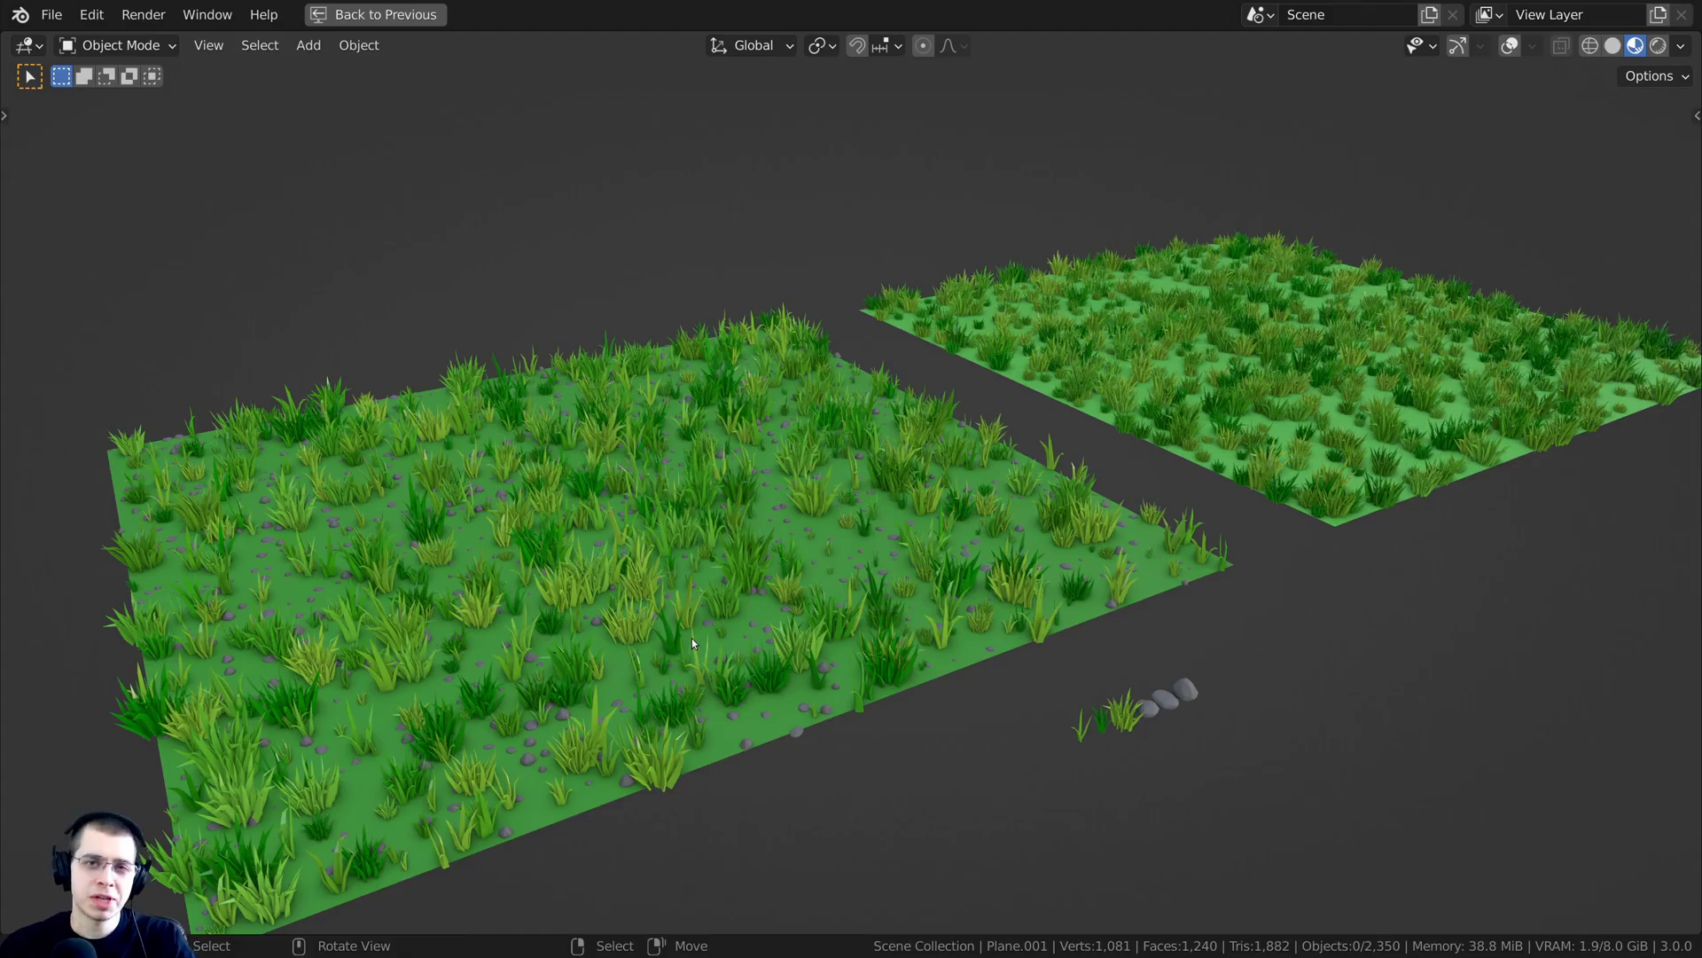
Examine the finished example of grass and rocks scattered over the two ground planes
scroll(1419, 545, up, 1)
middle_drag(1422, 545, 1431, 552)
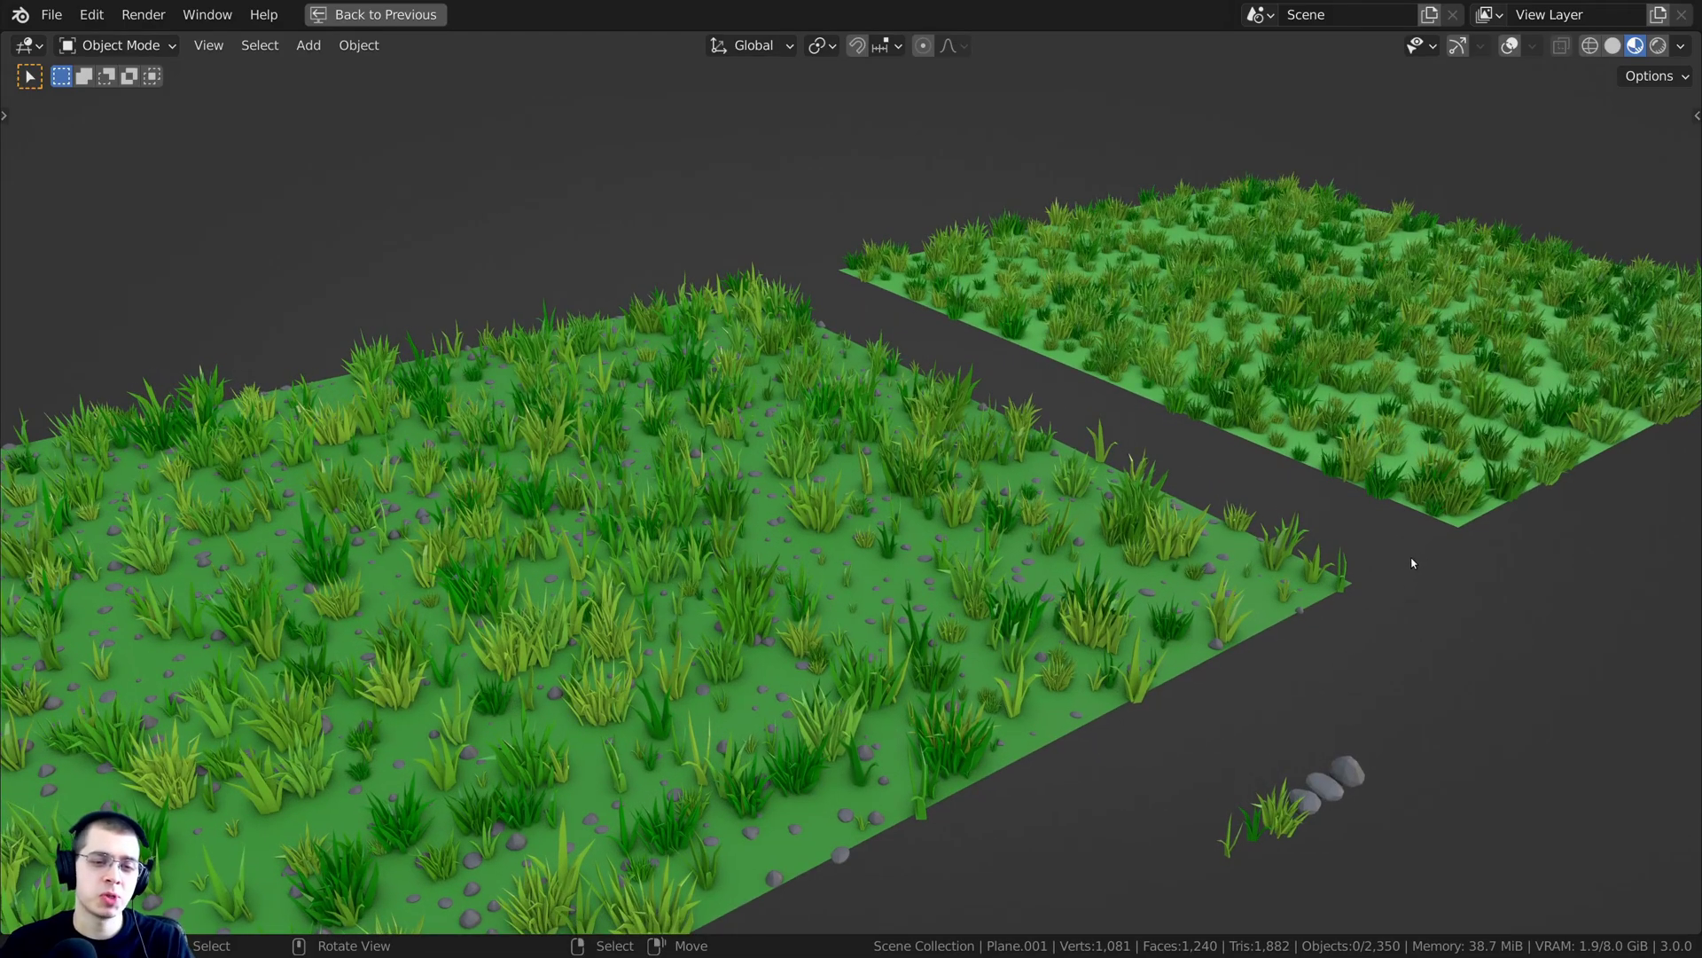
middle_drag(1381, 628, 1241, 567)
scroll(898, 612, up, 2)
middle_drag(898, 612, 995, 699)
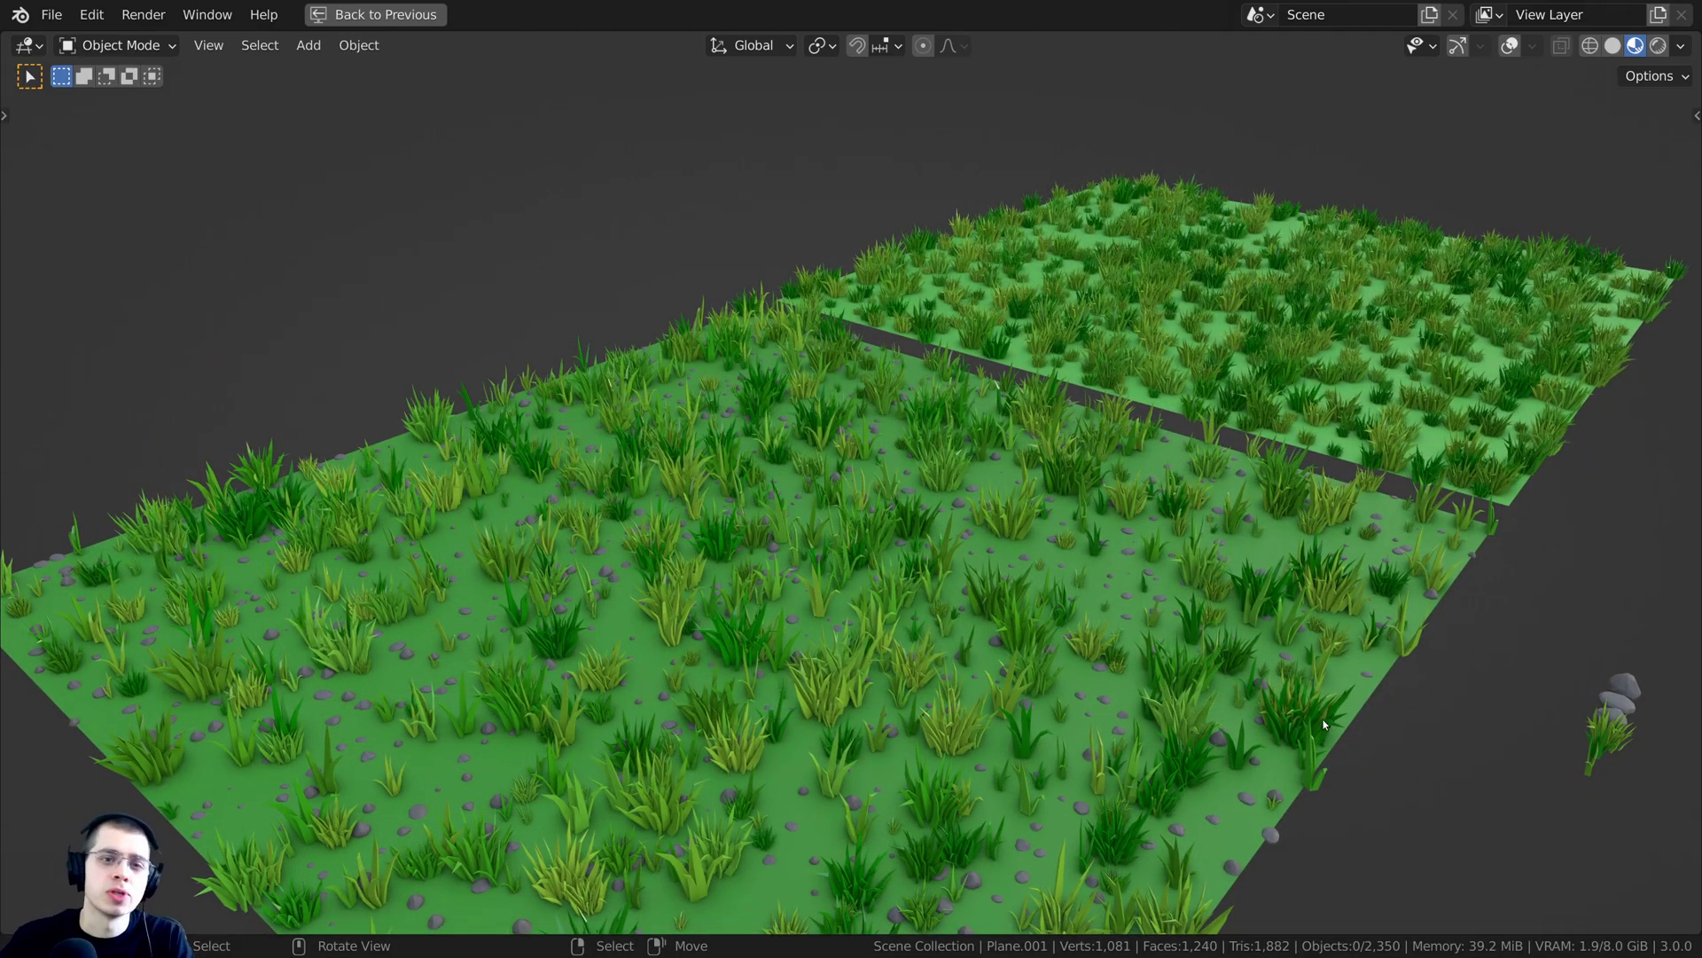
middle_drag(1337, 707, 1285, 687)
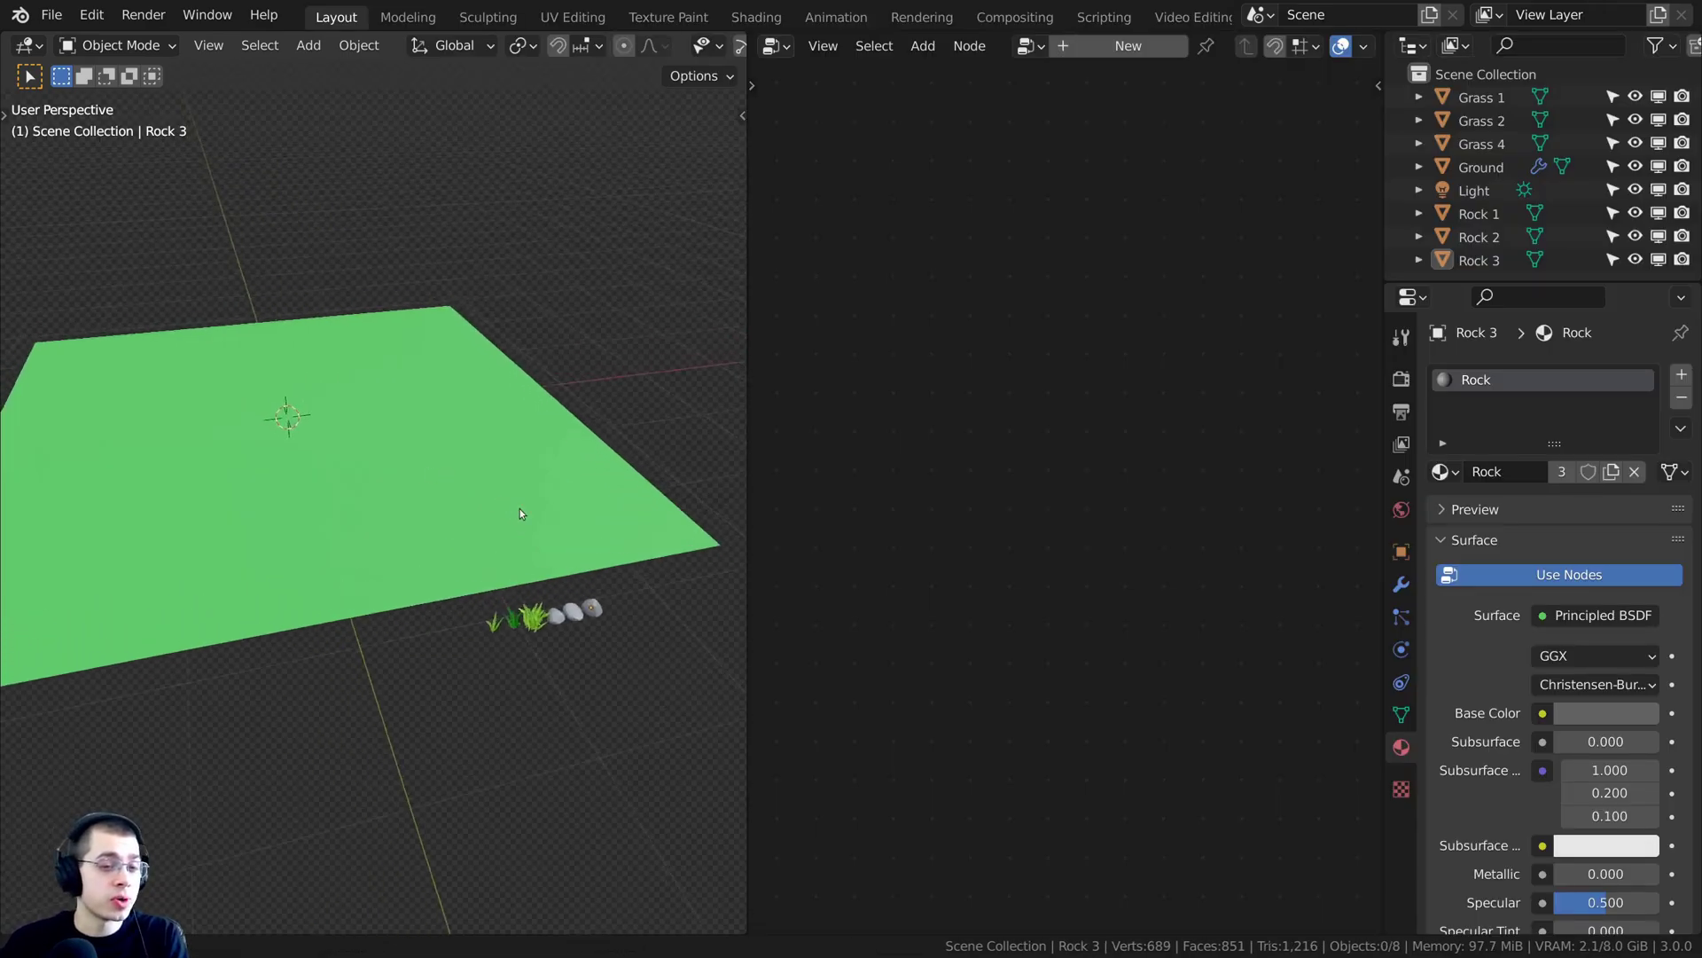
Maximize the 3D viewport and examine the ground plane together with the separate grass and rock models
mouse_move(546, 509)
middle_down()
mouse_move(575, 514)
mouse_move(533, 503)
mouse_move(565, 520)
middle_up()
click(576, 516)
key(ctrl+space)
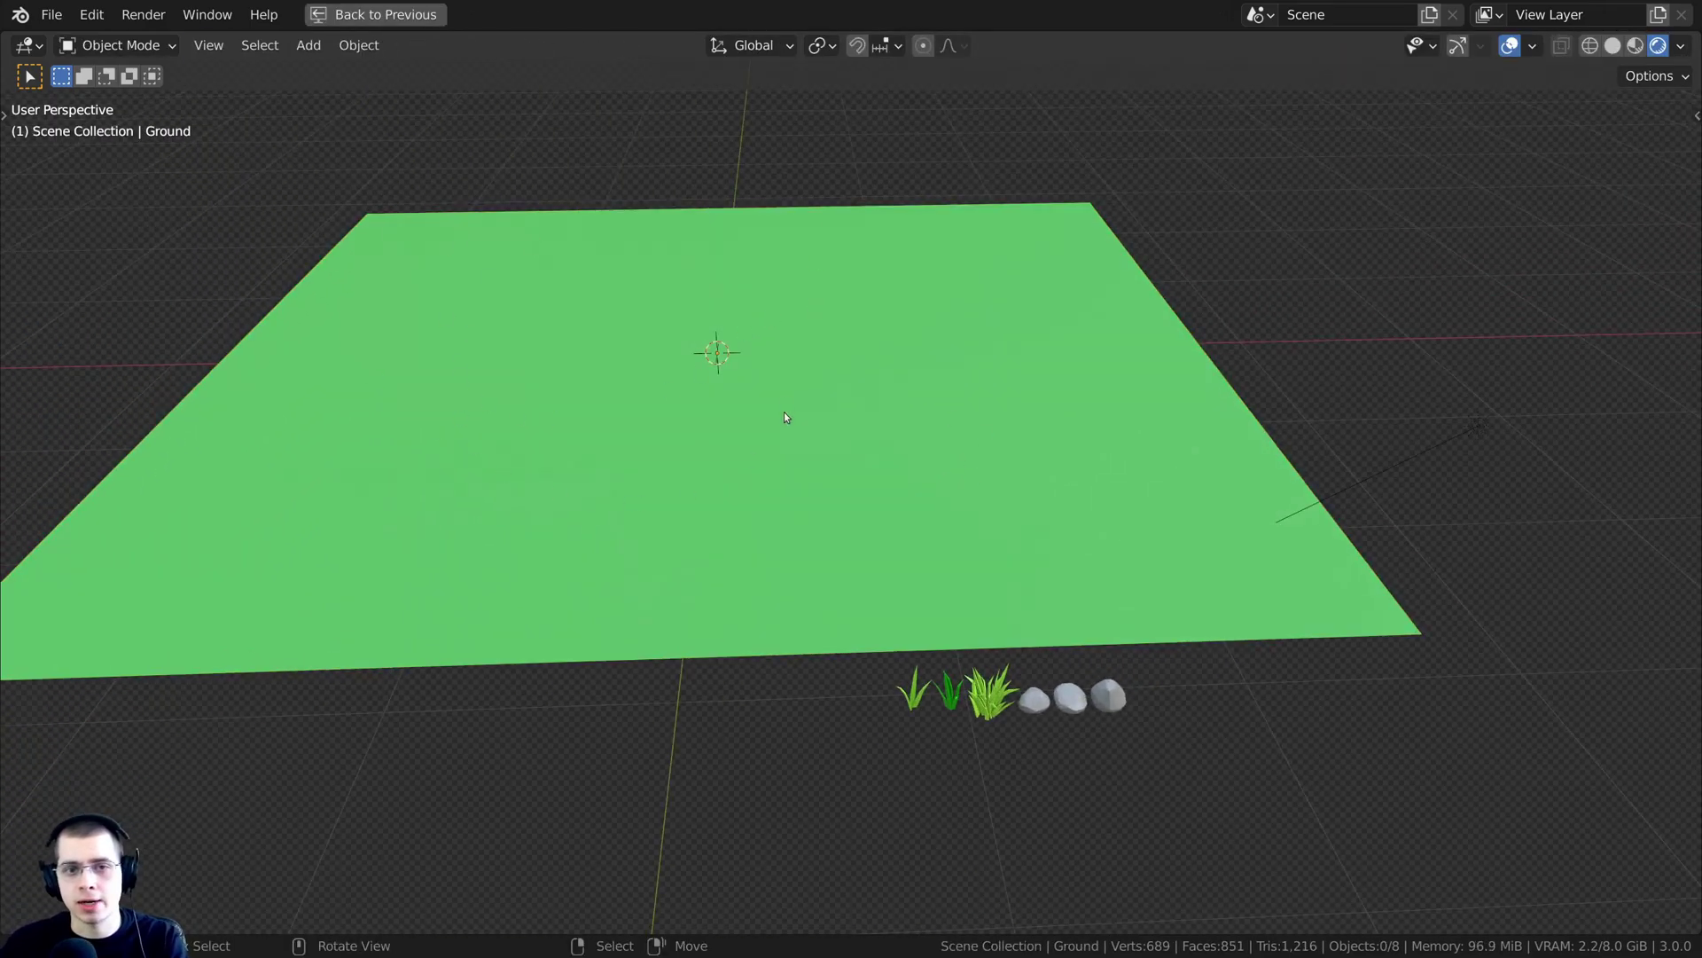
middle_drag(907, 454, 882, 433)
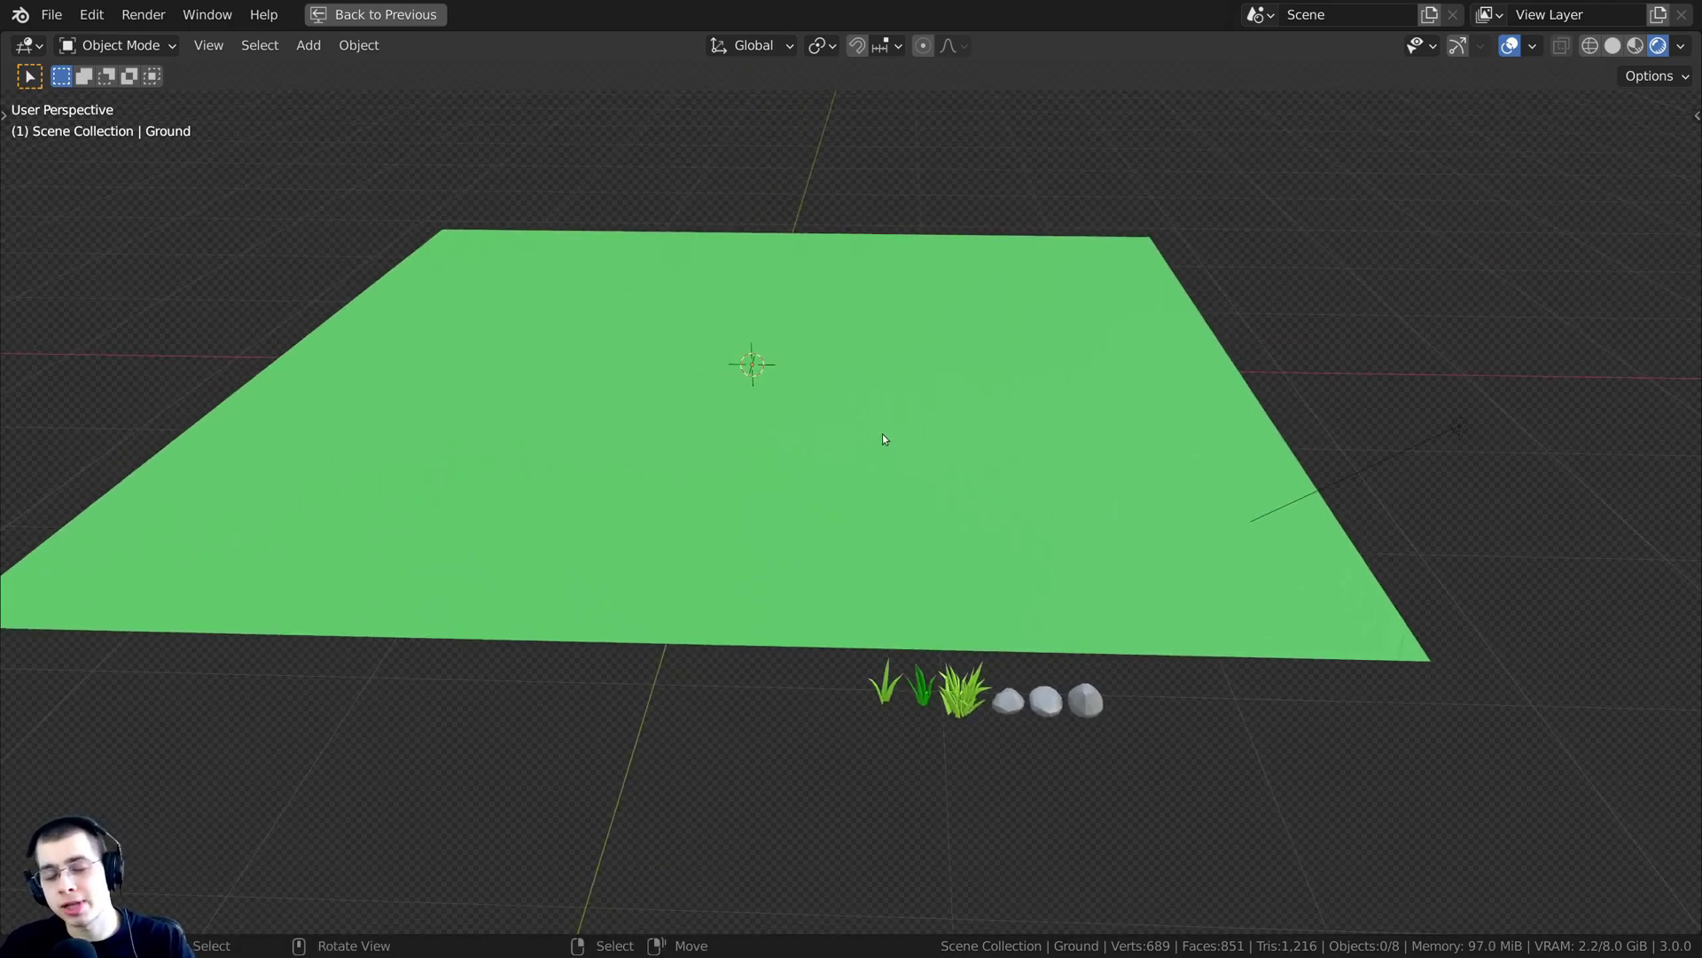
scroll(960, 567, up, 2)
shift+middle_drag(1076, 661, 966, 608)
middle_drag(966, 607, 936, 557)
scroll(958, 571, up, 2)
middle_drag(652, 635, 1054, 755)
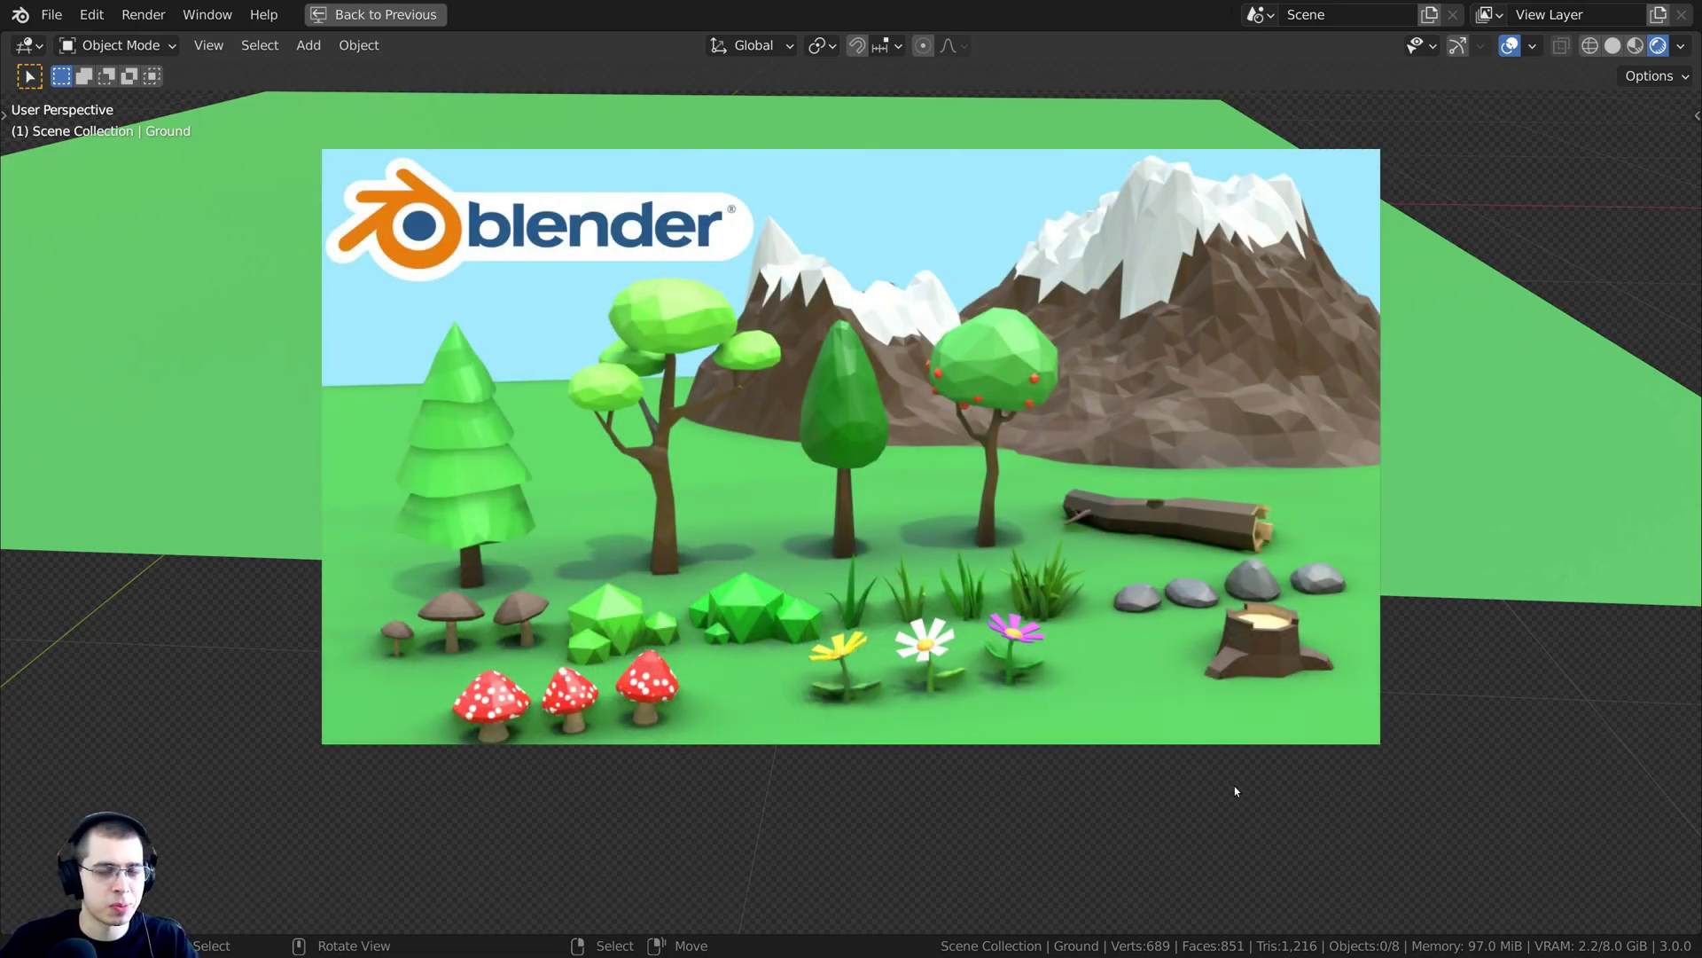
middle_drag(1106, 834, 1153, 771)
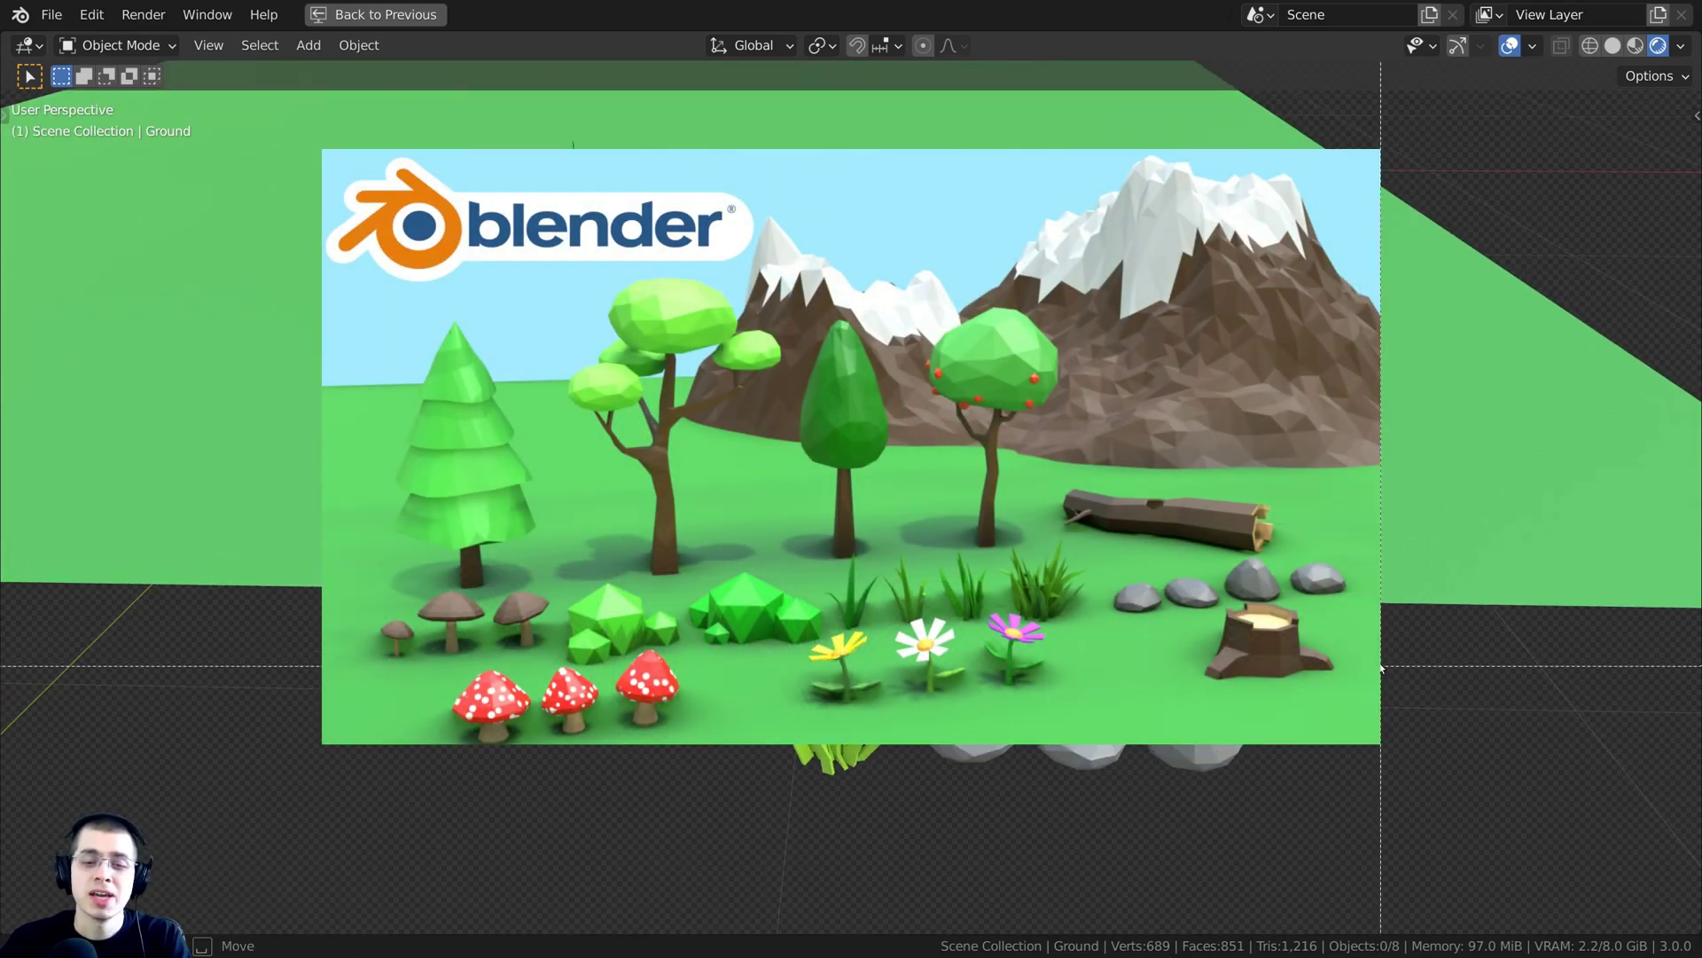
drag(1380, 667, 457, 810)
click(456, 811)
middle_drag(457, 810, 638, 723)
mouse_move(782, 713)
middle_down()
mouse_move(792, 723)
mouse_move(744, 707)
mouse_move(774, 696)
mouse_move(791, 723)
middle_up()
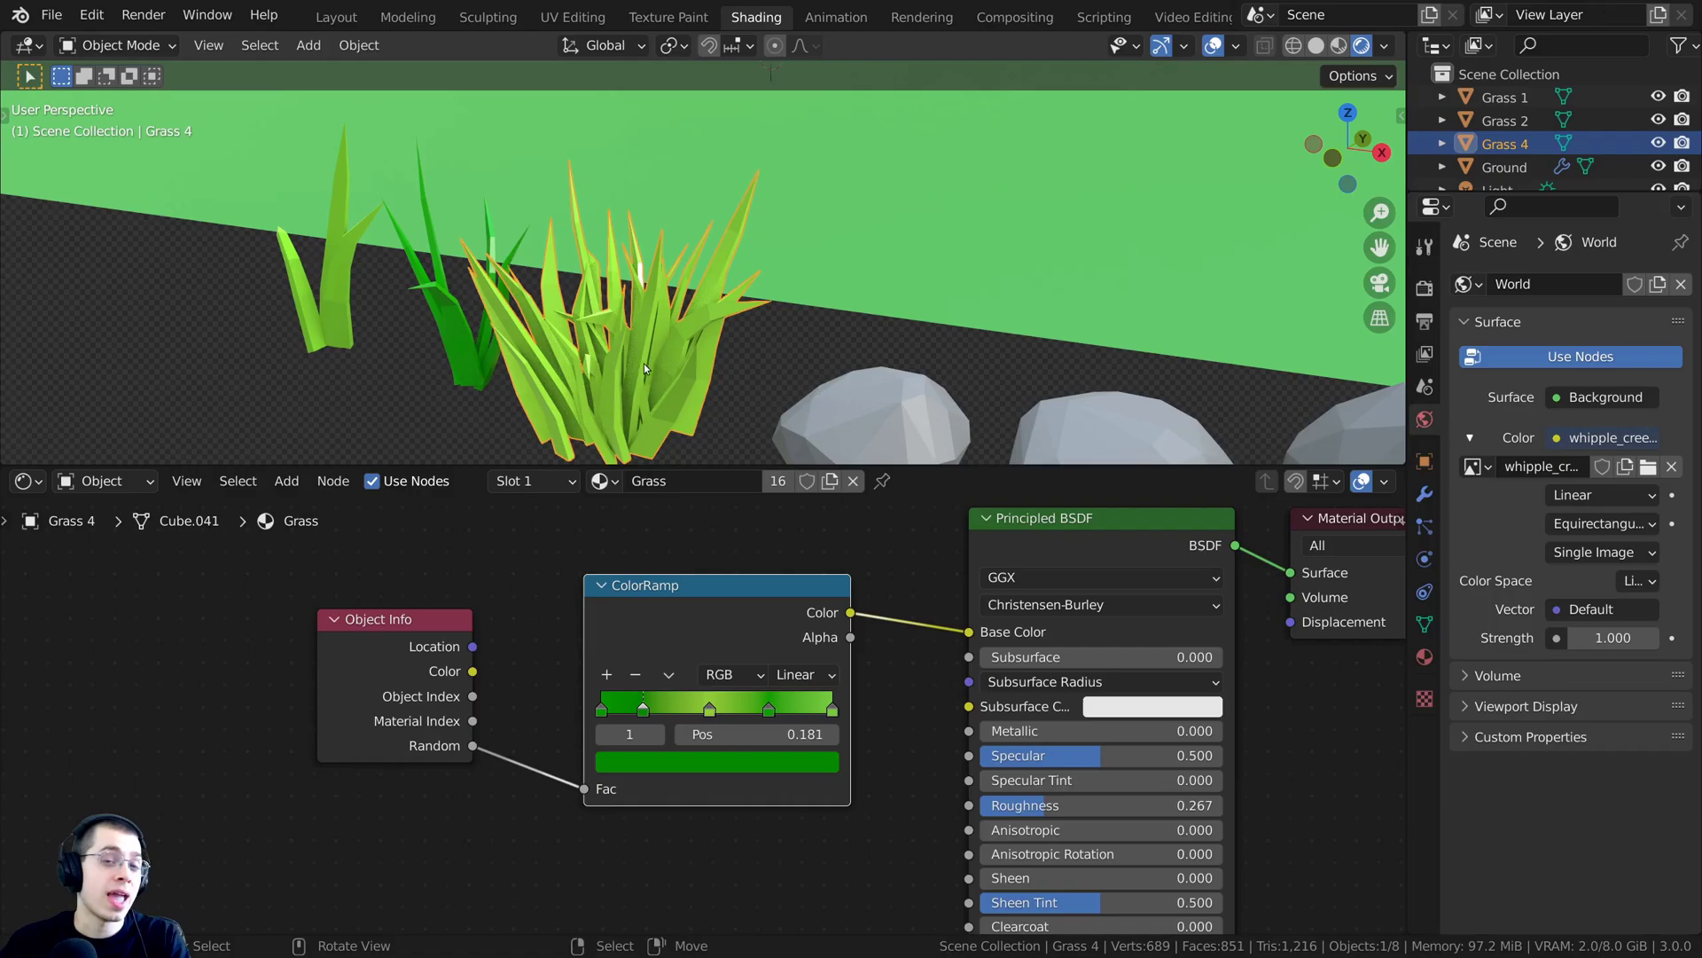
Duplicate the large grass clump twice and place the copies beside the original, over the rocks
key(shift+d)
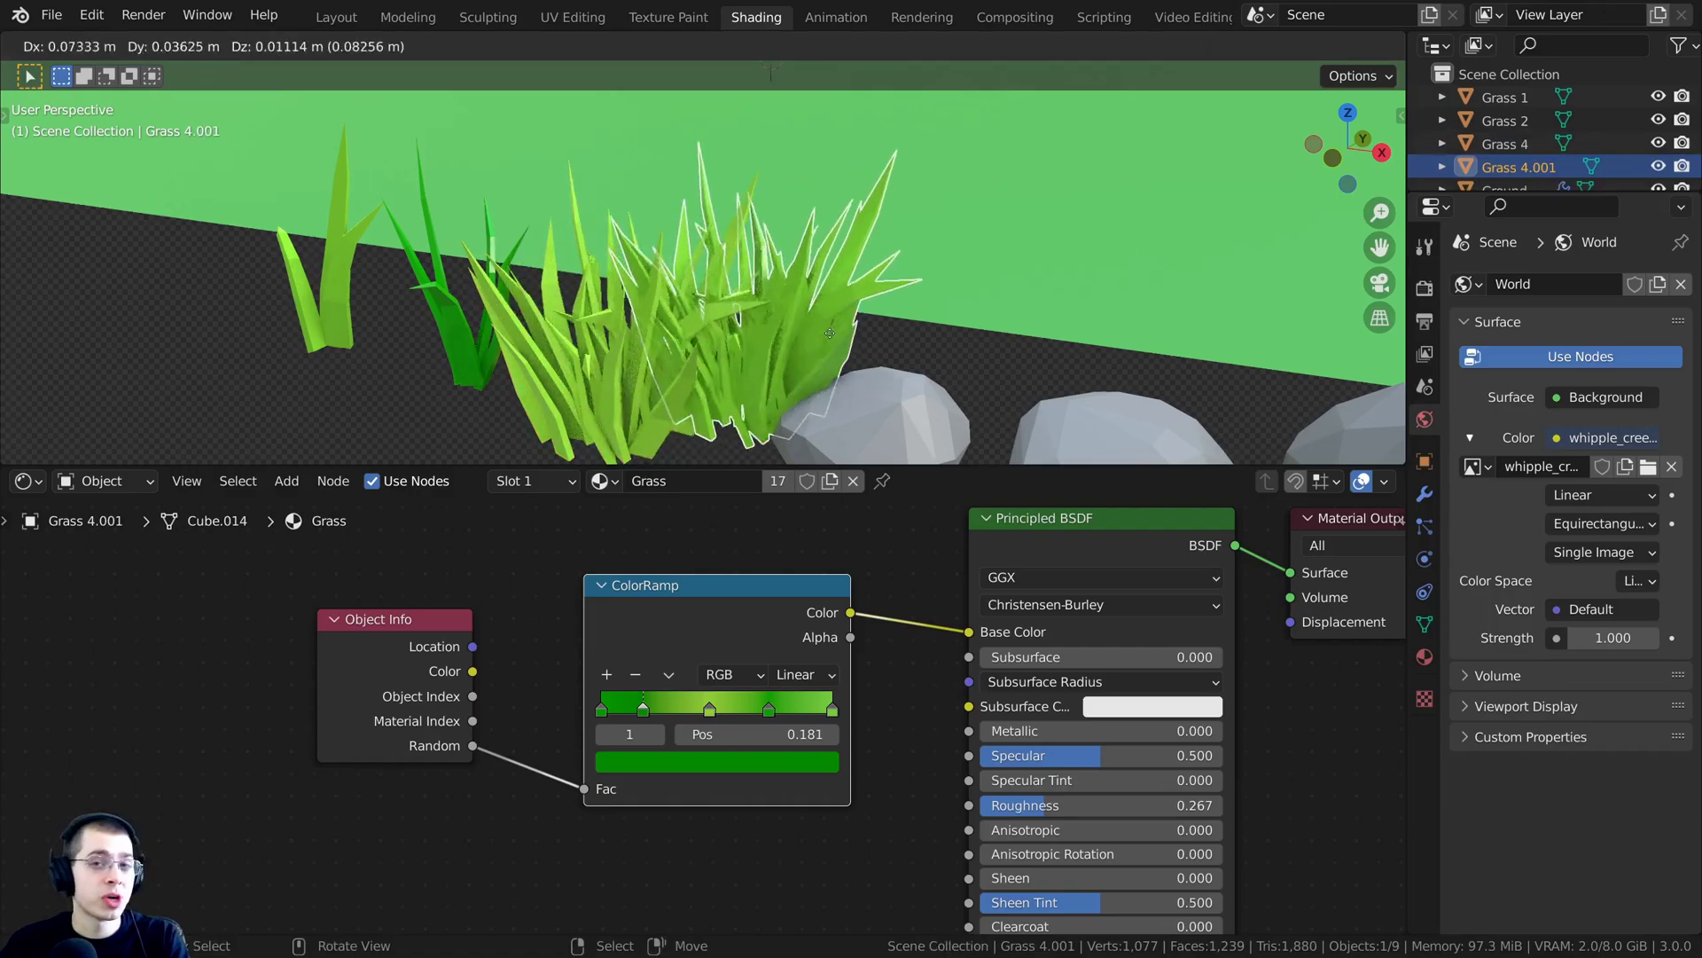
click(1111, 265)
key(shift+d)
click(1221, 257)
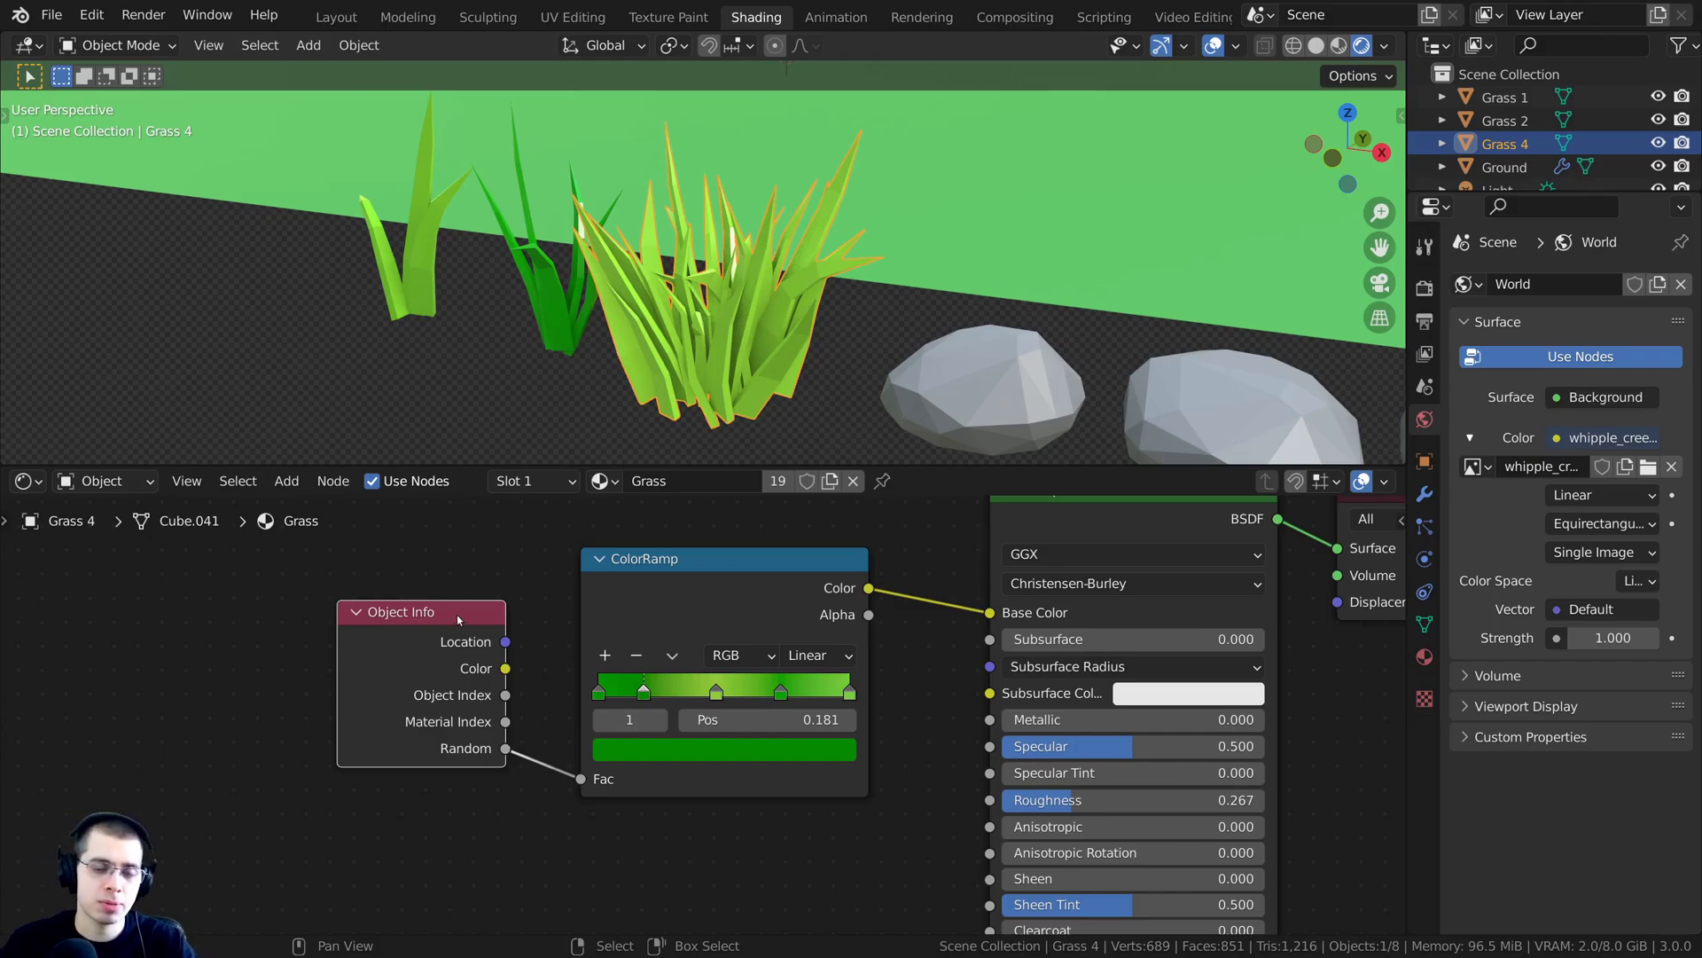
Examine the Object Info, ColorRamp and Principled BSDF nodes of the Grass material
drag(708, 601, 749, 633)
scroll(798, 631, down, 3)
middle_drag(895, 614, 838, 632)
scroll(887, 594, up, 2)
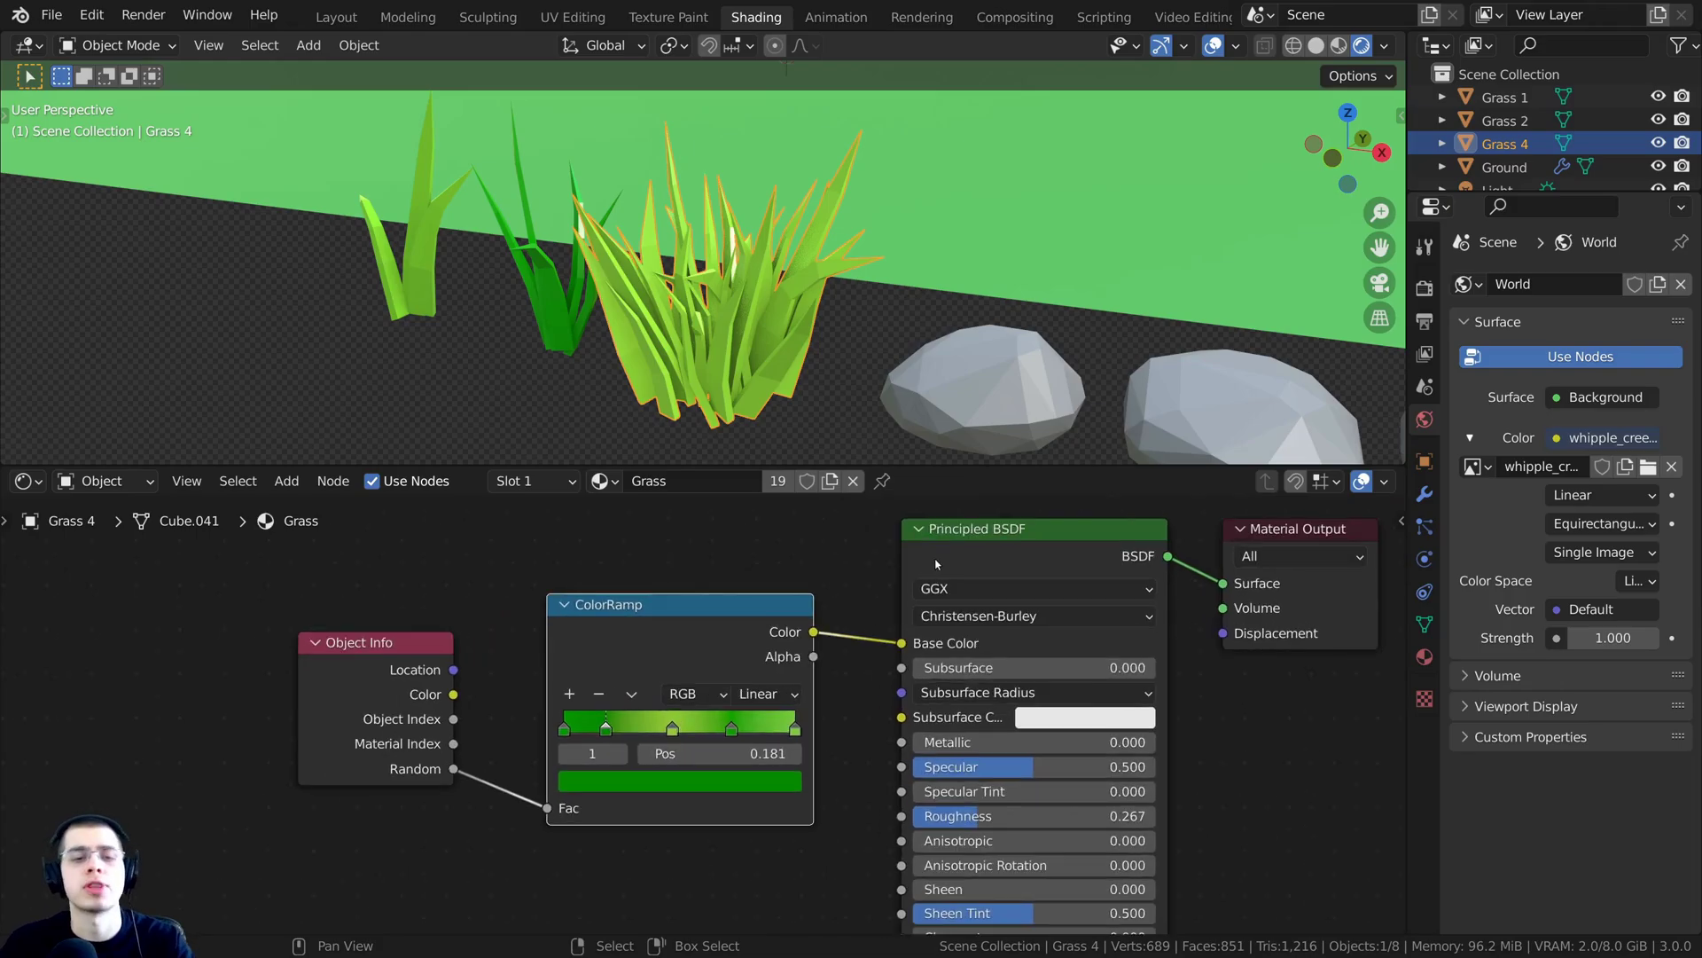
drag(927, 557, 915, 560)
middle_drag(915, 564, 900, 586)
mouse_move(372, 701)
mouse_down()
mouse_move(400, 731)
mouse_move(362, 738)
mouse_move(403, 701)
mouse_up()
scroll(440, 693, up, 1)
middle_drag(441, 694, 497, 691)
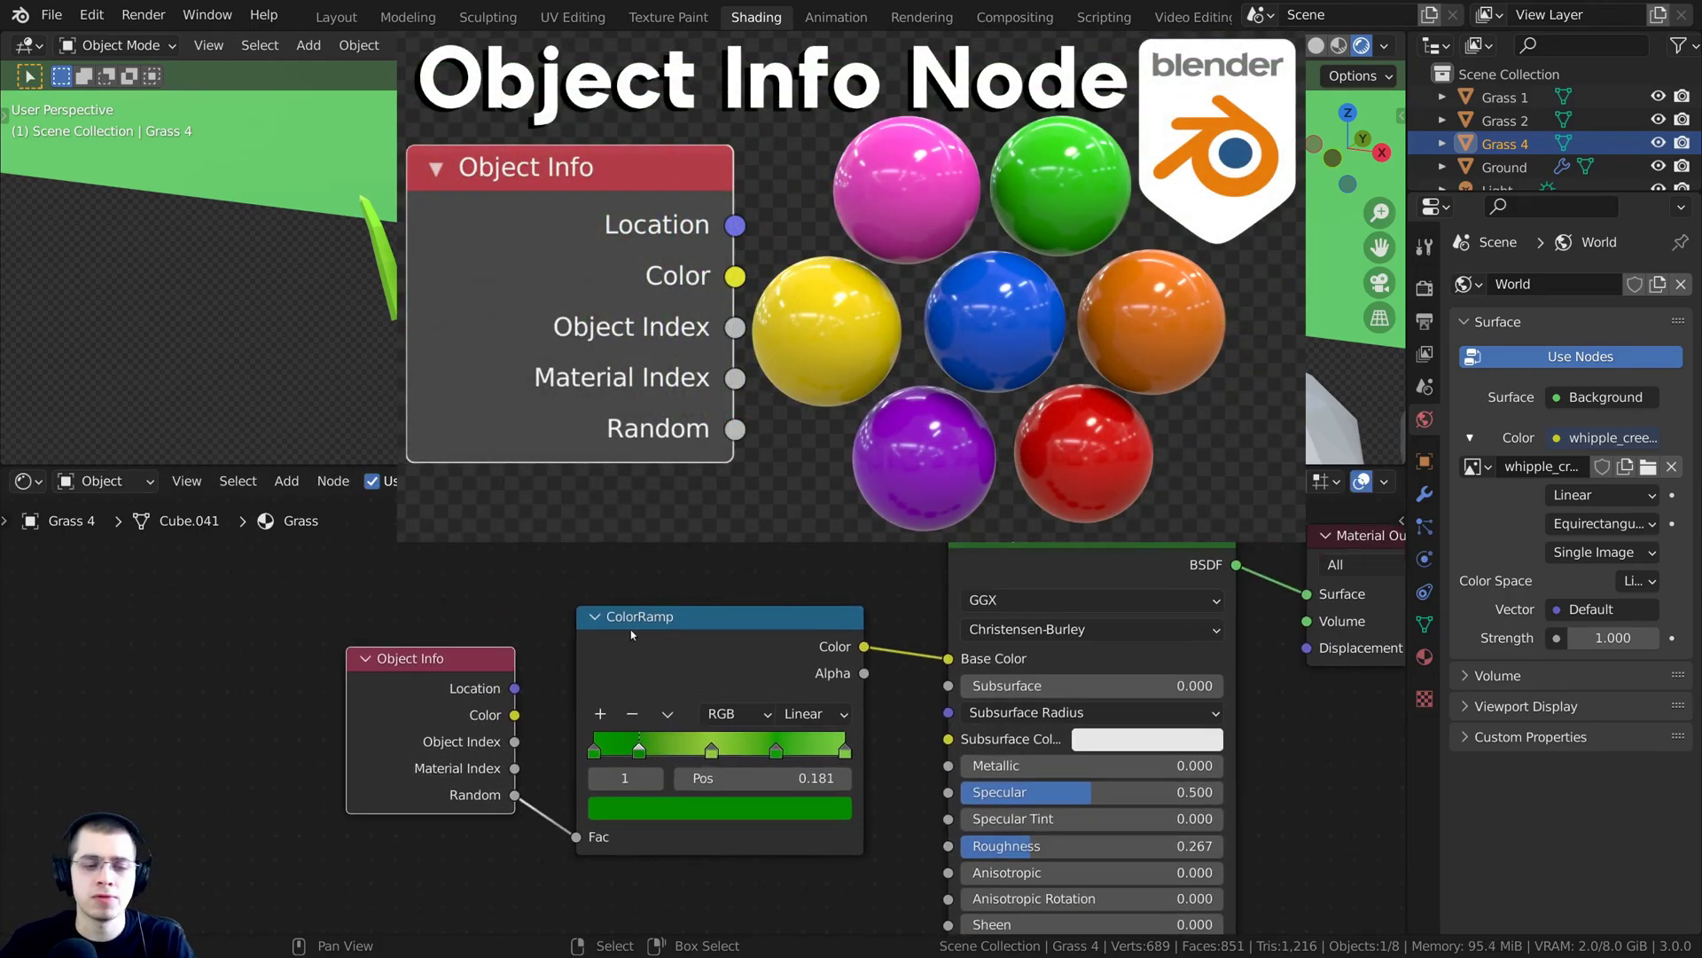
mouse_move(632, 635)
mouse_down()
mouse_move(662, 632)
mouse_move(644, 633)
mouse_up()
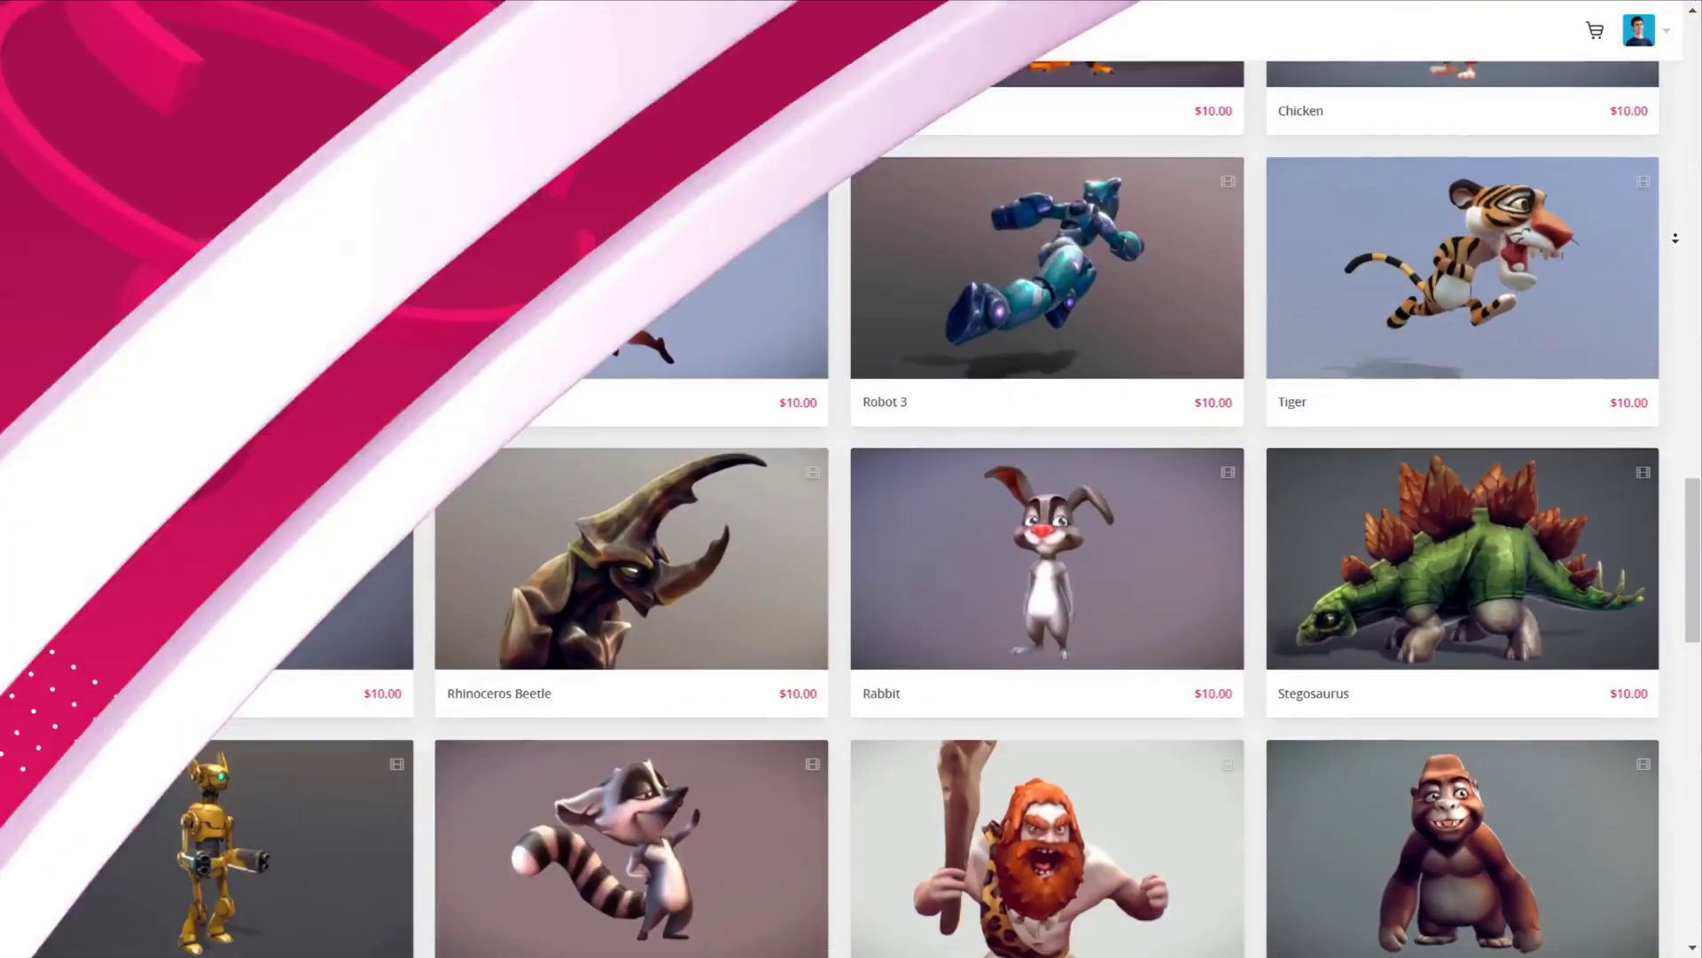
scroll(1675, 237, down, 4)
scroll(1675, 238, down, 4)
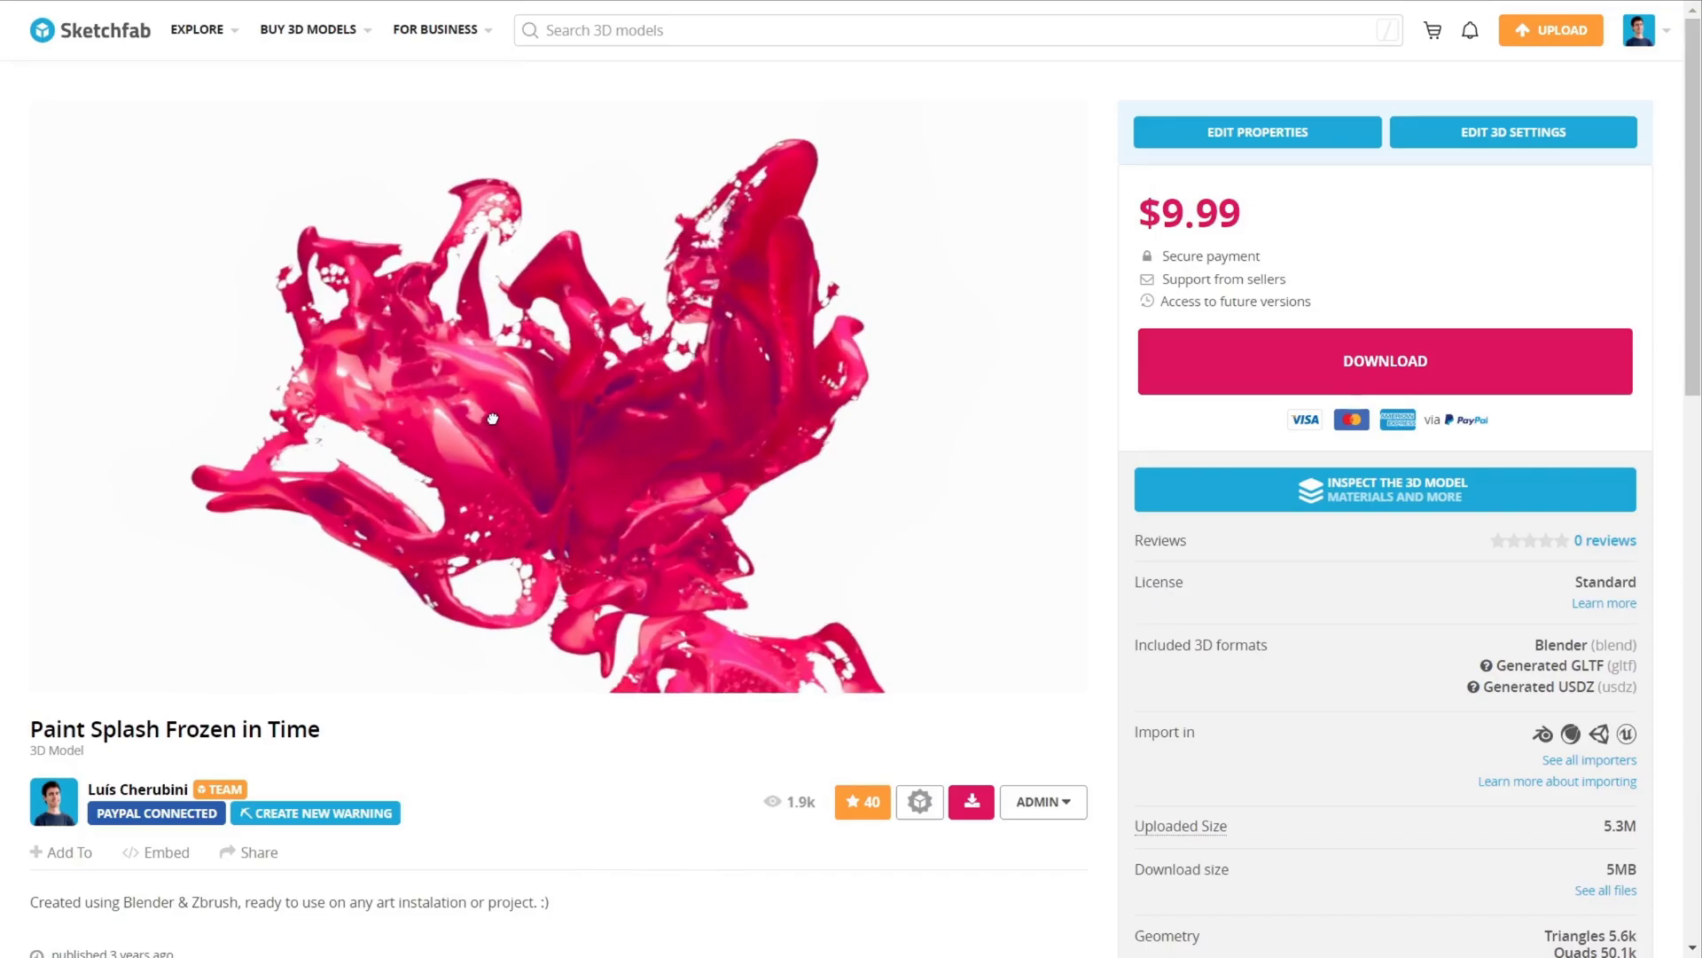
drag(493, 418, 646, 406)
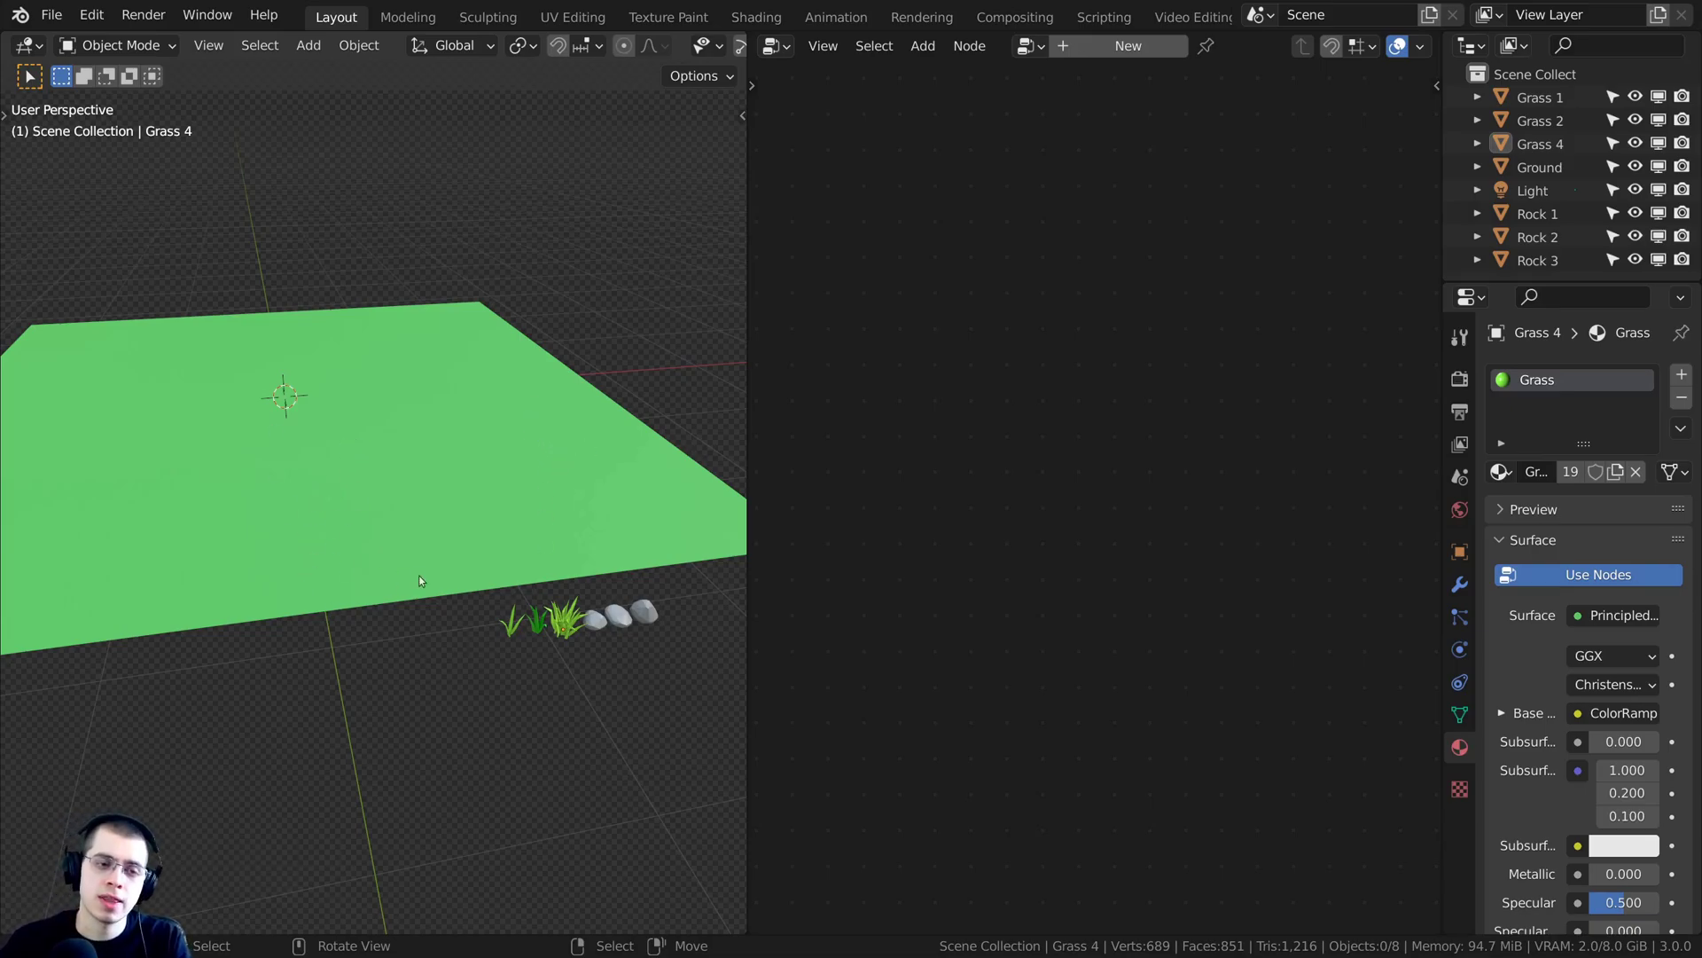
Check the individual rock and grass models by selecting them in turn, and clear the selection
middle_drag(632, 517, 634, 504)
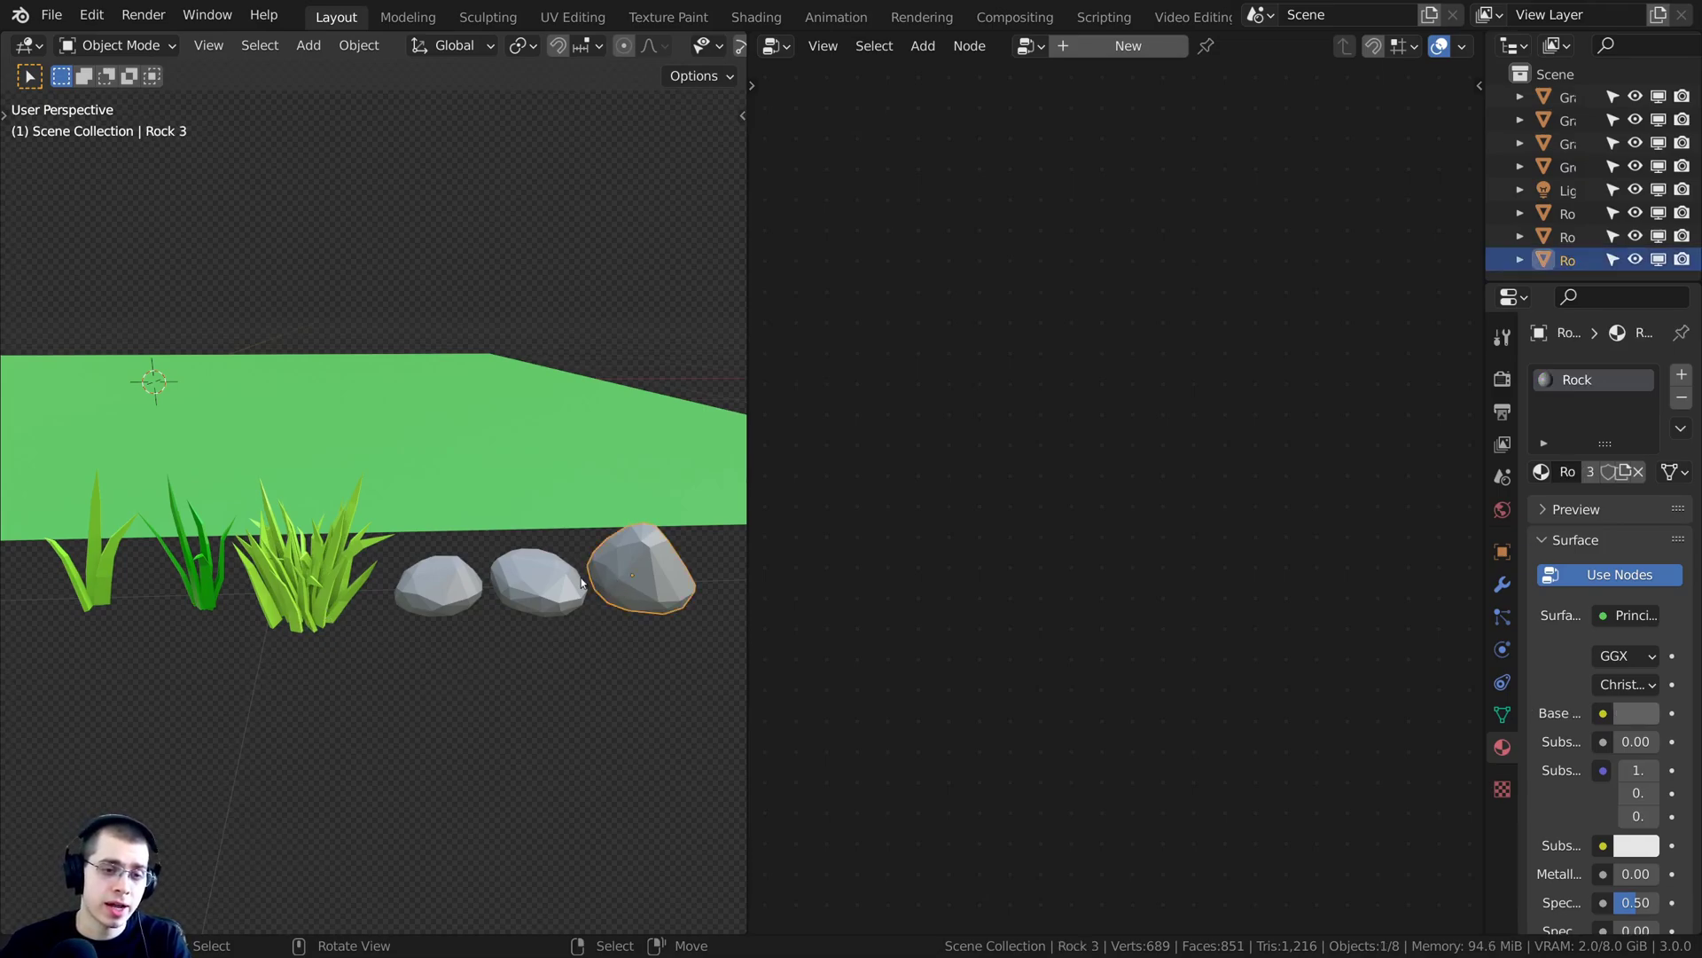
click(412, 583)
click(297, 572)
click(103, 571)
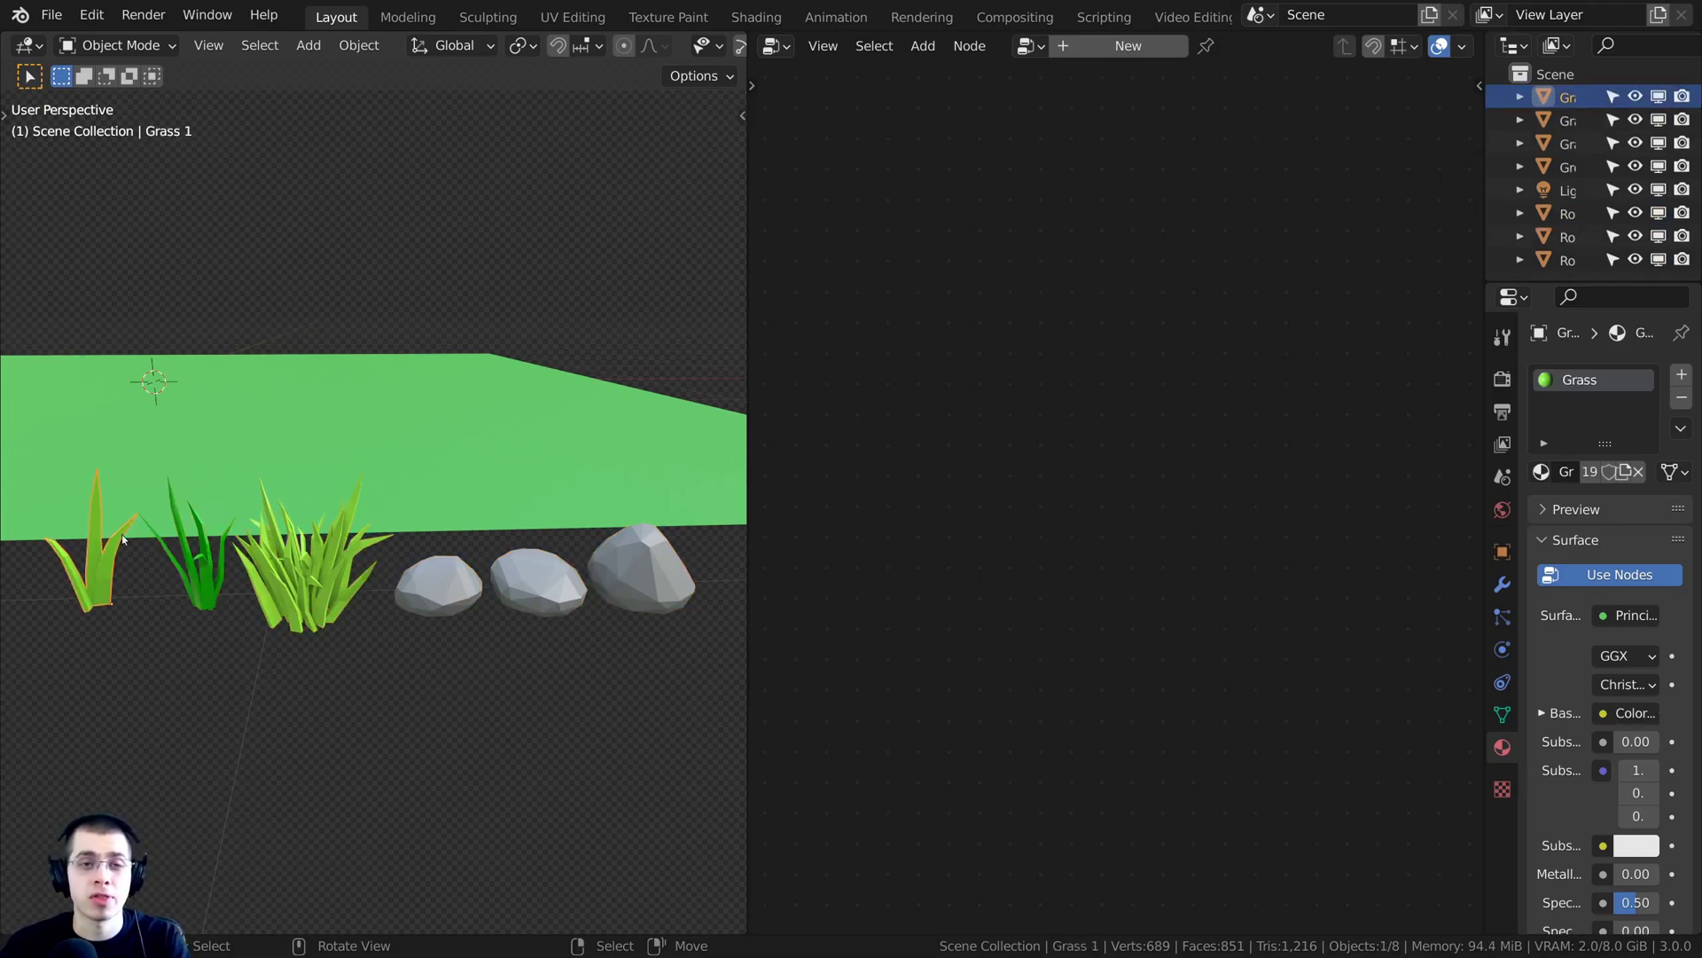
key(alt+a)
Select the Ground plane as the object that receives the geometry nodes
scroll(124, 538, down, 1)
middle_drag(124, 537, 645, 467)
scroll(645, 466, up, 3)
click(645, 471)
scroll(395, 455, down, 2)
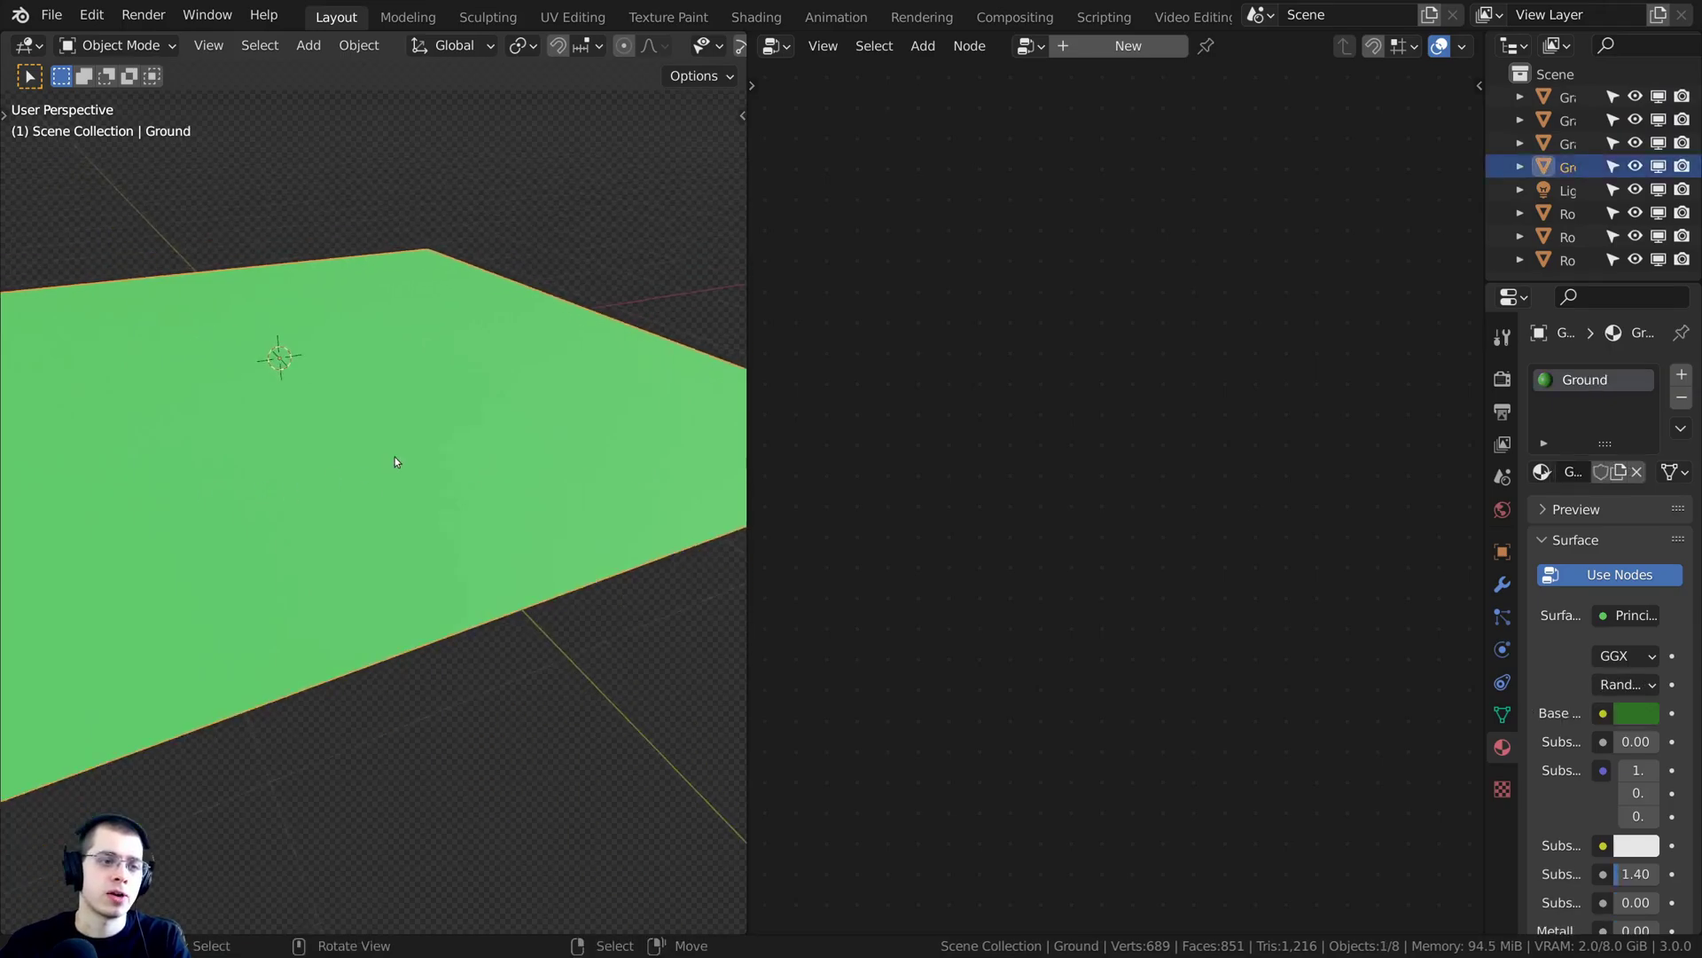
key(Tab)
key(Tab)
scroll(422, 557, down, 1)
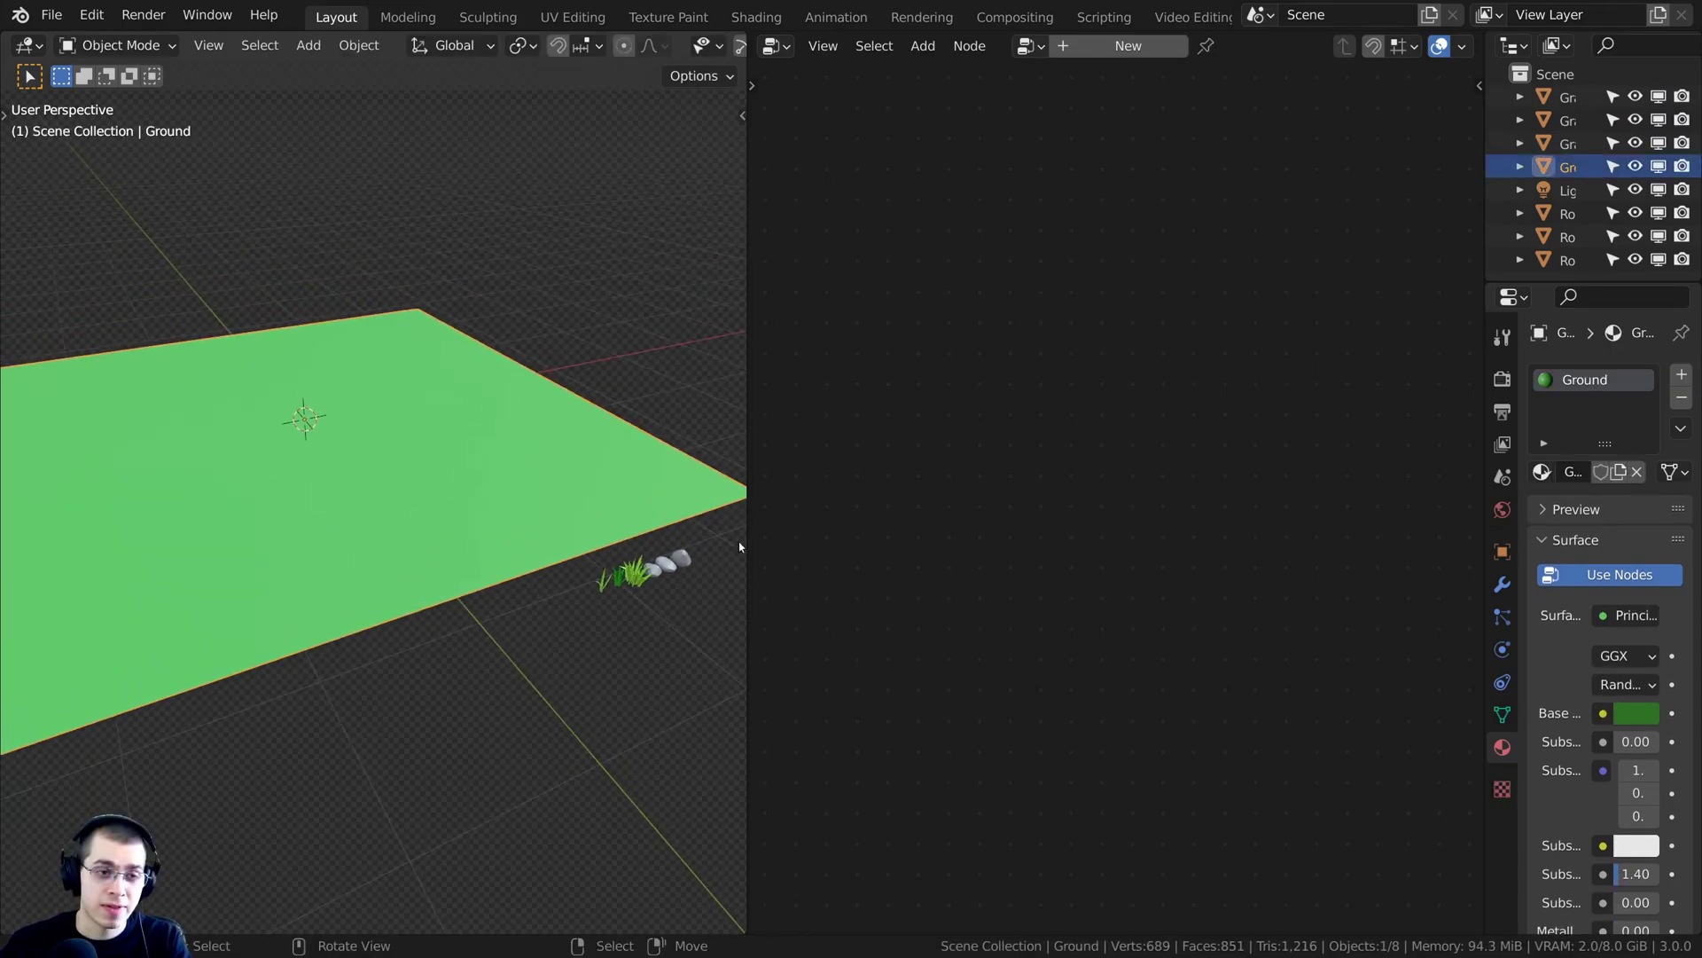
Show the Geometry Node Editor in the area beside the 3D viewport and widen that area
click(27, 46)
click(32, 50)
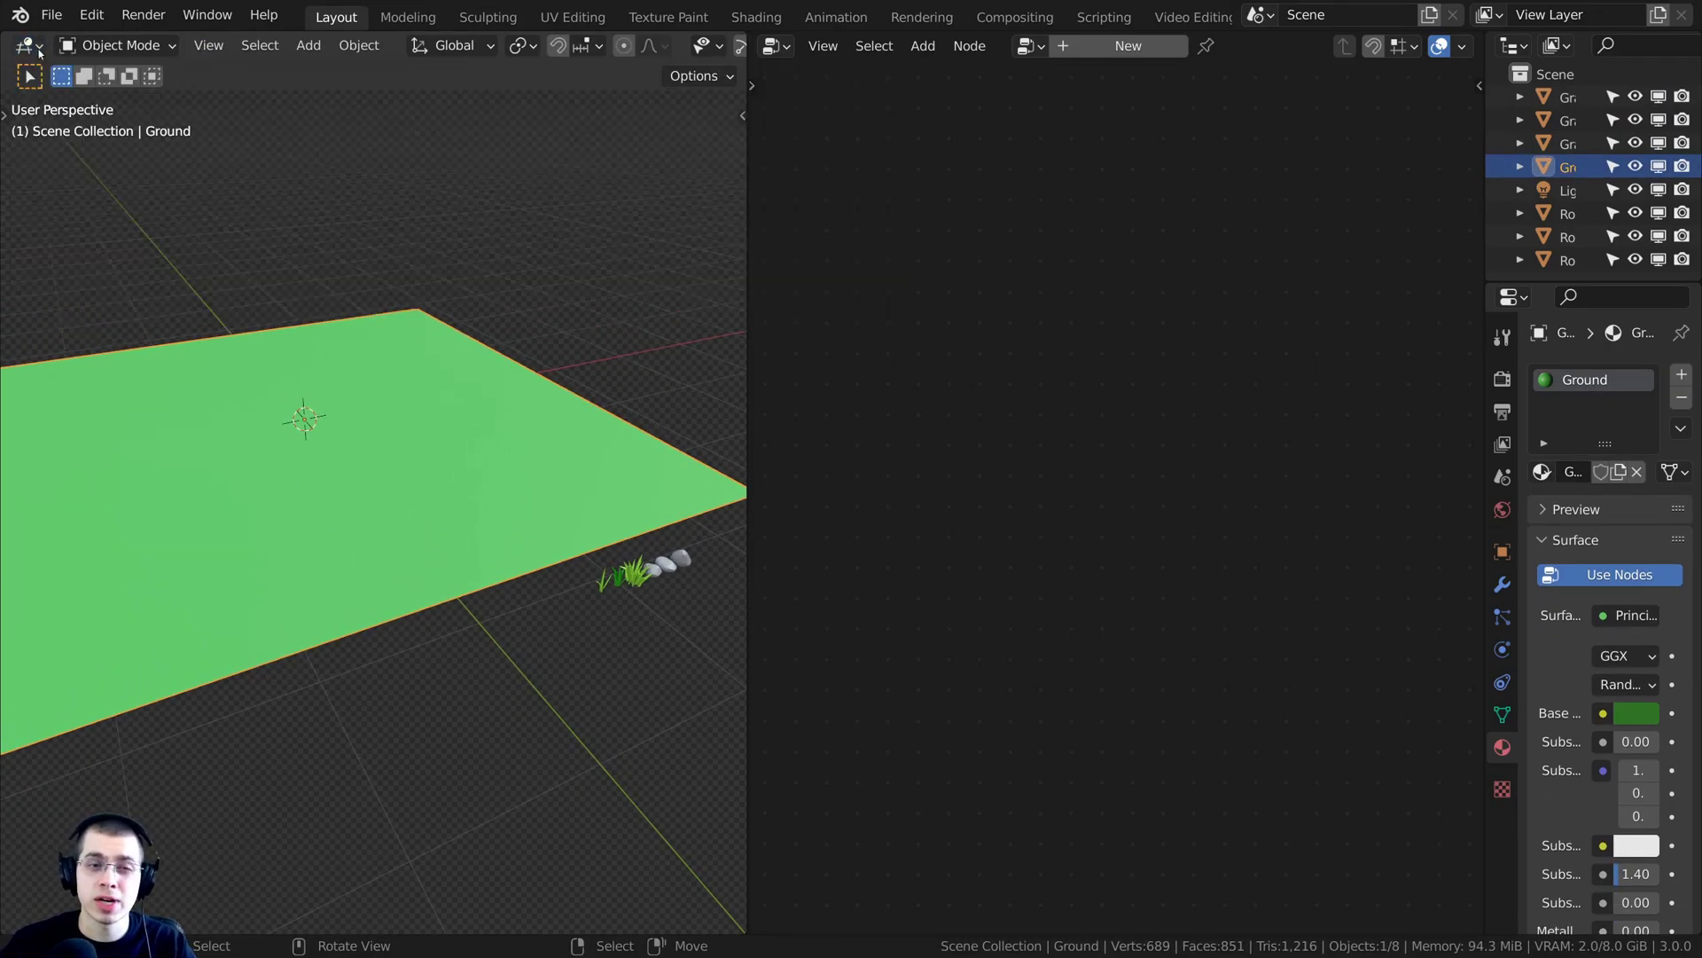
click(777, 45)
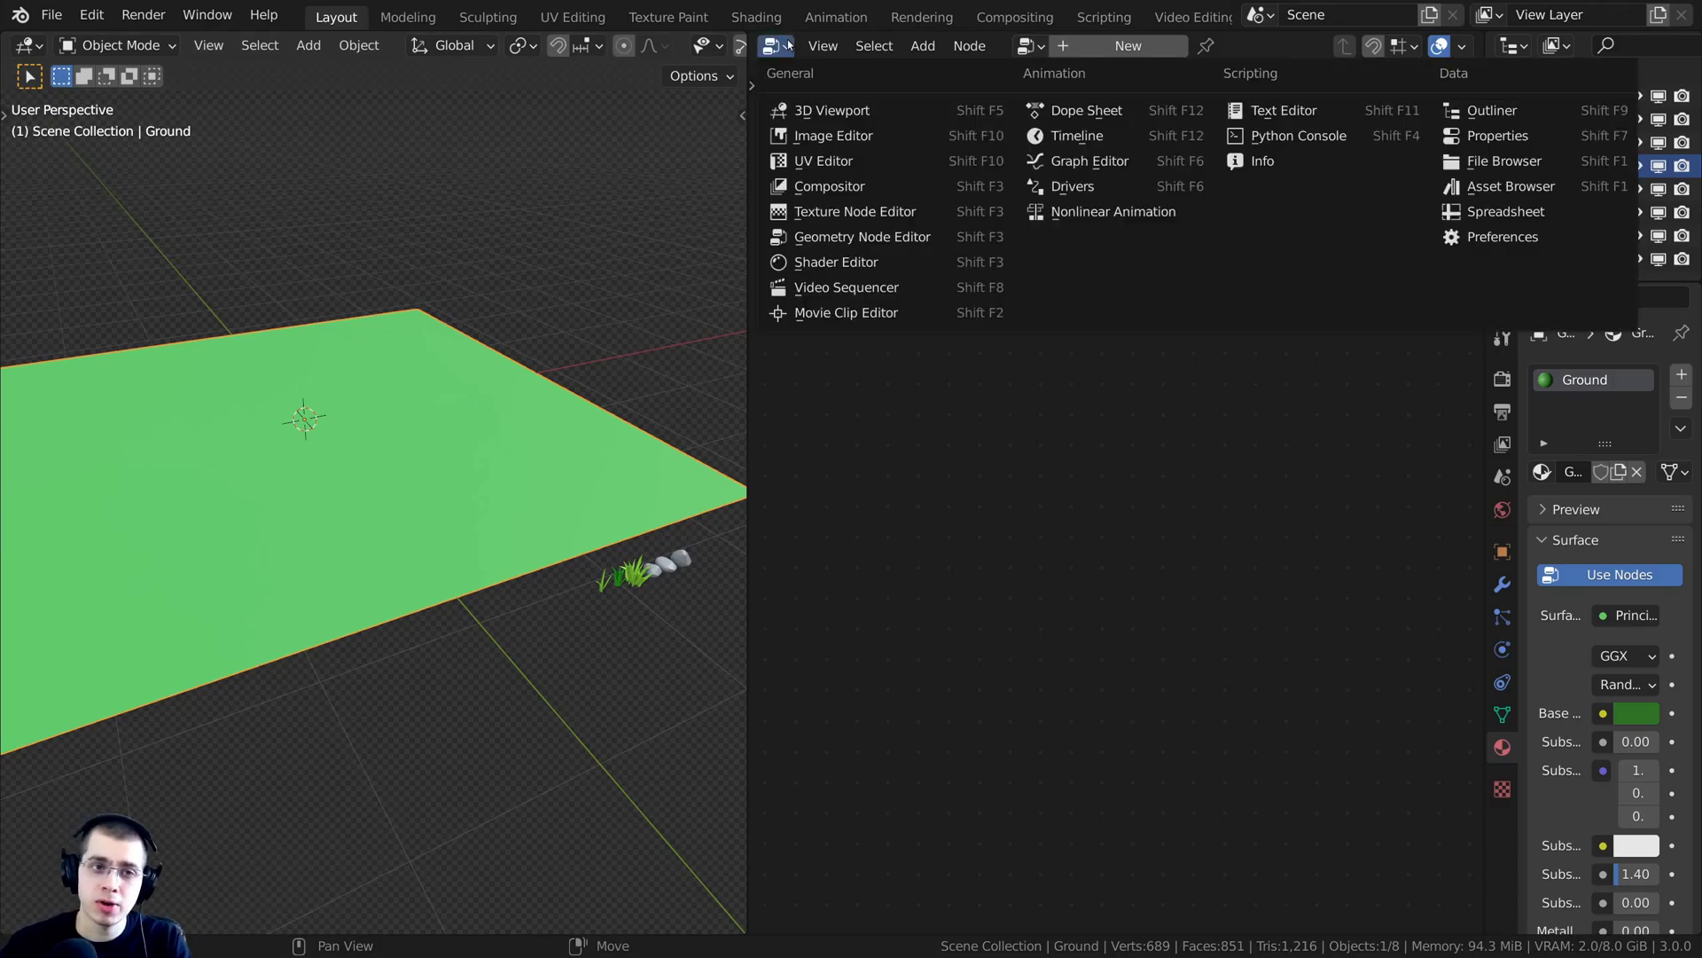
click(823, 237)
drag(748, 443, 614, 444)
key(g)
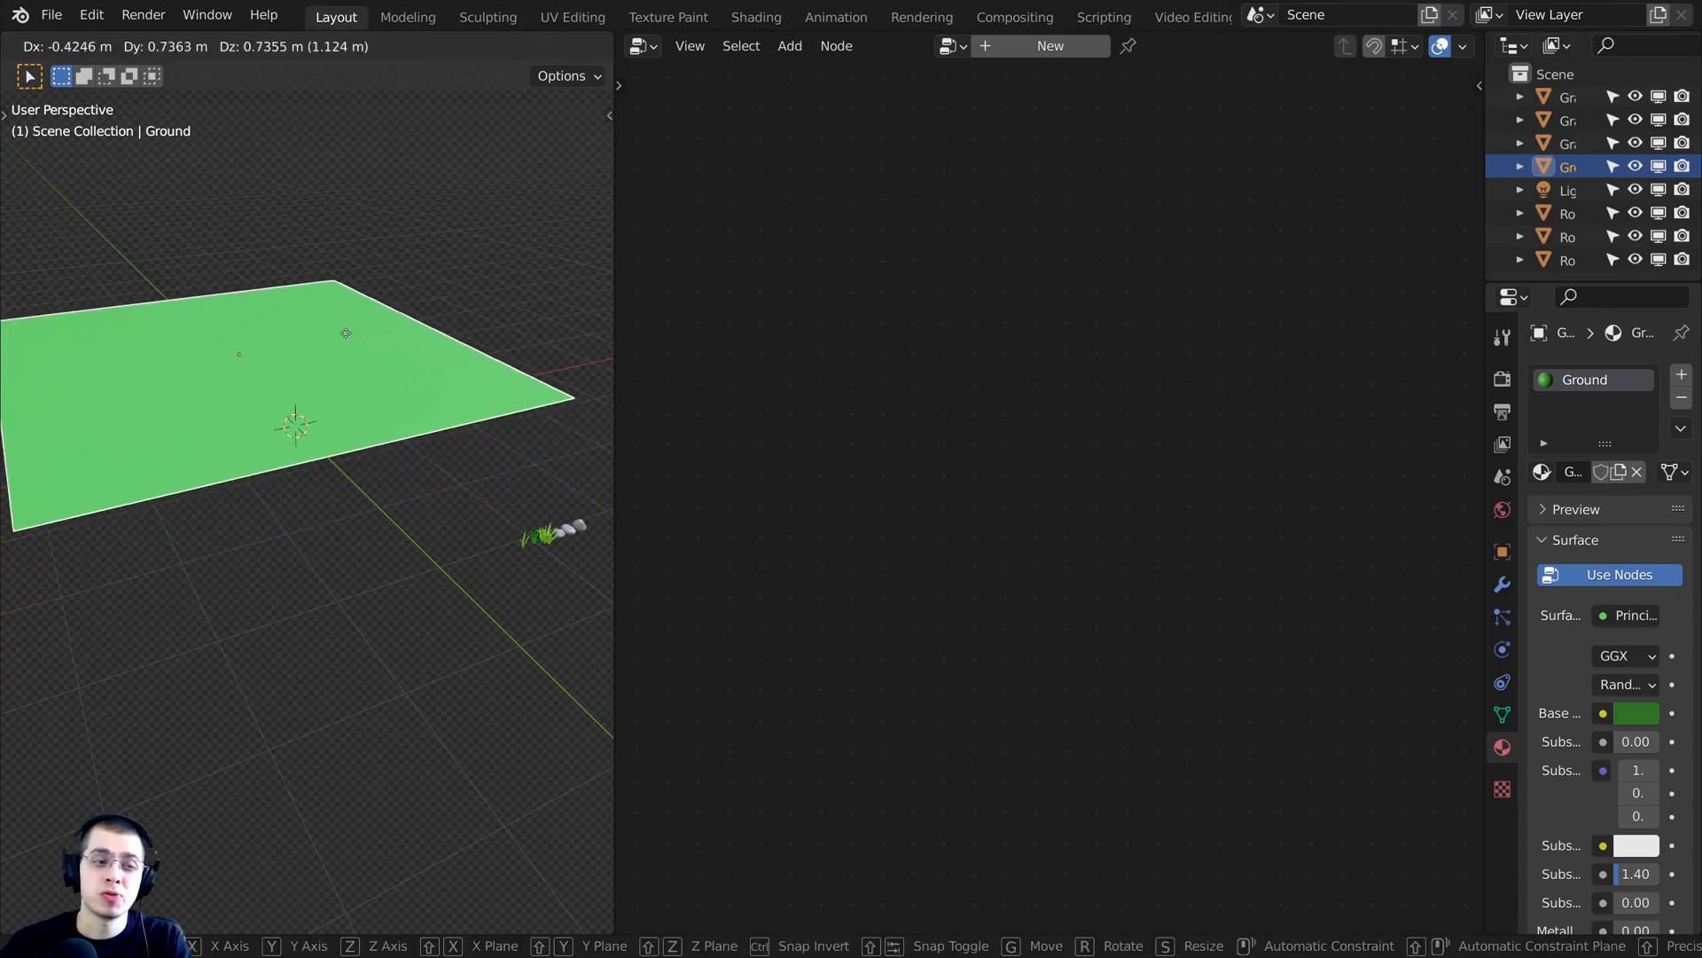
key(Escape)
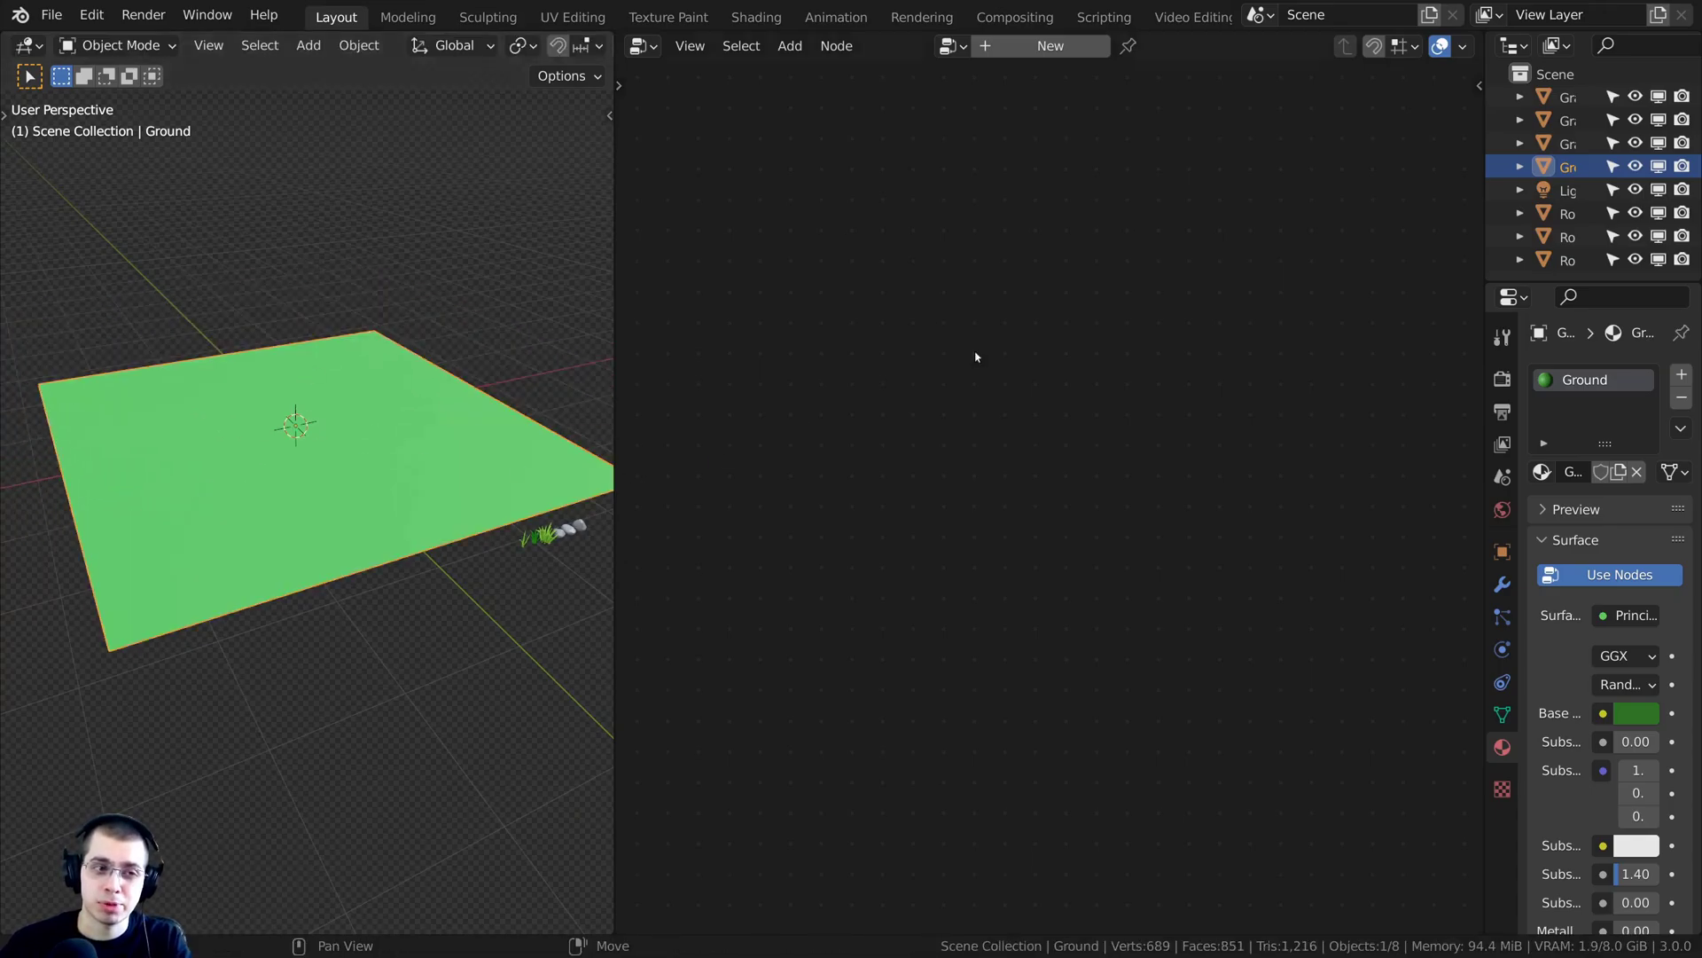
Create a new geometry node tree on the Ground plane and name it Grass Single Object
click(1036, 46)
middle_drag(1061, 300, 1085, 310)
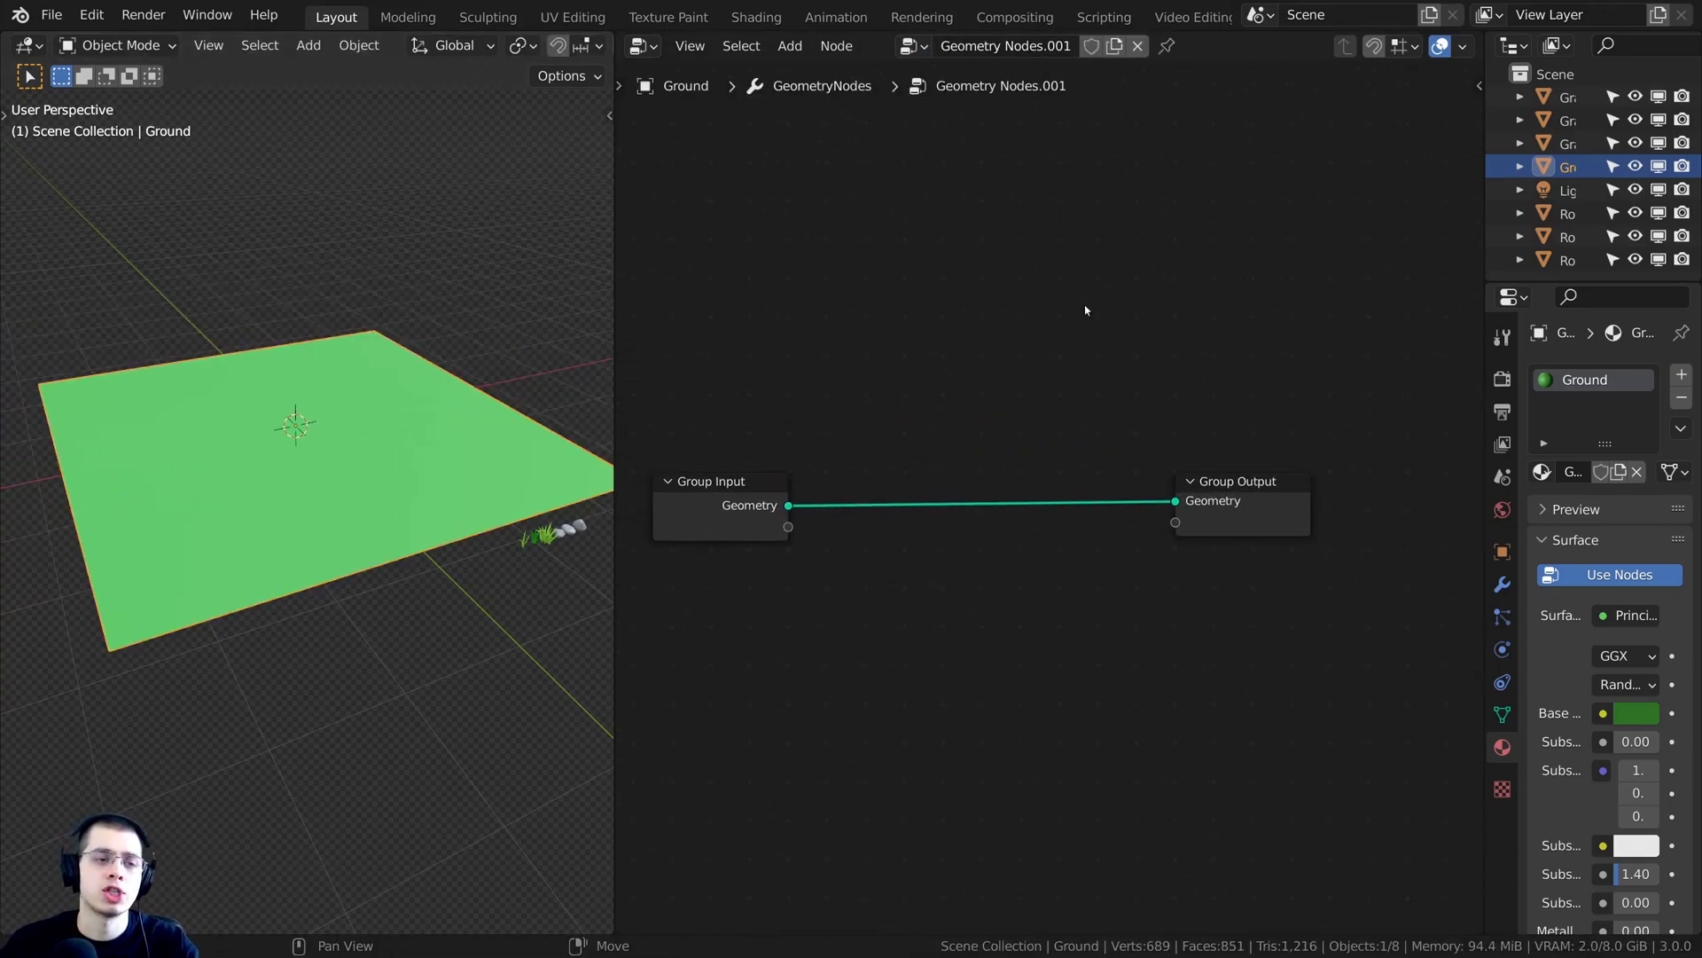
key(Home)
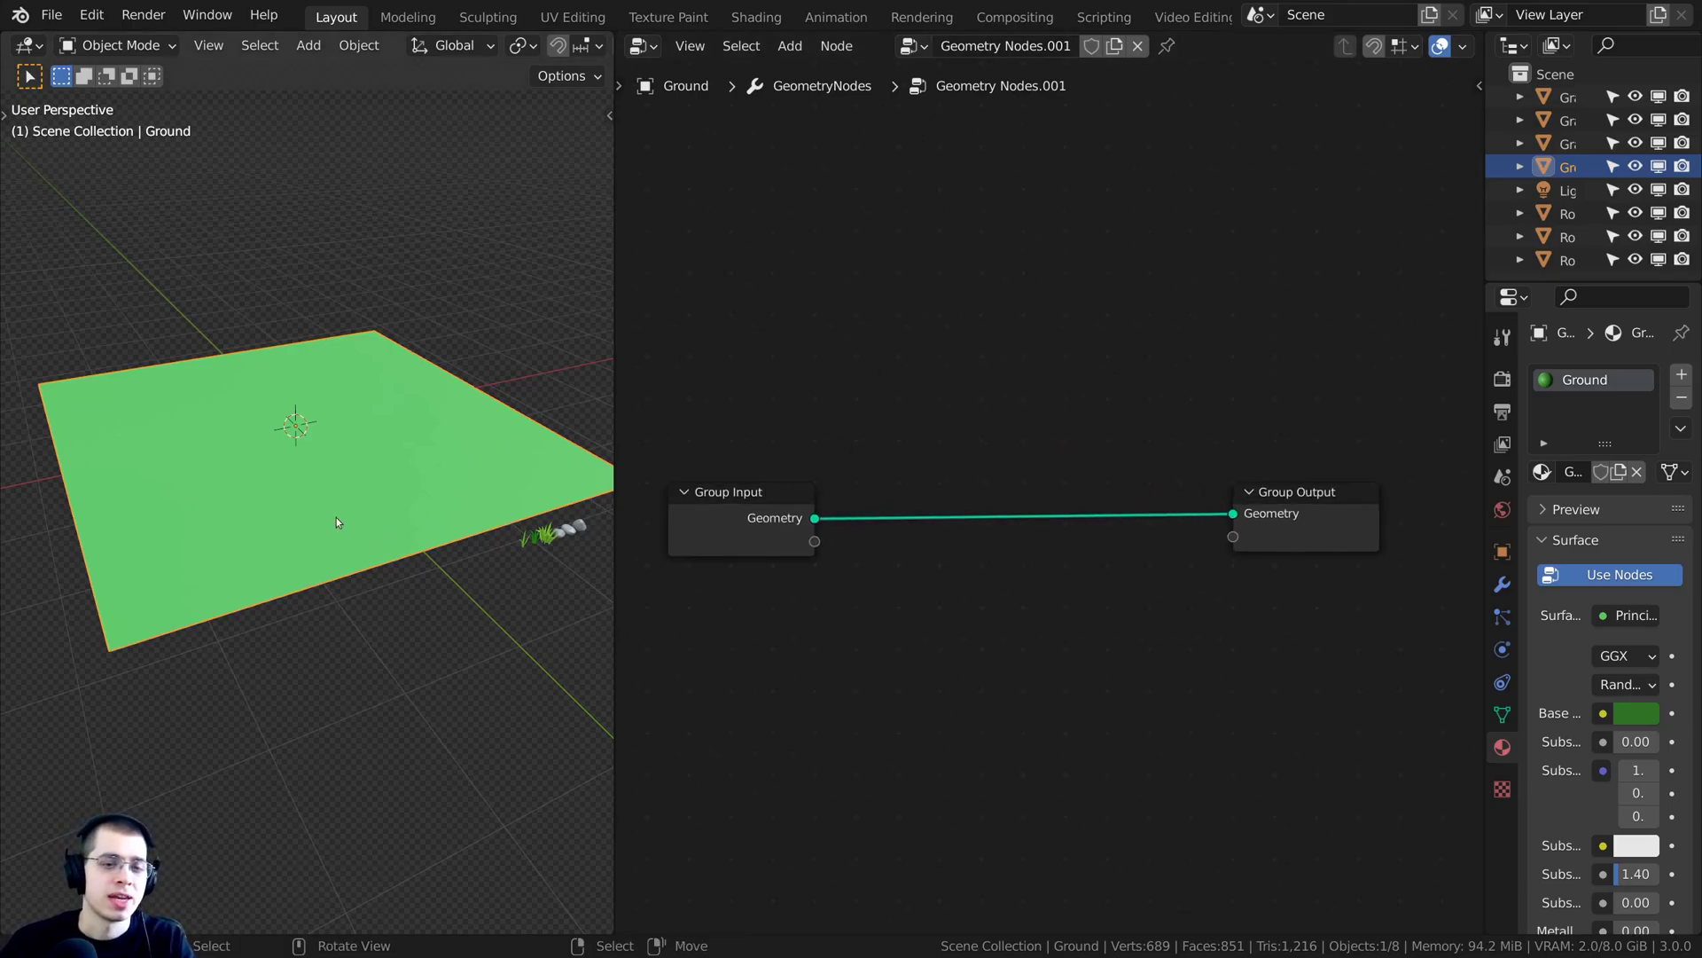
middle_drag(337, 518, 445, 452)
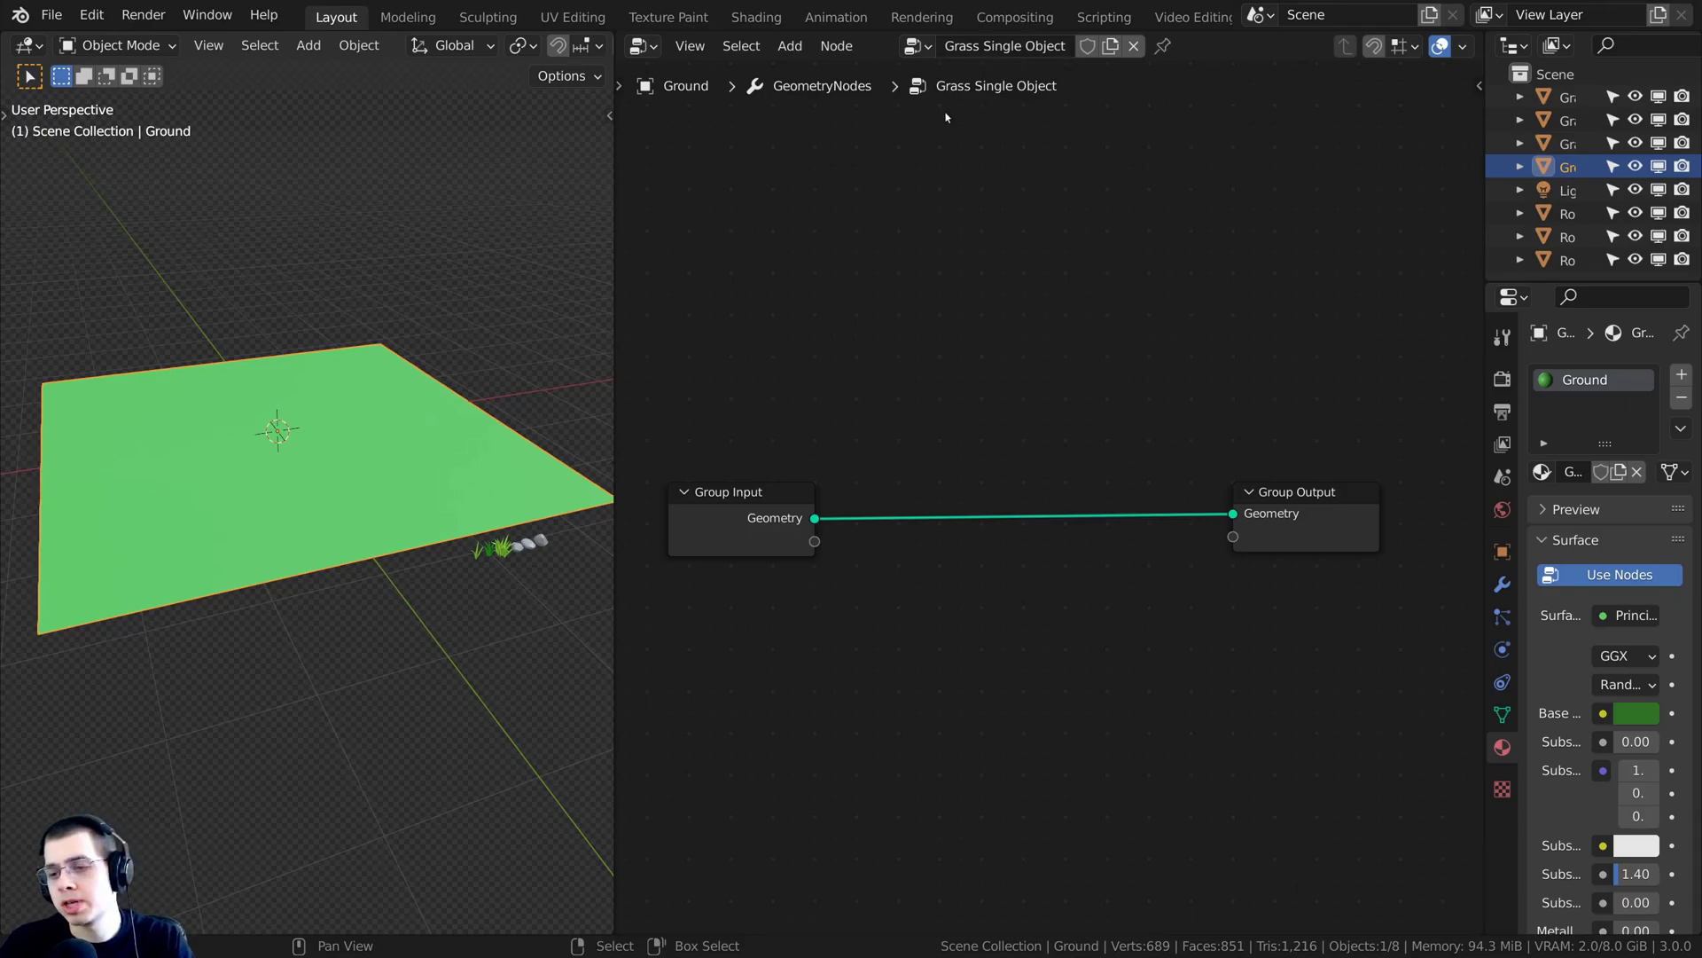
middle_drag(1044, 211, 1079, 237)
Move the large grass clump out of the row of models toward the ground plane and deselect it
click(499, 544)
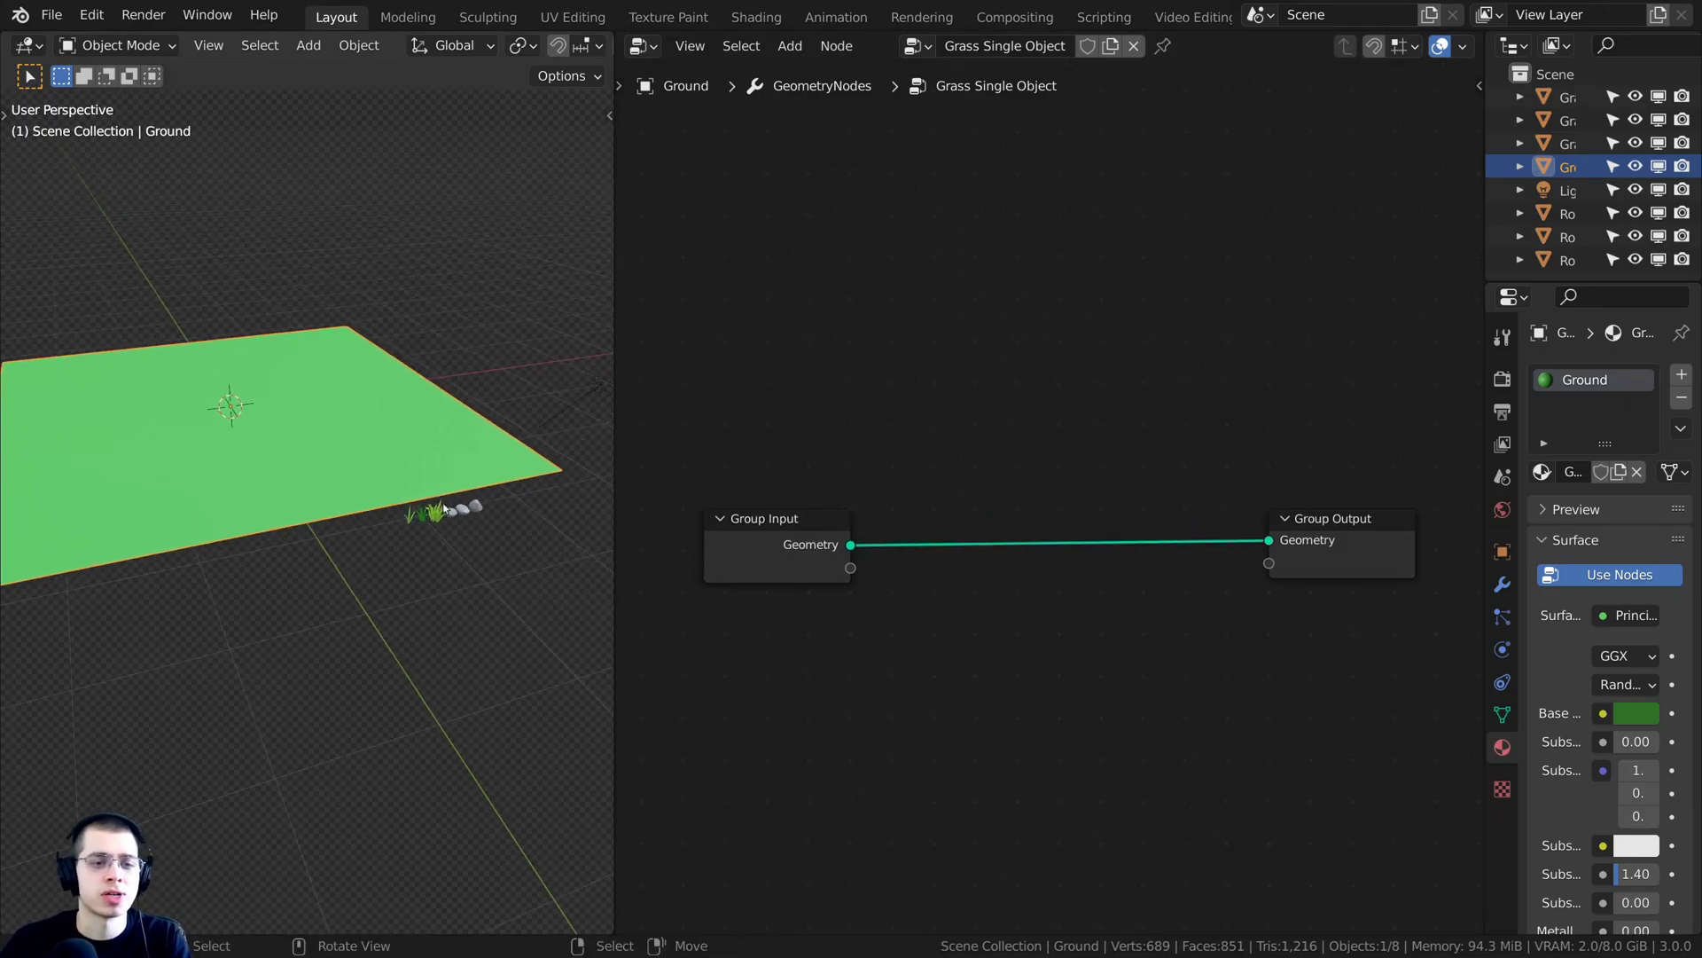
key(KP_Decimal)
key(g)
click(430, 578)
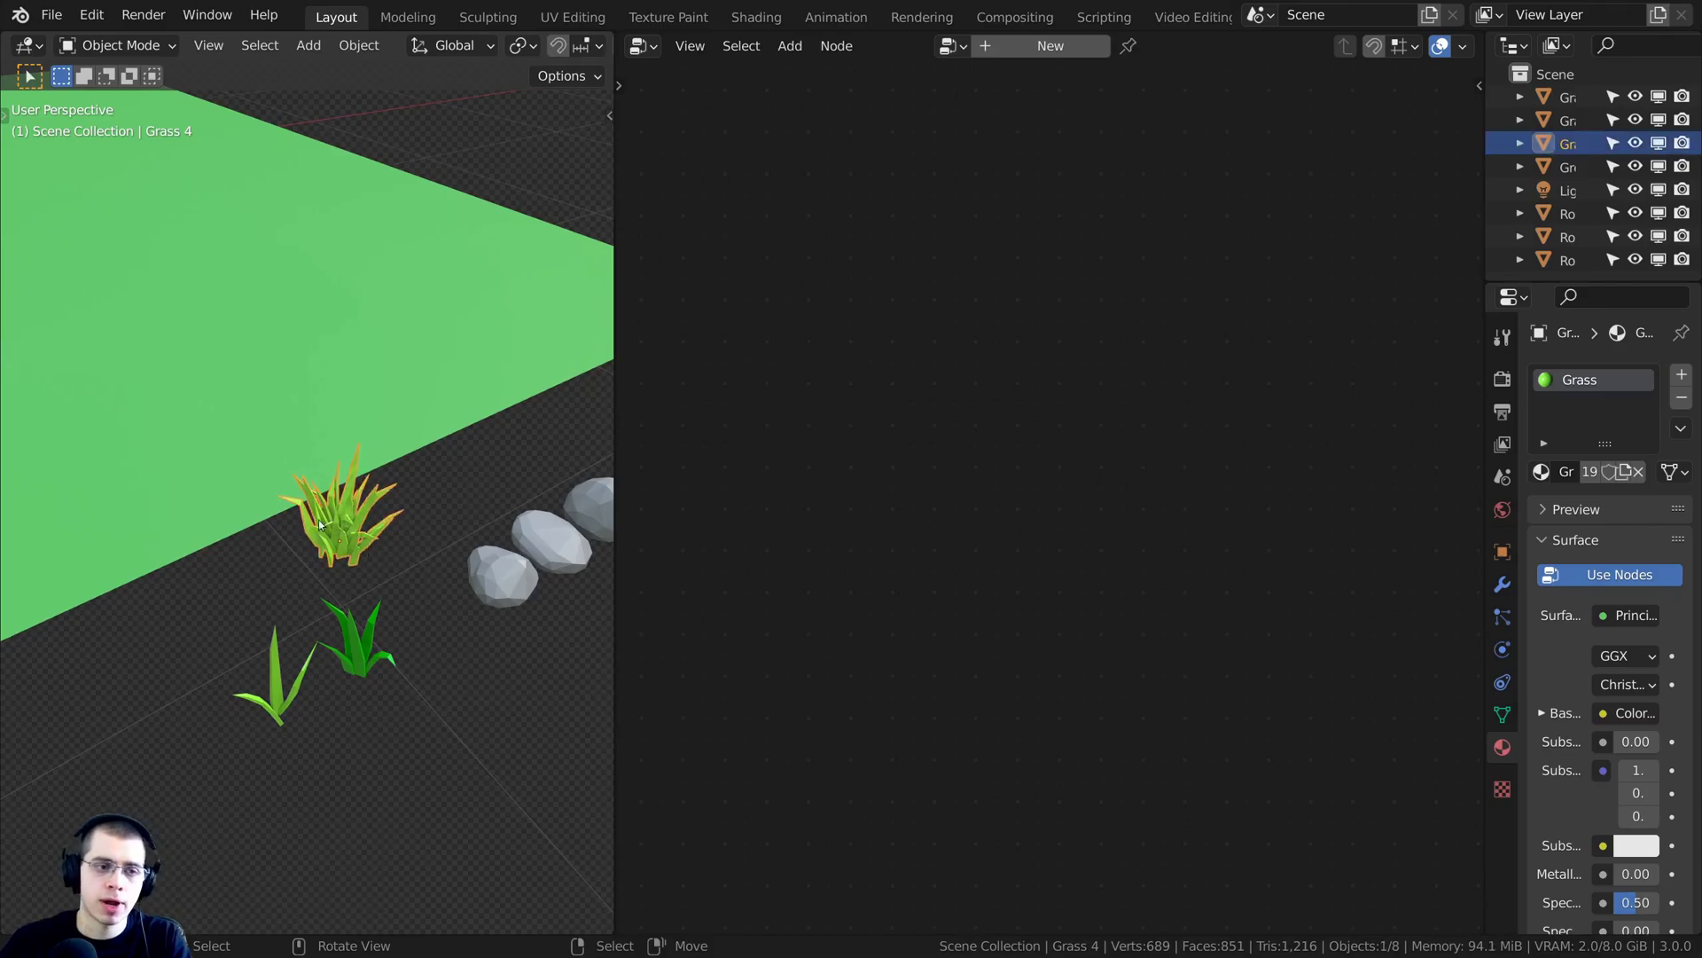
key(alt+a)
scroll(319, 524, down, 2)
shift+middle_drag(242, 493, 317, 563)
middle_drag(431, 597, 408, 578)
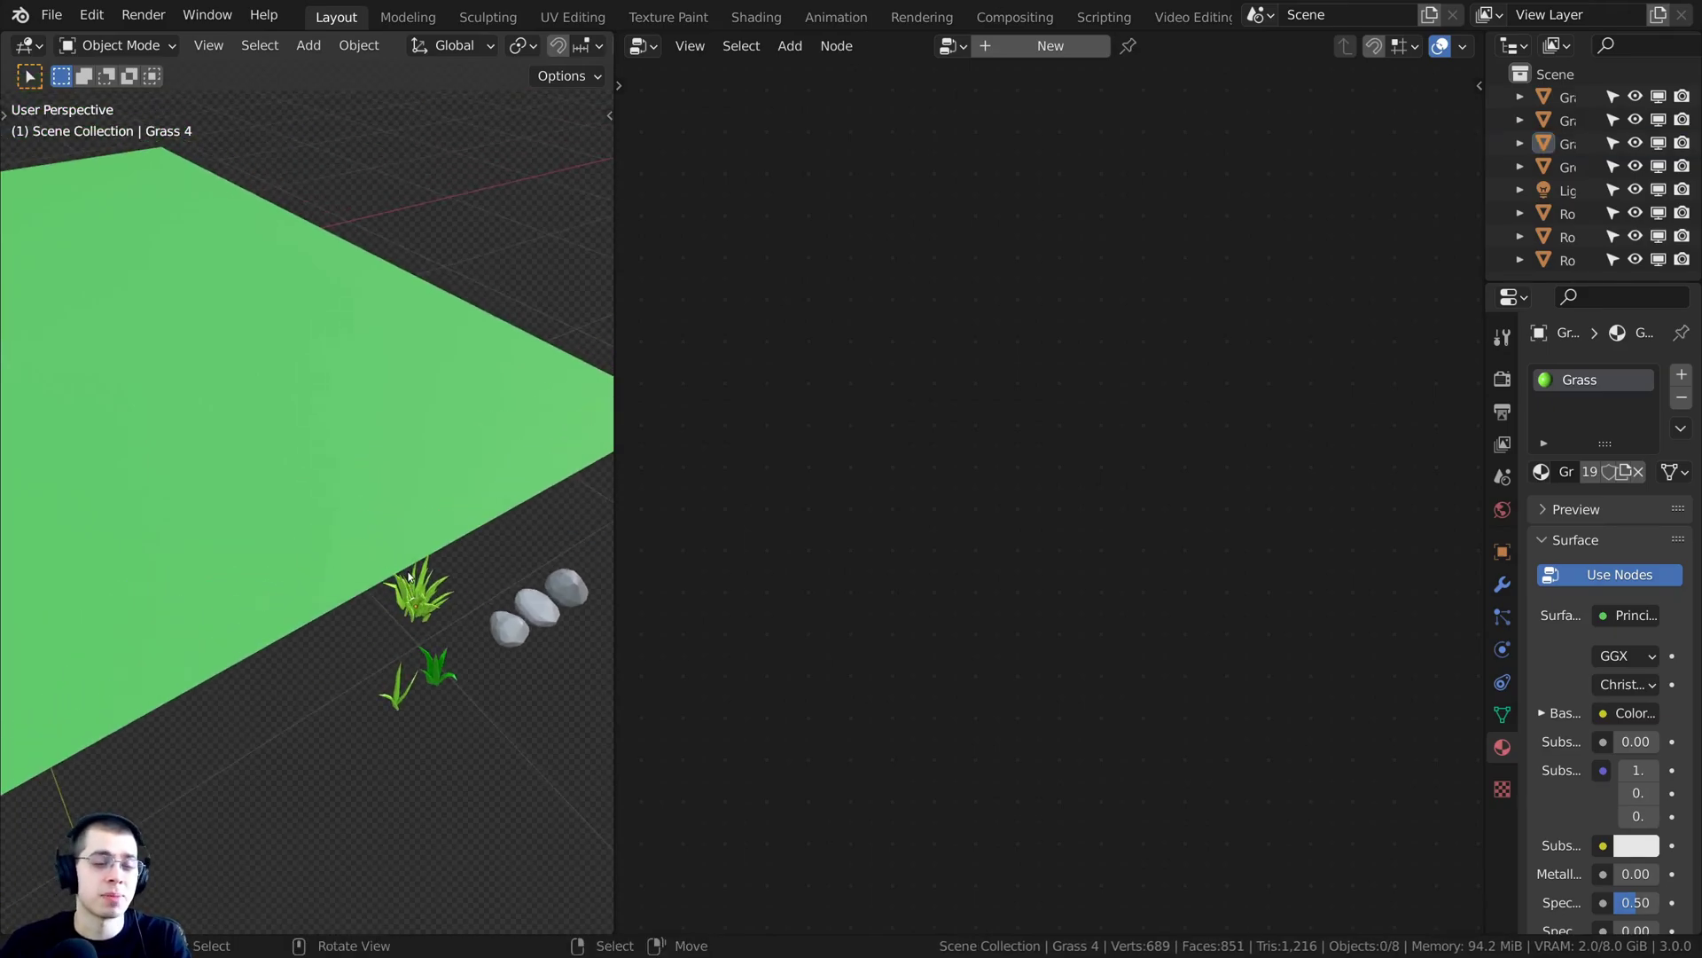
Reselect the Ground plane to bring up its Grass Single Object node tree
click(374, 524)
key(KP_Decimal)
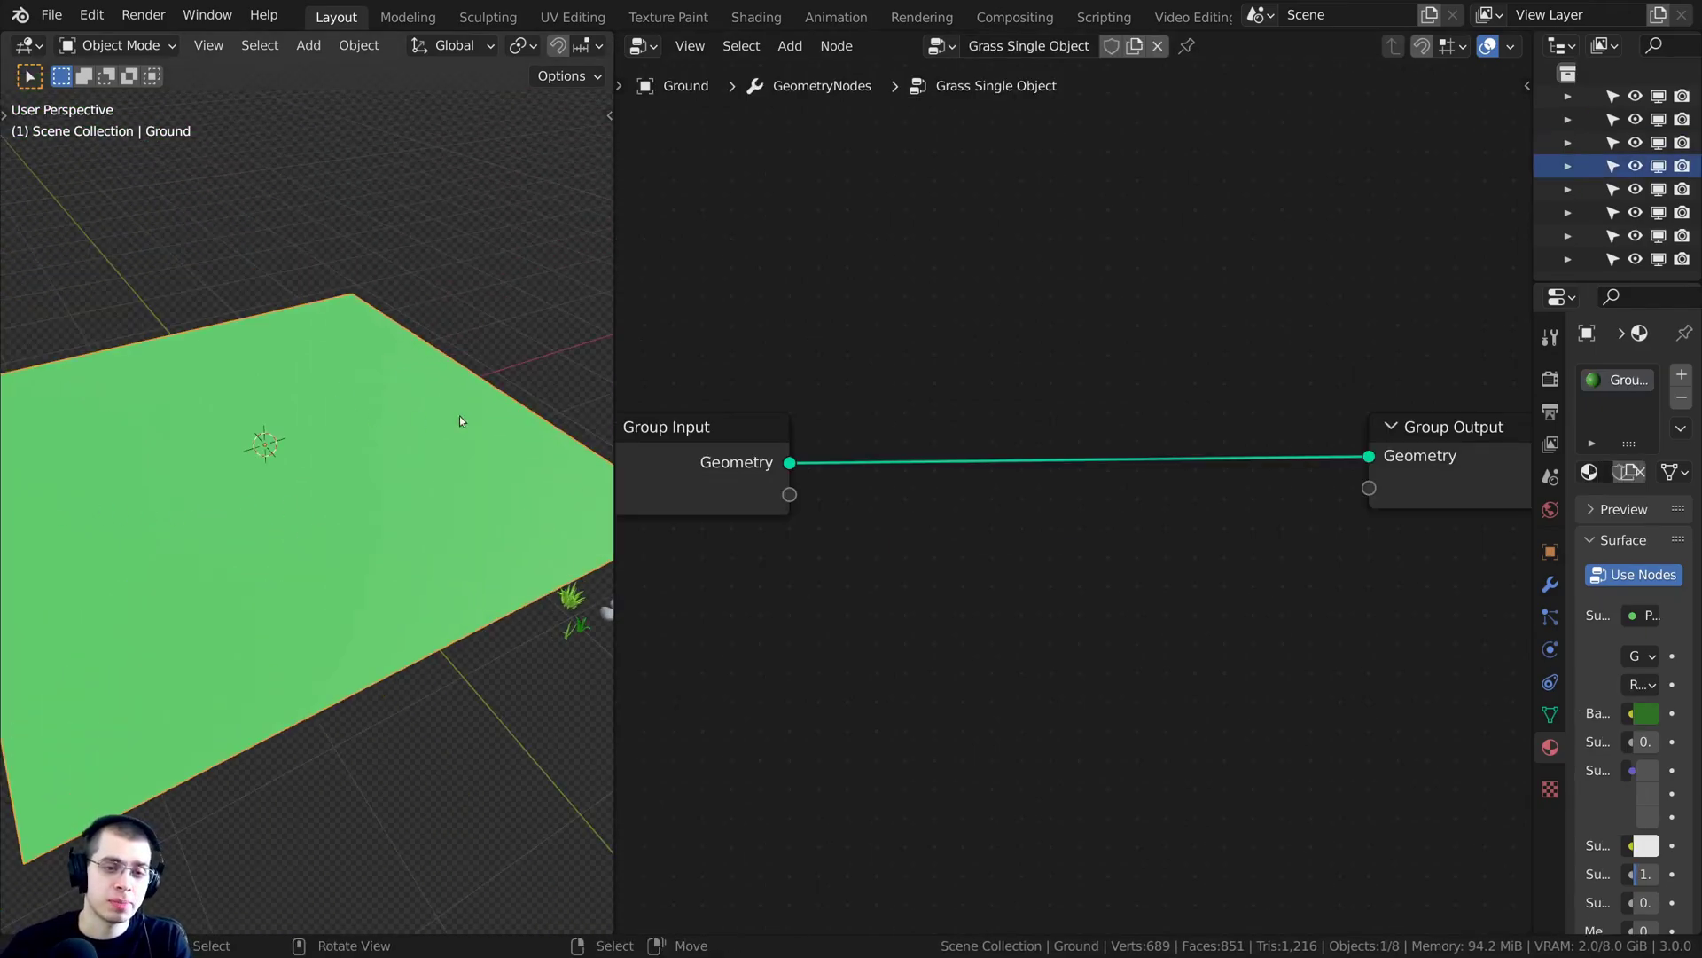
key(Home)
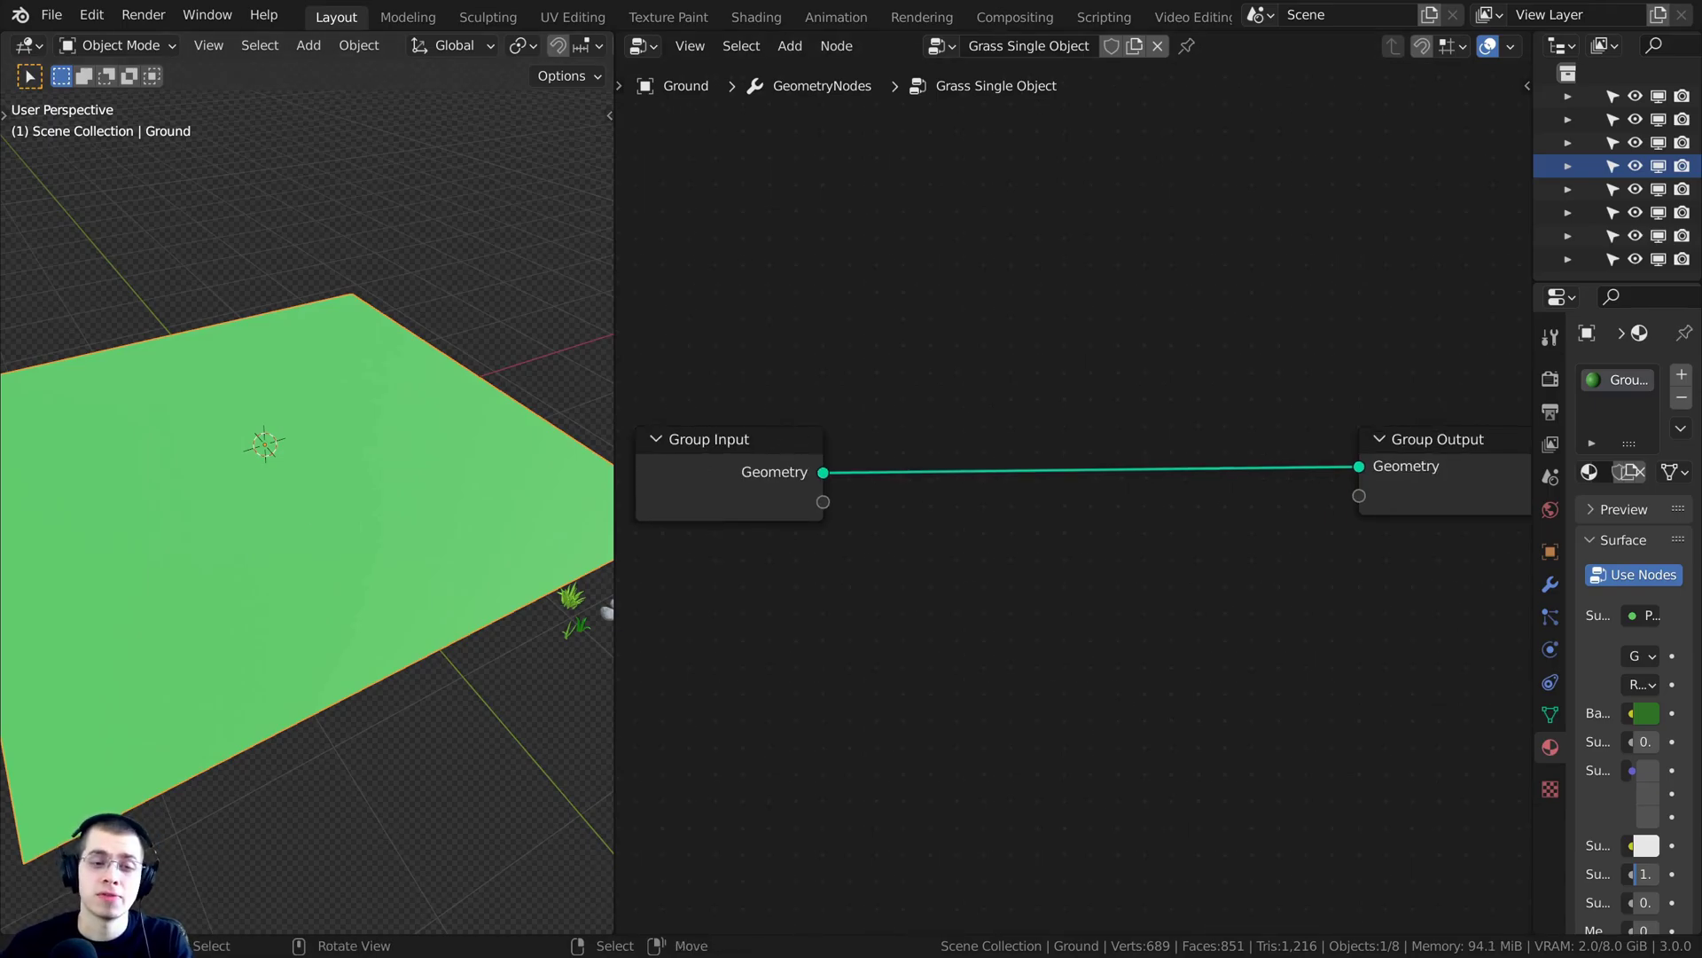
middle_drag(1157, 349, 1170, 355)
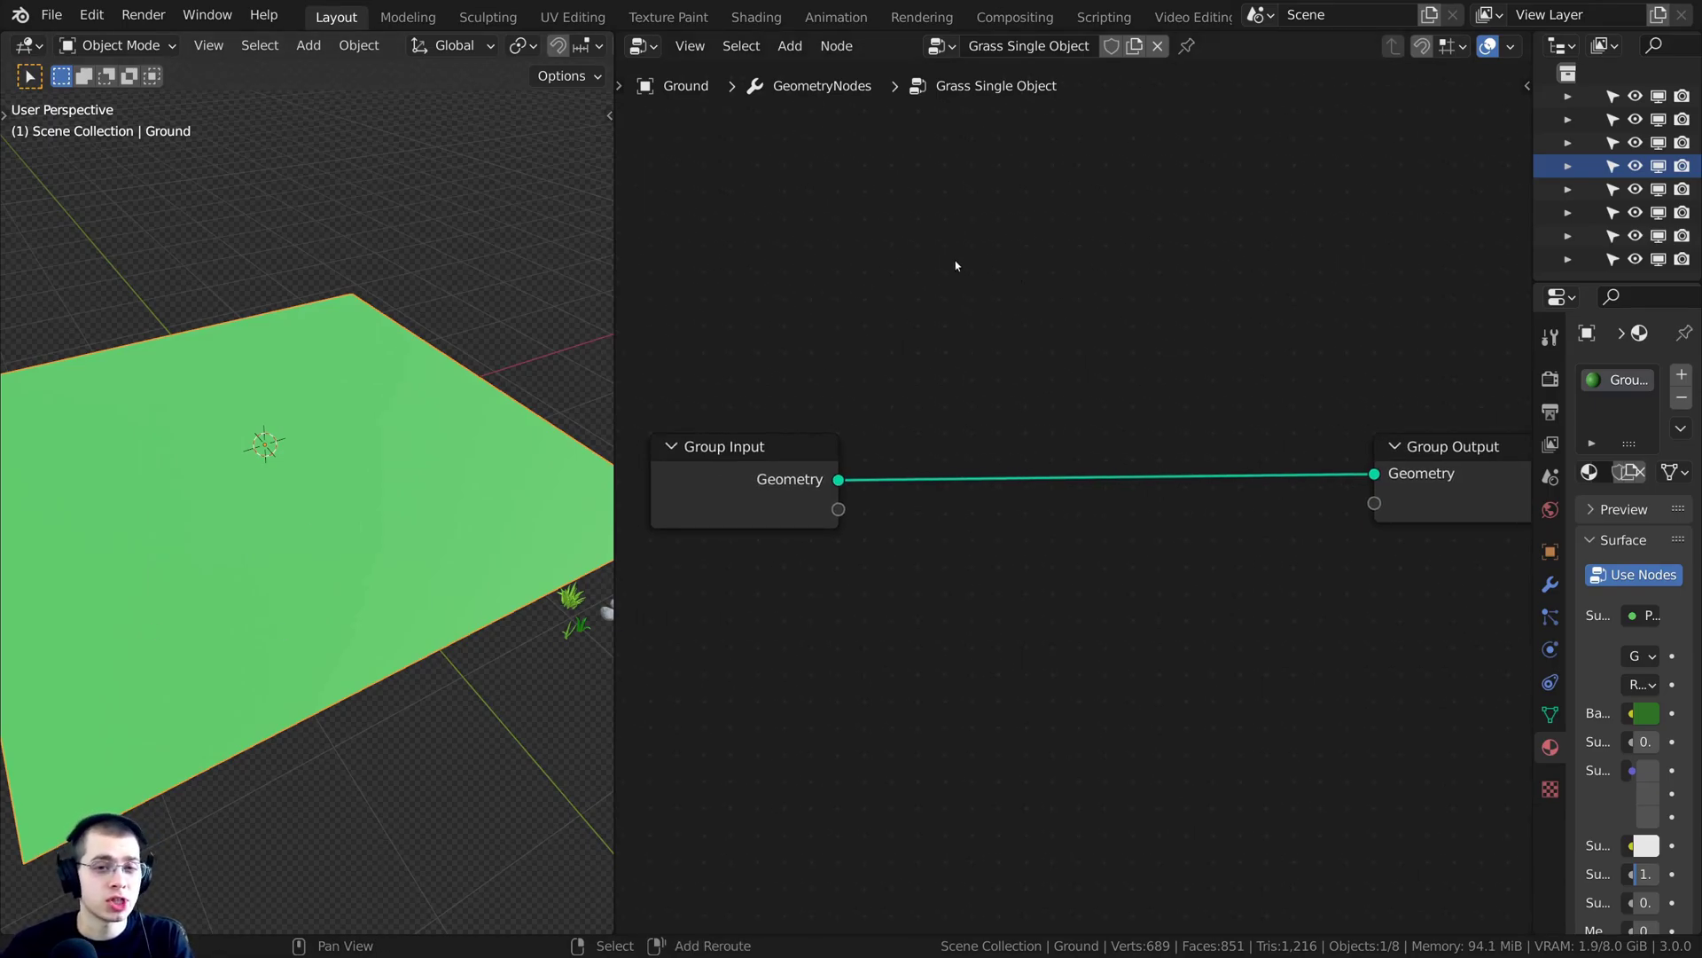
Insert an Instance on Points node on the link between Group Input and Group Output
key(shift+a)
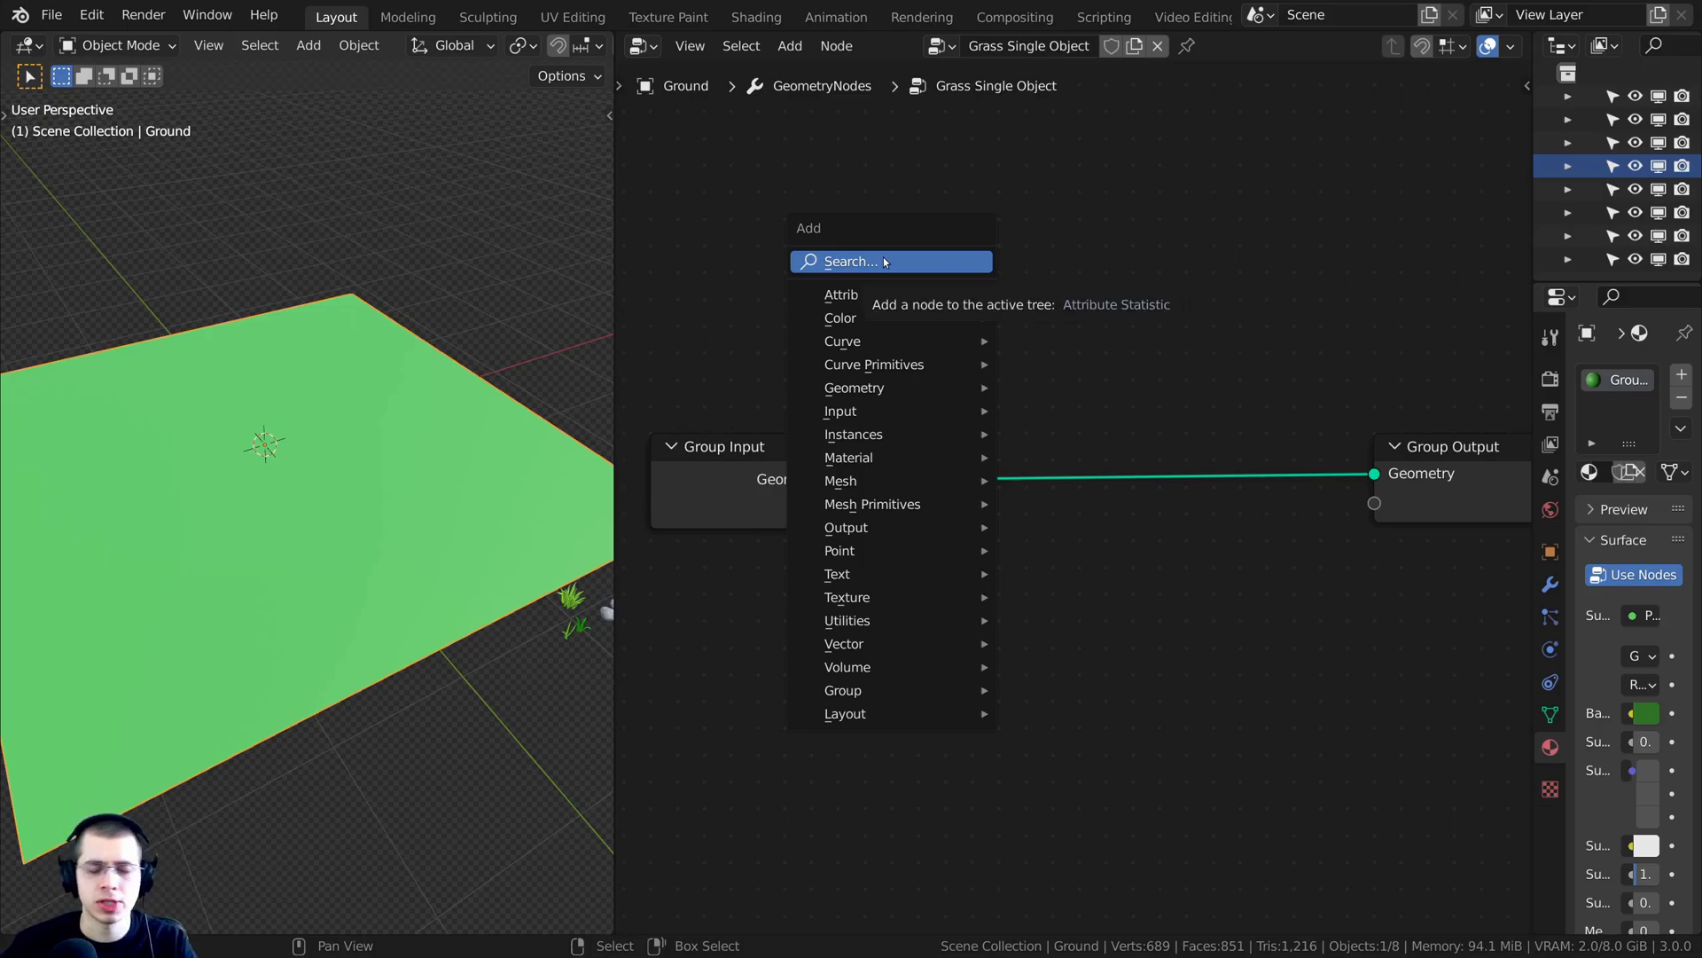
click(859, 258)
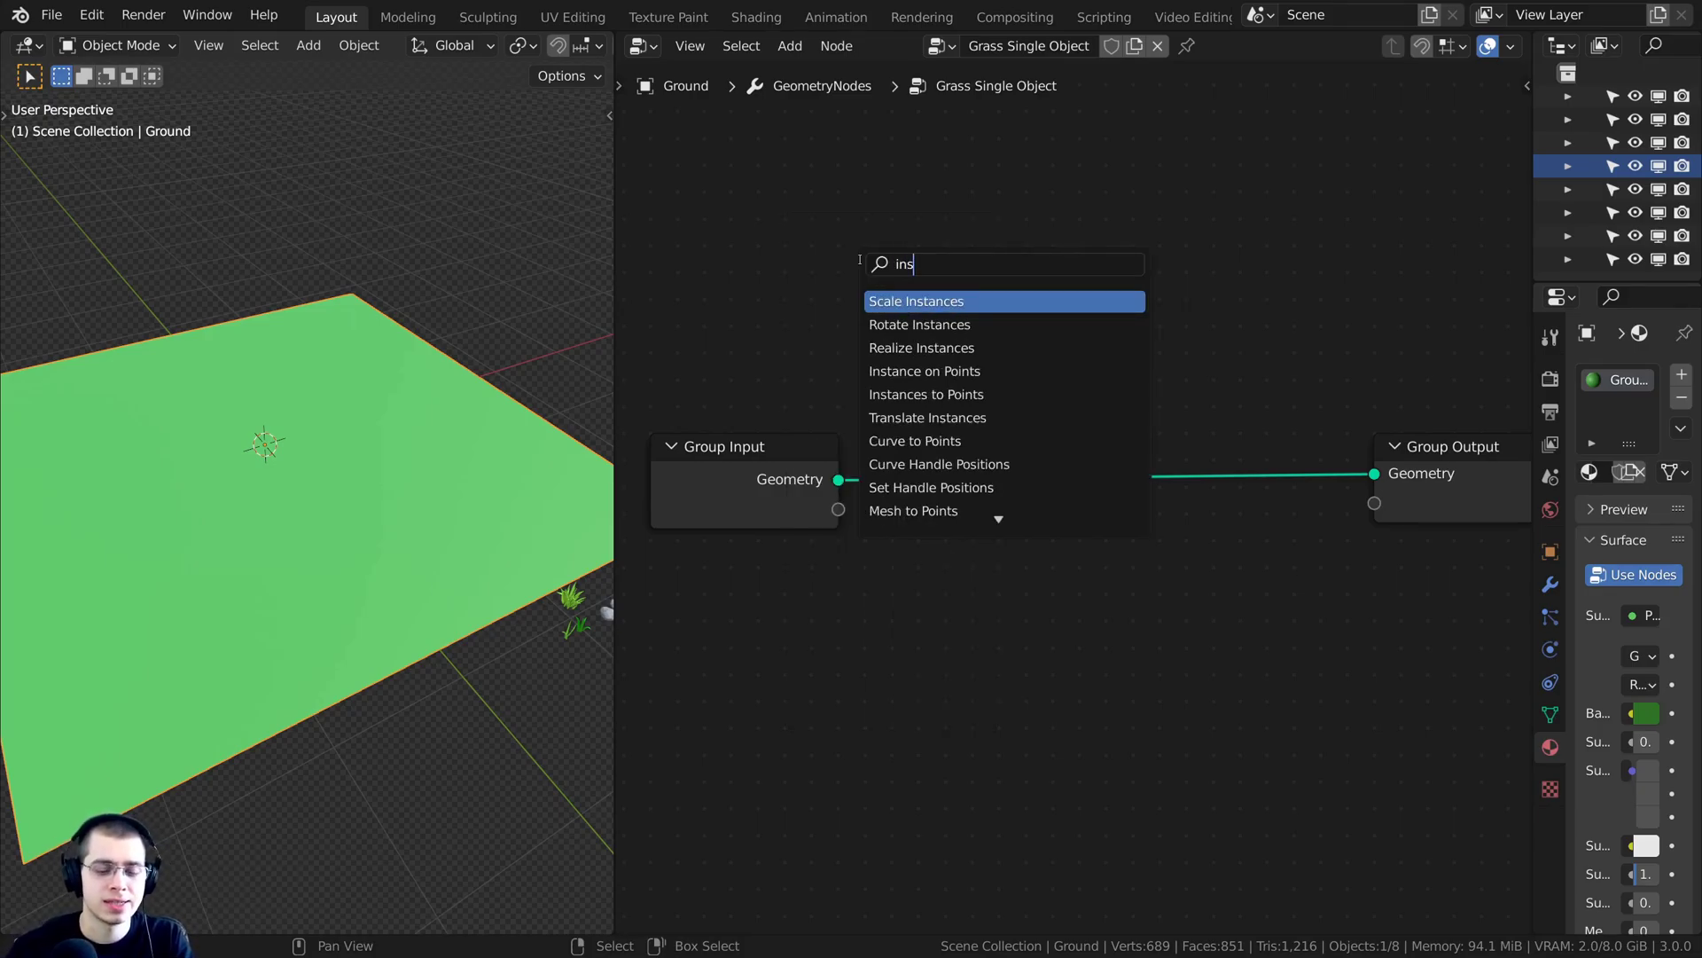
text(insta)
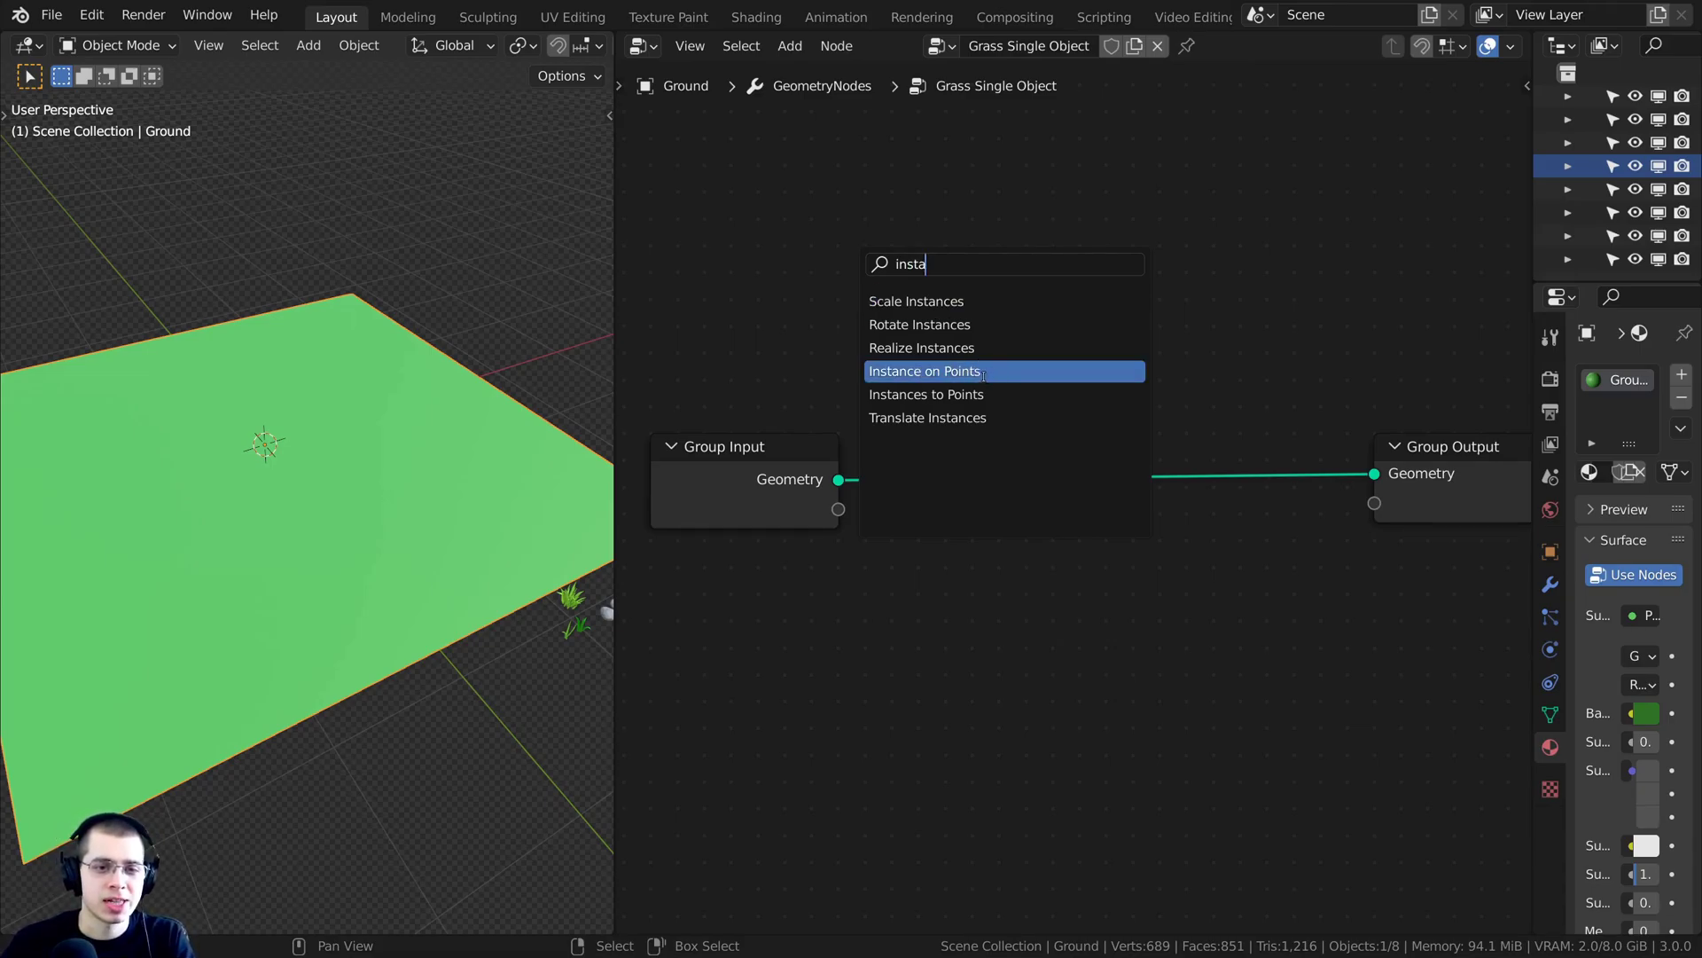
click(984, 372)
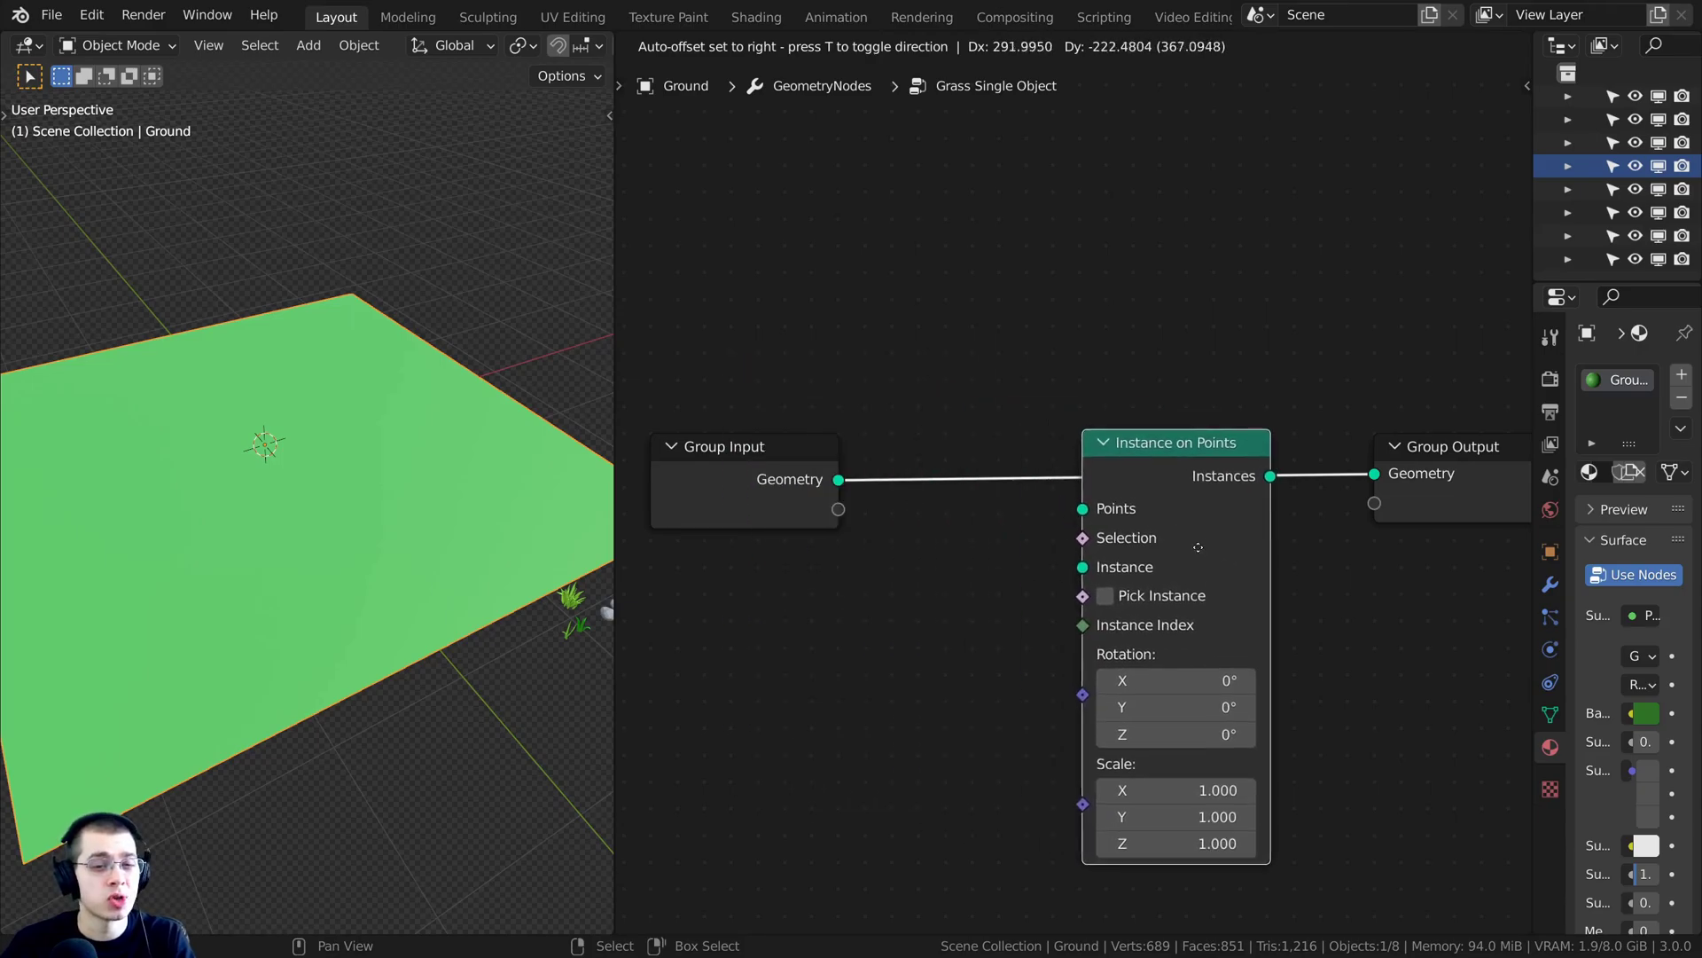
click(1301, 572)
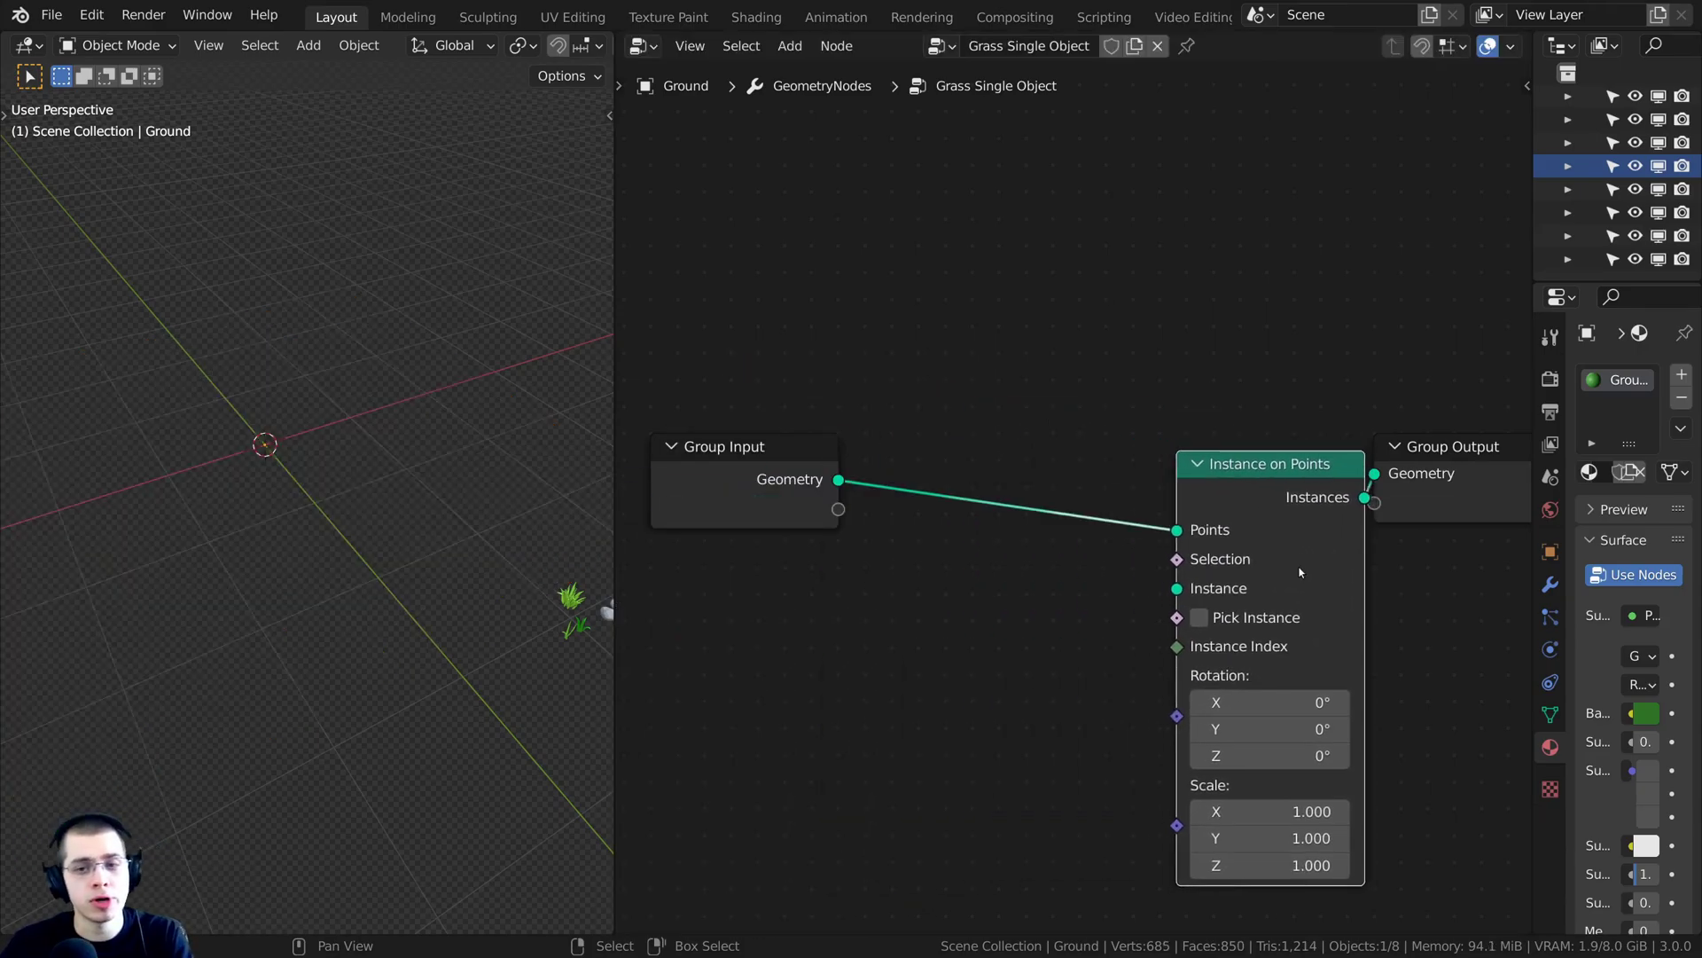
drag(1300, 572, 1191, 570)
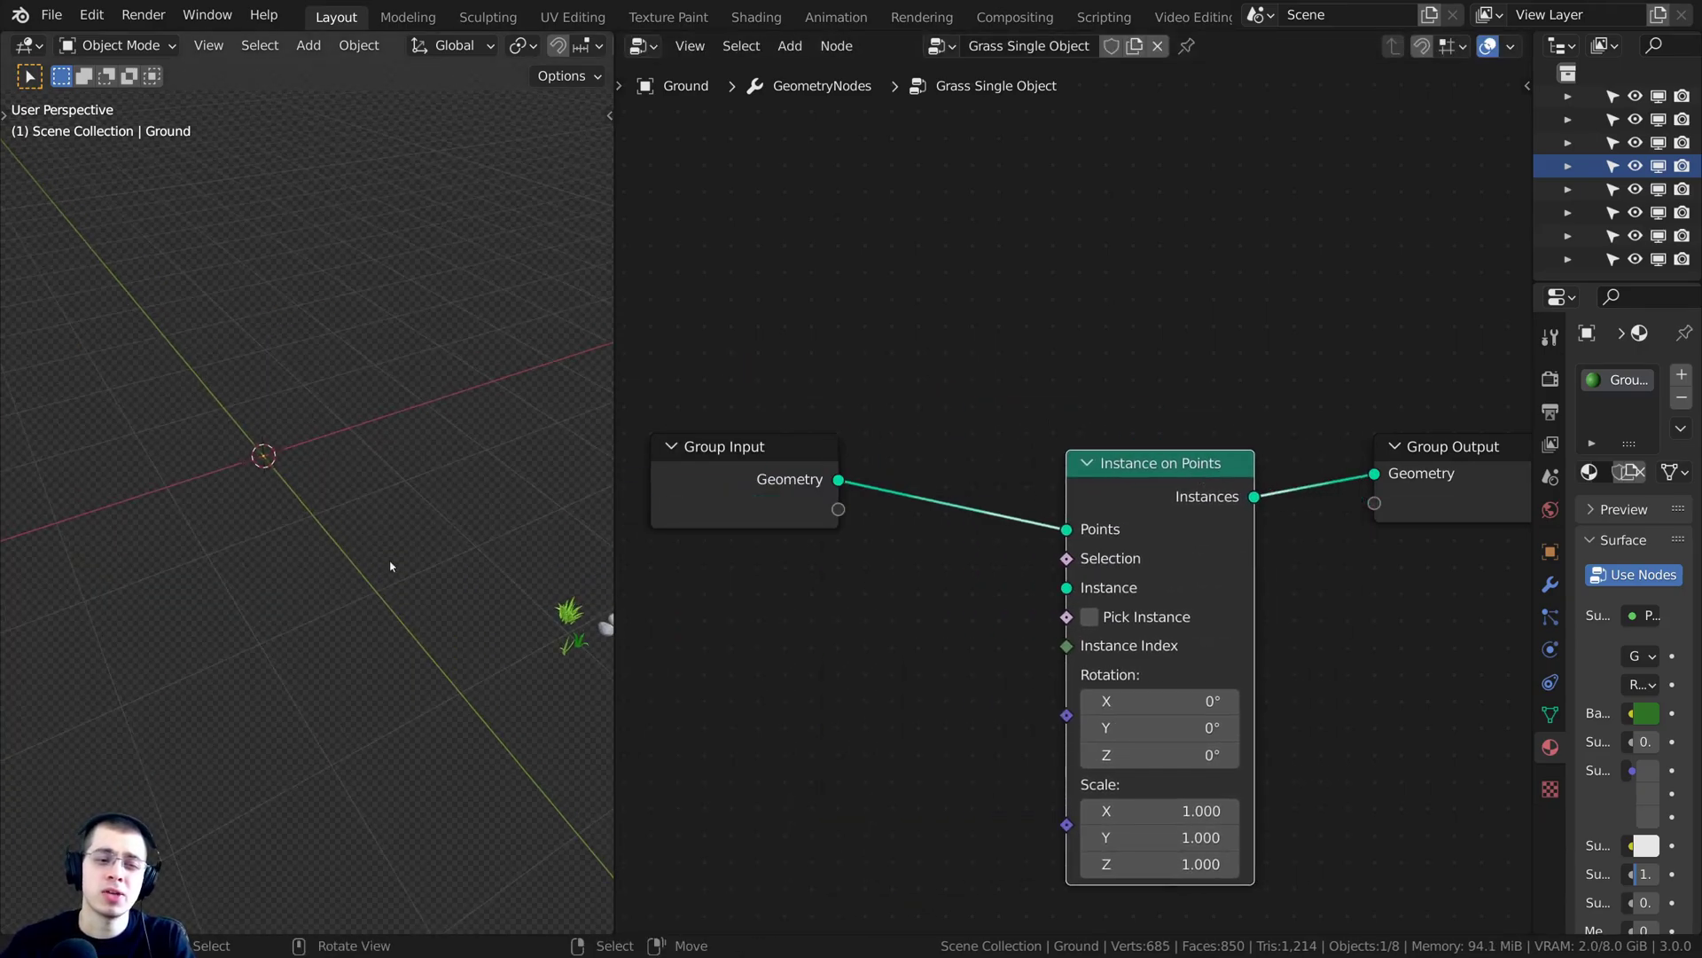
Spread the Group Input and Group Output nodes apart to make room around Instance on Points
drag(803, 498, 701, 474)
scroll(1117, 460, down, 2)
middle_drag(1117, 460, 995, 493)
drag(1357, 532, 1530, 535)
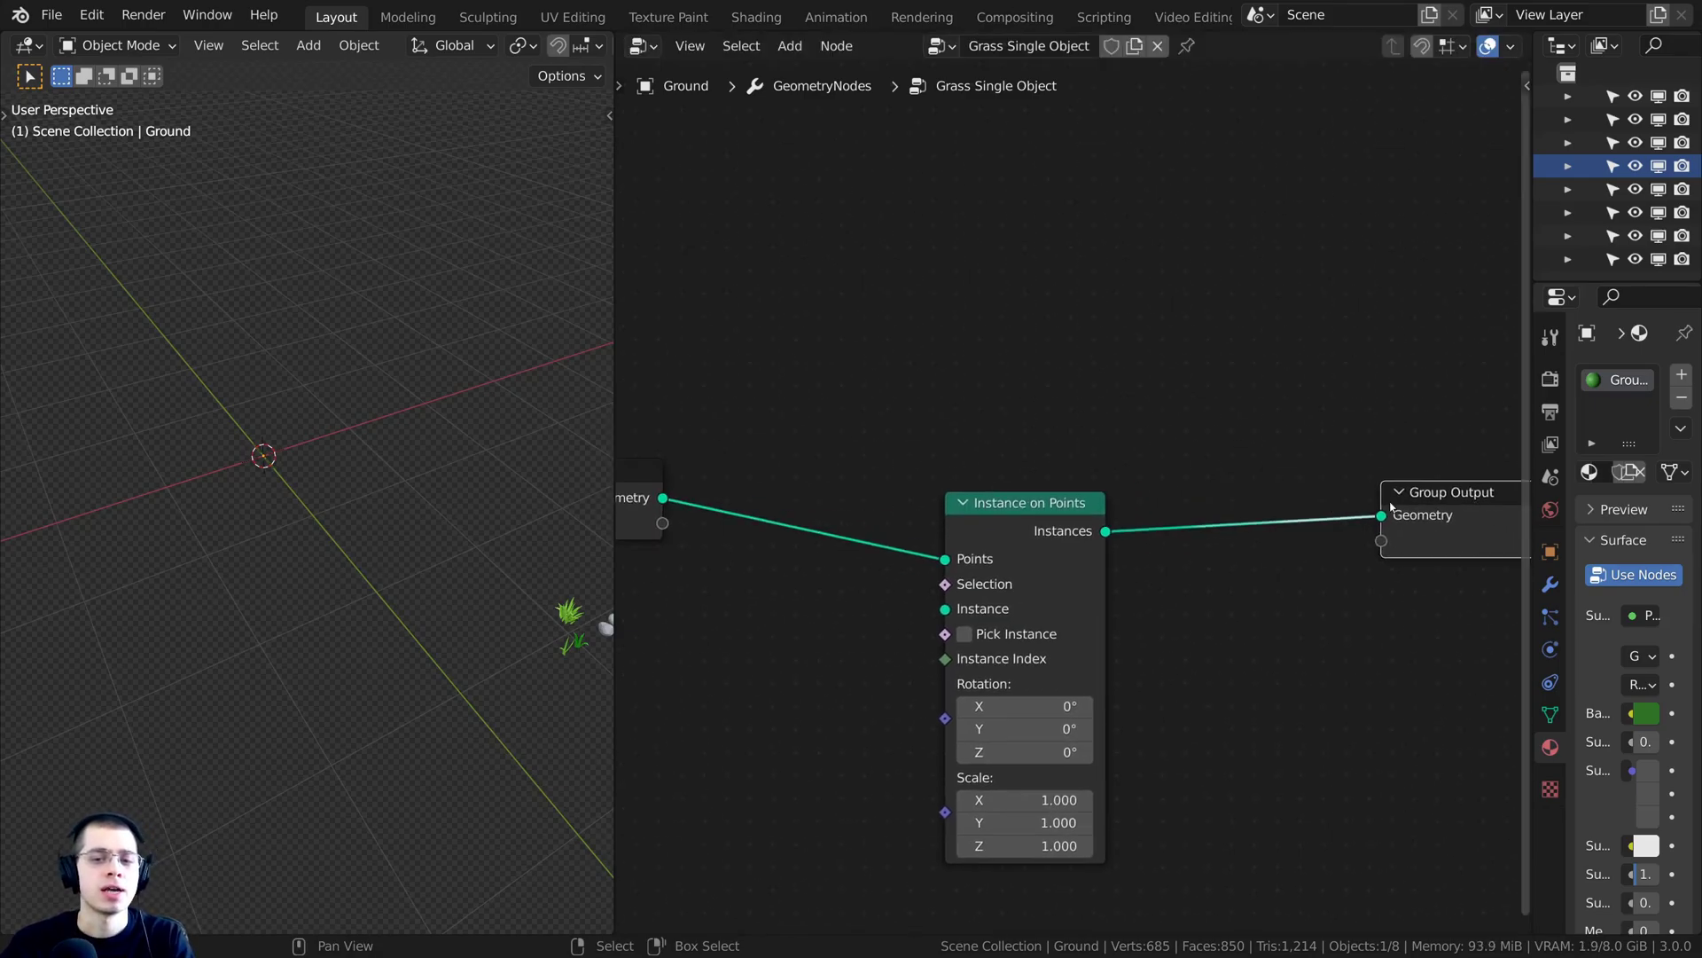
scroll(817, 466, down, 1)
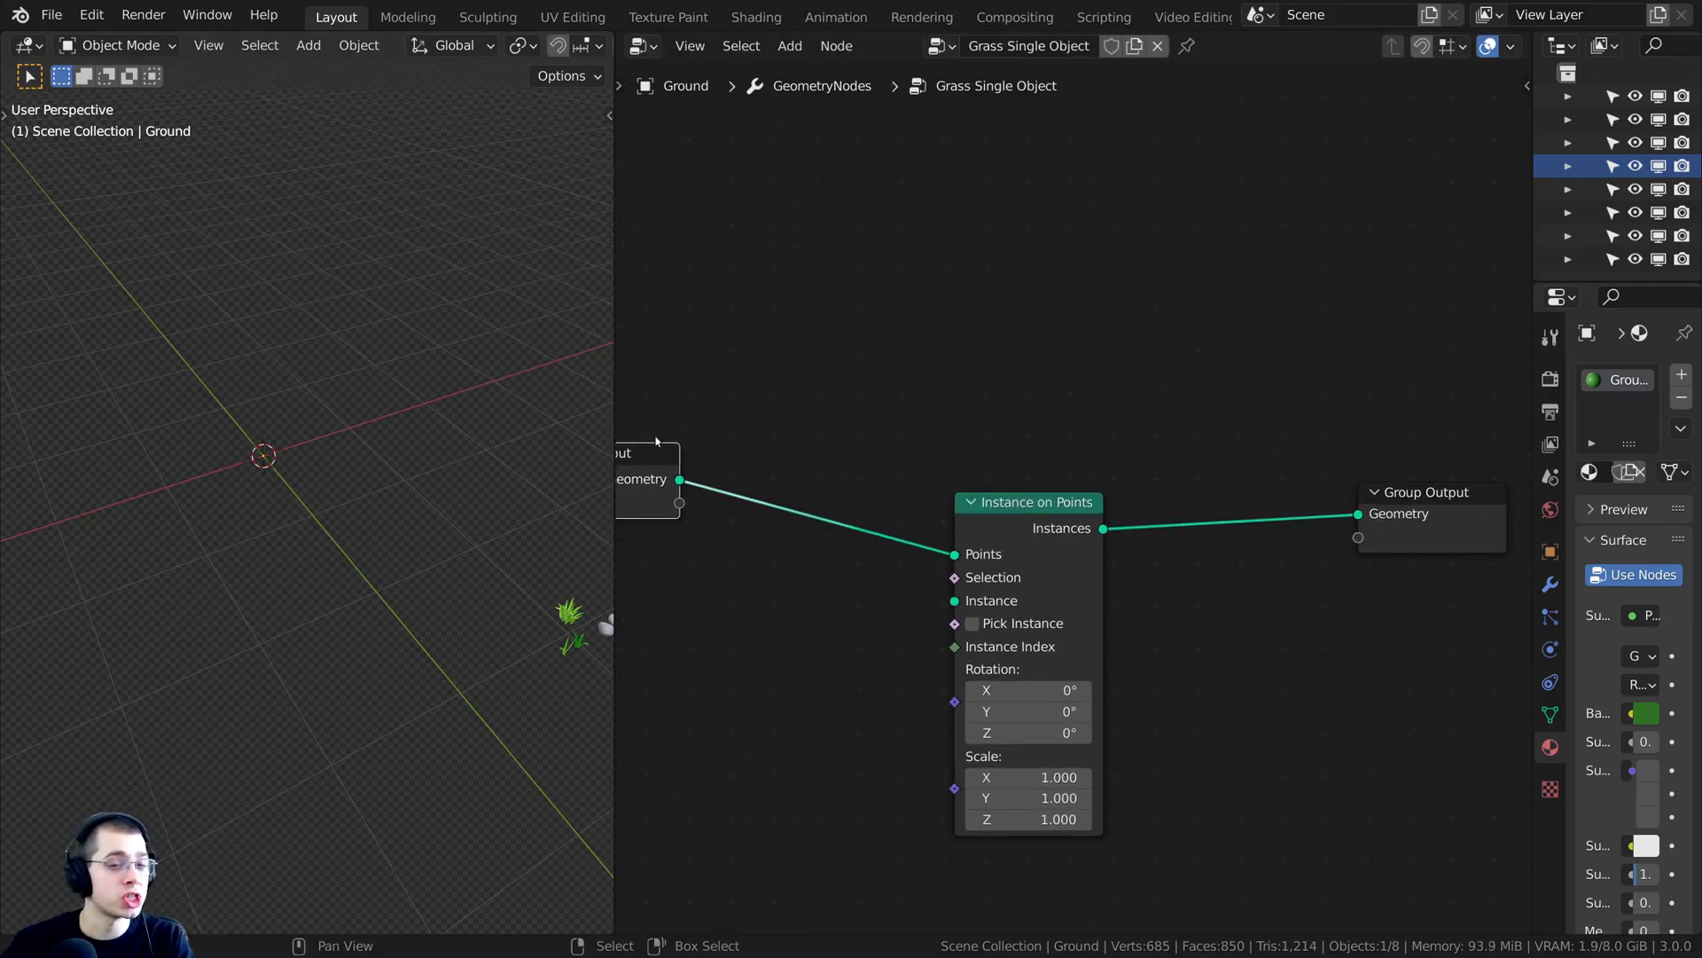
key(Home)
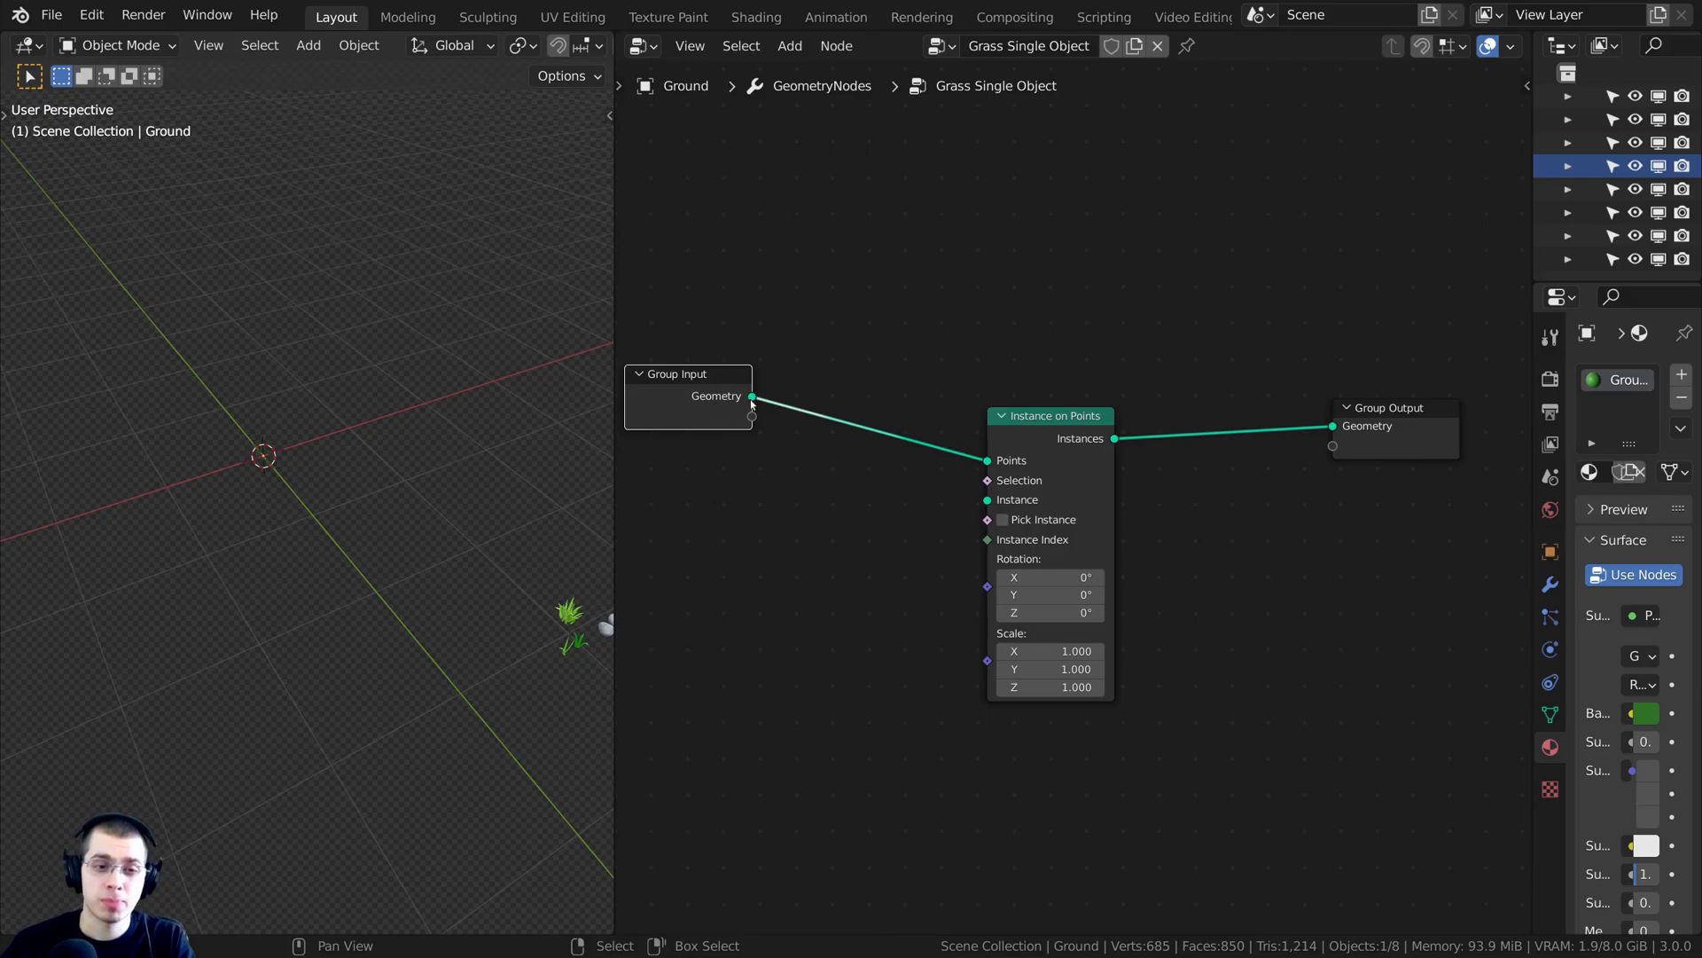
drag(1049, 437, 1050, 444)
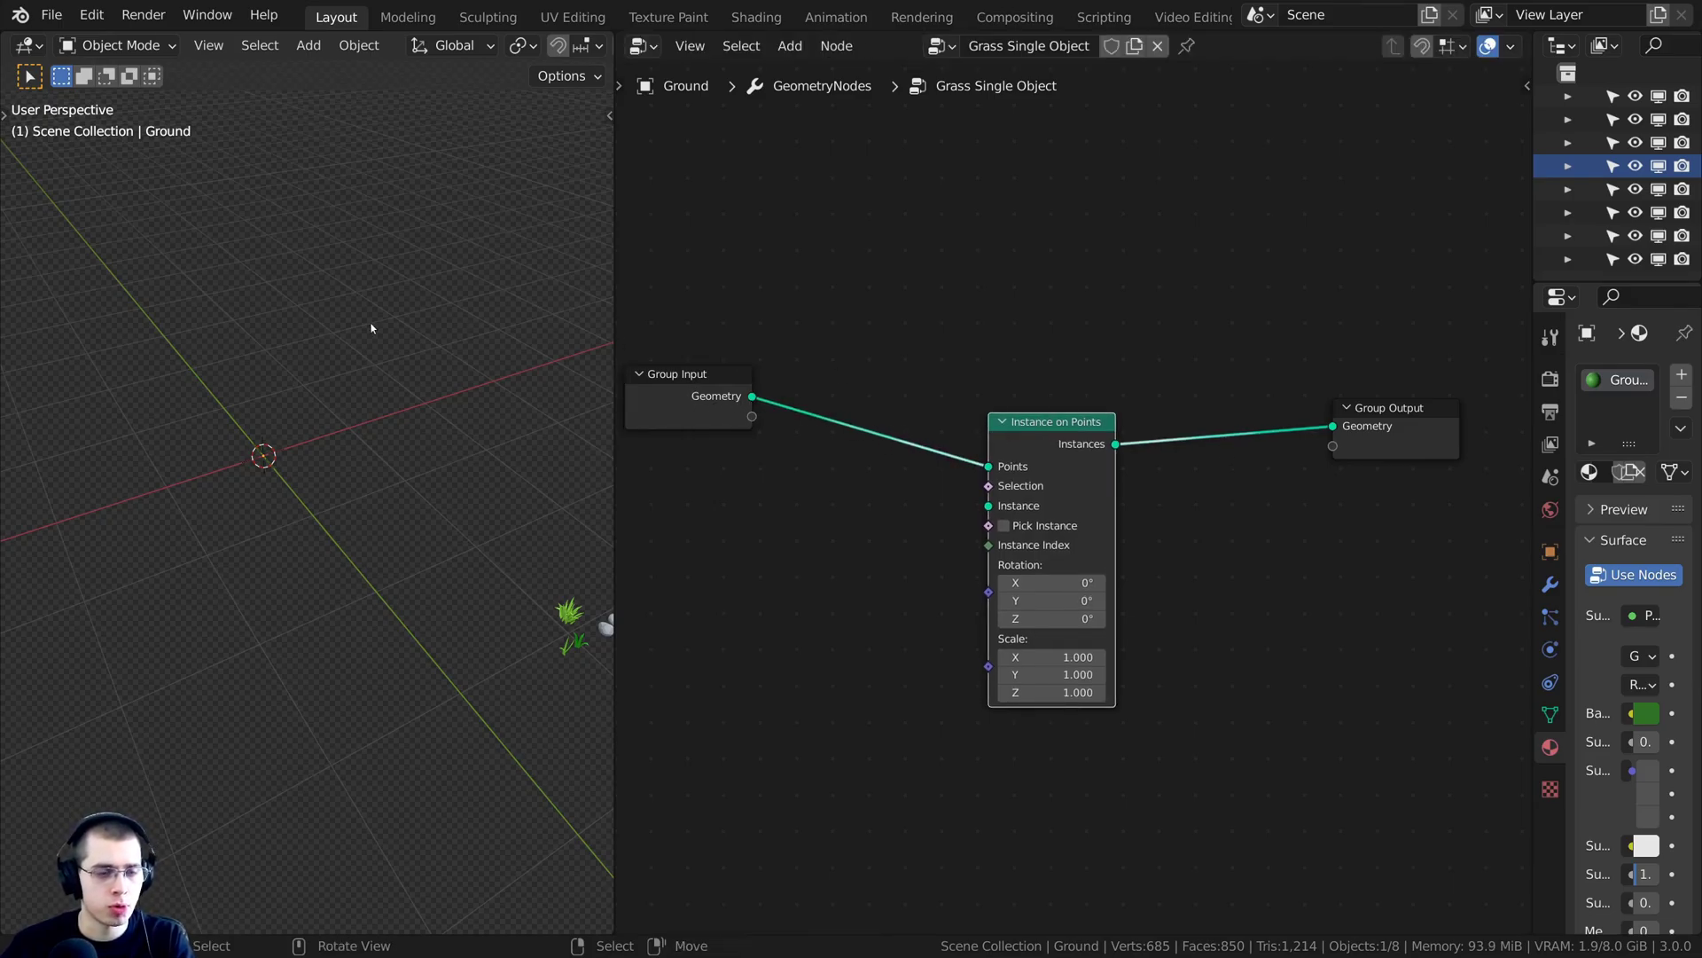
scroll(1109, 334, up, 1)
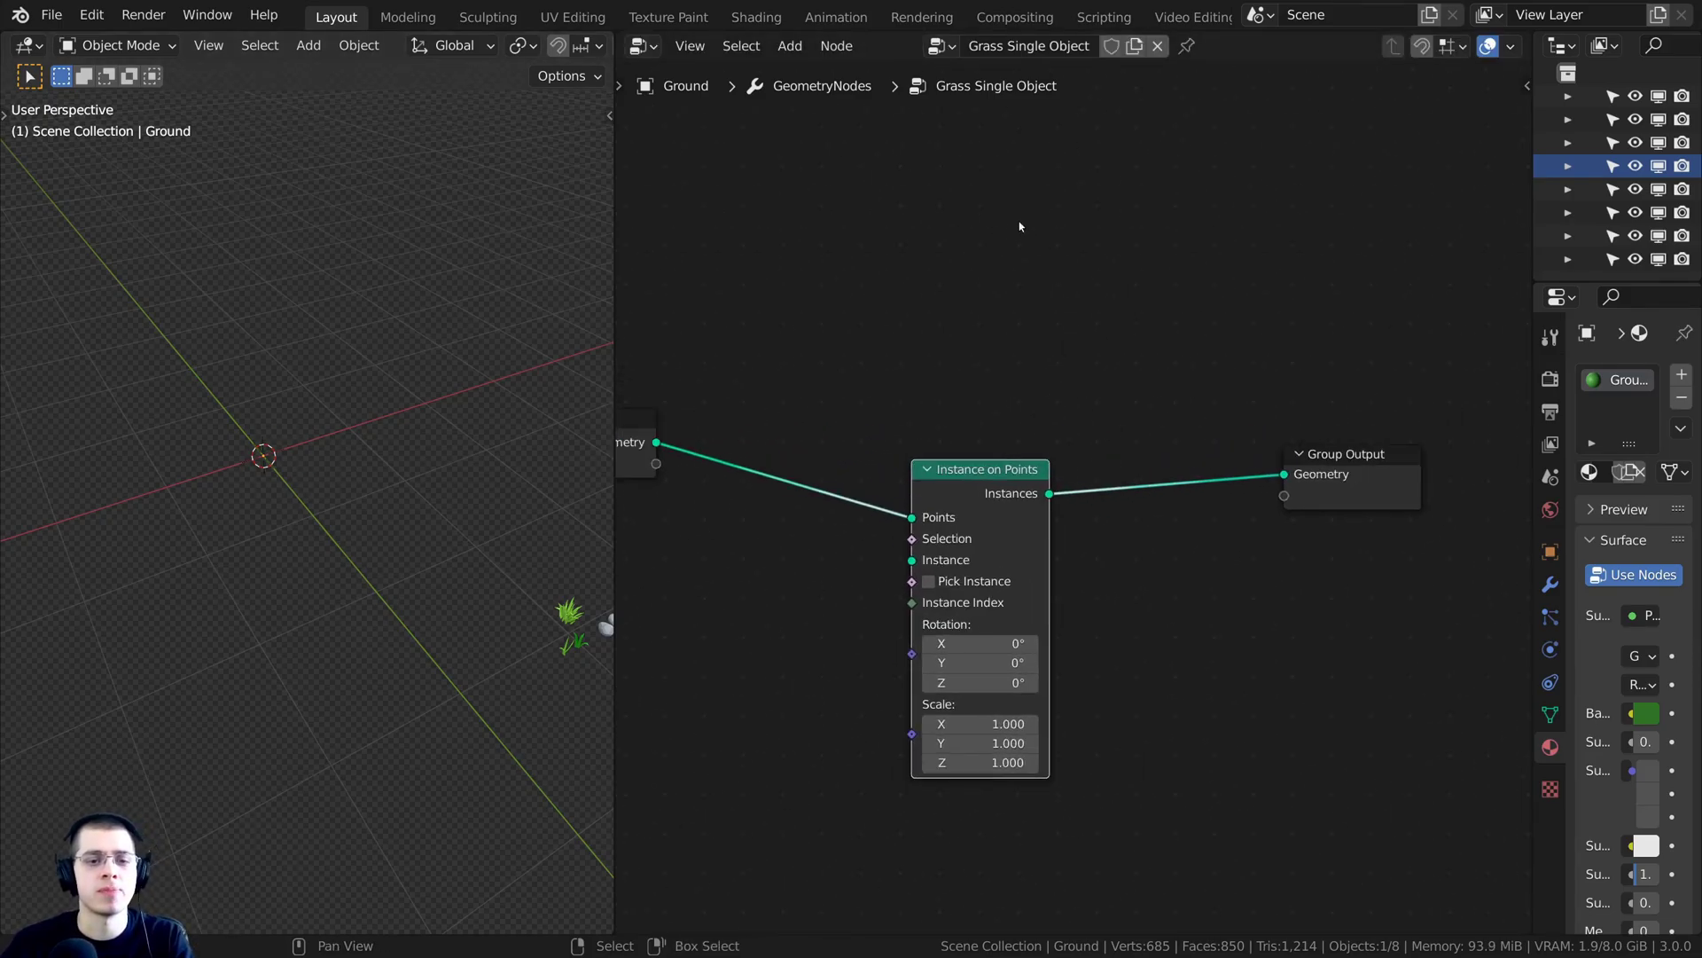
drag(1375, 494, 1474, 419)
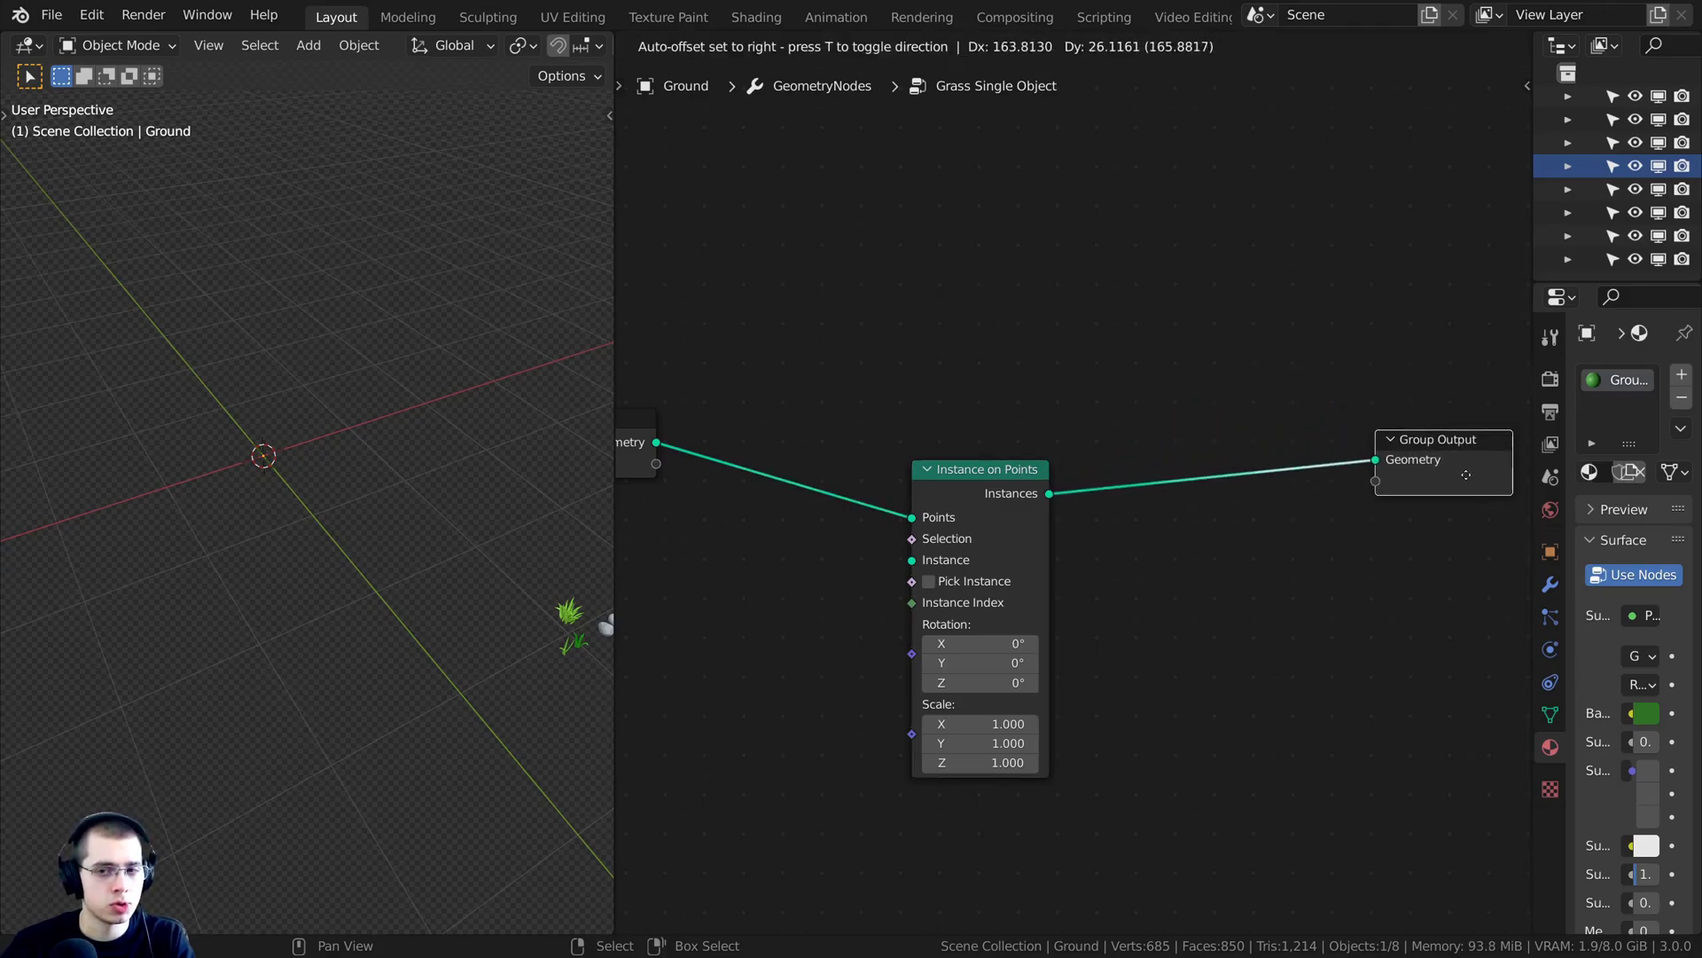
Insert a Join Geometry node between Instance on Points and Group Output and space these nodes apart
key(shift+a)
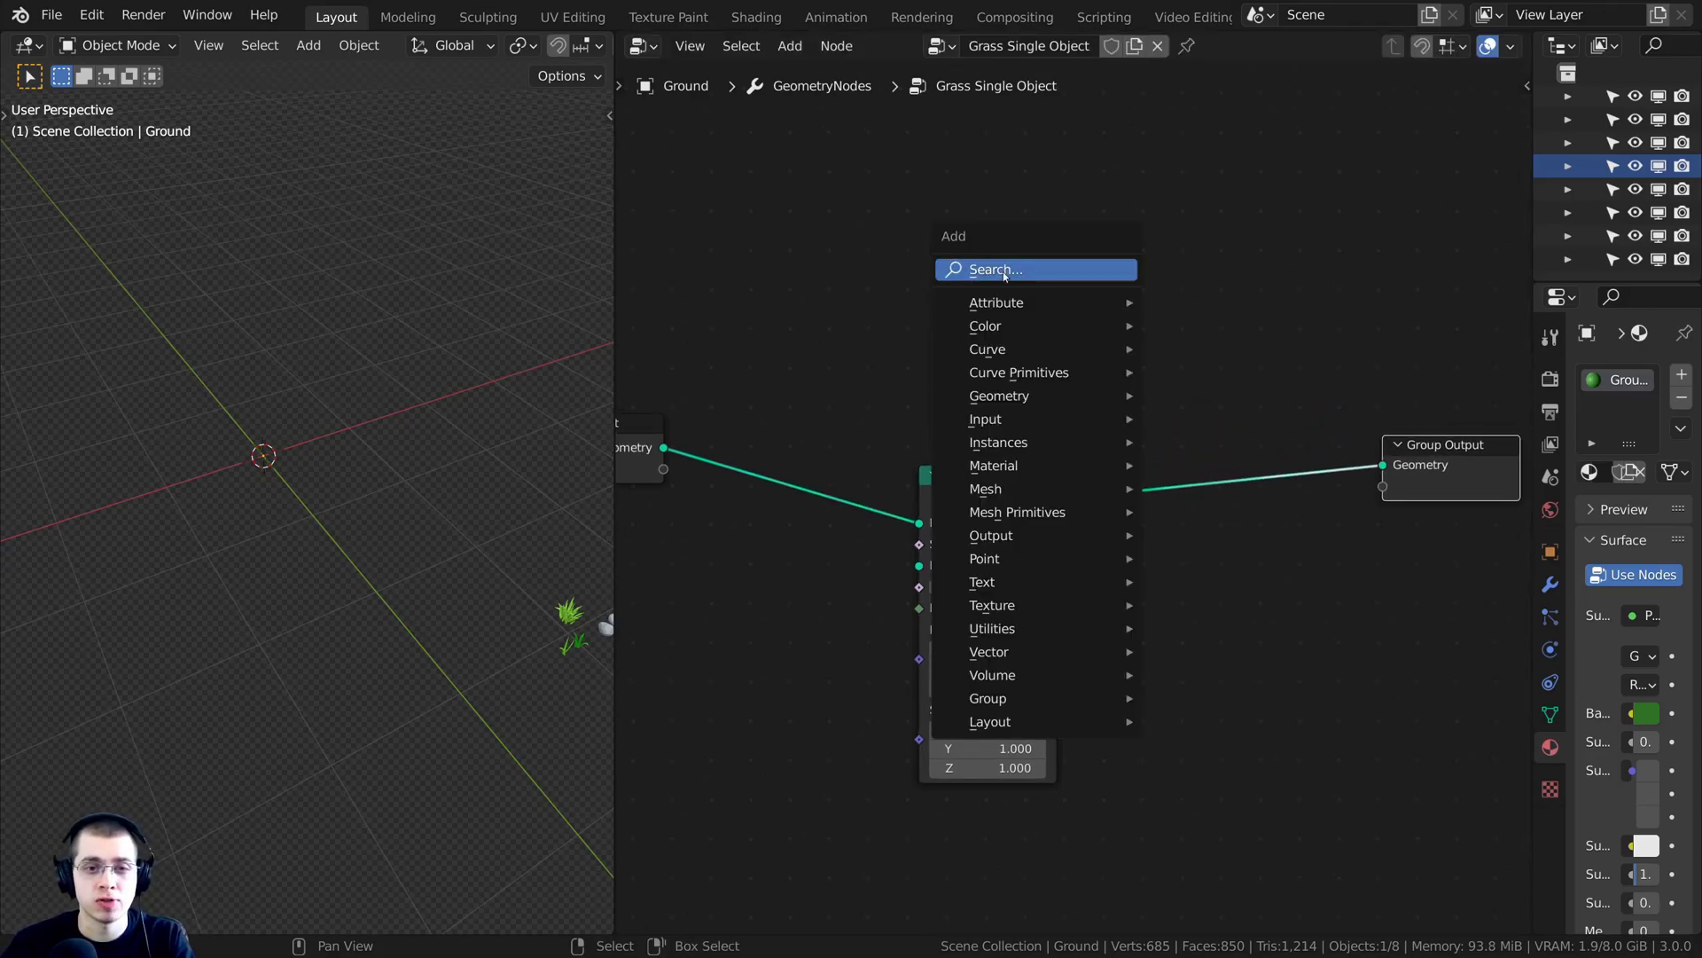
click(1001, 271)
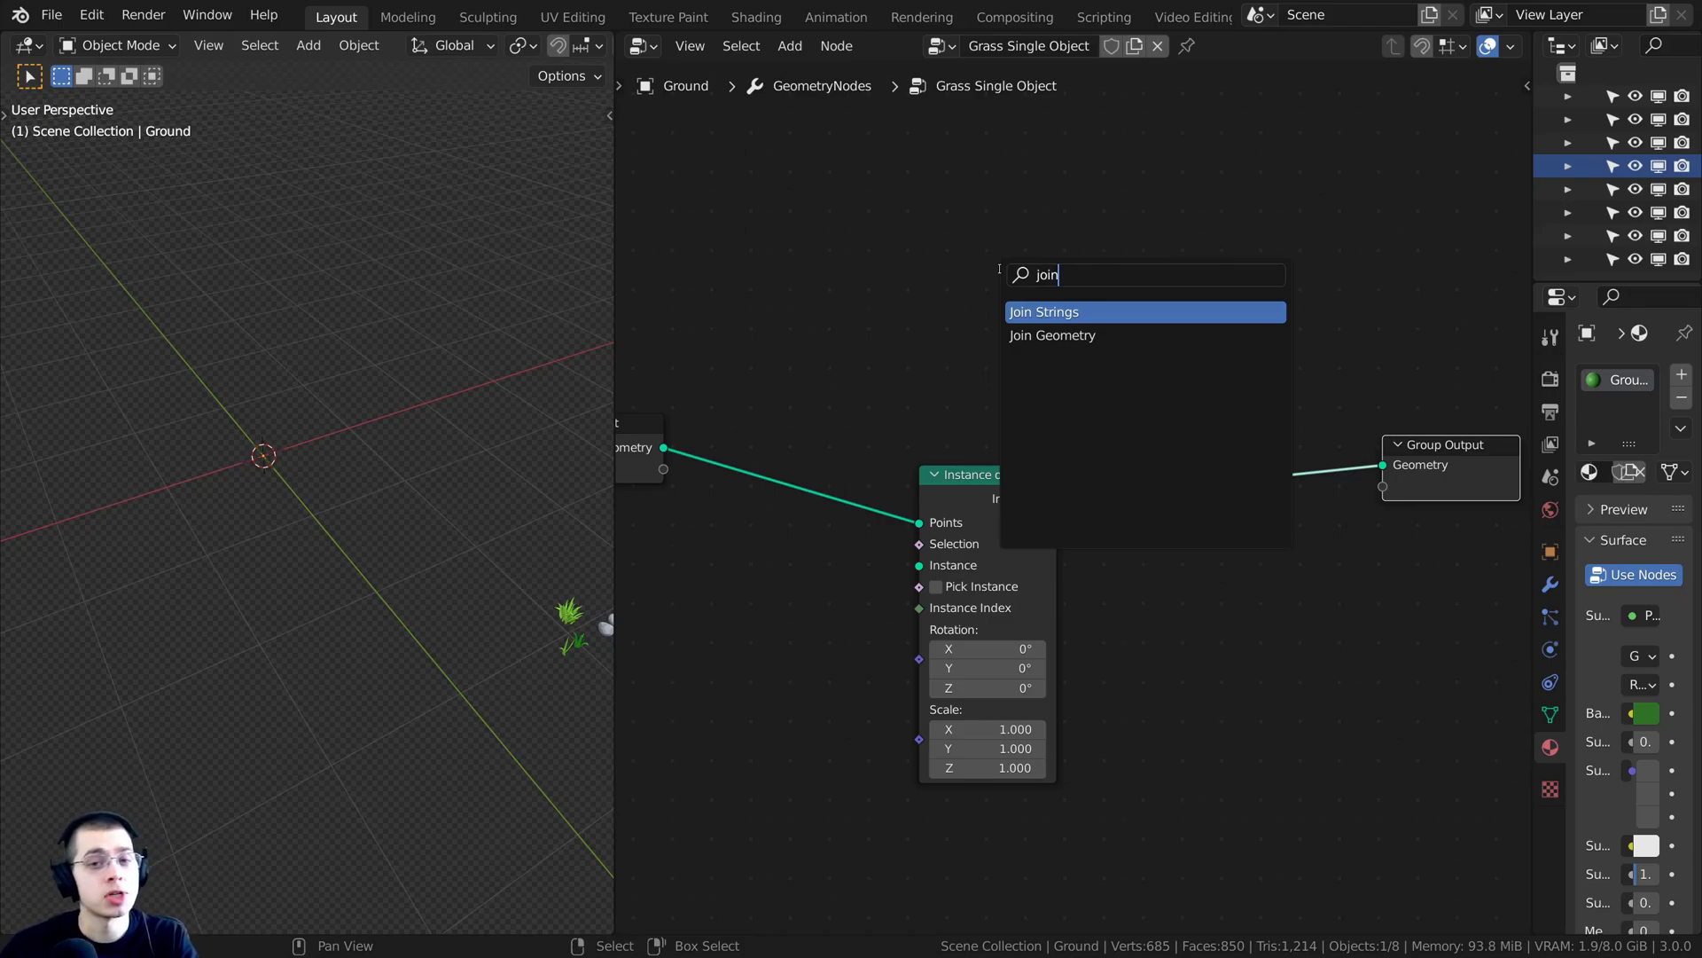
click(1038, 335)
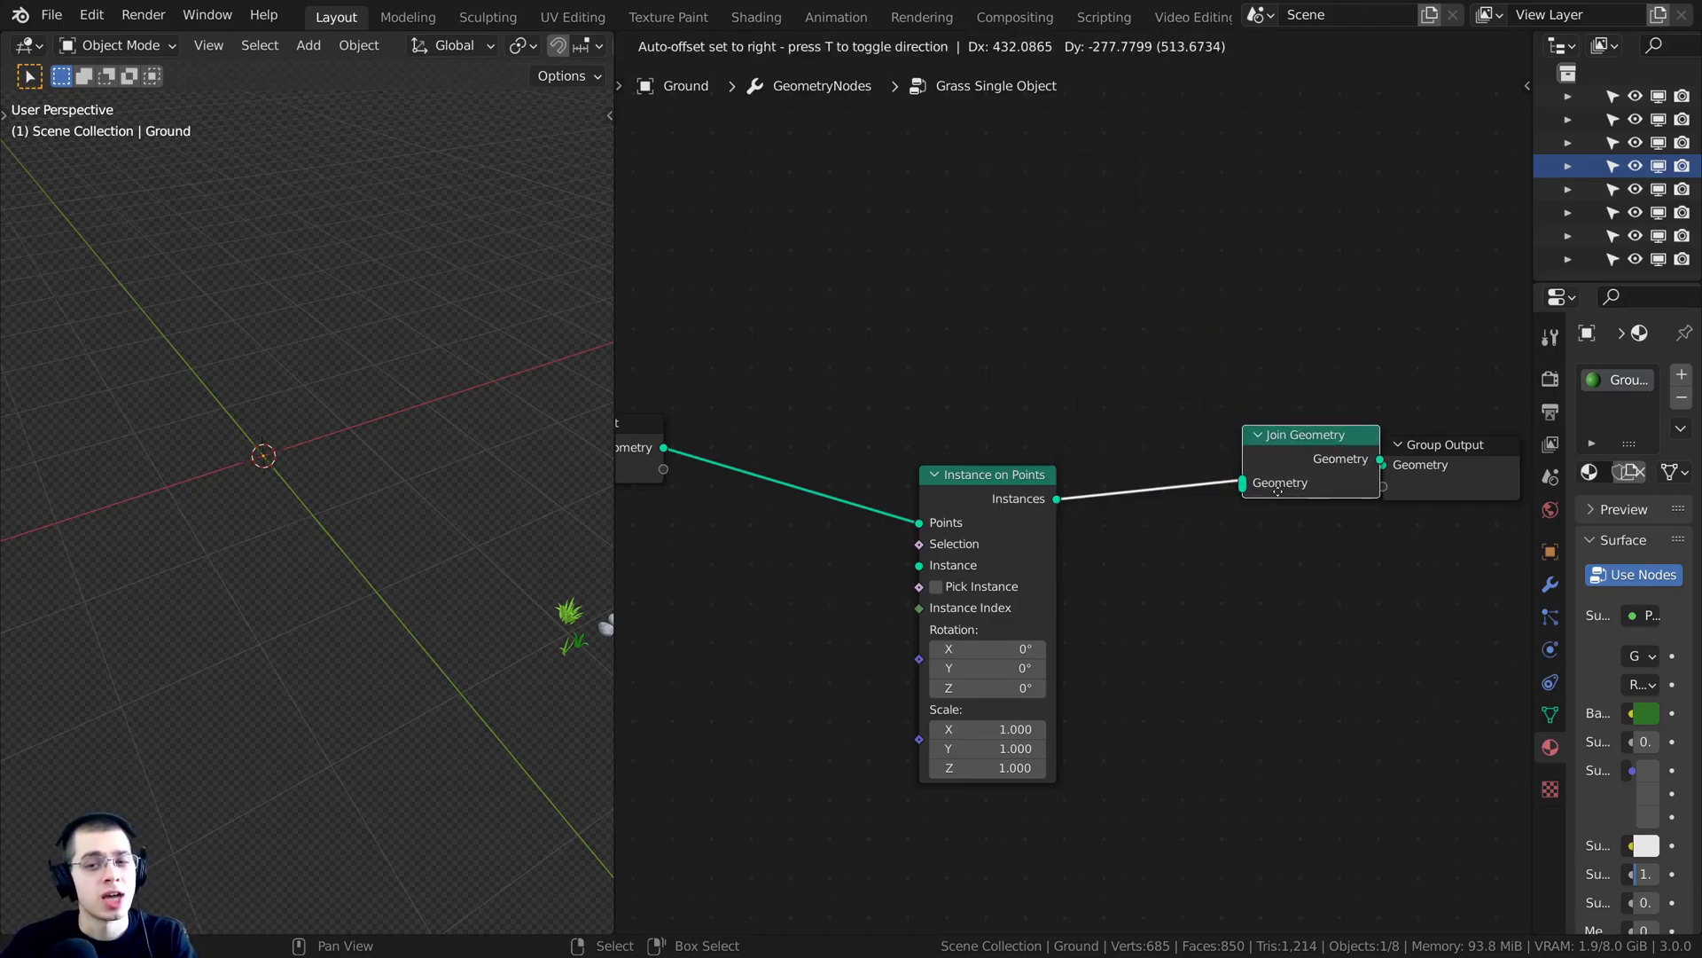
click(1278, 491)
drag(1295, 438, 1220, 439)
middle_drag(1219, 439, 1201, 425)
scroll(1057, 492, down, 2)
scroll(1003, 478, up, 1)
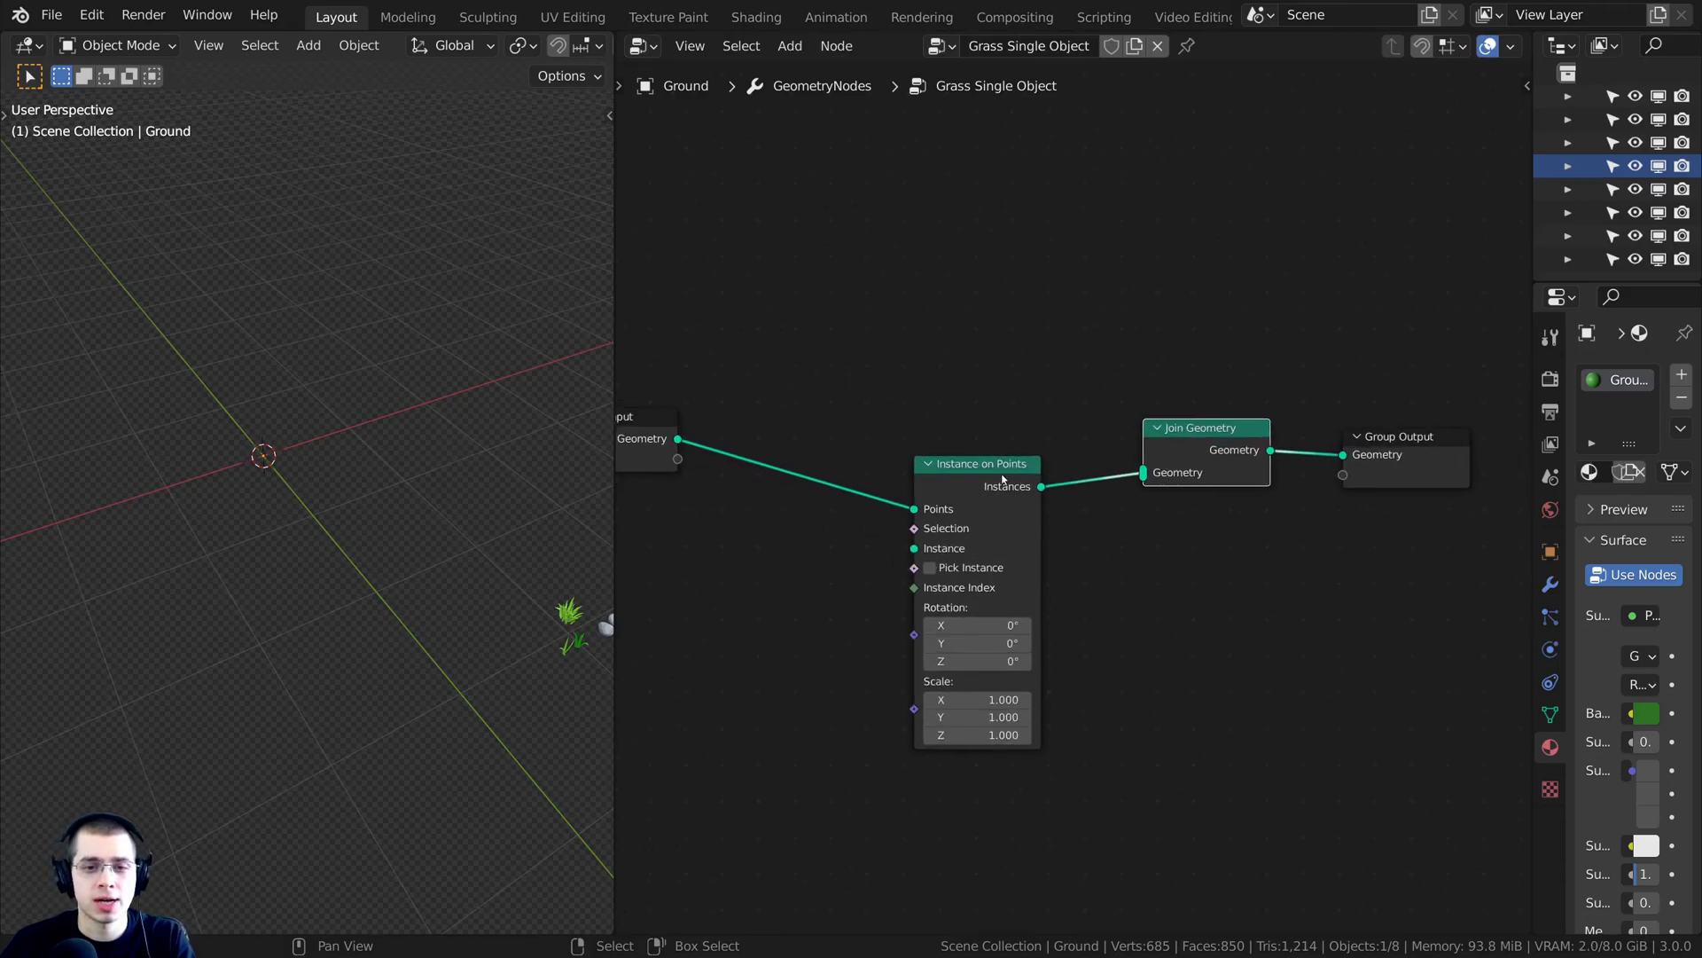
drag(988, 461, 967, 460)
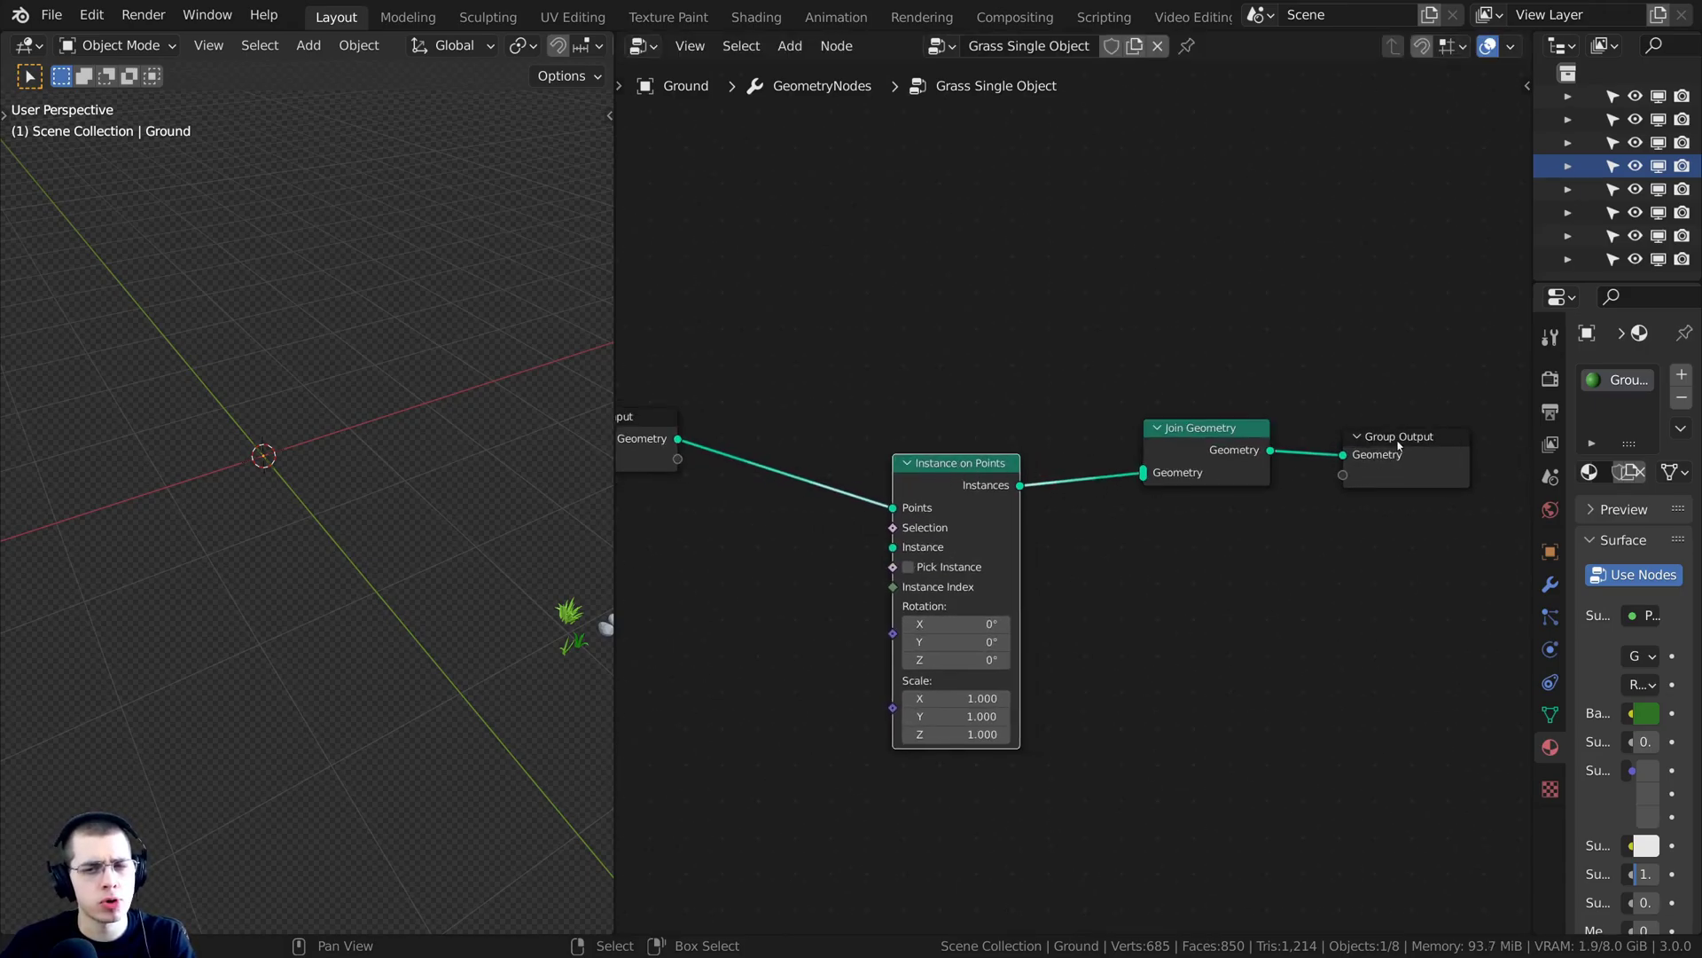
drag(1398, 443, 1420, 432)
drag(1199, 452, 1235, 444)
Connect the Group Input geometry directly to Join Geometry and place Instance on Points below that link
middle_drag(967, 461, 1194, 434)
drag(819, 414, 810, 407)
scroll(815, 382, up, 1)
middle_drag(825, 362, 741, 383)
drag(753, 398, 1308, 430)
drag(1016, 454, 1017, 523)
scroll(923, 521, down, 2)
Inspect the Ground plane's mesh in Edit Mode and return to Object Mode
key(Tab)
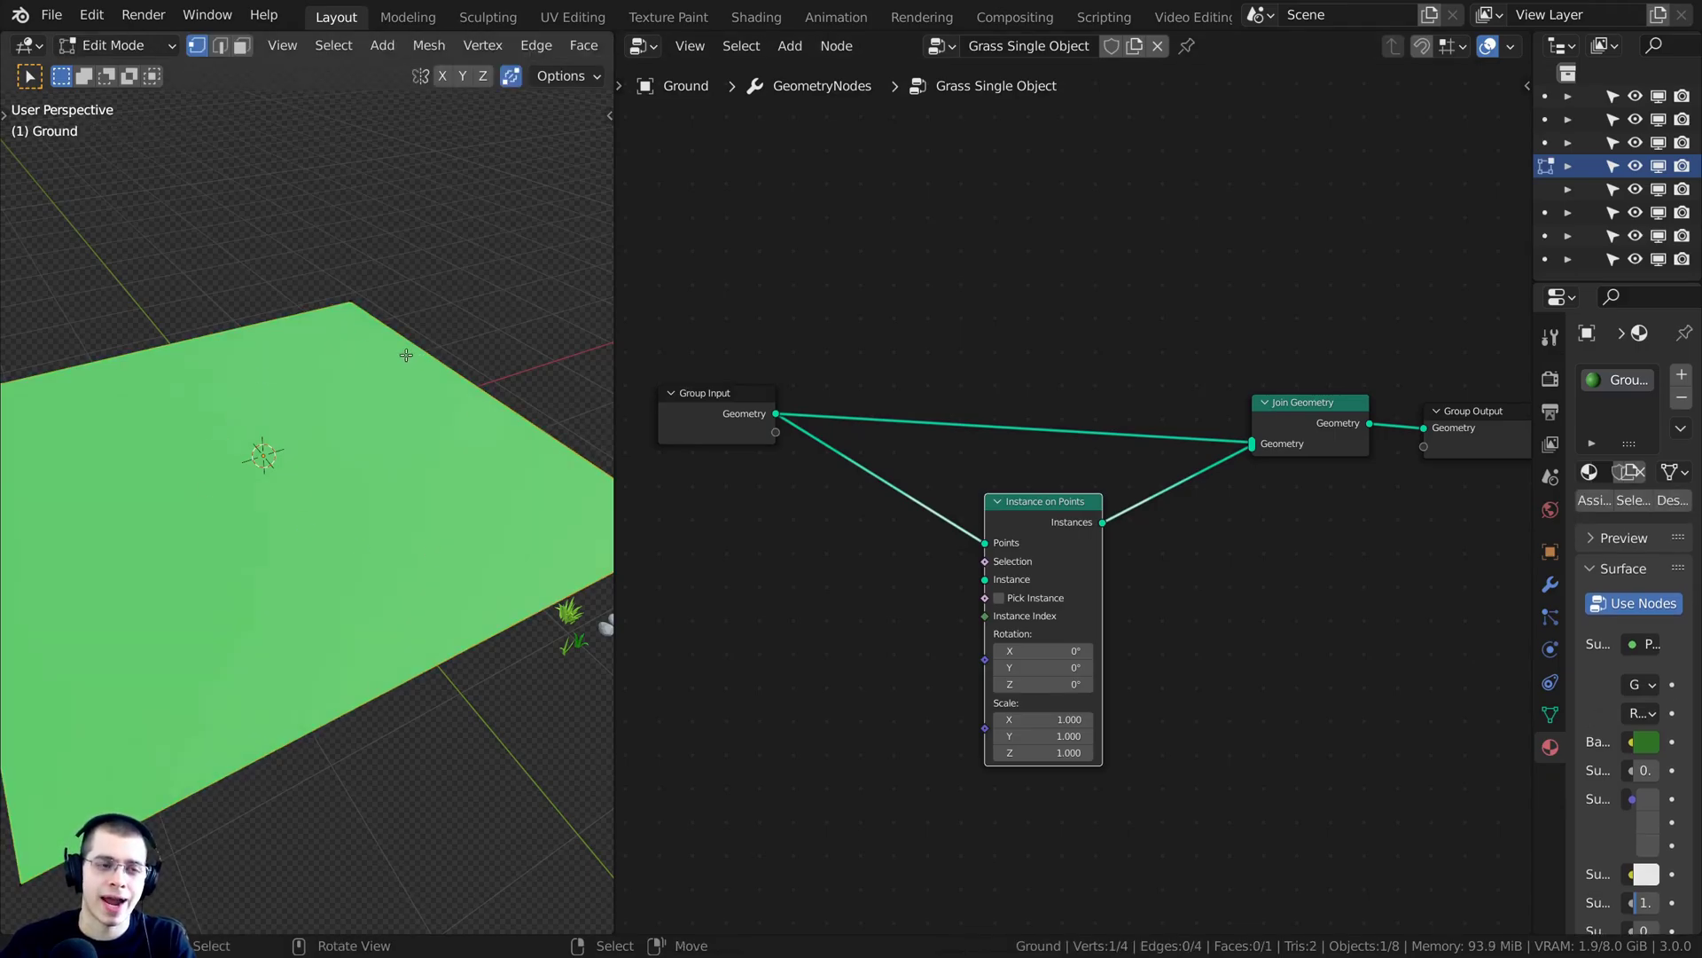
key(Tab)
Tidy the positions of the Join Geometry and Group Output nodes
scroll(694, 410, up, 1)
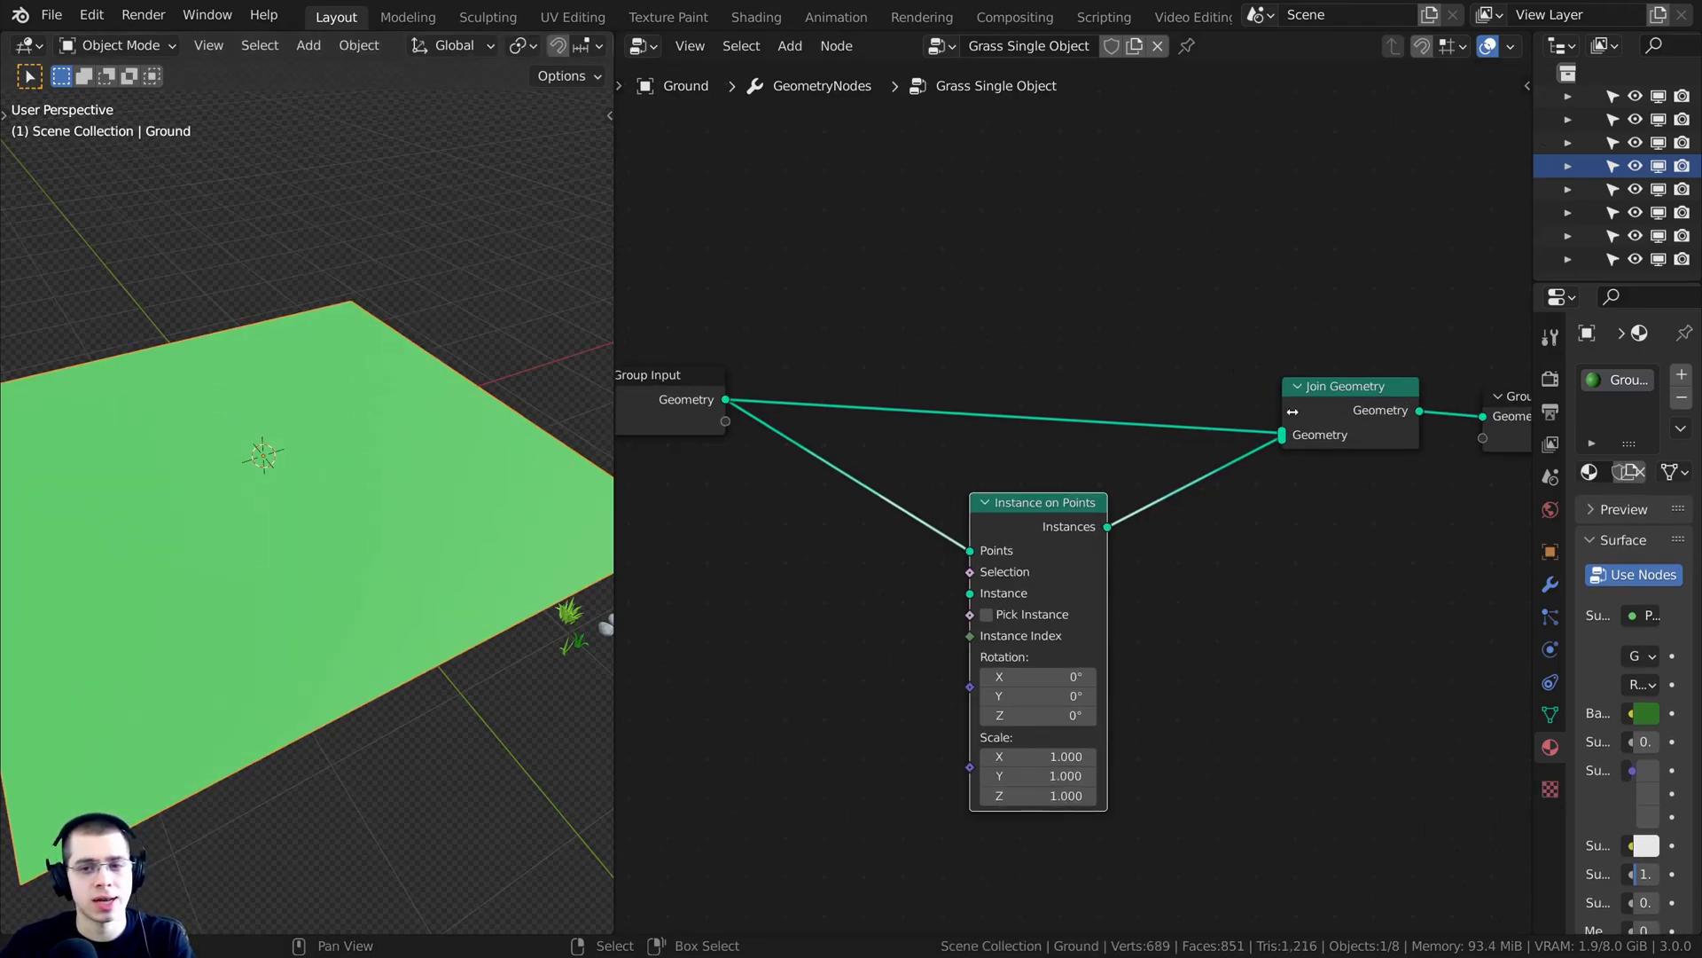
drag(1339, 381, 1348, 396)
middle_drag(1349, 396, 1177, 417)
click(1507, 429)
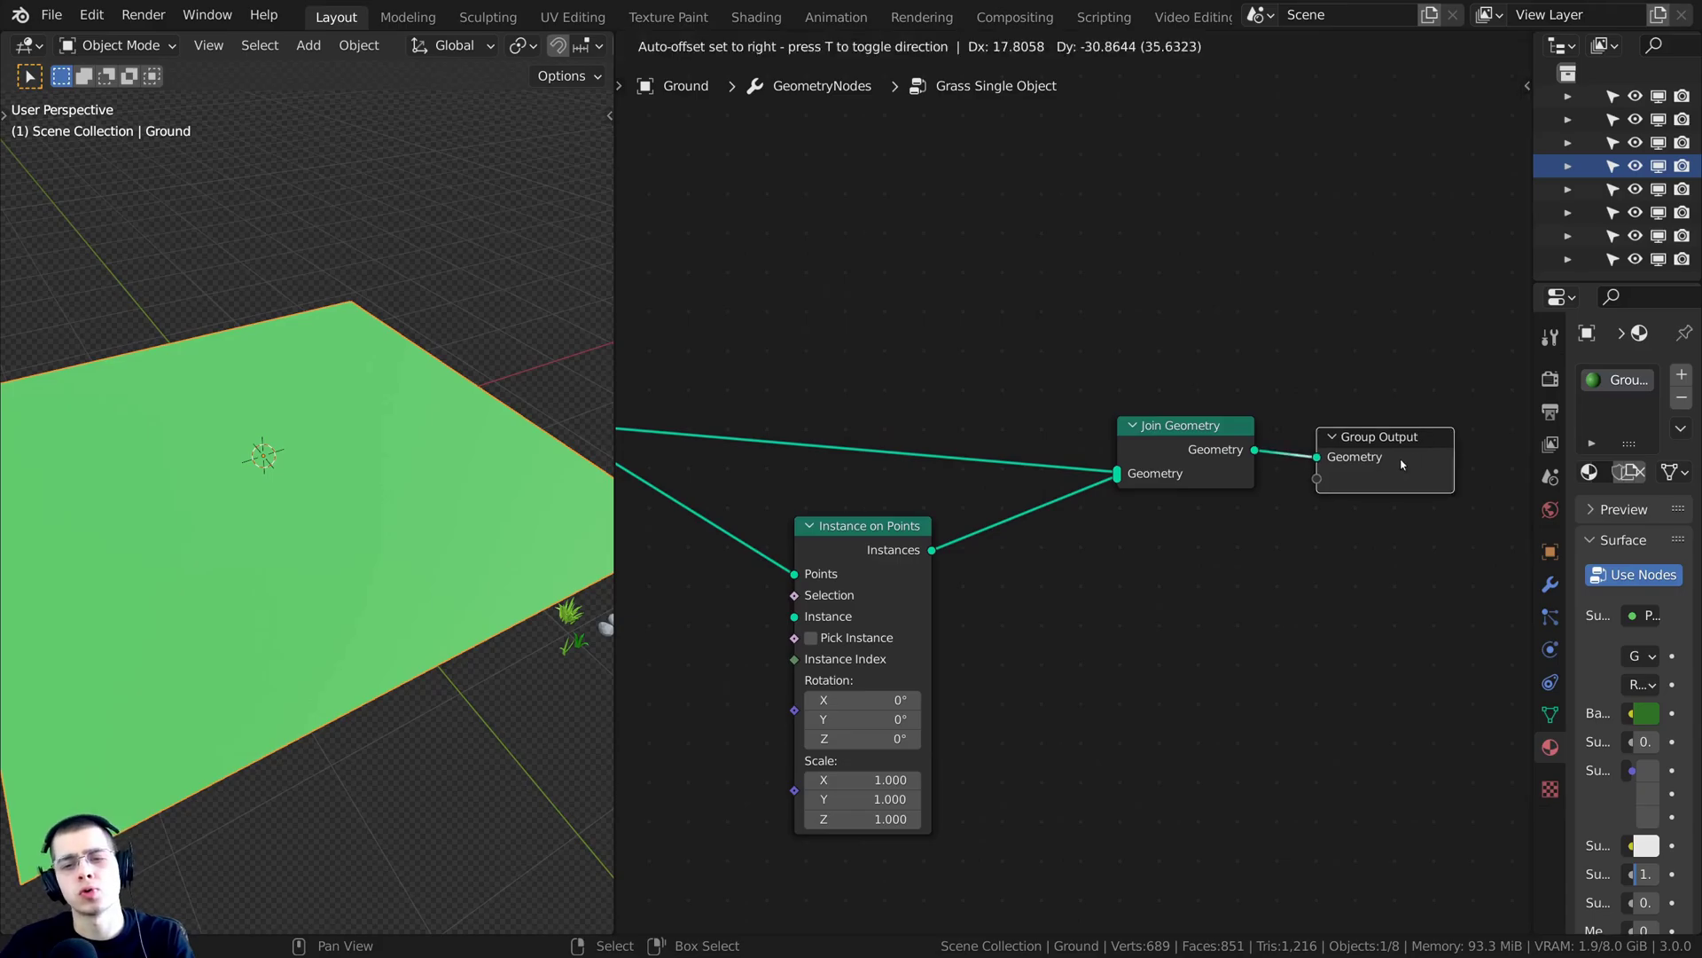
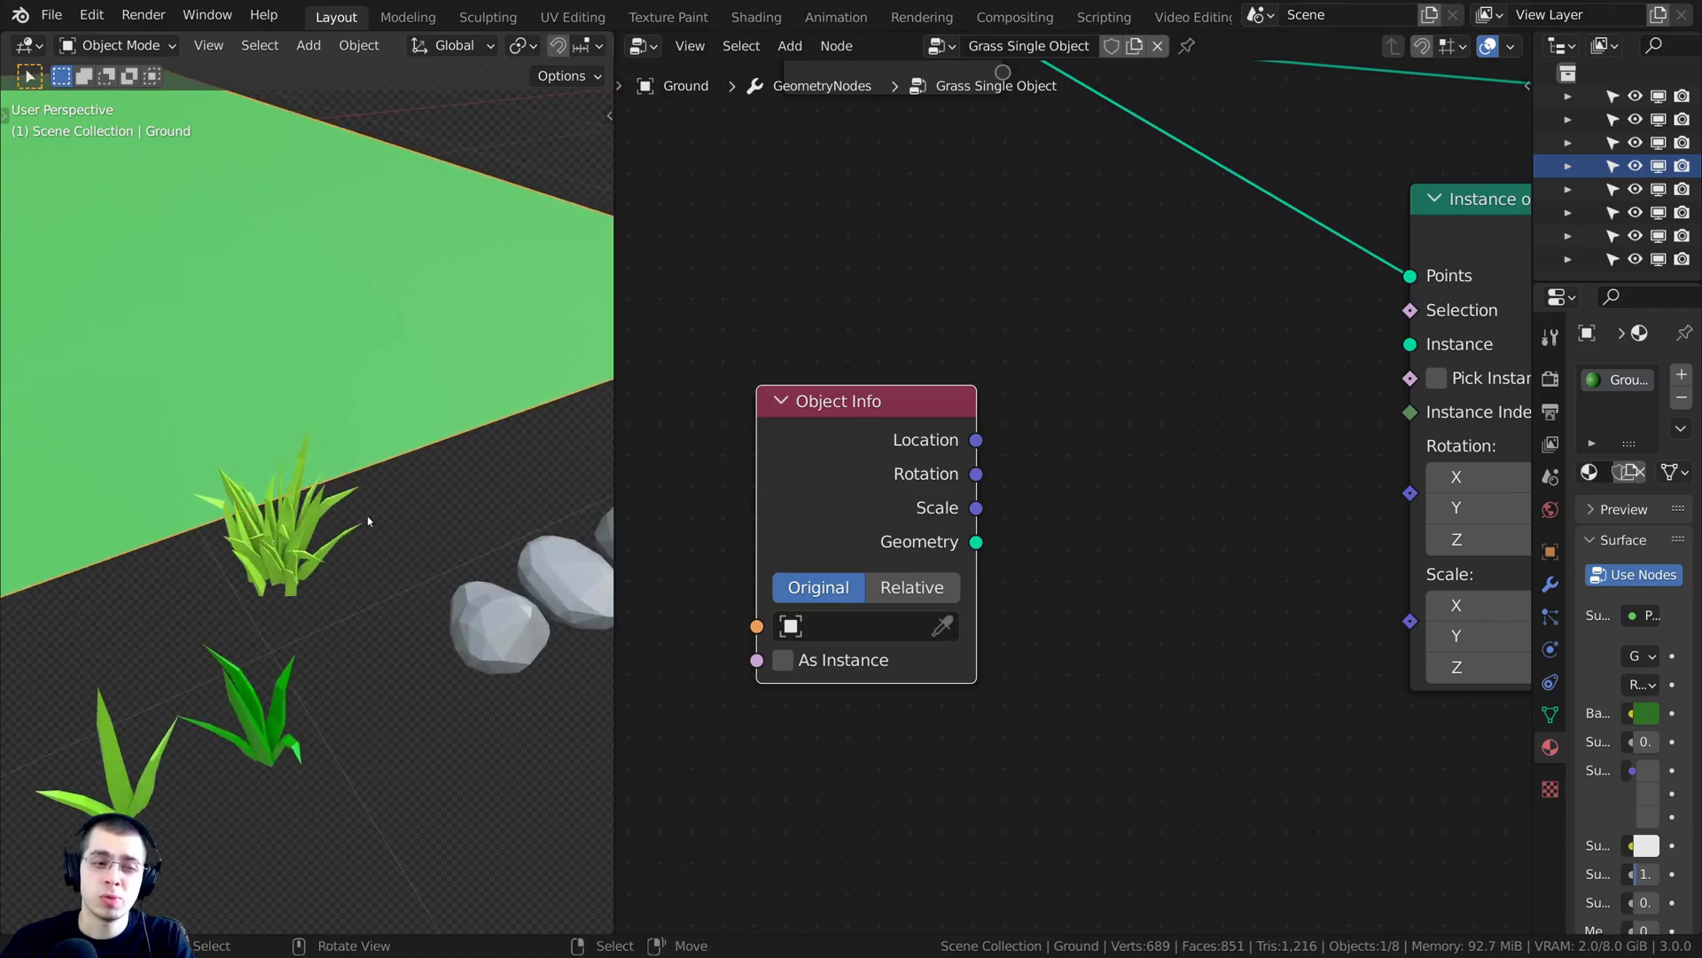
Check the object name of the large grass clump and reselect the Ground plane
click(820, 626)
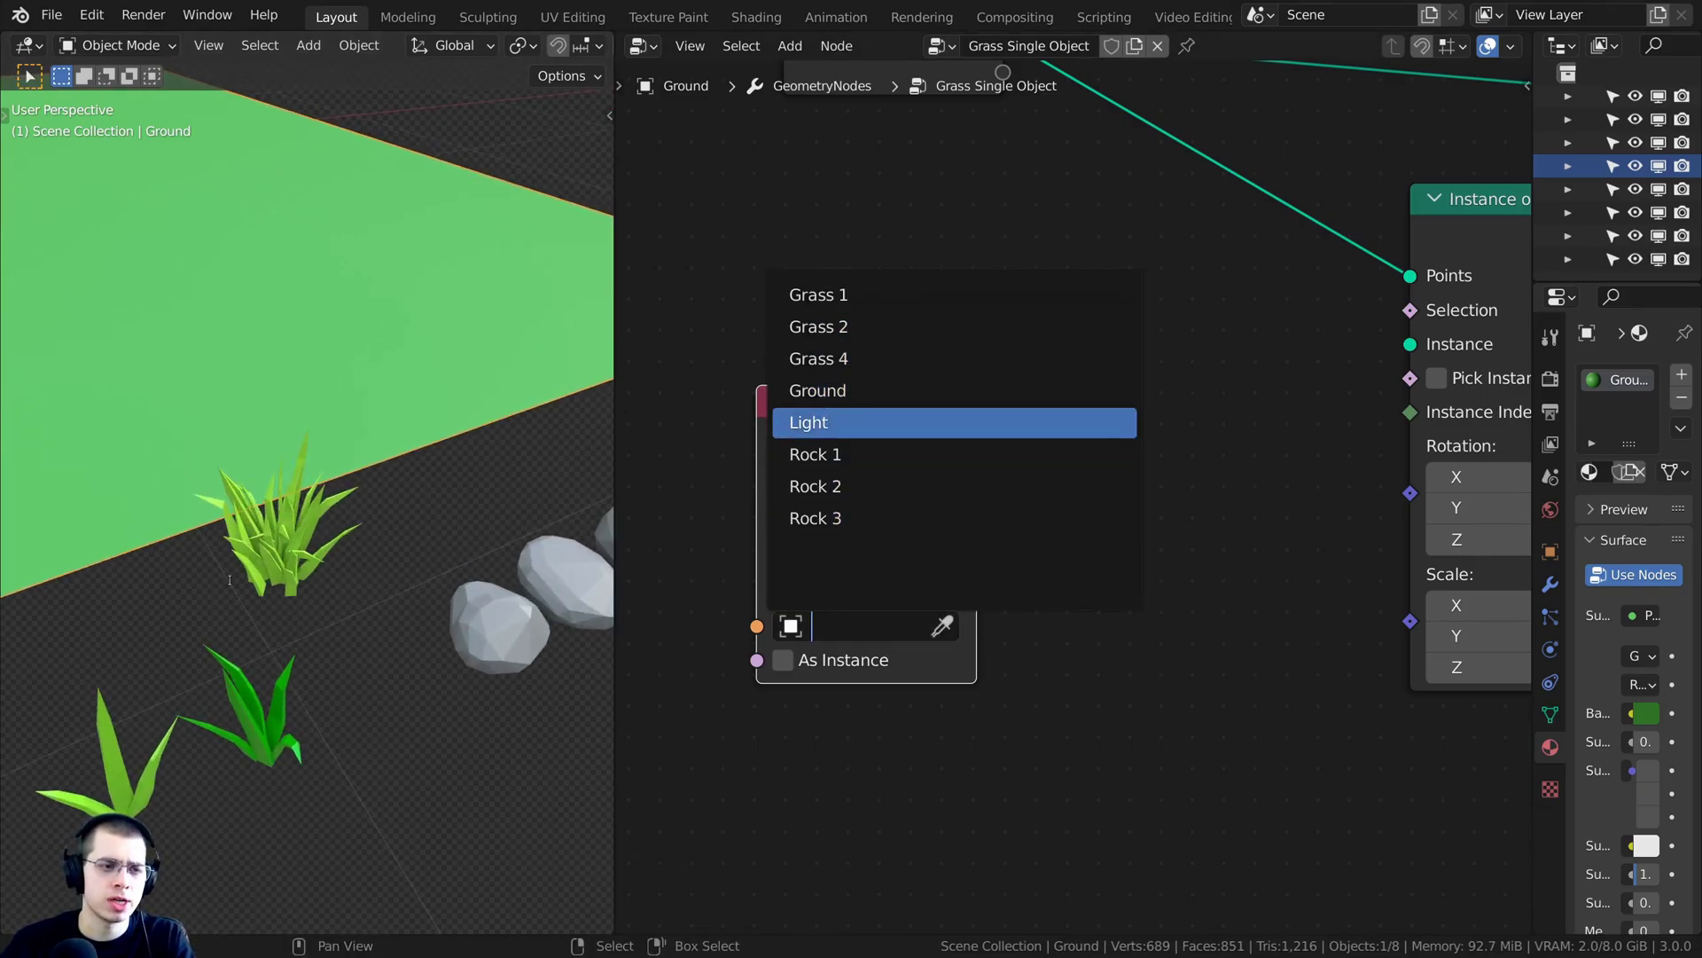
click(286, 543)
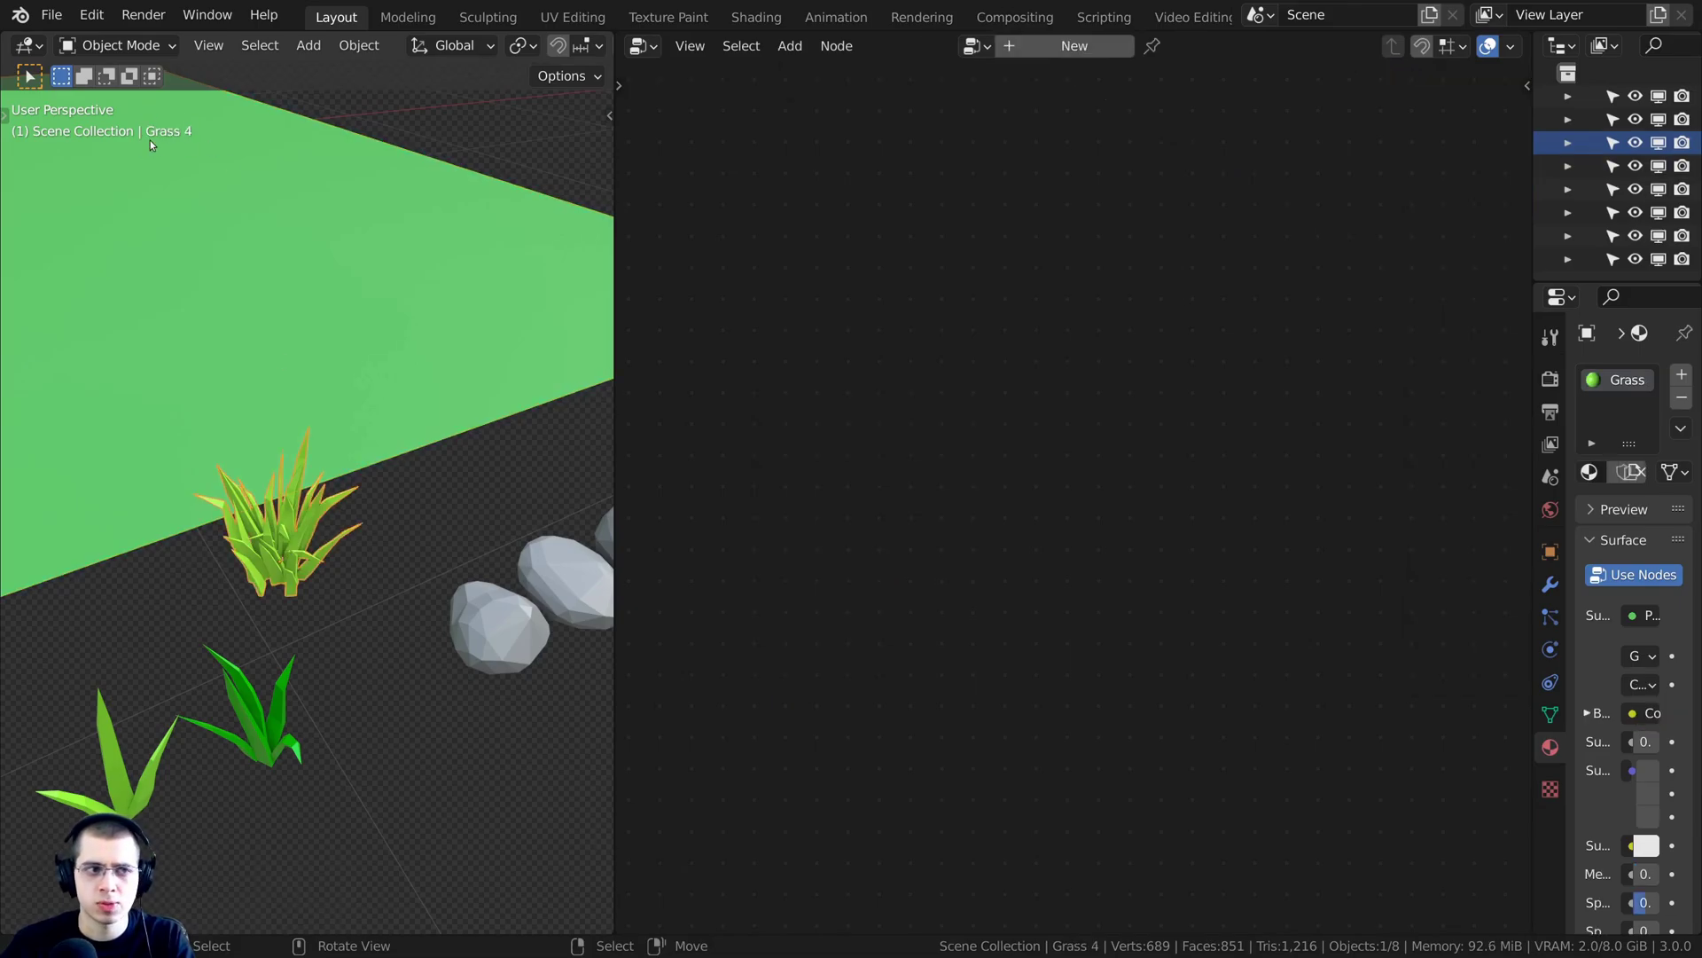
click(256, 300)
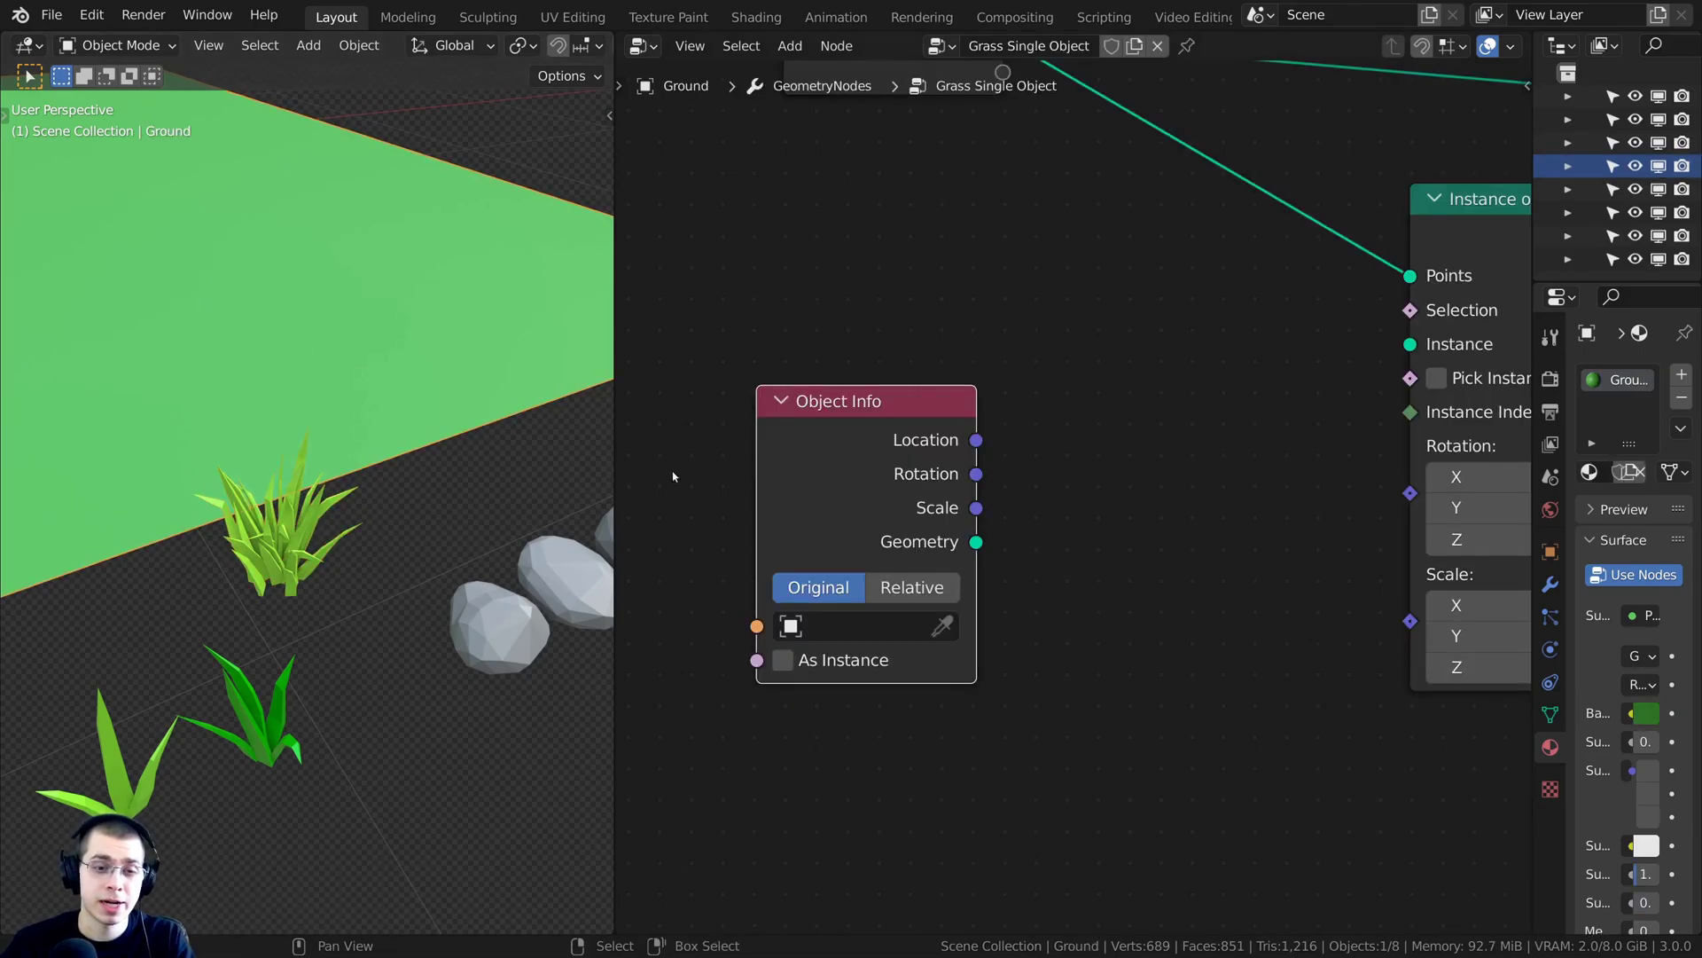
Set Grass 4, the large grass clump, as the source object of the Object Info node
drag(816, 487, 818, 480)
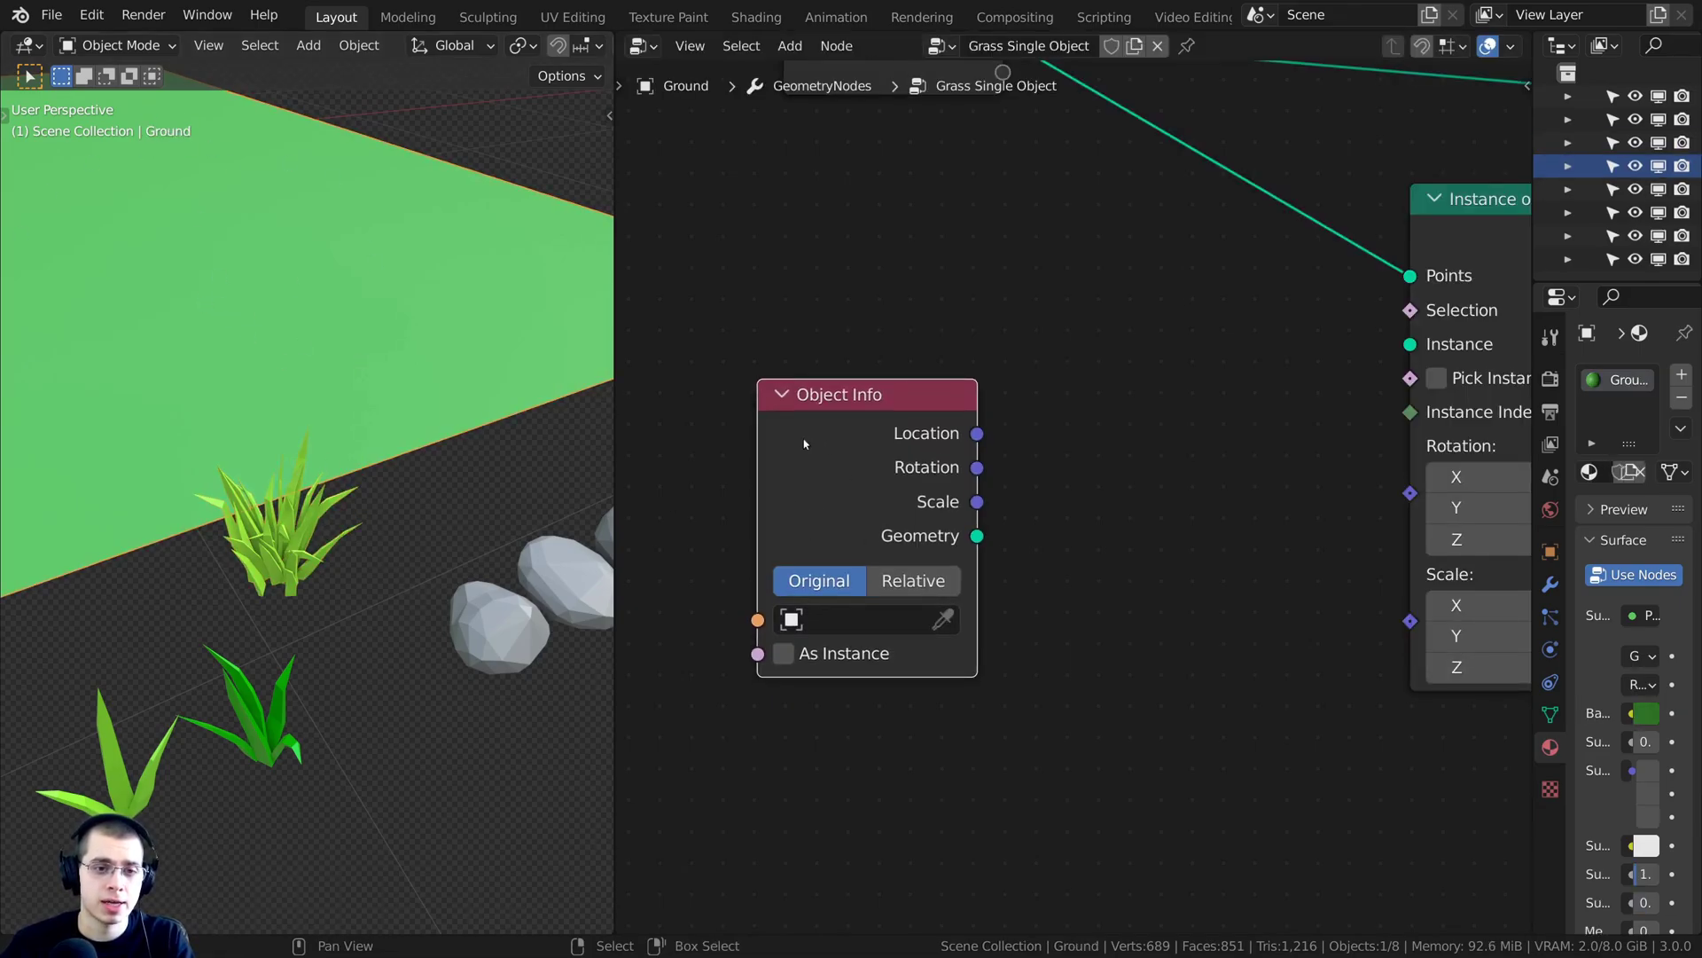
click(842, 618)
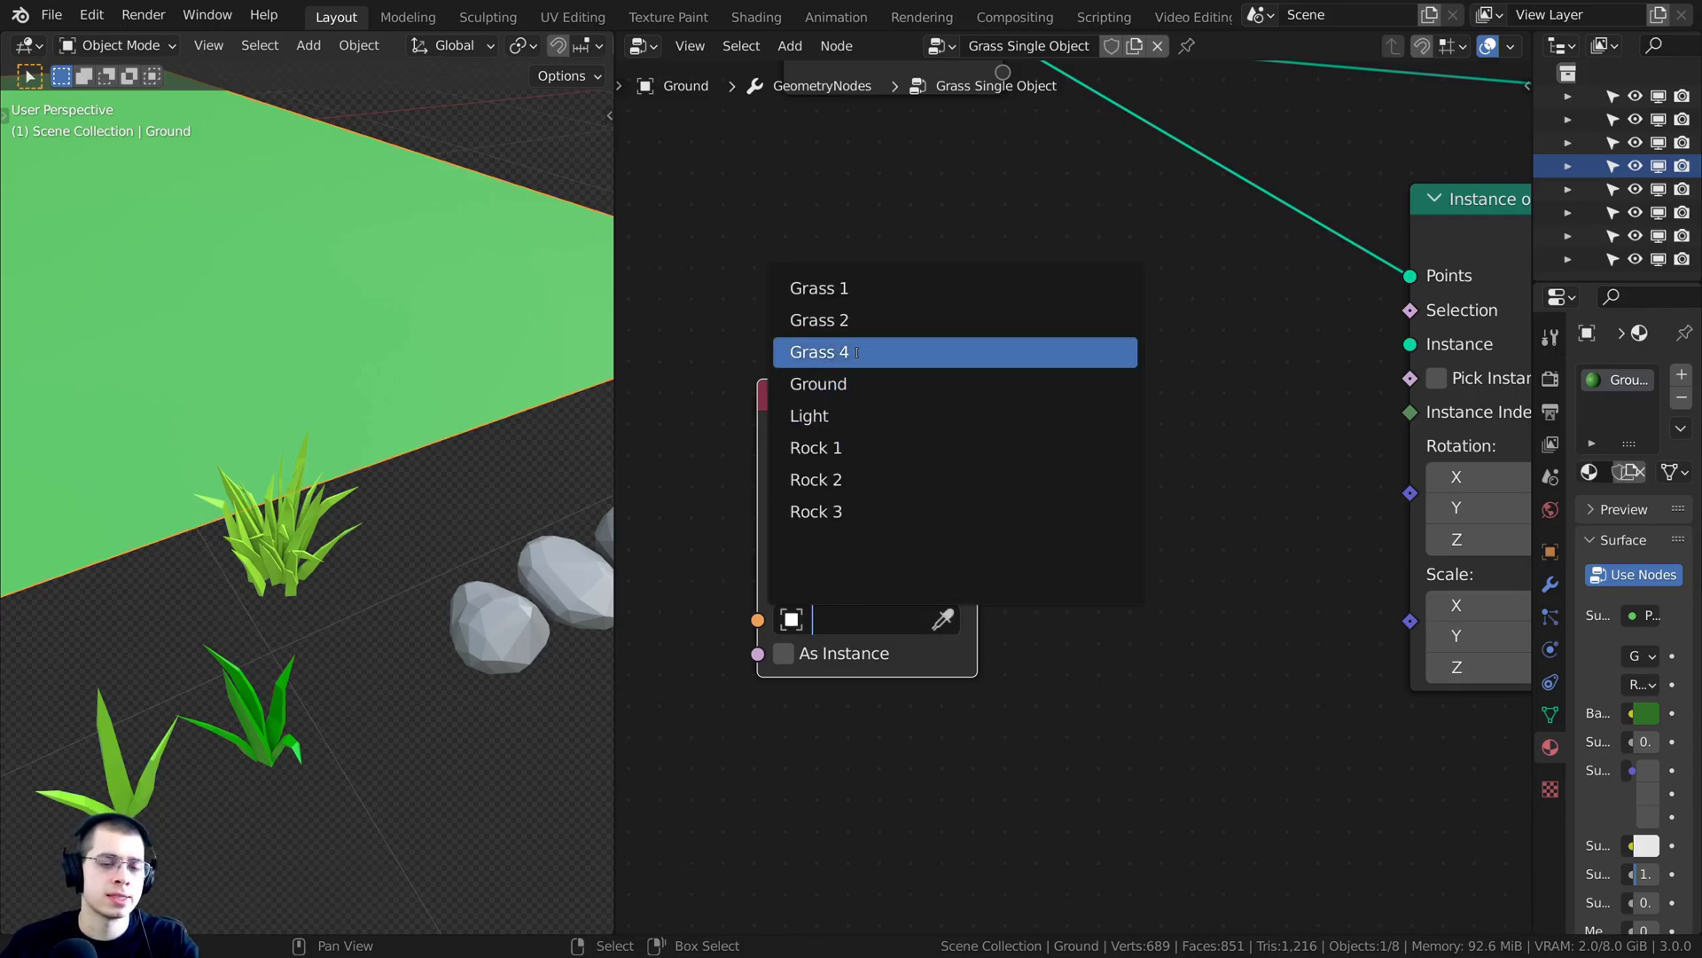
click(685, 497)
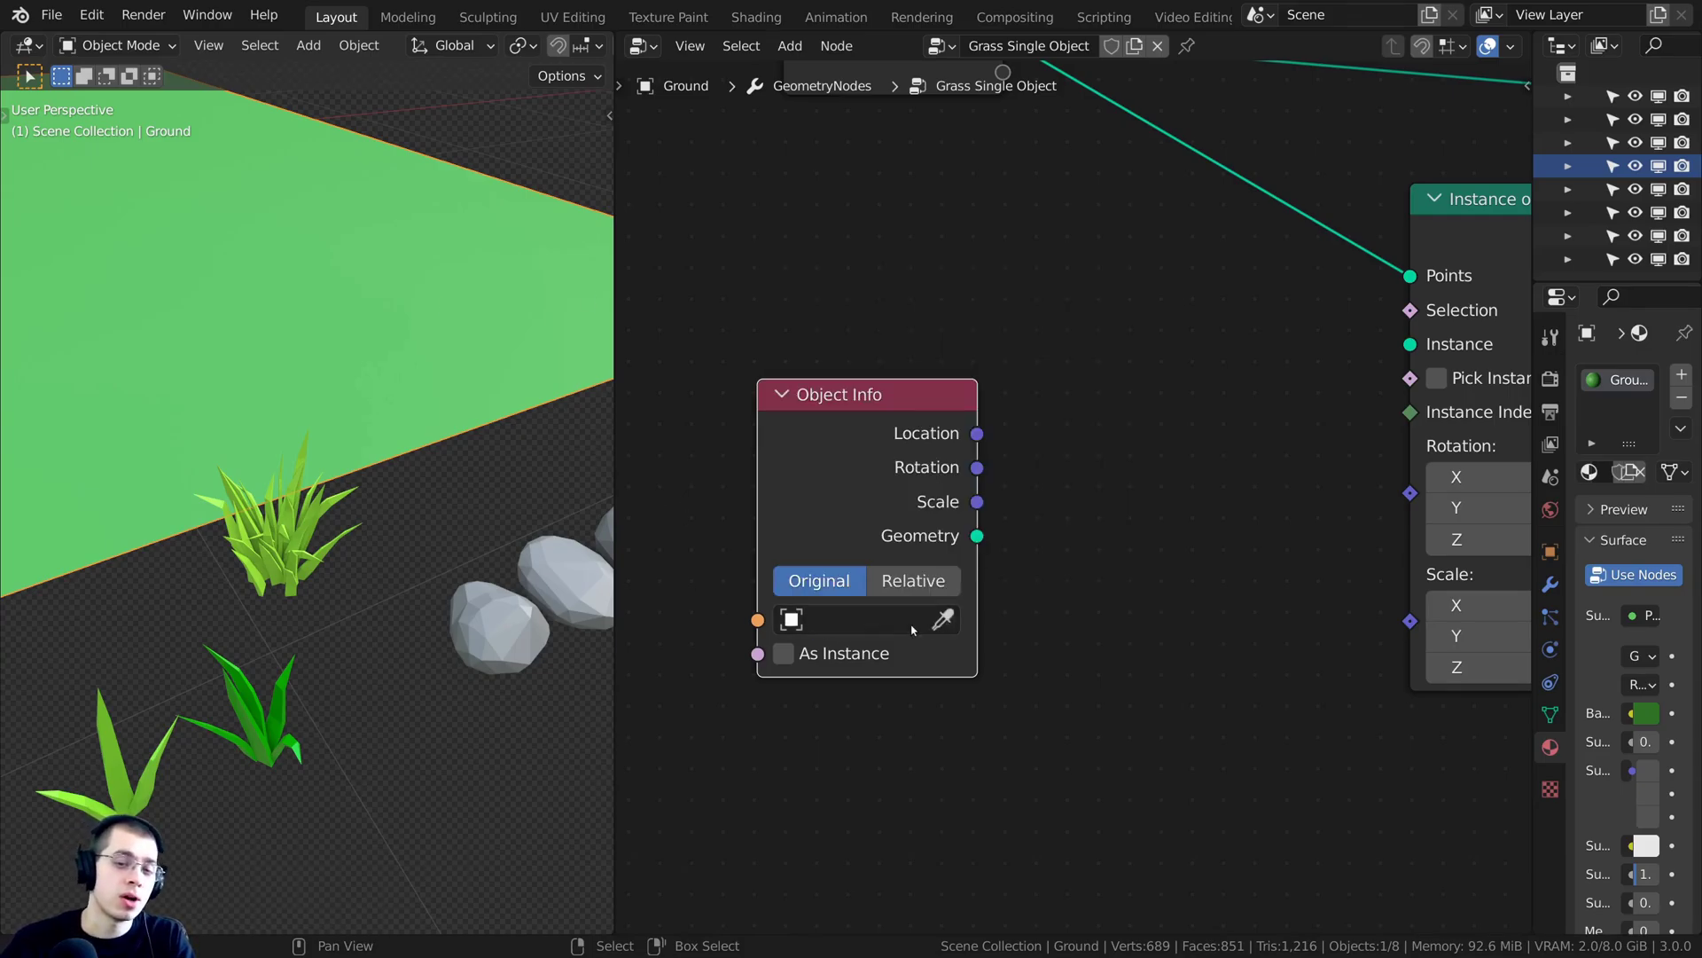
click(942, 620)
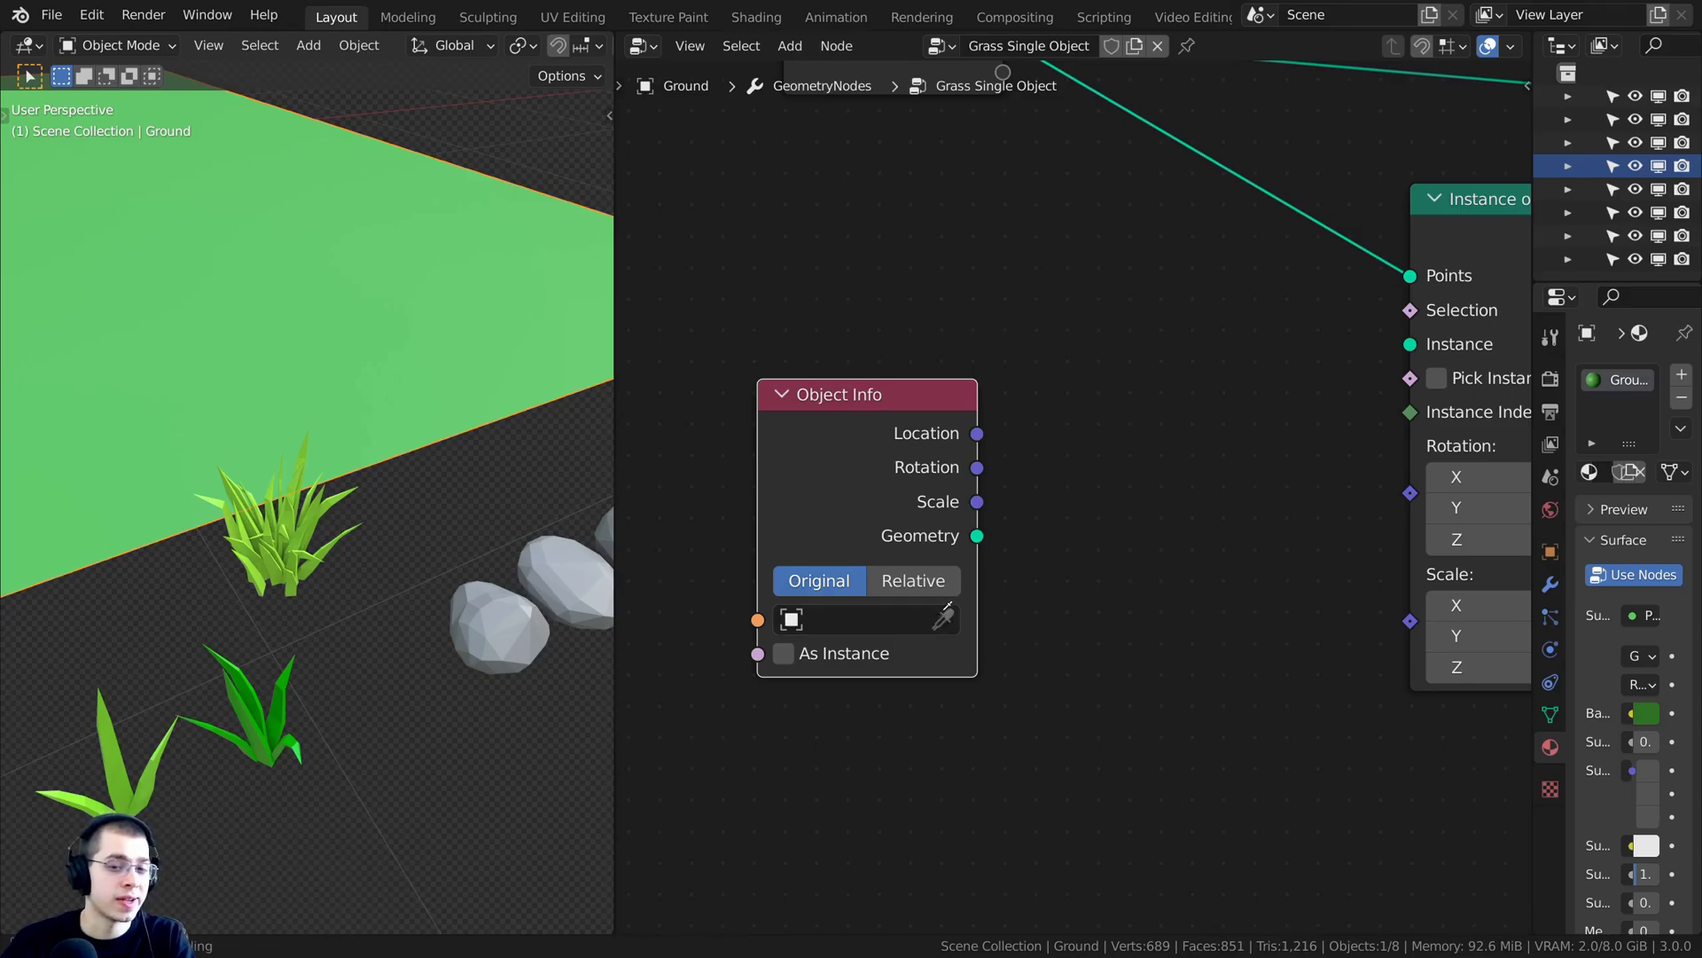
click(306, 525)
drag(786, 632, 743, 592)
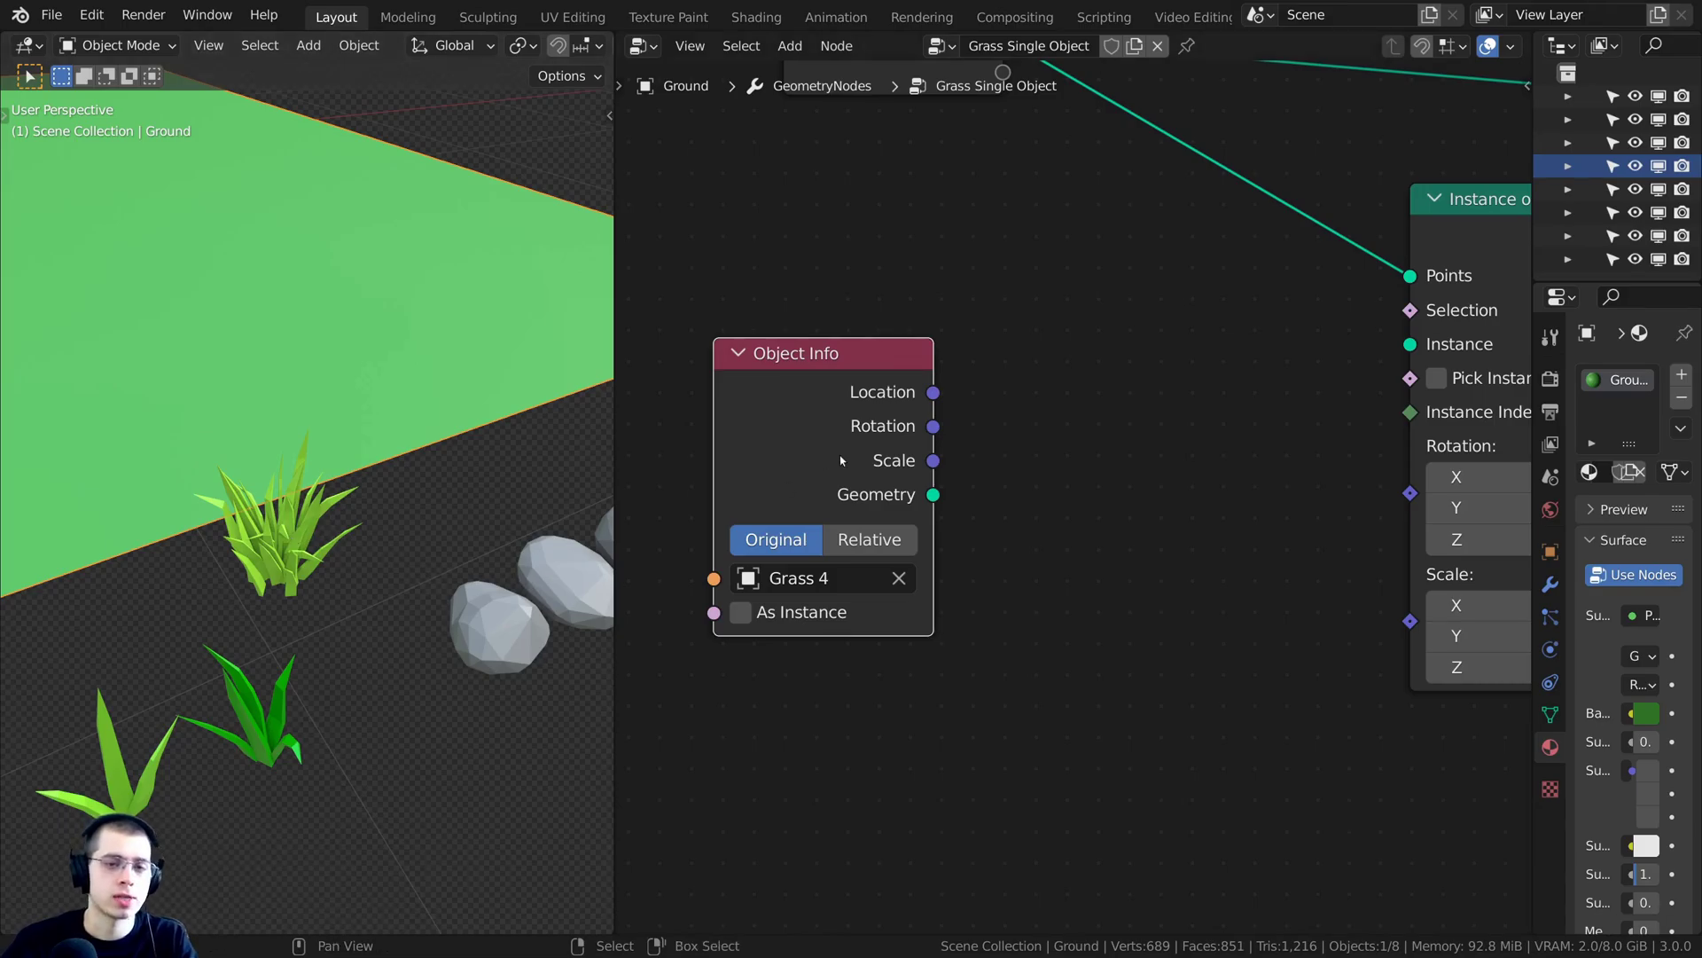
Connect Object Info's Geometry output to the Instance input of Instance on Points and adjust both nodes' positions
scroll(851, 470, down, 2)
drag(947, 486, 1303, 373)
middle_drag(1303, 361, 1206, 393)
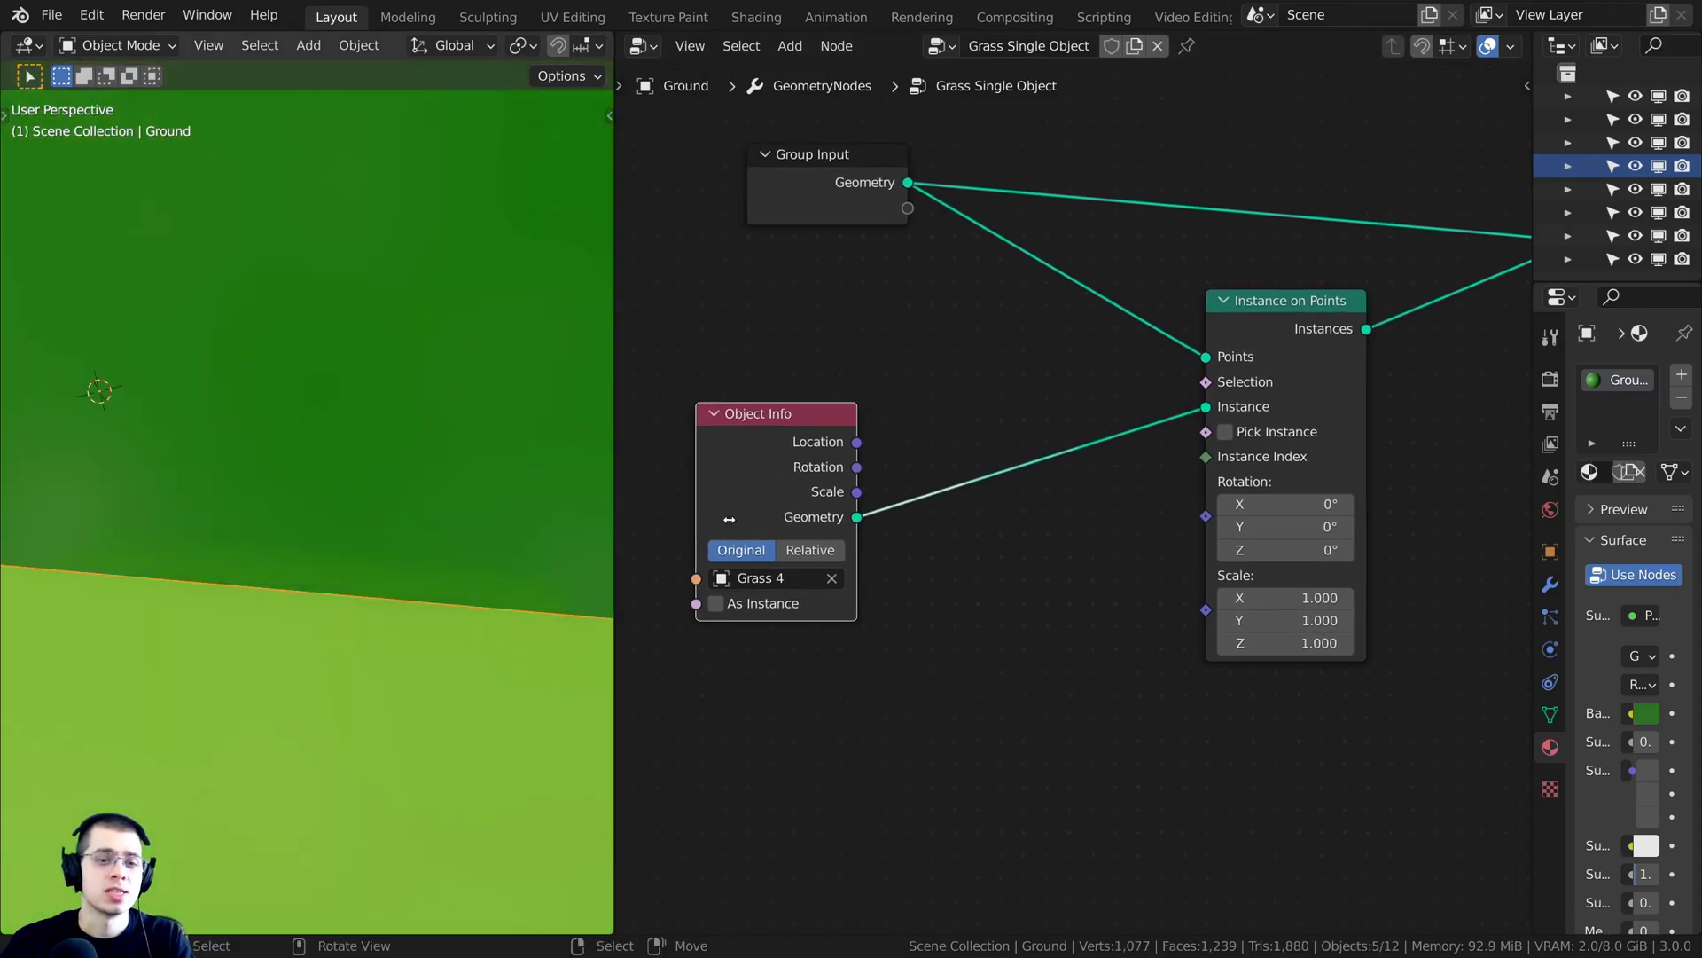
drag(1258, 342, 1274, 344)
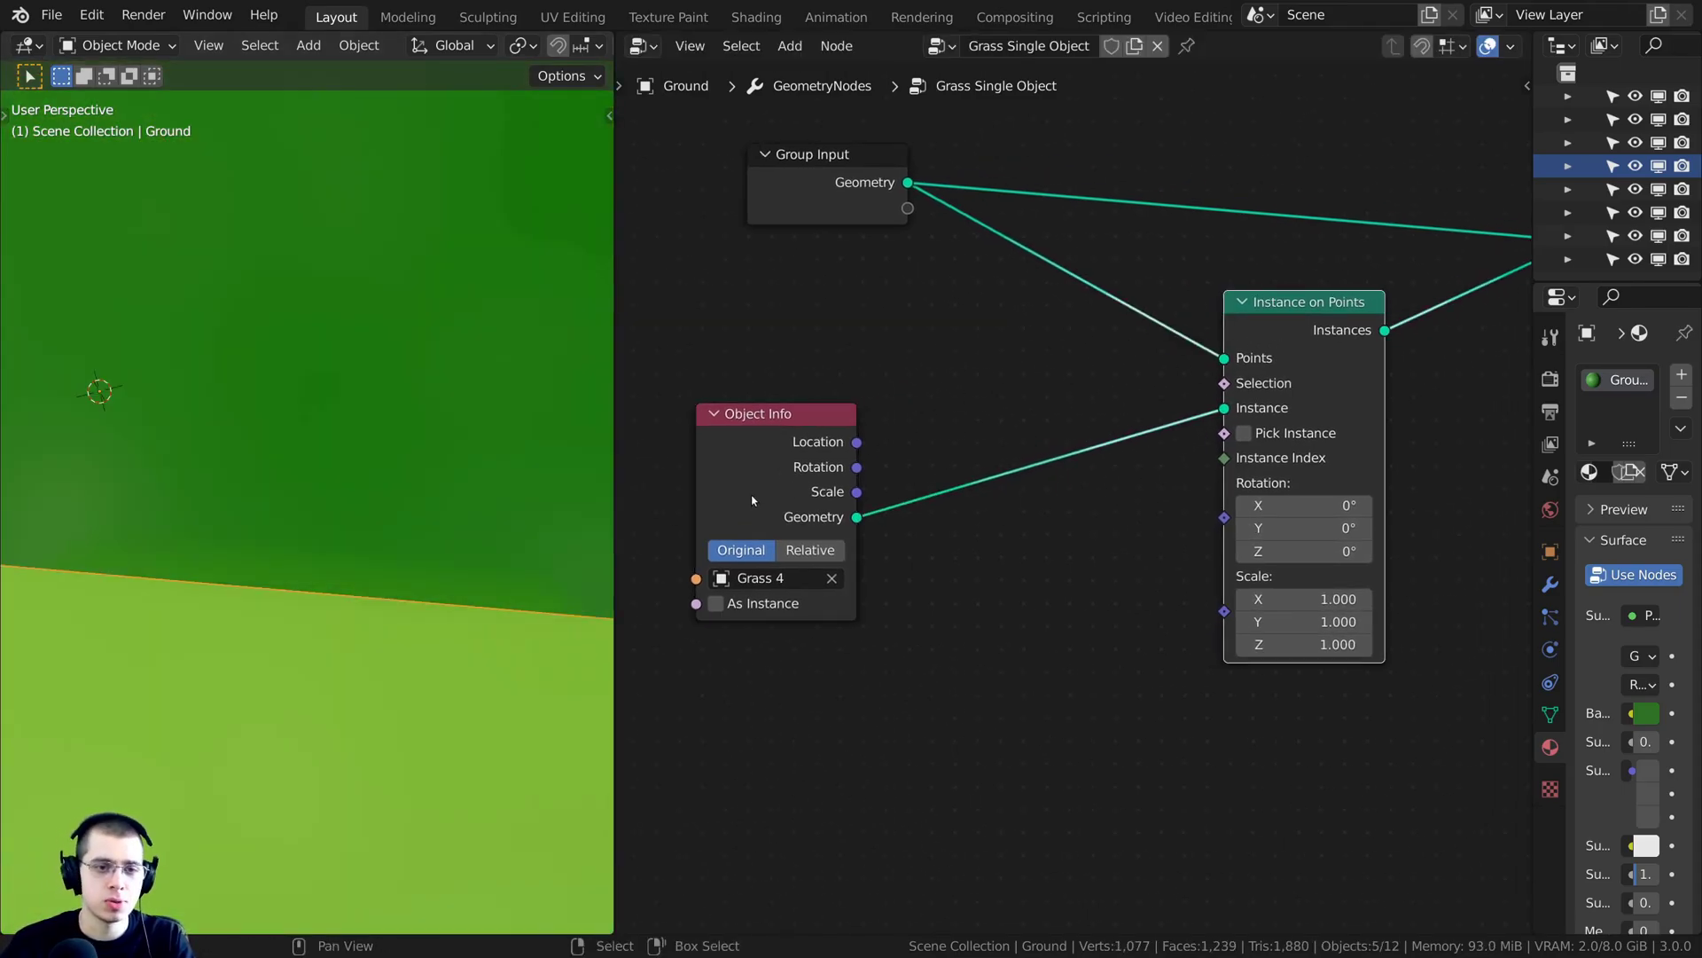
drag(739, 422, 778, 453)
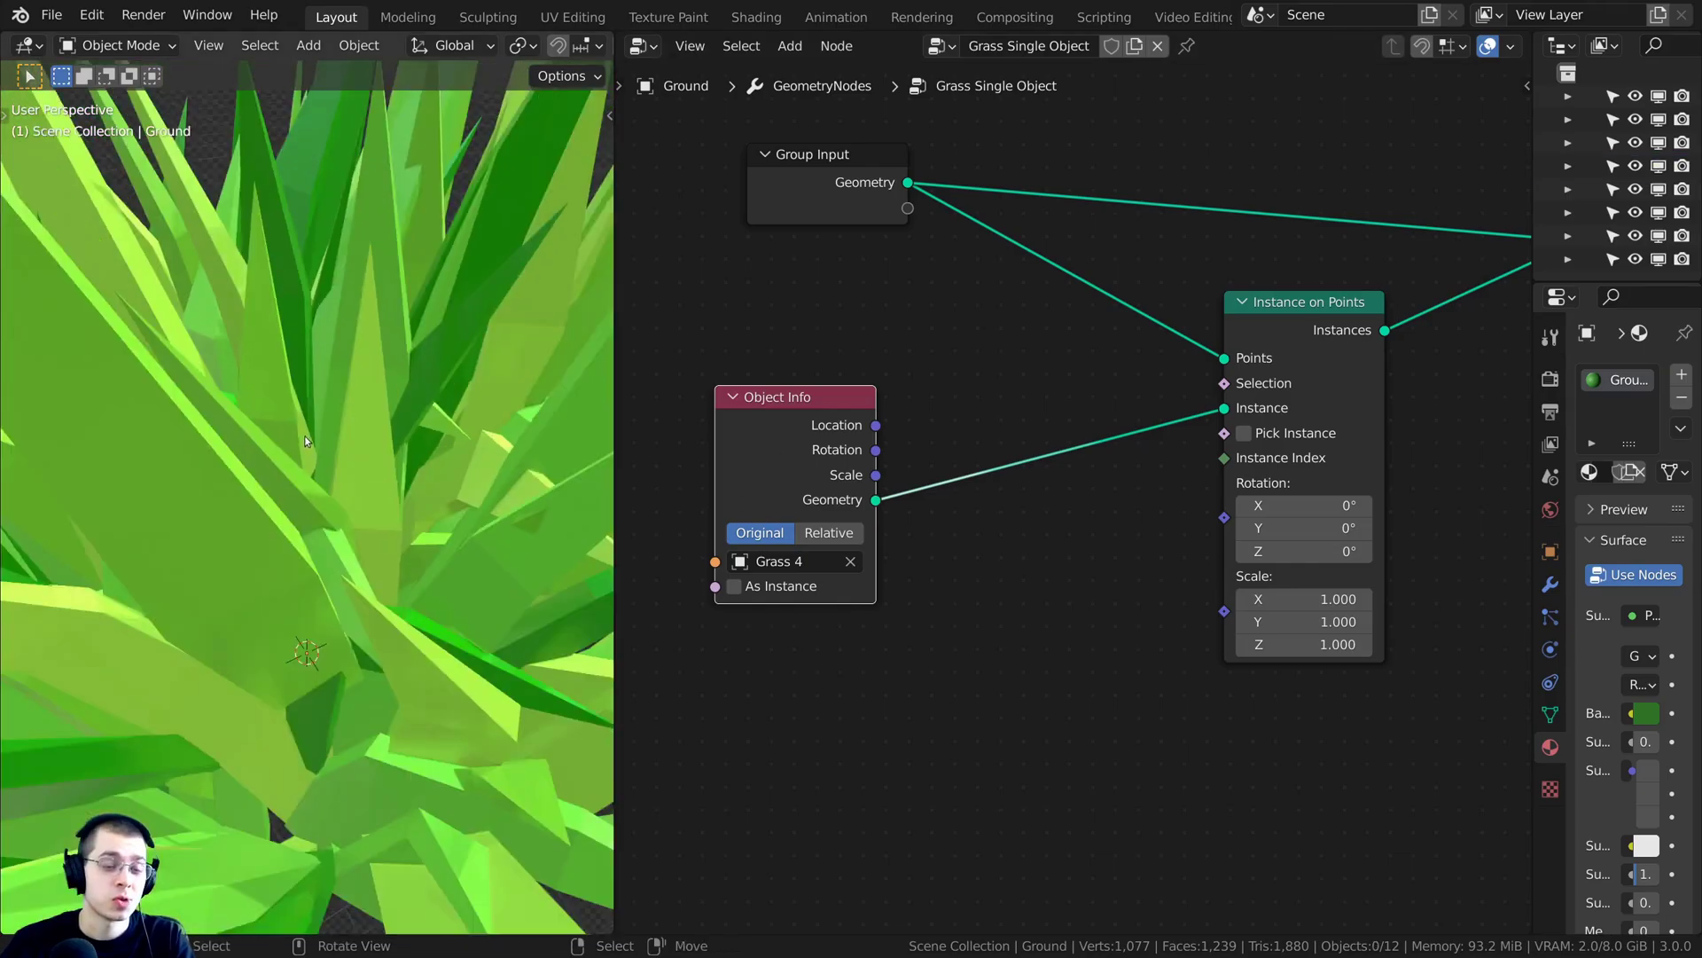
Set the X, Y and Z scale of the grass instances to 0.040 in Instance on Points
scroll(305, 434, down, 6)
scroll(1015, 662, up, 3)
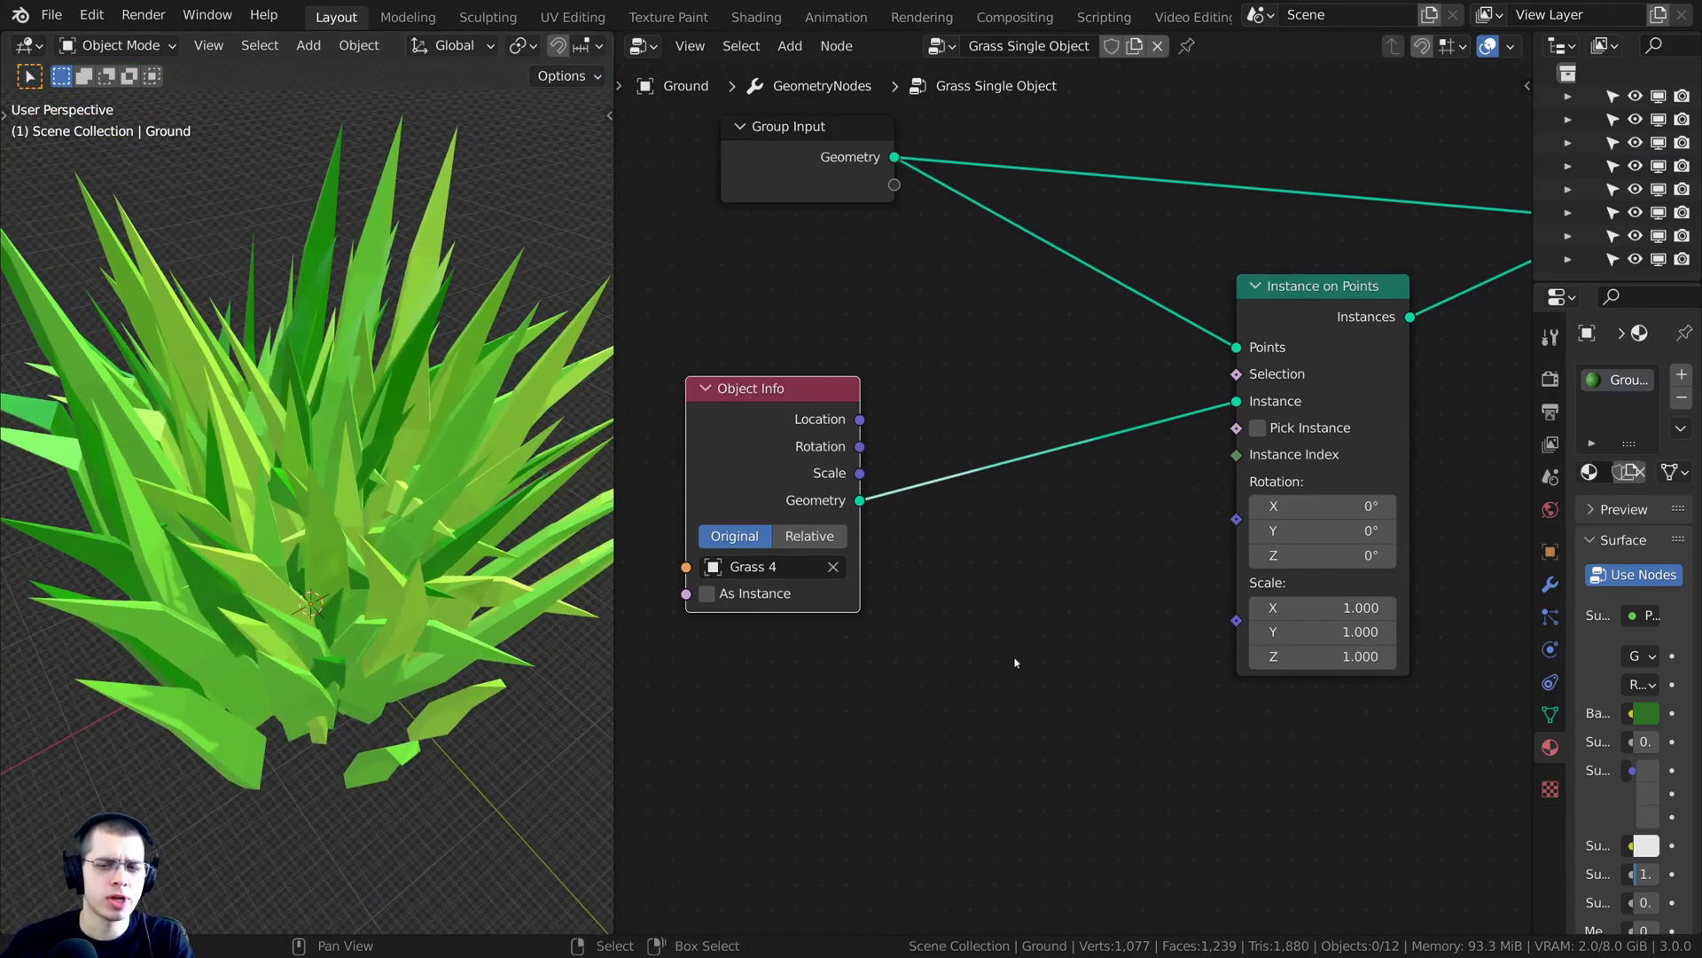
middle_drag(1127, 583, 1026, 574)
scroll(1227, 608, up, 3)
scroll(1243, 608, down, 3)
scroll(1242, 607, down, 1)
middle_drag(1243, 607, 1133, 518)
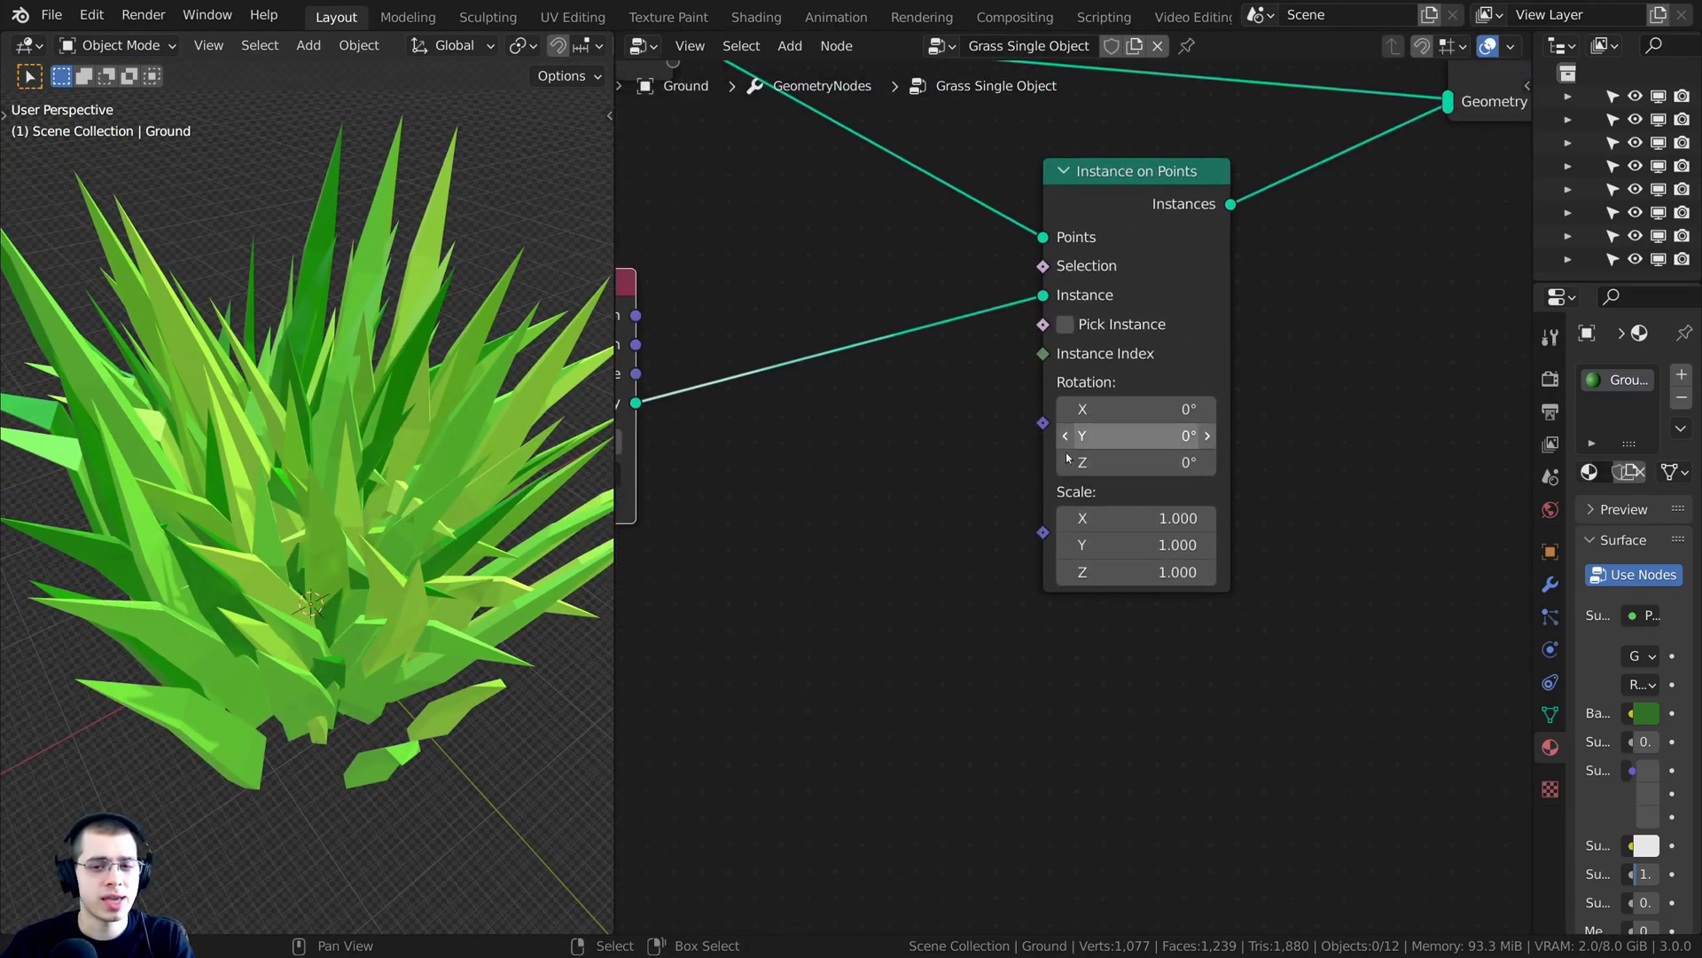
scroll(1140, 606, up, 2)
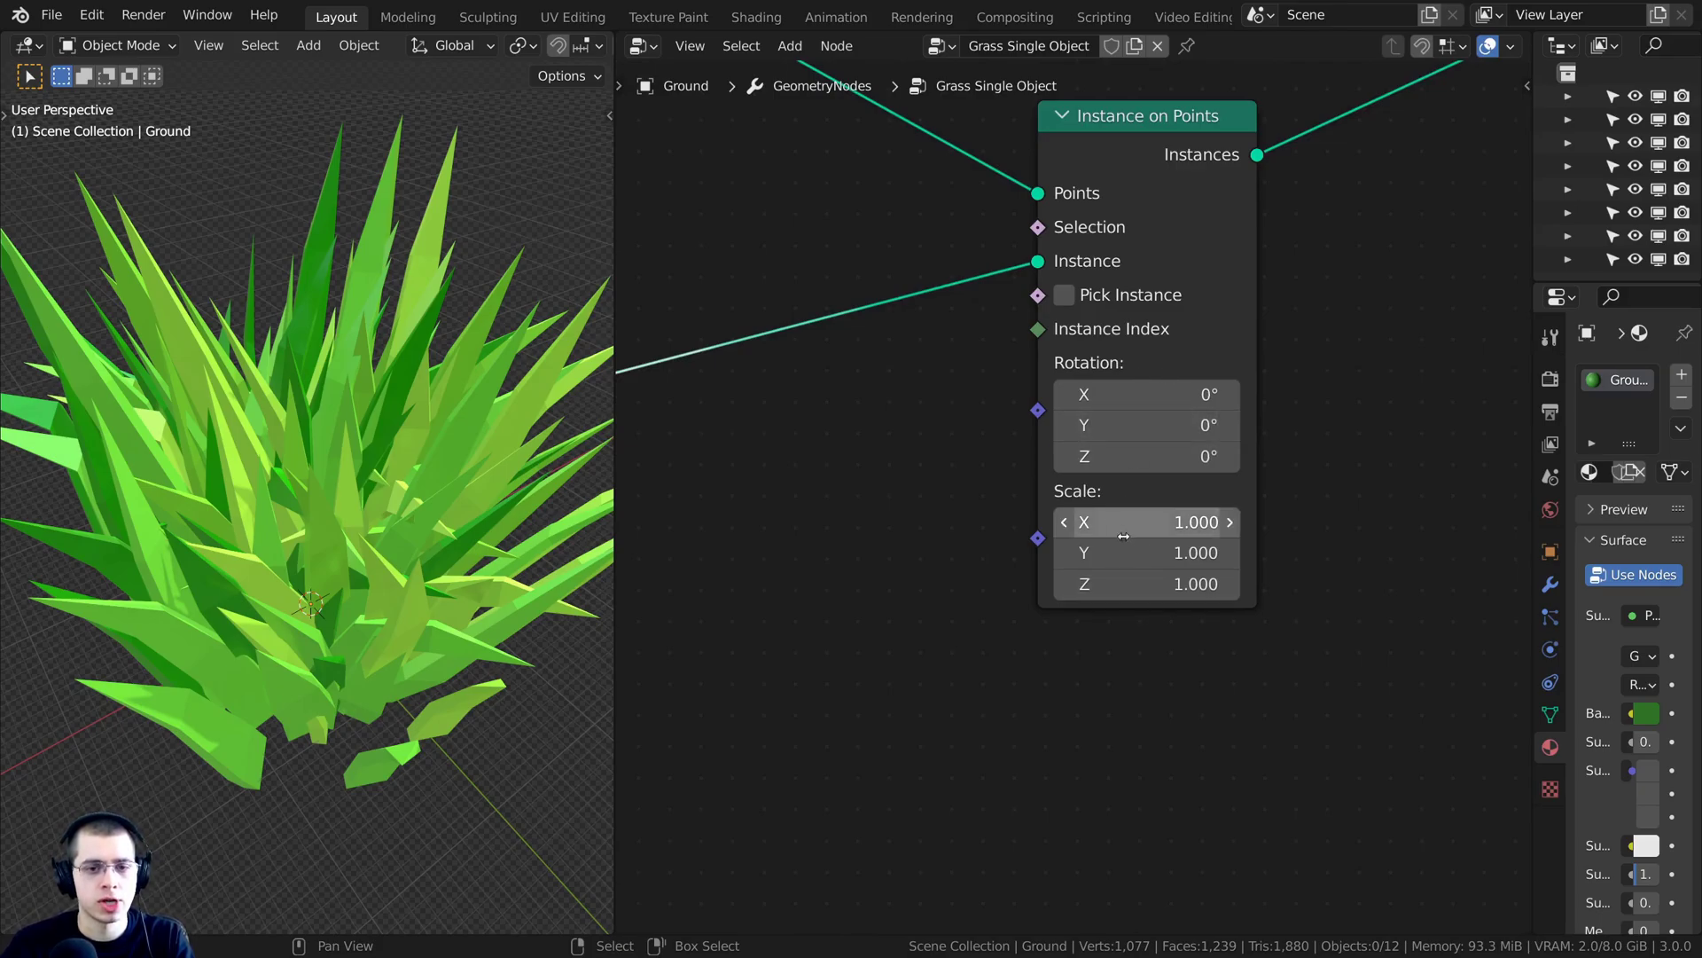
scroll(1144, 525, up, 1)
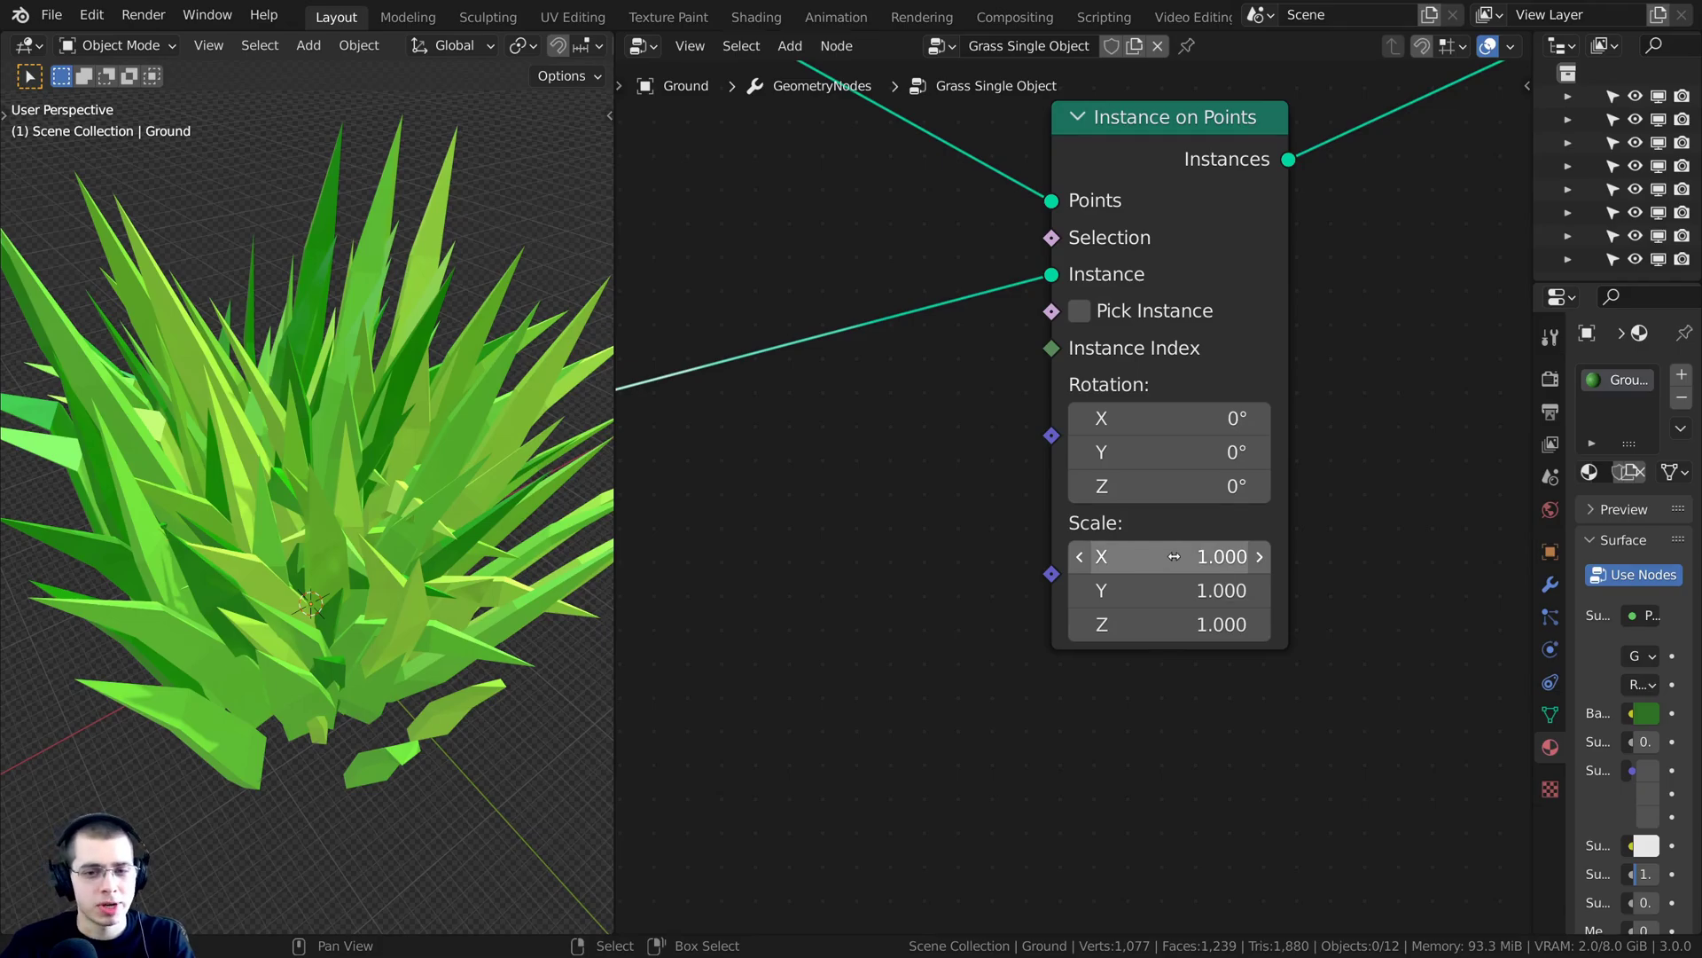
drag(1173, 556, 1010, 624)
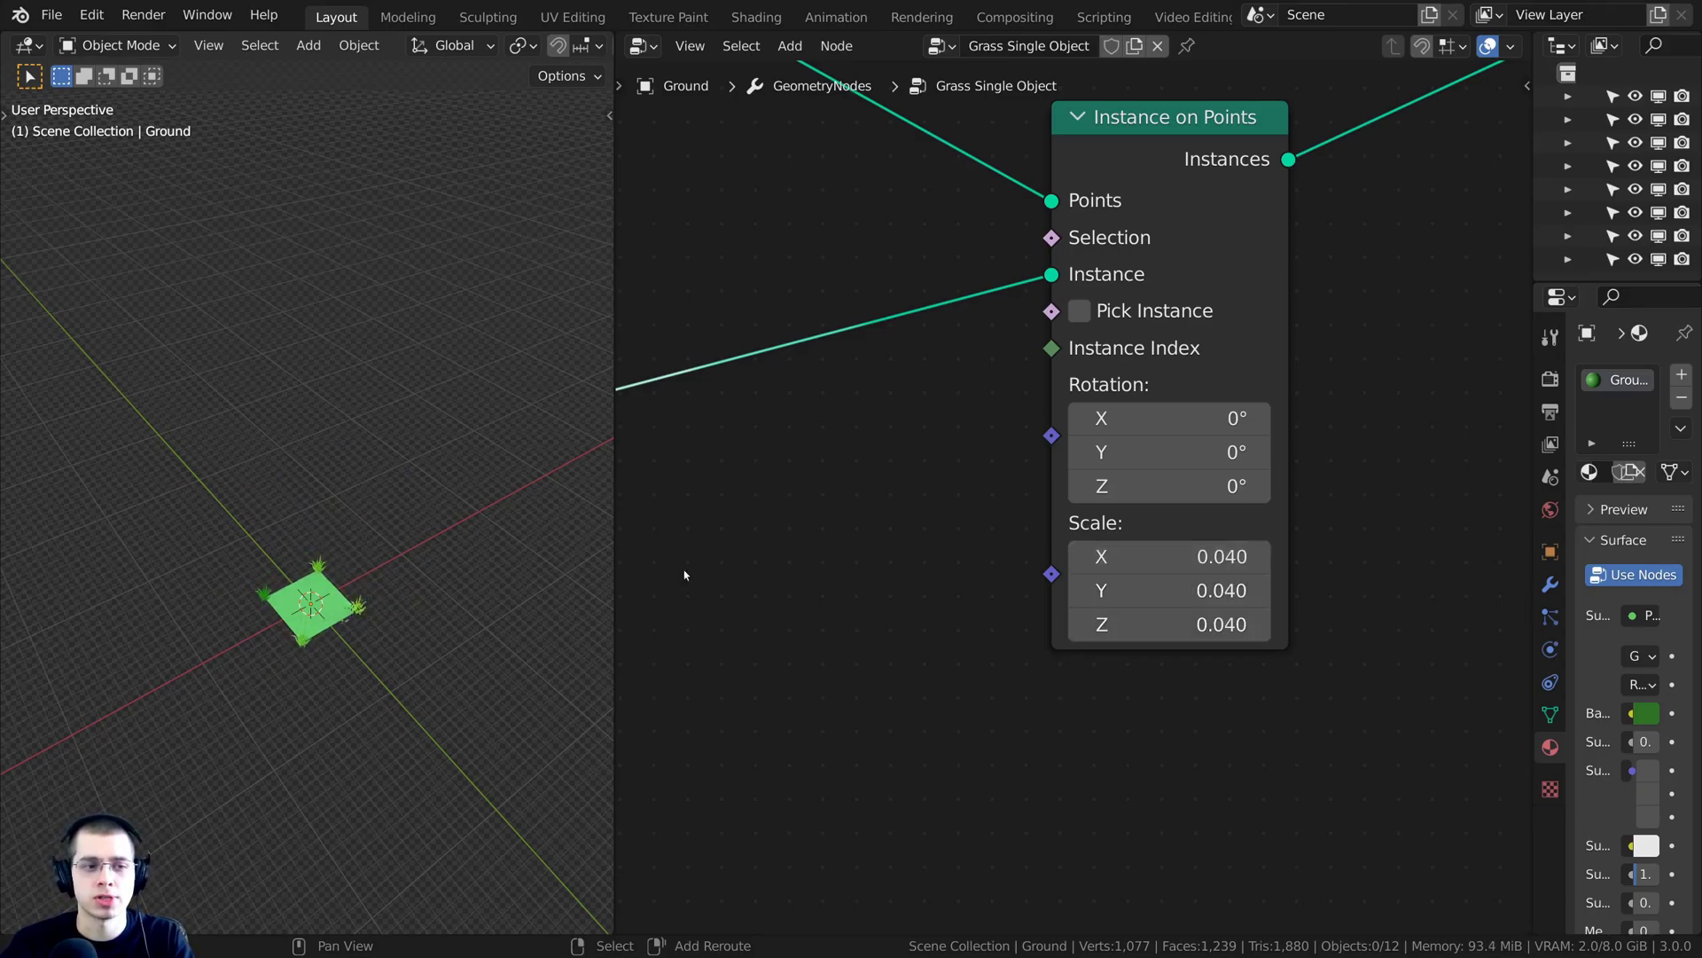
Set the Instance on Points scale to 0.02 on all three axes
scroll(401, 672, up, 5)
middle_drag(400, 673, 324, 403)
scroll(325, 402, up, 1)
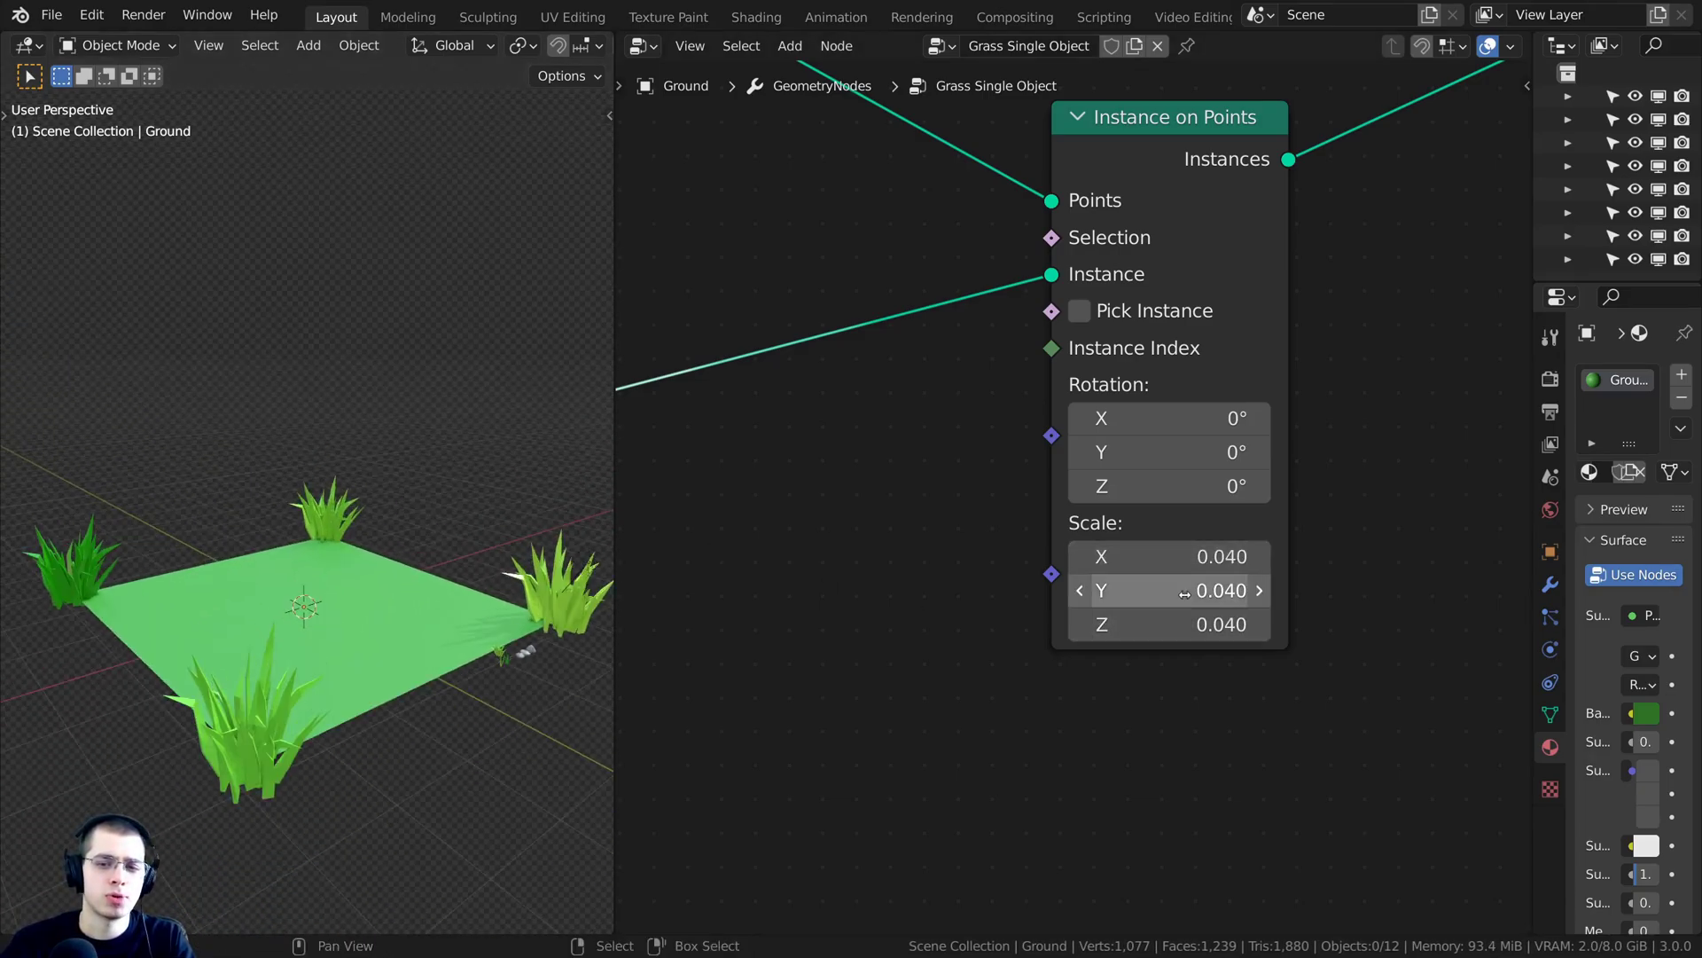
drag(1169, 556, 1183, 696)
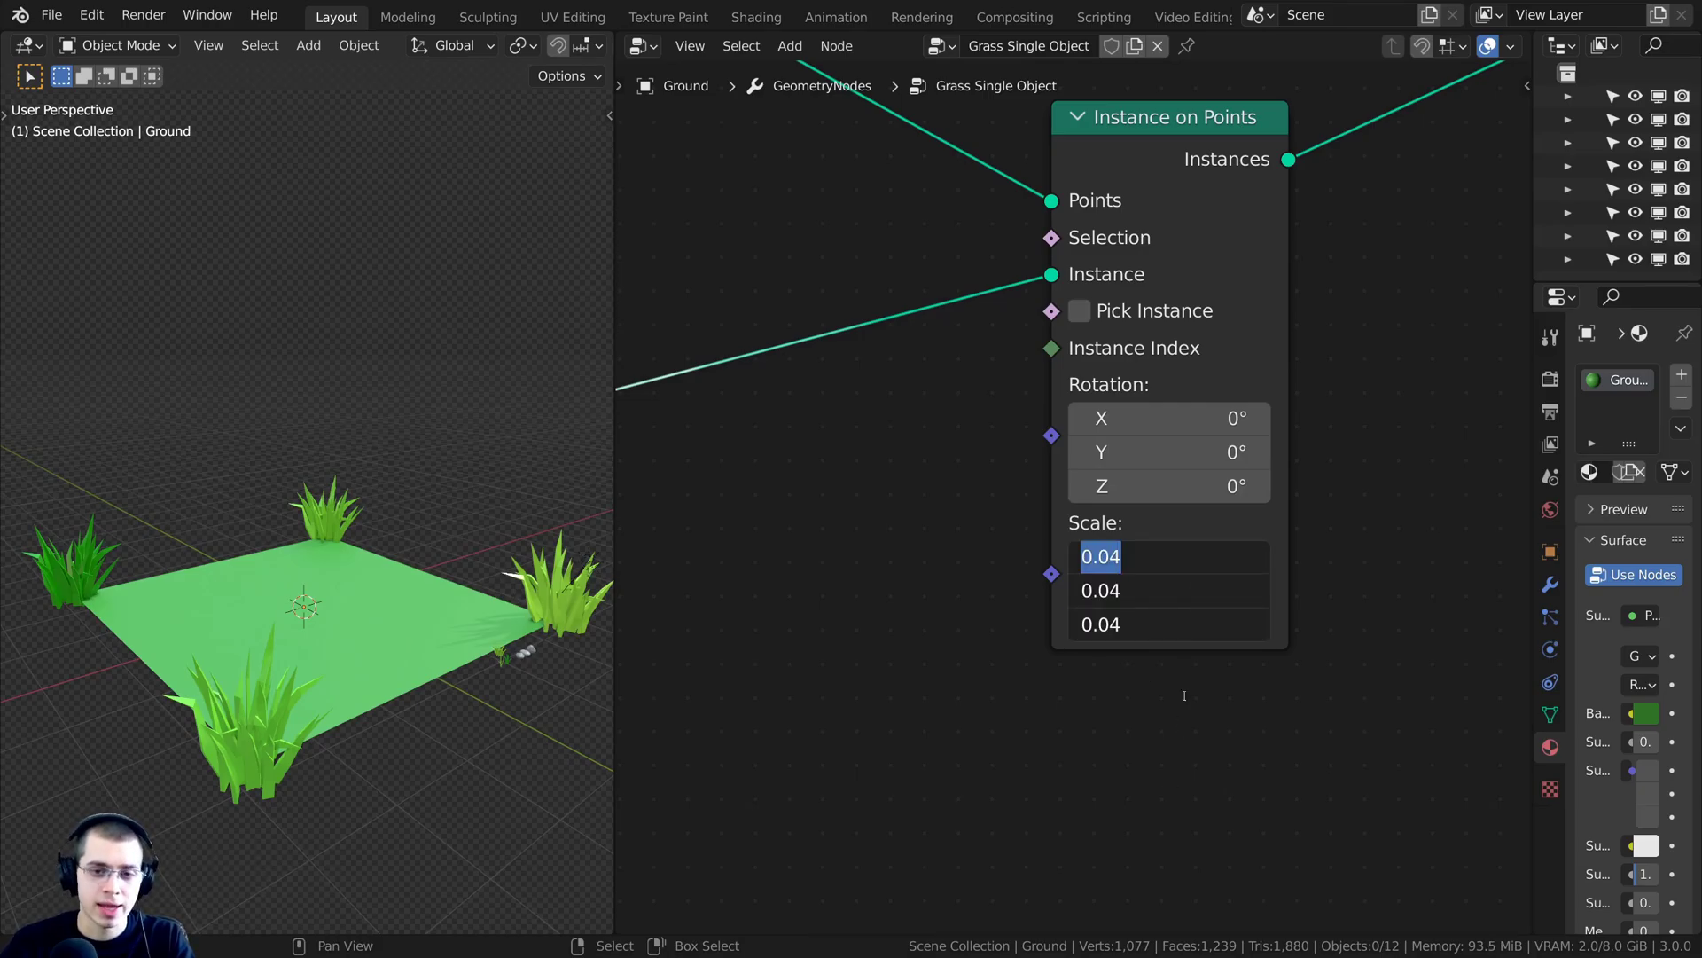
click(1140, 555)
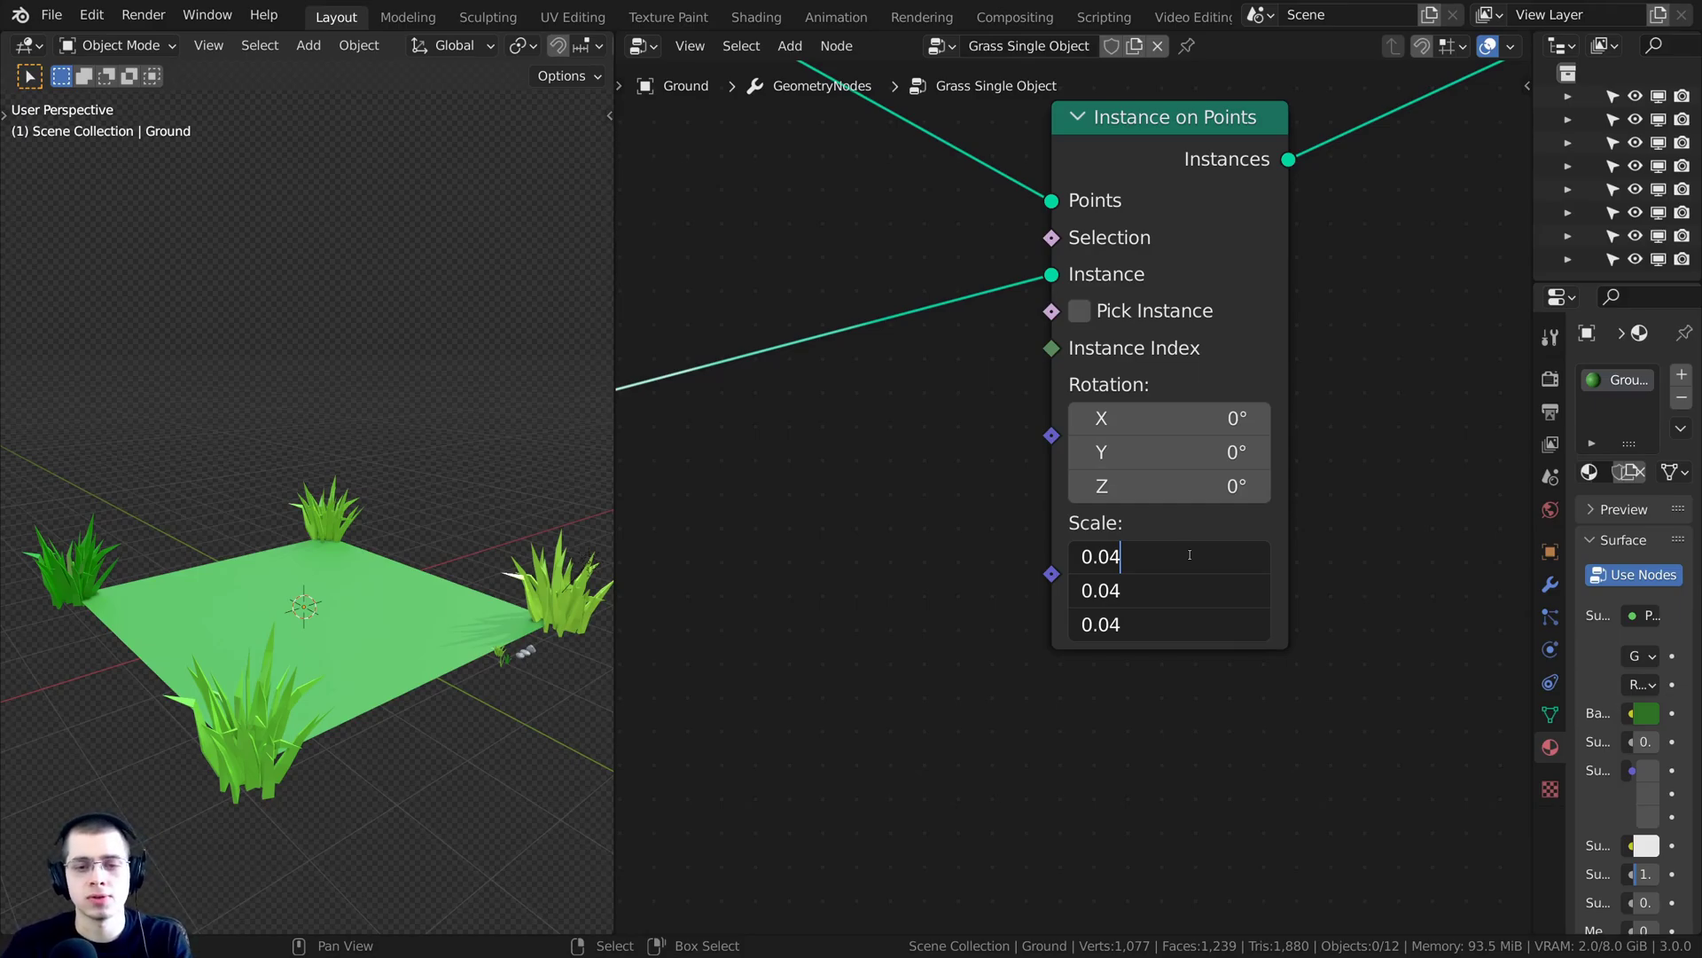
key(BackSpace)
text(2)
key(Return)
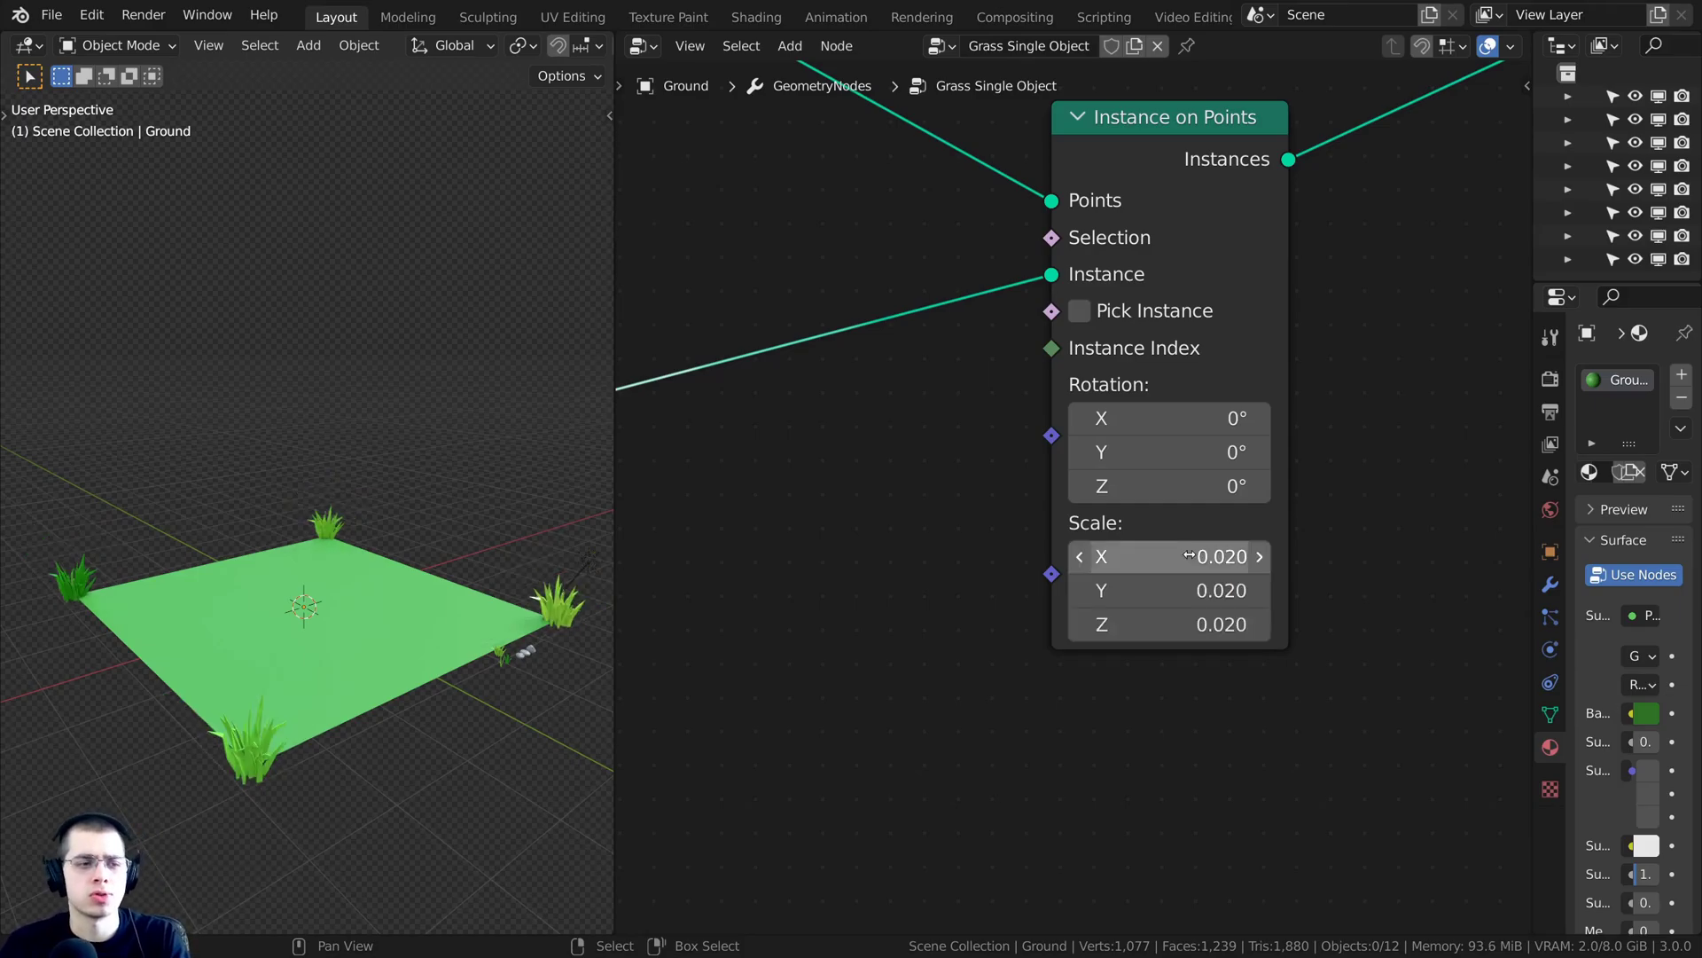
Examine the grass clumps on the Ground plane's corners and clear the selection
scroll(825, 406, down, 1)
middle_drag(434, 629, 340, 594)
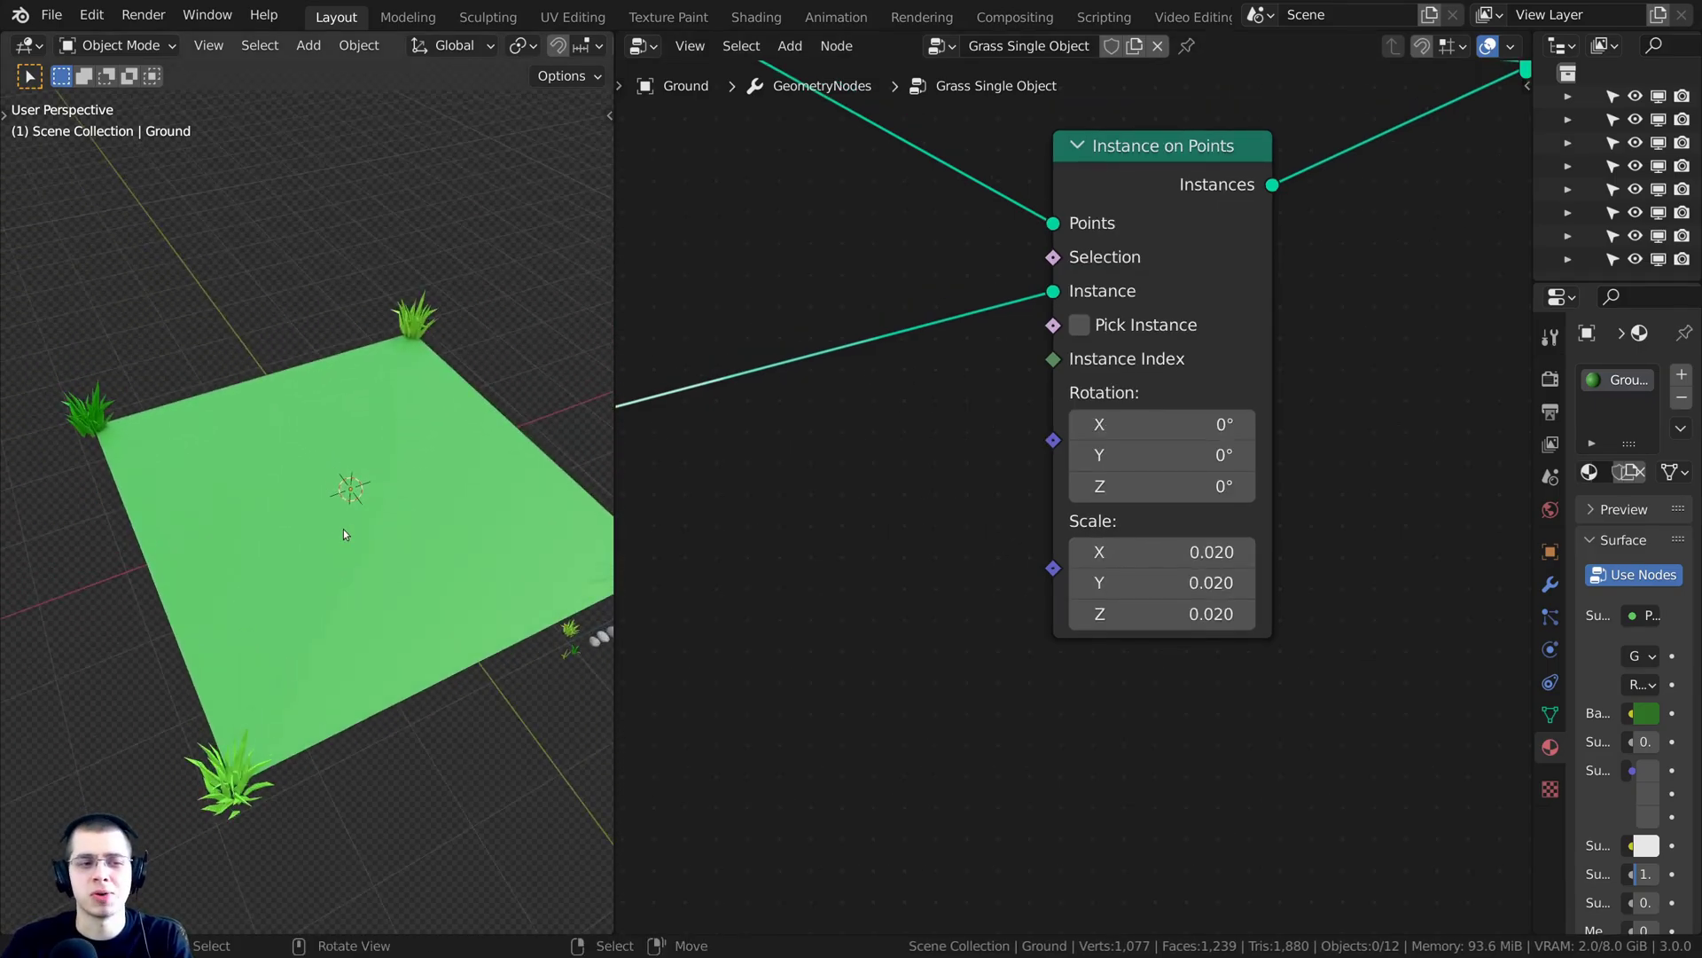
click(348, 524)
middle_drag(387, 464, 334, 452)
scroll(401, 345, up, 1)
mouse_move(402, 345)
shift+middle_down()
mouse_move(377, 361)
mouse_move(401, 341)
shift+middle_up()
key(alt+a)
scroll(404, 346, down, 2)
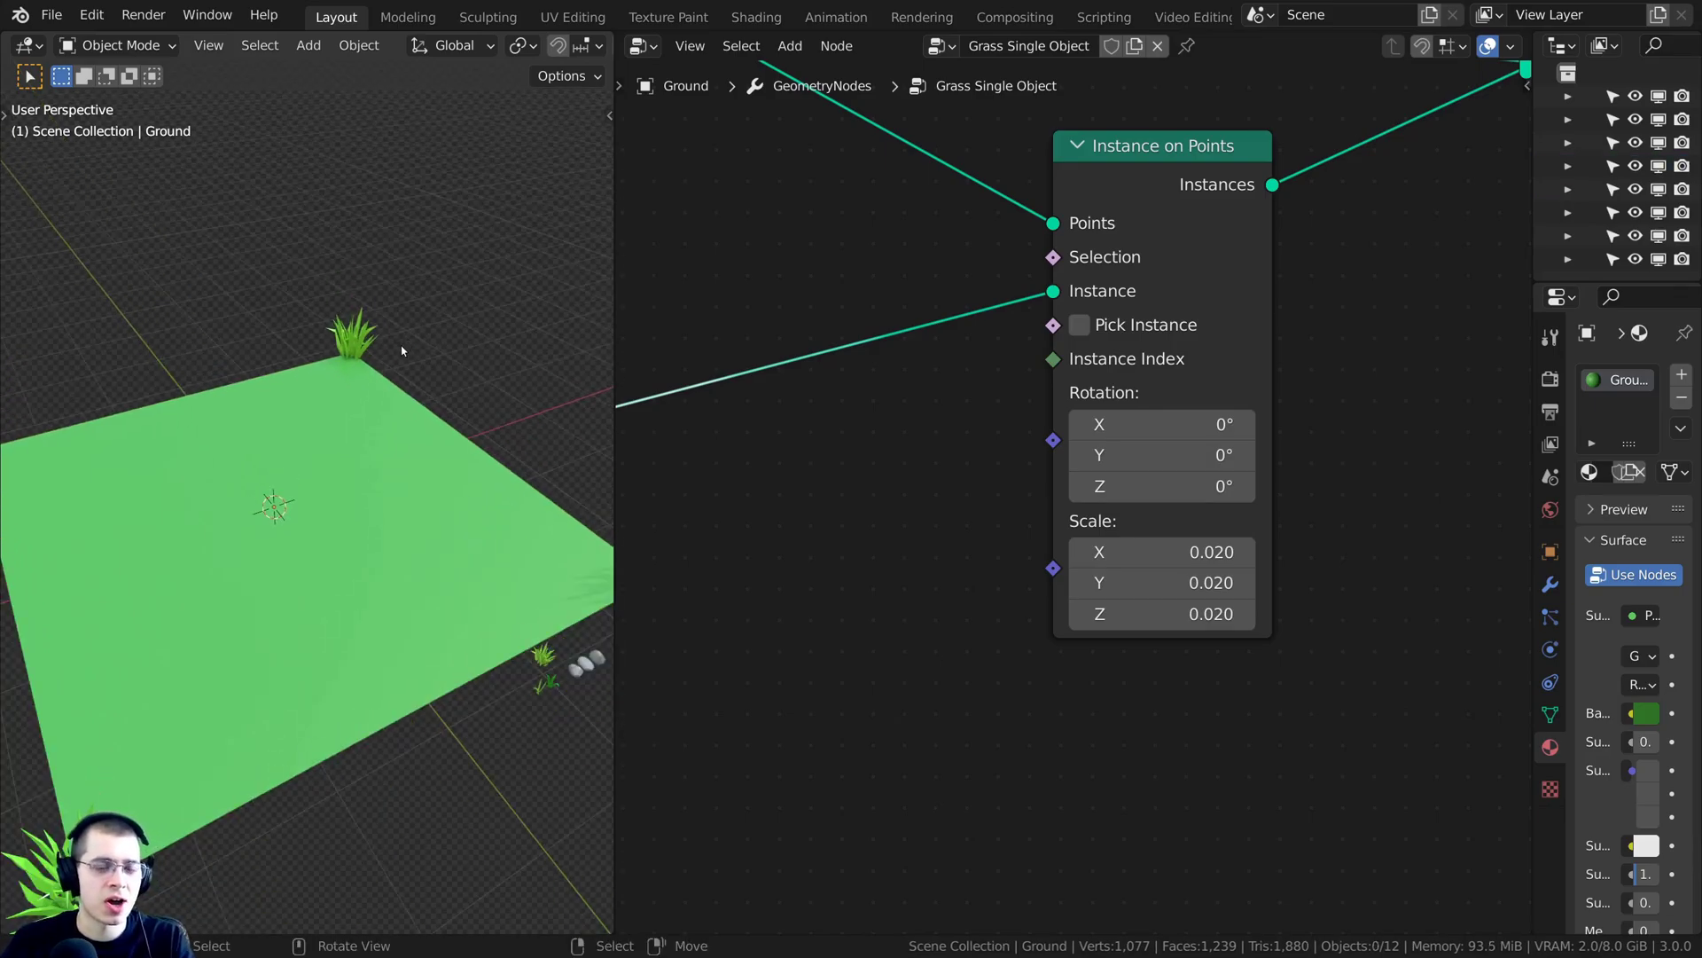
Try moving a corner vertex of the Ground plane in Edit Mode
click(364, 460)
key(Tab)
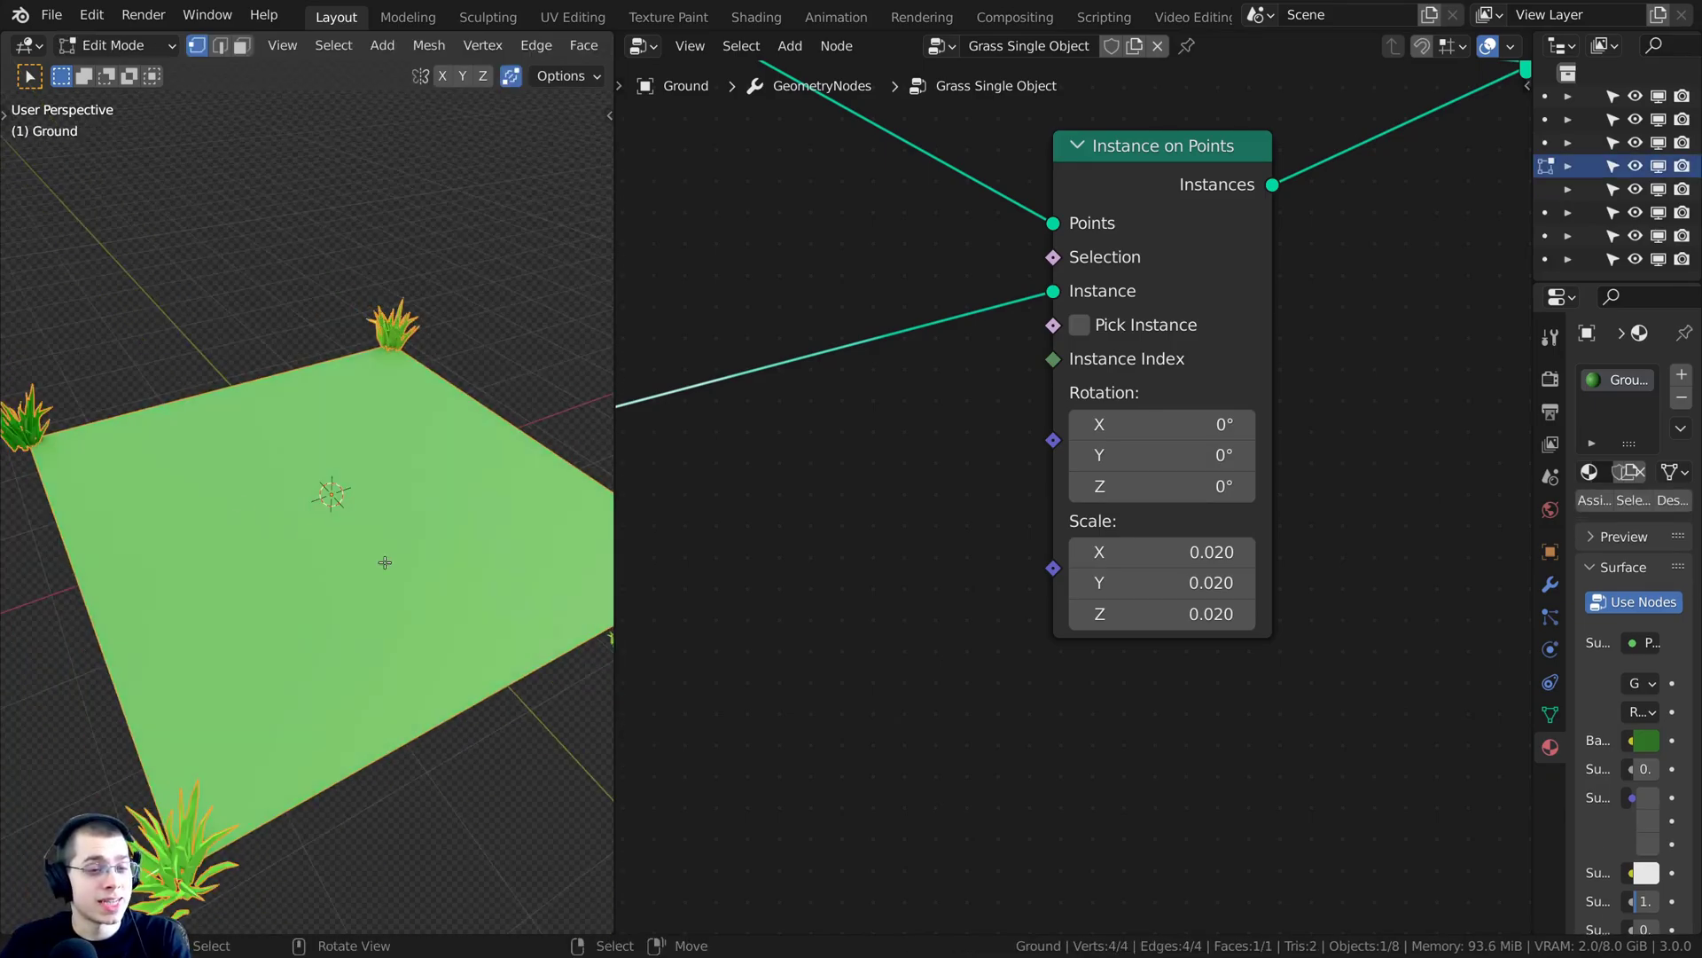
scroll(342, 335, down, 1)
scroll(342, 335, down, 2)
click(341, 373)
key(g)
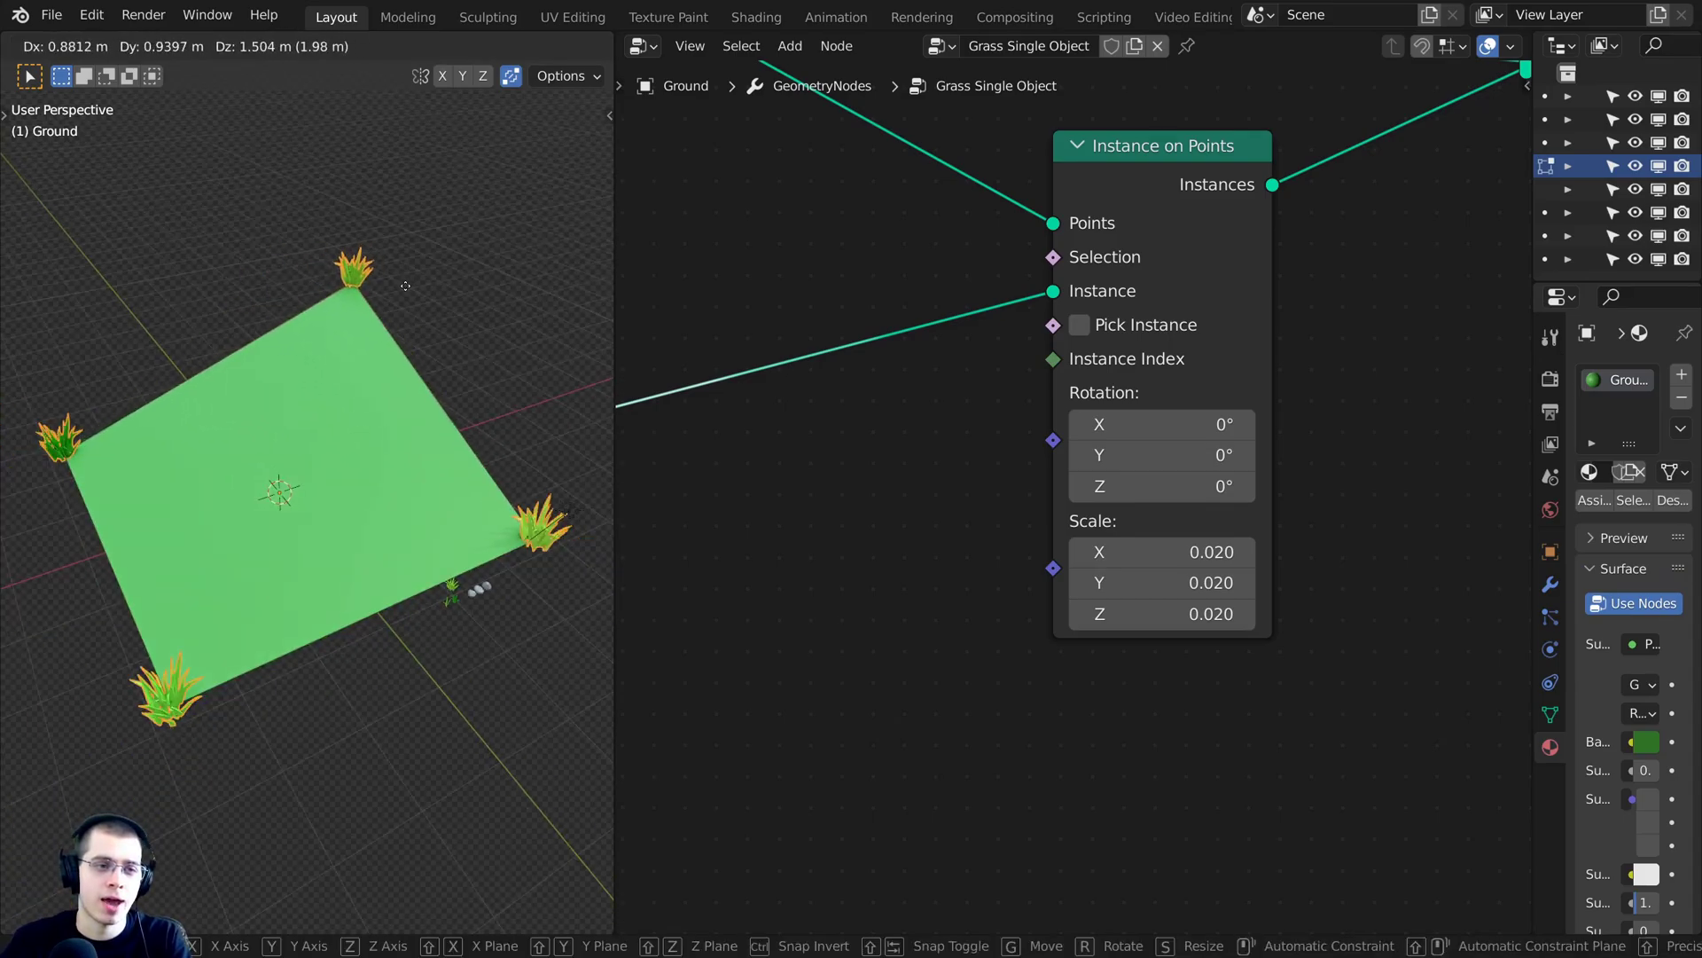
right_click(376, 289)
key(g)
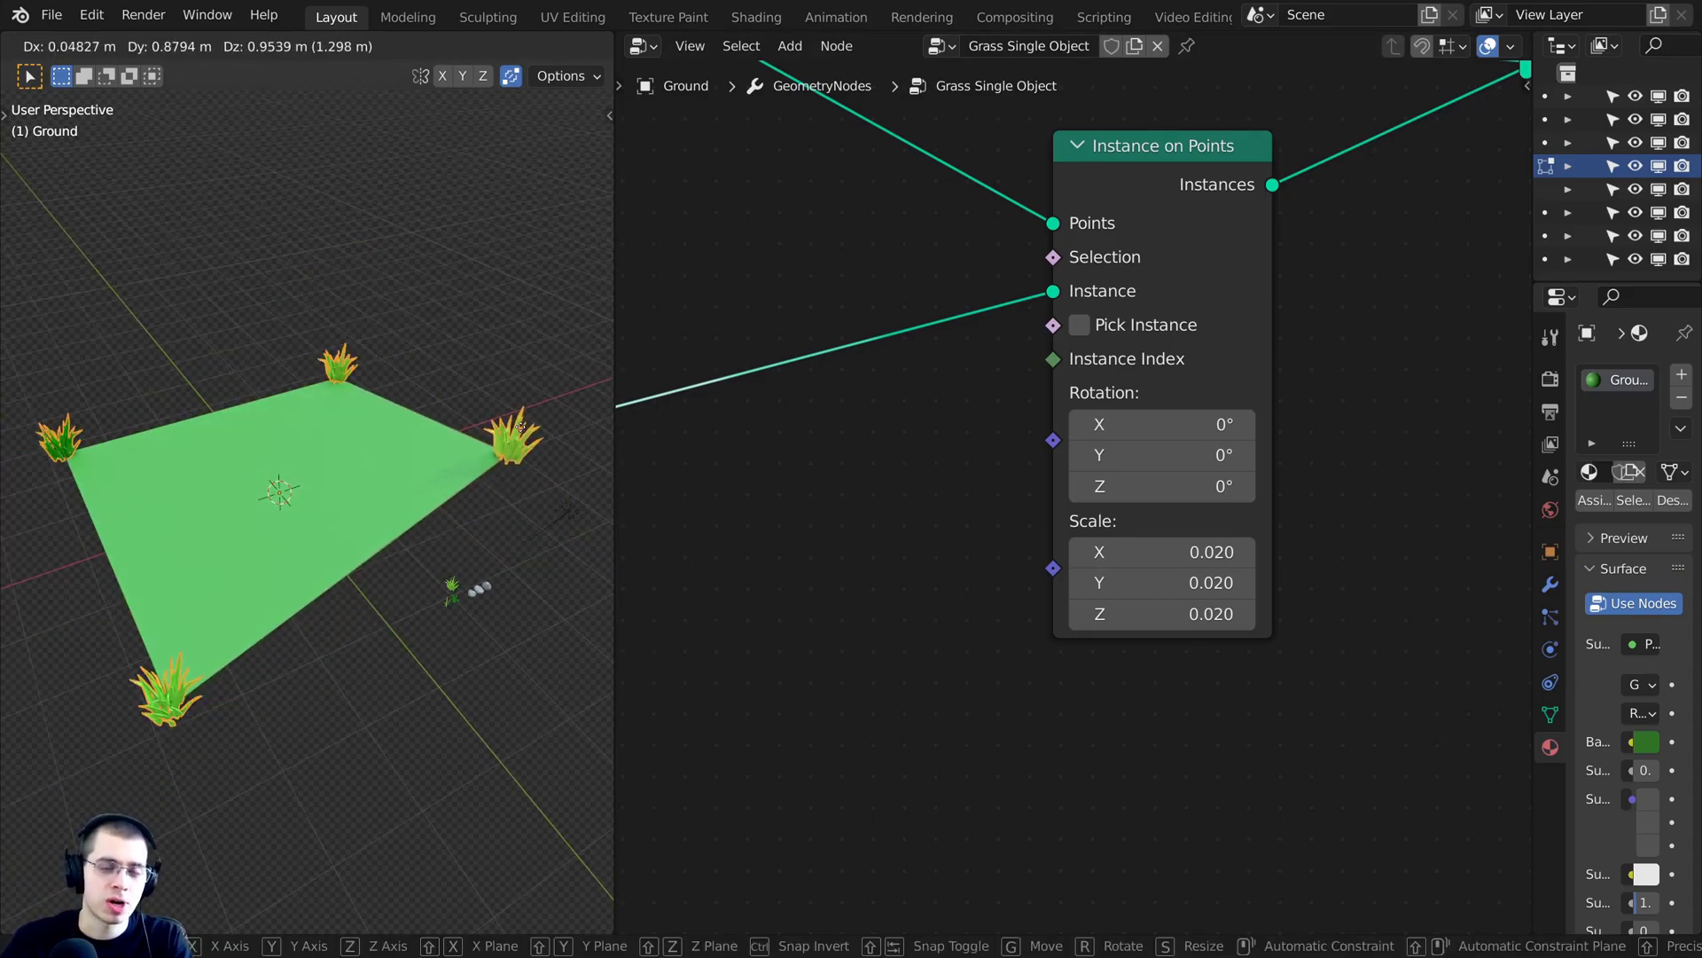
key(Escape)
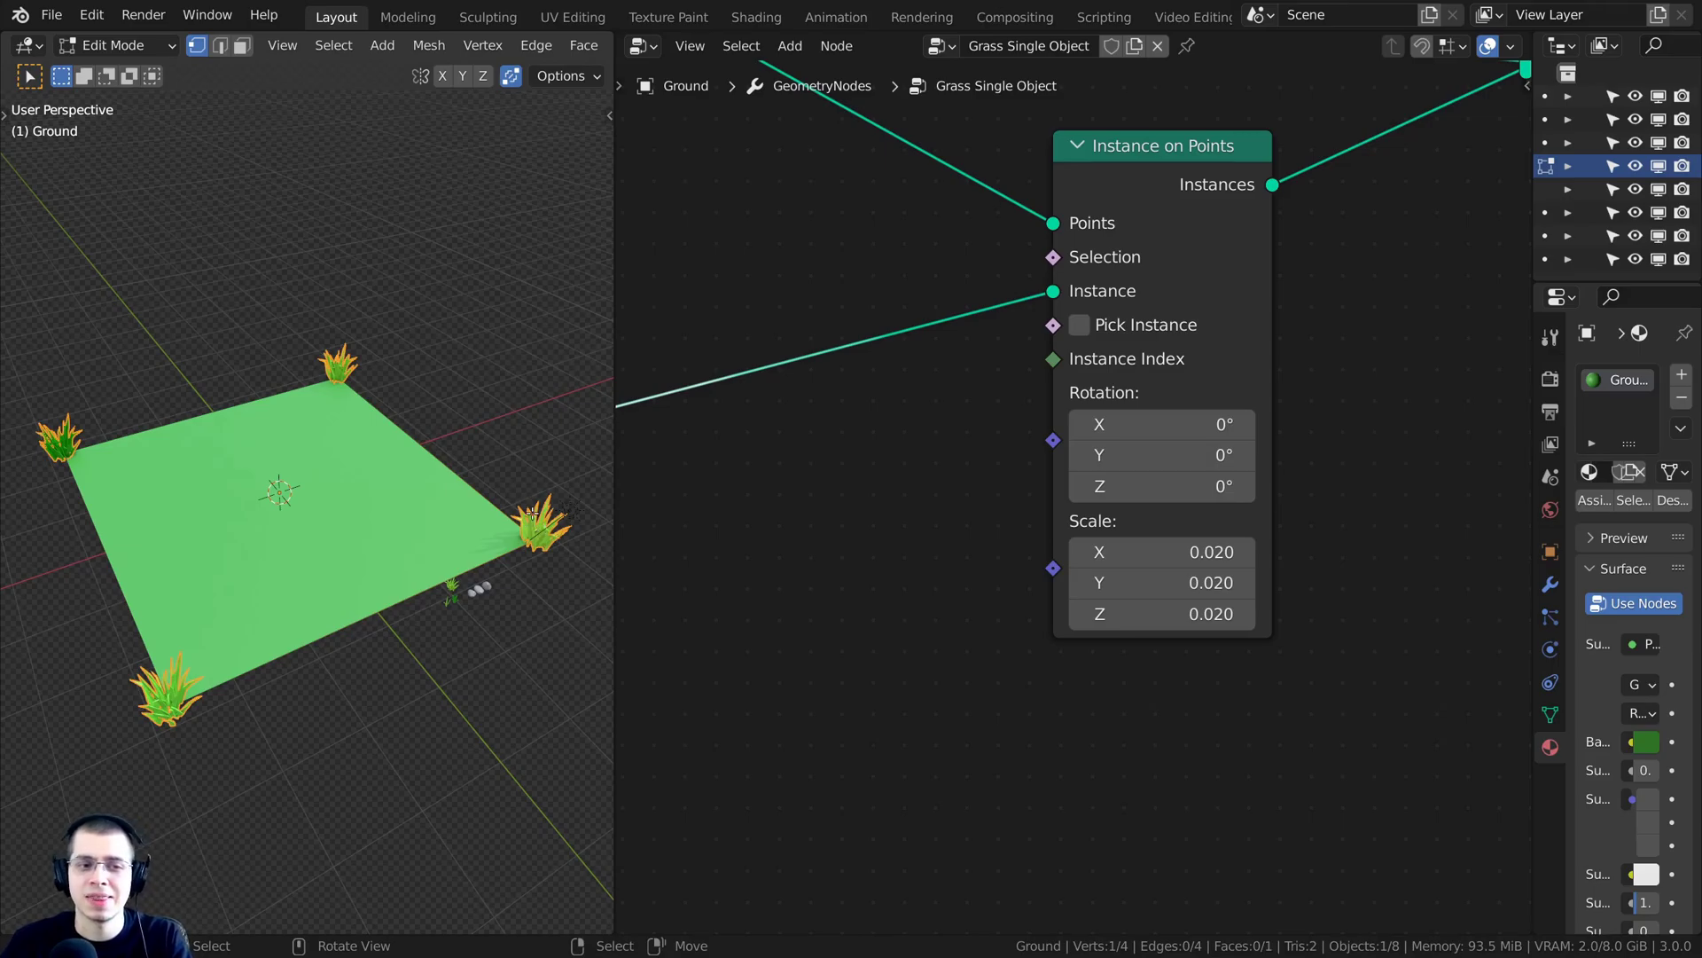
Select the whole Ground mesh and subdivide it twice to add more vertices for grass
scroll(291, 387, up, 2)
middle_drag(155, 448, 137, 433)
key(a)
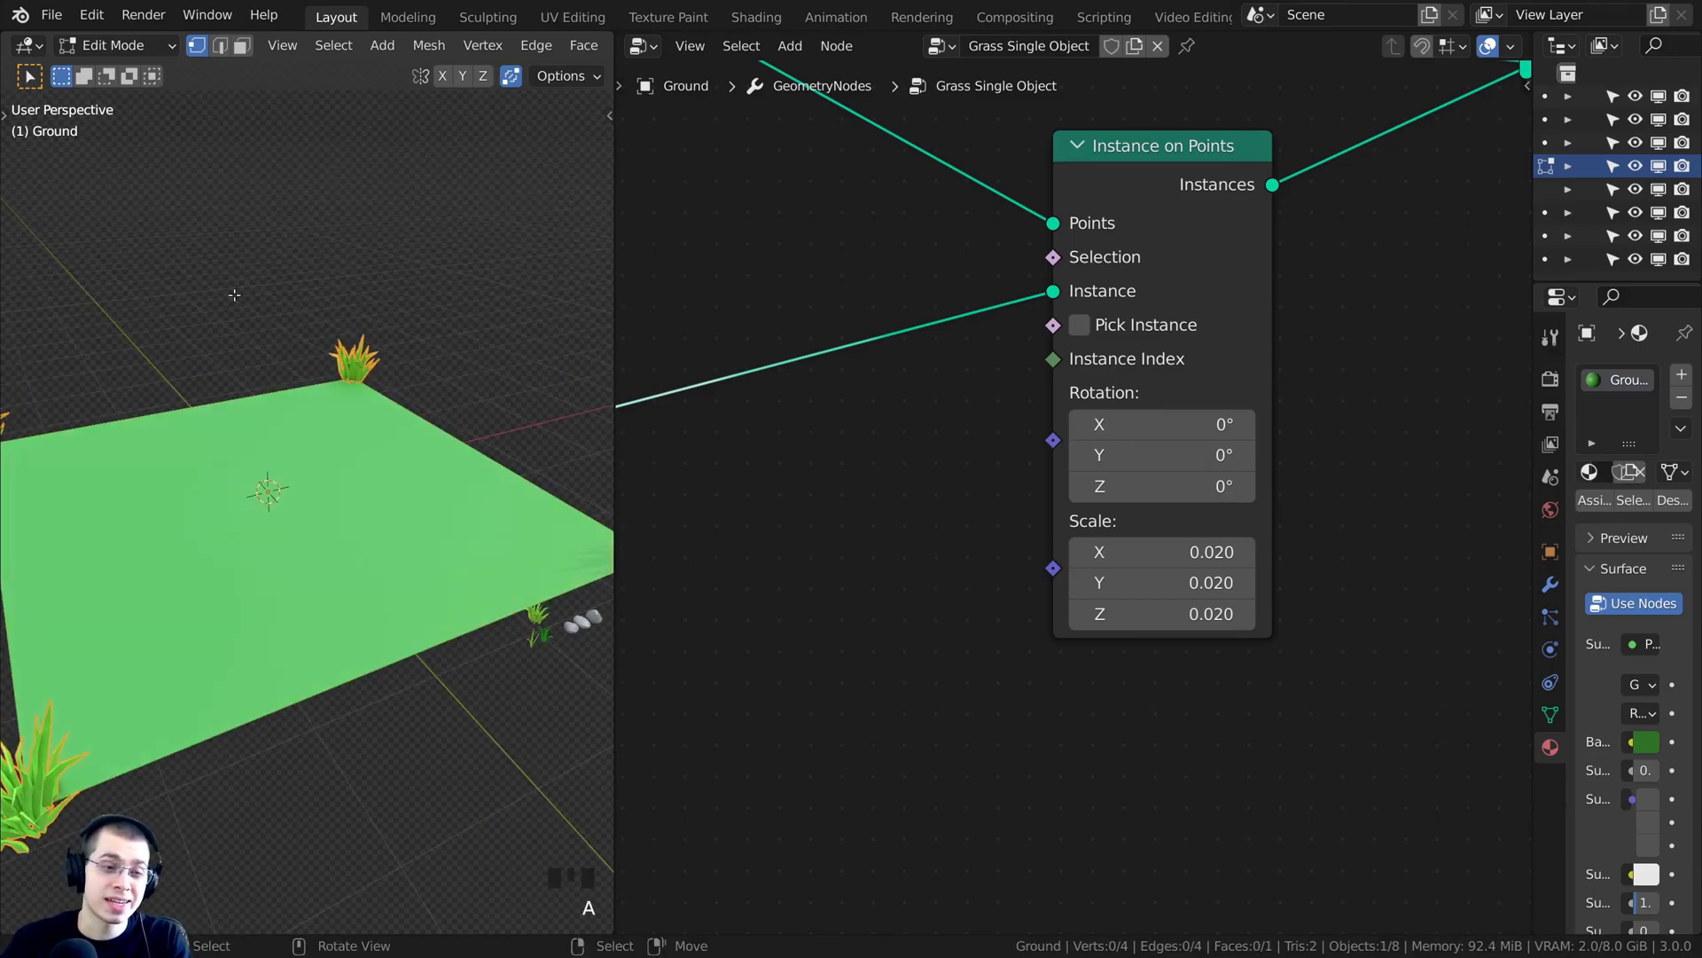
middle_drag(269, 374, 279, 392)
key(w)
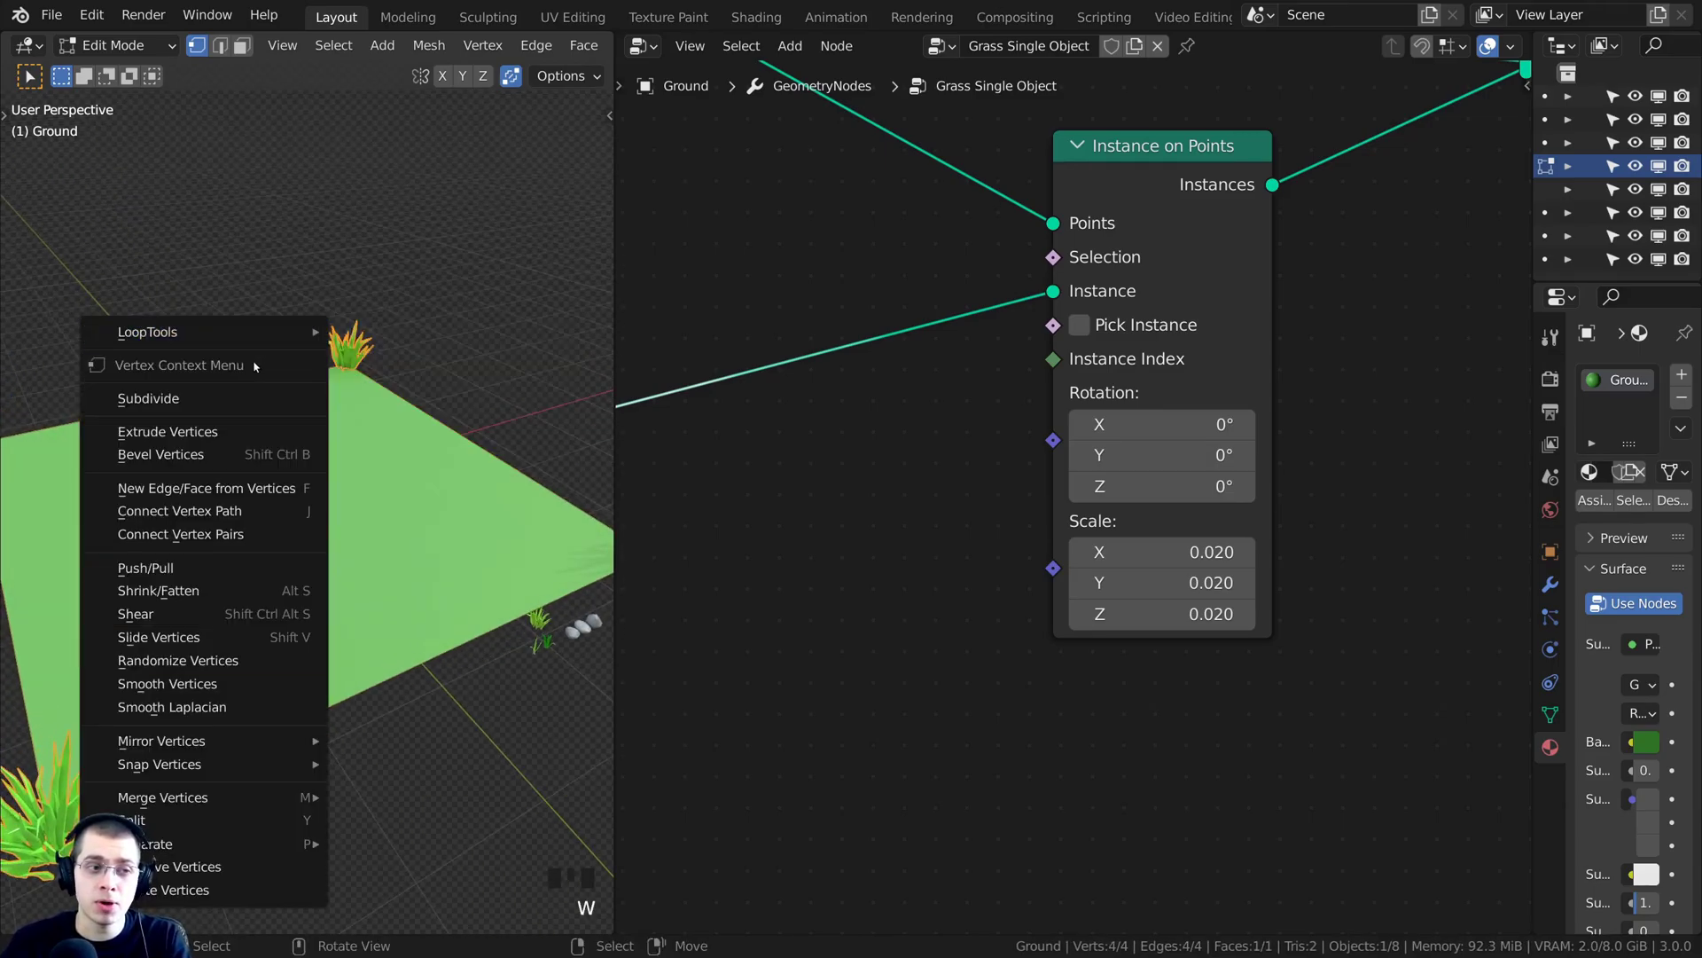
click(158, 400)
middle_drag(266, 523, 275, 544)
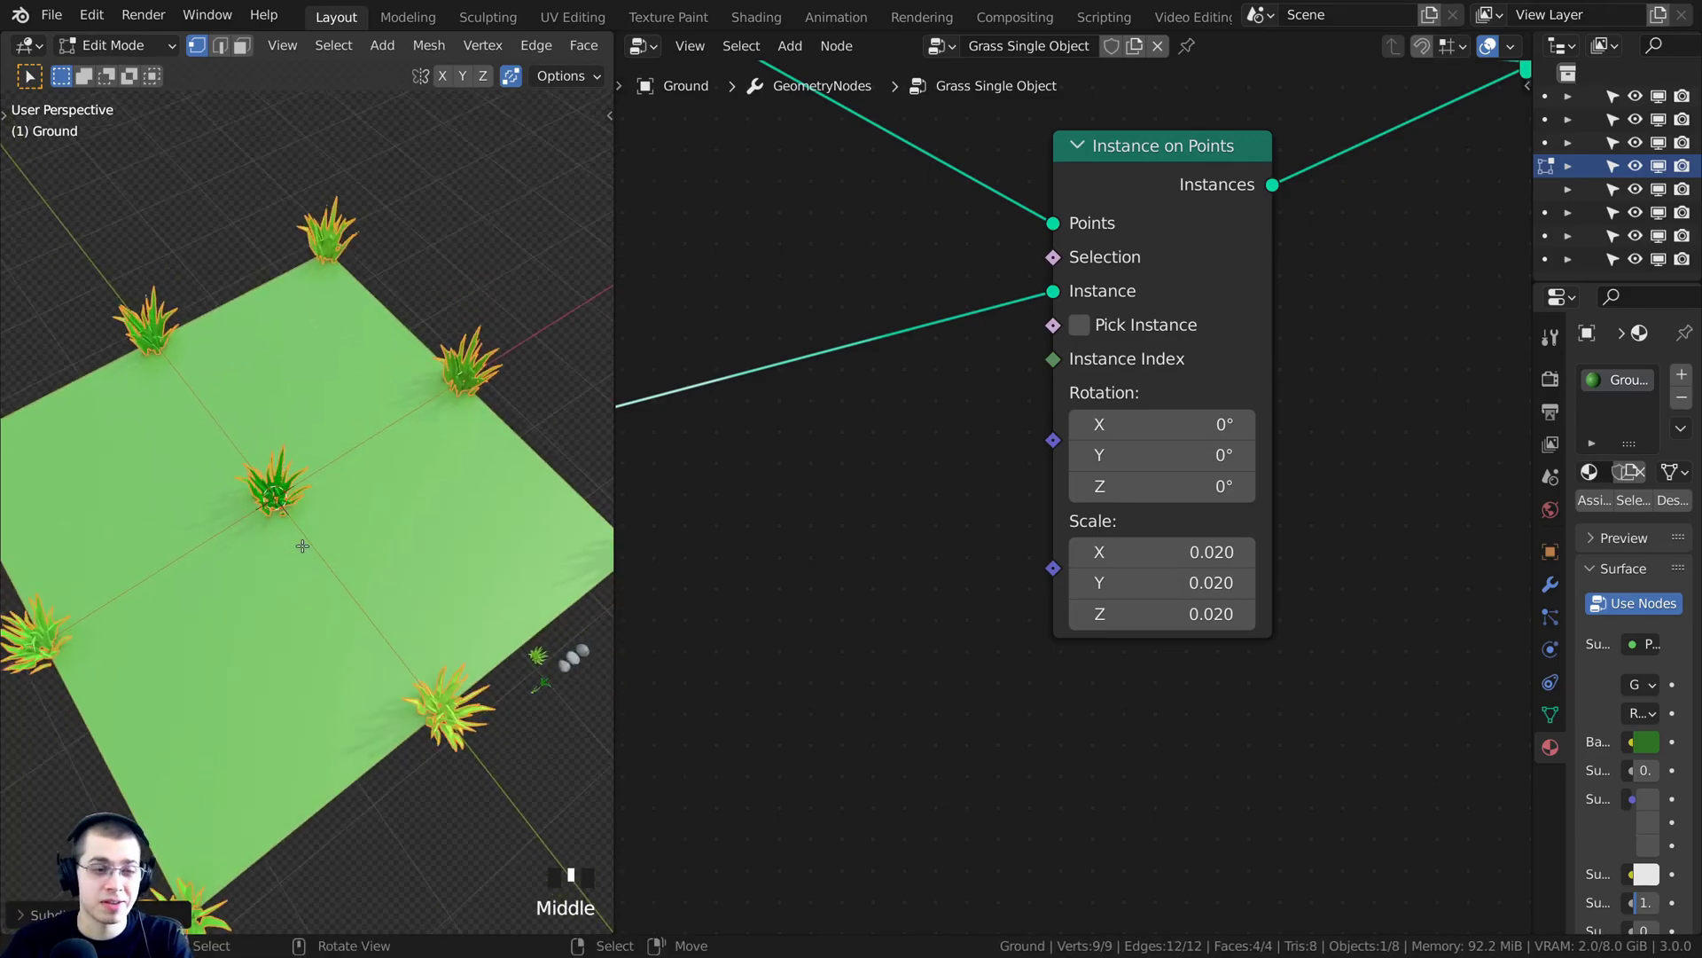
key(w)
click(378, 353)
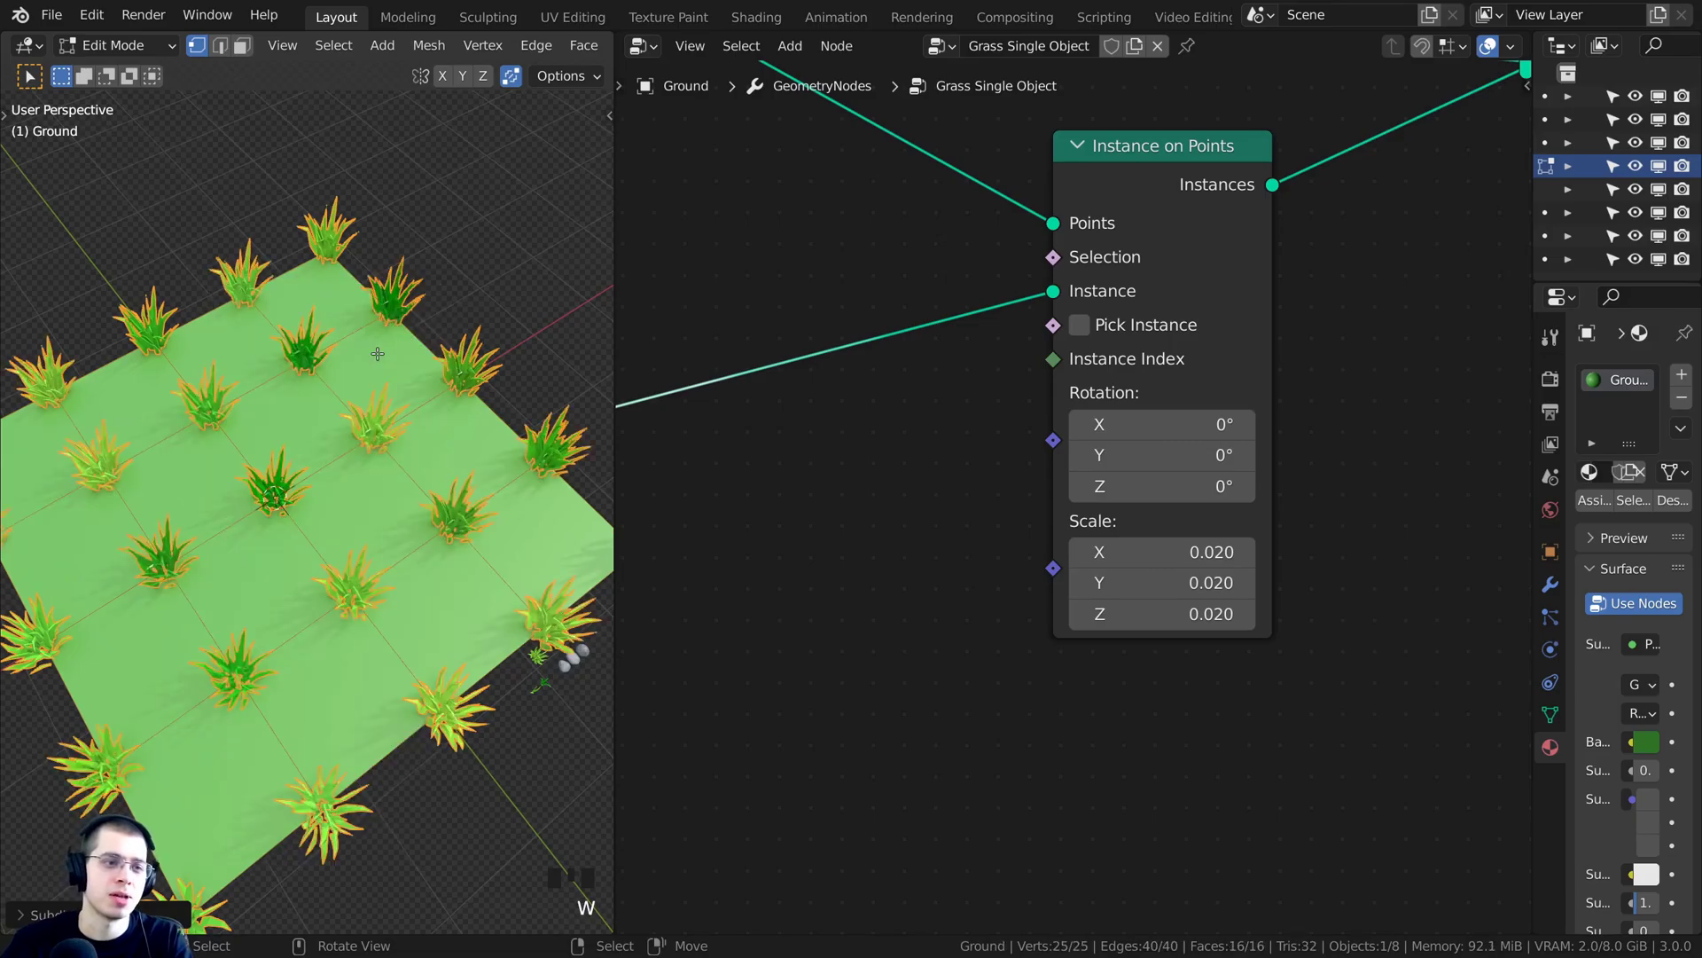
middle_drag(343, 514, 351, 510)
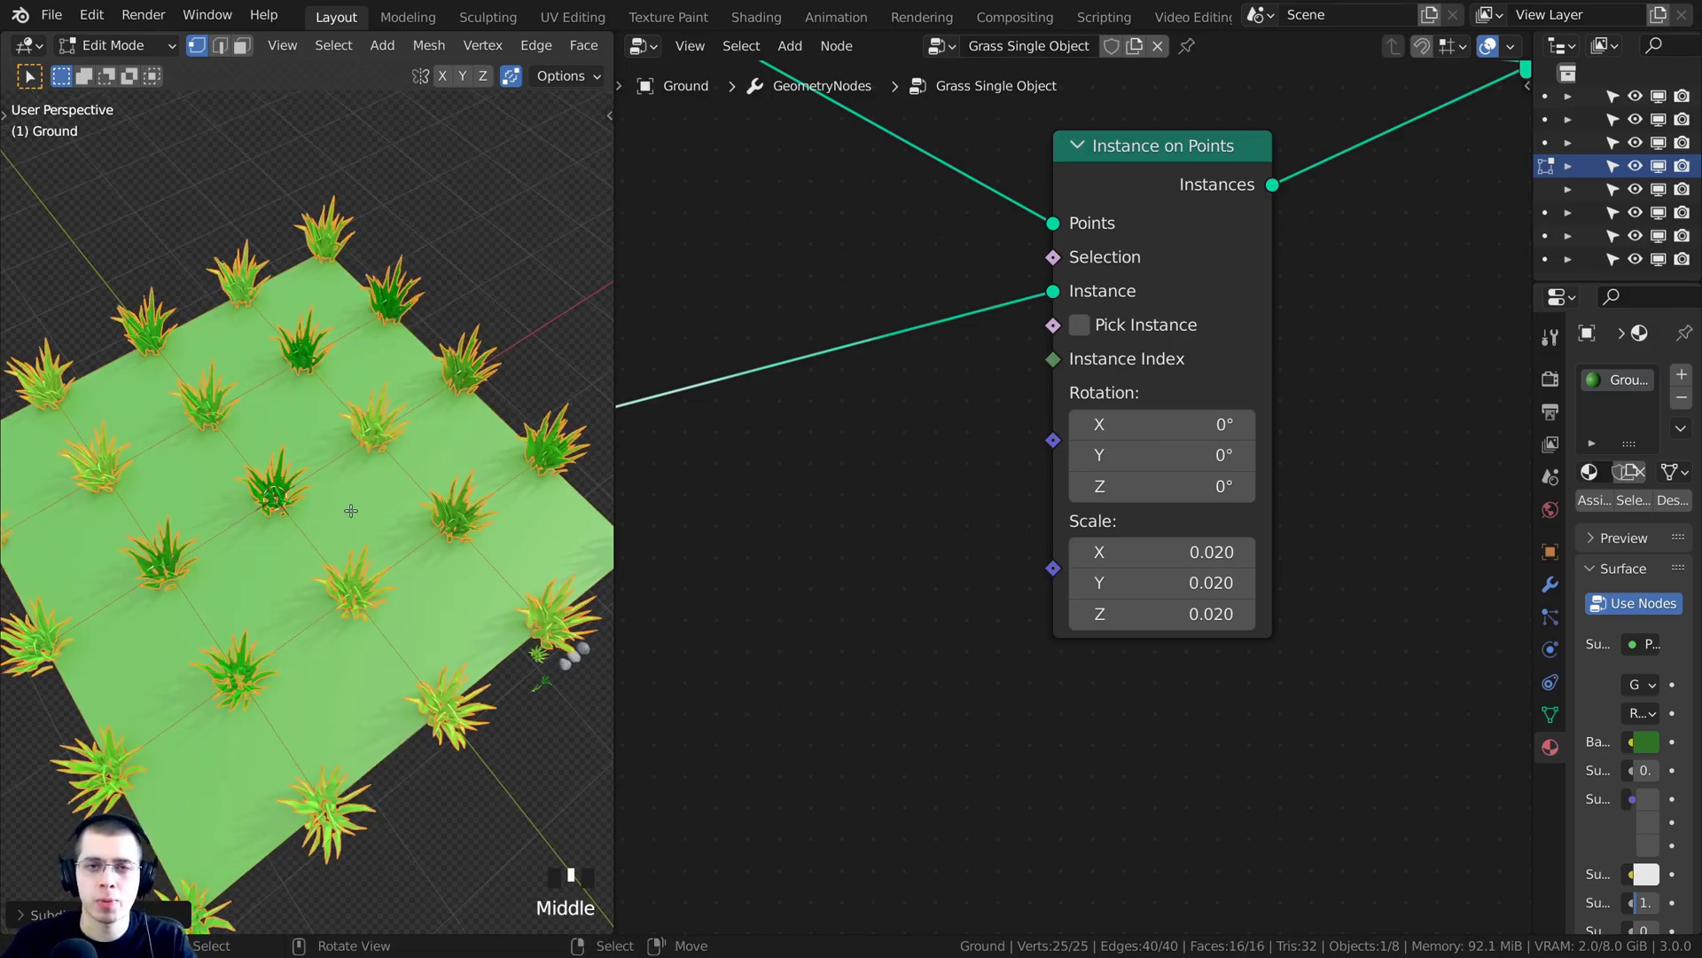
middle_click(369, 482)
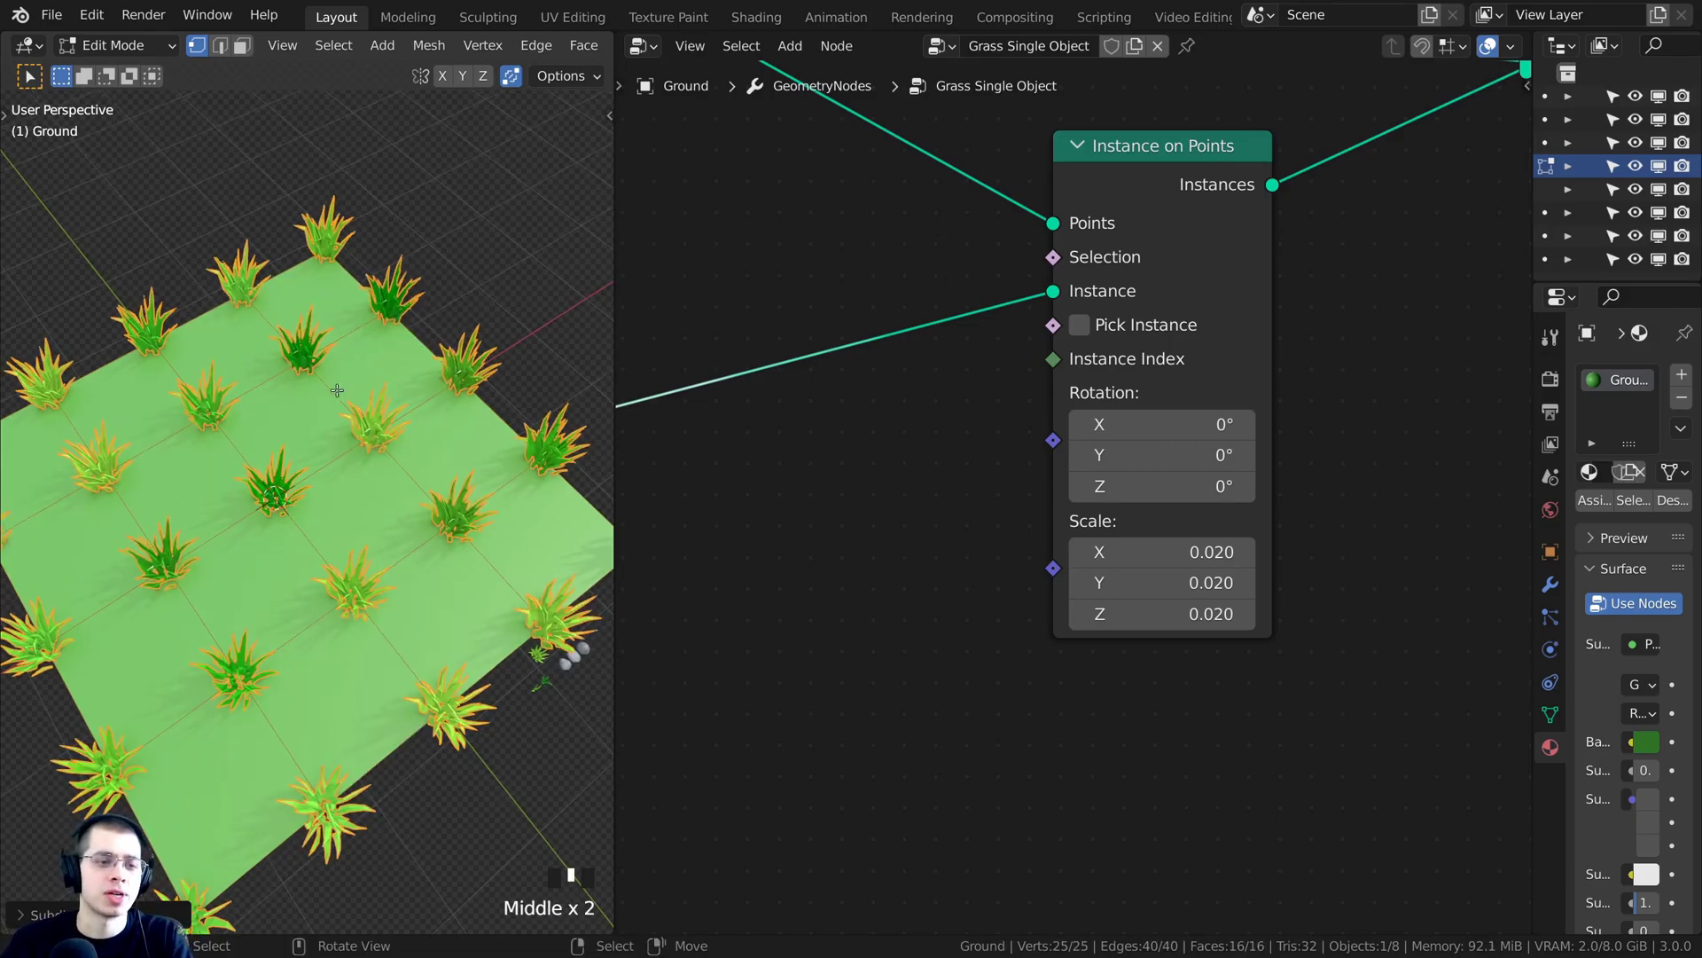
Undo both subdivisions of the Ground plane and return to Object Mode
scroll(354, 381, up, 3)
key(ctrl+z)
key(ctrl+z)
middle_drag(403, 339, 292, 532)
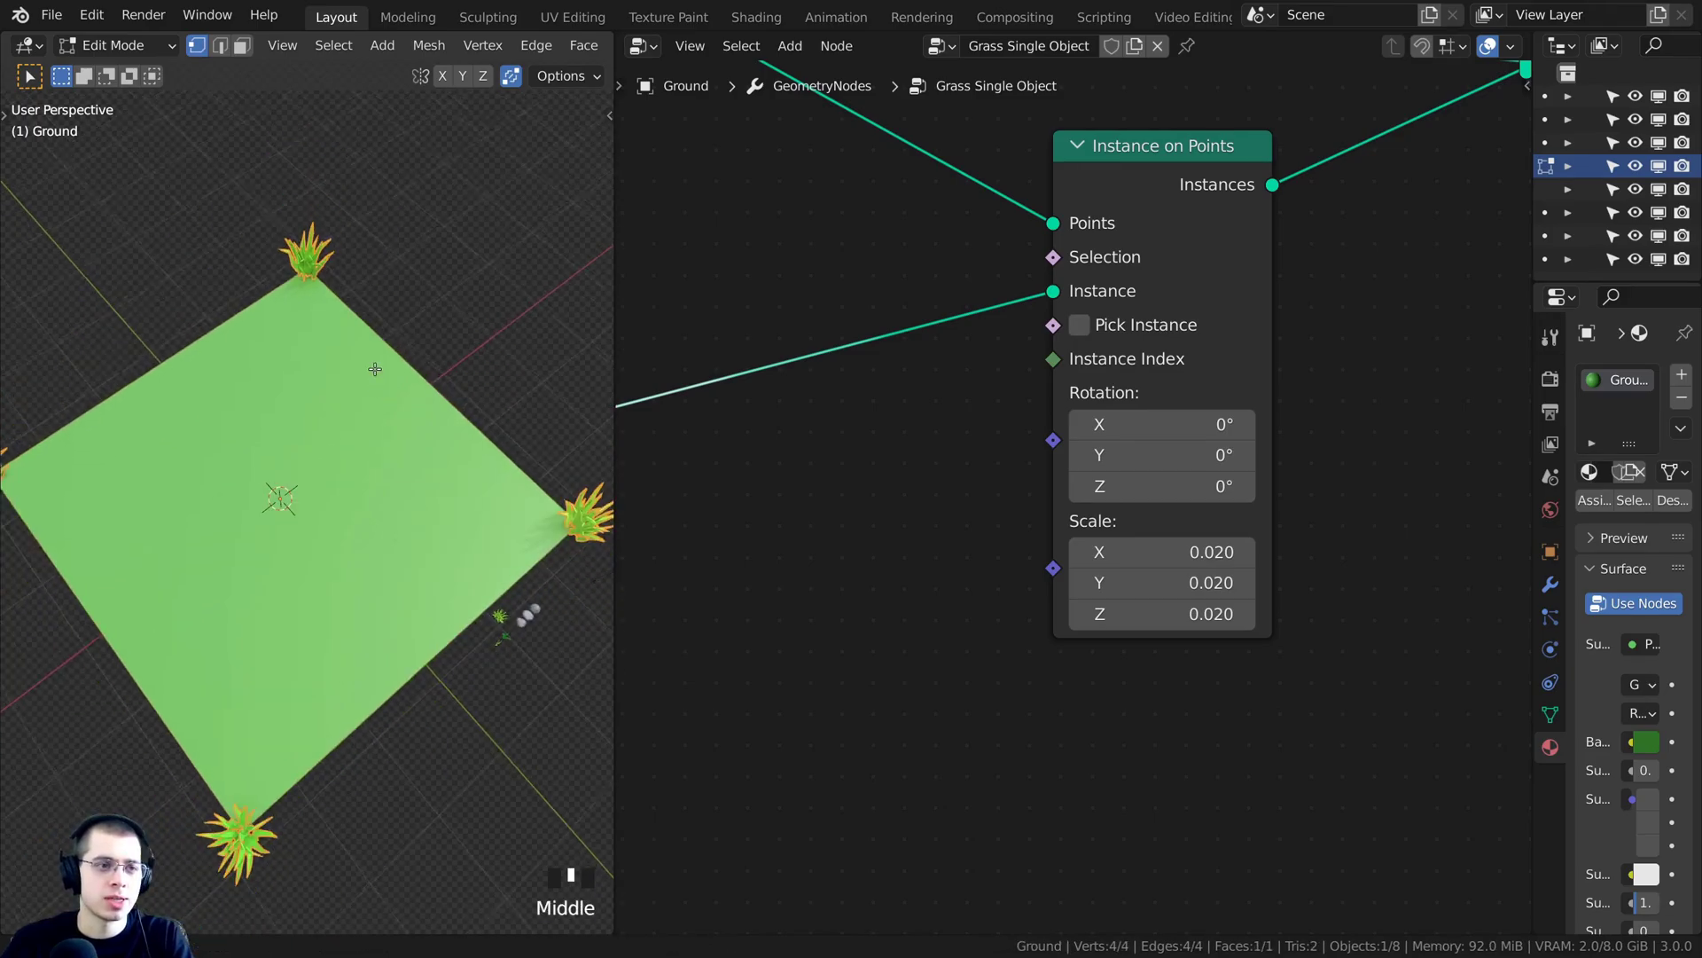
key(Tab)
middle_drag(289, 704, 285, 484)
Insert a Distribute Points on Faces node on the link between Group Input and Instance on Points
scroll(892, 433, down, 4)
middle_drag(911, 424, 1030, 456)
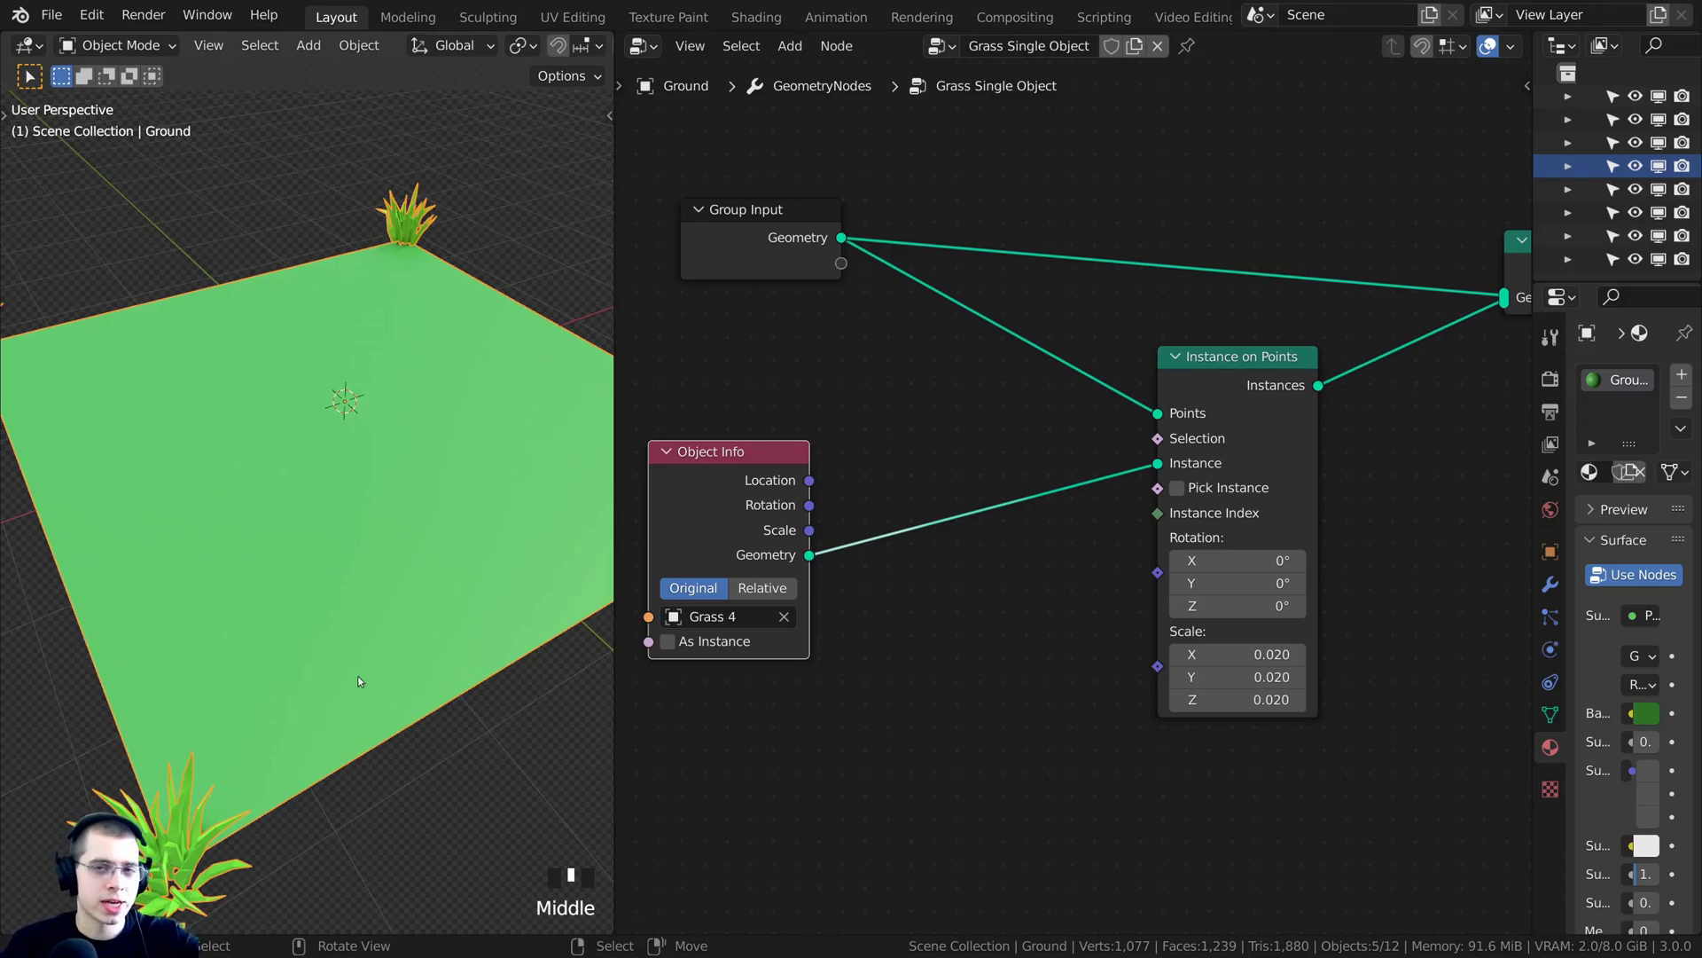
middle_drag(869, 414, 860, 391)
scroll(876, 399, up, 2)
scroll(922, 345, down, 1)
middle_drag(931, 337, 918, 348)
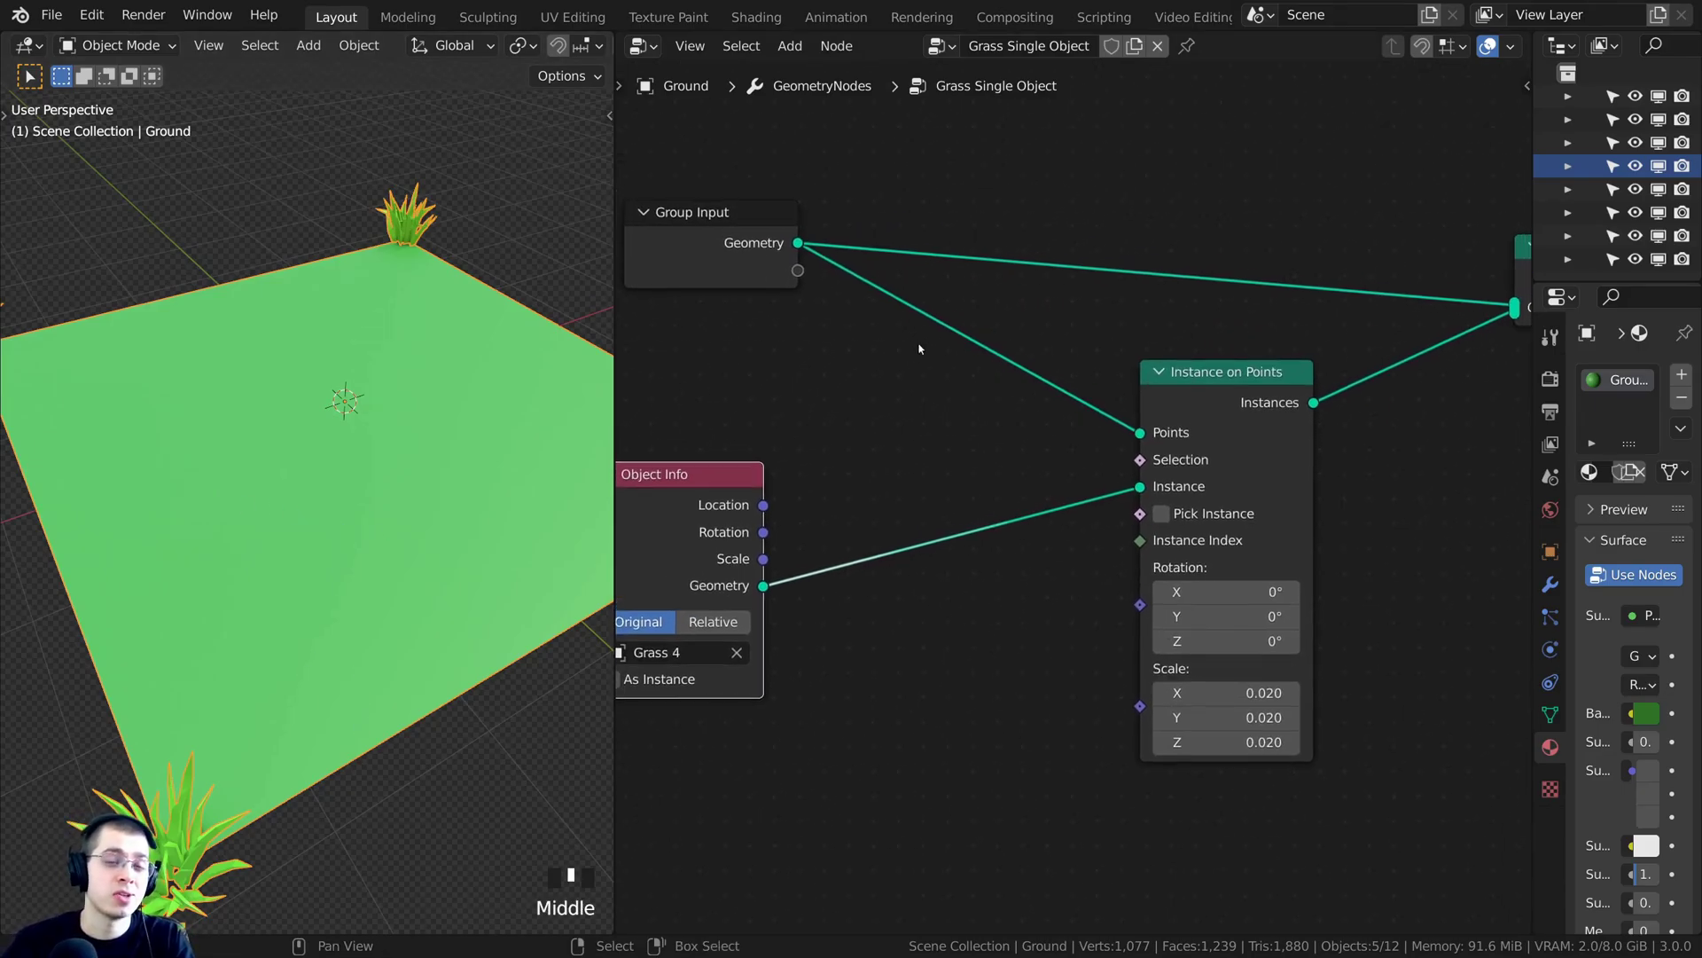
key(shift+a)
click(905, 272)
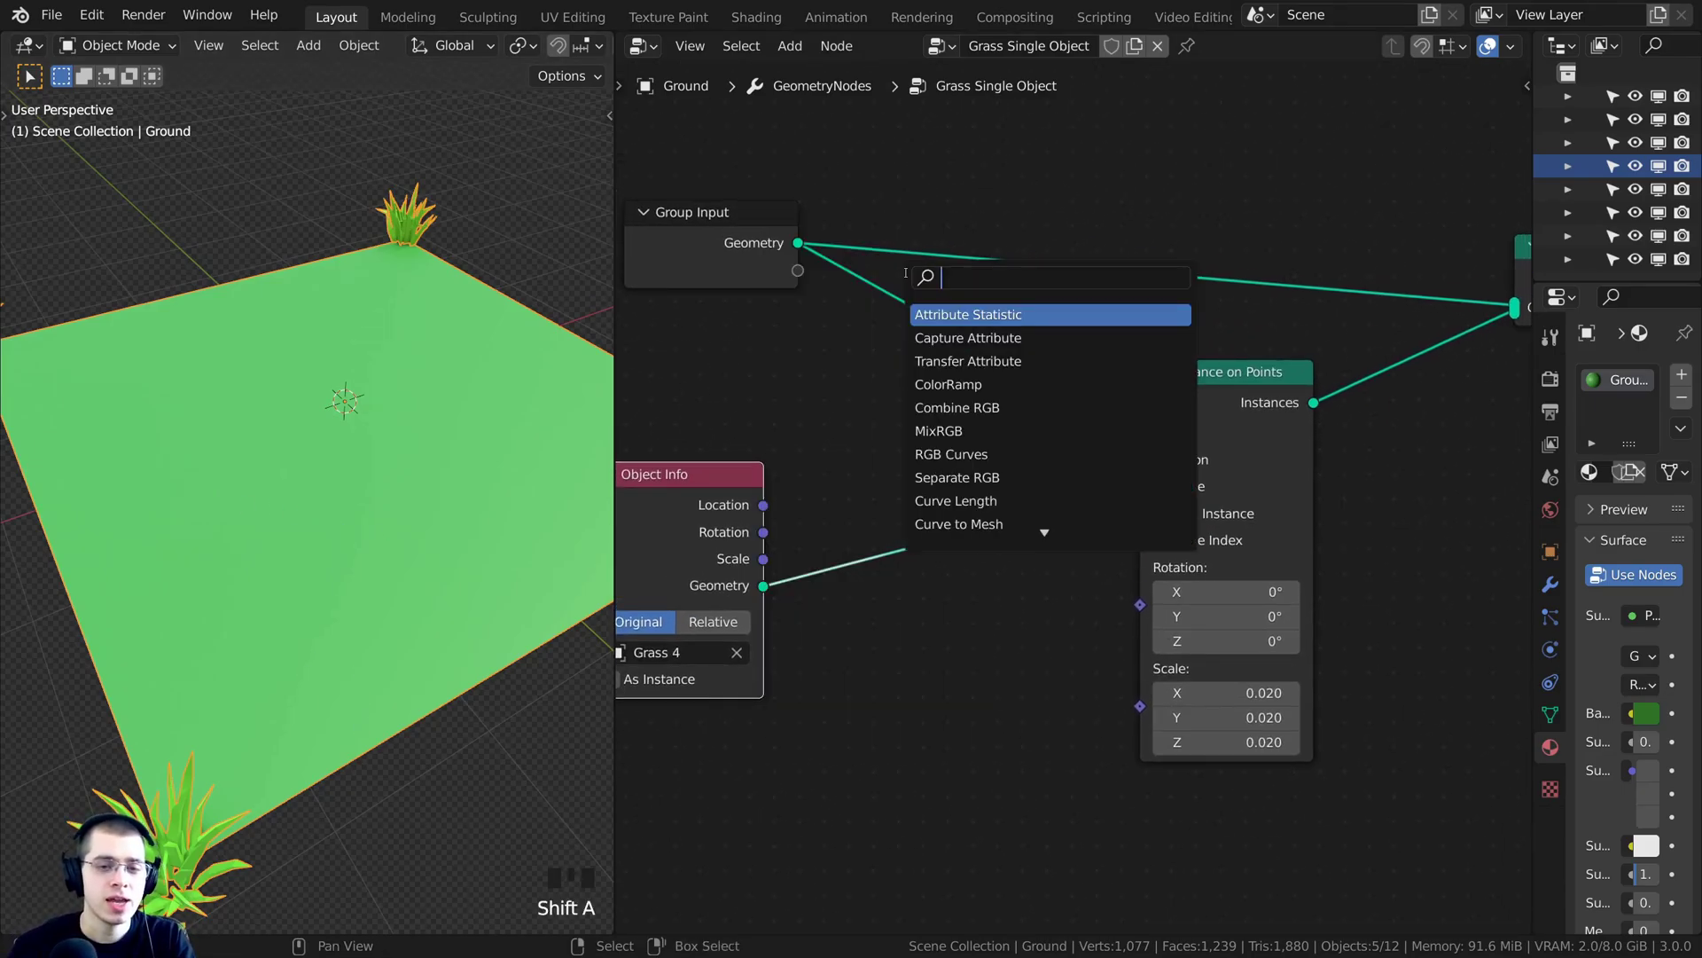
text(dis)
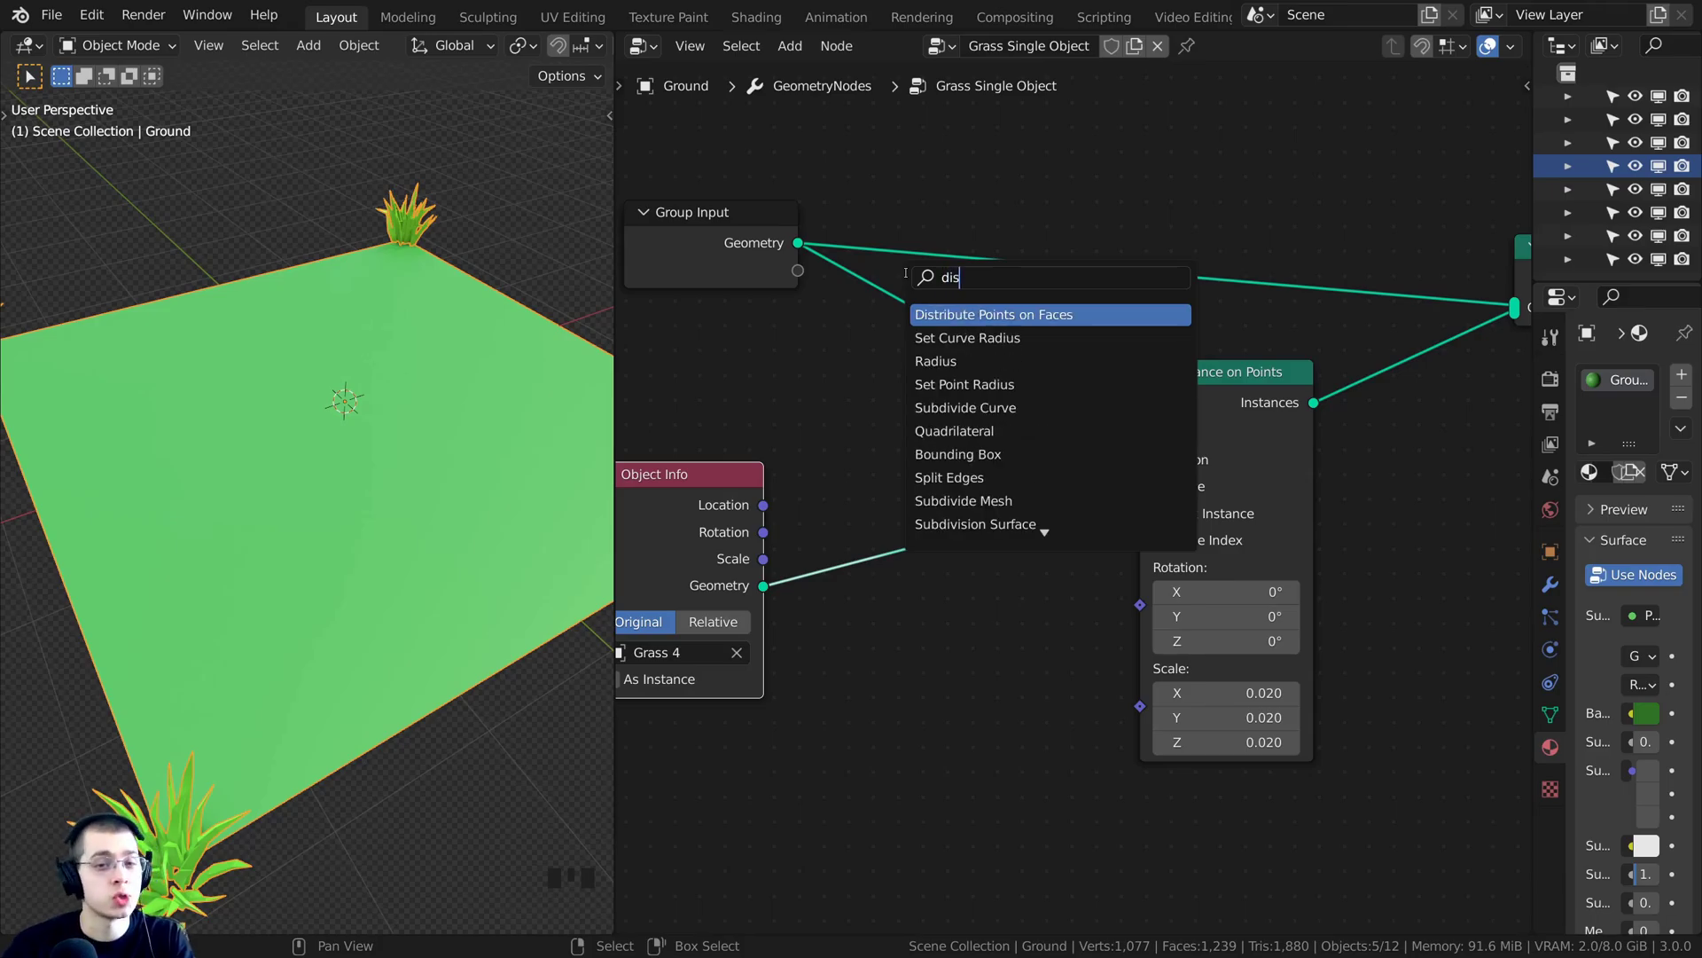
click(982, 314)
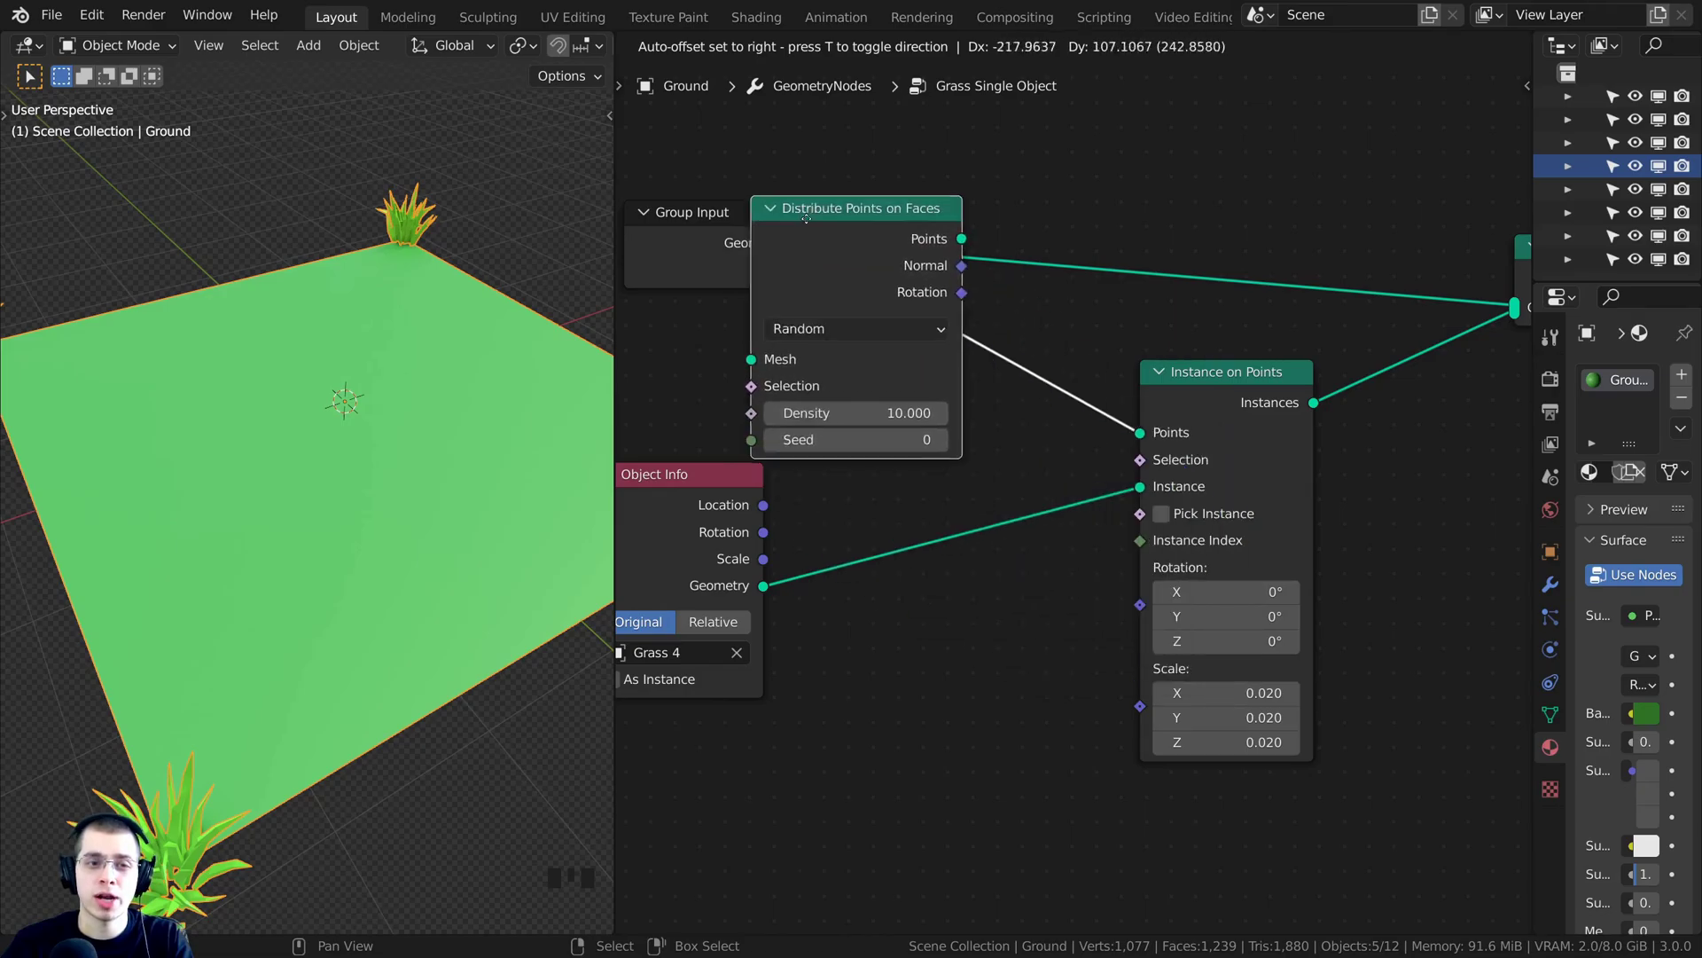
click(956, 367)
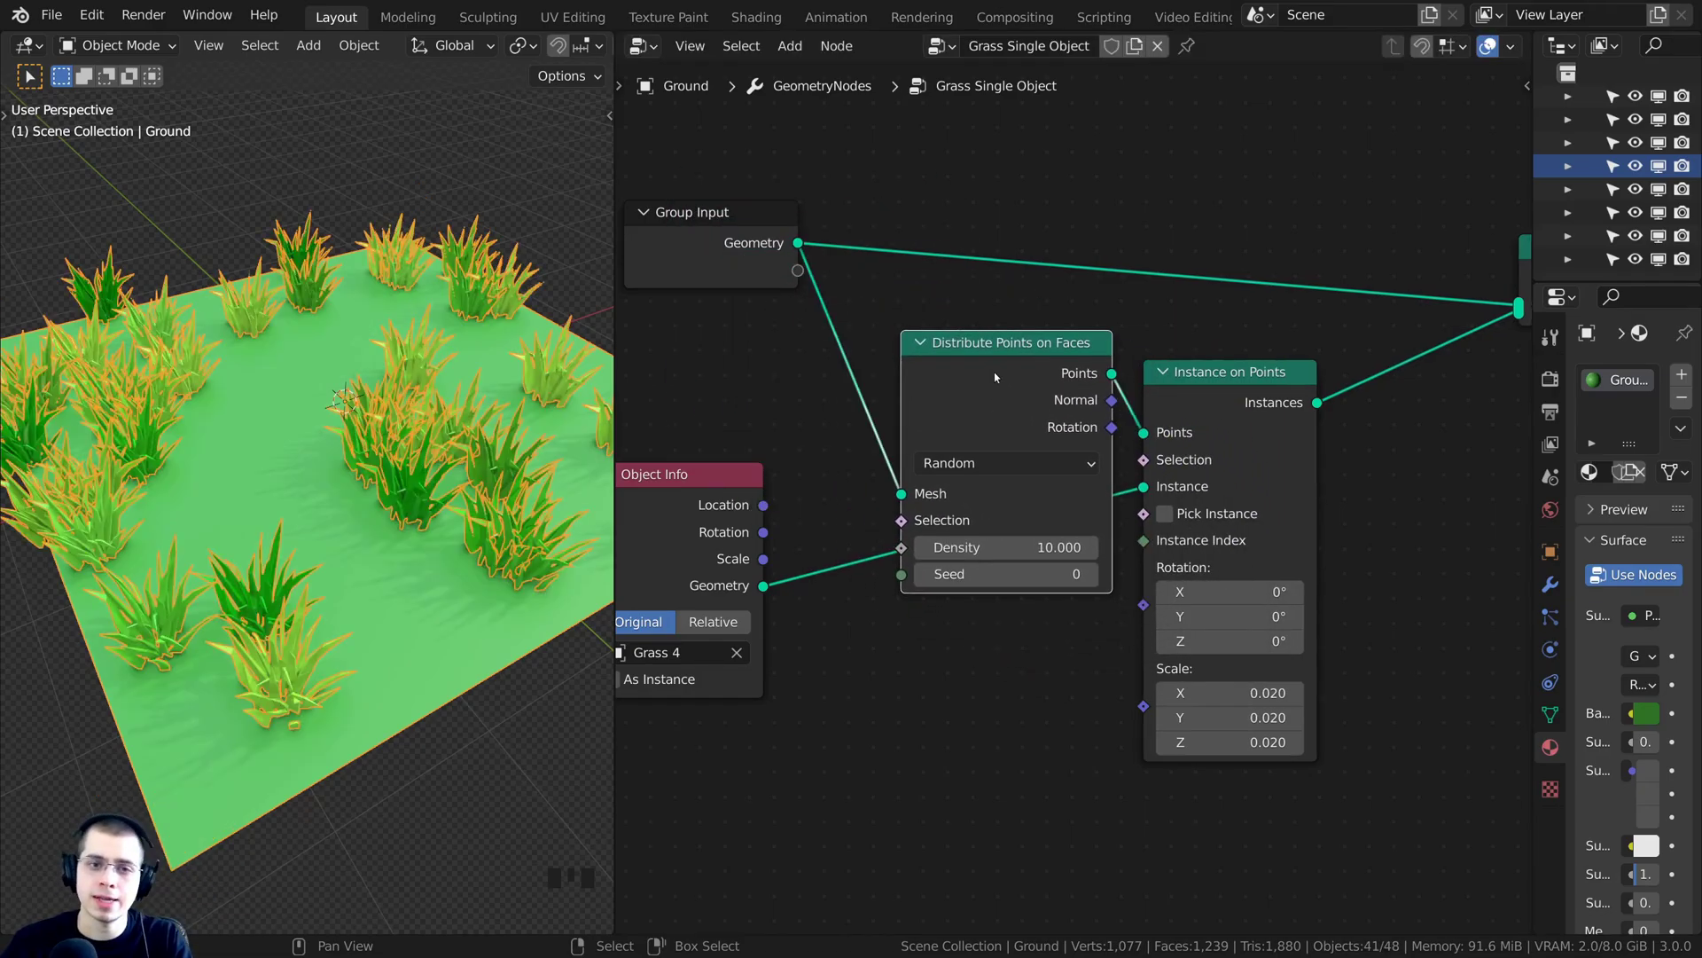
Space out the Distribute Points on Faces and Object Info nodes so their links are clear
drag(1005, 380, 988, 308)
drag(696, 483, 679, 672)
scroll(798, 497, up, 1)
drag(876, 294, 828, 323)
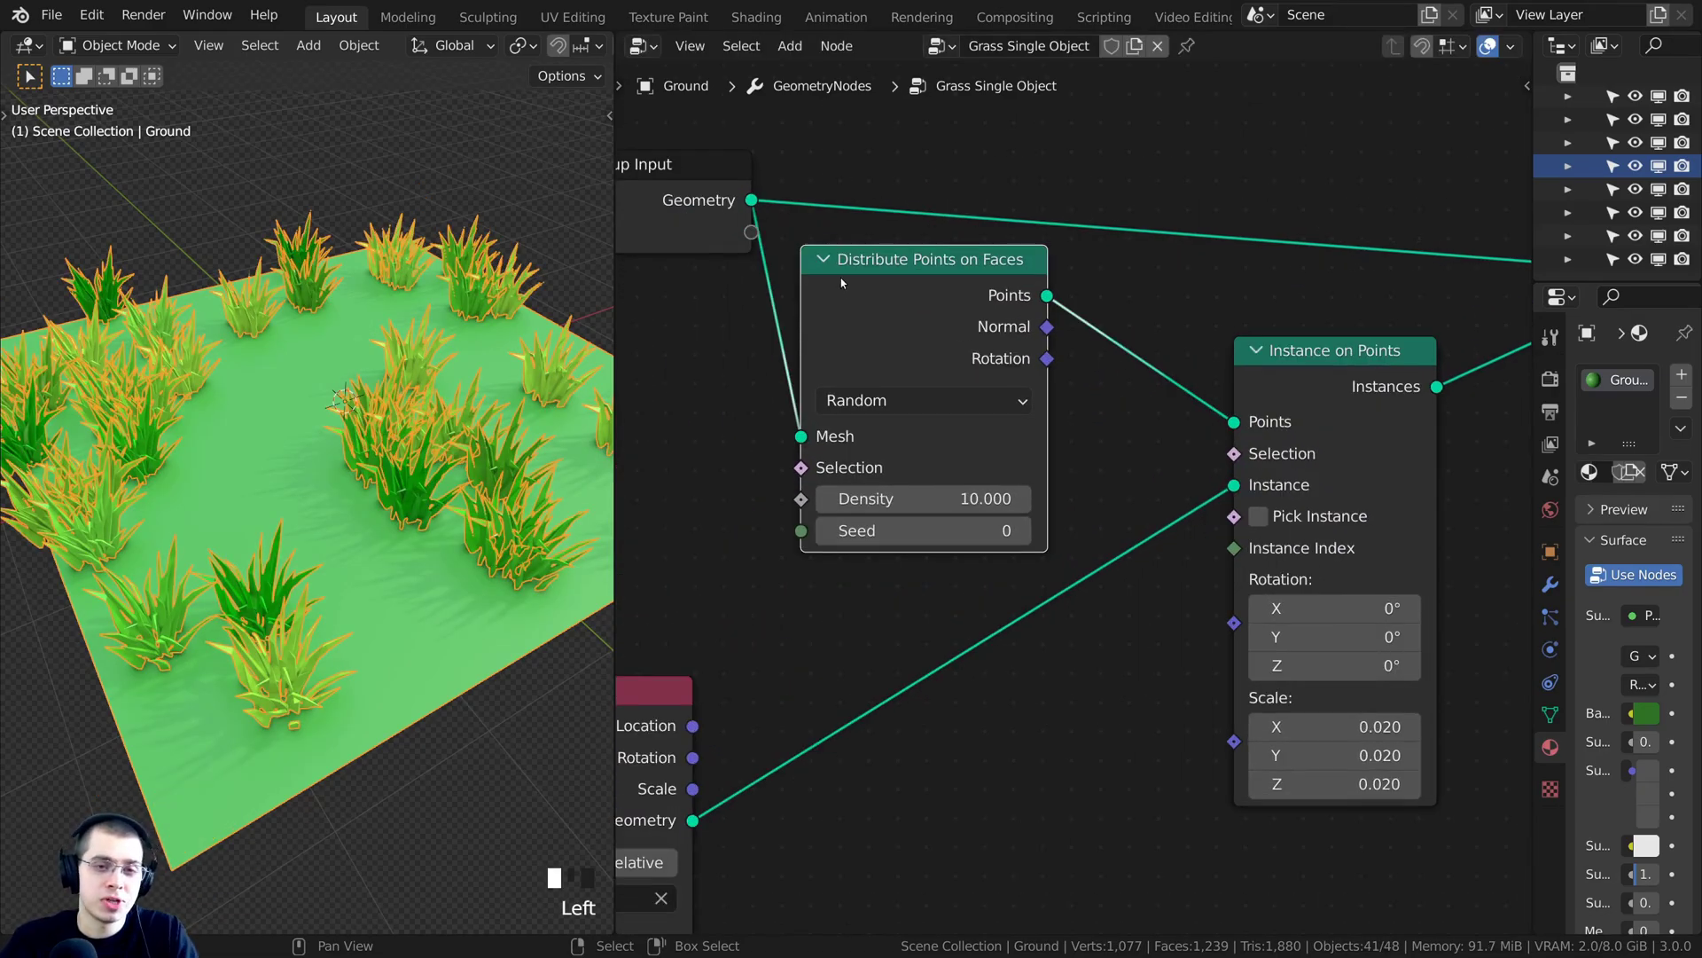
drag(980, 268, 988, 267)
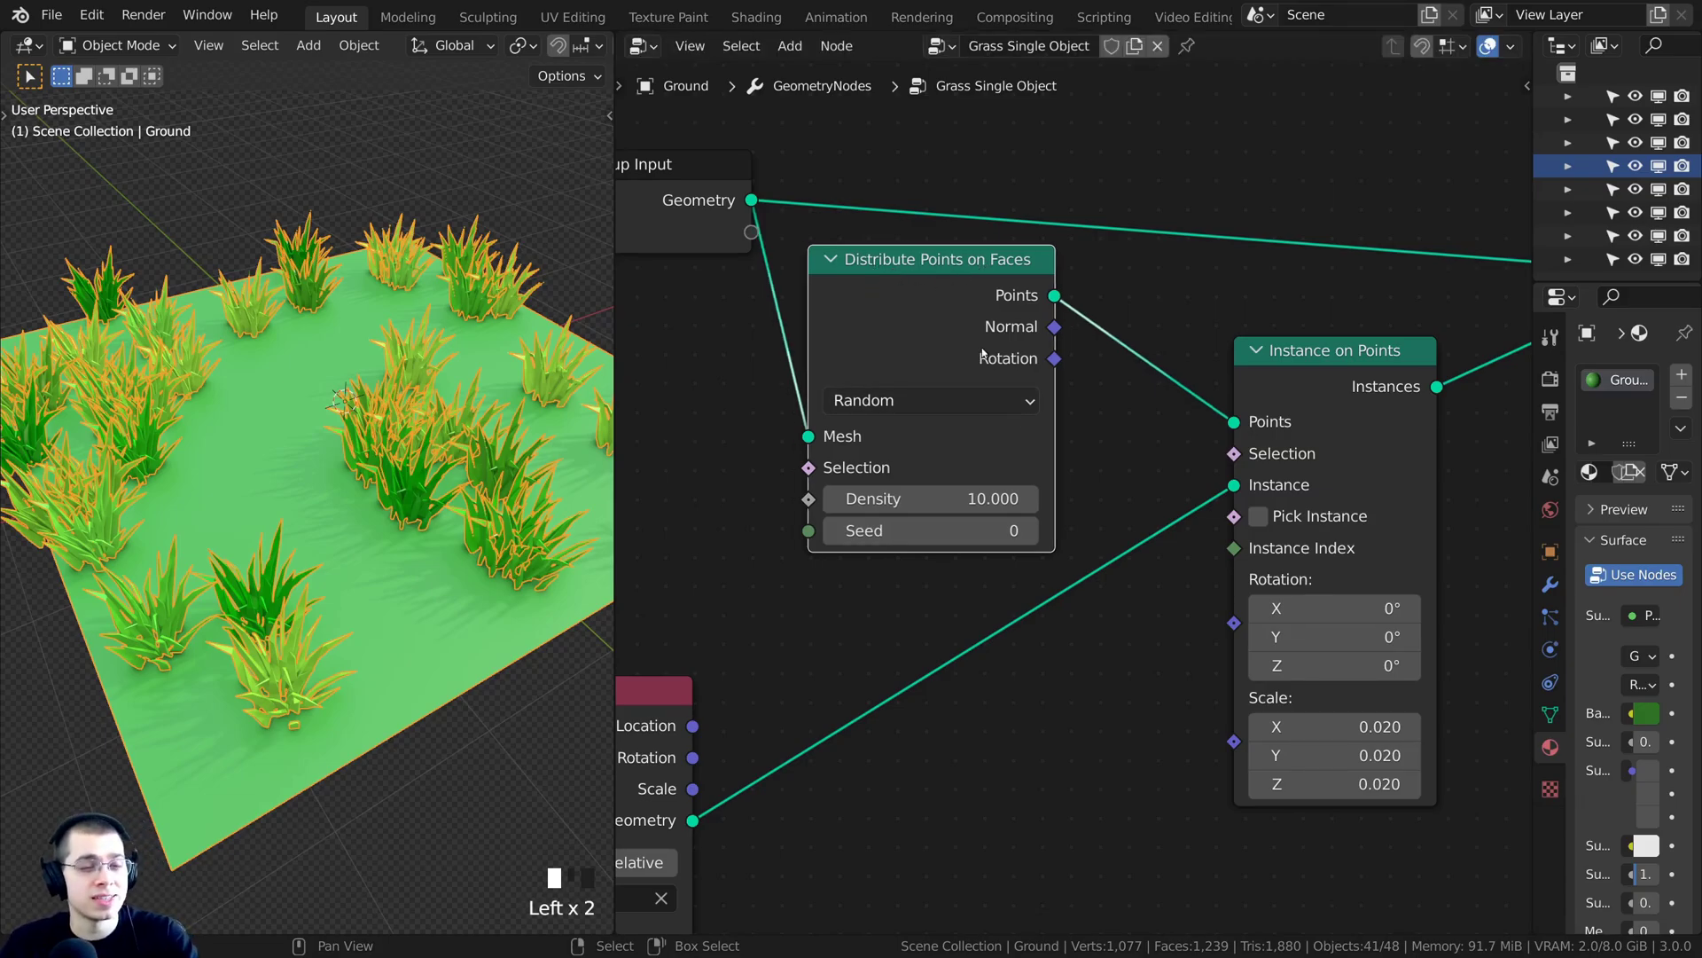
Deselect the Ground plane and examine how the grass is scattered across it
key(alt+a)
scroll(414, 402, down, 2)
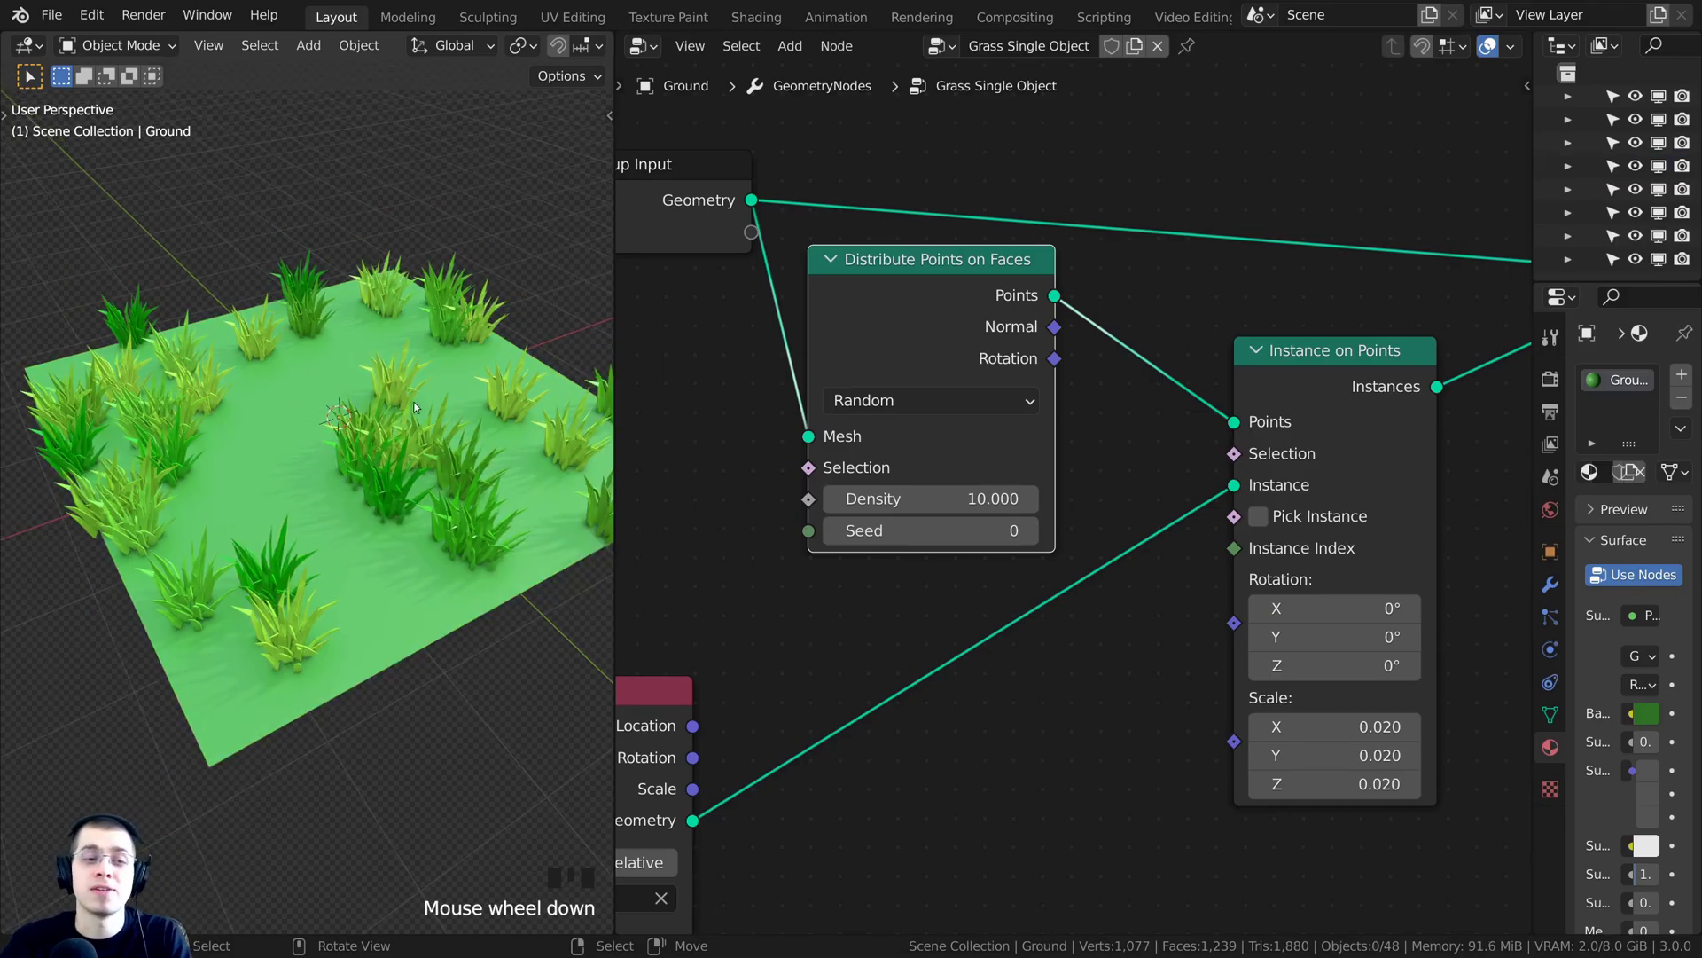
shift+middle_drag(413, 402, 424, 429)
middle_drag(842, 499, 985, 482)
scroll(985, 482, down, 1)
middle_drag(350, 426, 261, 615)
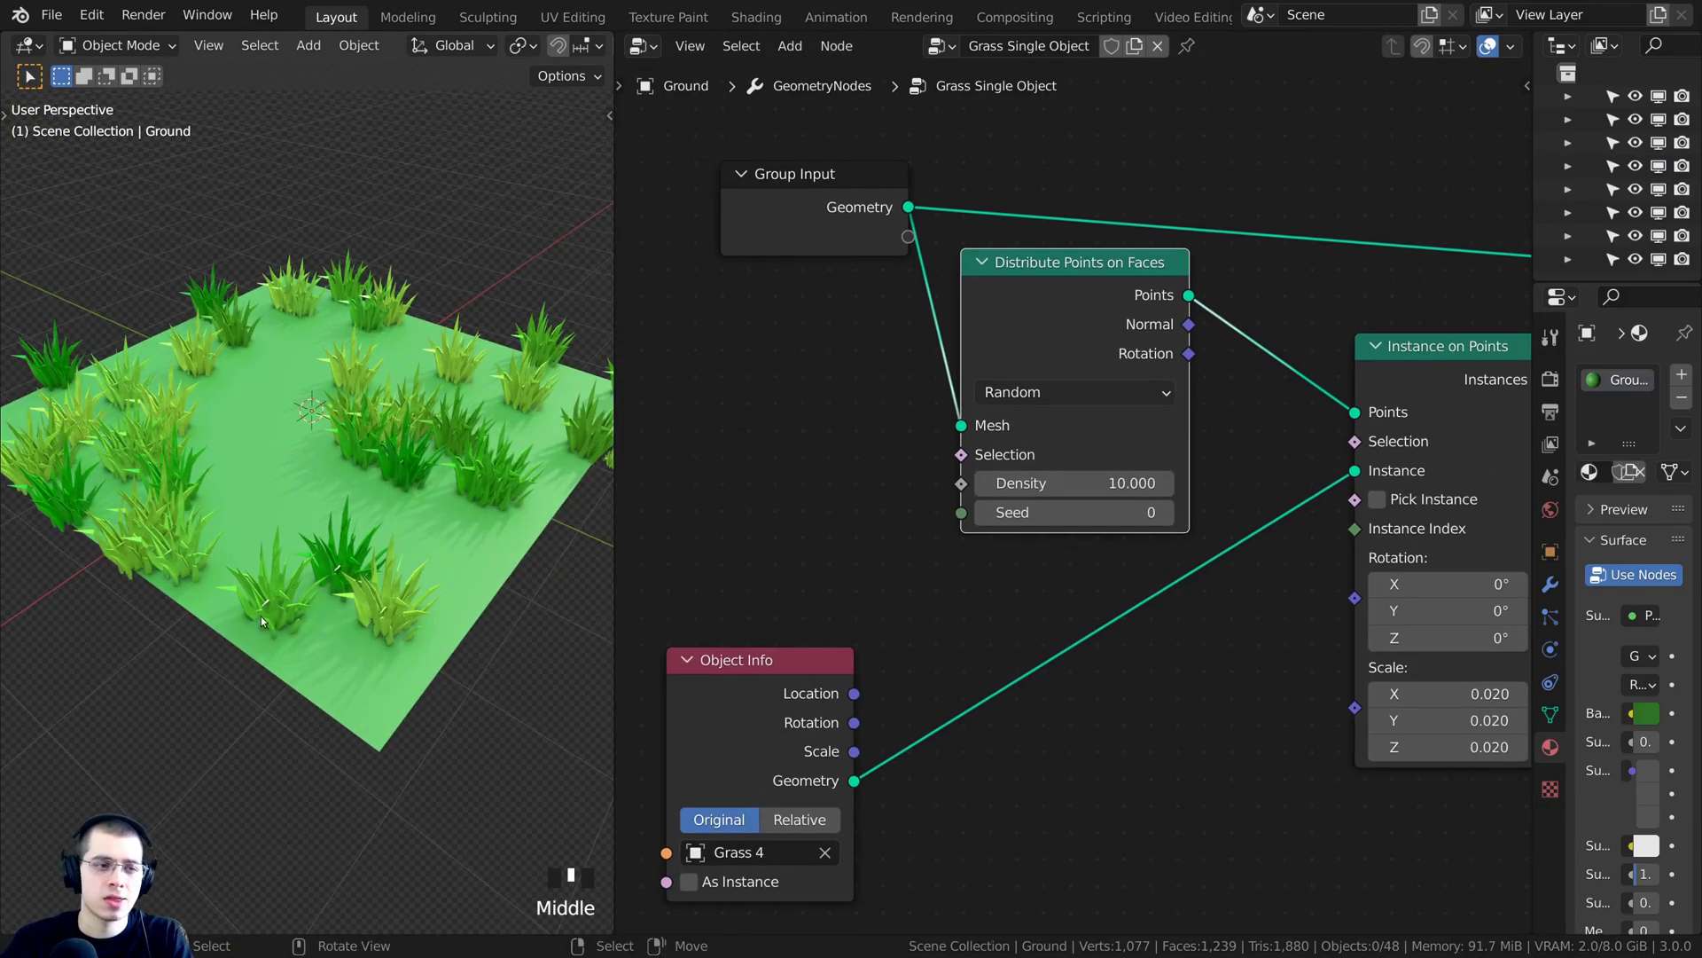
Set the X, Y and Z scale of the Instance on Points node to 0.01
middle_drag(1073, 512, 816, 428)
scroll(1200, 638, up, 1)
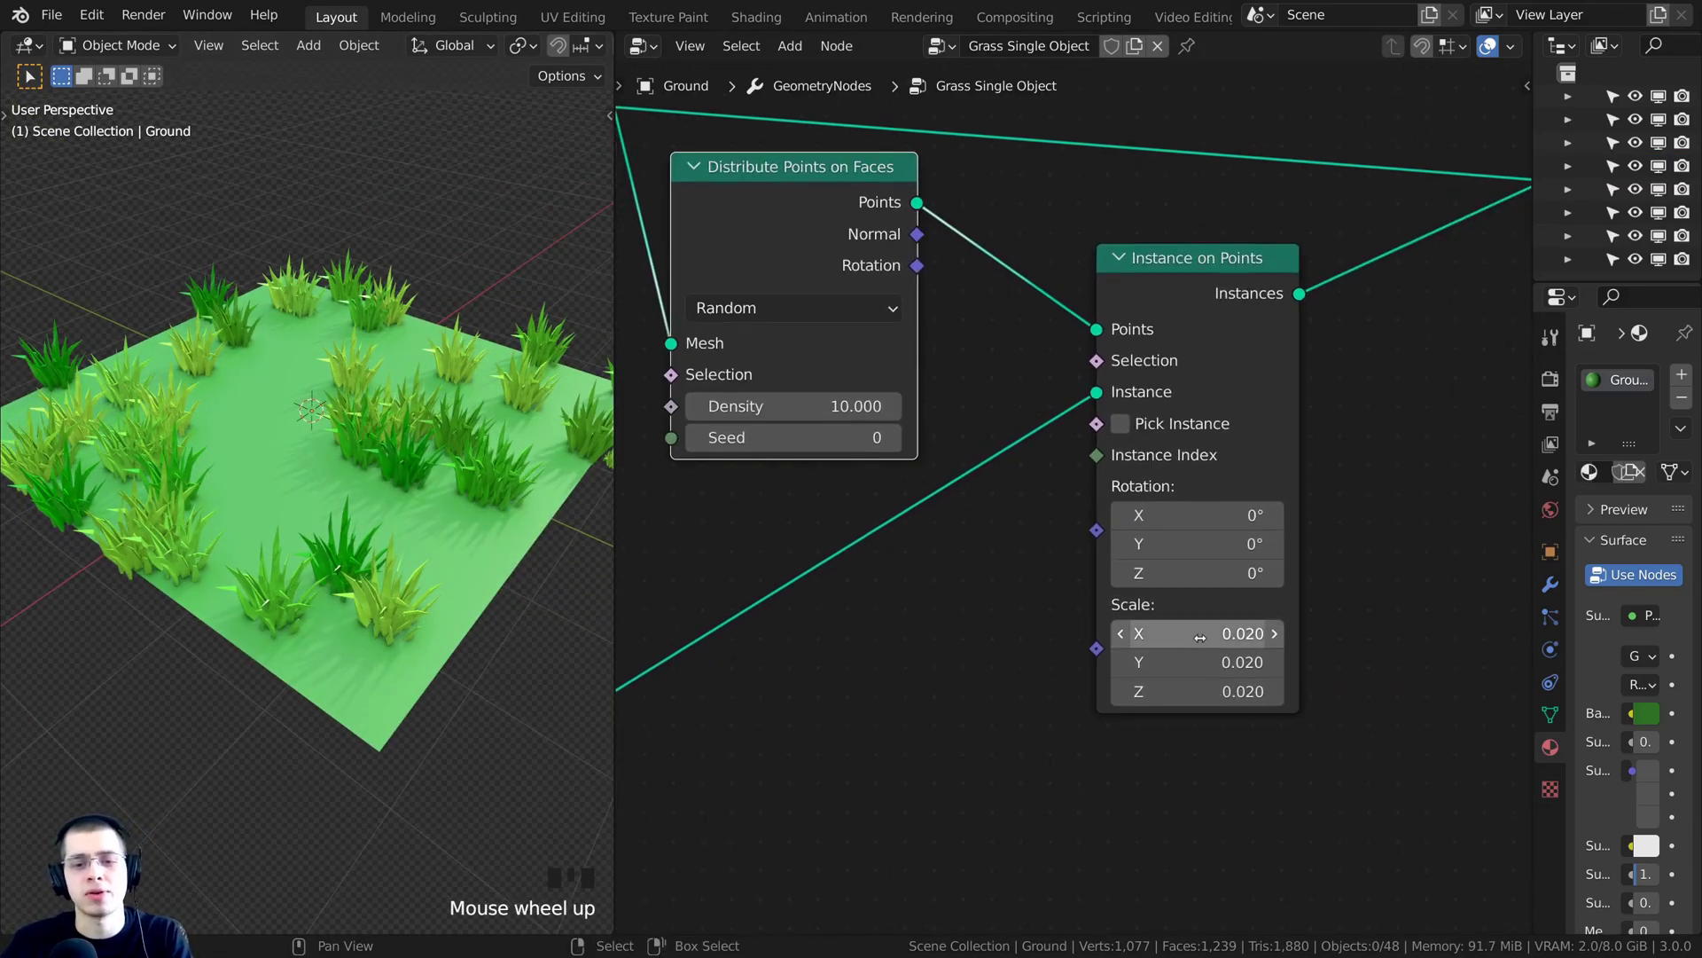
click(1193, 622)
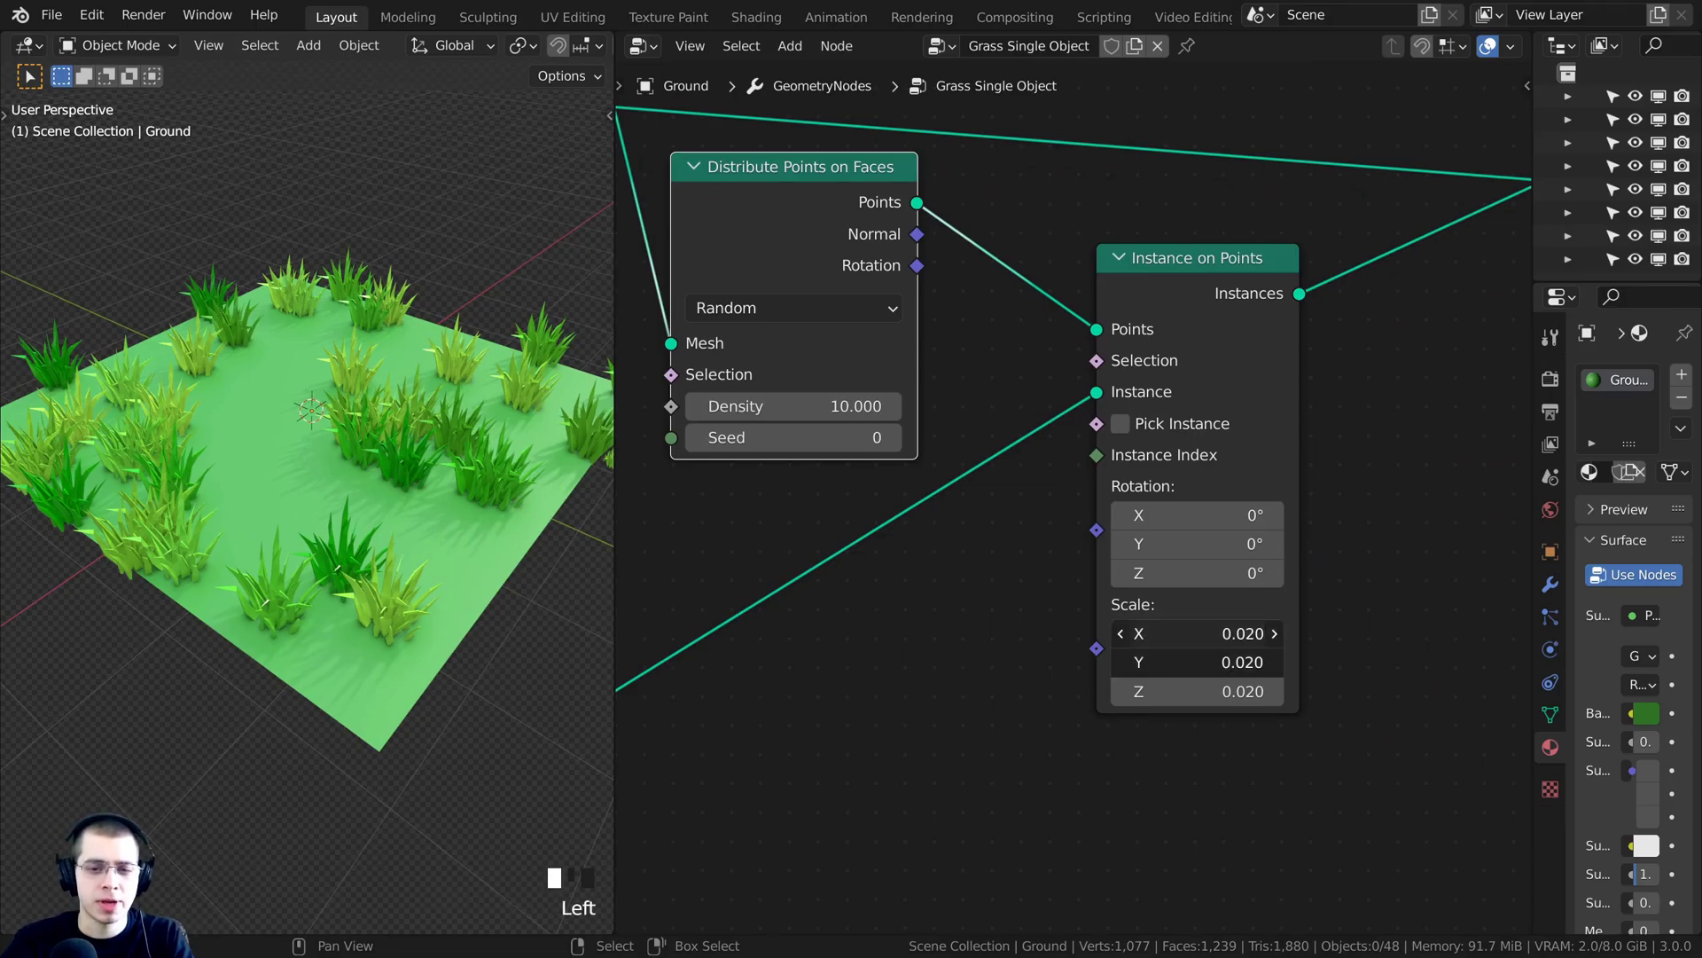
click(1194, 635)
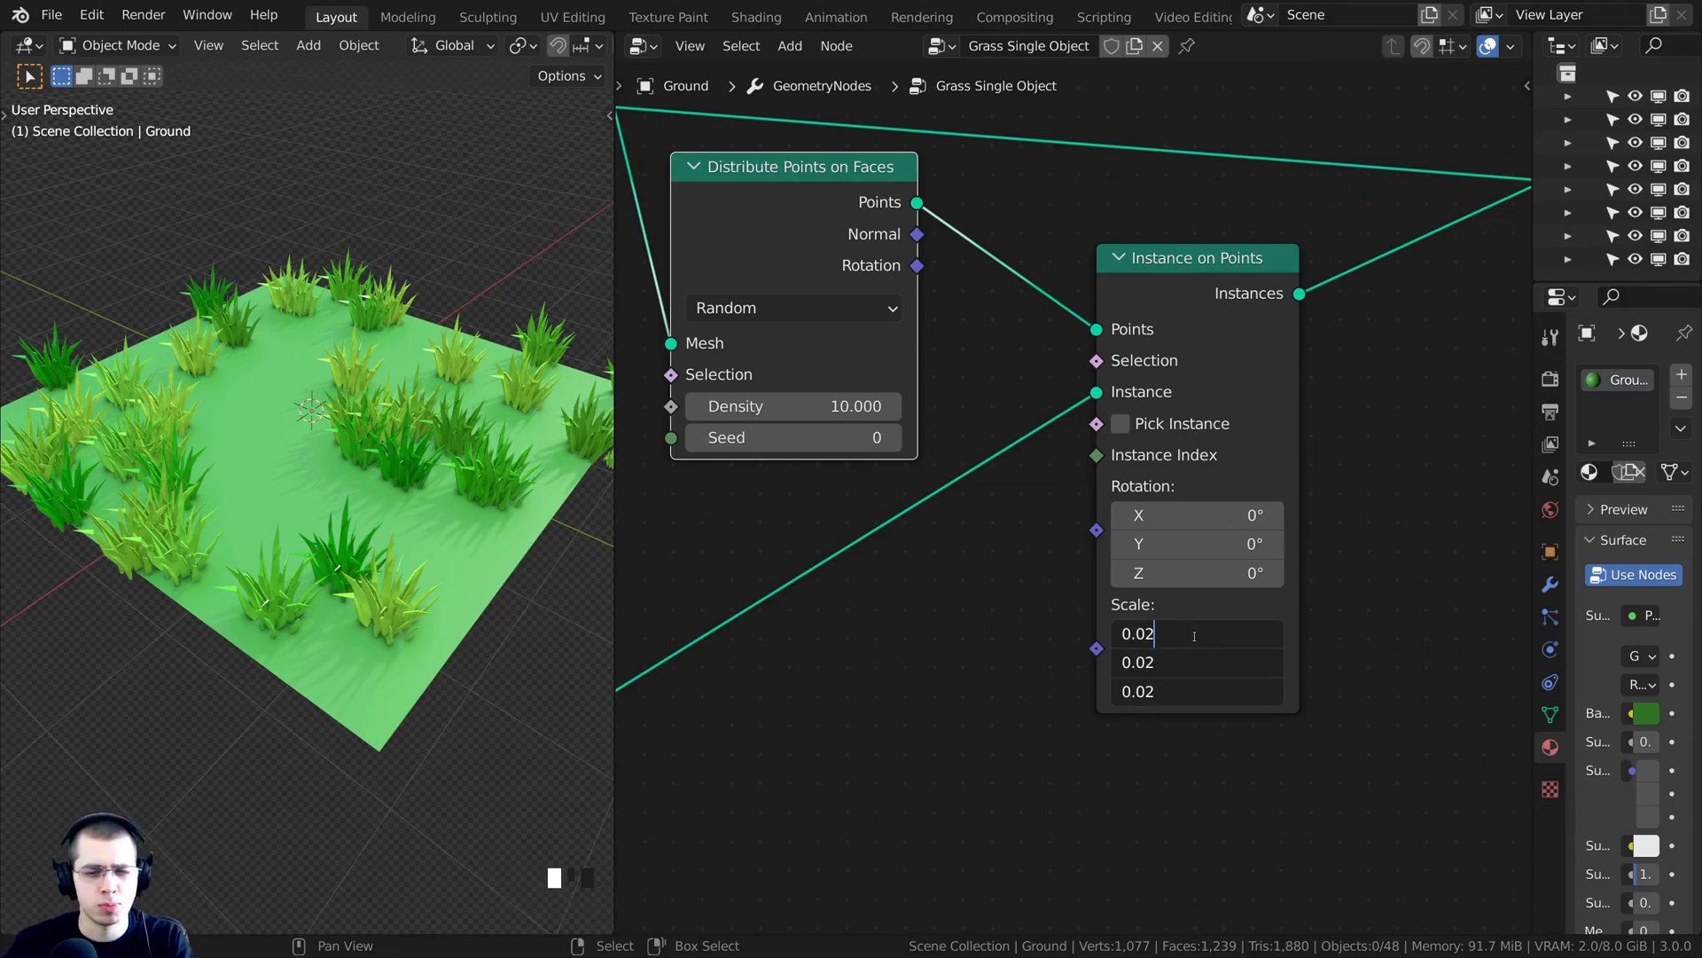
key(BackSpace)
text(1)
key(Return)
middle_drag(390, 483, 352, 497)
Raise the Density of the Distribute Points on Faces node to 91.4
middle_drag(886, 438, 1037, 548)
scroll(895, 438, down, 1)
drag(966, 337, 978, 333)
scroll(978, 425, up, 2)
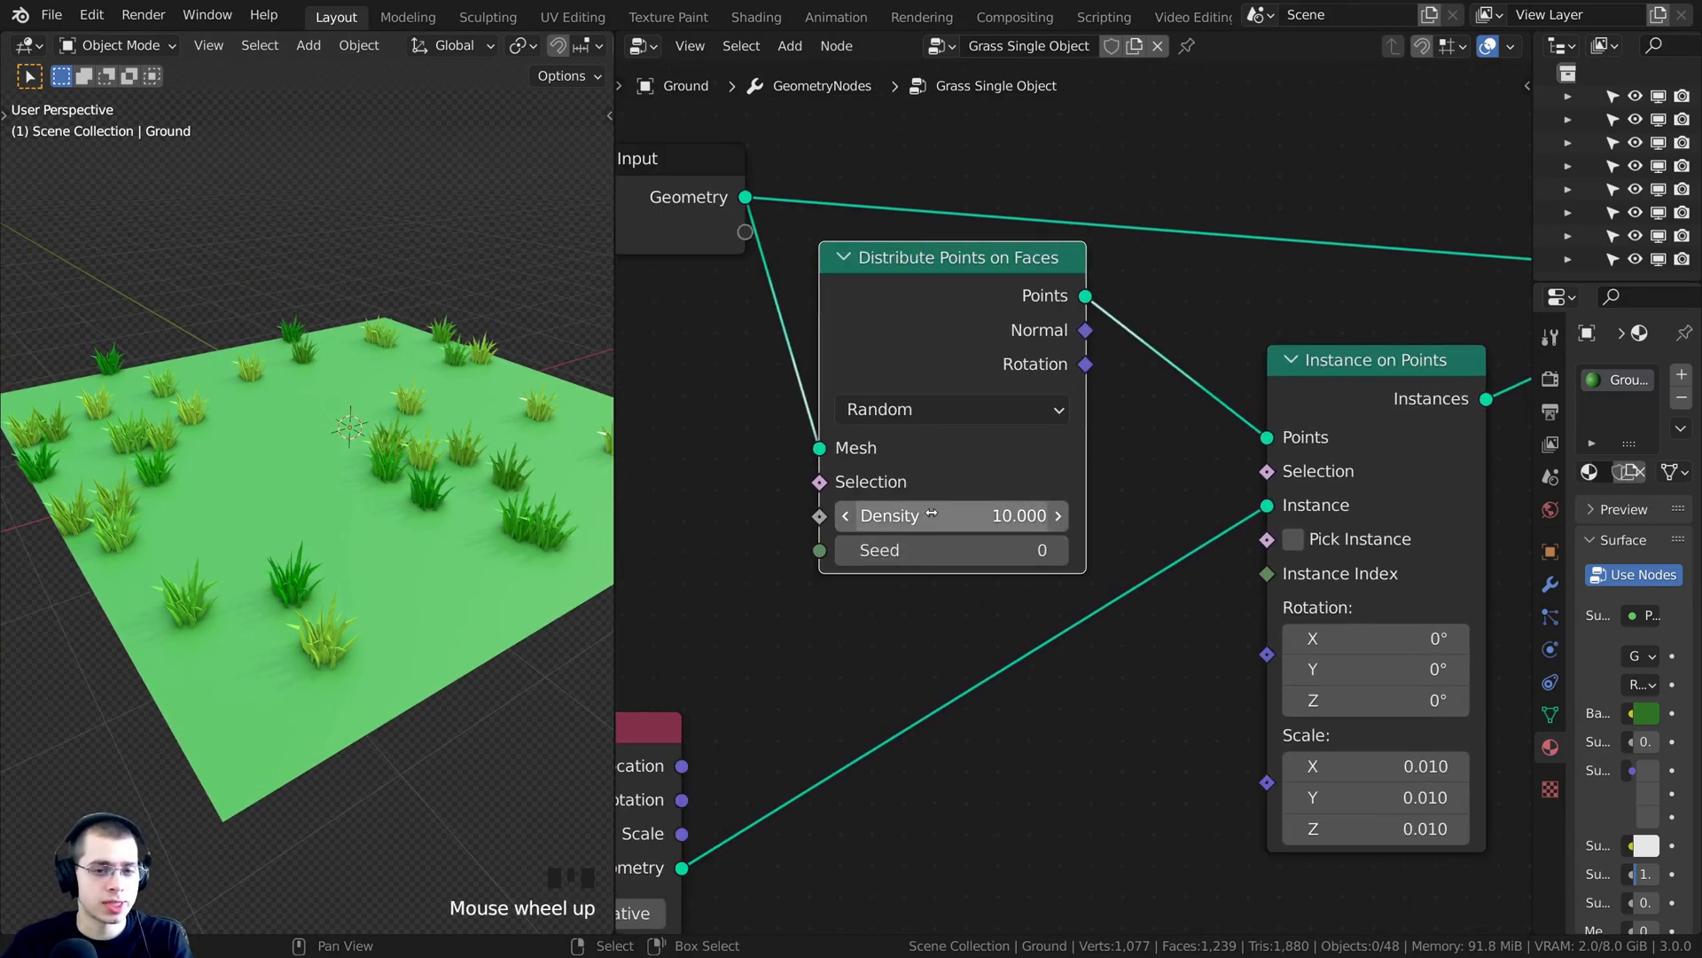
scroll(1020, 479, up, 1)
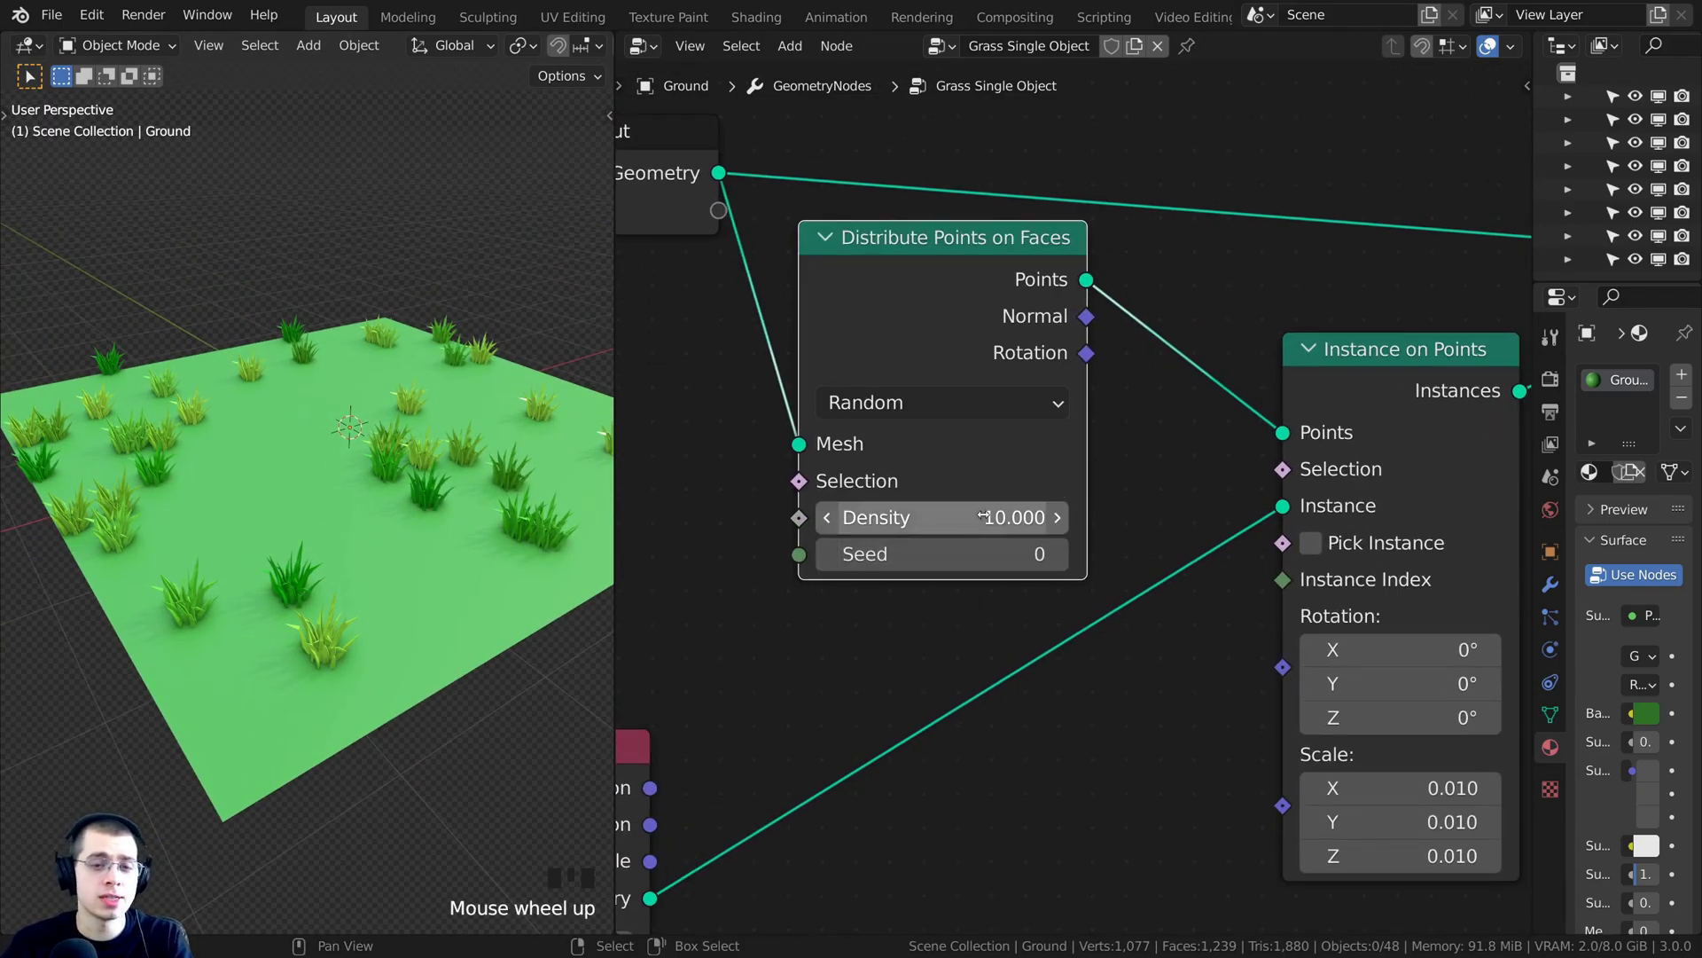
drag(975, 516, 1381, 517)
shift+middle_drag(479, 549, 536, 521)
Try several seeds for the grass distribution and set the Seed to 1
drag(975, 553, 1037, 556)
right_click(972, 556)
right_click(1025, 568)
right_click(1023, 556)
click(1056, 554)
click(1056, 554)
click(1056, 554)
click(993, 555)
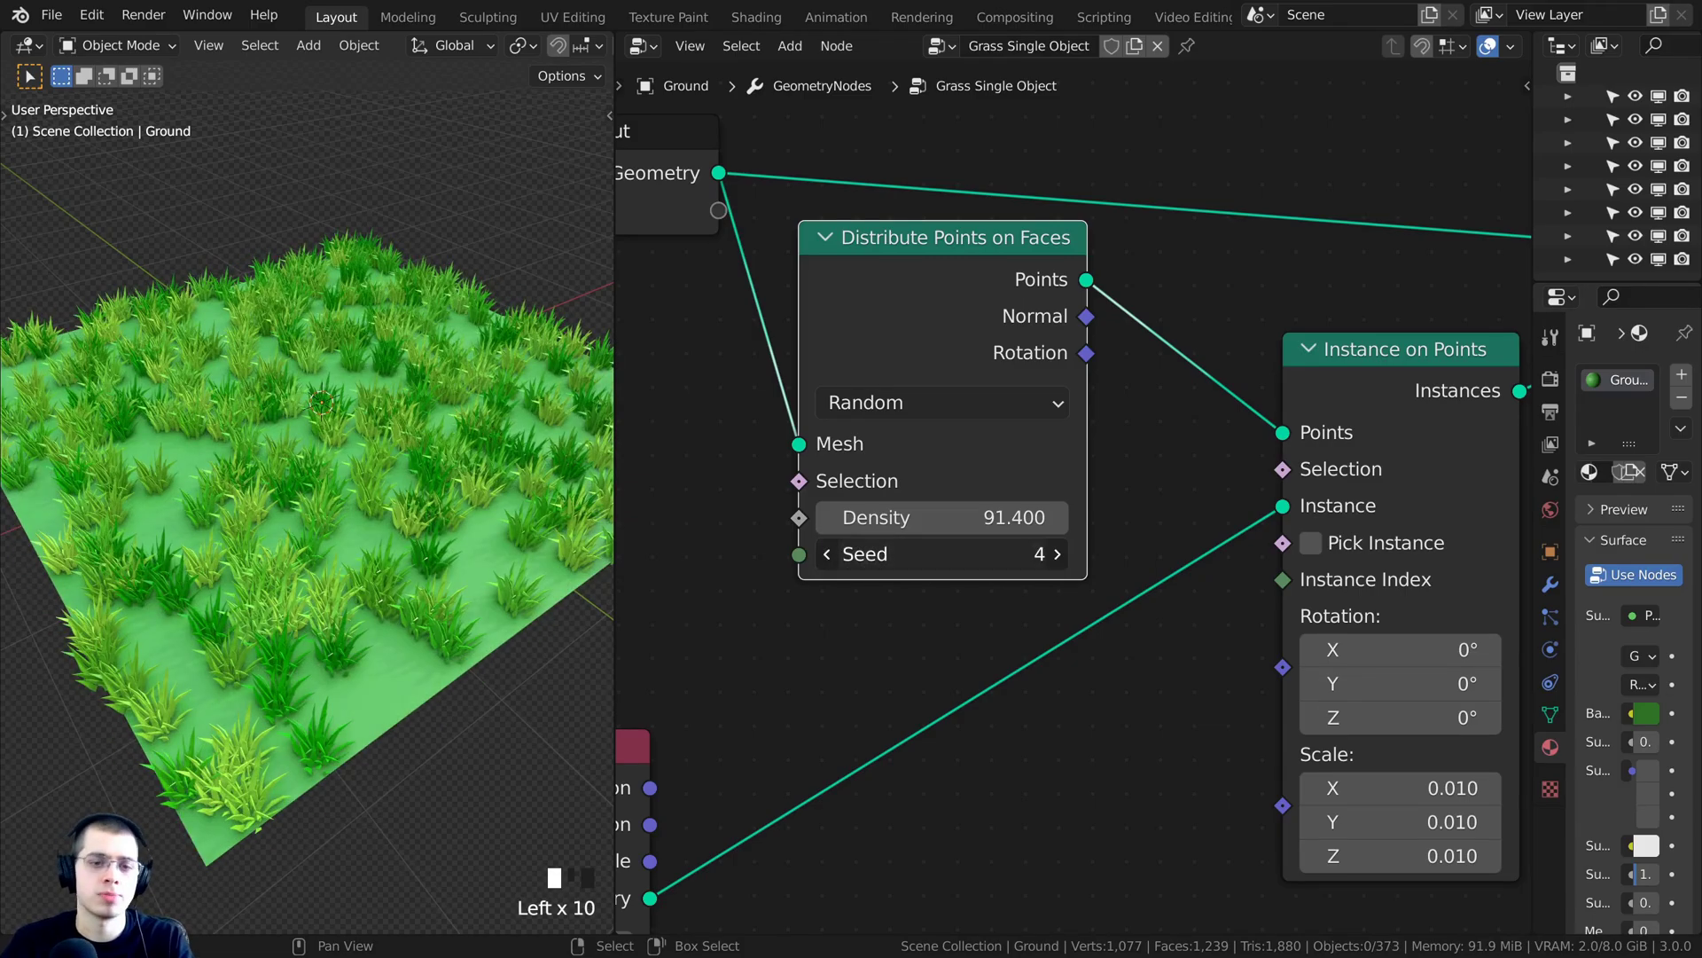
text(1)
key(Return)
middle_drag(466, 544, 351, 550)
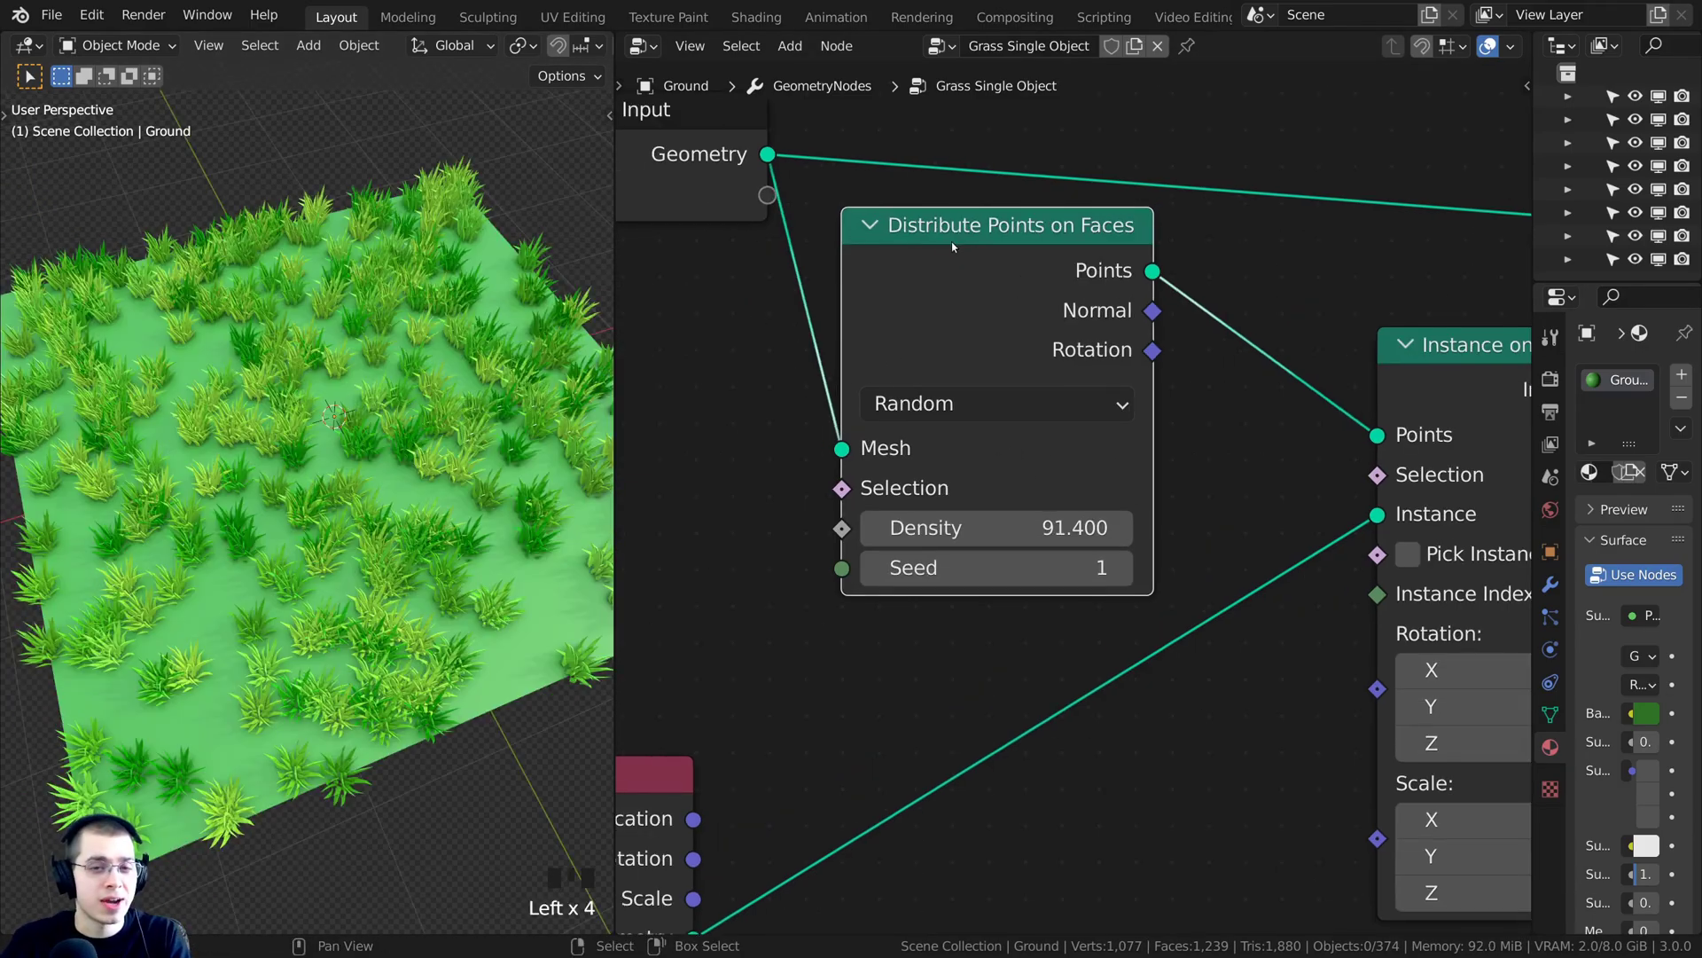
Review the distribution methods of the Distribute Points on Faces node and keep Random
drag(950, 241, 953, 238)
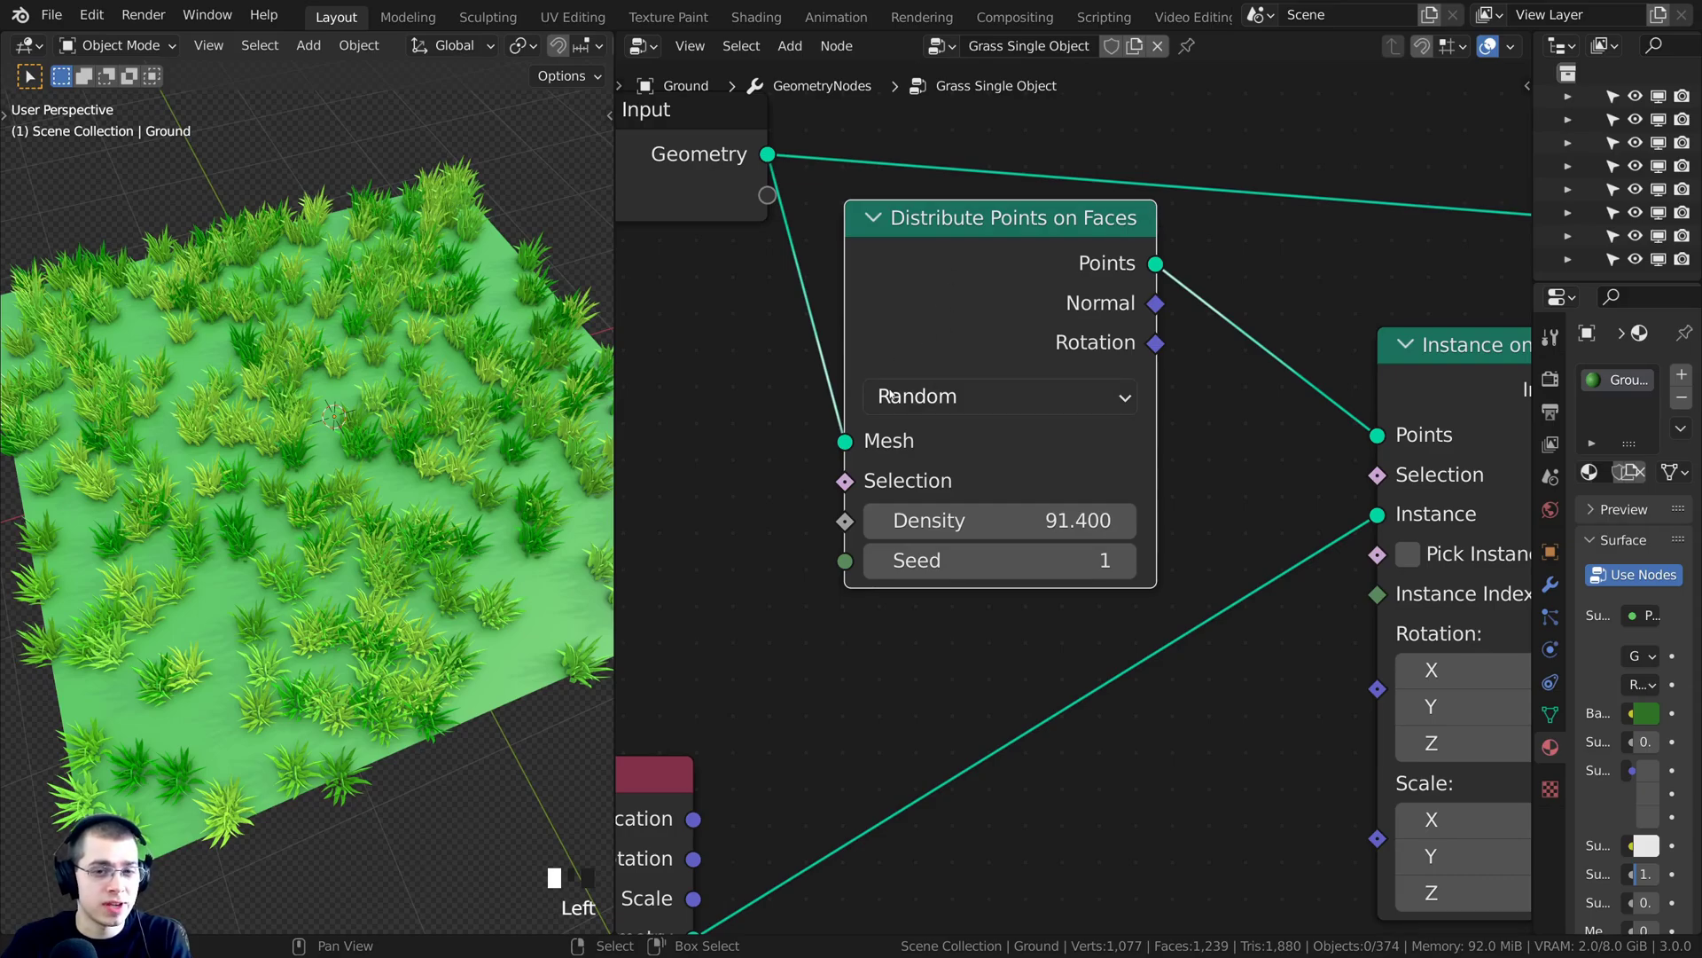
click(922, 397)
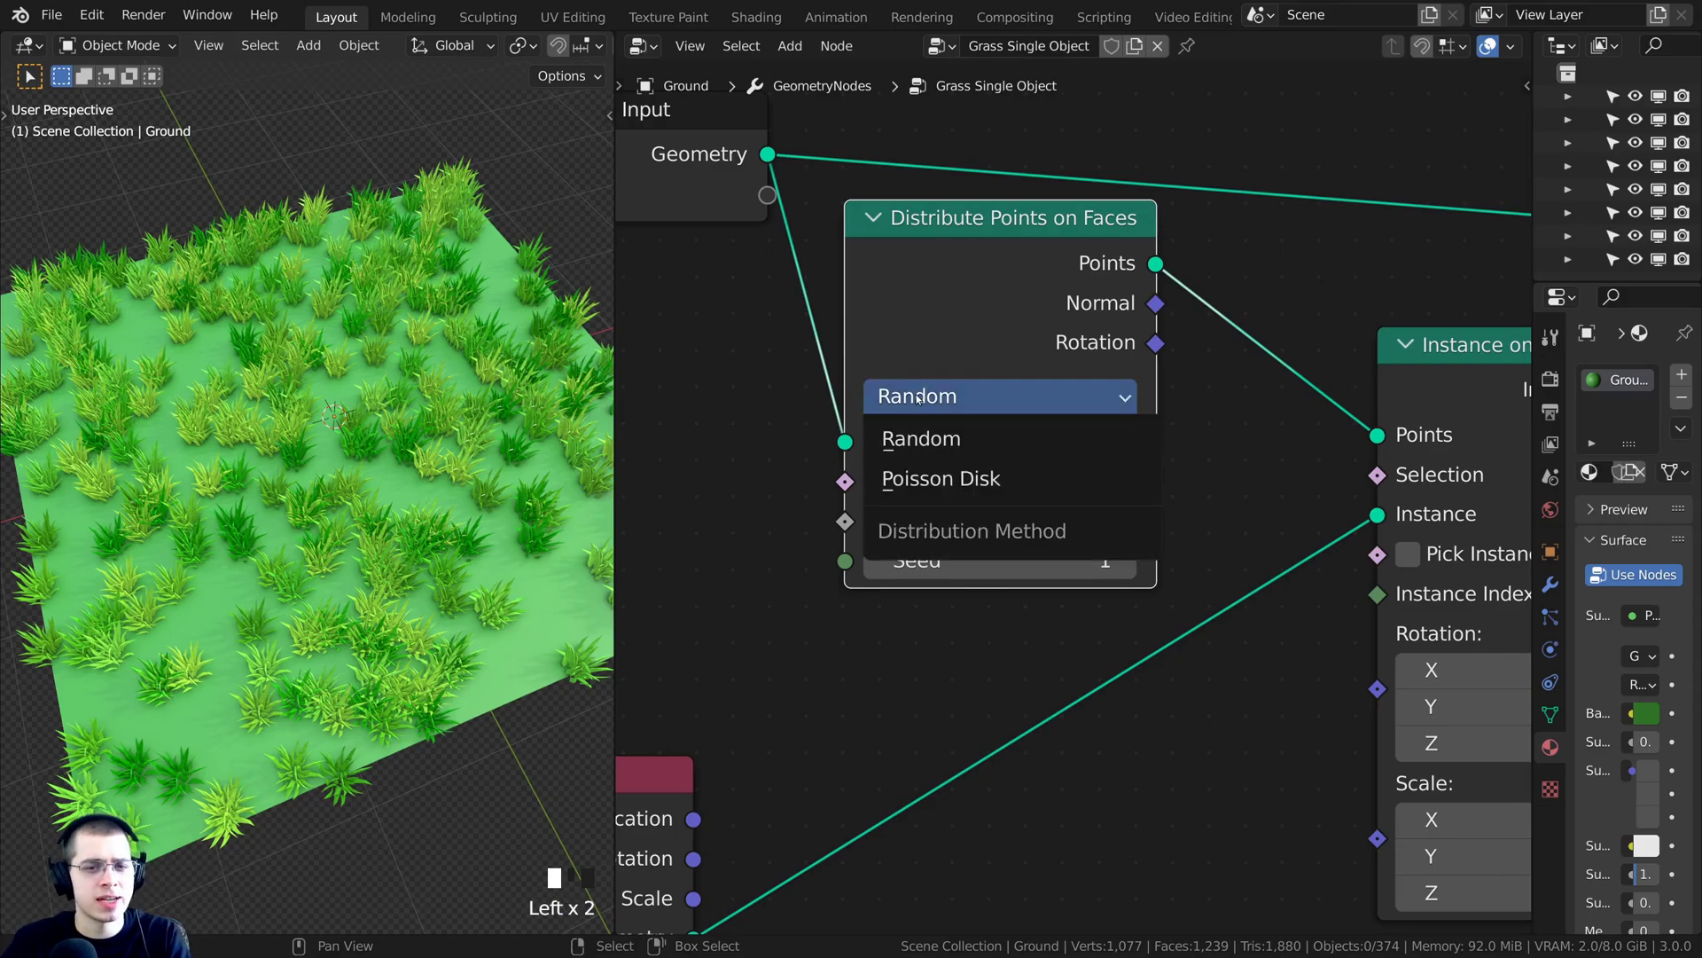
click(938, 438)
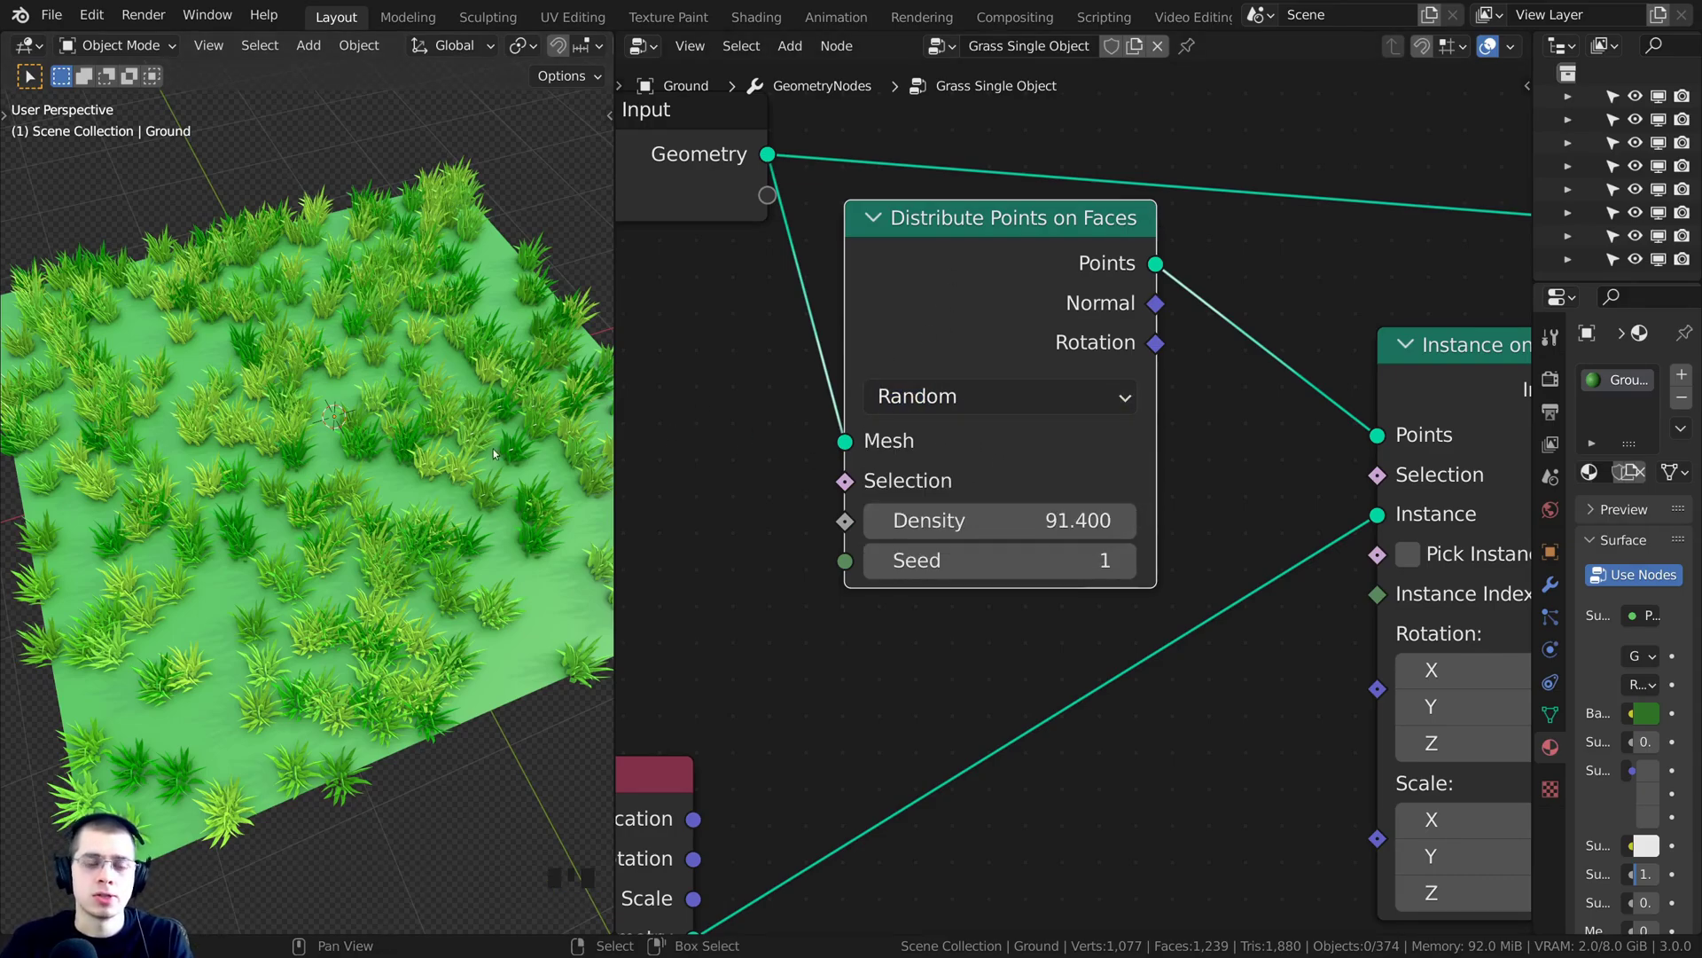
Examine the grass clumps from the top view for instances that overlap one another
middle_drag(493, 449, 369, 401)
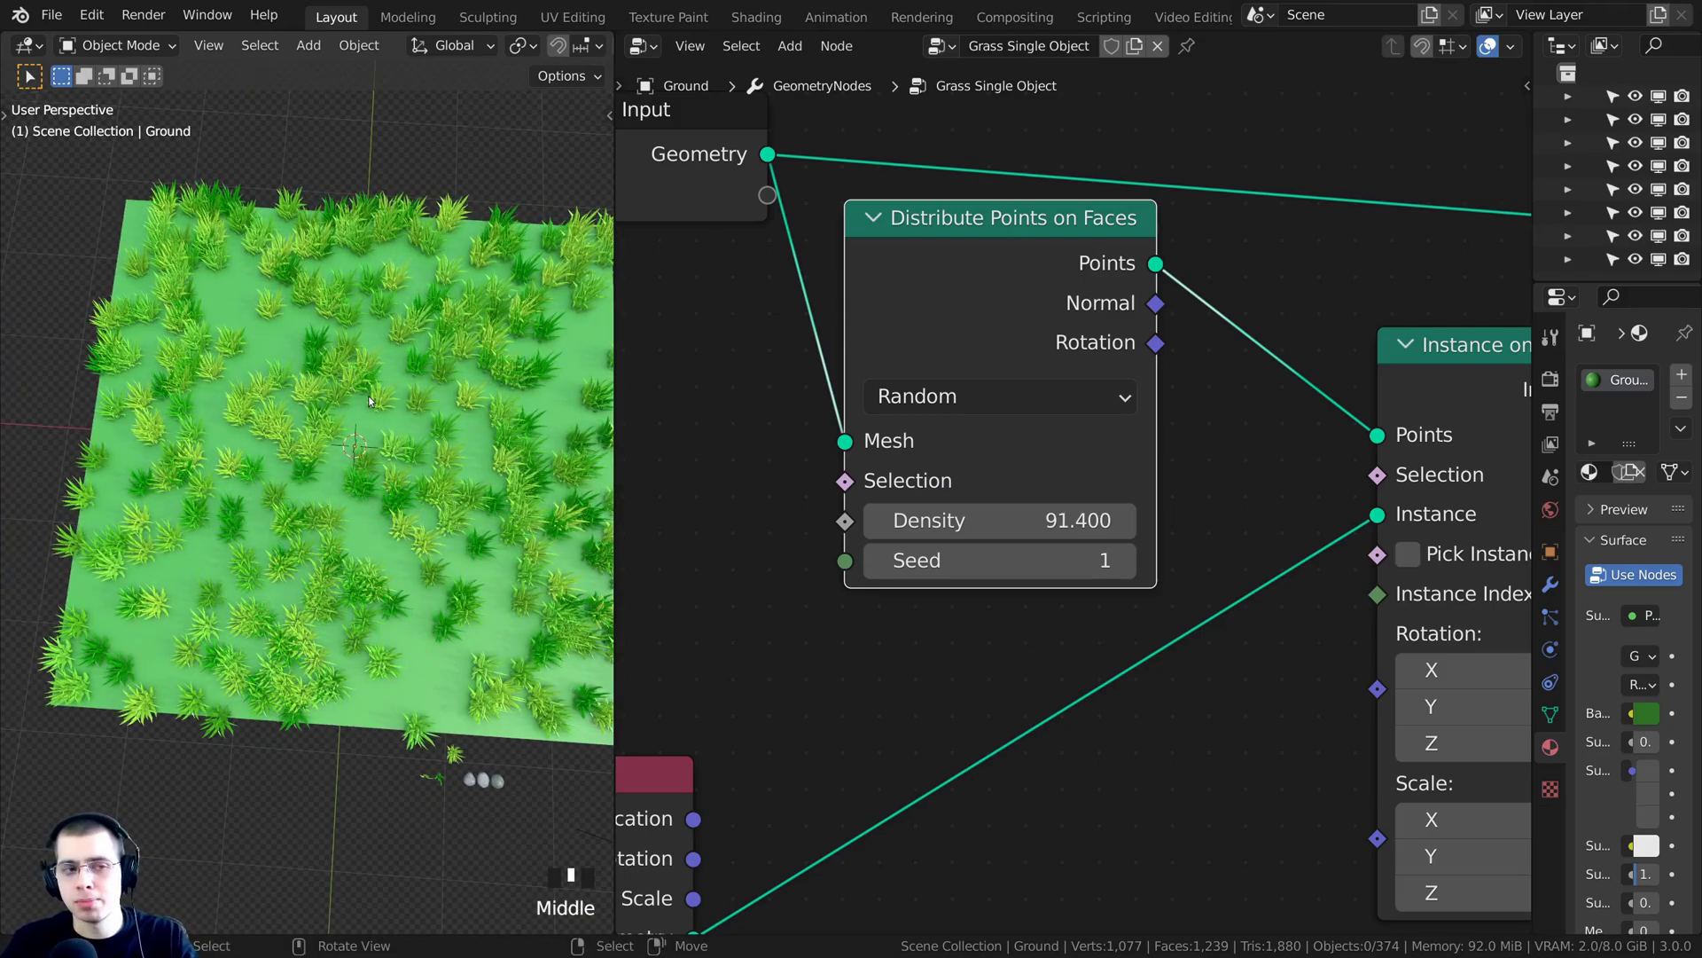
key(KP_7)
scroll(284, 492, up, 7)
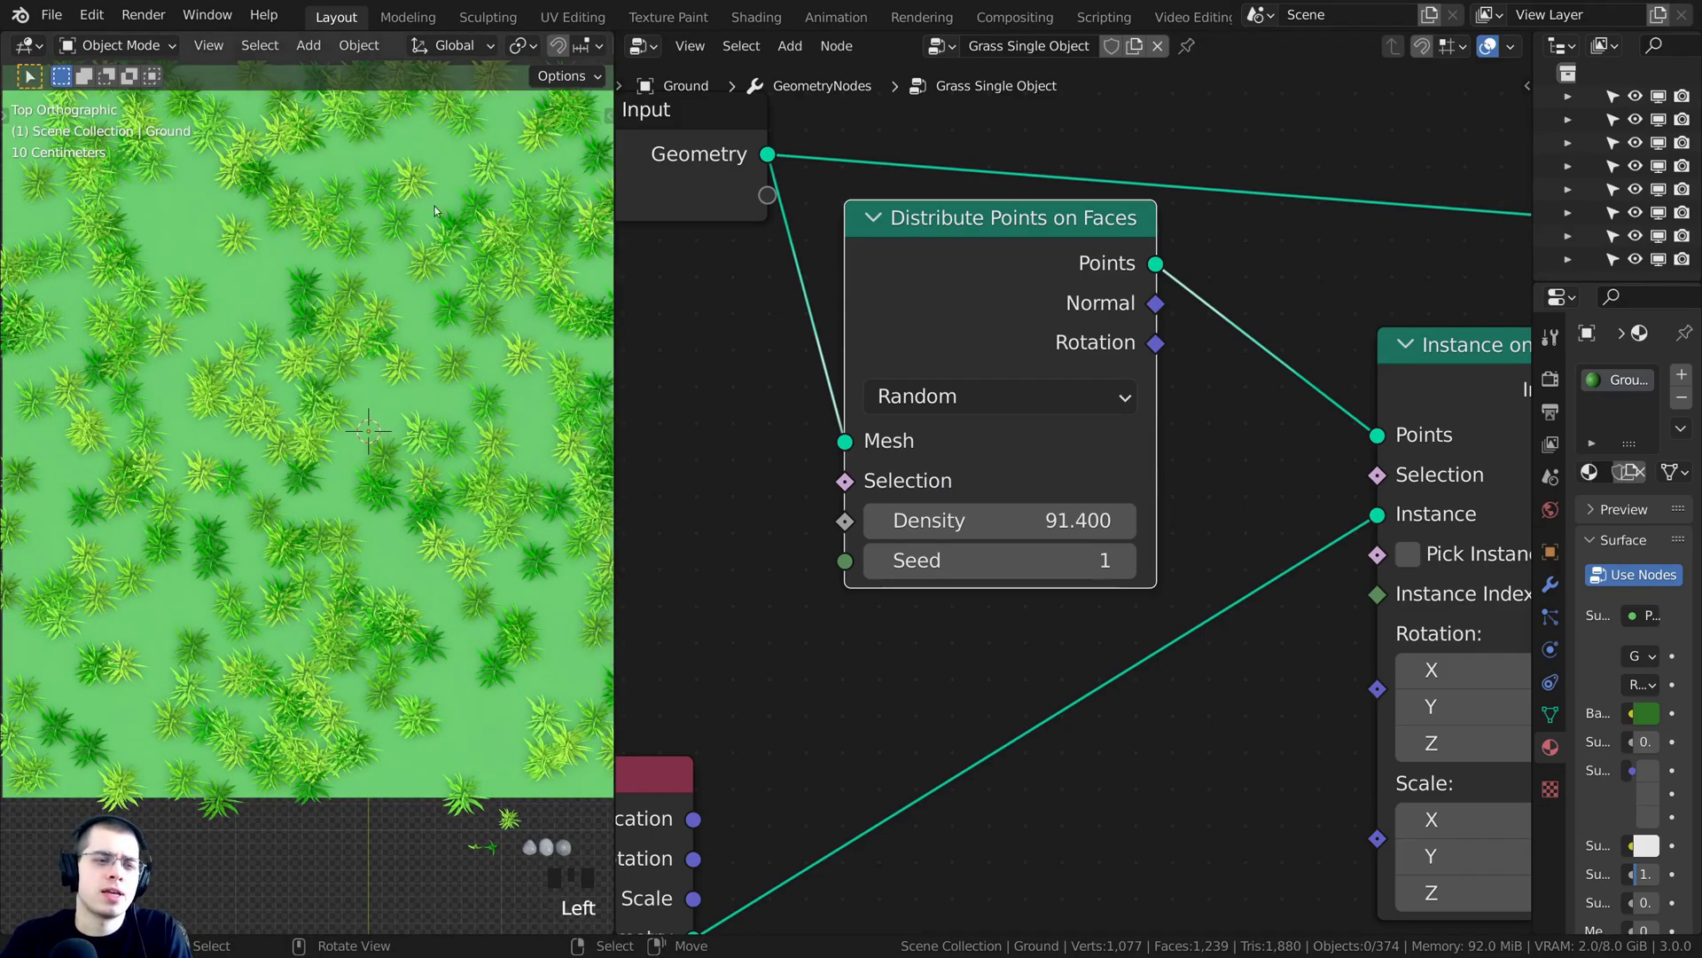
scroll(282, 483, down, 5)
scroll(275, 475, up, 4)
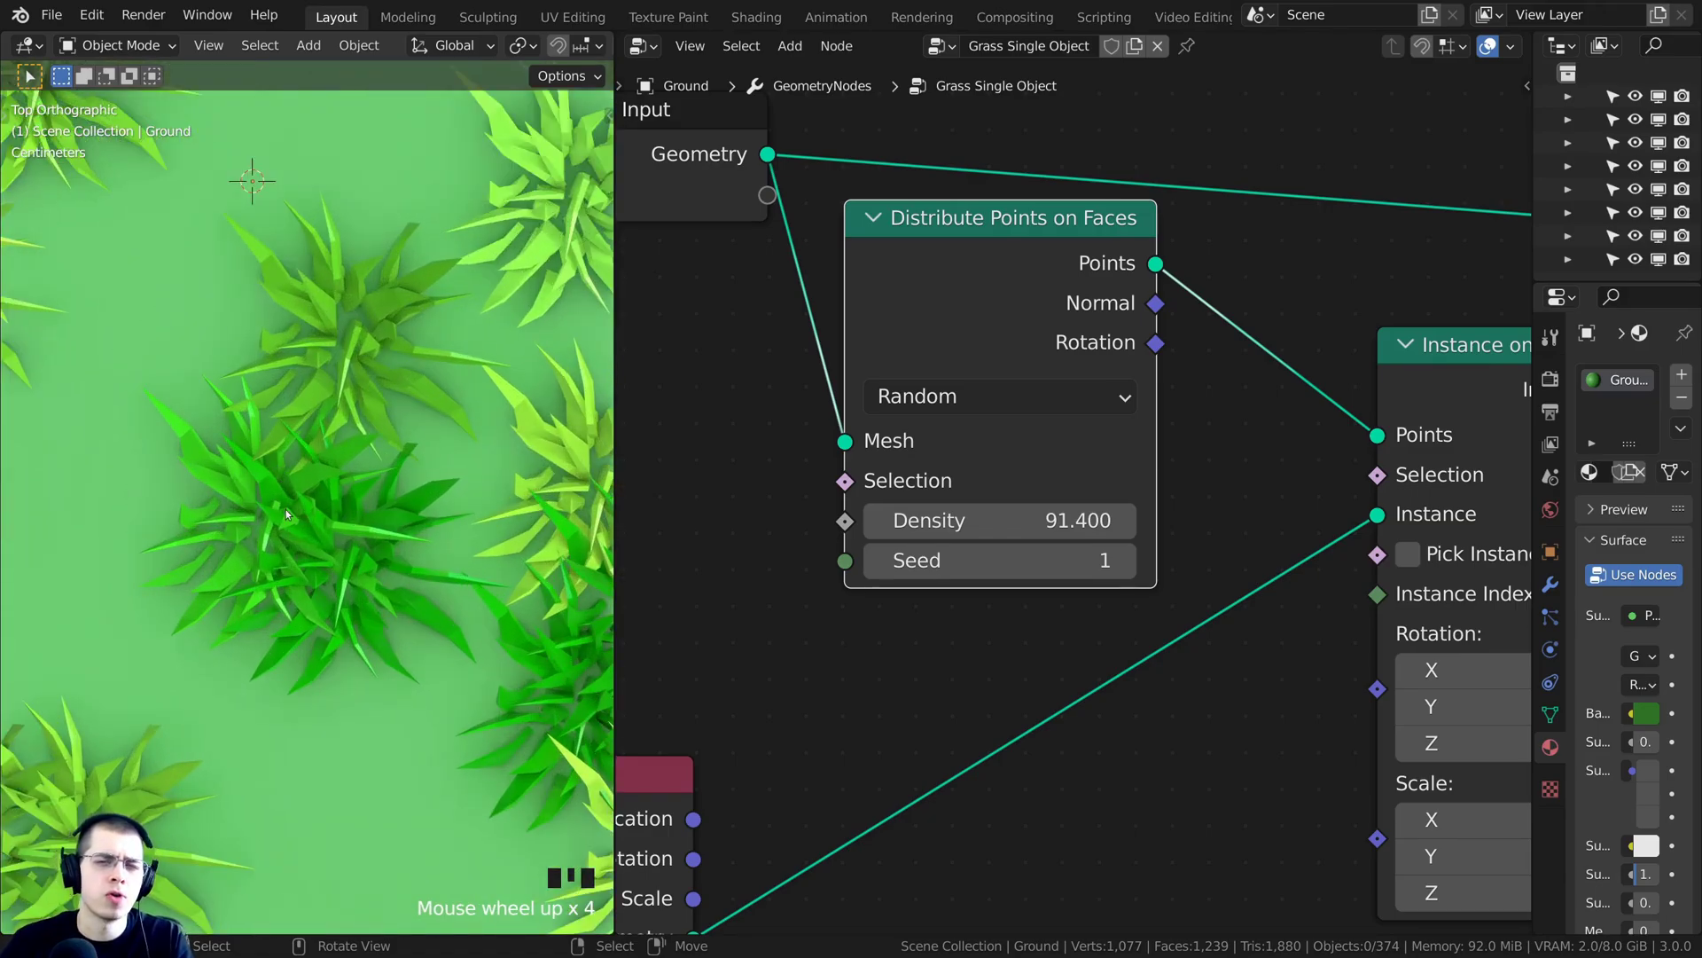
scroll(243, 396, down, 4)
shift+middle_drag(323, 515, 560, 572)
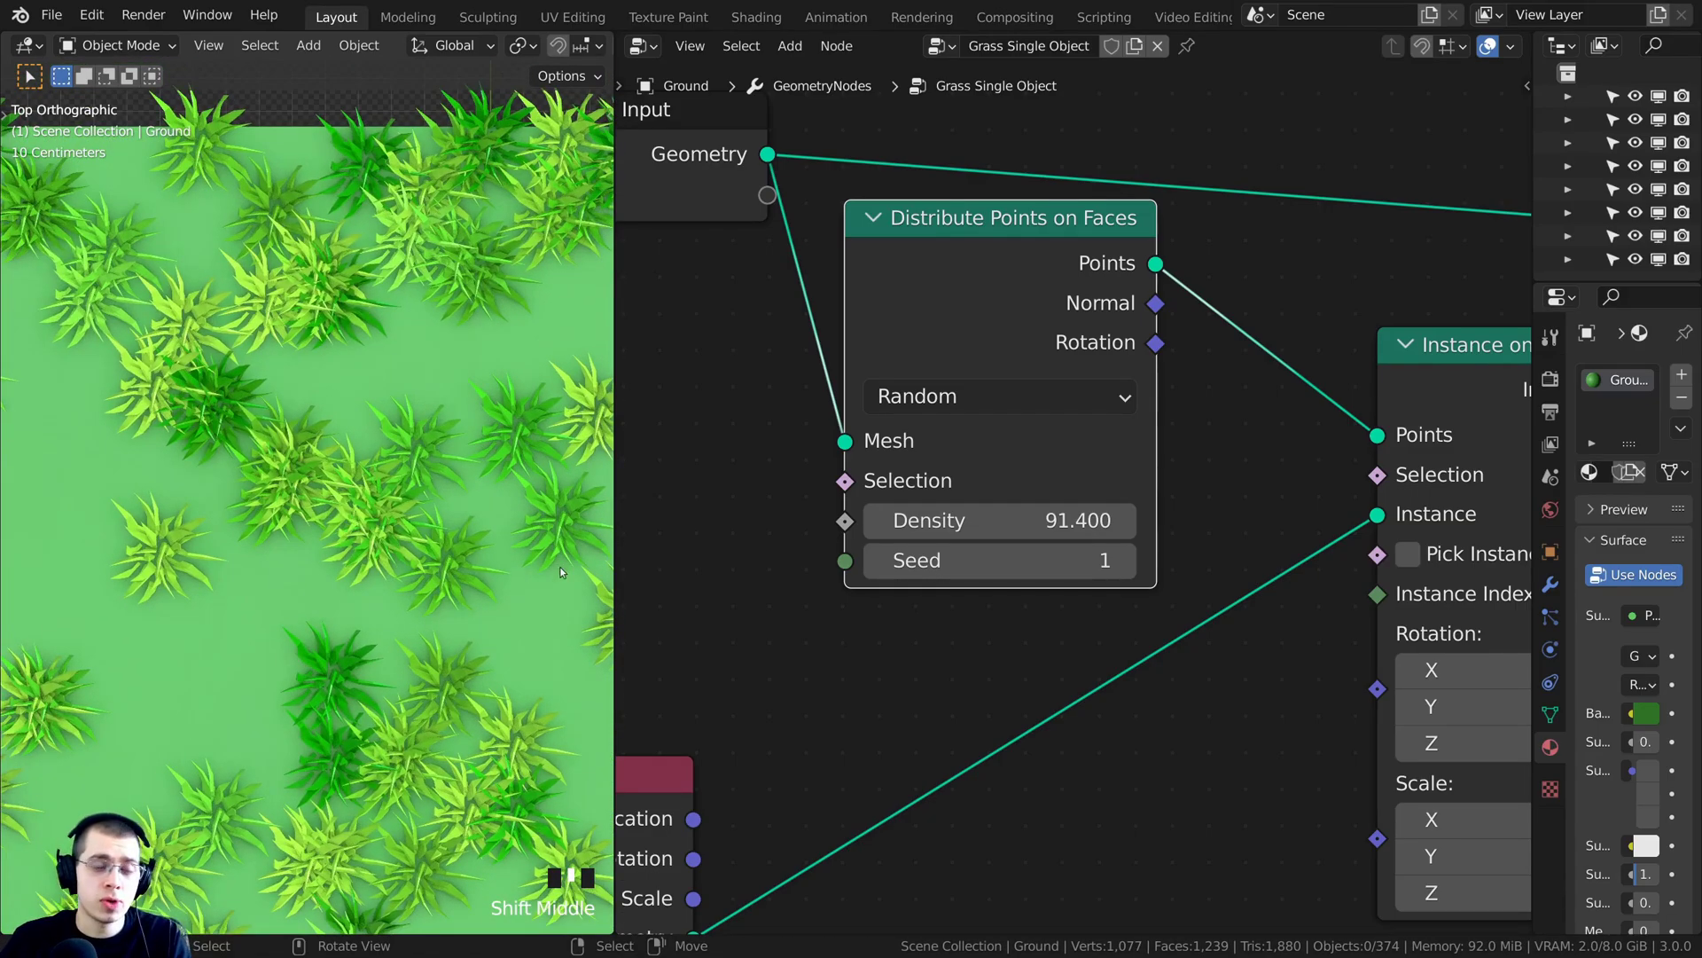
scroll(440, 396, up, 2)
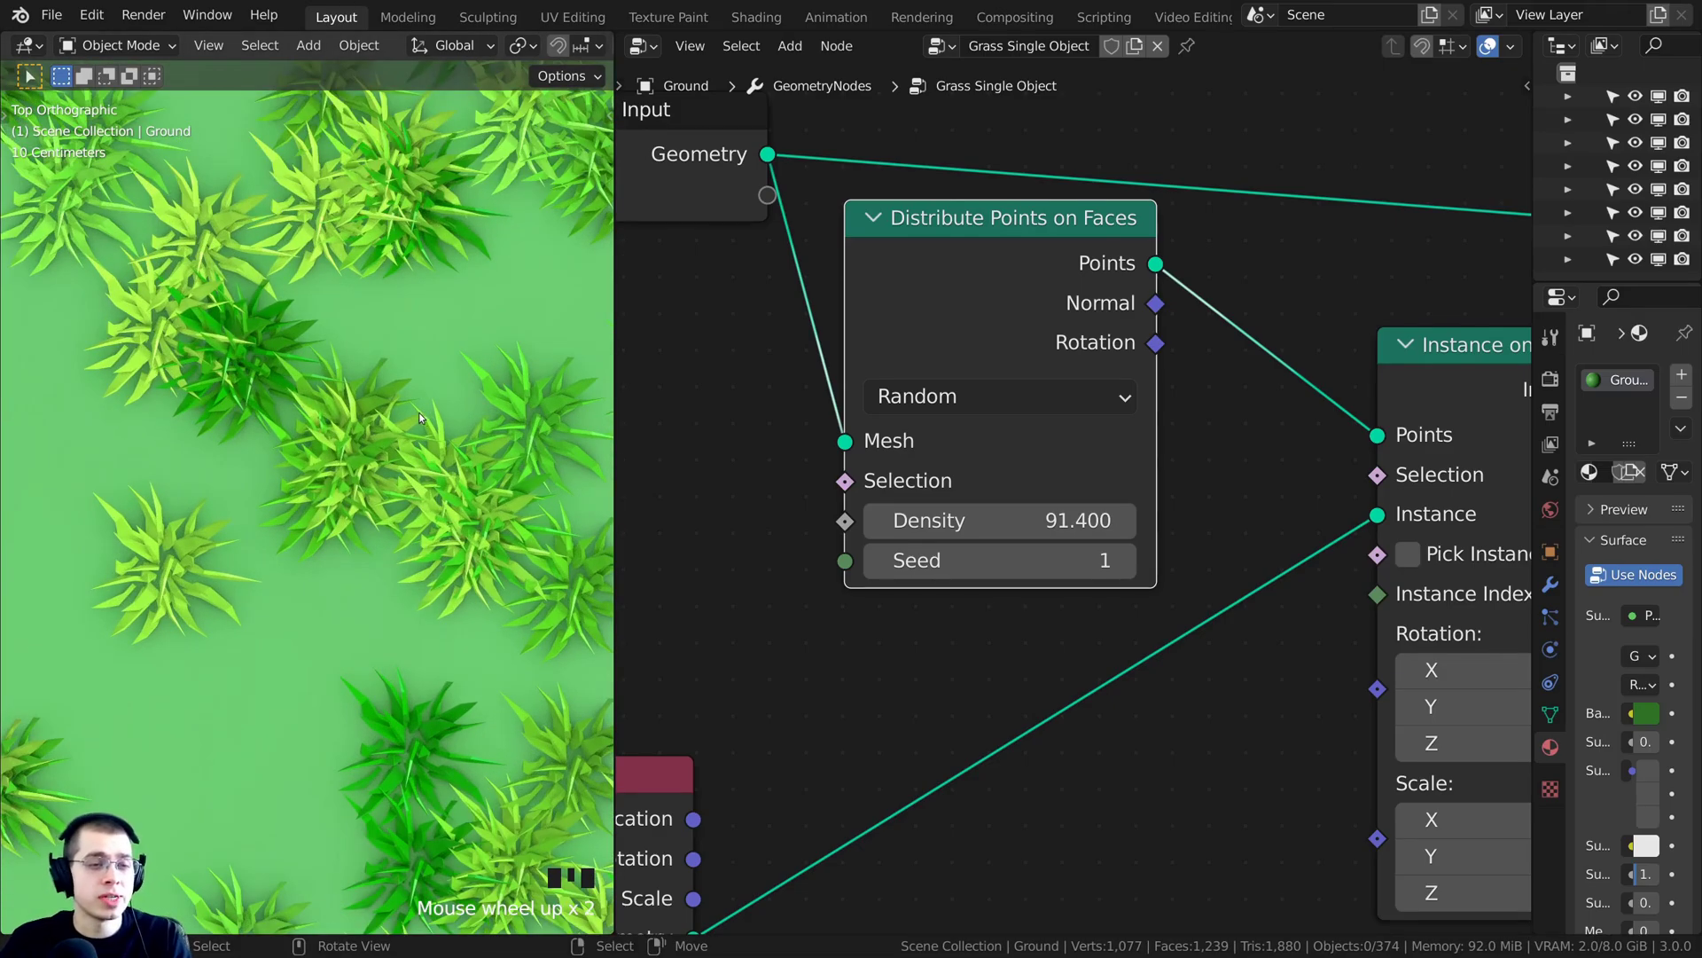
scroll(420, 426, down, 4)
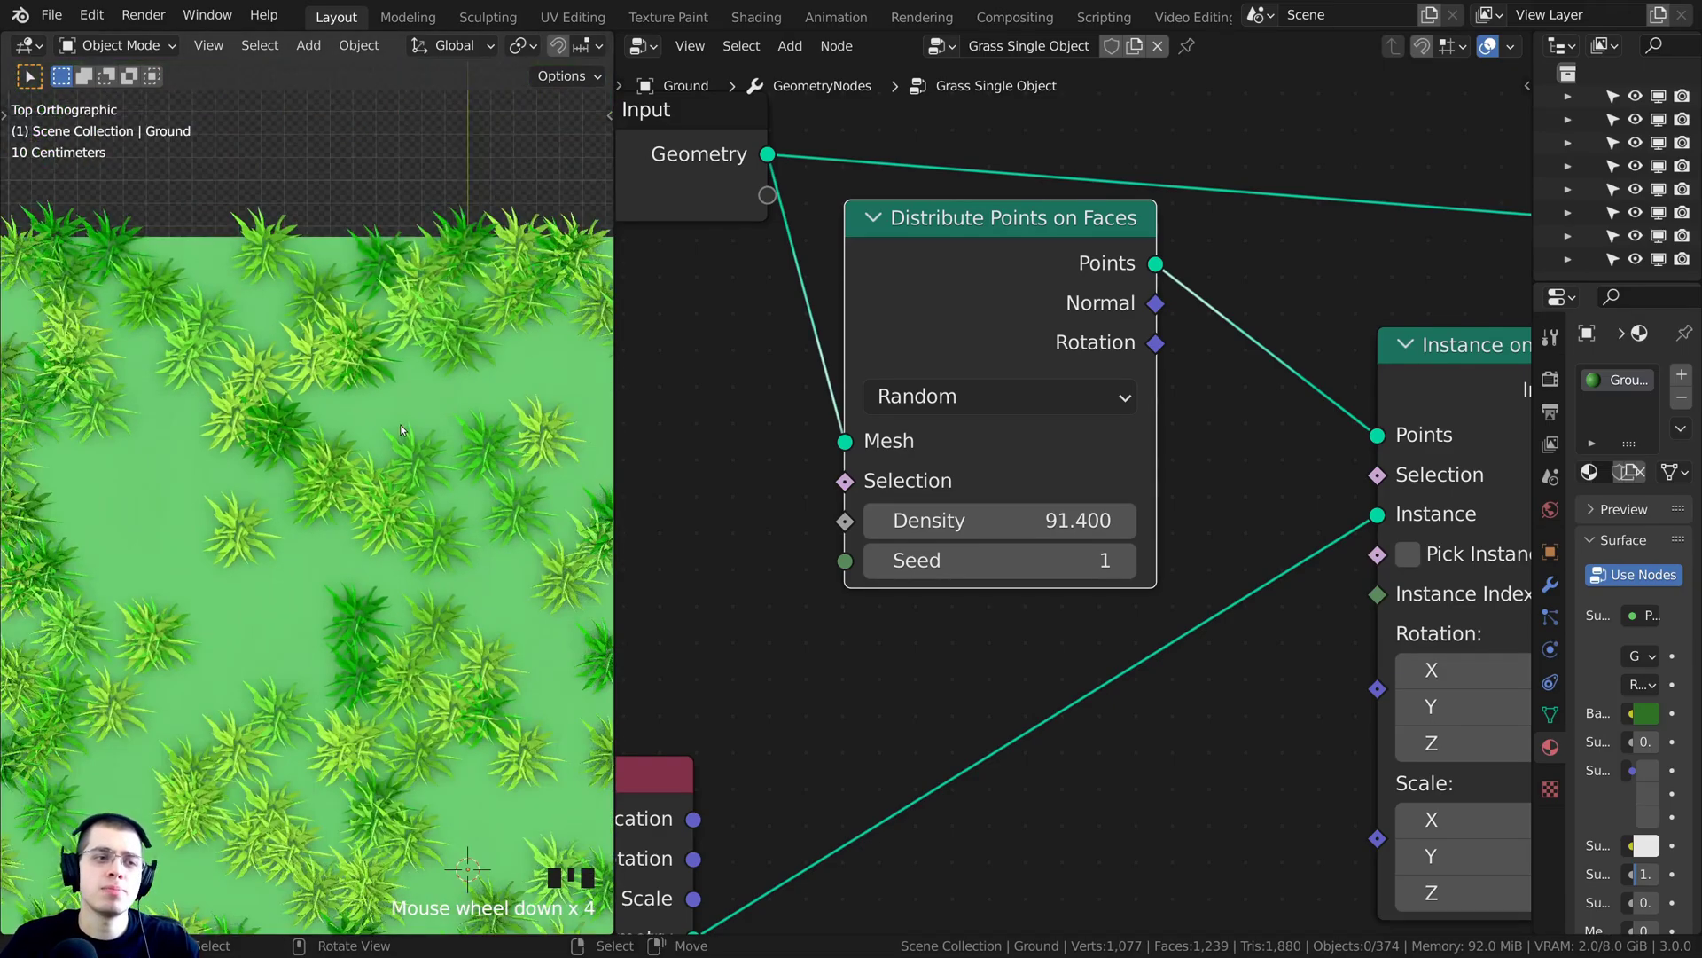
scroll(422, 429, up, 4)
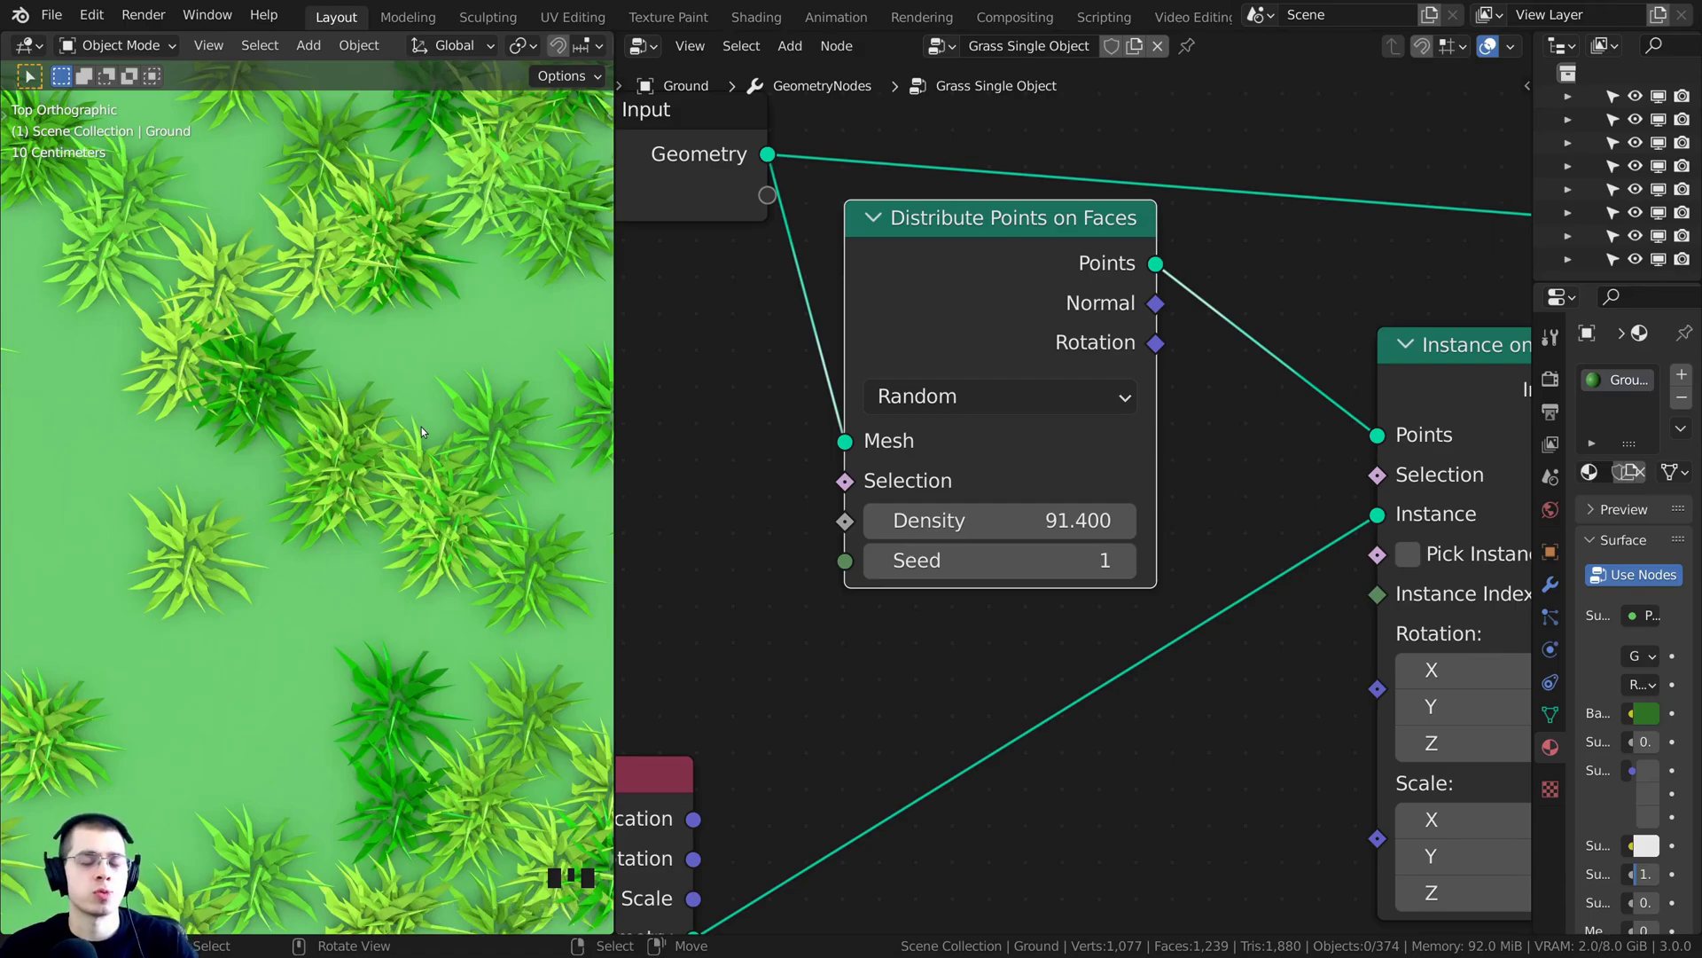
Switch the distribution method of the Distribute Points on Faces node to Poisson Disk
click(928, 404)
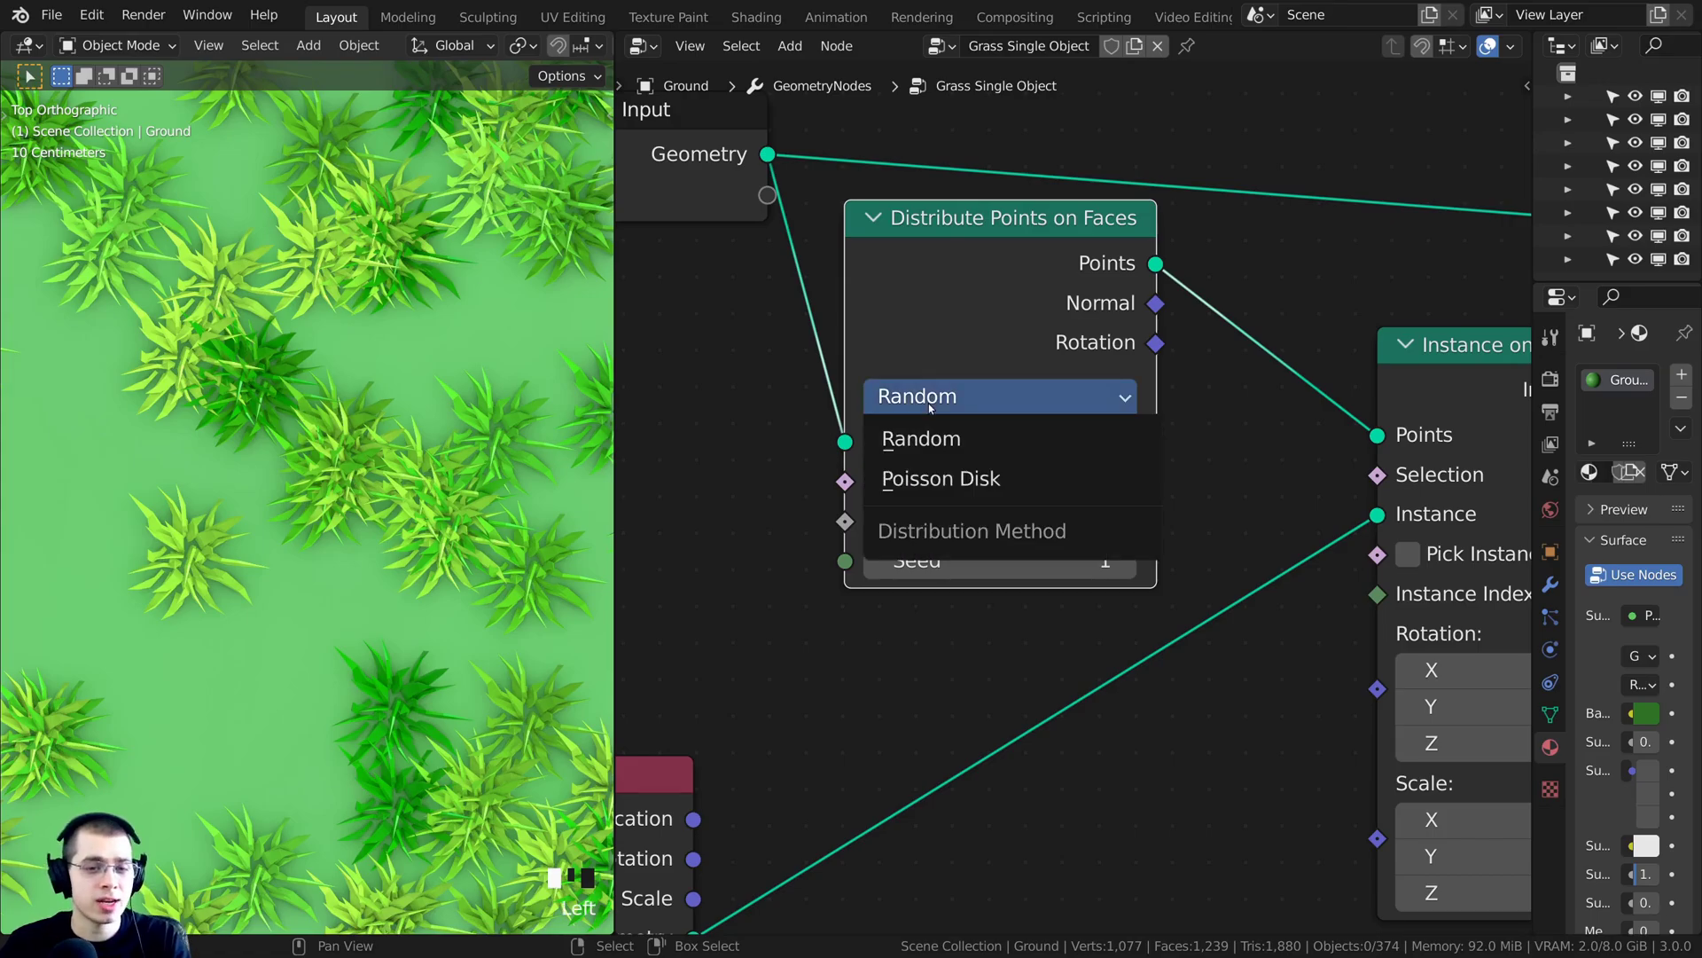
click(937, 480)
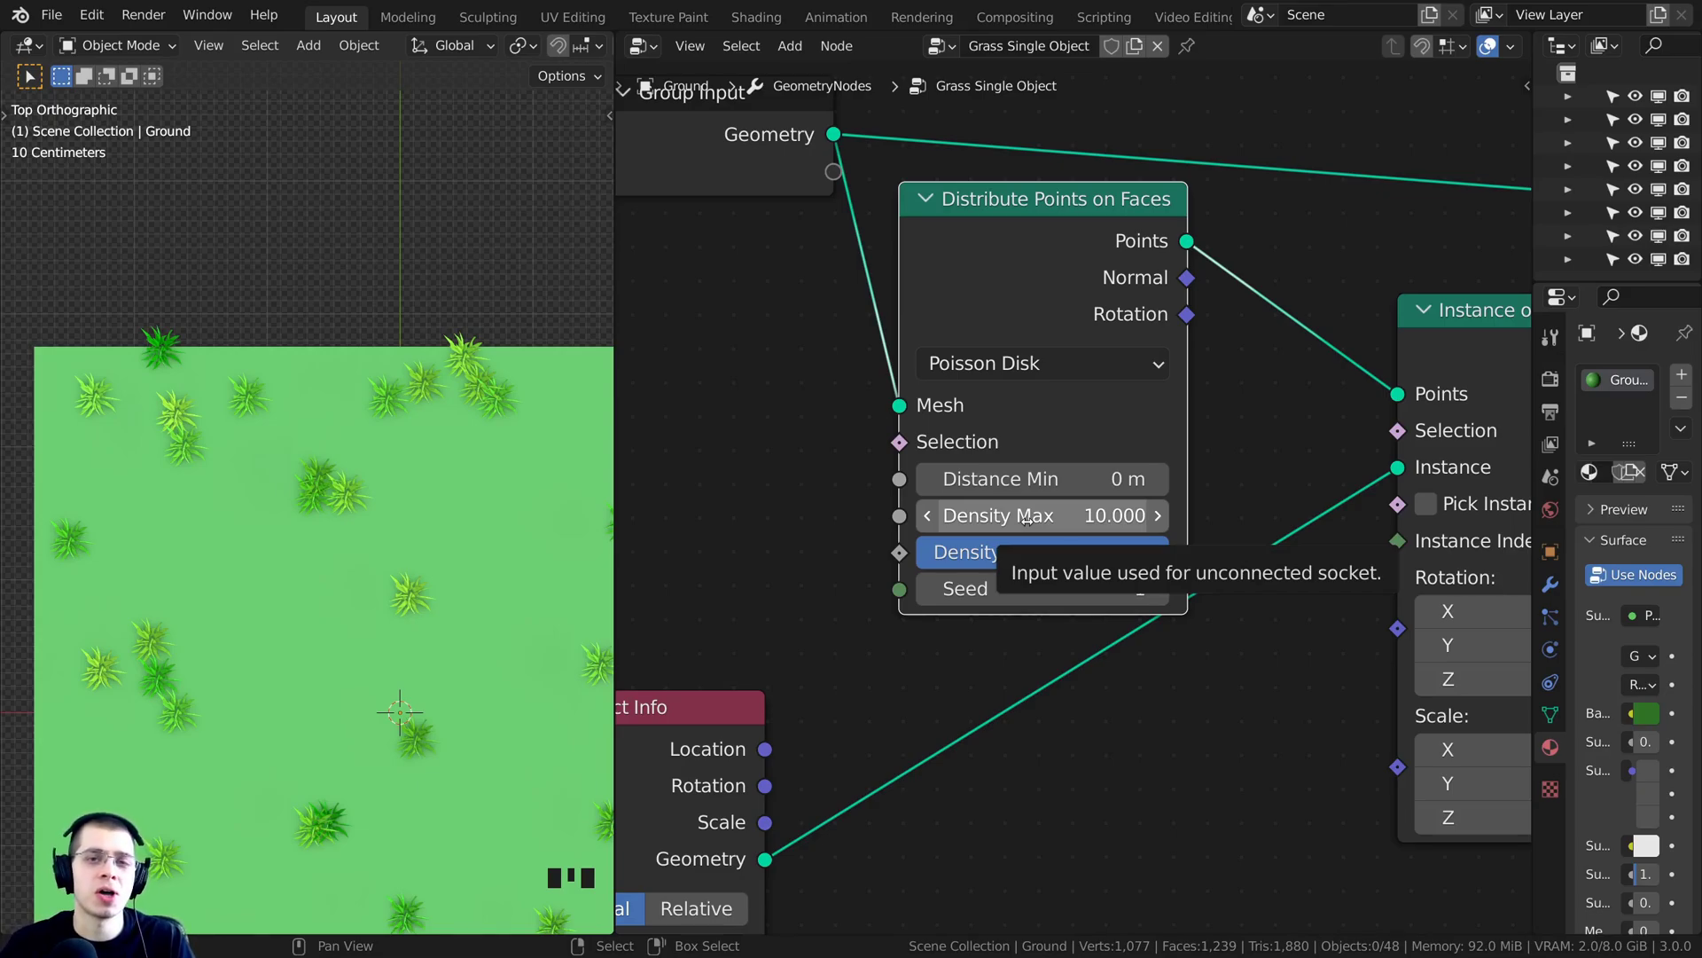
key(Left)
key(Left)
key(Left)
key(Left)
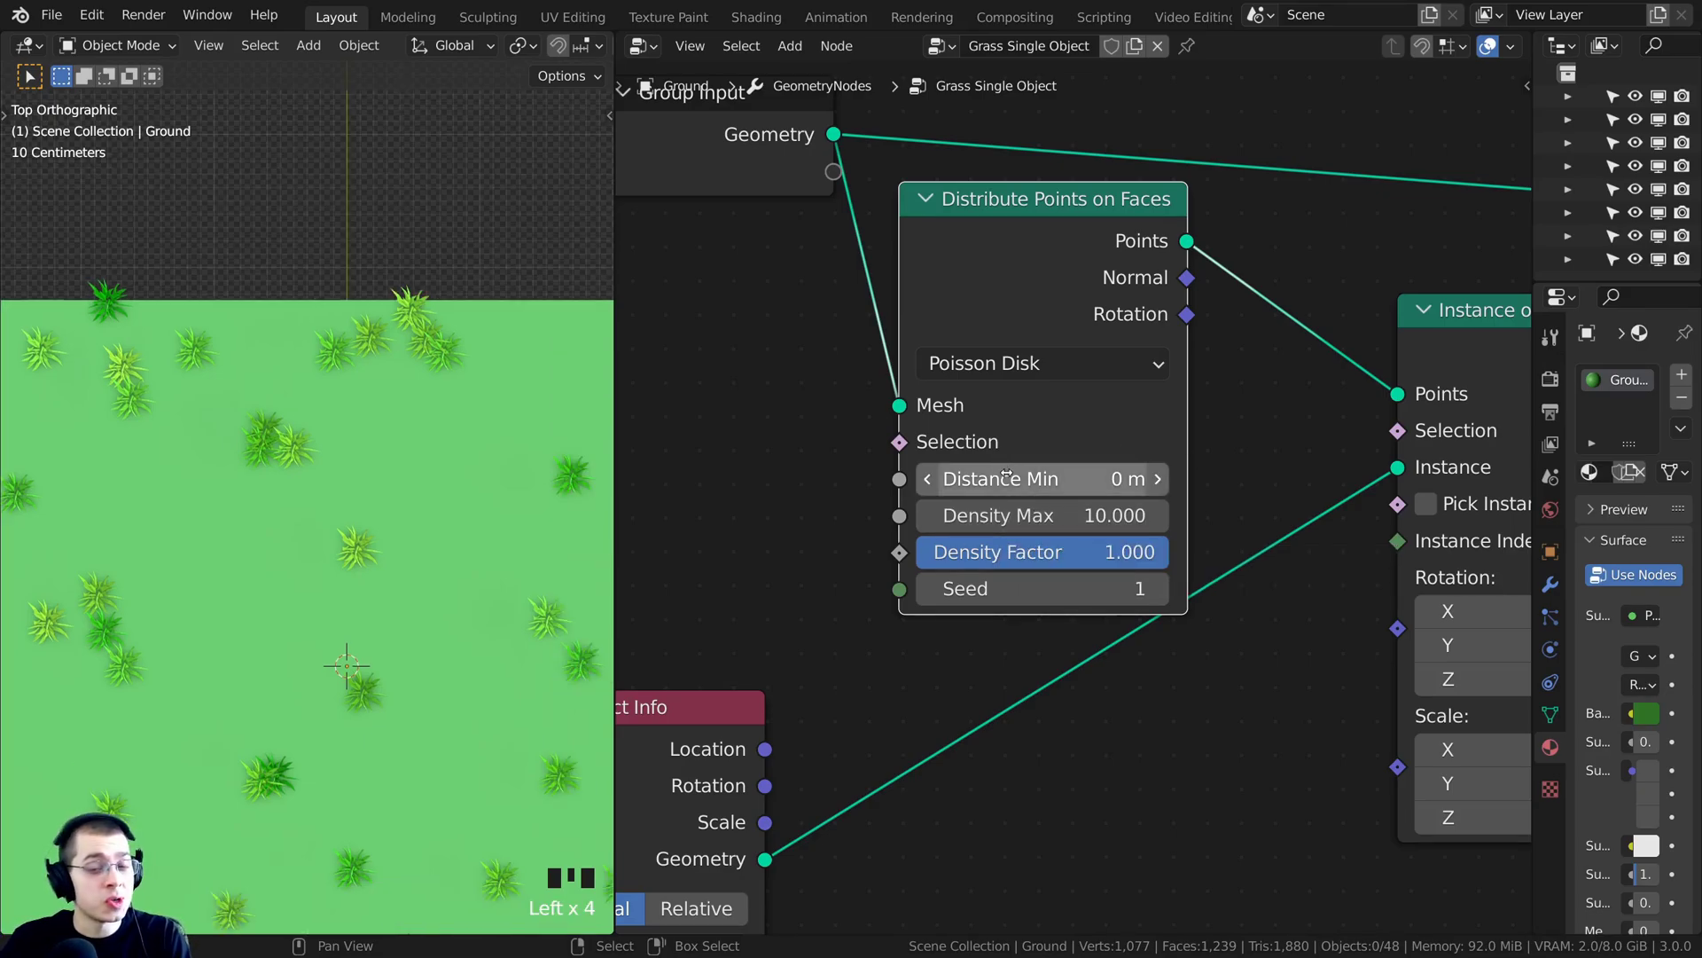
Try a Distance Min of 0.53 m with a Density Max of 628.1 on the grass distribution
shift+drag(1012, 481, 1066, 481)
shift+scroll(388, 407, down, 3)
scroll(172, 241, down, 1)
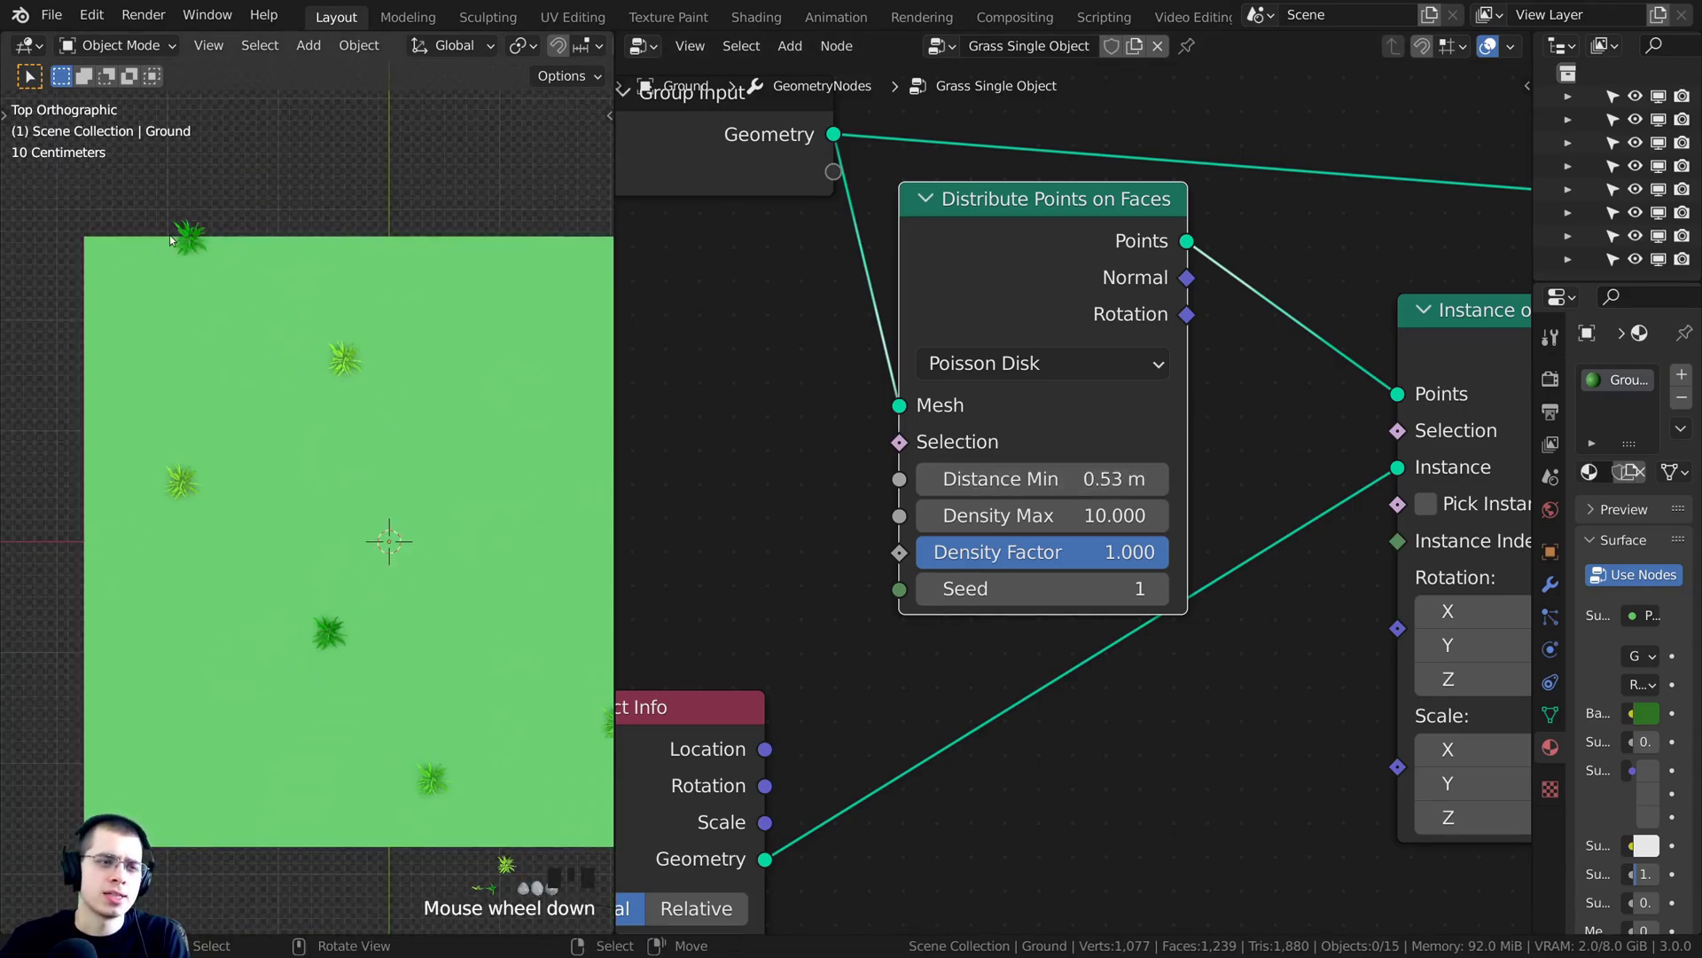
shift+middle_drag(258, 319, 196, 319)
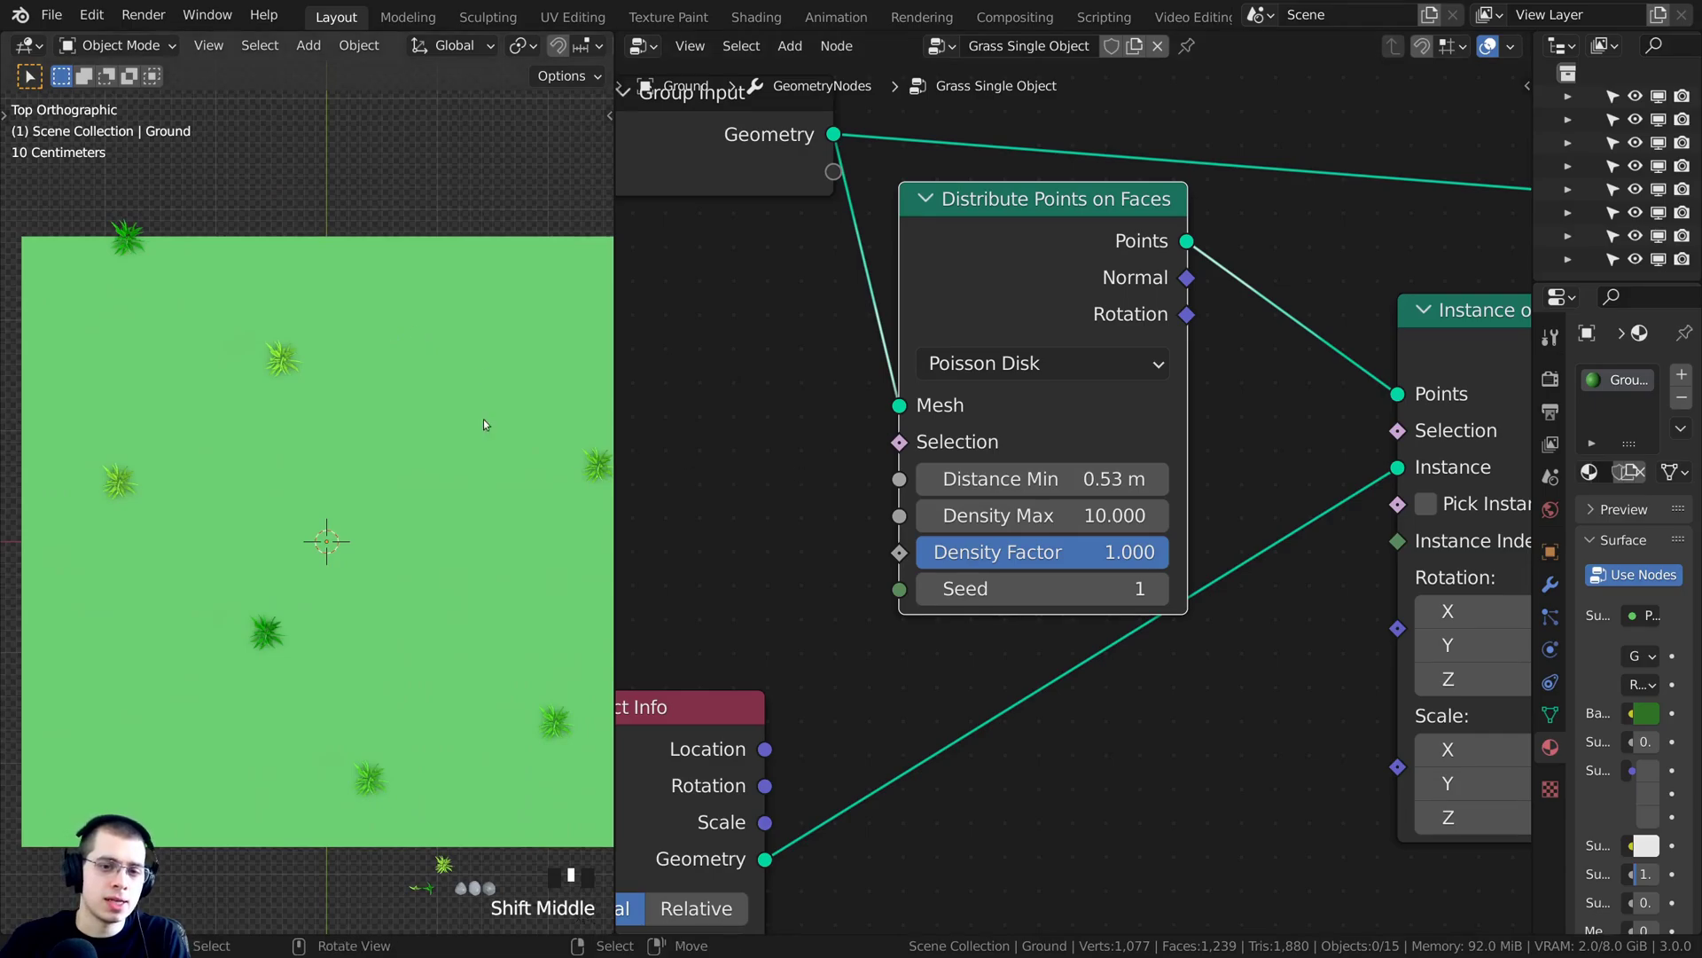
shift+middle_drag(403, 418, 481, 418)
drag(990, 517, 1026, 514)
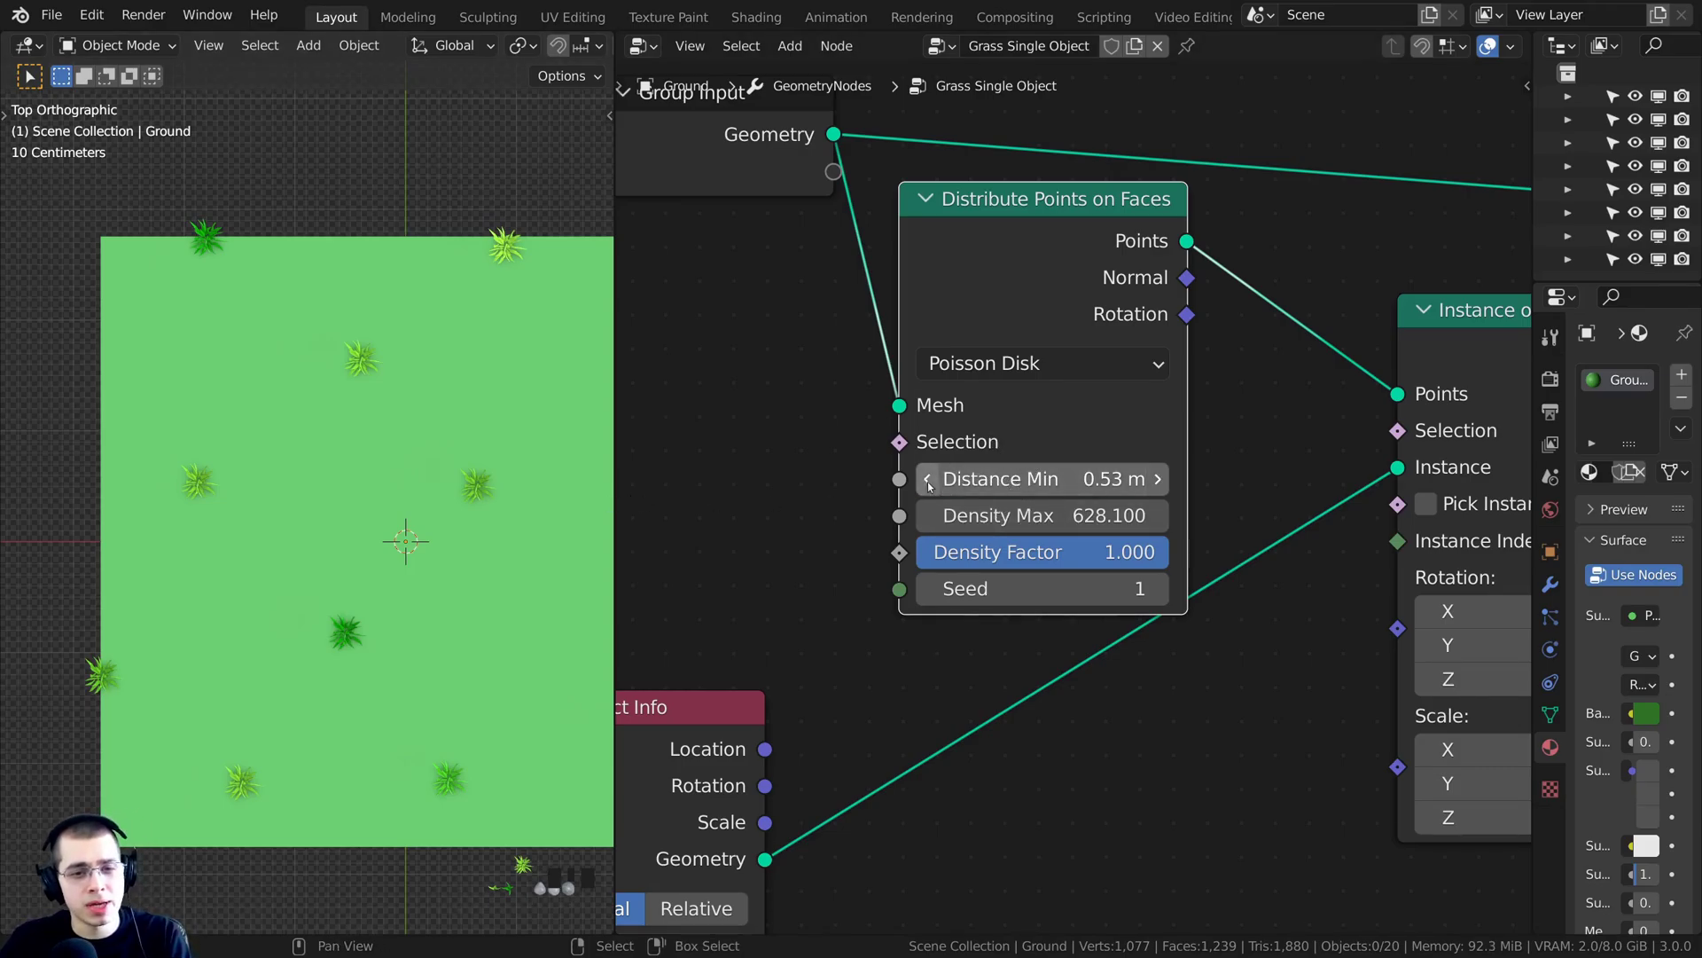
scroll(509, 434, up, 2)
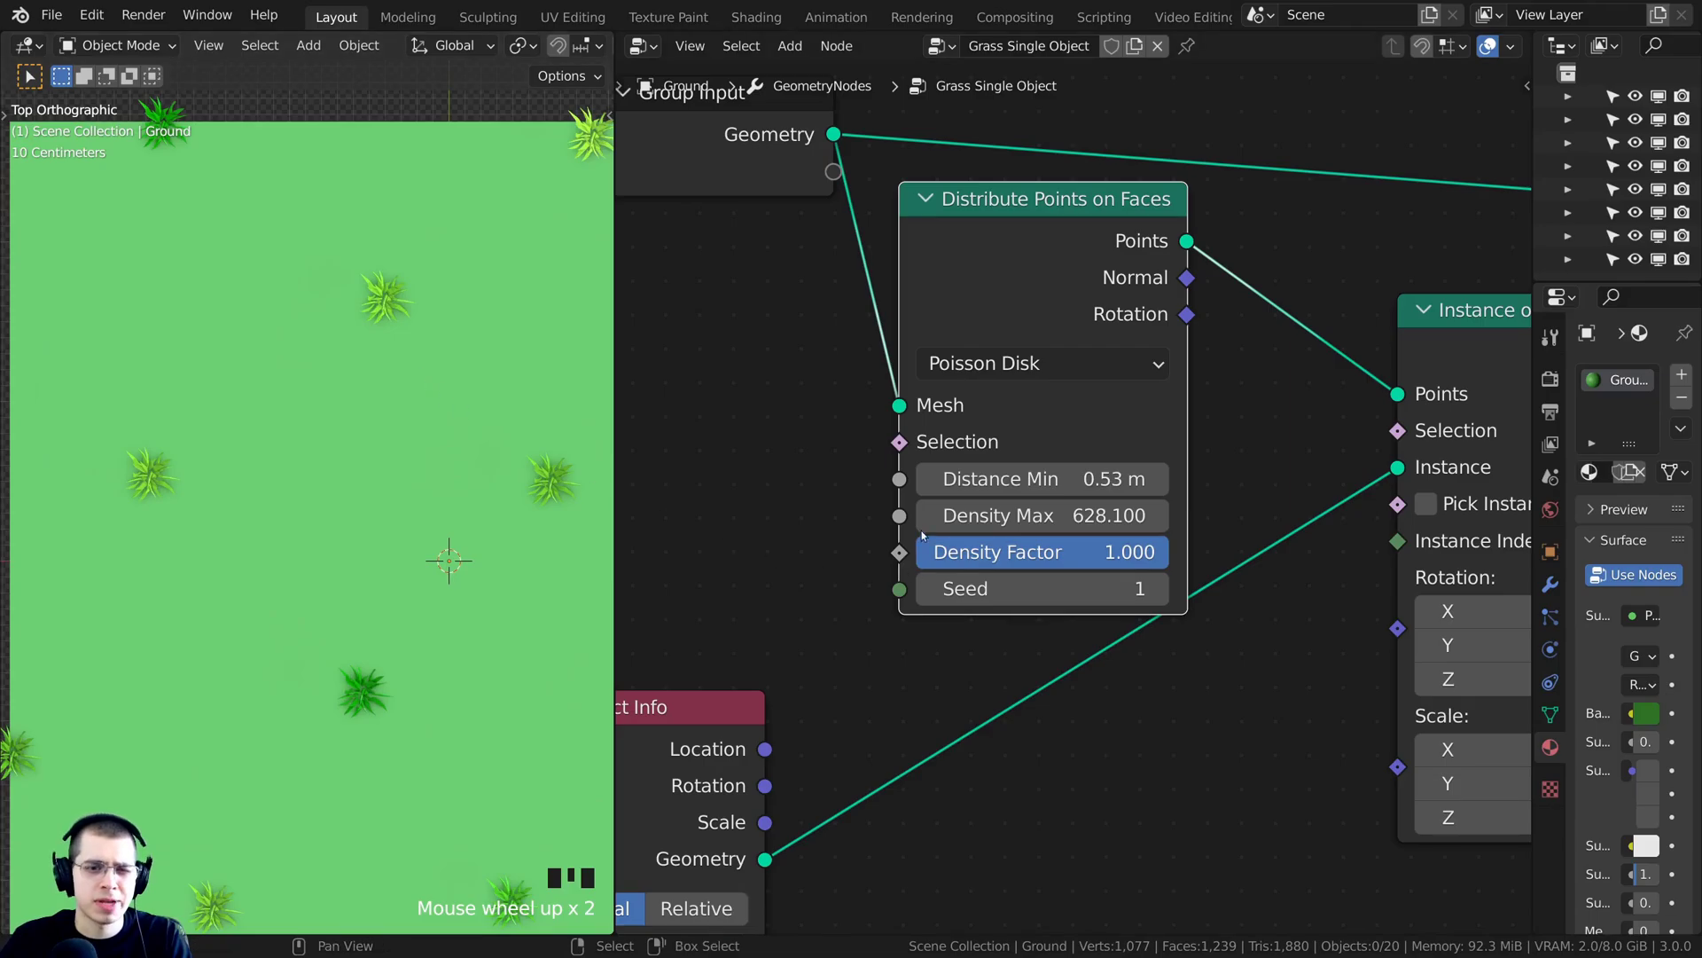
Reduce the grass distribution's Distance Min to 0.06 m and its Density Max to 98.4
click(985, 481)
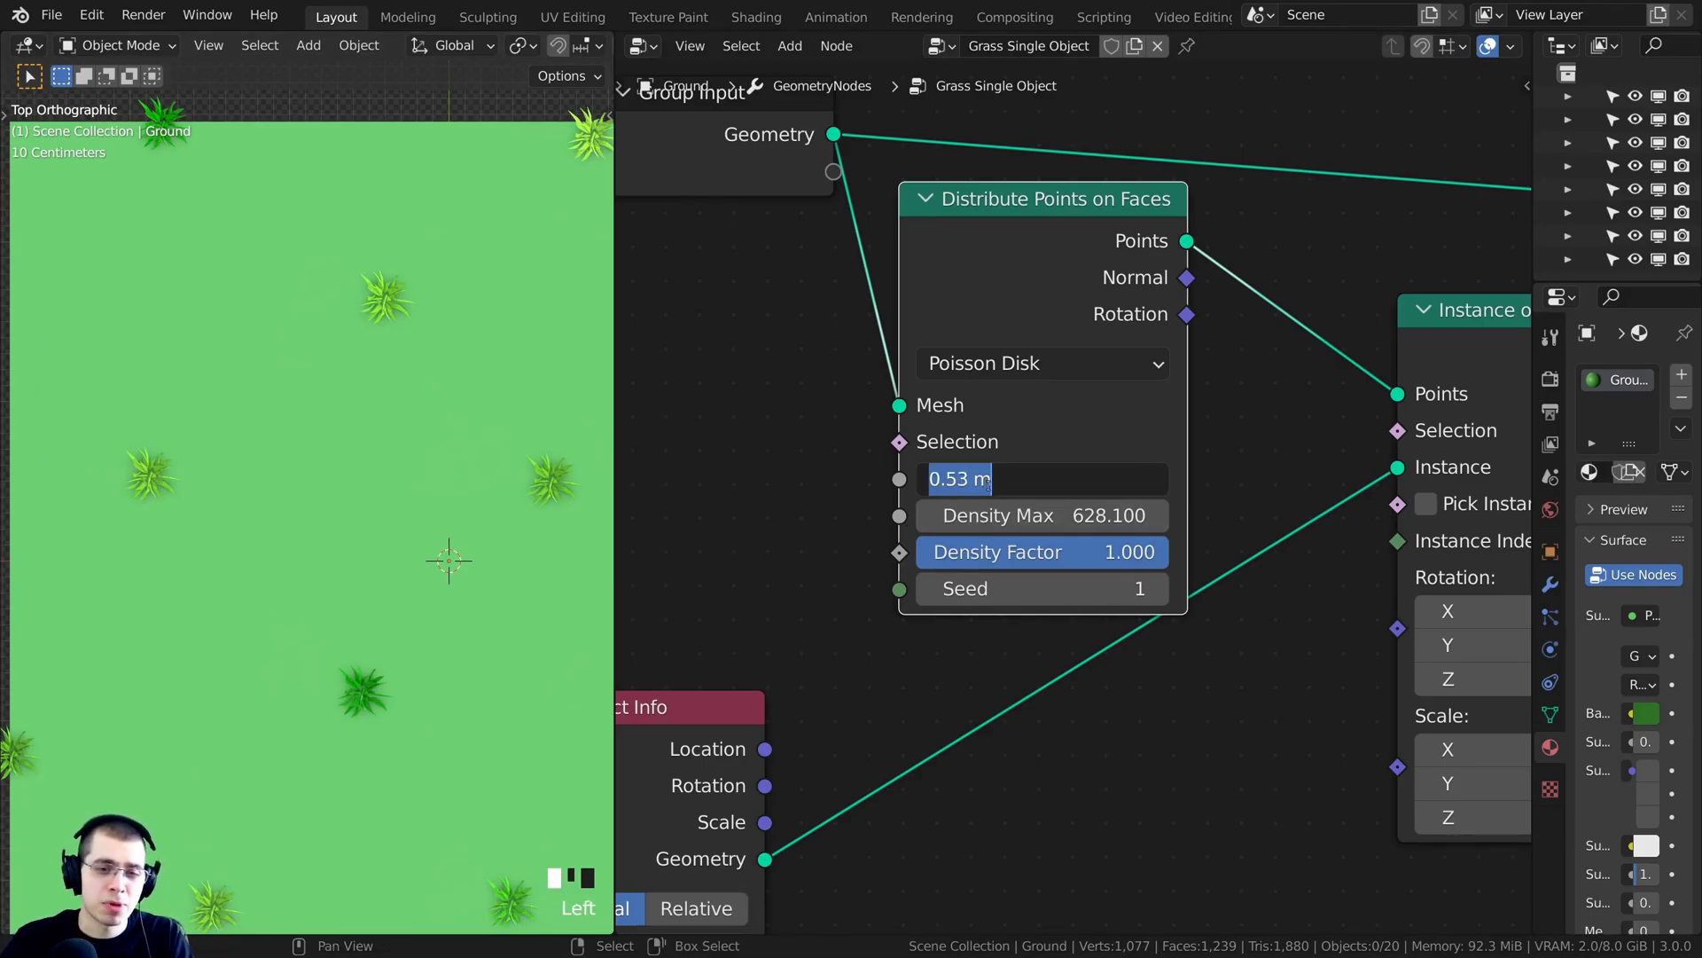
text(.003)
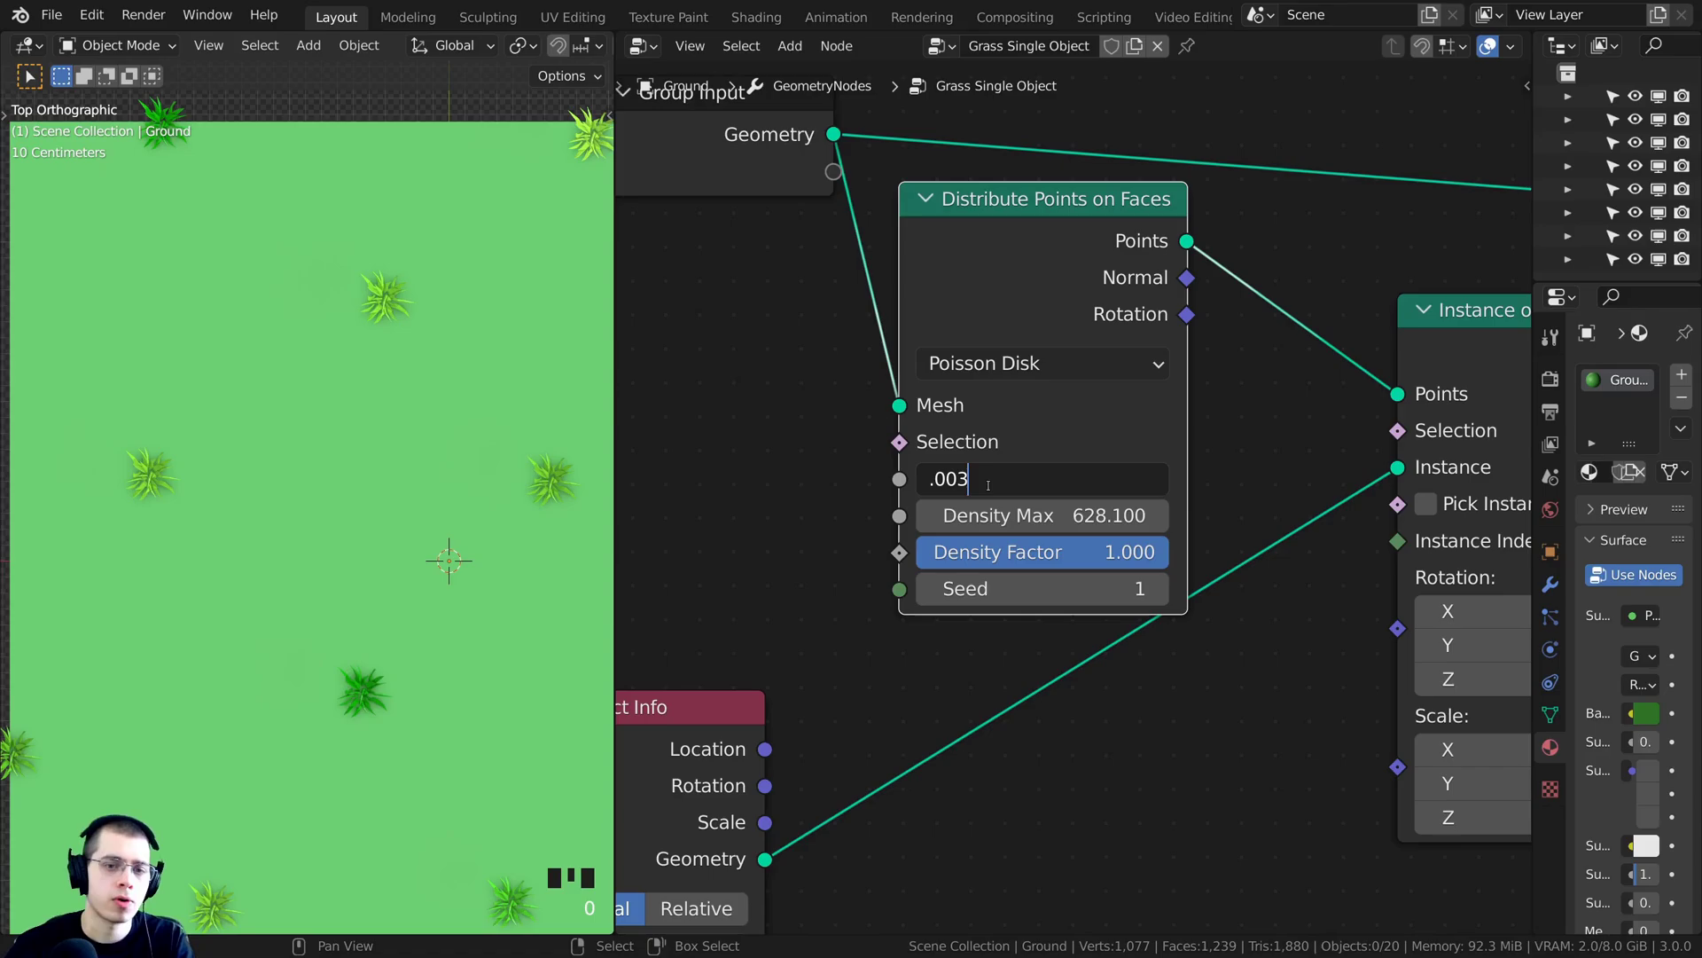
key(Return)
drag(988, 515, 876, 515)
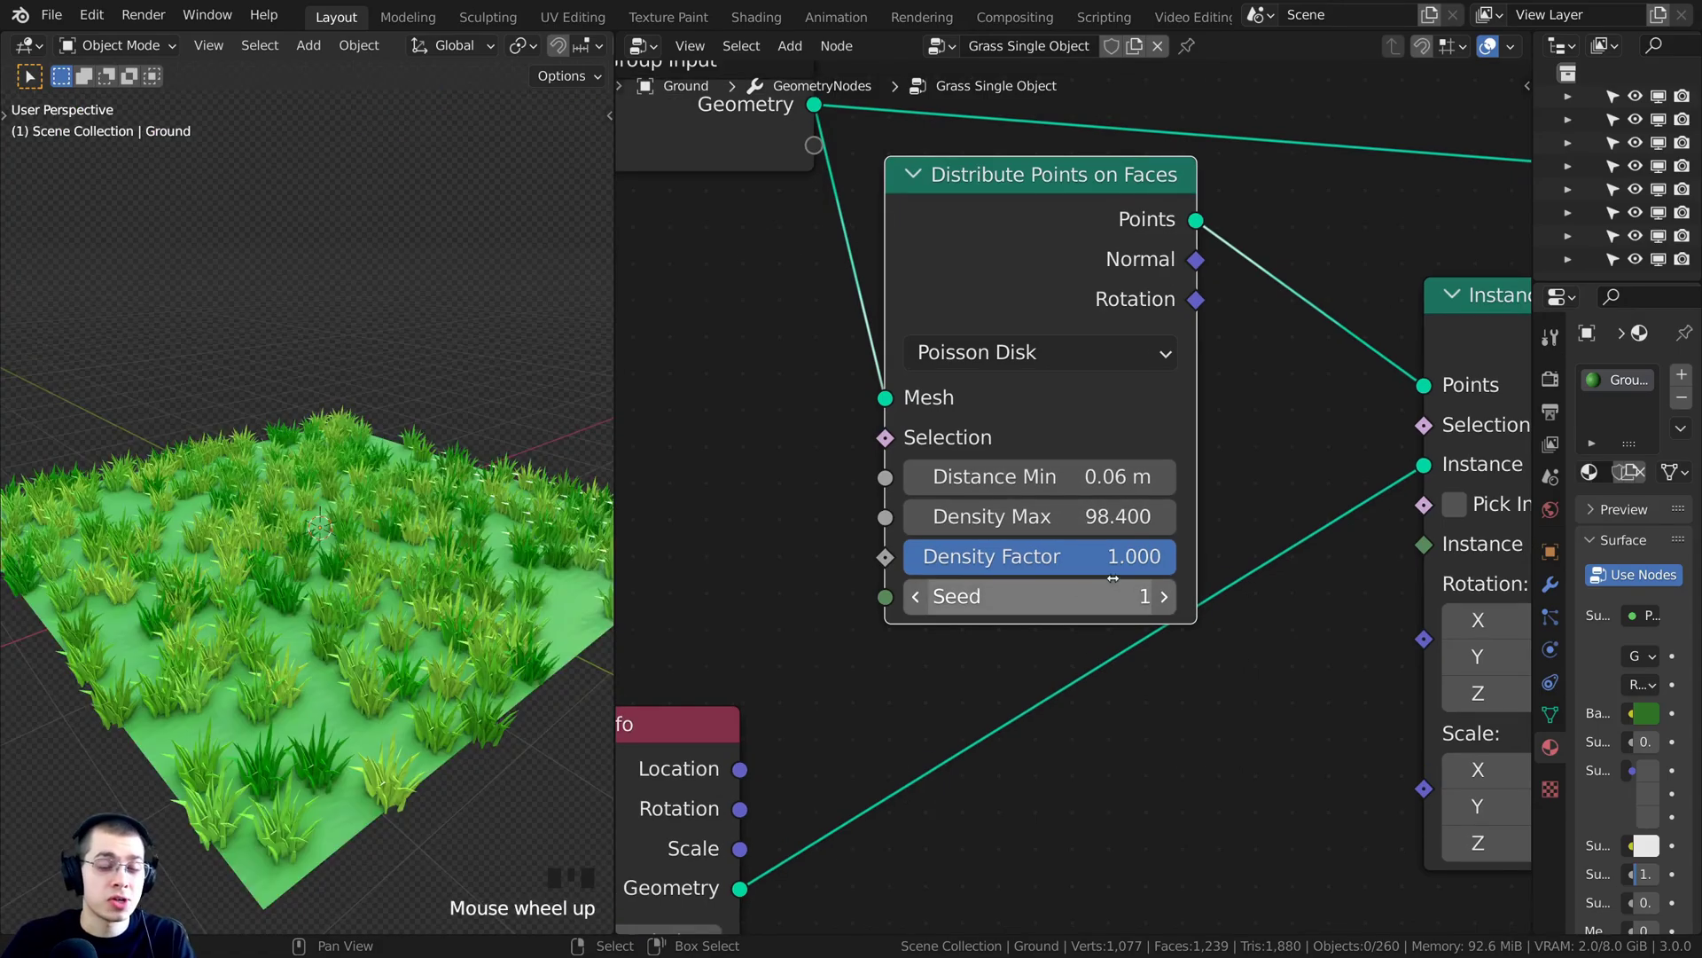
Raise the Density Max of the grass distribution to 121.4, keeping the Density Factor at 1
mouse_move(1113, 577)
mouse_down()
mouse_move(859, 577)
mouse_move(1119, 556)
mouse_up()
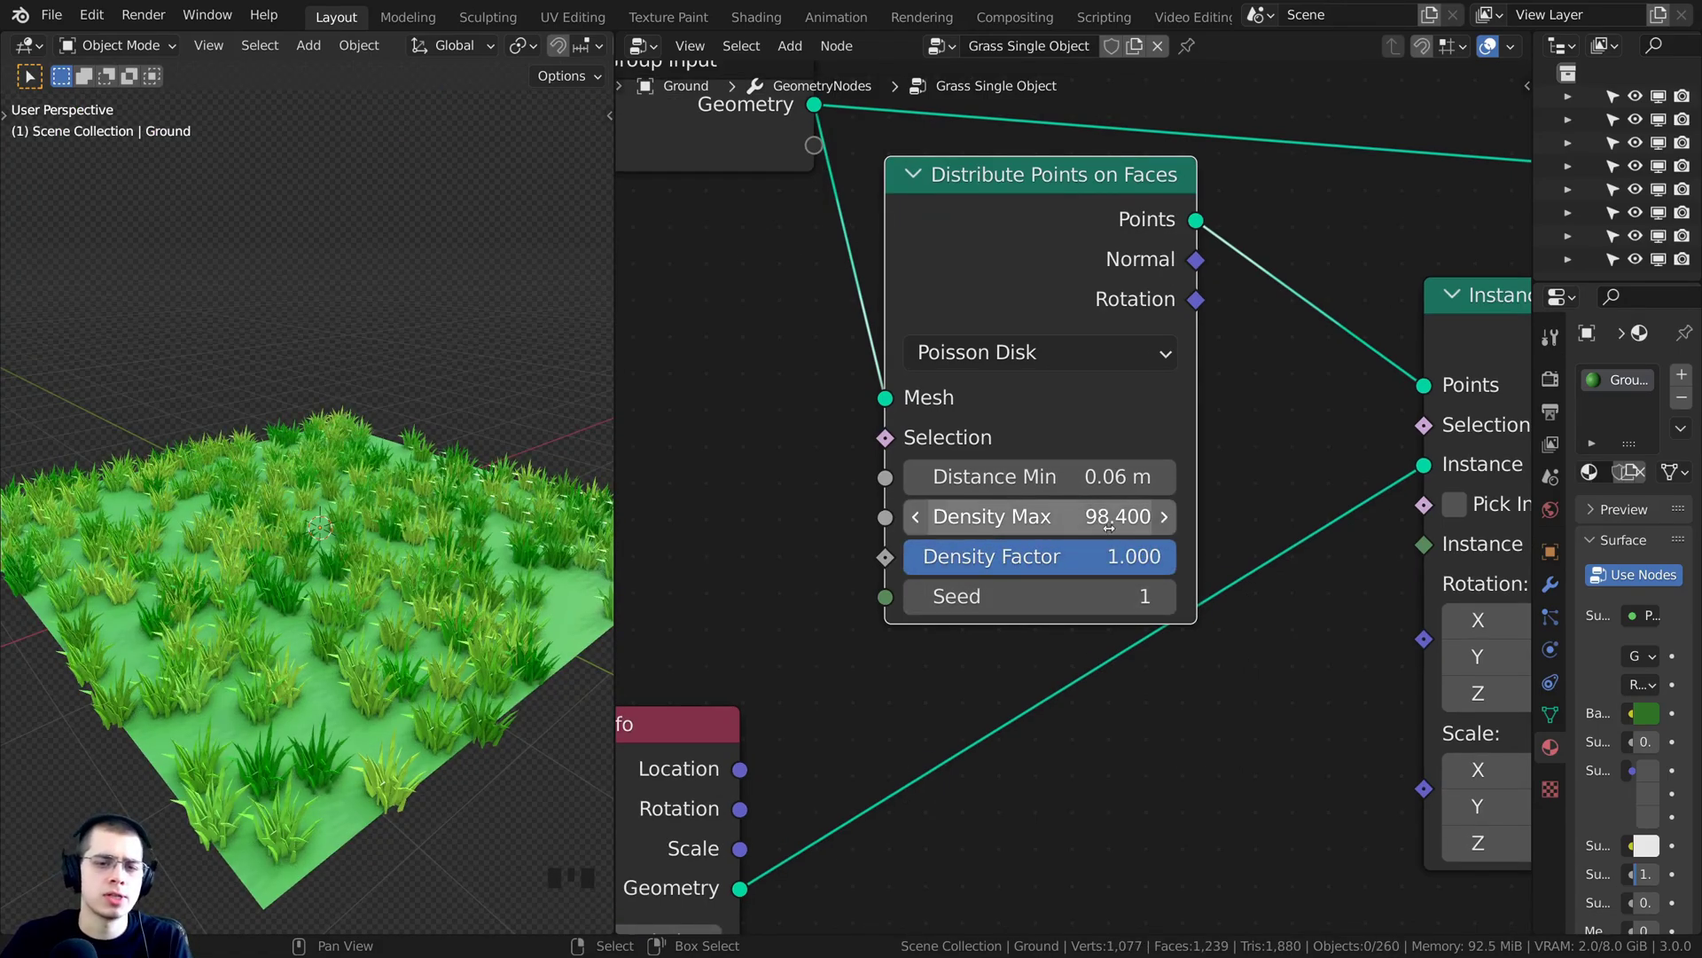
drag(1020, 516, 1052, 516)
mouse_move(1144, 556)
mouse_down()
mouse_move(1108, 556)
mouse_move(1144, 556)
mouse_up()
drag(1052, 516, 1040, 516)
middle_drag(443, 532, 443, 585)
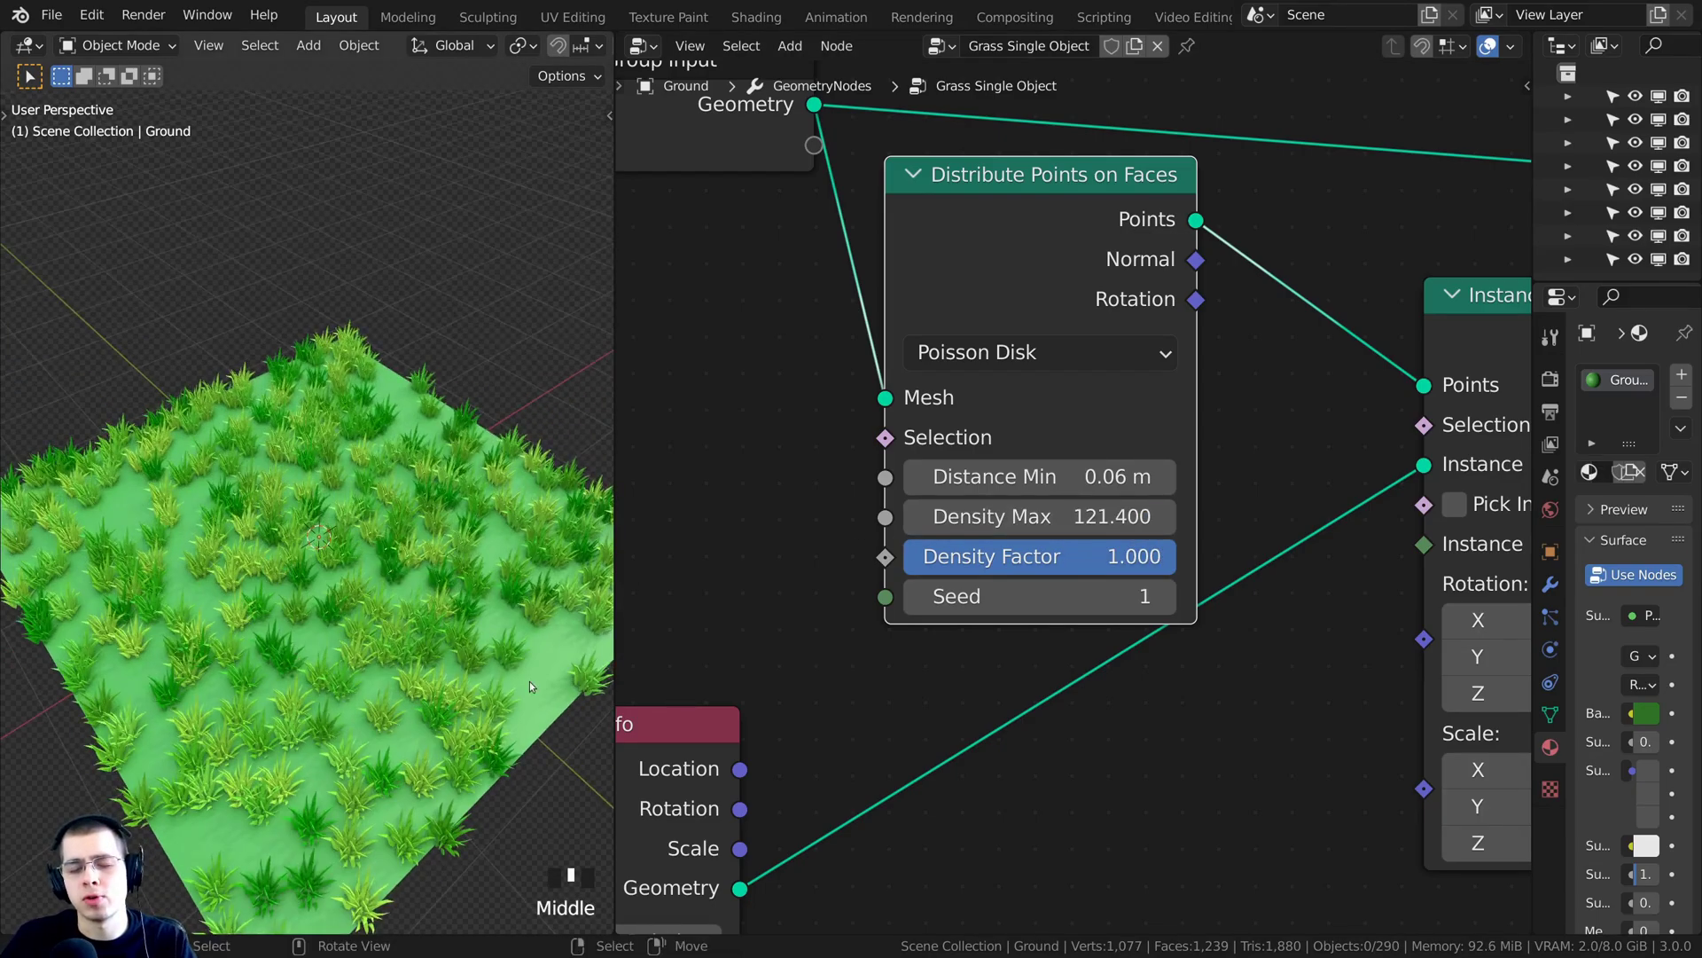
Preview other Seed values for the Poisson Disk distribution and cancel back to 1
drag(1046, 606, 1176, 606)
right_click(1026, 603)
drag(1018, 277, 1032, 276)
Inspect the scattered grass at close range and shift the Object Info node slightly closer to the Distribute Points on Faces node
middle_drag(443, 523, 418, 558)
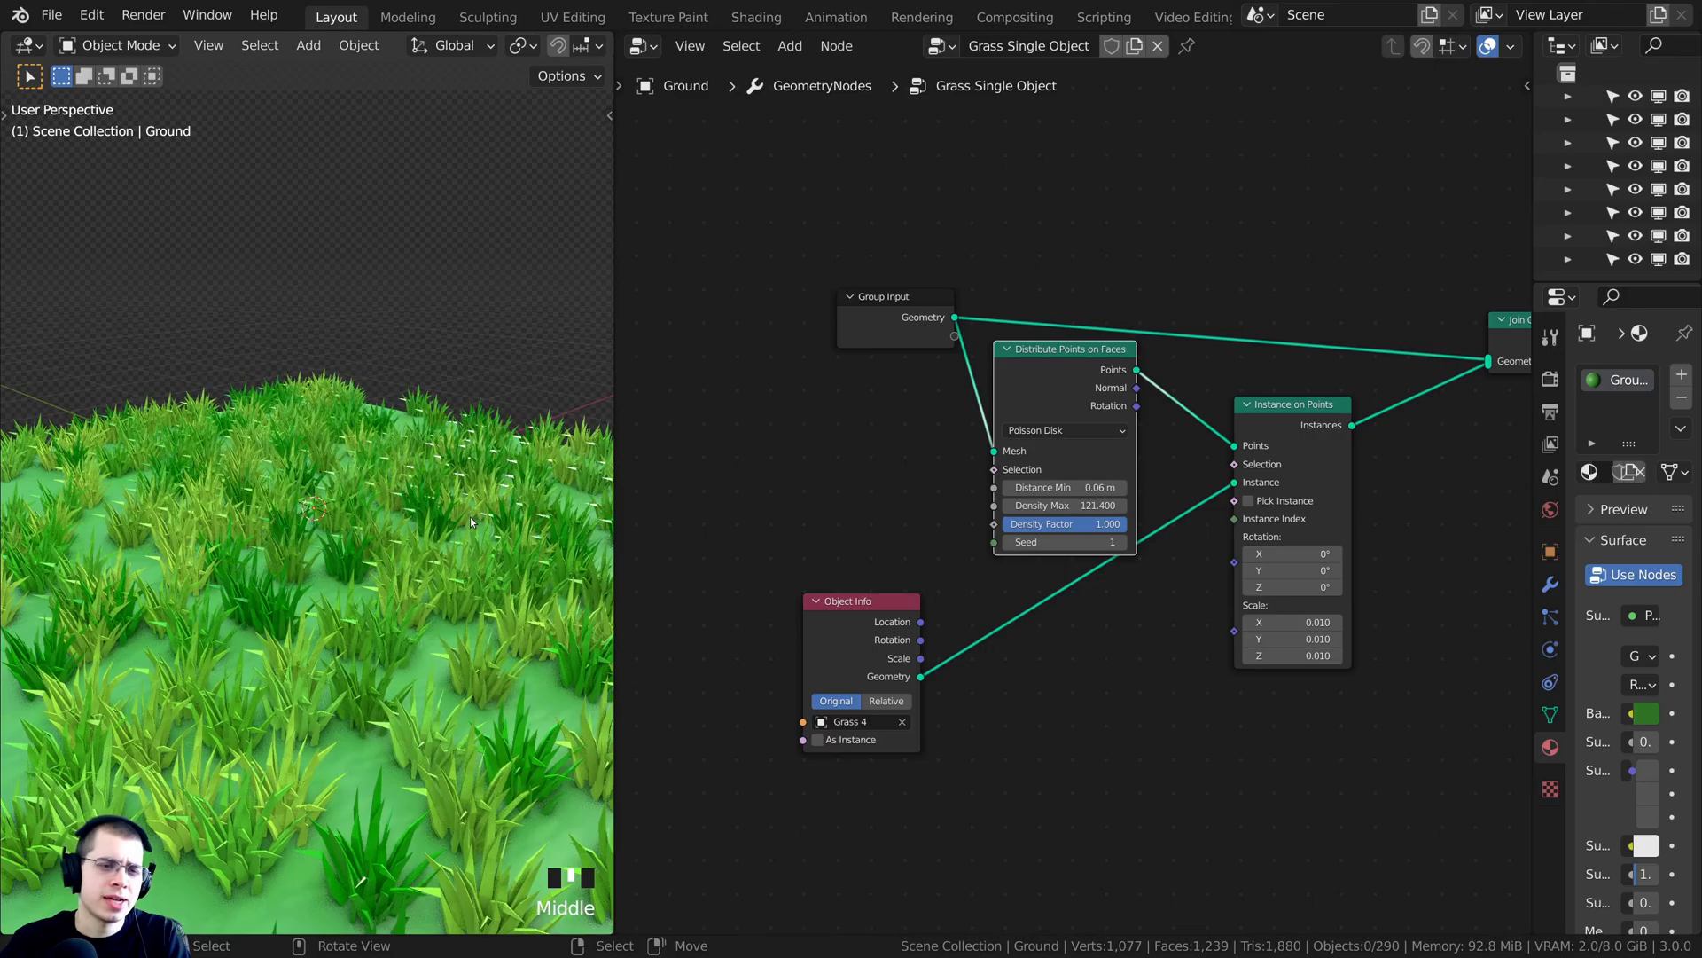
scroll(457, 506, up, 2)
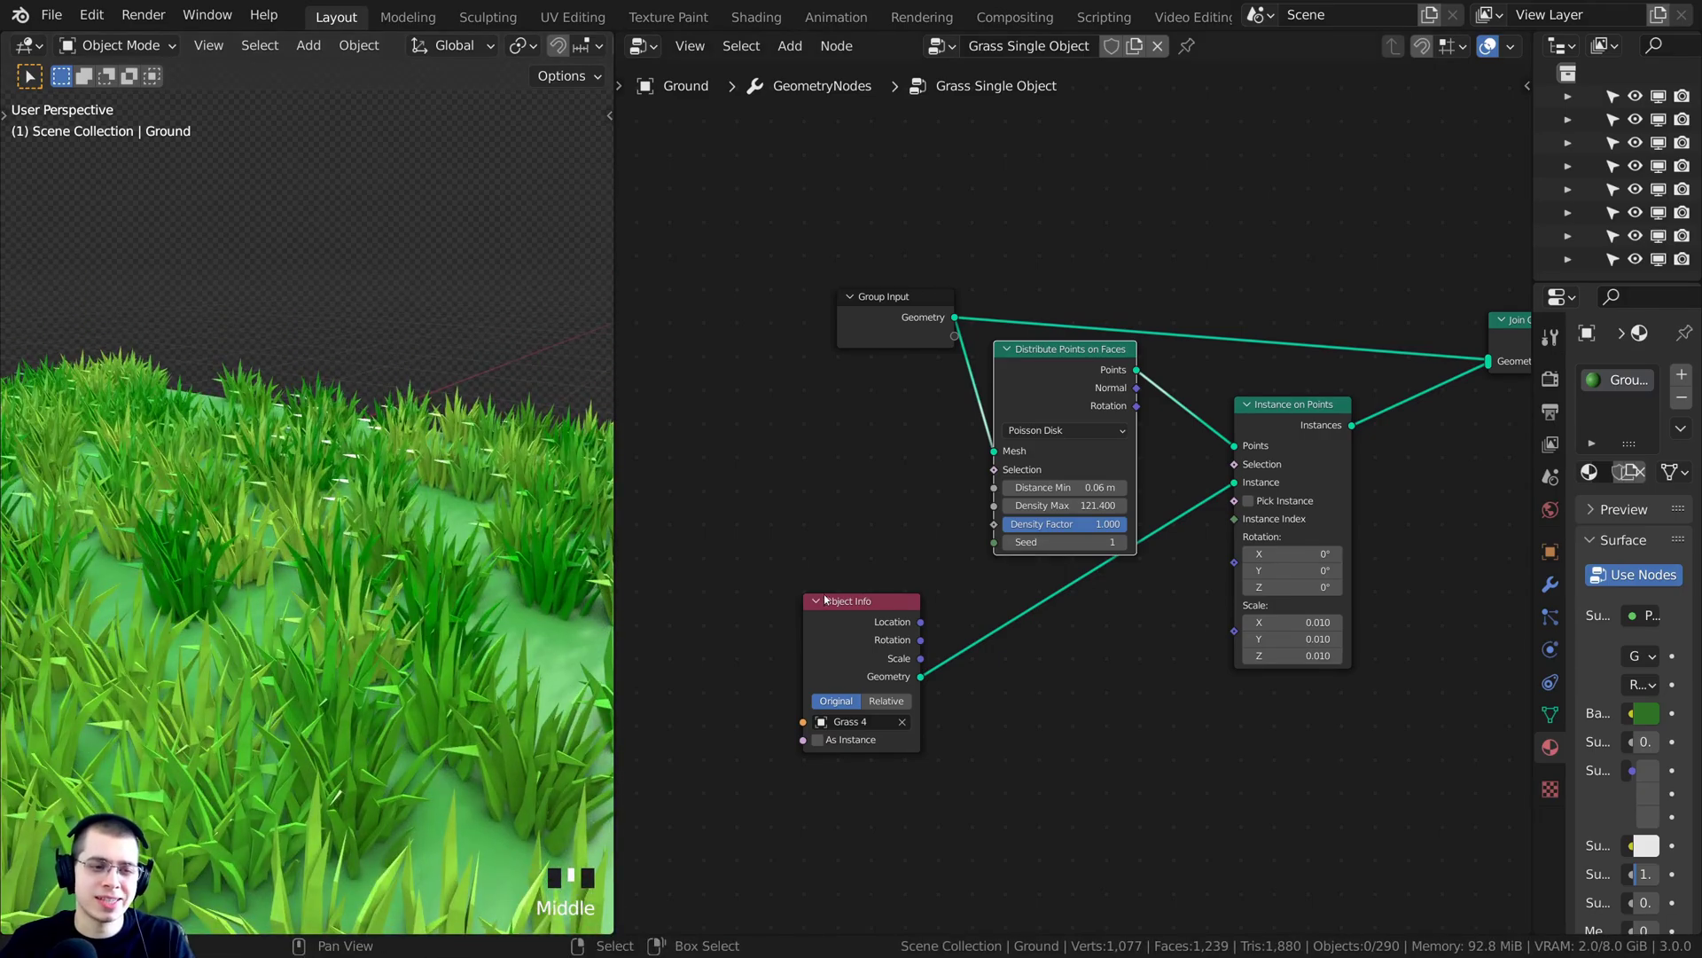
middle_drag(433, 605, 429, 603)
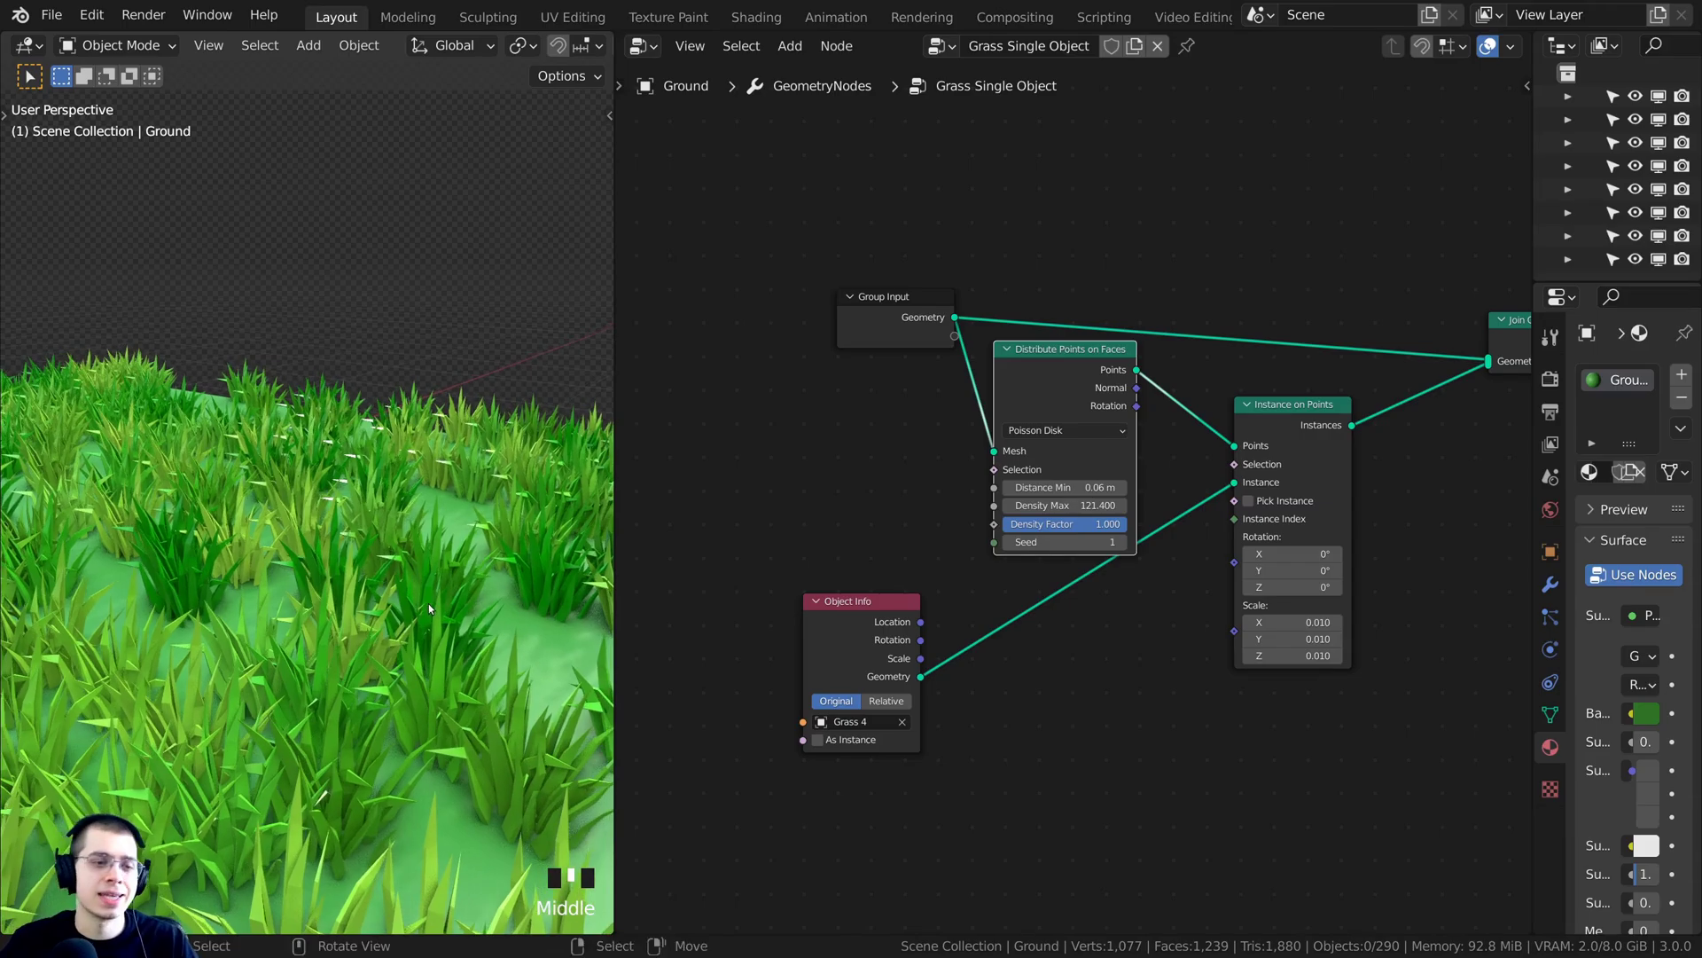
drag(850, 648, 845, 625)
middle_drag(523, 567, 507, 549)
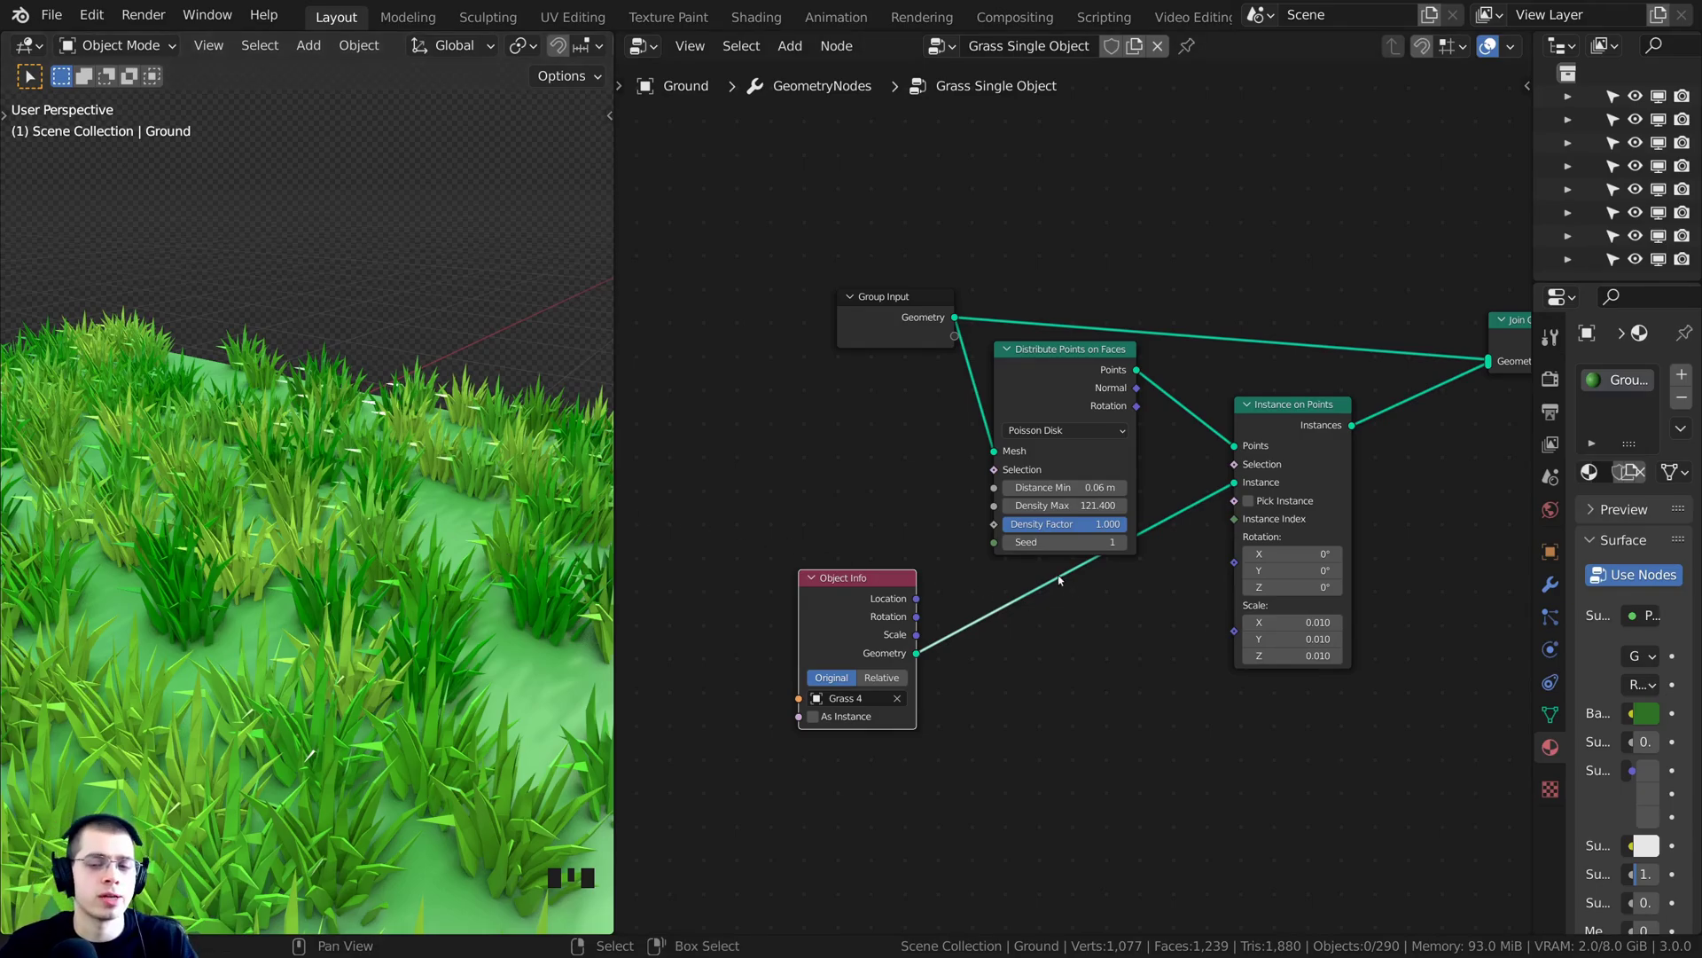
scroll(1060, 579, up, 3)
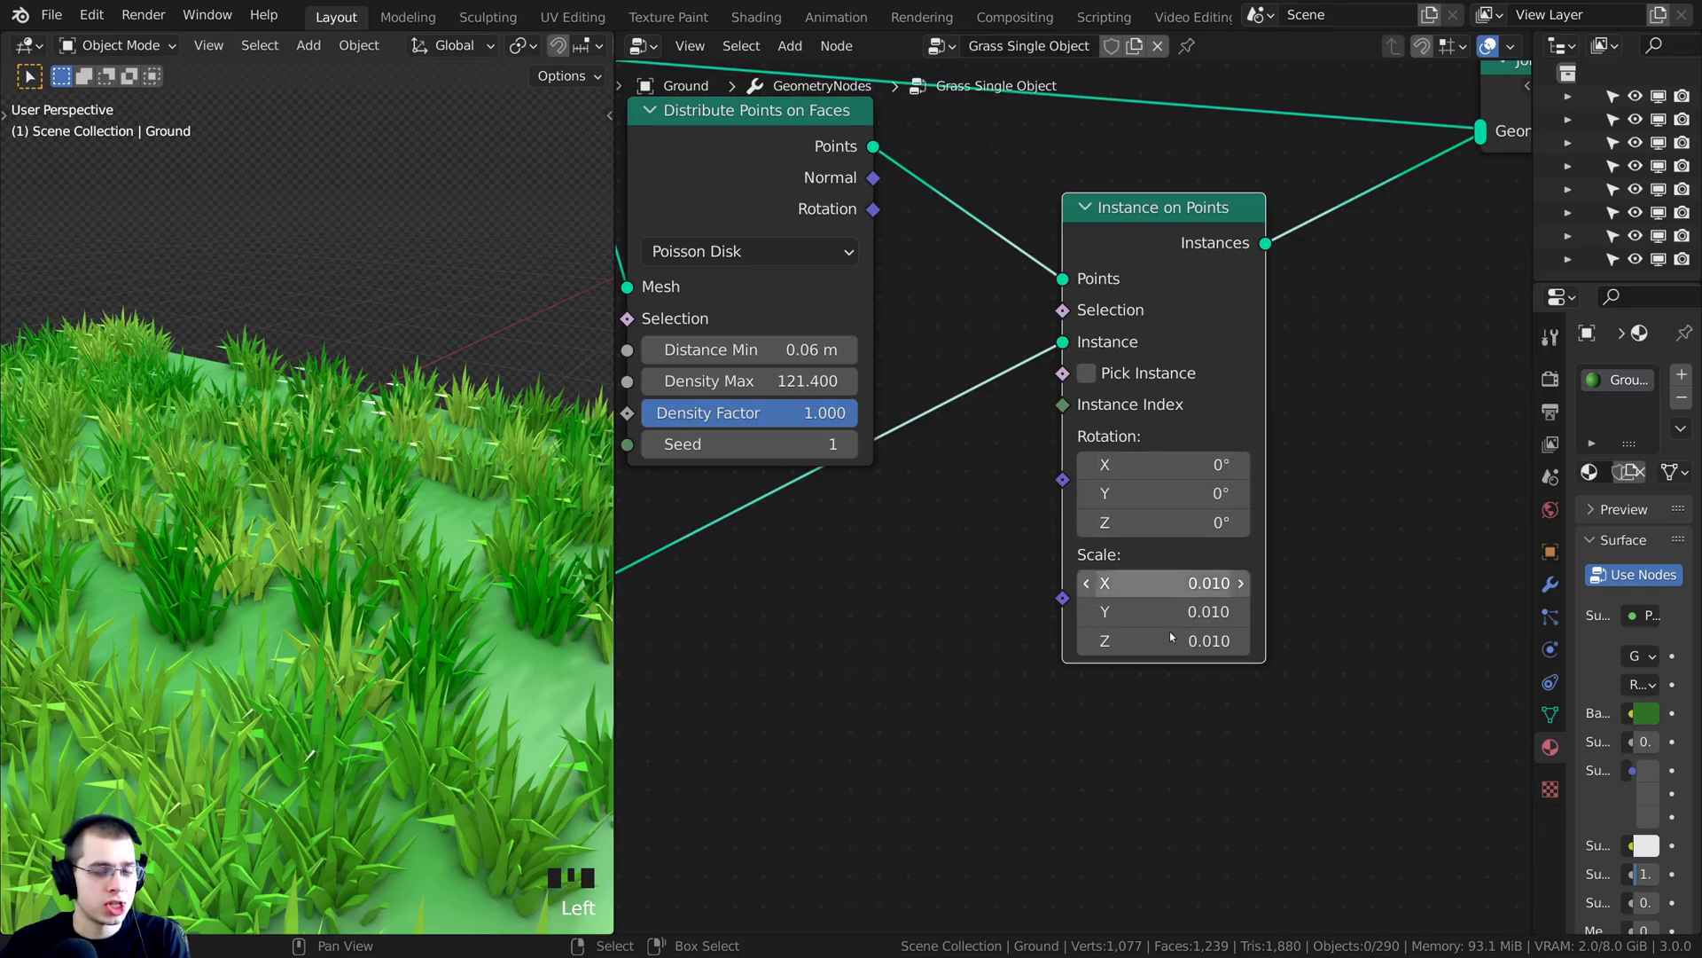
drag(1175, 241, 1209, 242)
click(972, 365)
middle_drag(902, 431, 1127, 320)
scroll(1127, 320, down, 2)
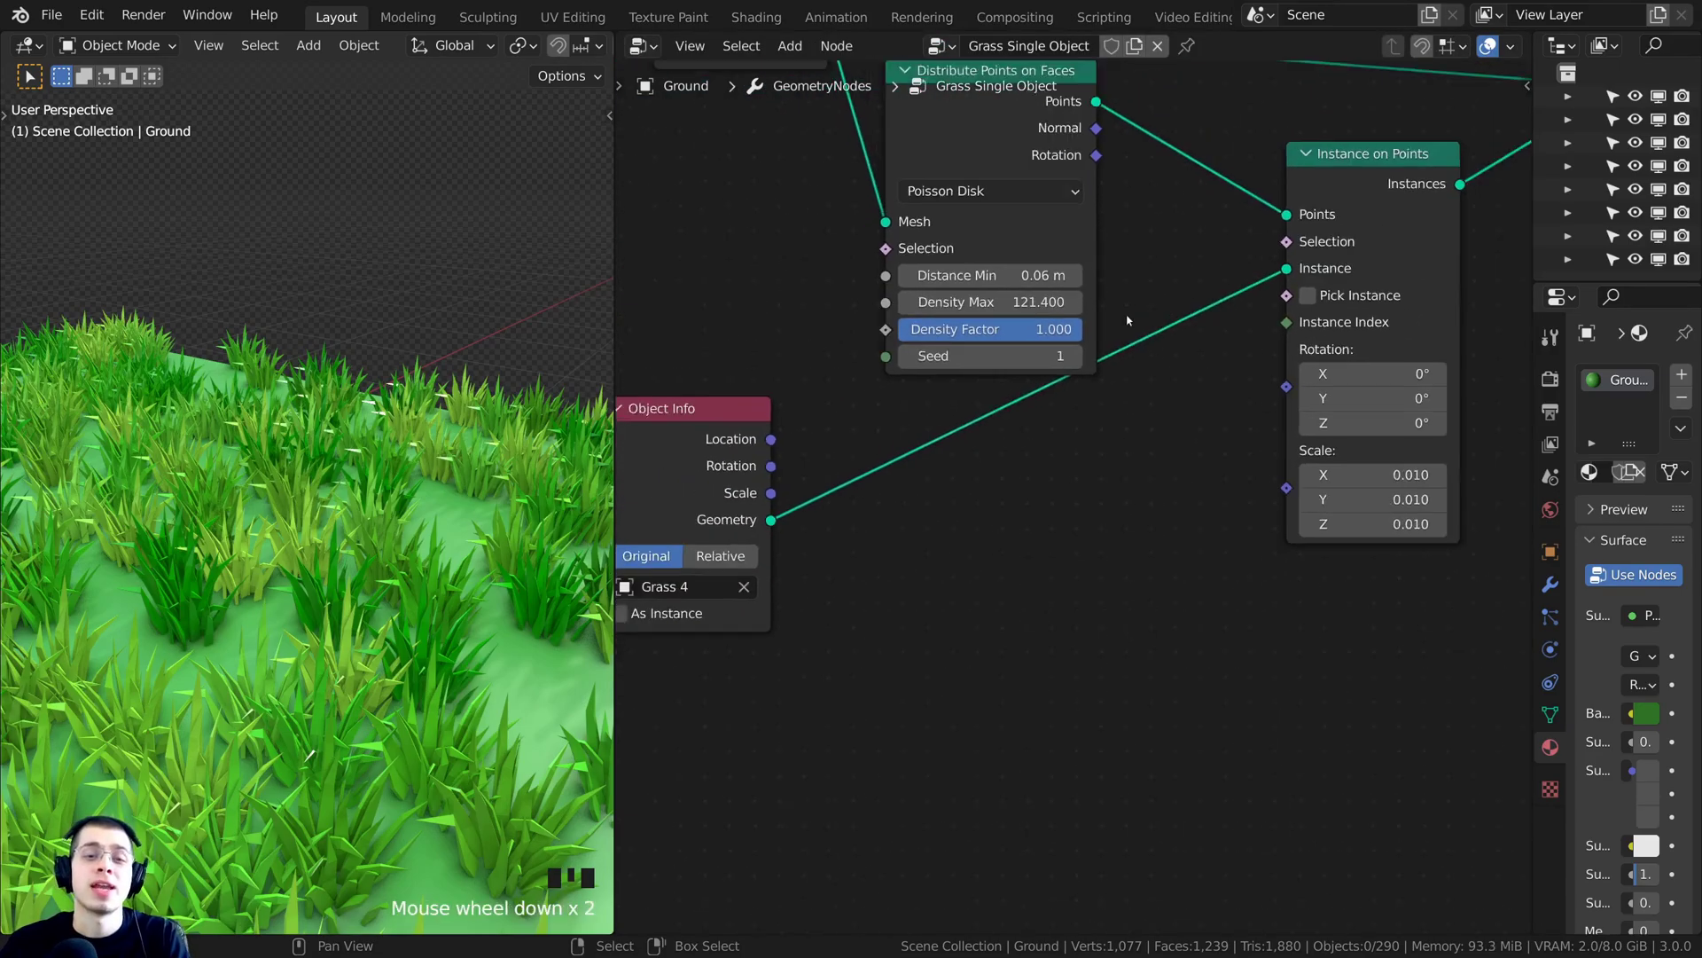
Add a Random Value node and place it below the Distribute Points on Faces node
scroll(1128, 319, down, 2)
middle_drag(1068, 677, 981, 690)
scroll(1019, 647, up, 2)
middle_drag(1059, 617, 1038, 614)
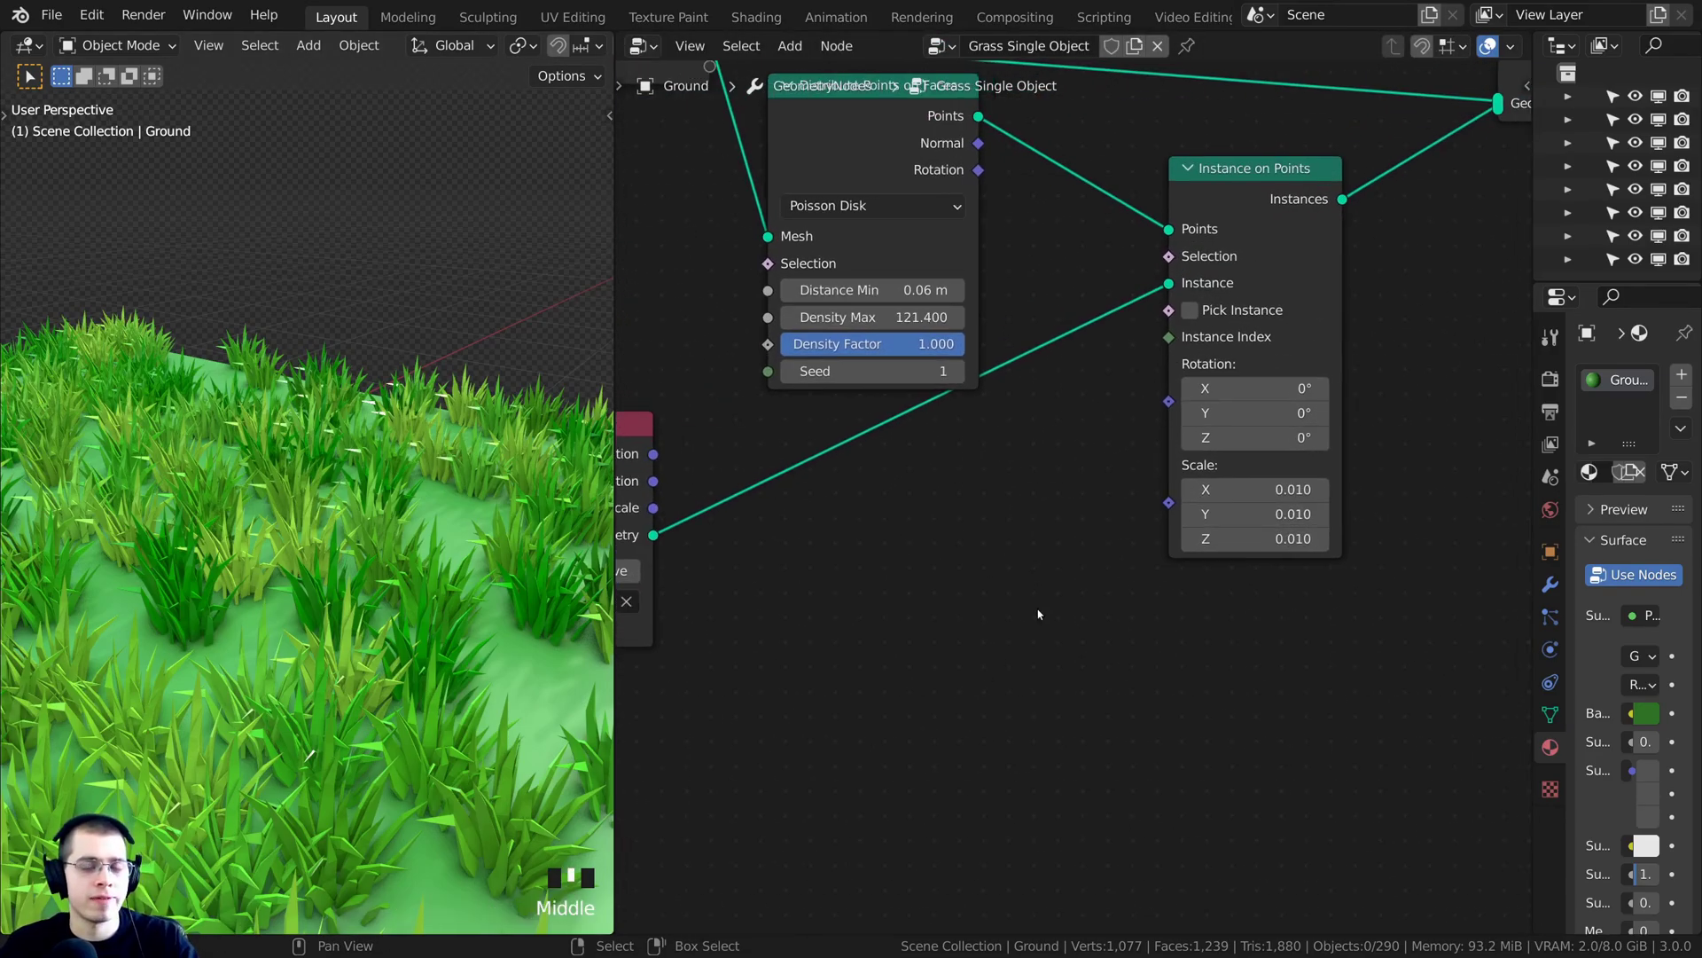
middle_drag(1029, 474, 1038, 473)
key(shift+a)
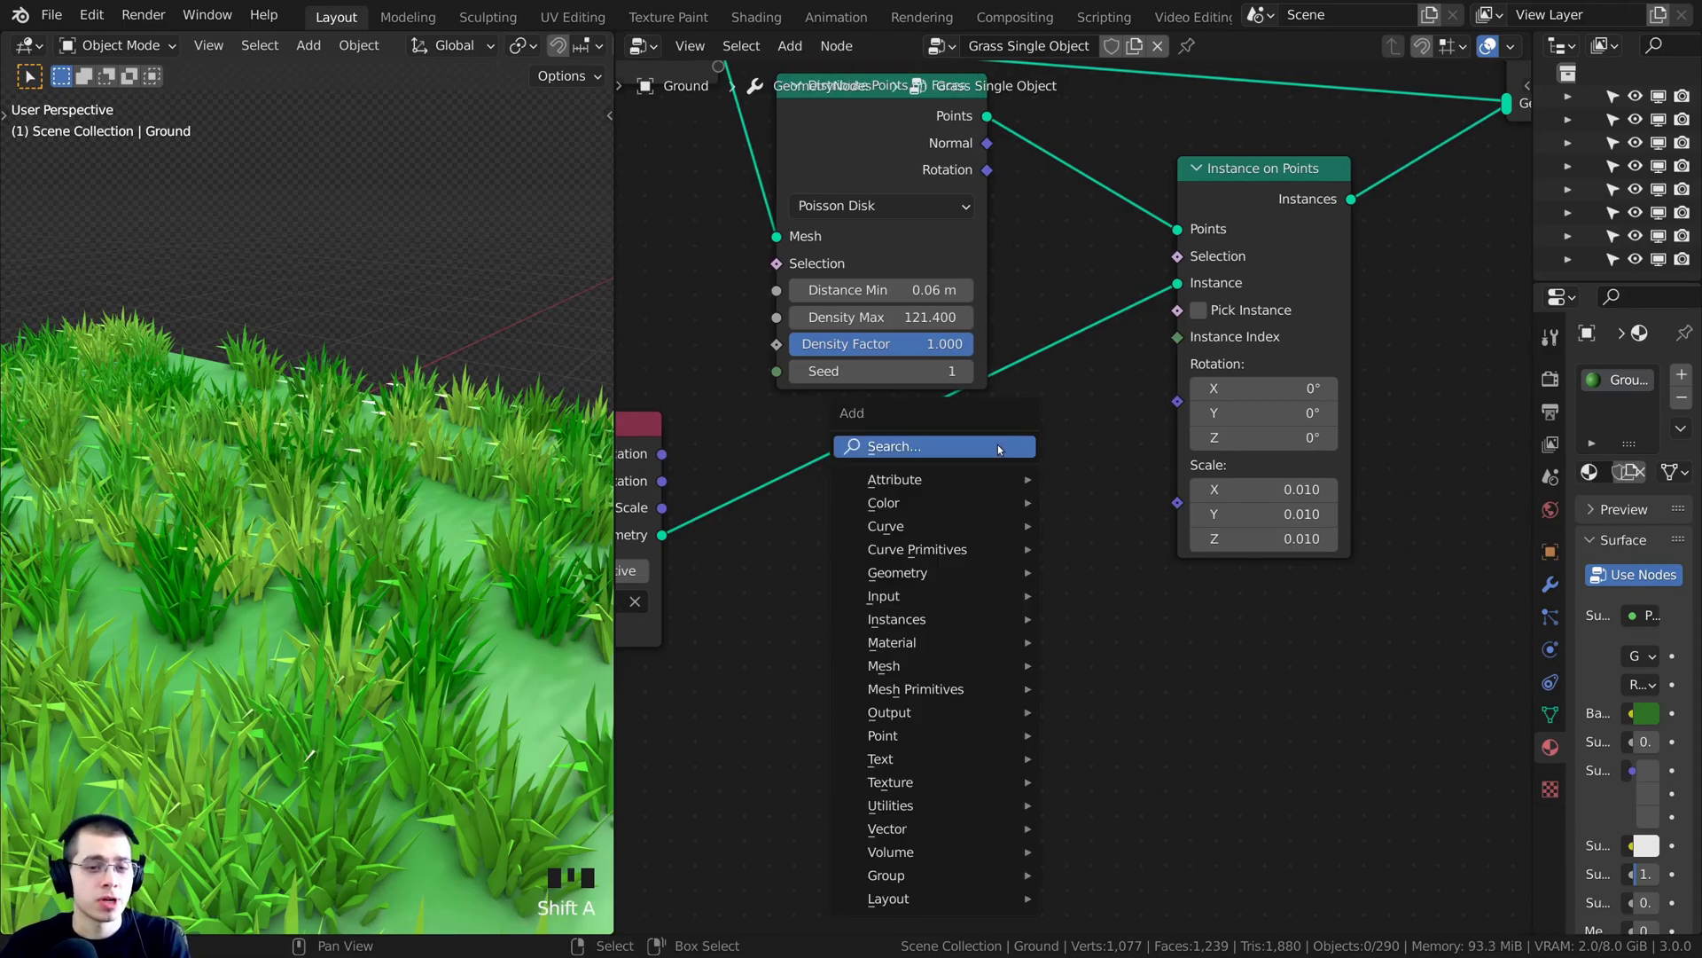
click(997, 445)
text(ran)
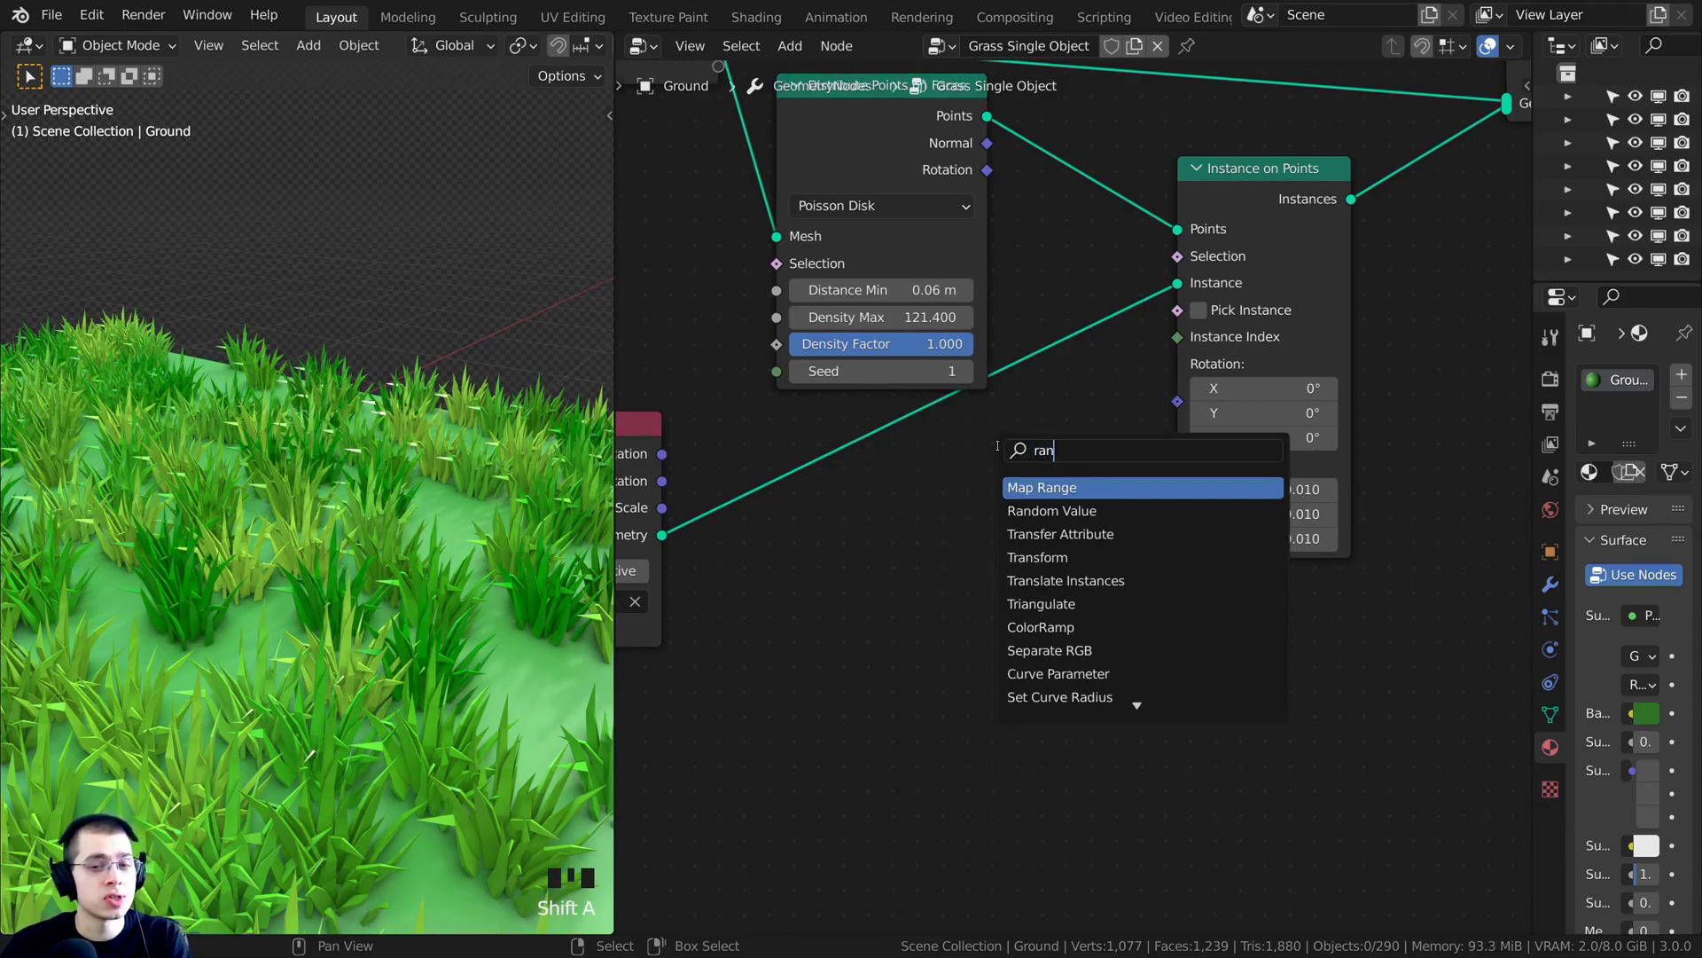
text(d)
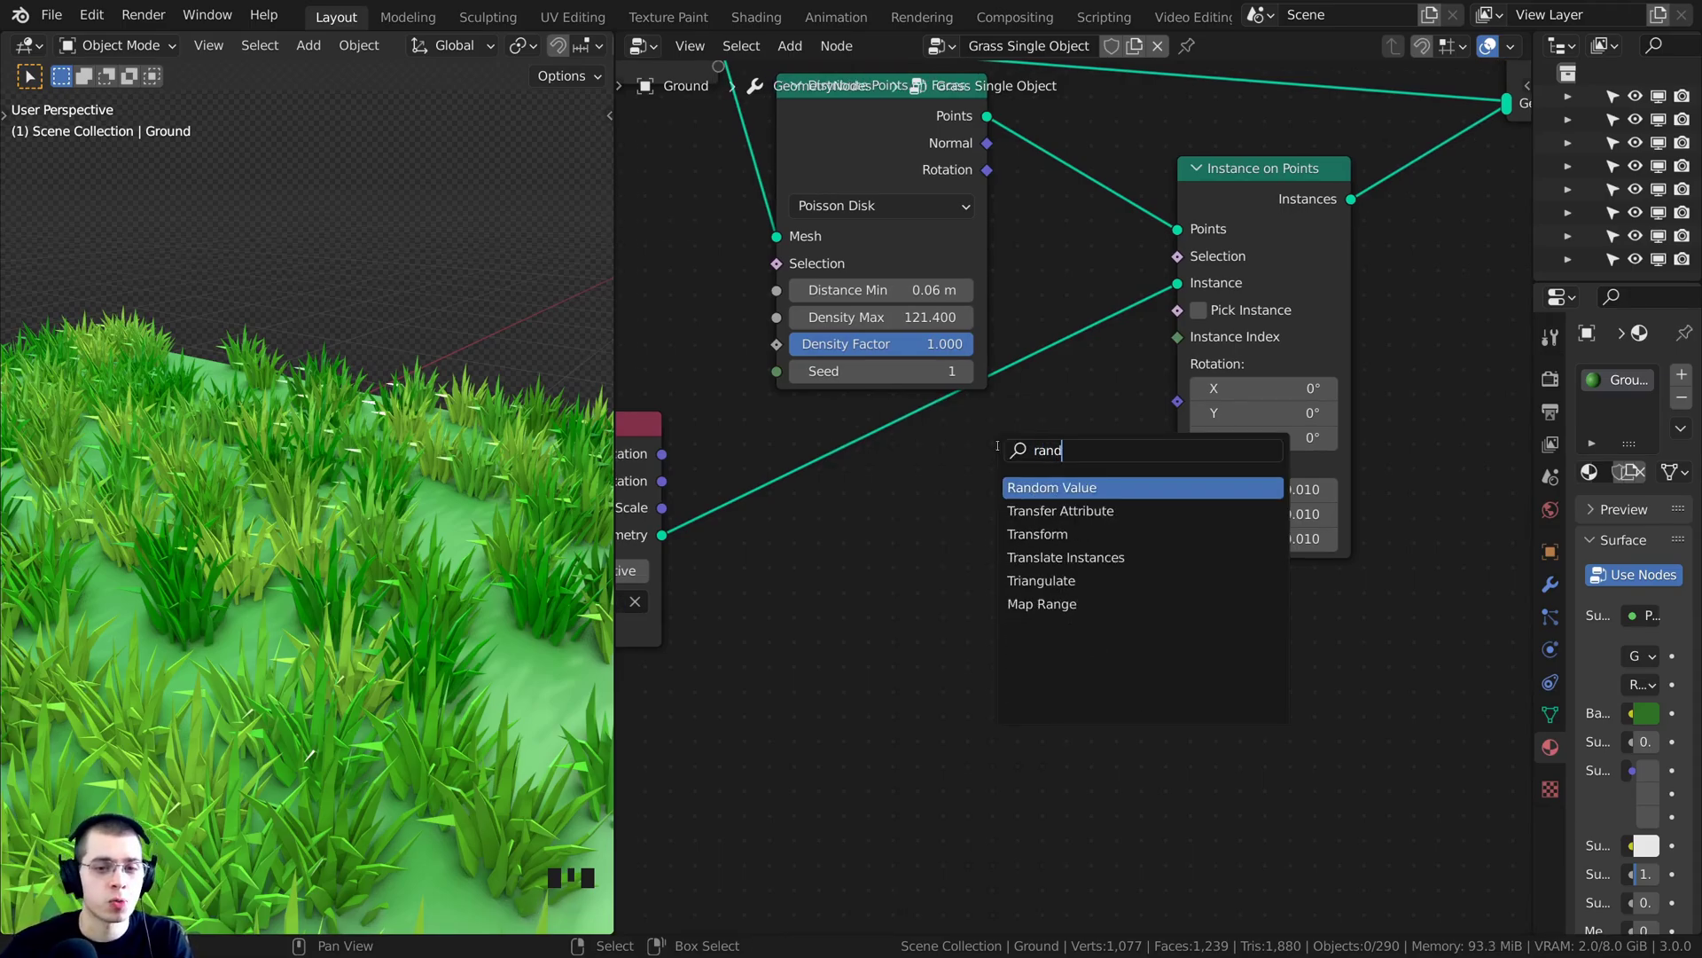
click(1032, 485)
click(859, 530)
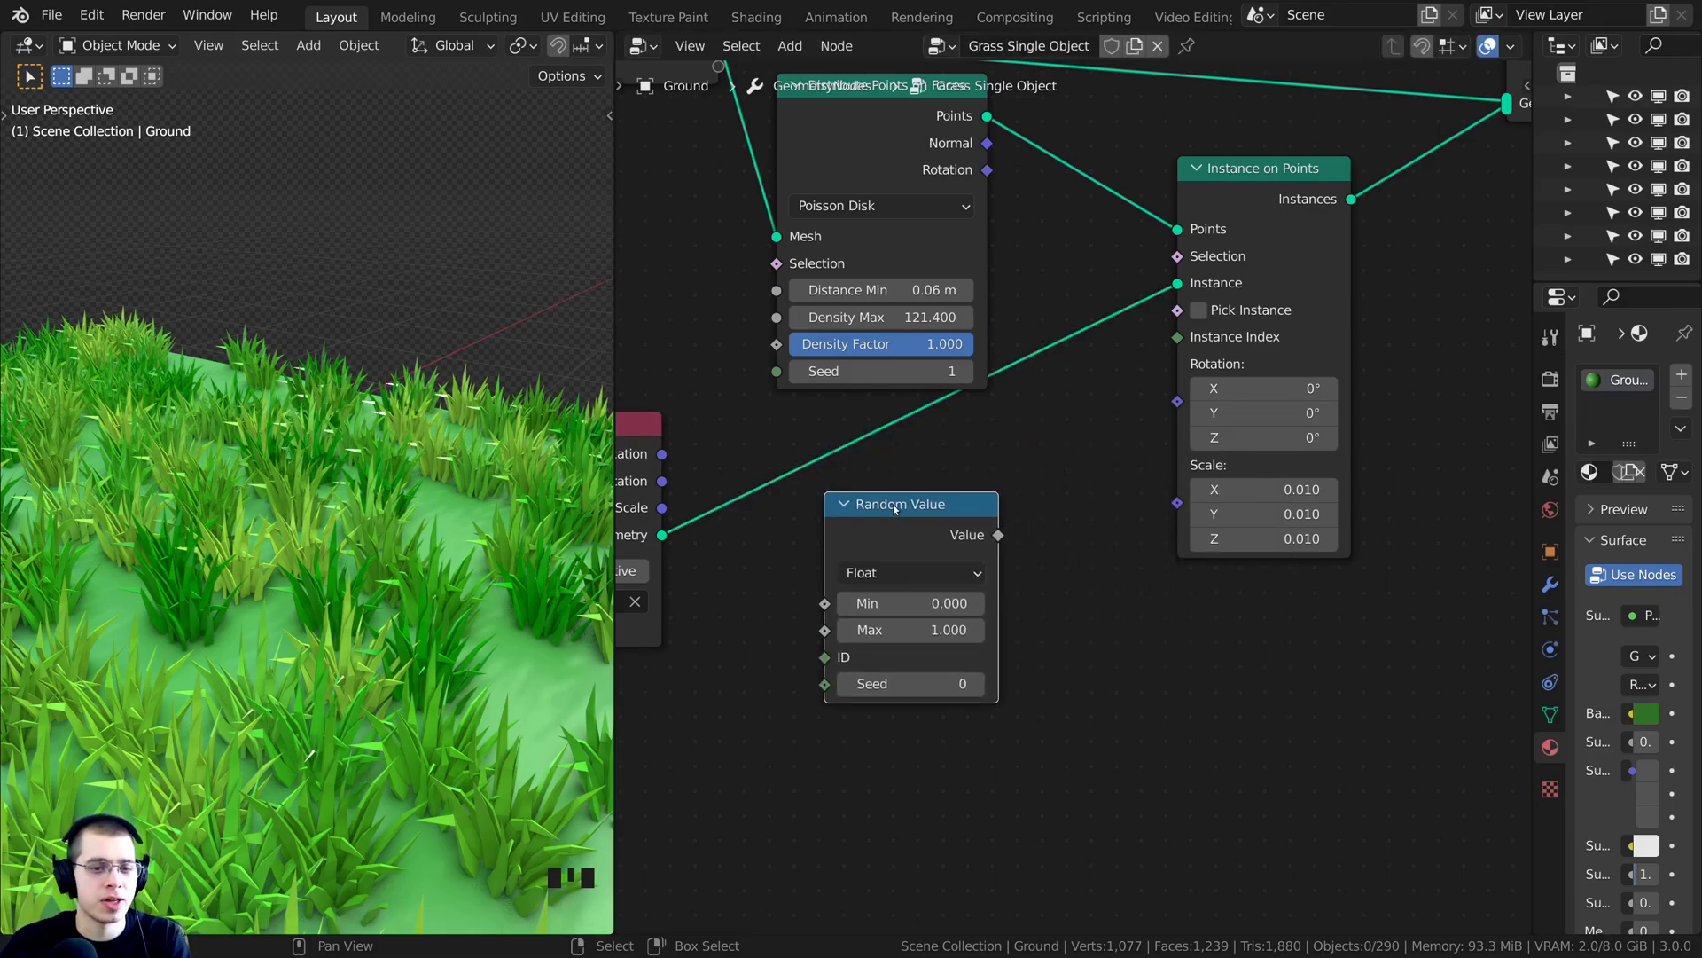
Connect the Random Value node's Value output to the Scale input of Instance on Points
drag(999, 534, 1177, 503)
scroll(392, 577, down, 12)
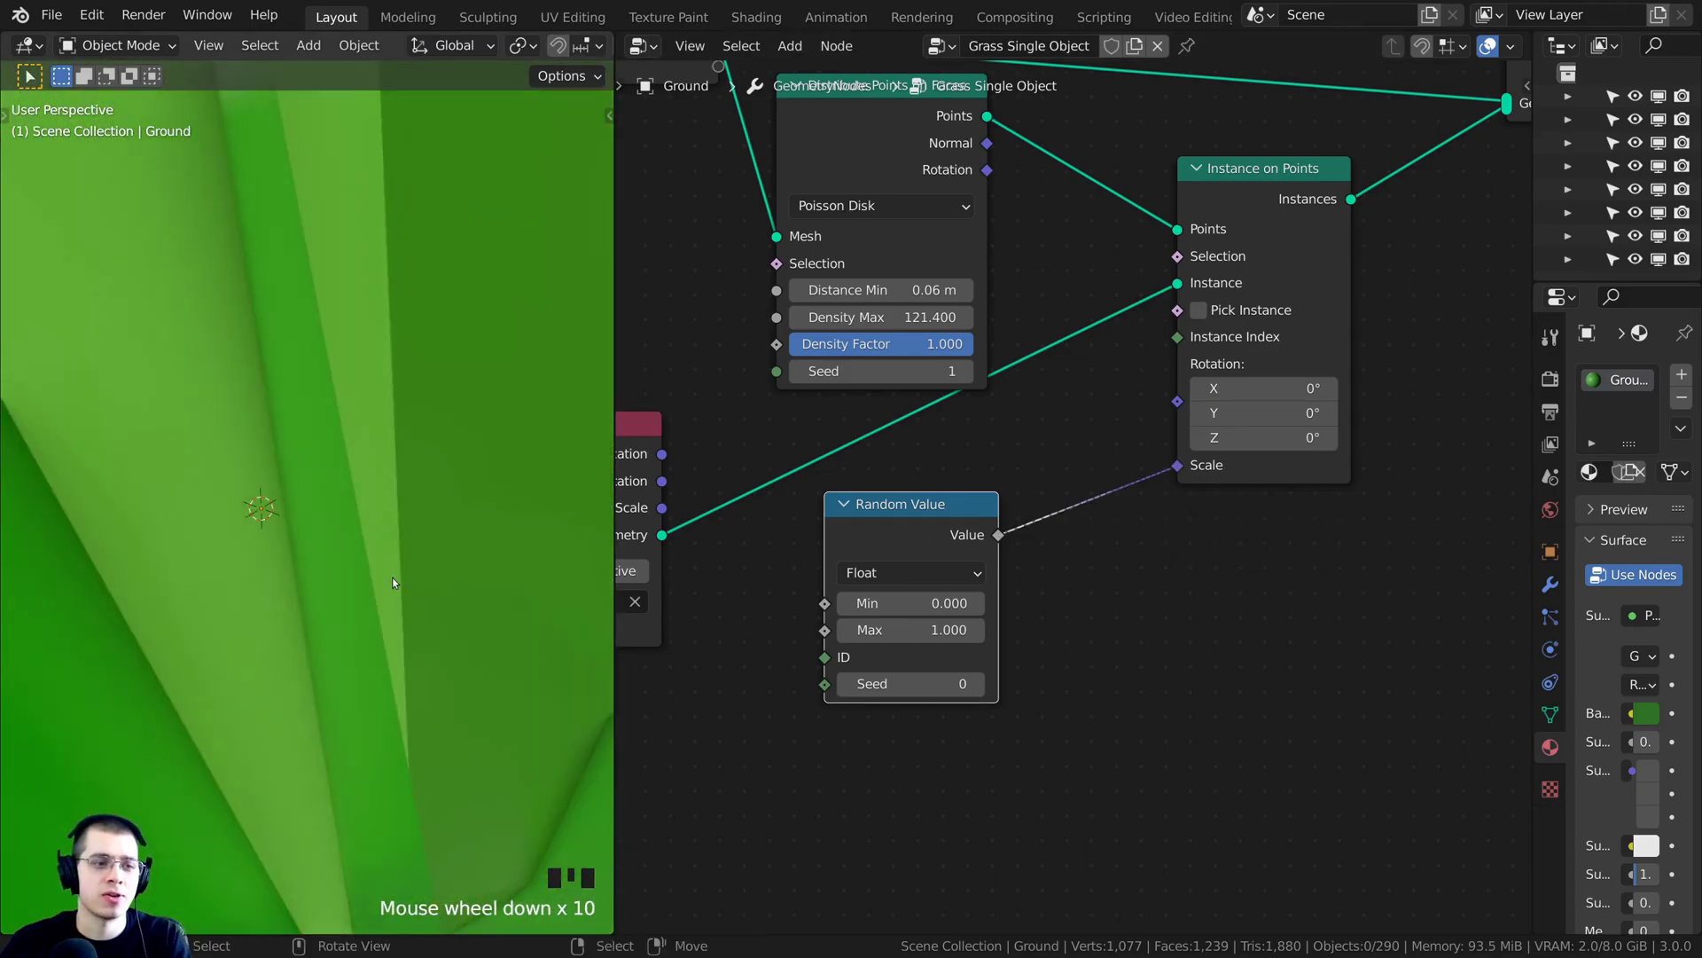
middle_drag(395, 567, 838, 563)
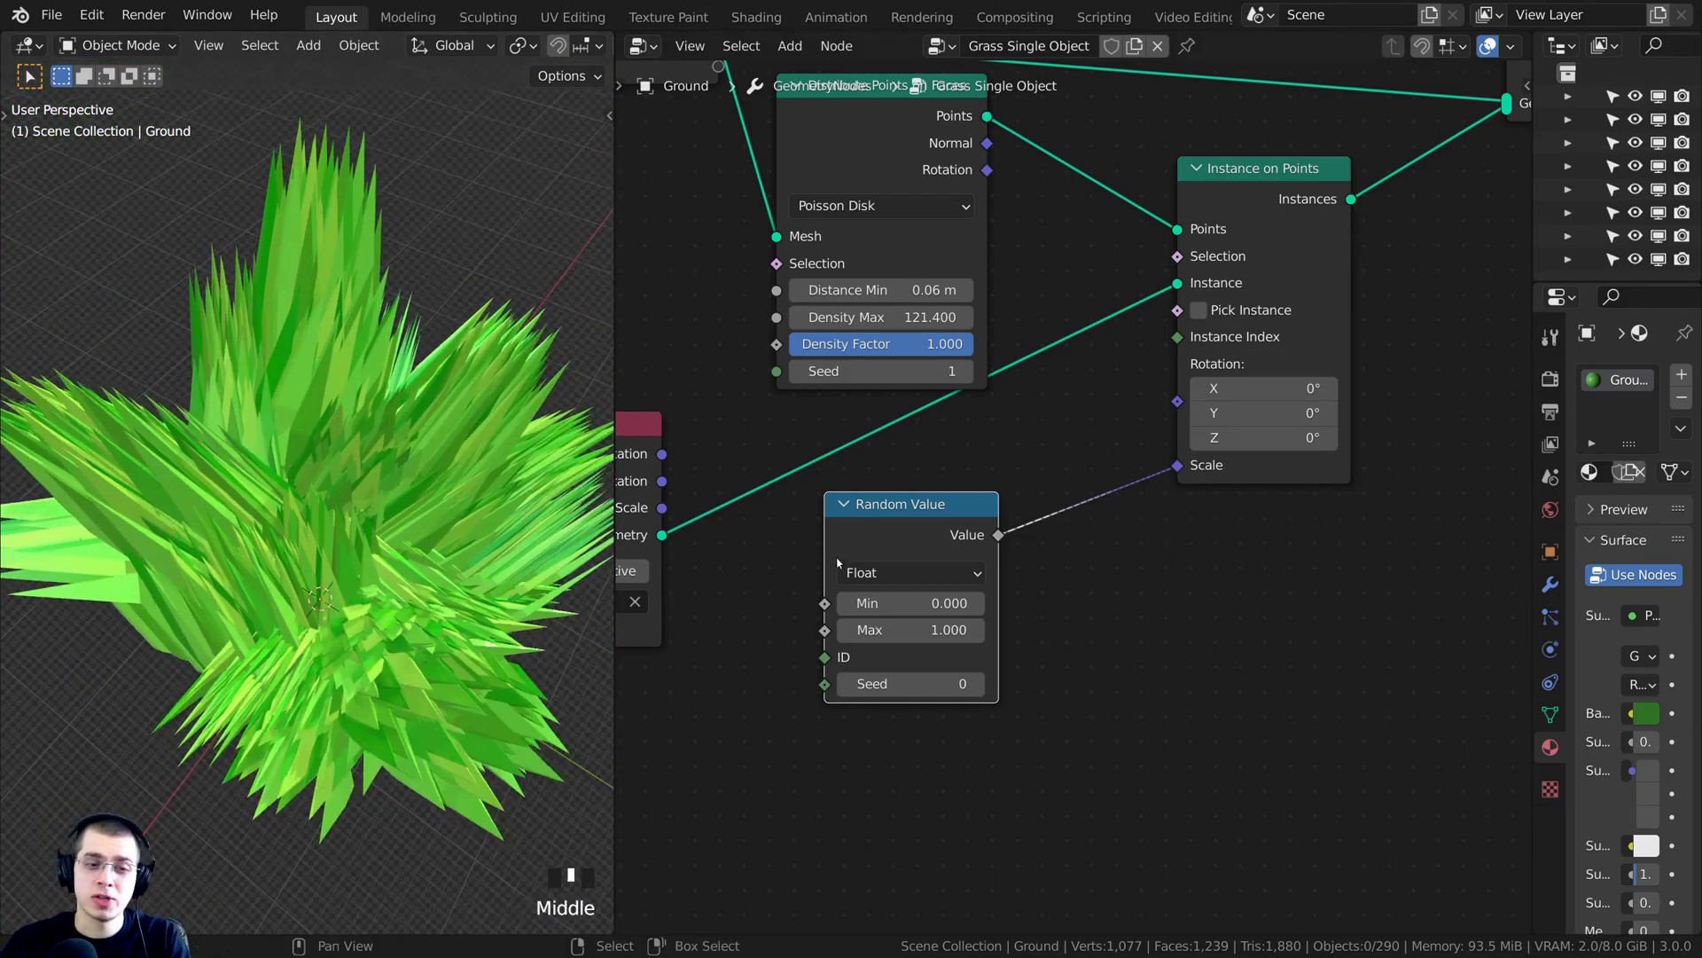
Reduce the Max of the Random Value node driving the grass scale to 0.01
shift+drag(933, 643, 803, 629)
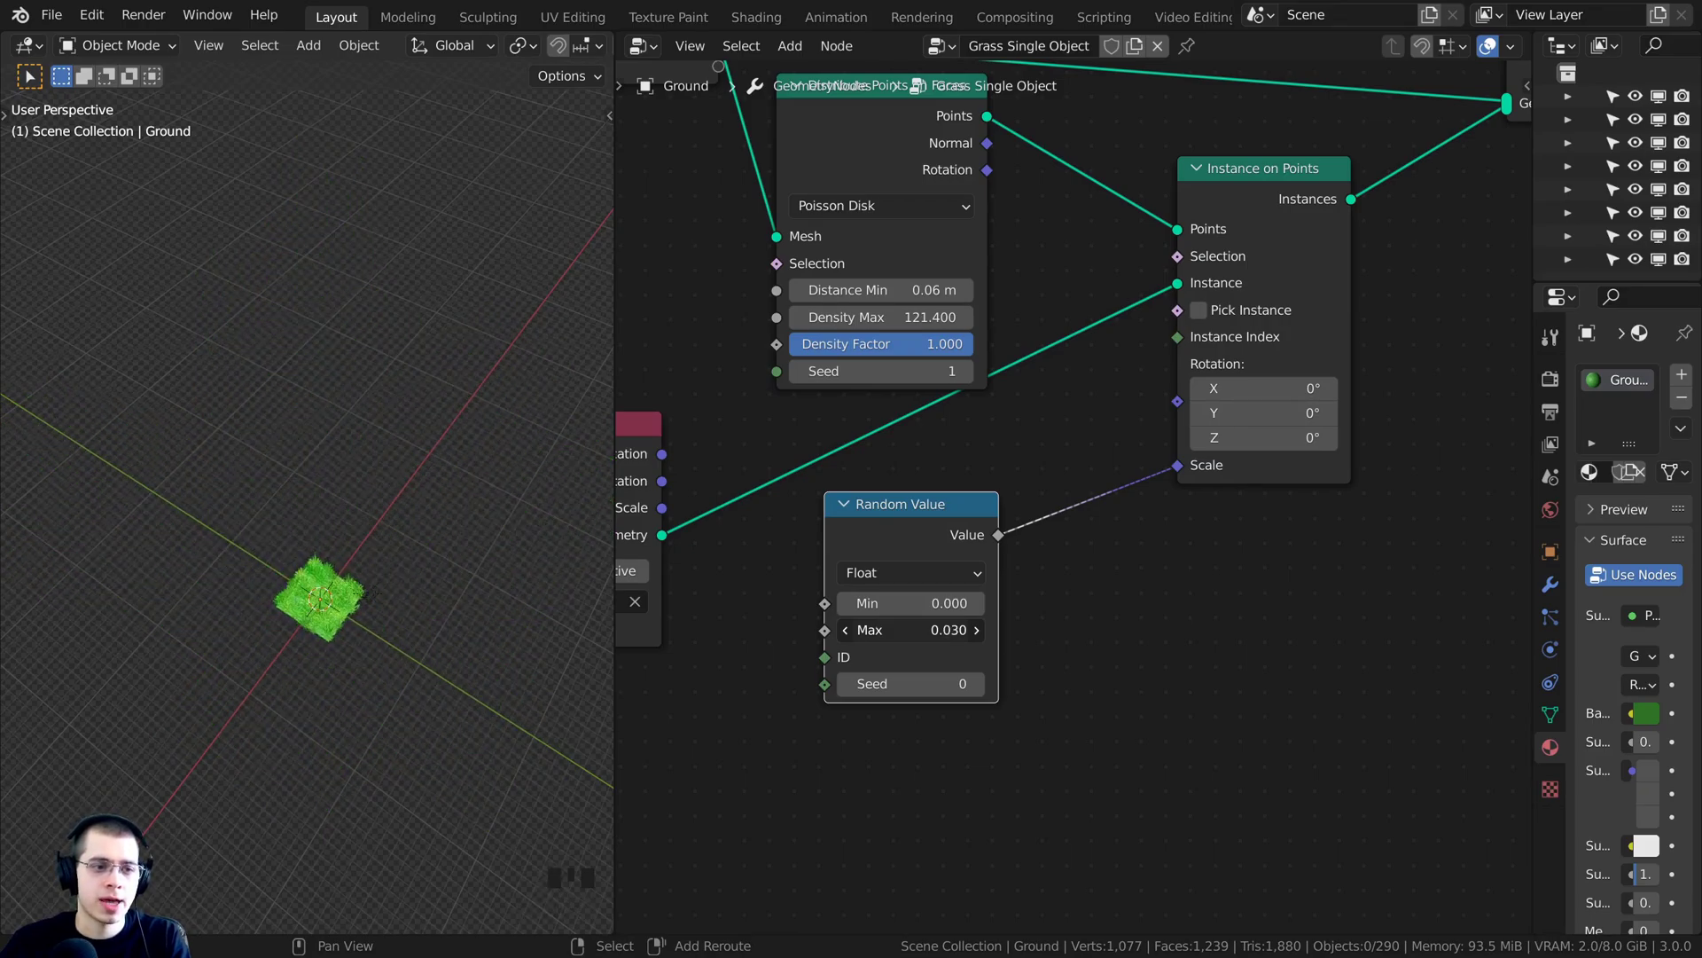
scroll(451, 619, up, 6)
middle_drag(452, 619, 435, 381)
shift+middle_drag(434, 381, 430, 137)
scroll(365, 574, up, 1)
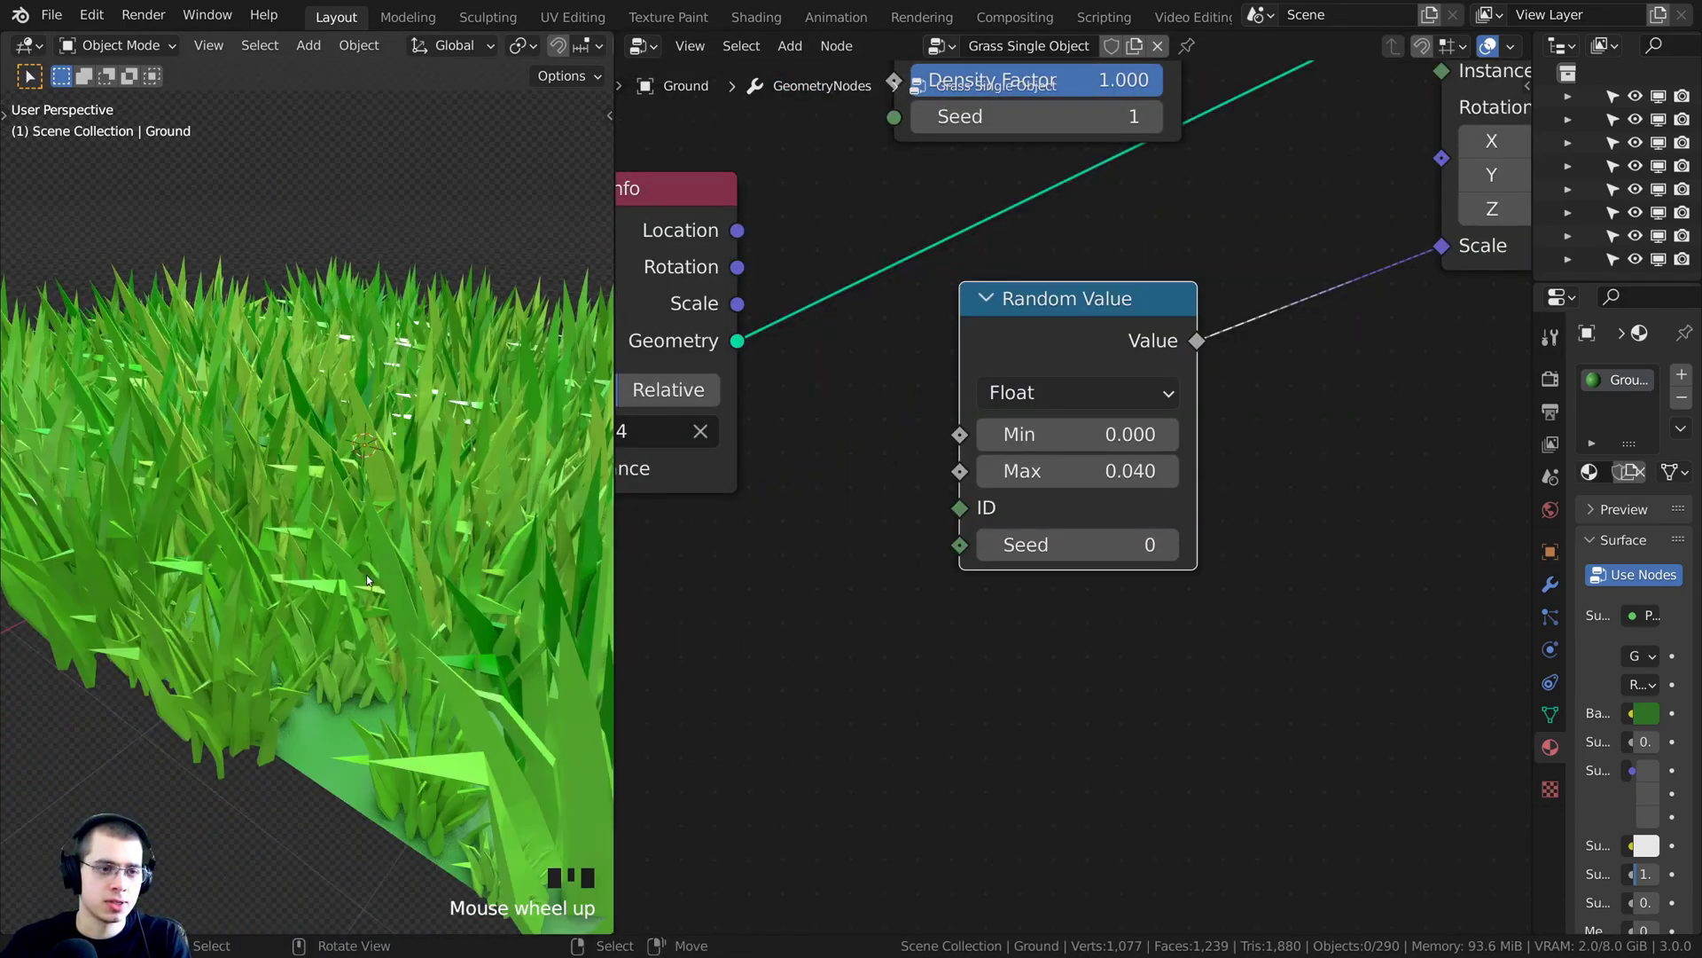
shift+middle_drag(365, 575, 377, 621)
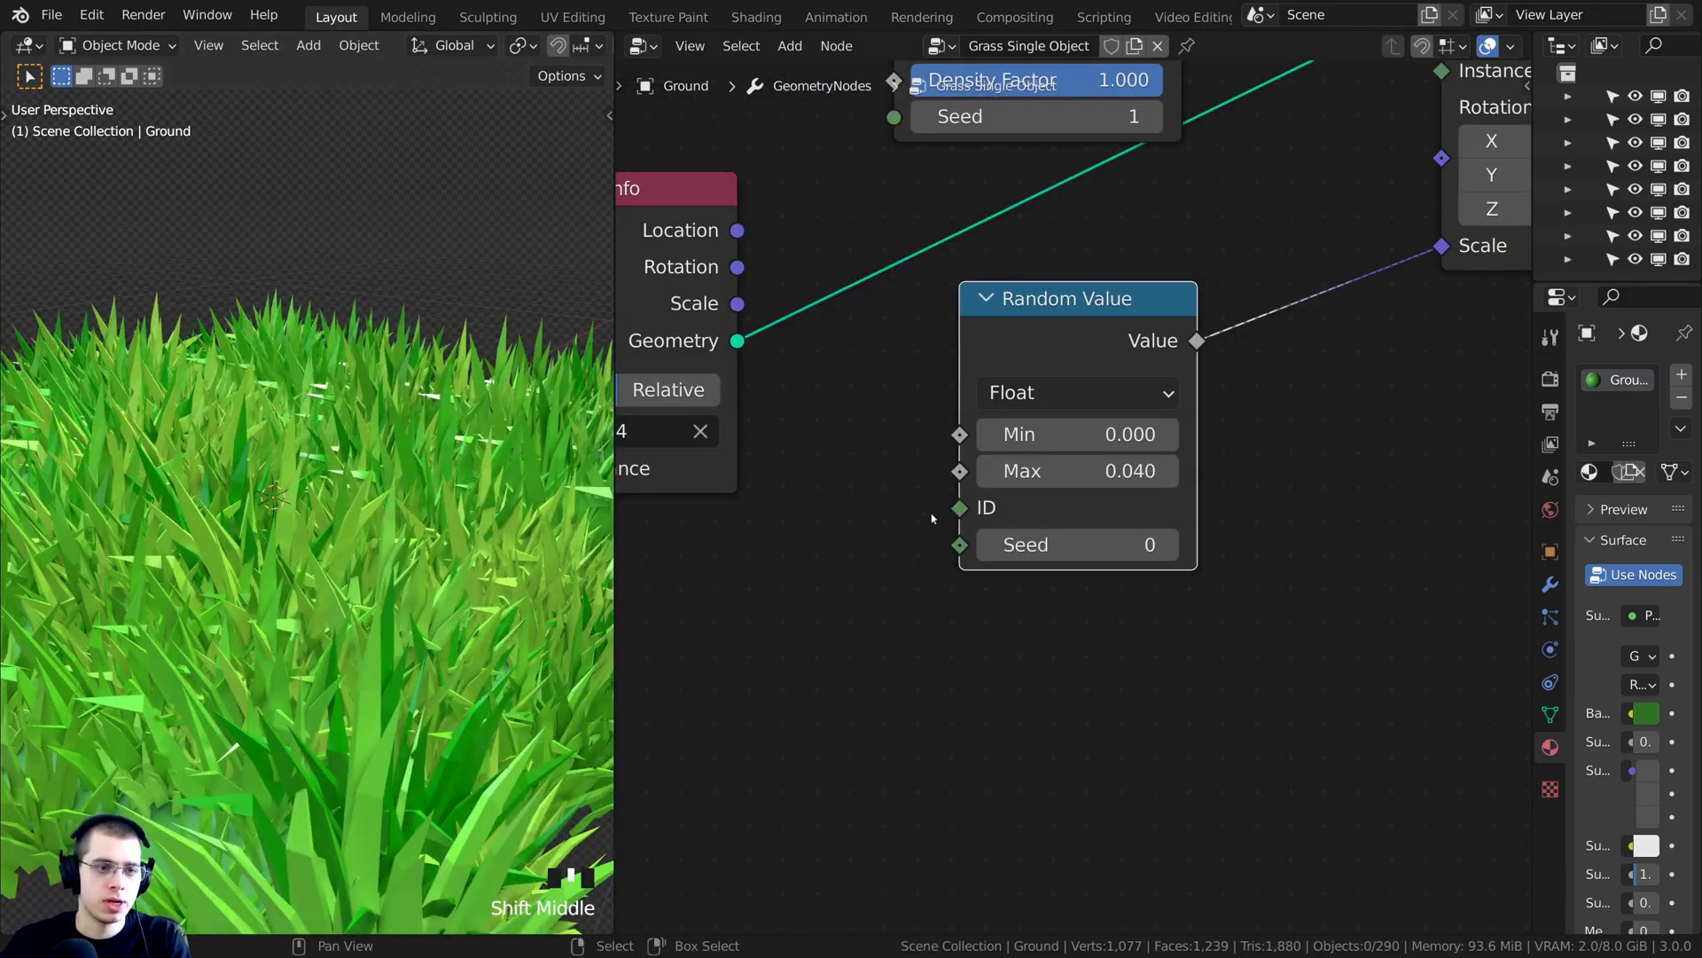
shift+drag(1077, 471, 1060, 471)
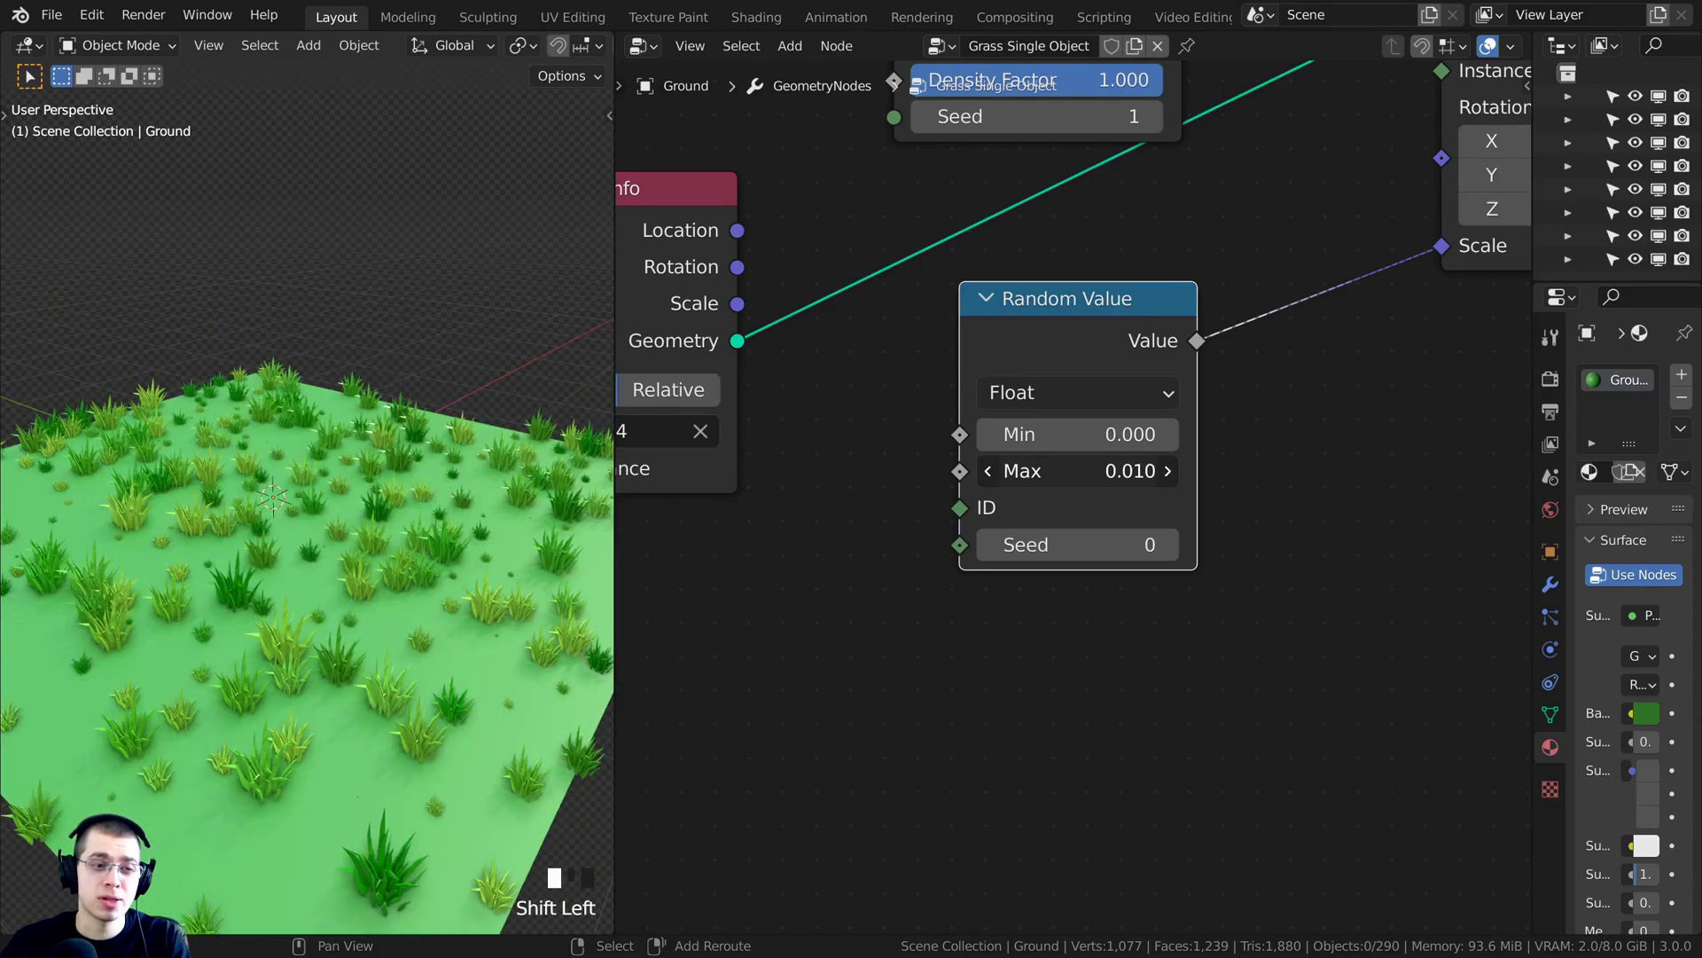
Try a Max of 0.02 on the Random Value node and set it back to 0.01
click(1068, 477)
click(1056, 478)
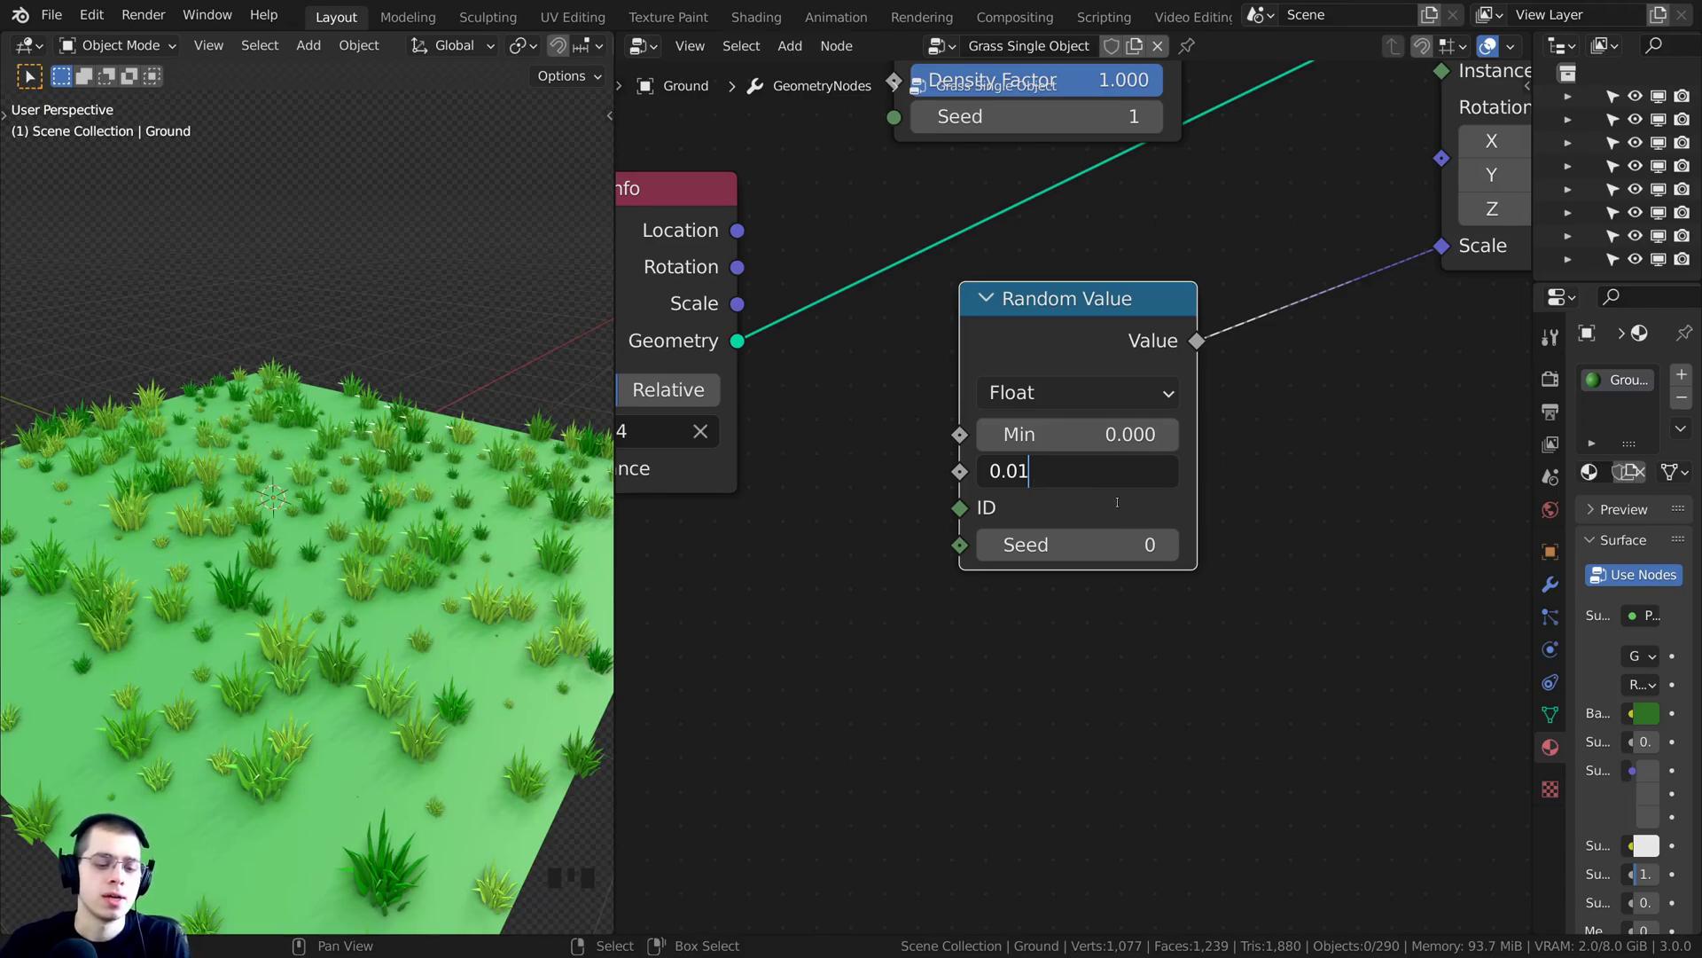
key(BackSpace)
text(2)
key(Return)
click(1085, 468)
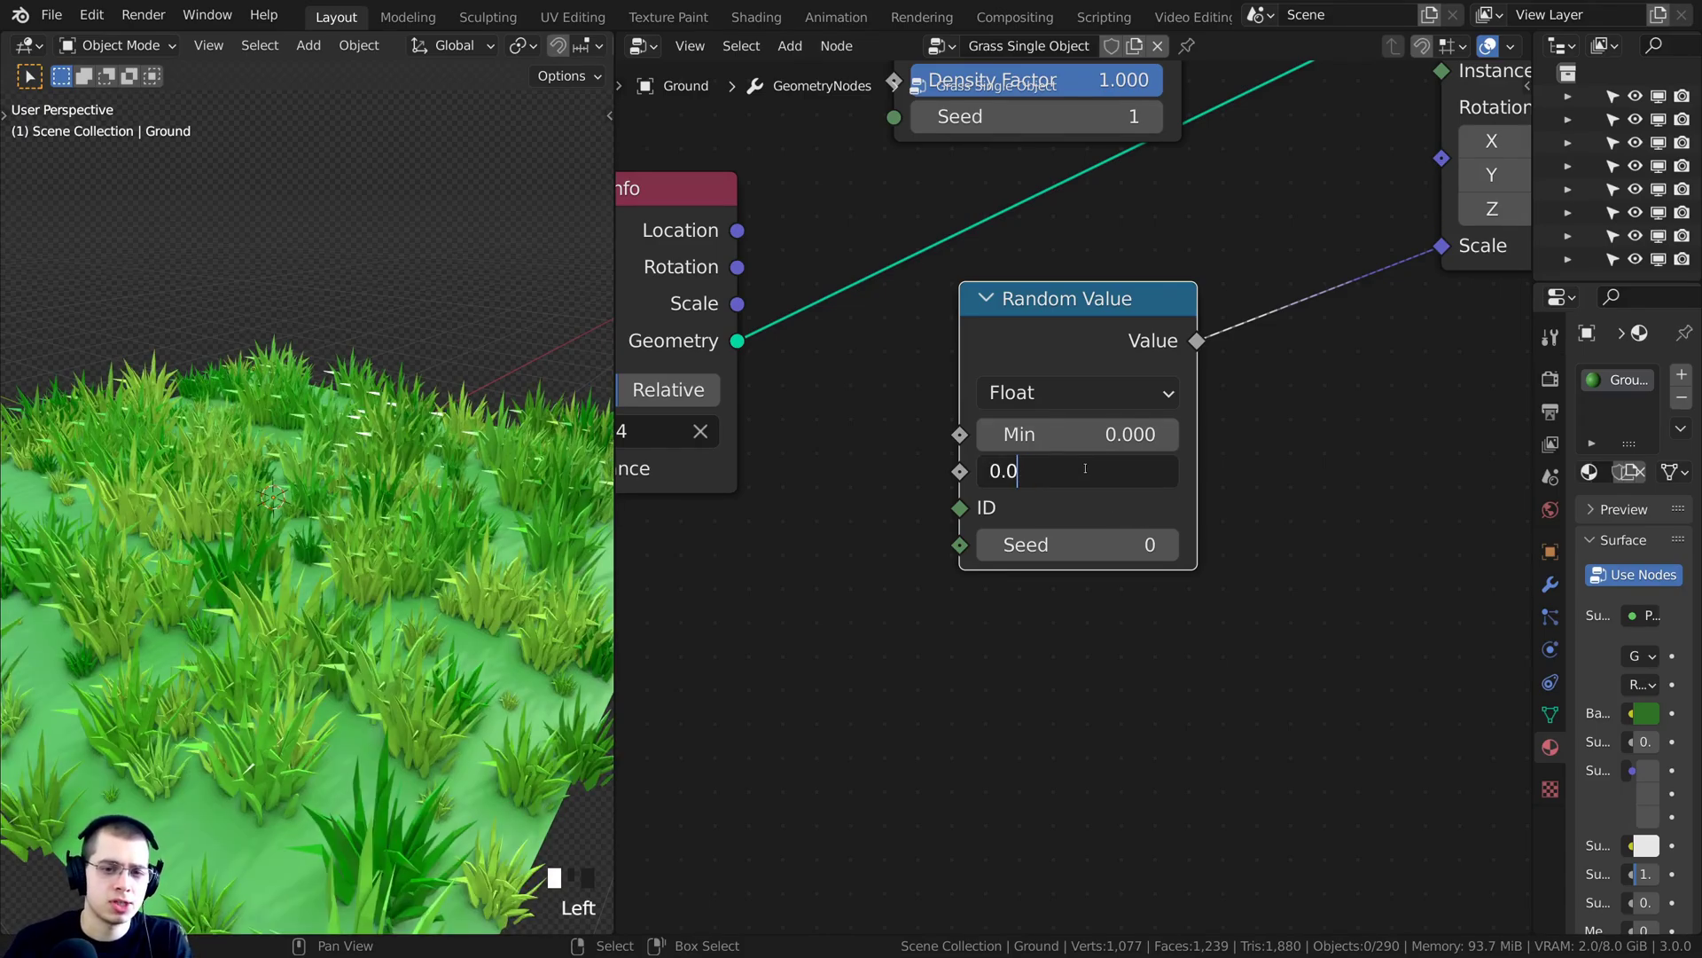
text(1)
key(Return)
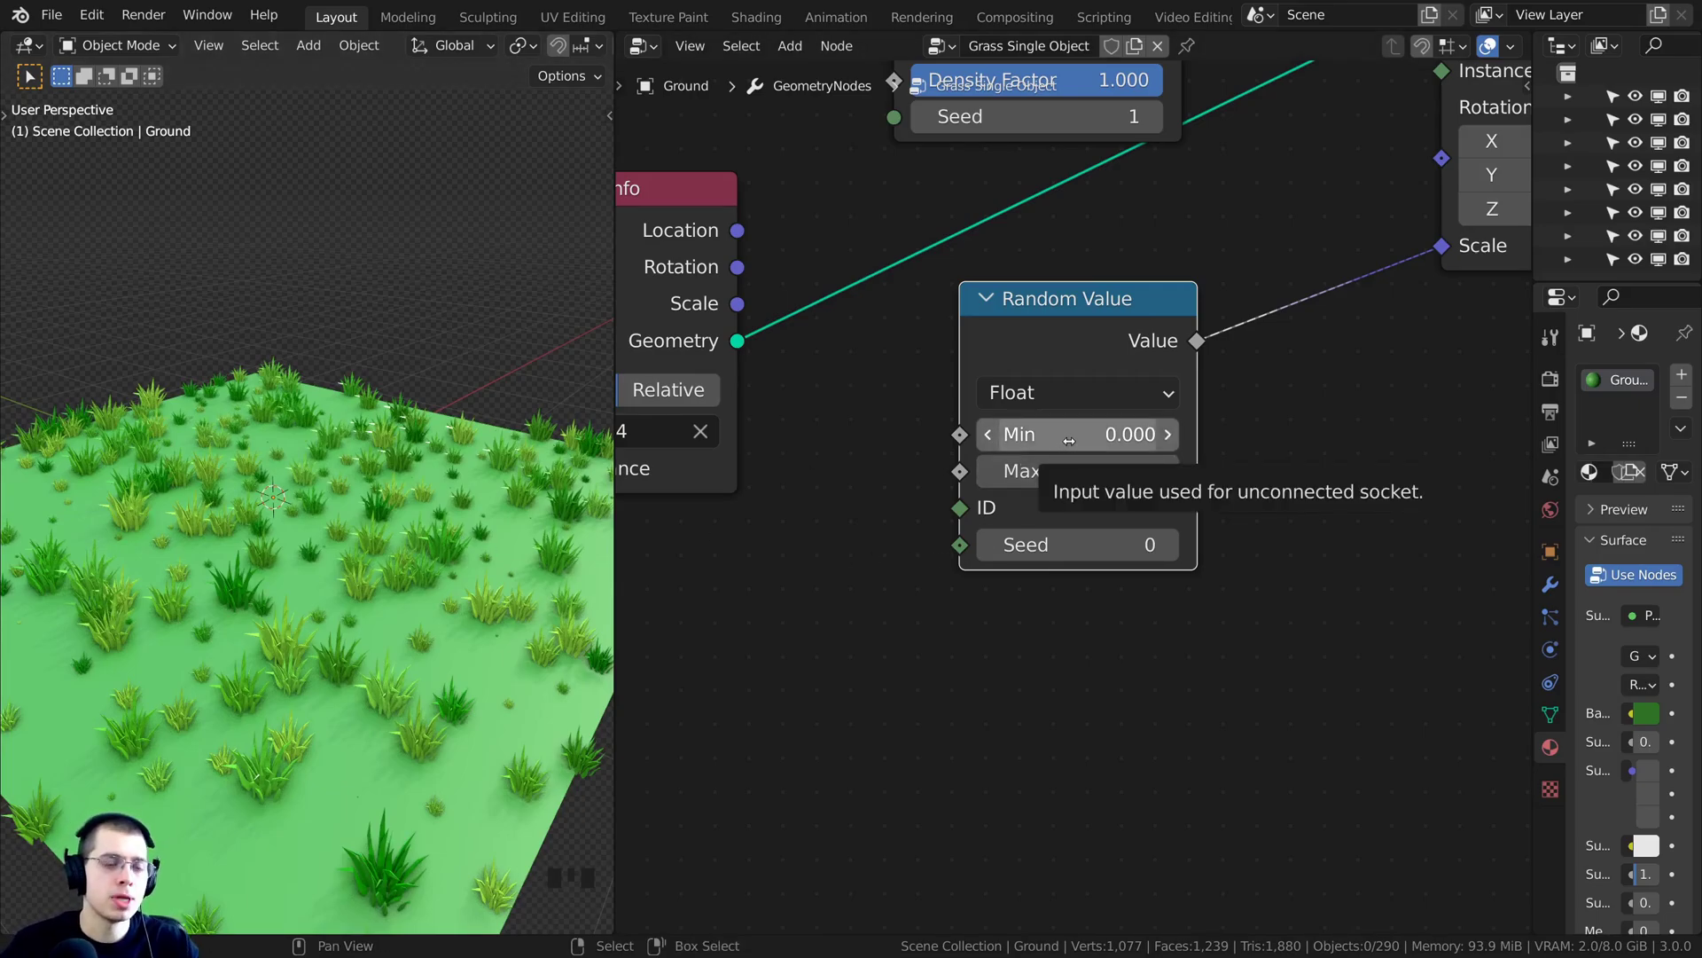
middle_drag(1102, 432, 931, 508)
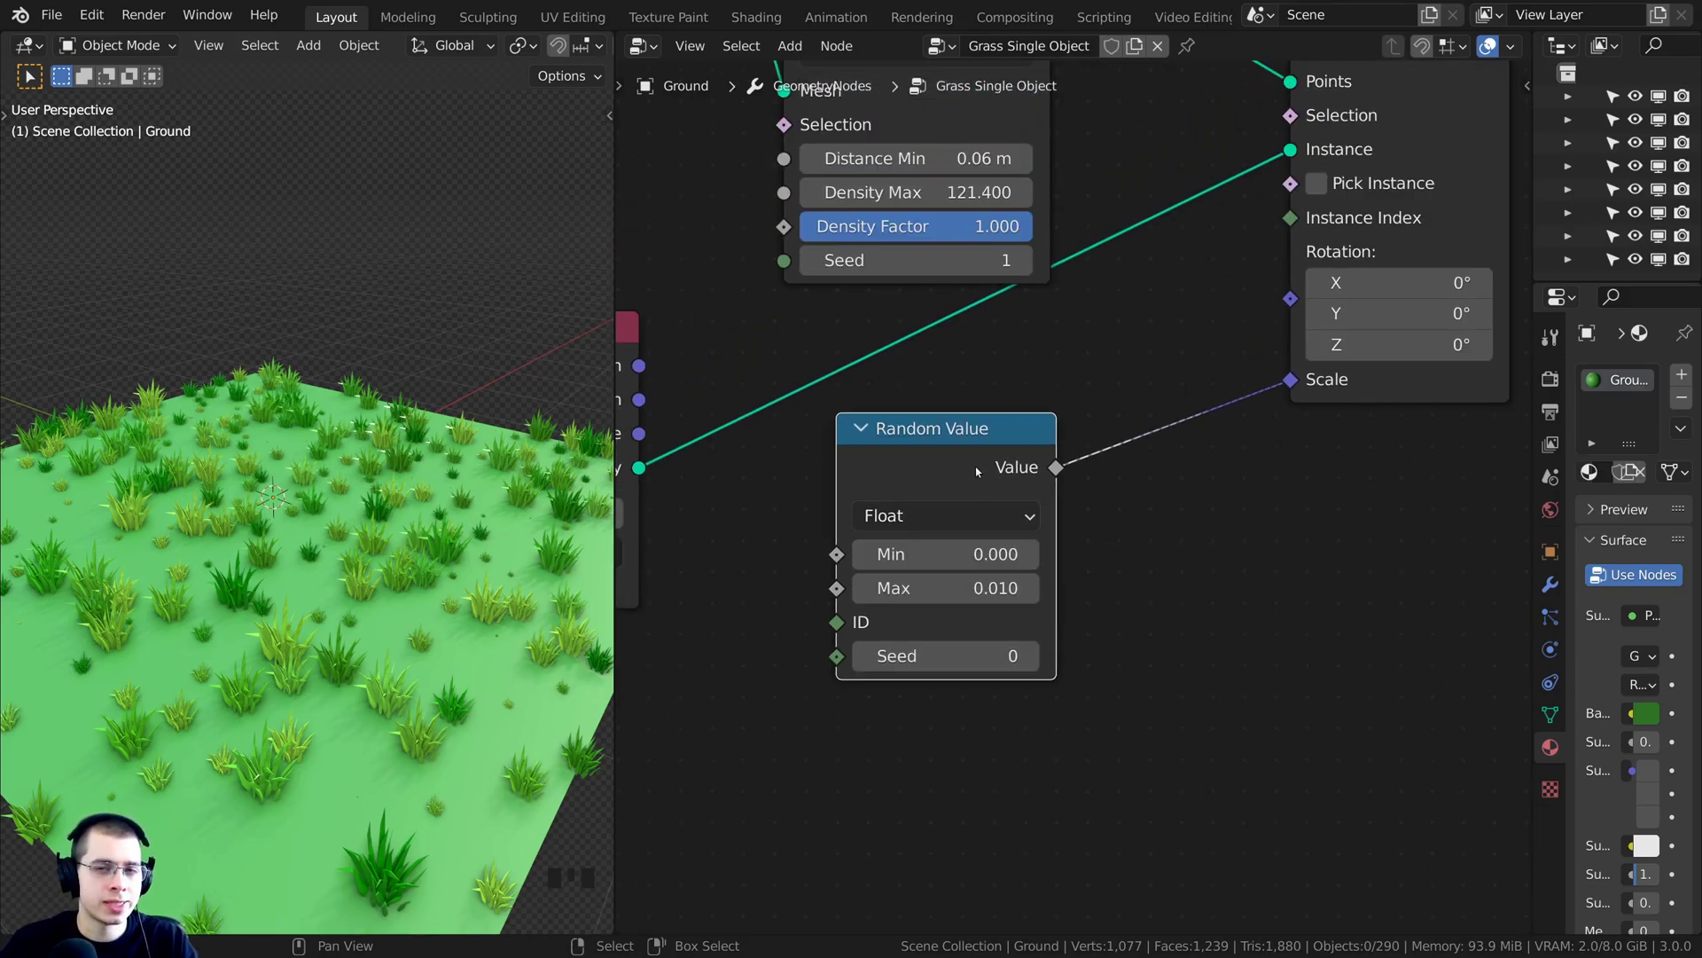
drag(975, 466, 963, 459)
scroll(959, 475, up, 1)
middle_drag(960, 475, 964, 425)
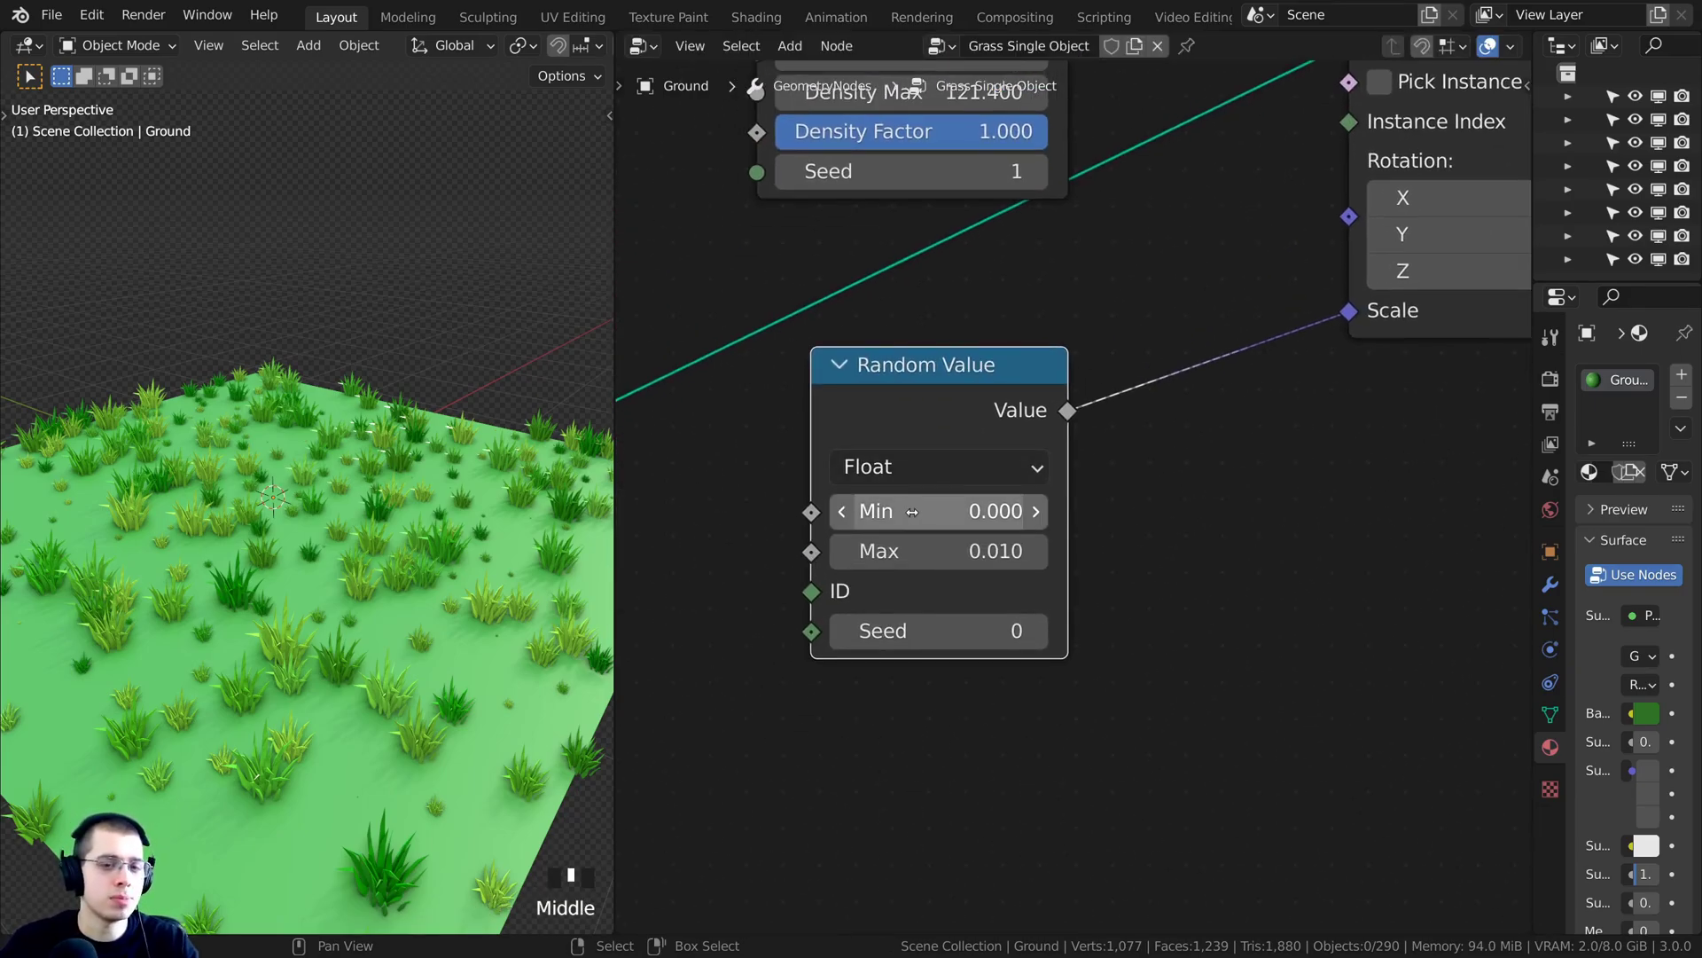
click(915, 514)
click(1094, 487)
click(926, 551)
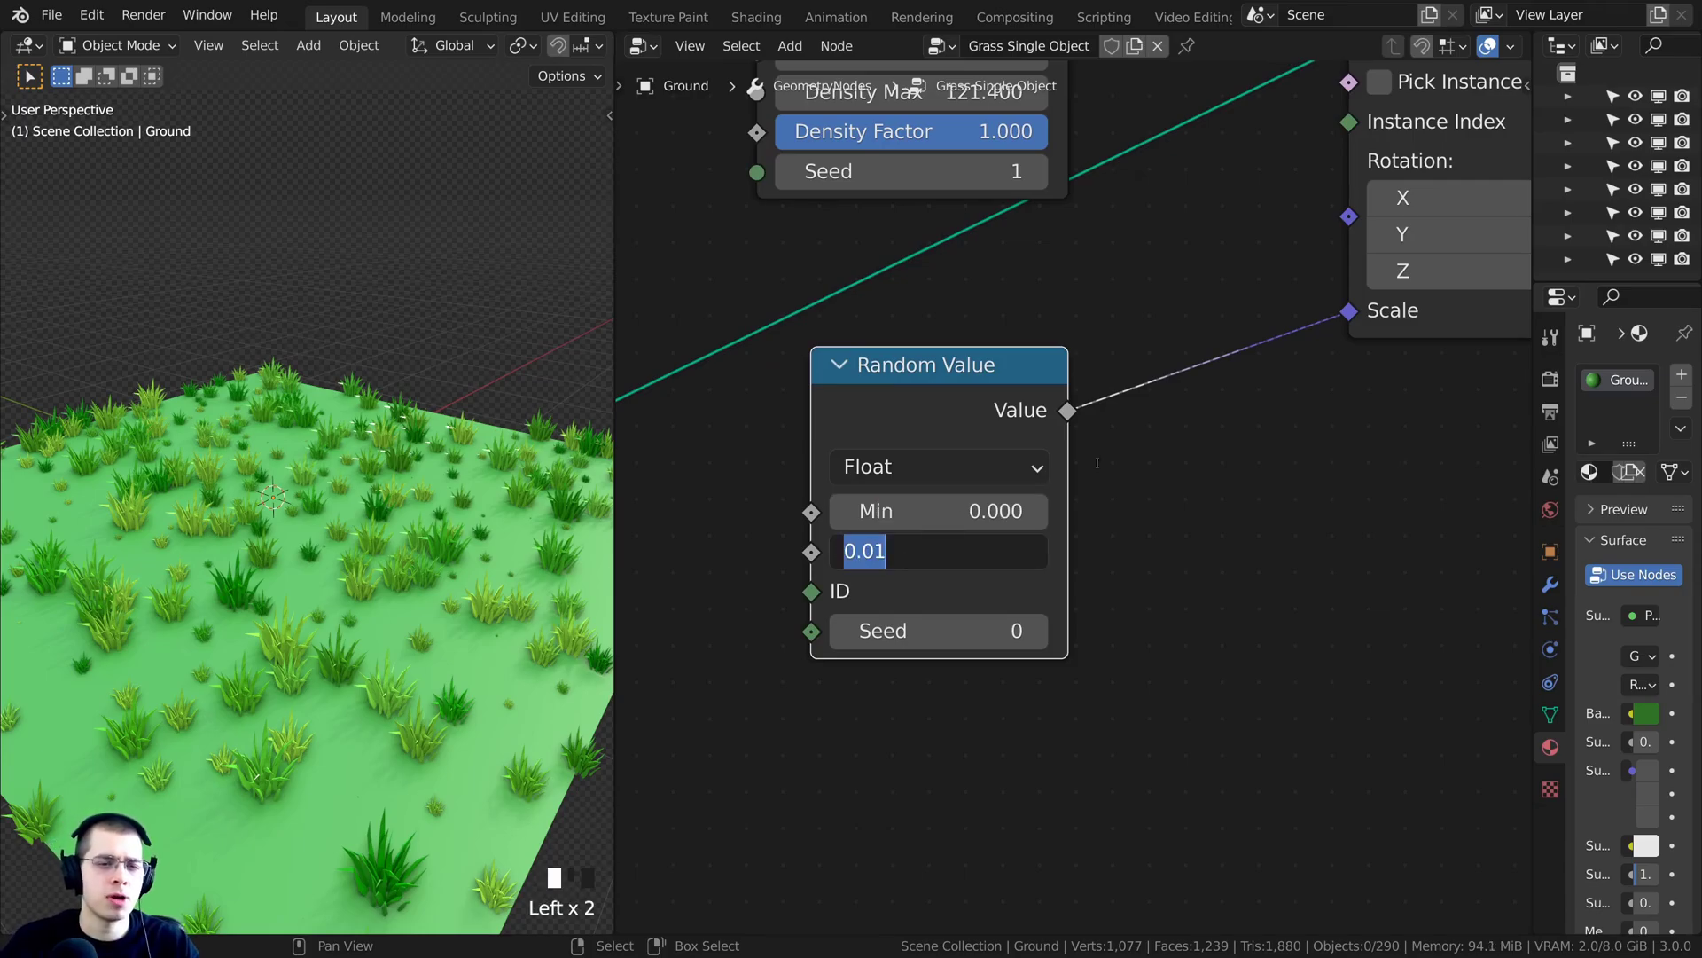
click(1094, 464)
Set the Min of the Random Value node driving the grass scale to 0.002
middle_drag(506, 581, 475, 587)
scroll(475, 587, up, 2)
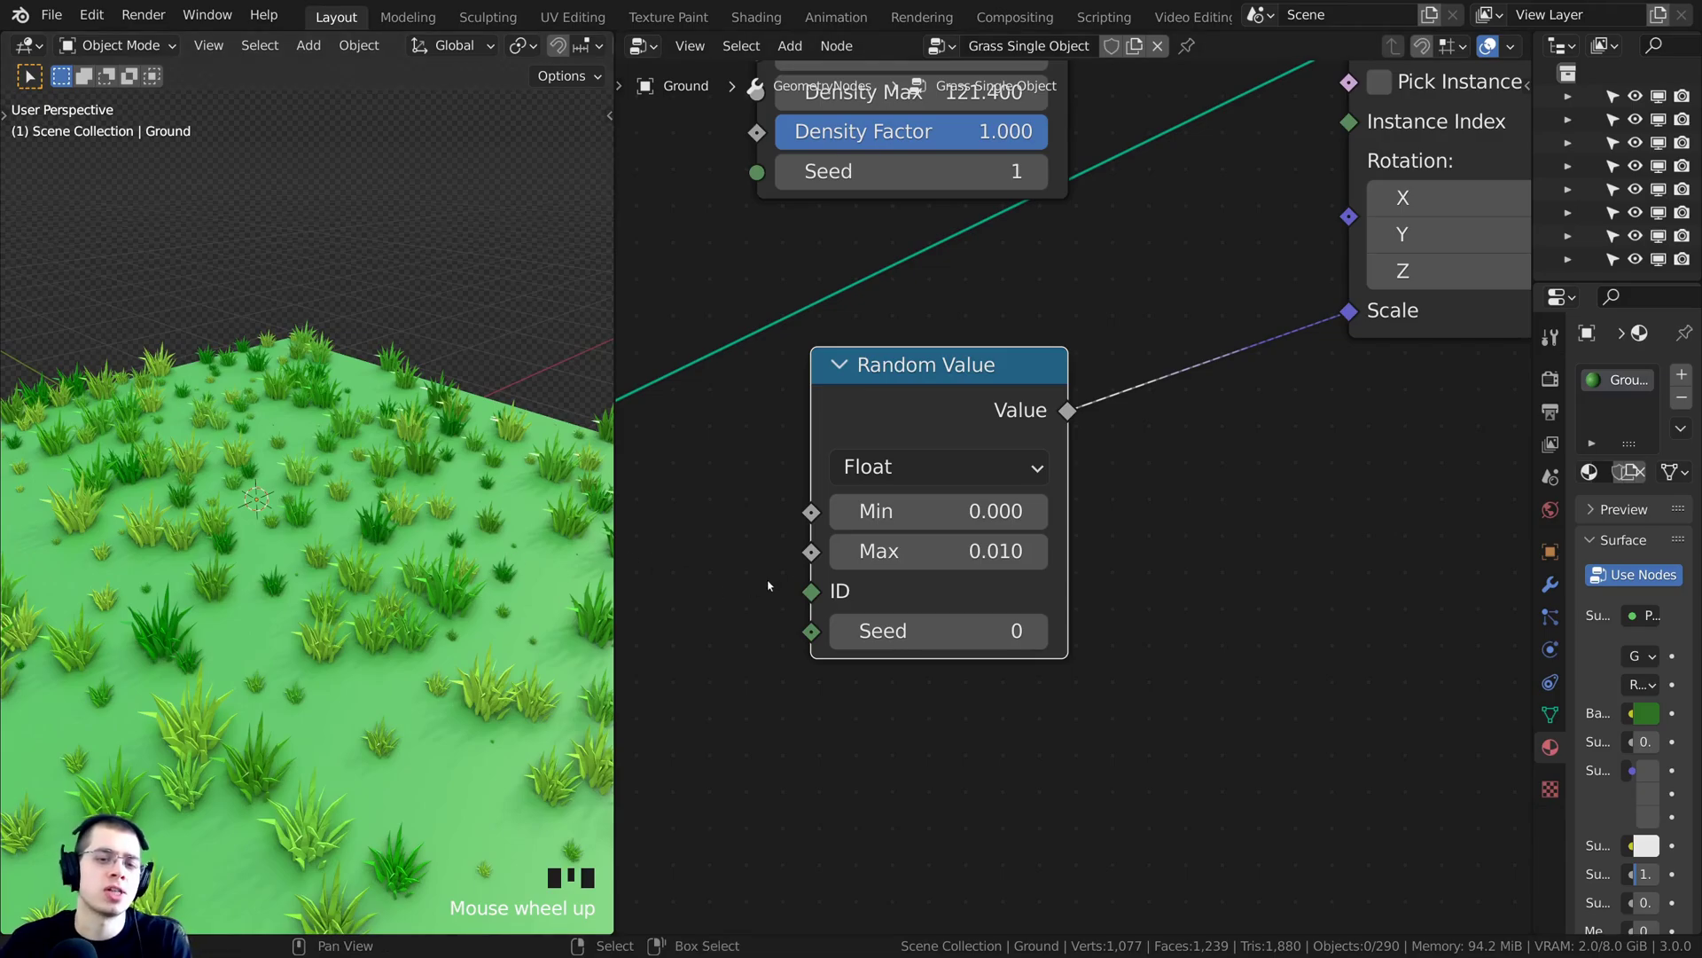
click(922, 518)
click(975, 516)
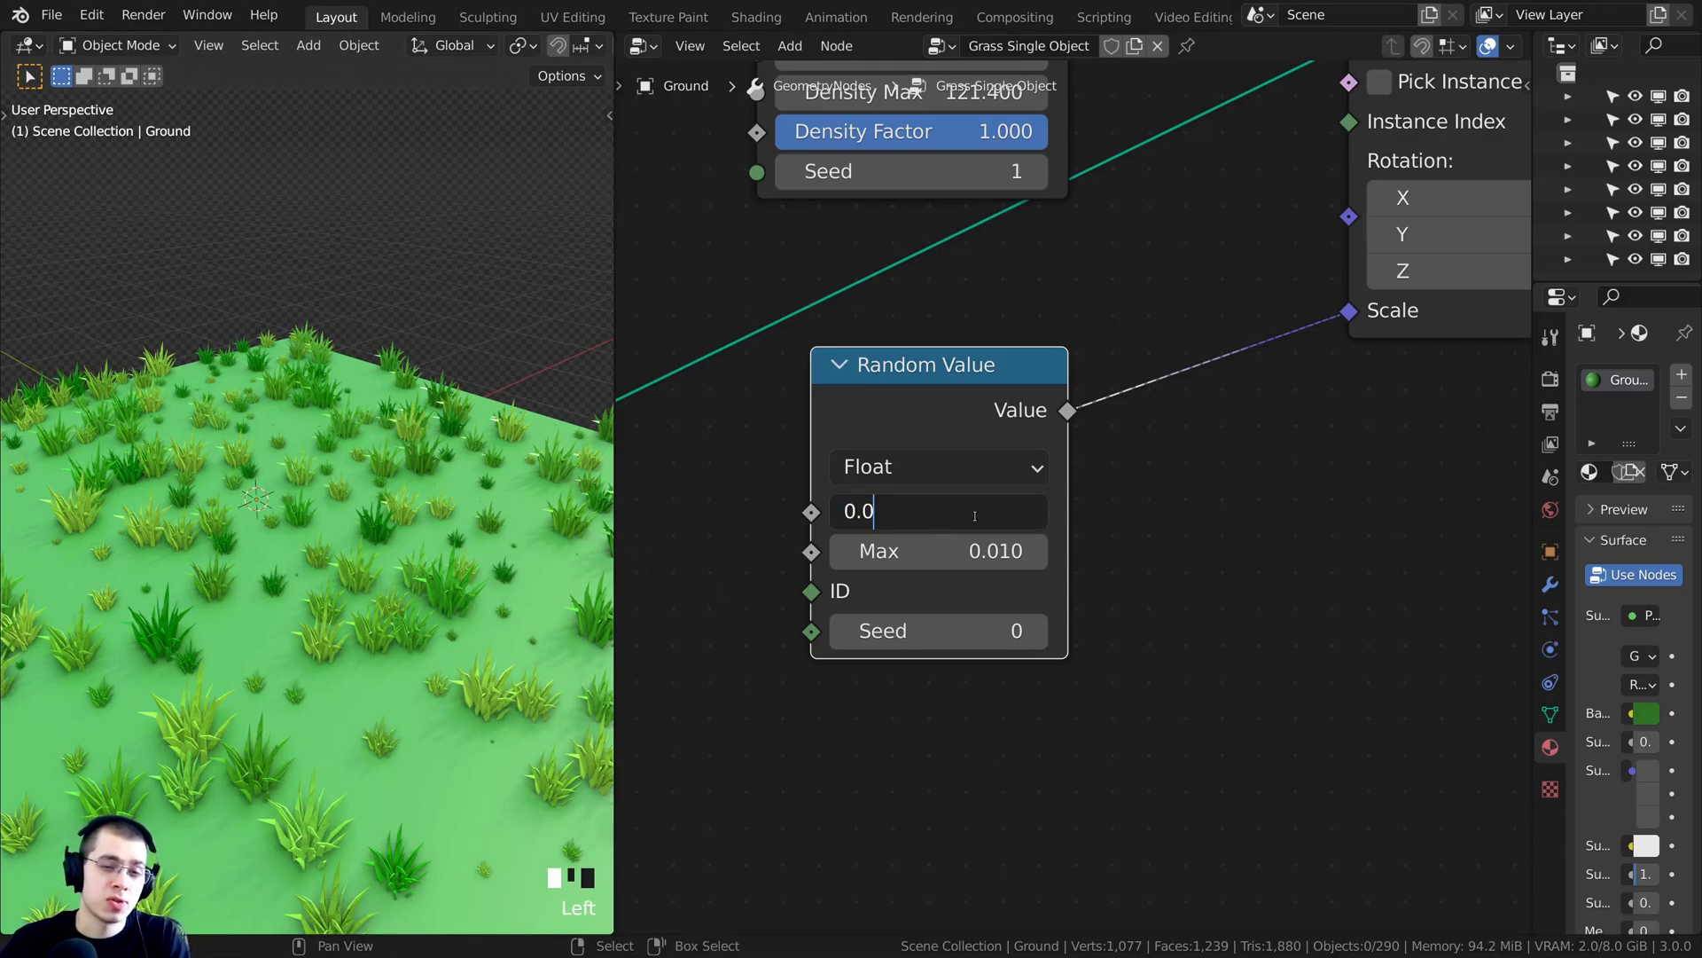
key(Return)
drag(930, 520, 943, 519)
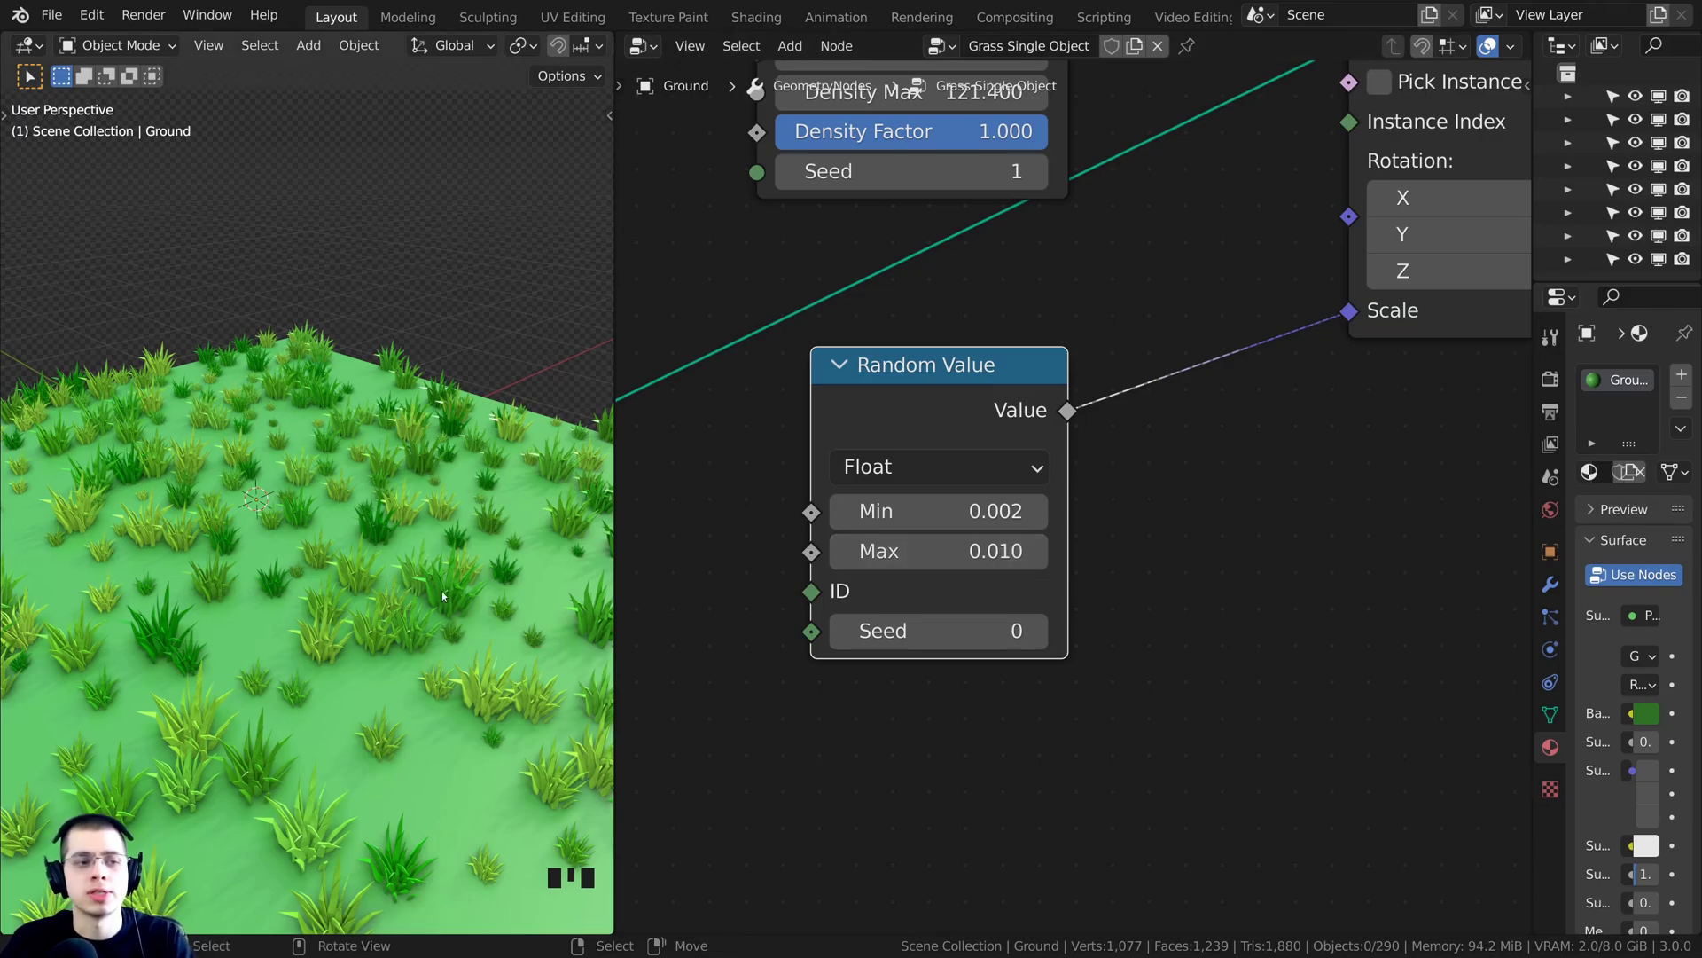
middle_drag(337, 572, 437, 544)
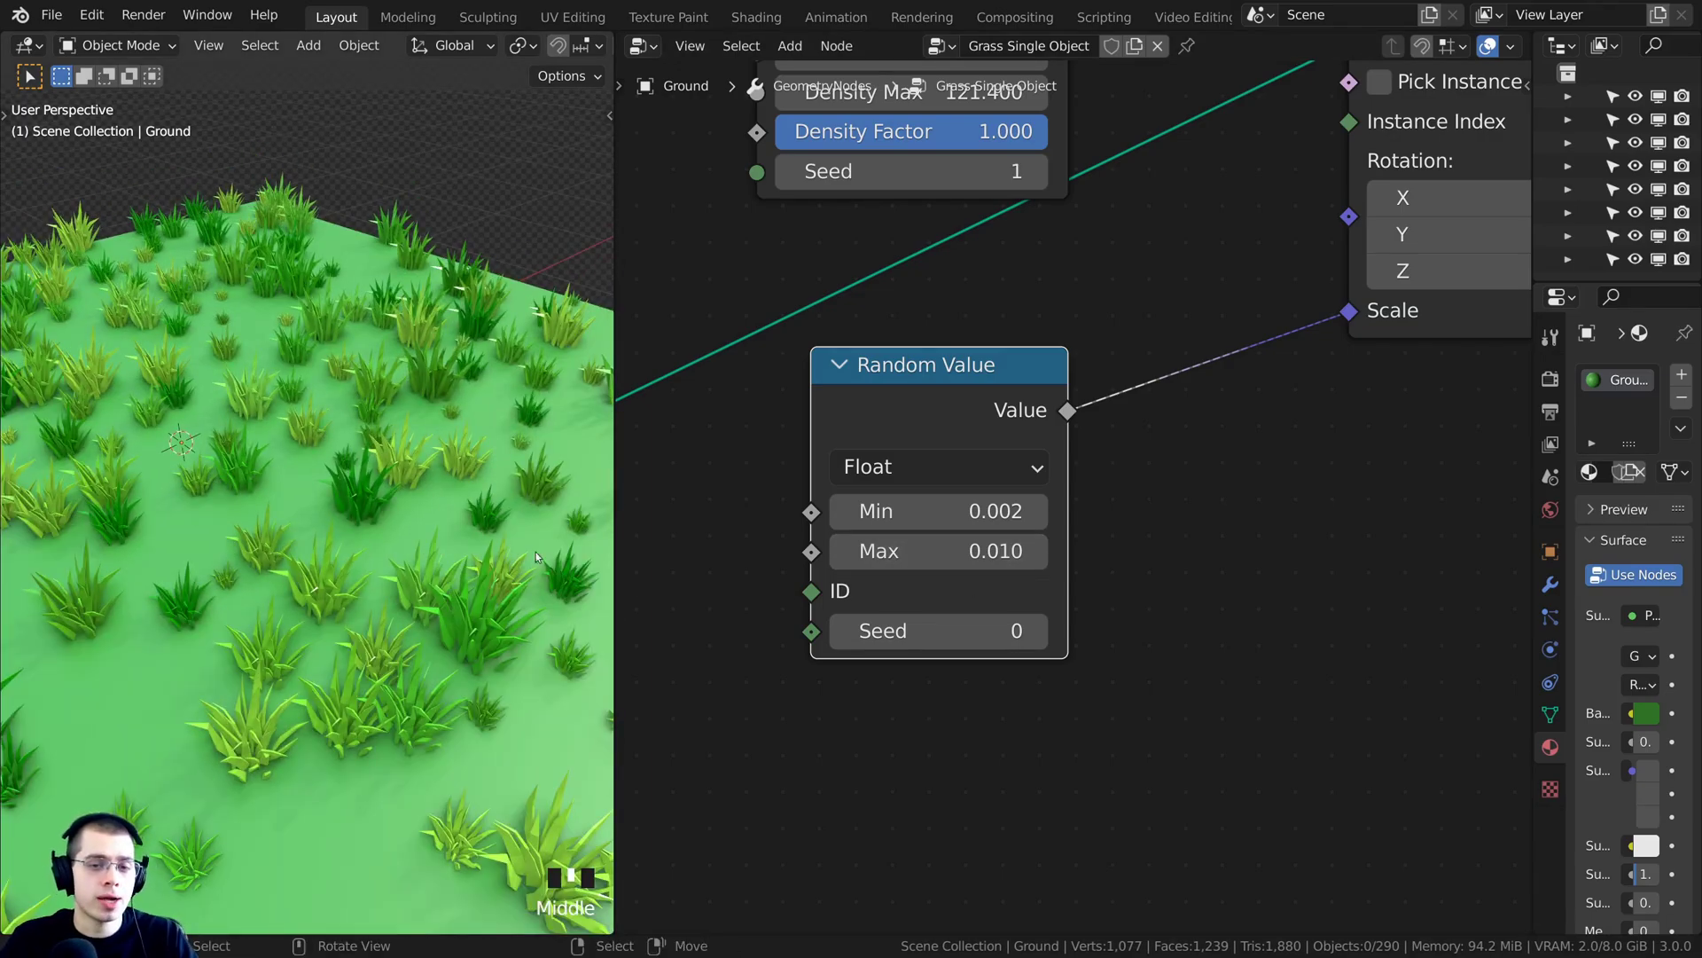
click(928, 516)
key(Escape)
Move the Random Value node lower and shift Instance on Points slightly away to make room between the nodes
scroll(991, 468, down, 3)
middle_drag(959, 436, 971, 494)
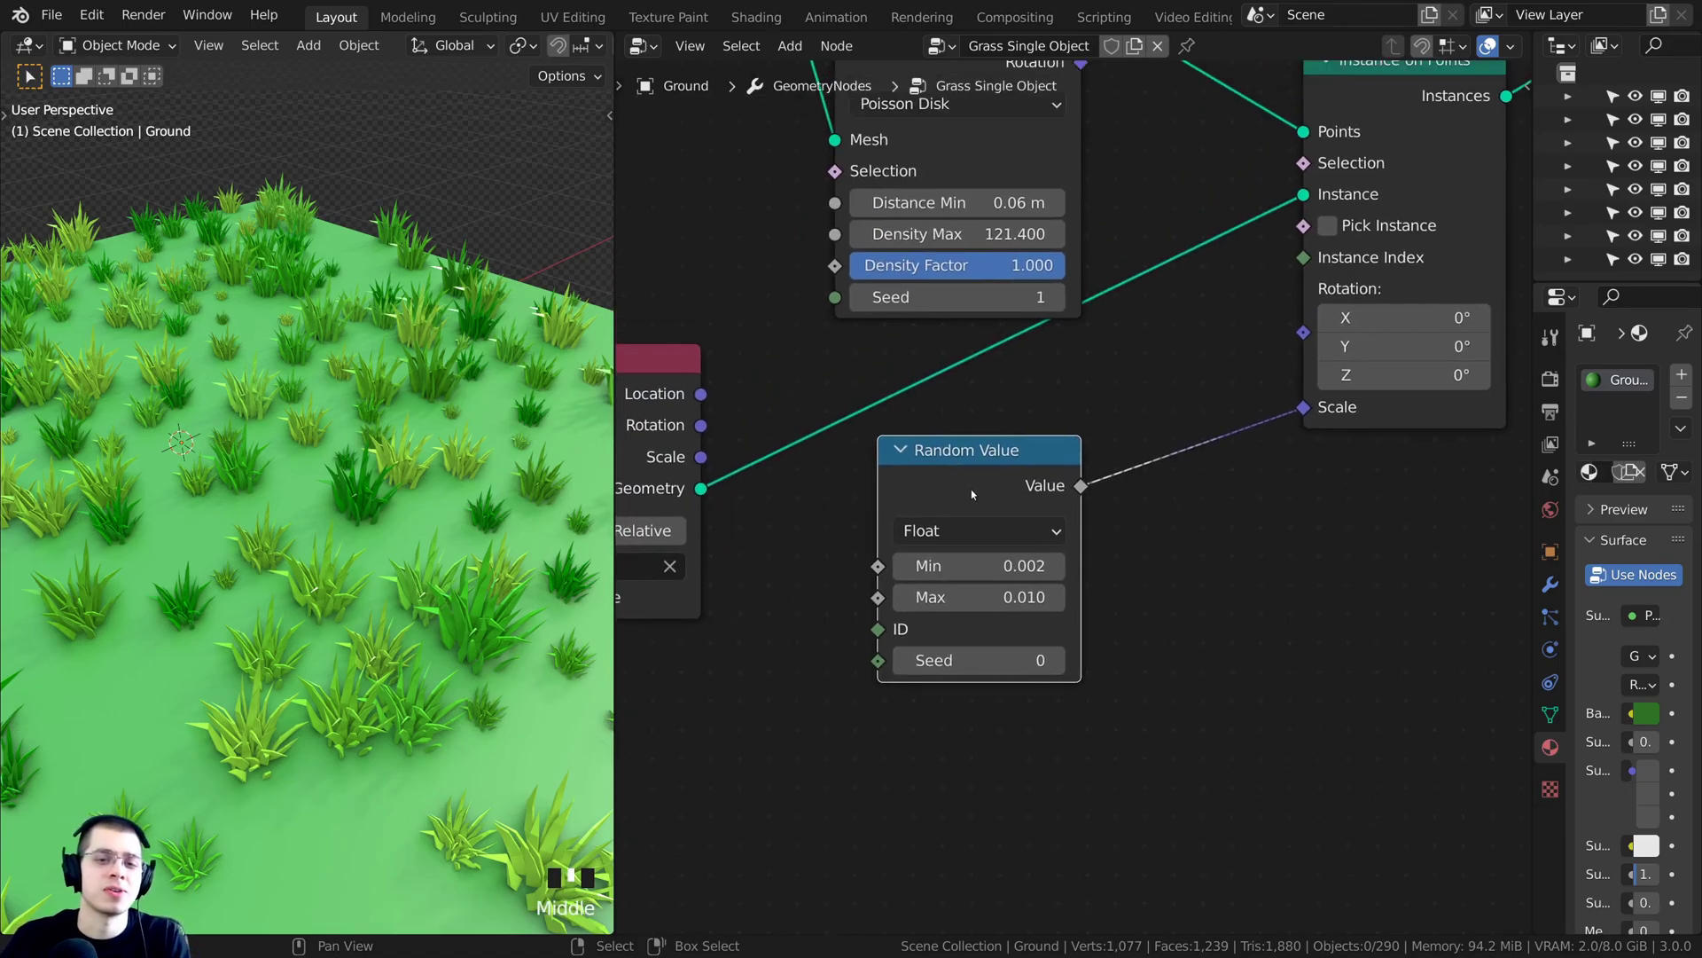
scroll(971, 487, down, 4)
scroll(480, 518, up, 3)
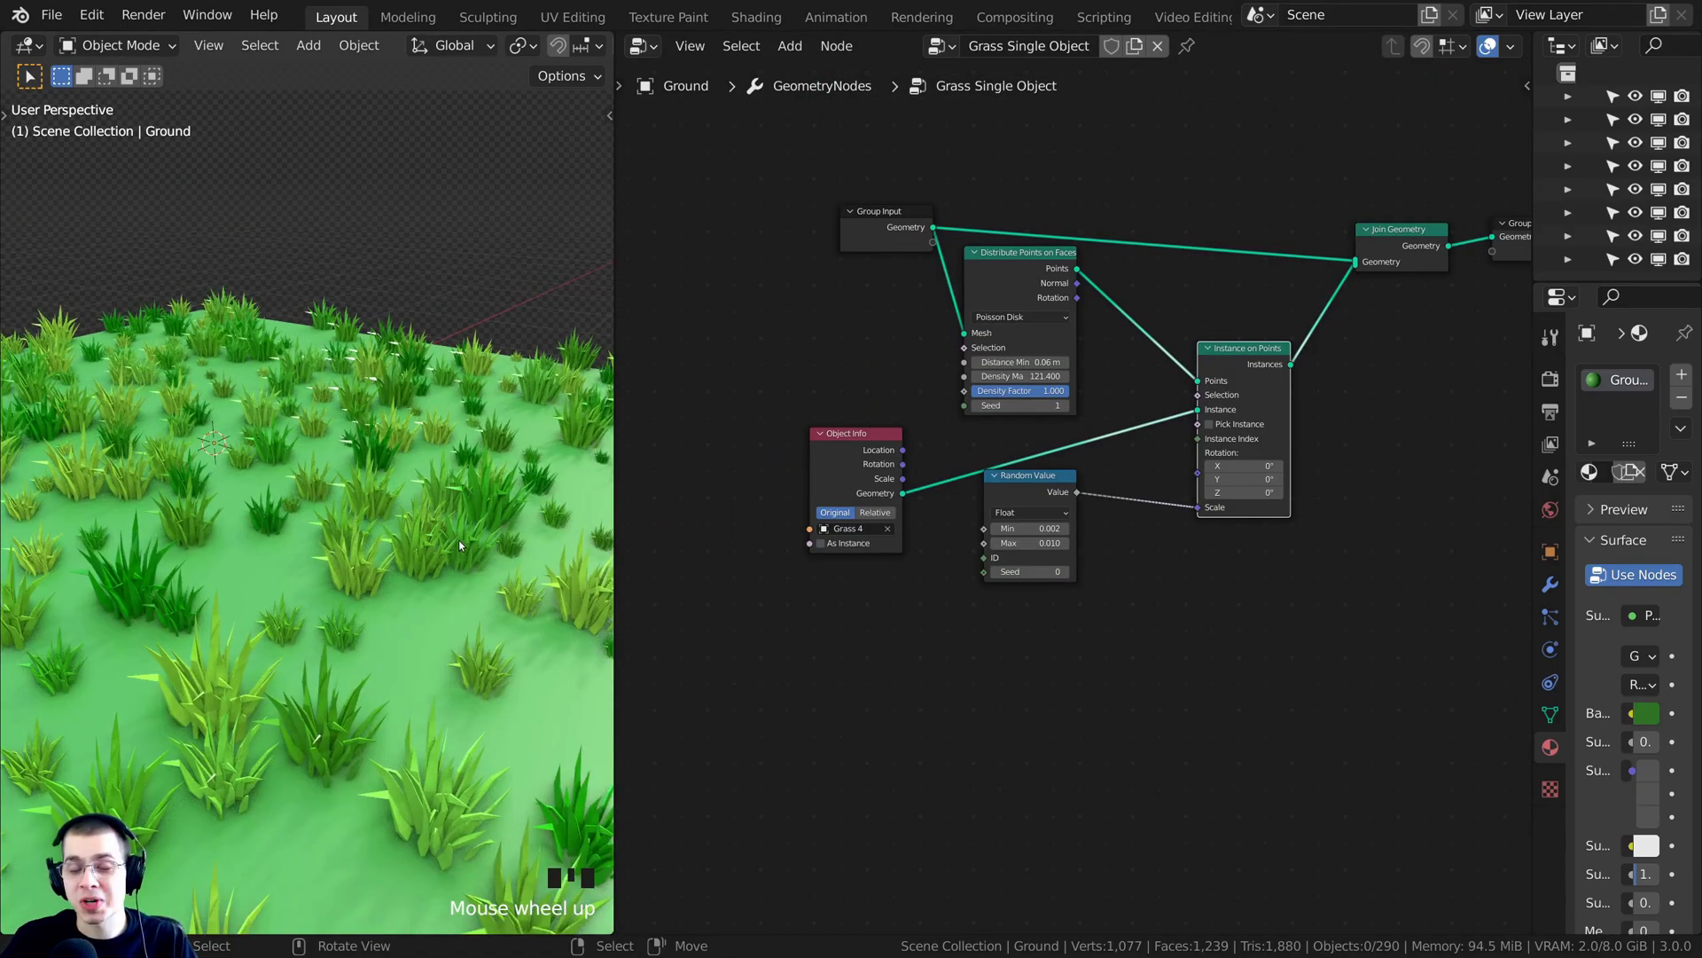
drag(1020, 479, 1038, 557)
scroll(1063, 532, up, 4)
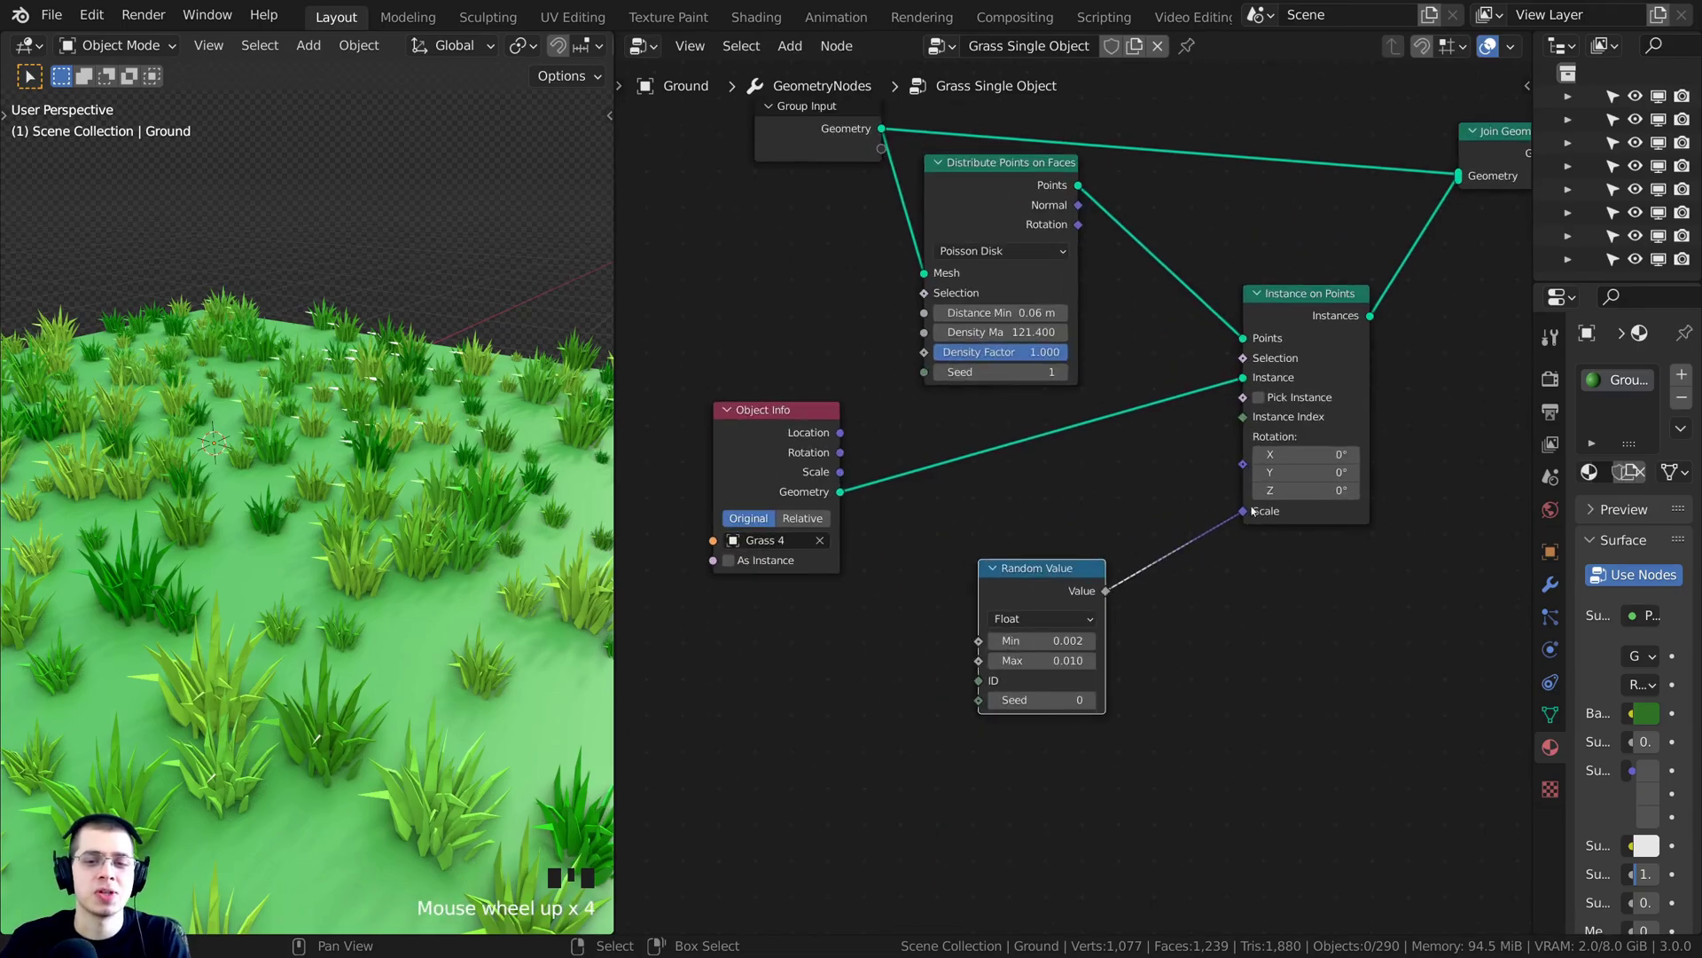
scroll(1319, 476, up, 2)
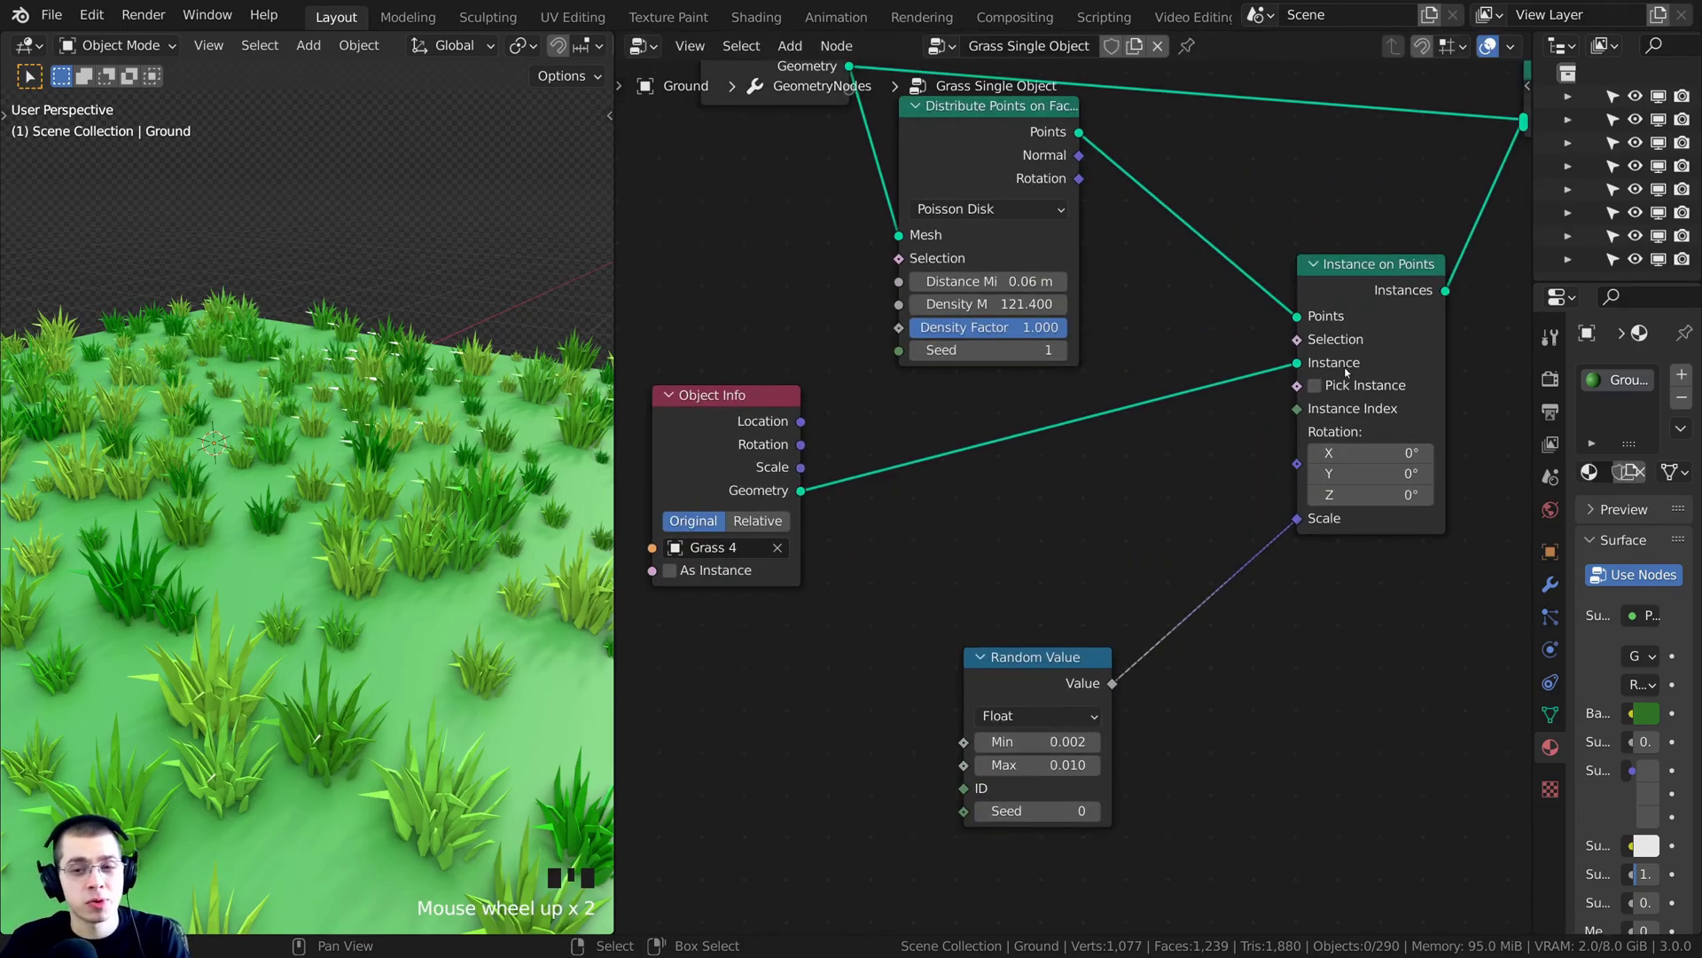
drag(1343, 286, 1358, 289)
drag(1015, 662, 1022, 685)
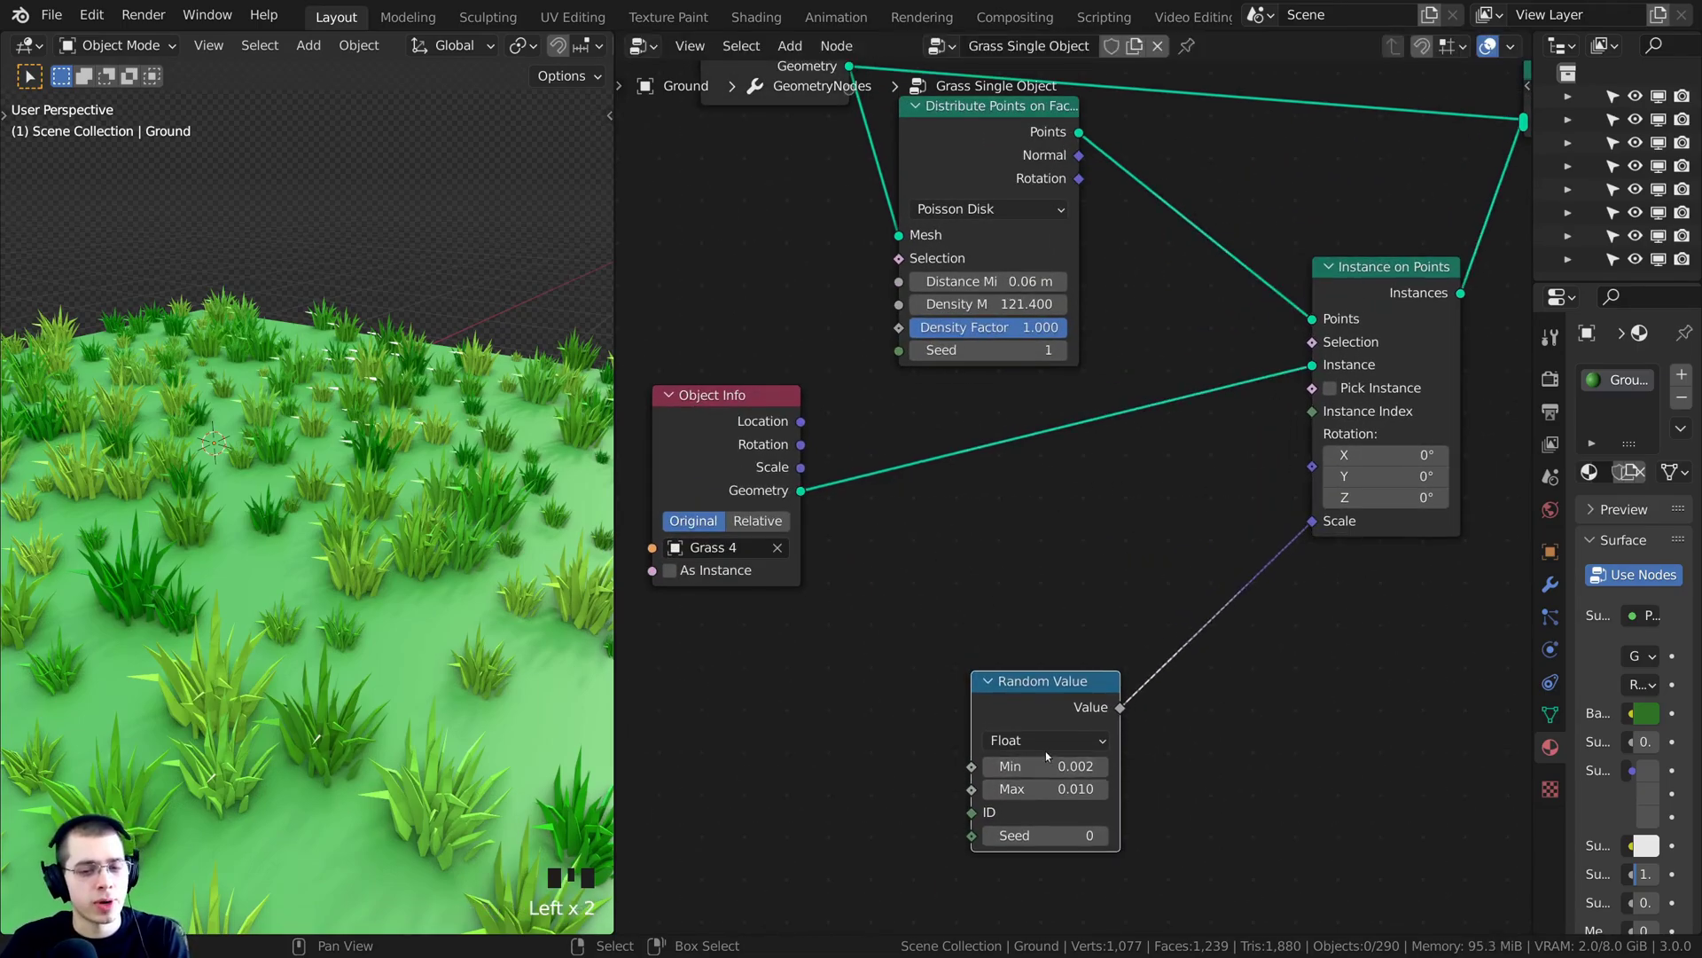
Duplicate the Random Value node, place the copy above the original and space the two nodes apart
key(shift+d)
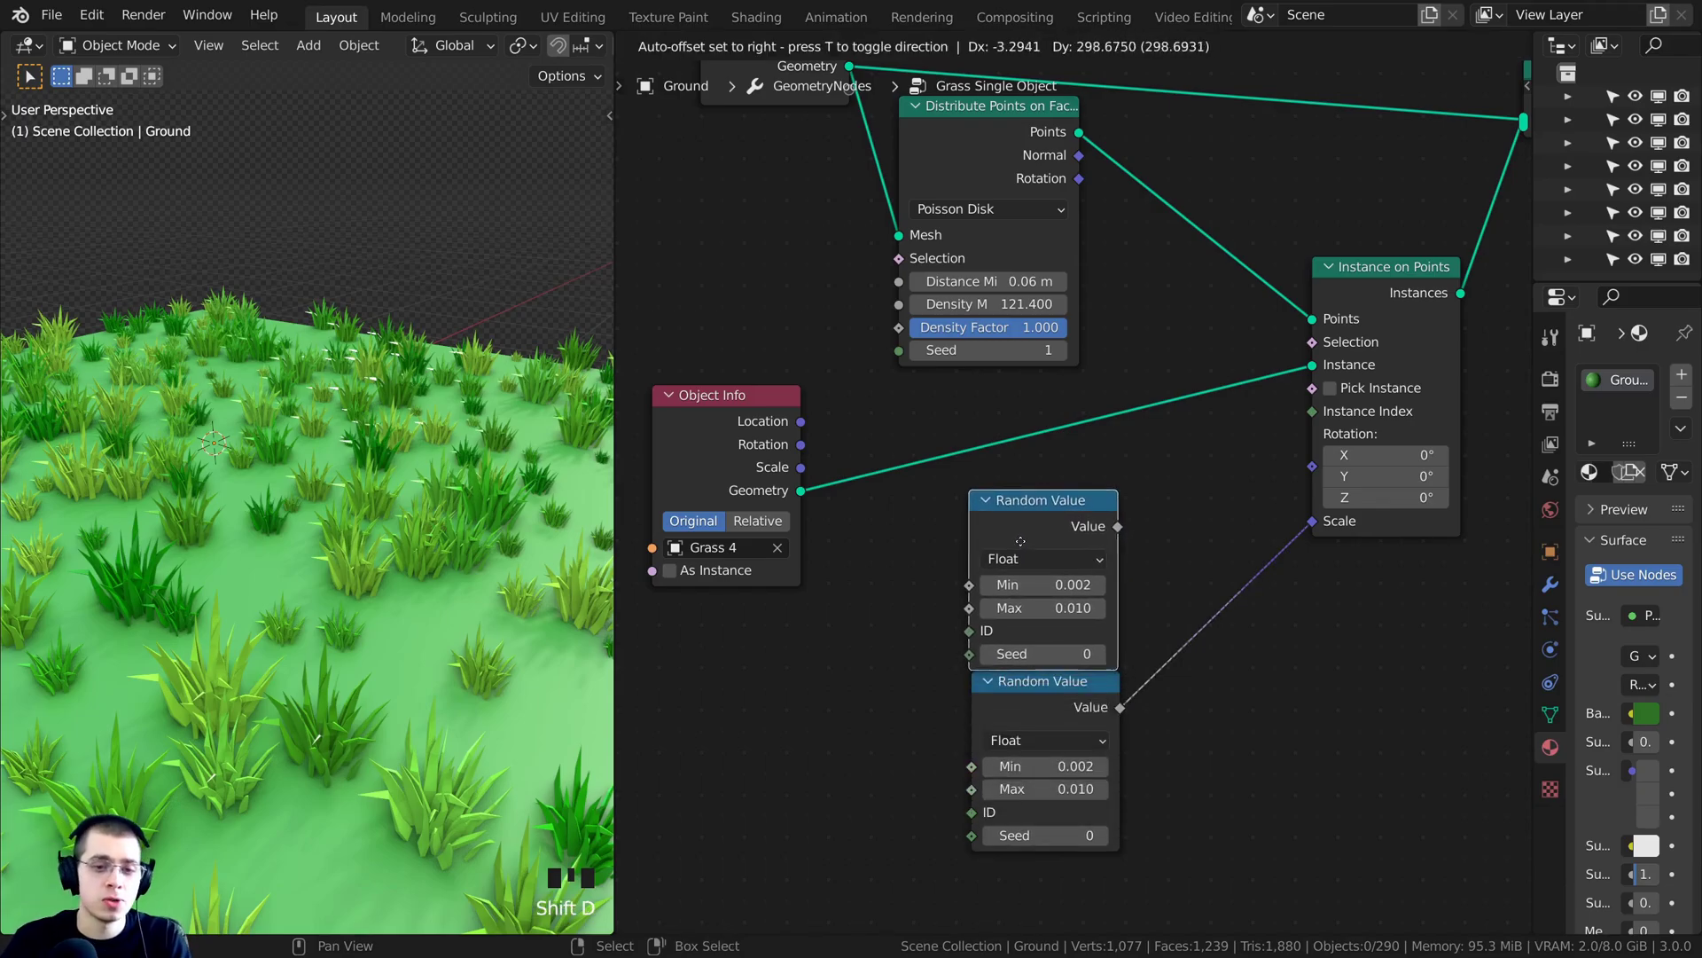
click(1020, 539)
drag(1013, 689, 983, 705)
drag(1022, 524, 1003, 510)
scroll(1014, 514, up, 3)
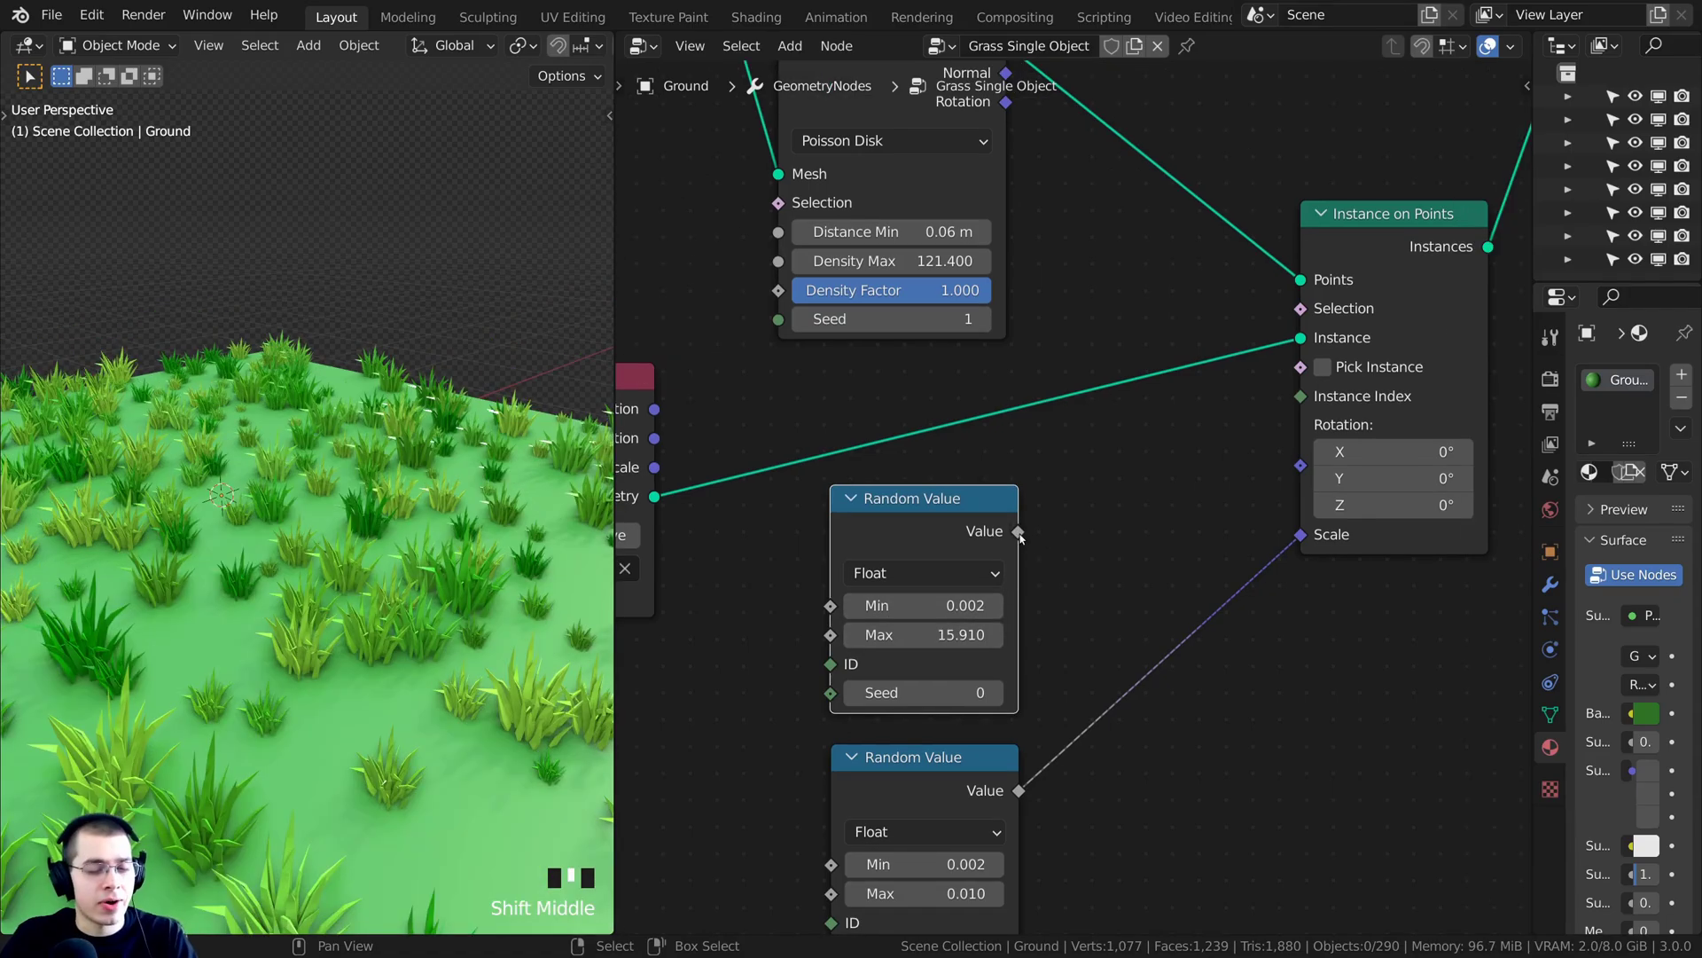
Connect the upper Random Value node to the instances' Rotation, raise its Max to 28.61 and disconnect it from Rotation again
drag(1018, 531, 1301, 465)
drag(922, 635, 1059, 635)
middle_drag(421, 592, 452, 671)
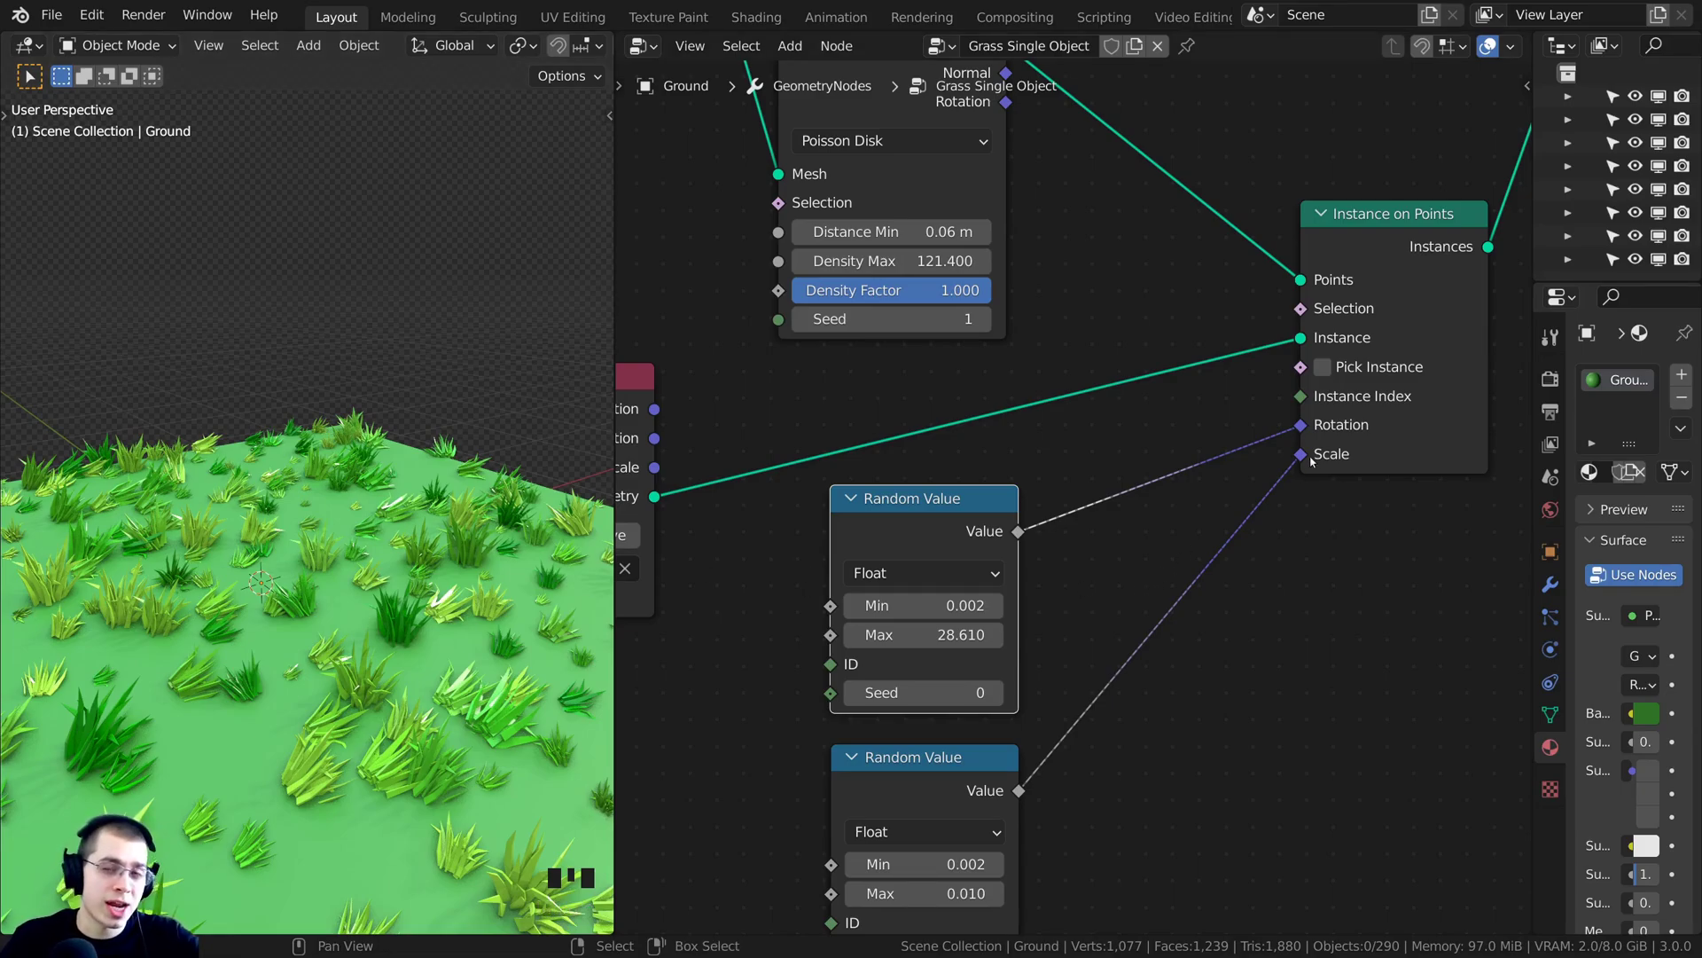
drag(1295, 428, 1256, 436)
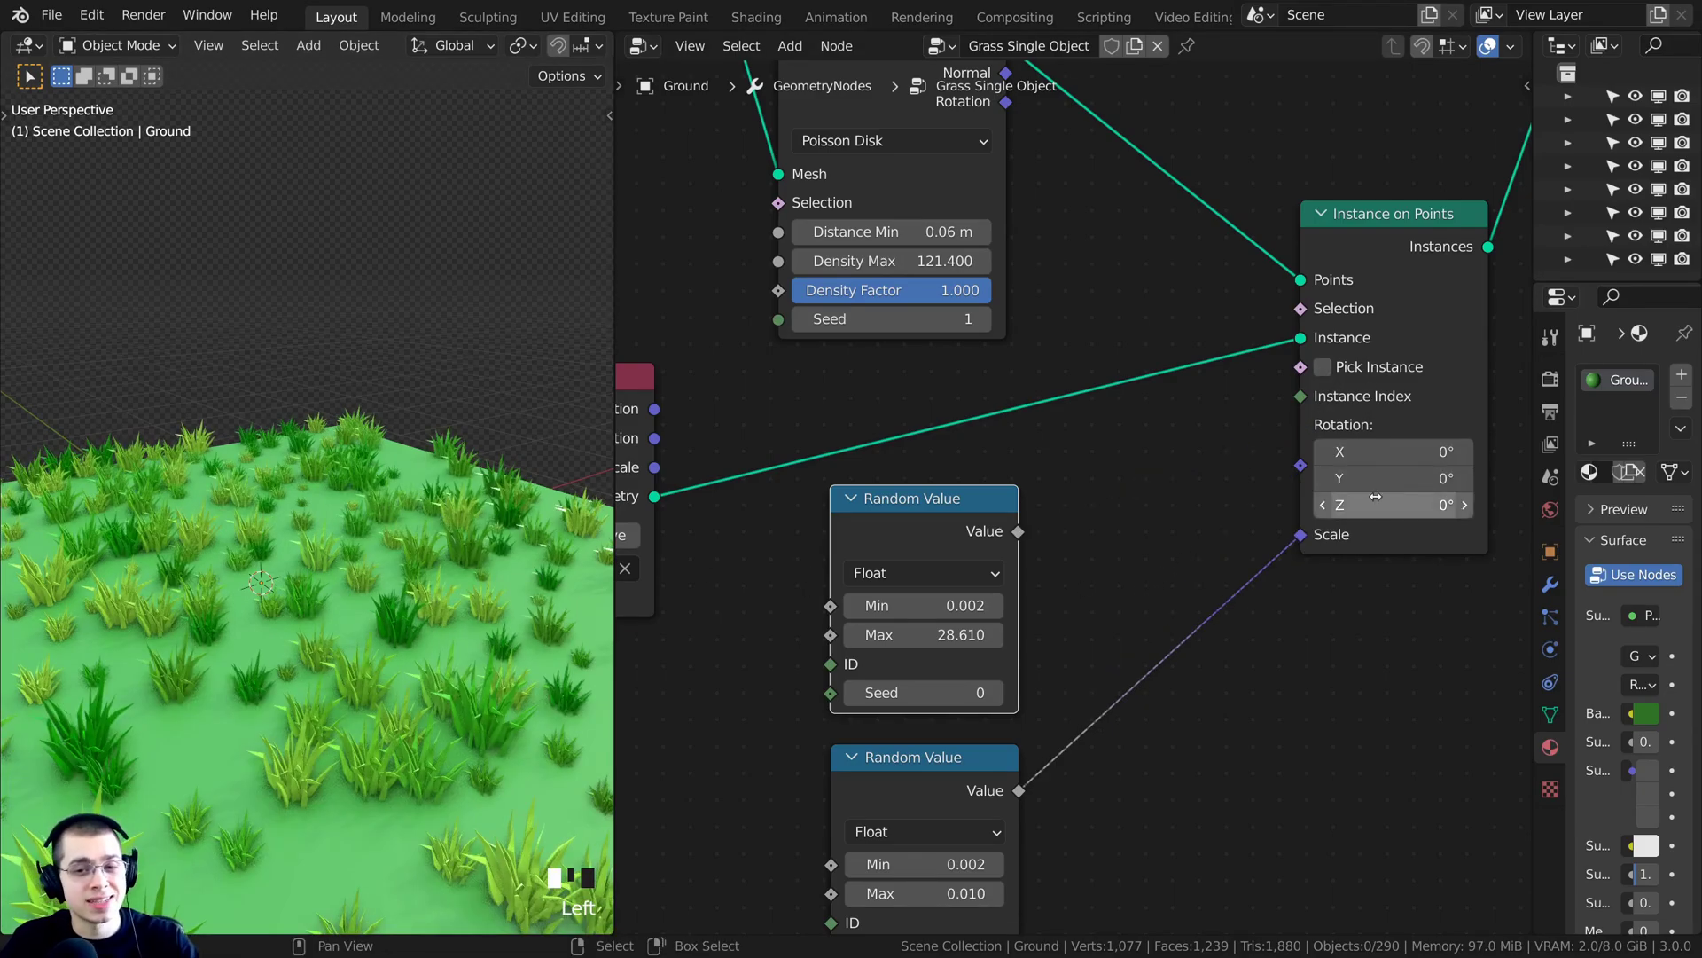
Try different Rotation angles directly on the Instance on Points node and undo the changes
drag(1374, 503, 1340, 448)
key(ctrl+z)
key(ctrl+z)
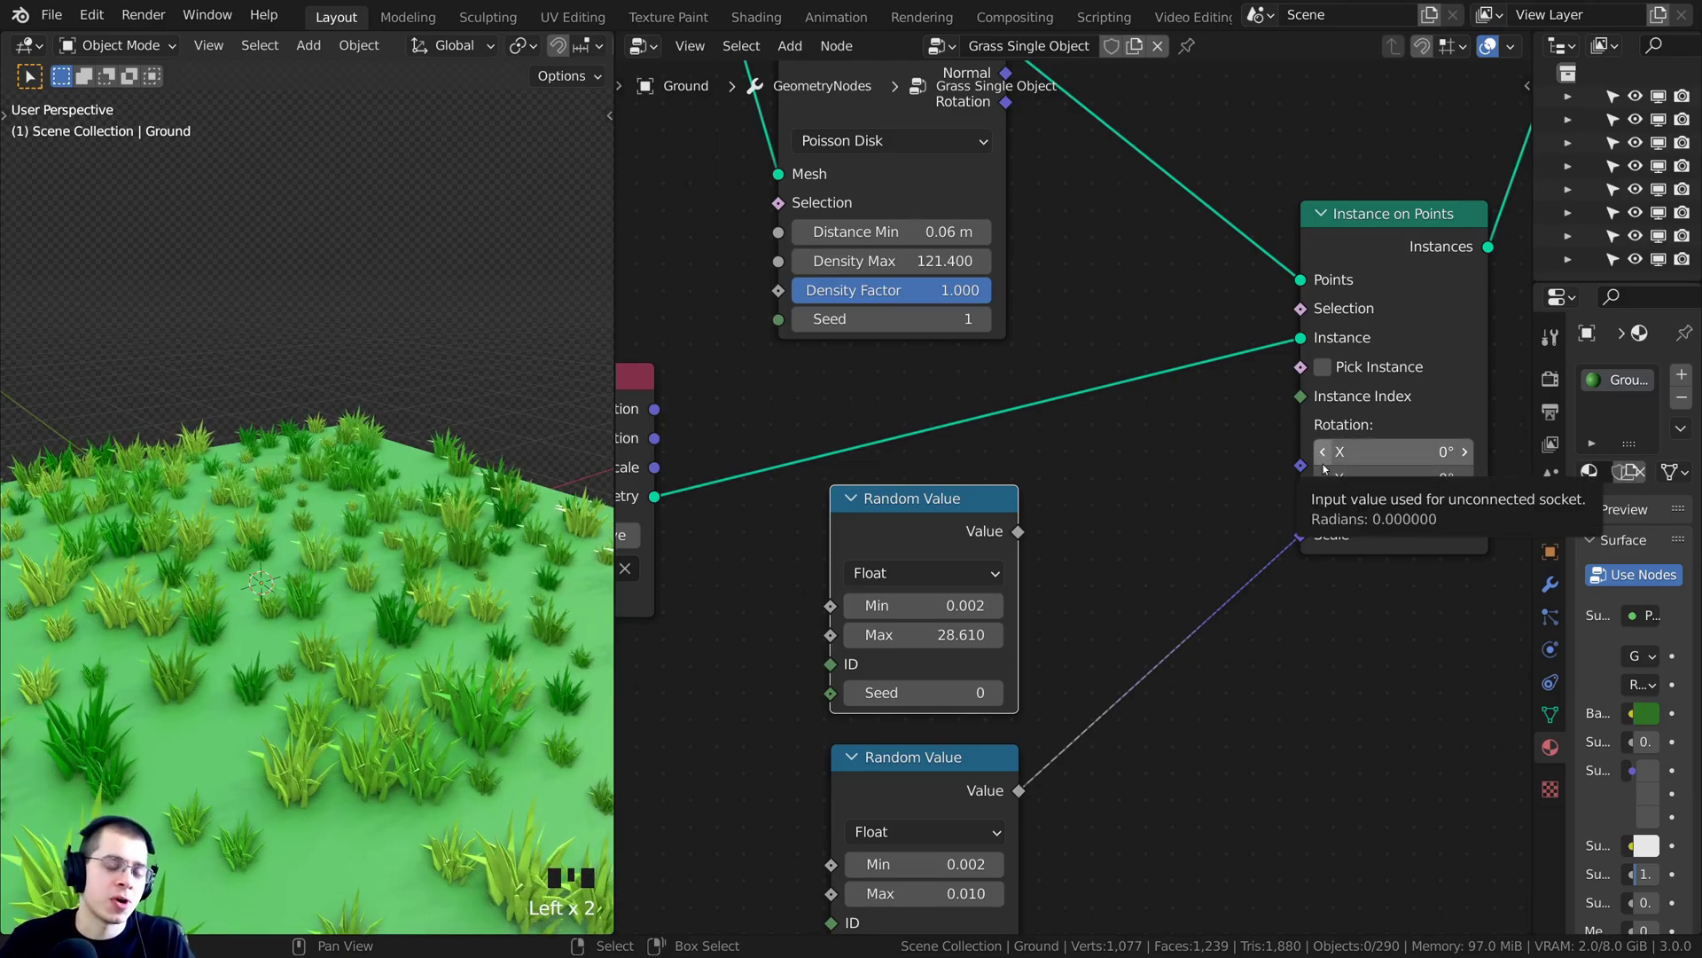
Move the unconnected upper Random Value node farther away from the Instance on Points node
drag(1011, 536, 965, 536)
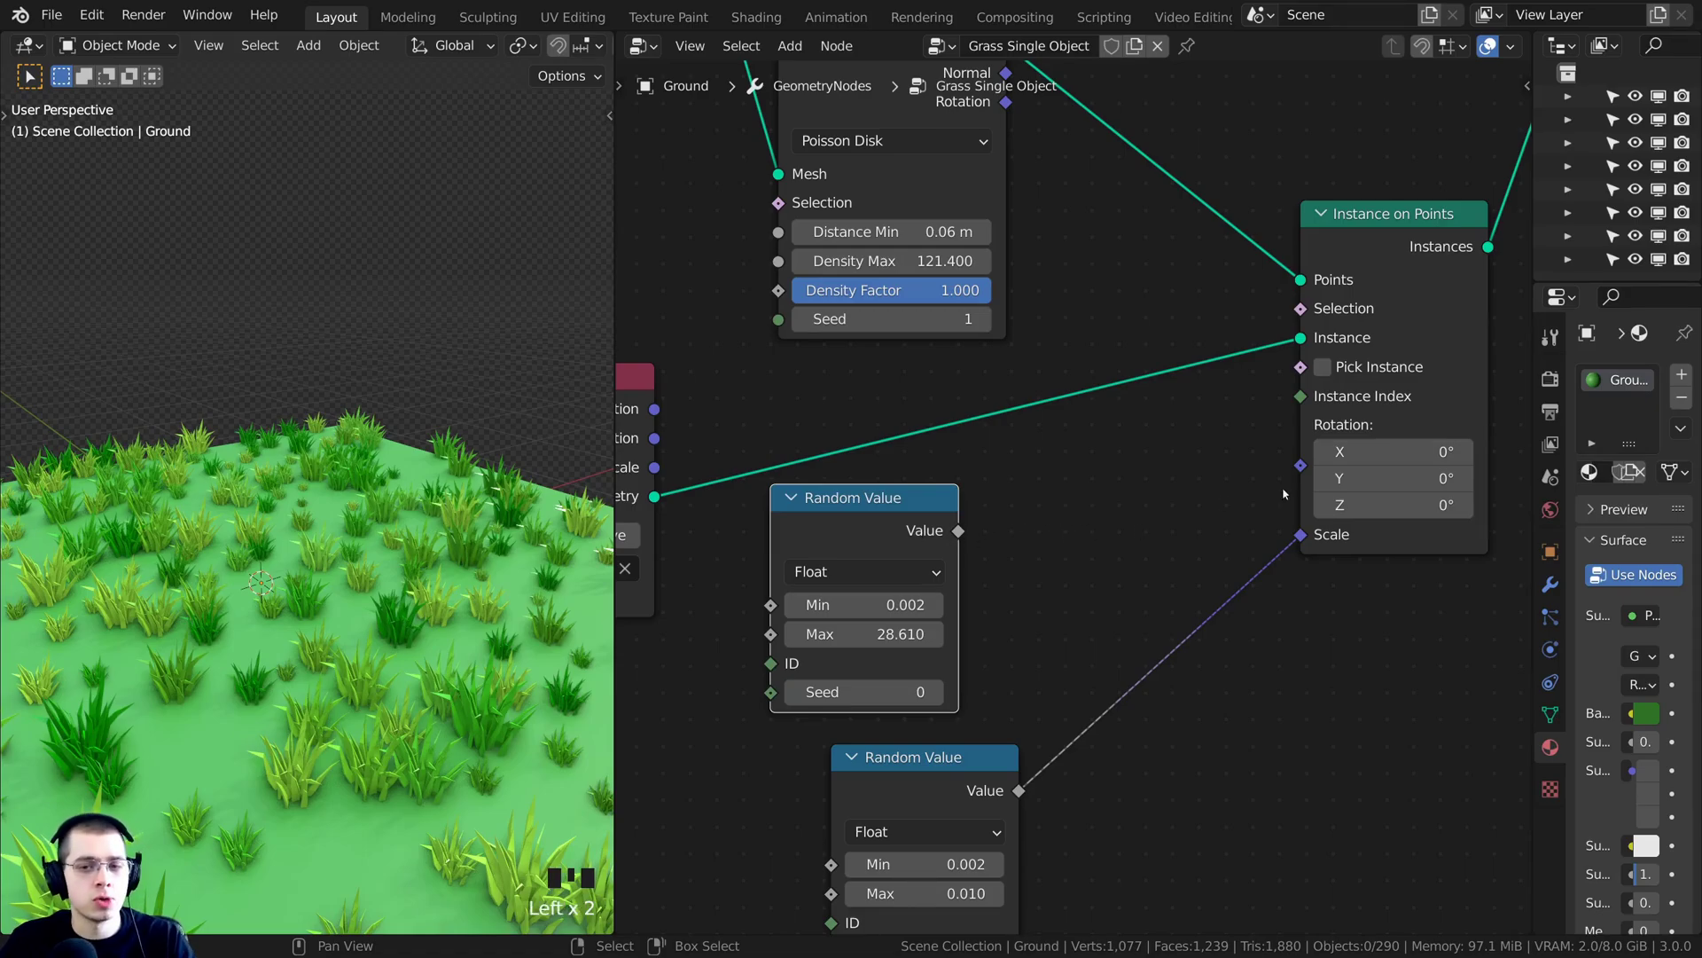
mouse_move(1383, 504)
mouse_down()
mouse_move(1436, 505)
mouse_move(1383, 504)
mouse_up()
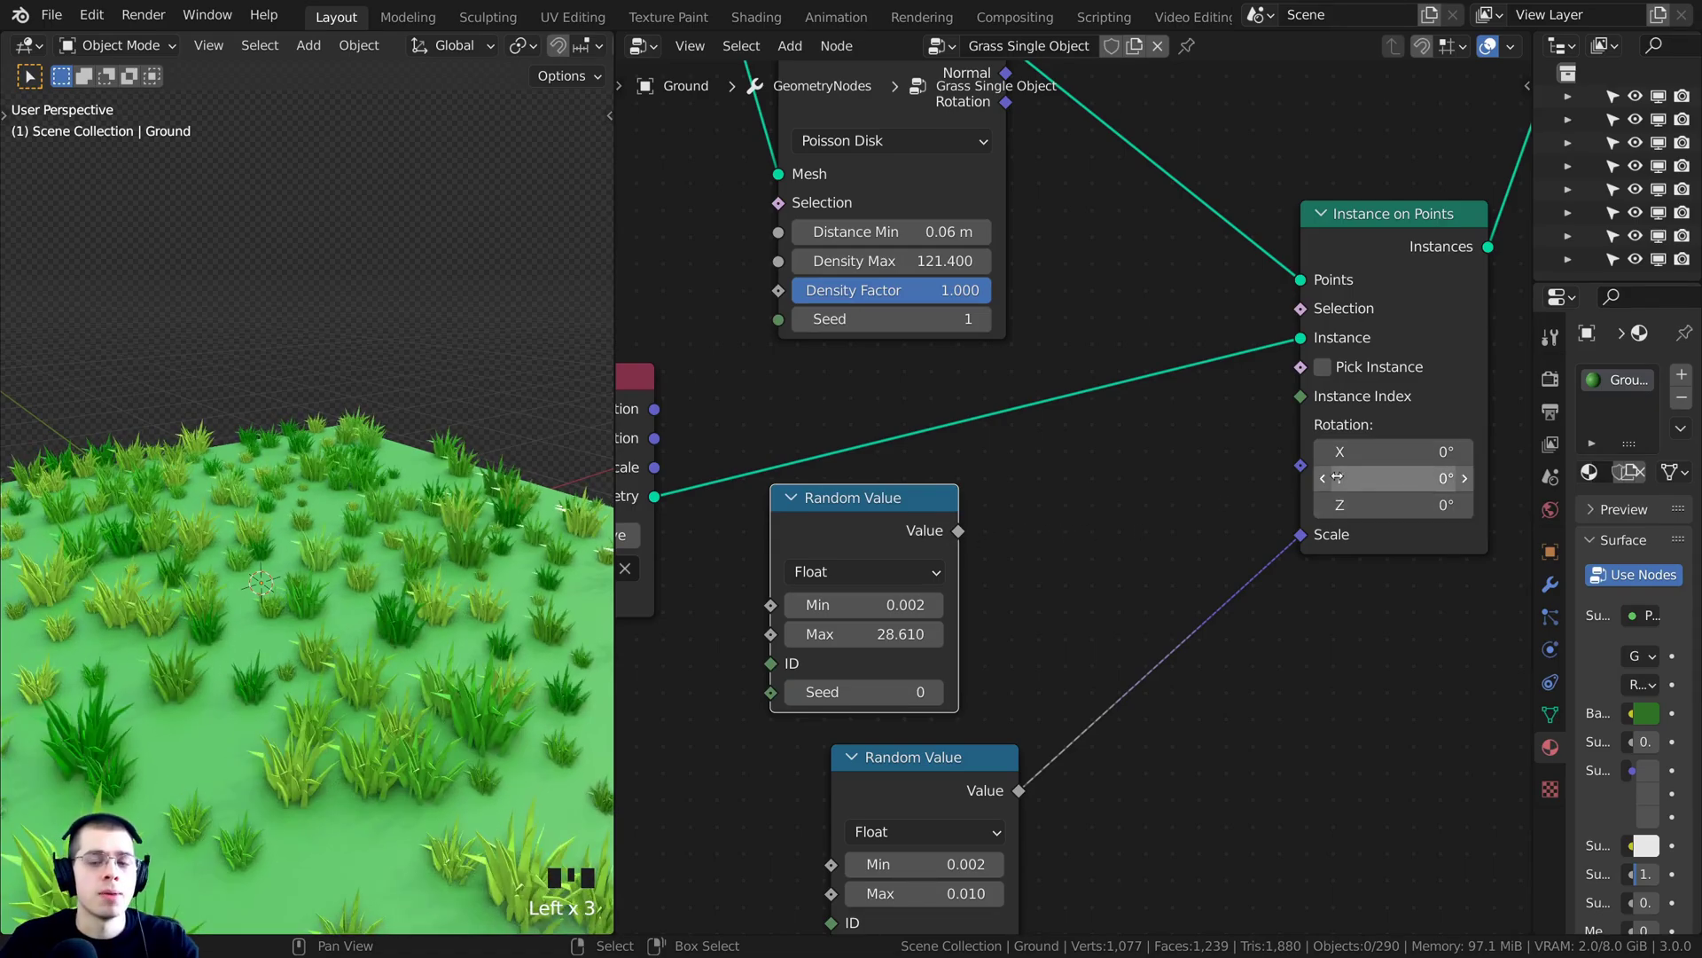
scroll(1123, 456, down, 1)
middle_drag(1052, 521, 1054, 514)
drag(927, 498, 905, 499)
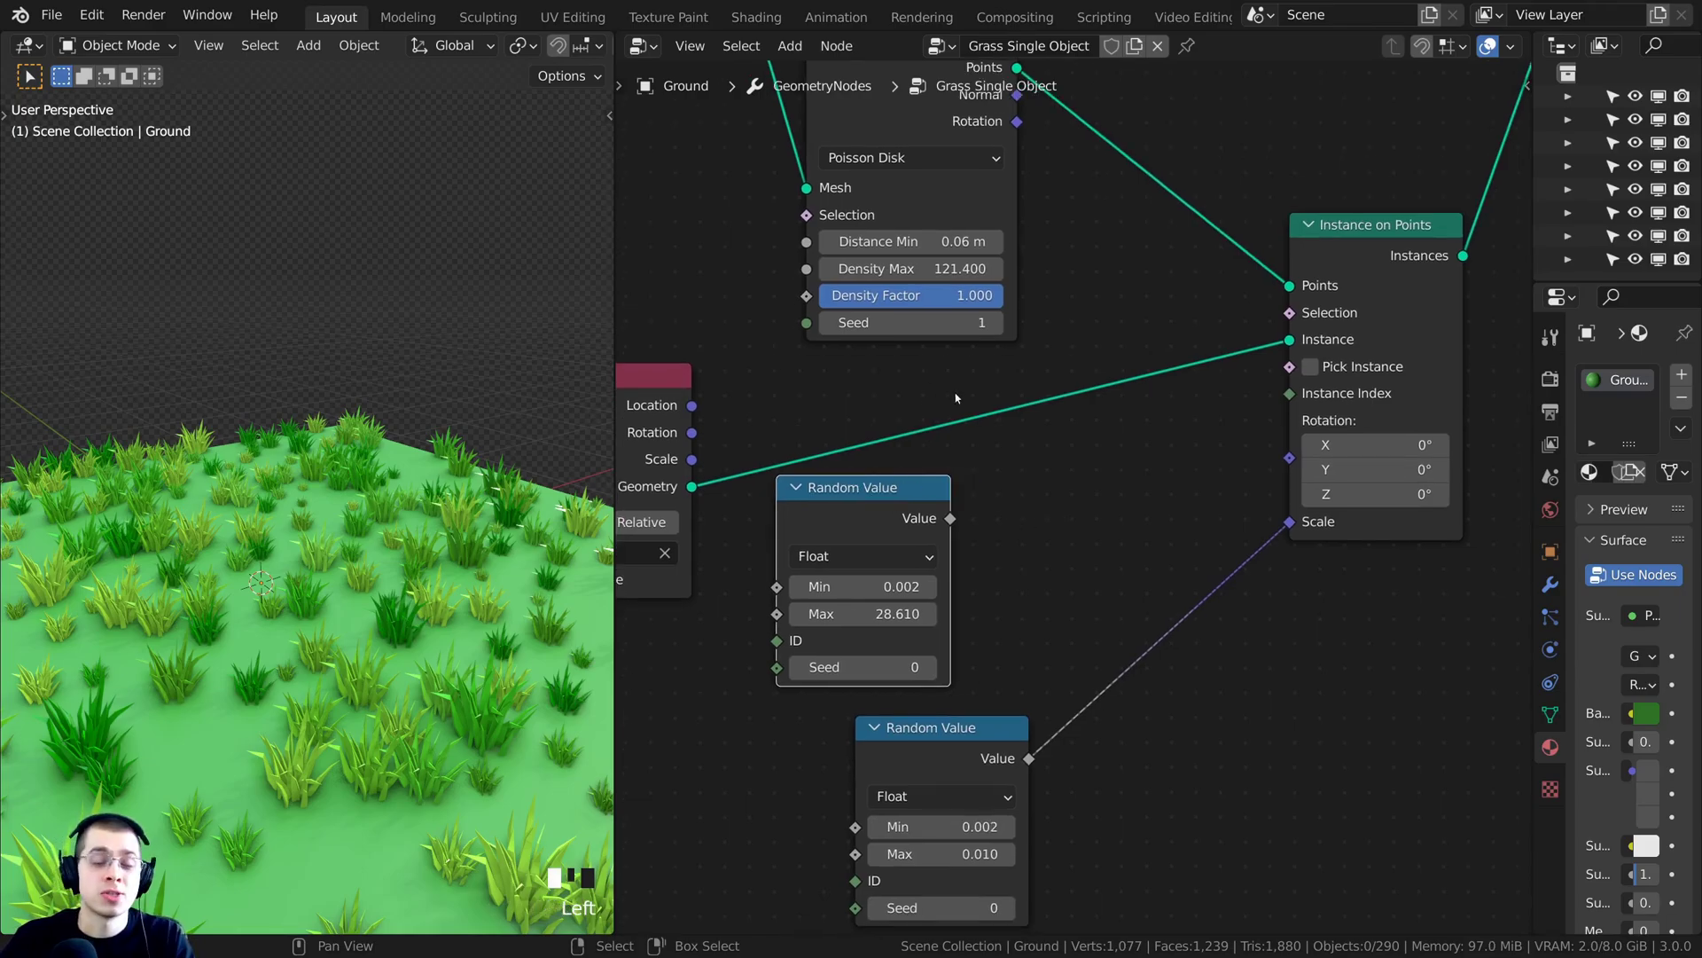
Add a Combine XYZ node between the unconnected upper Random Value node and the Instance on Points node
scroll(1018, 369, up, 1)
middle_drag(1018, 369, 1023, 293)
key(shift+a)
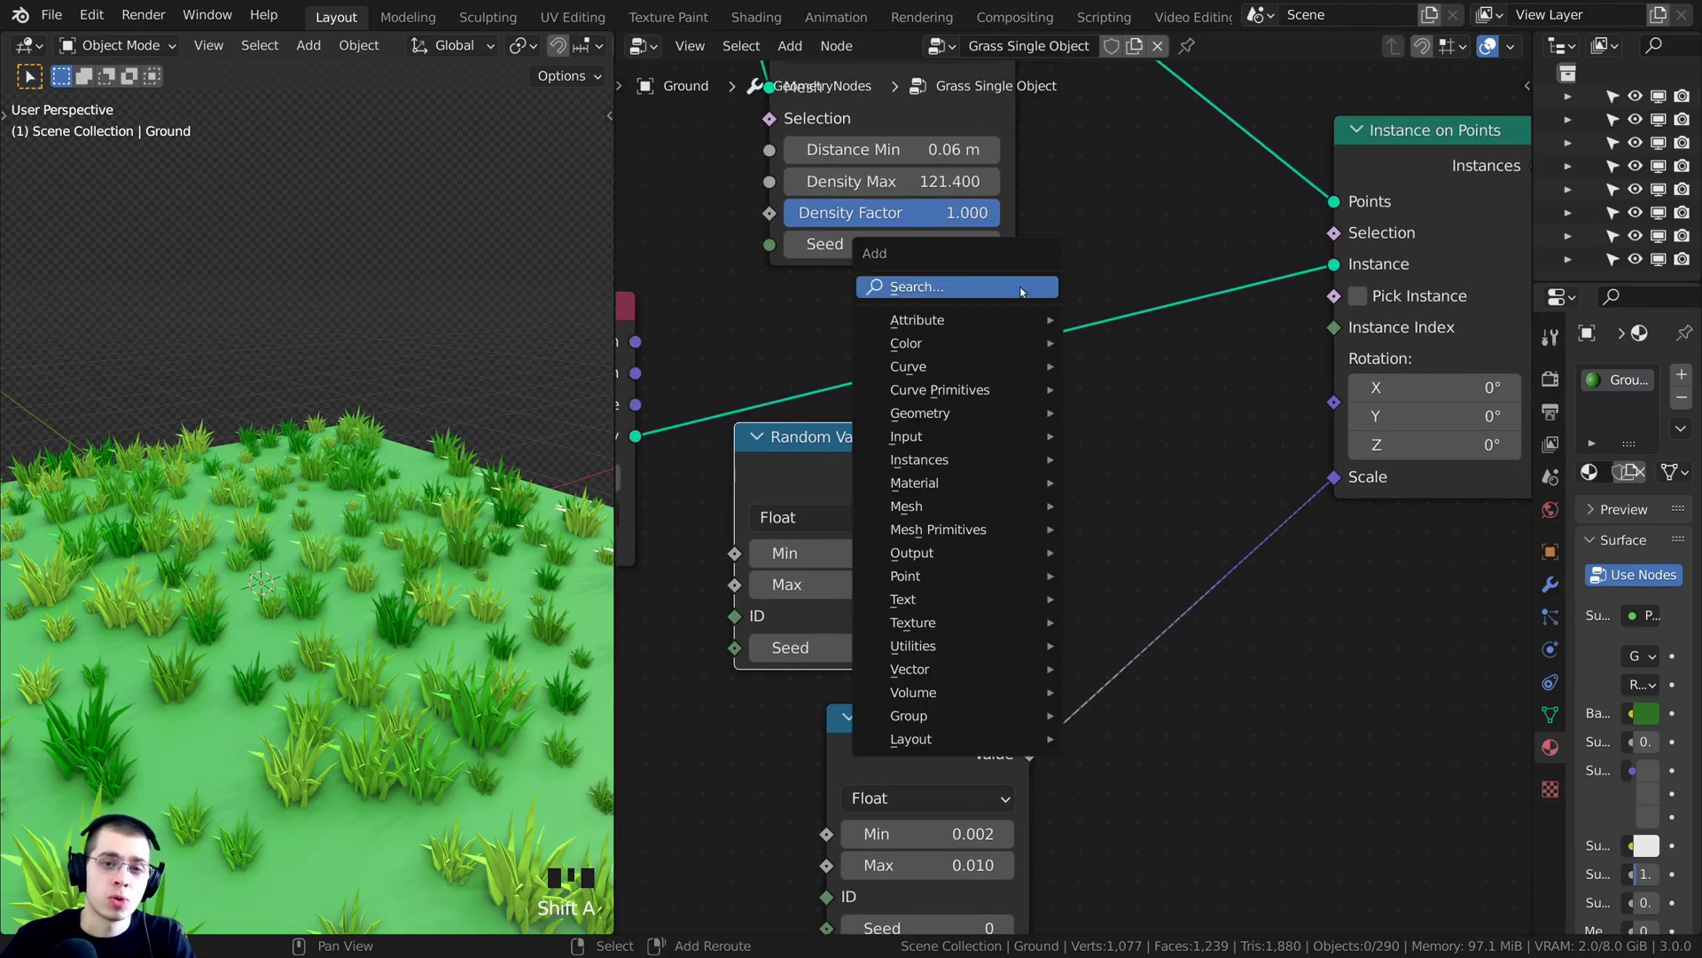
click(1023, 287)
text(com)
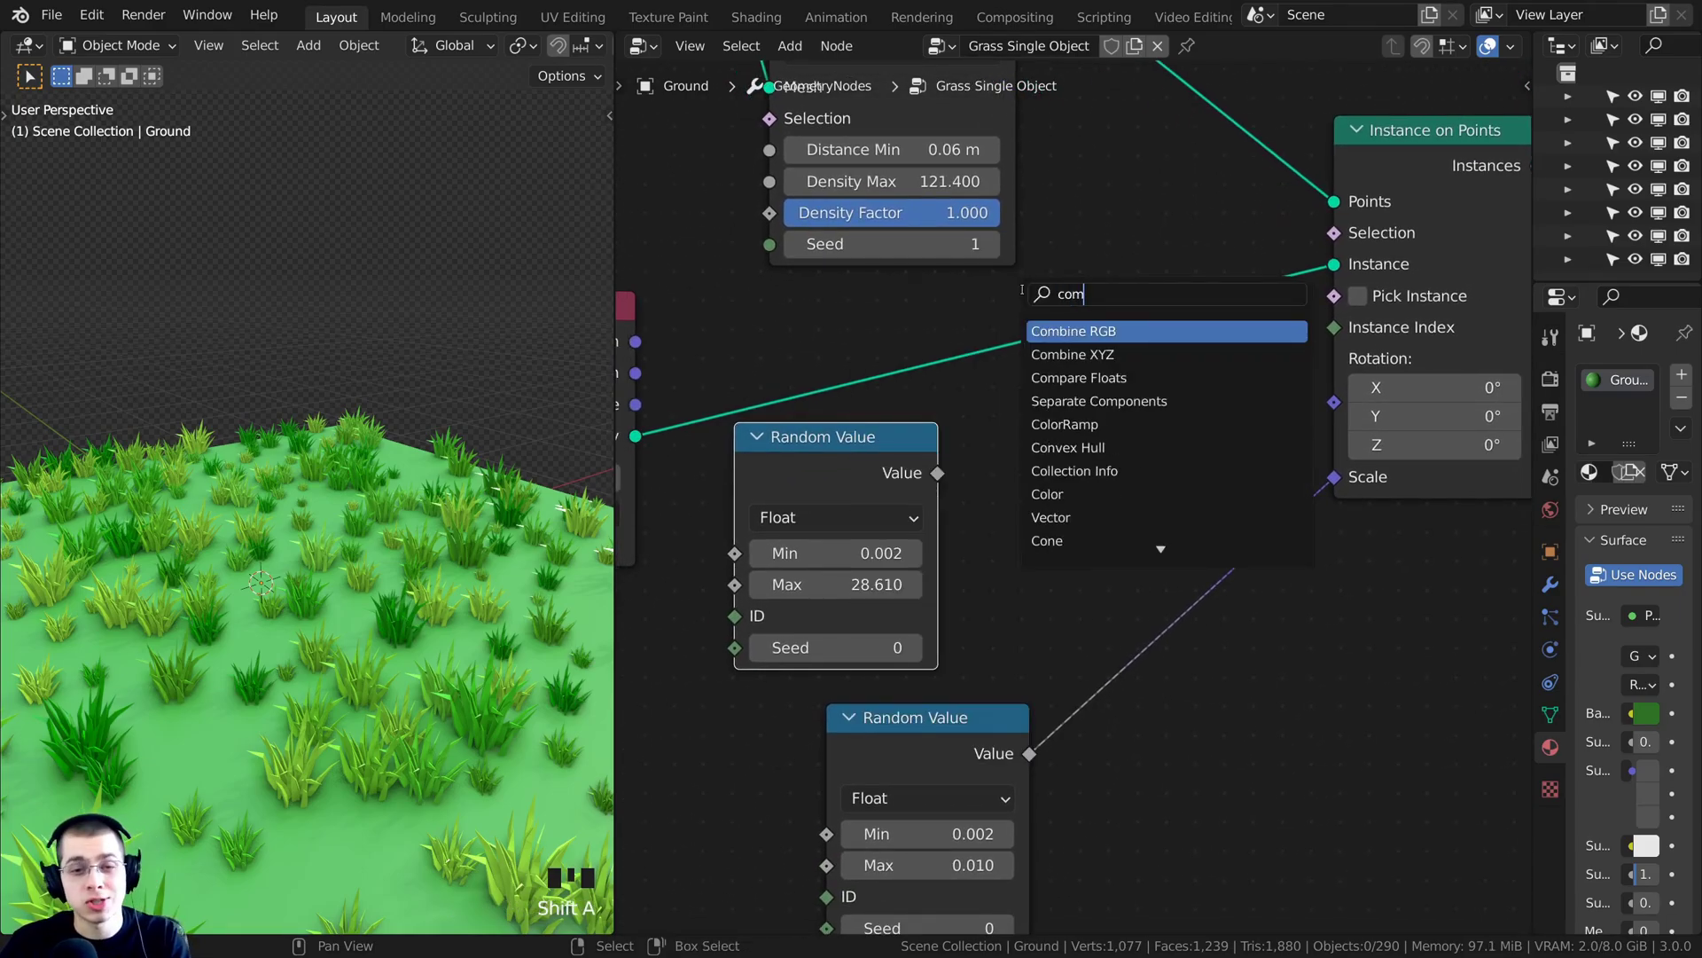
click(1073, 355)
click(1034, 454)
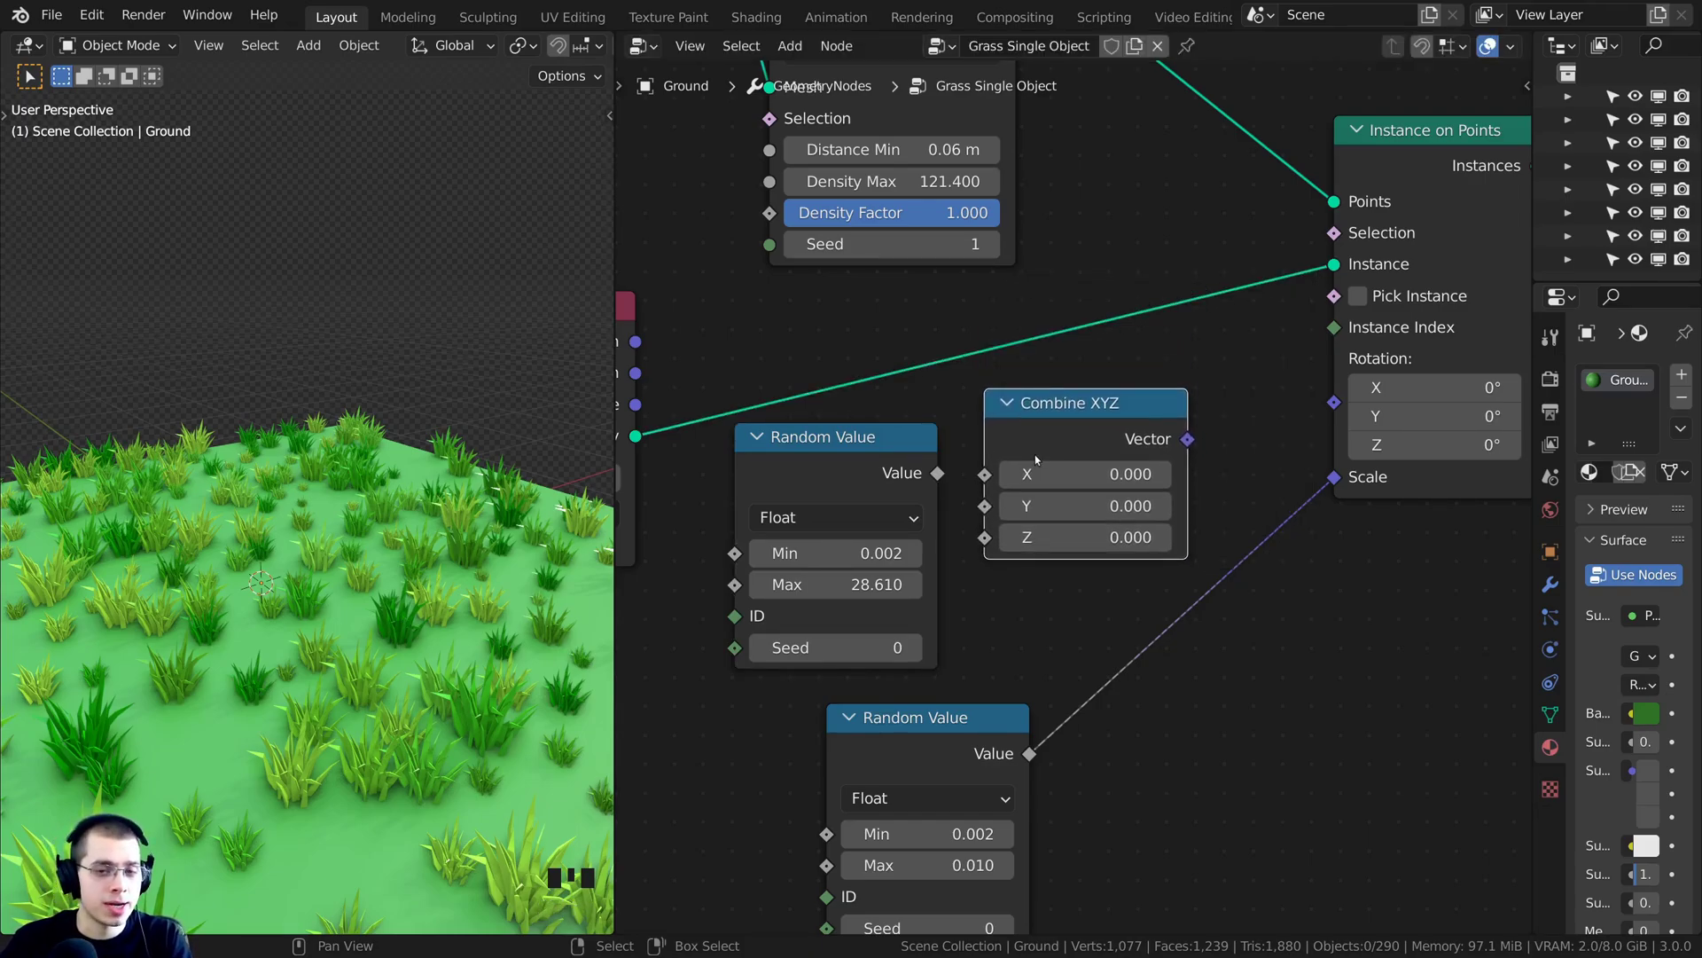
Connect the Combine XYZ node's Vector output to the Rotation input of Instance on Points, nudging the Combine XYZ node slightly upward
middle_drag(1099, 408, 1045, 461)
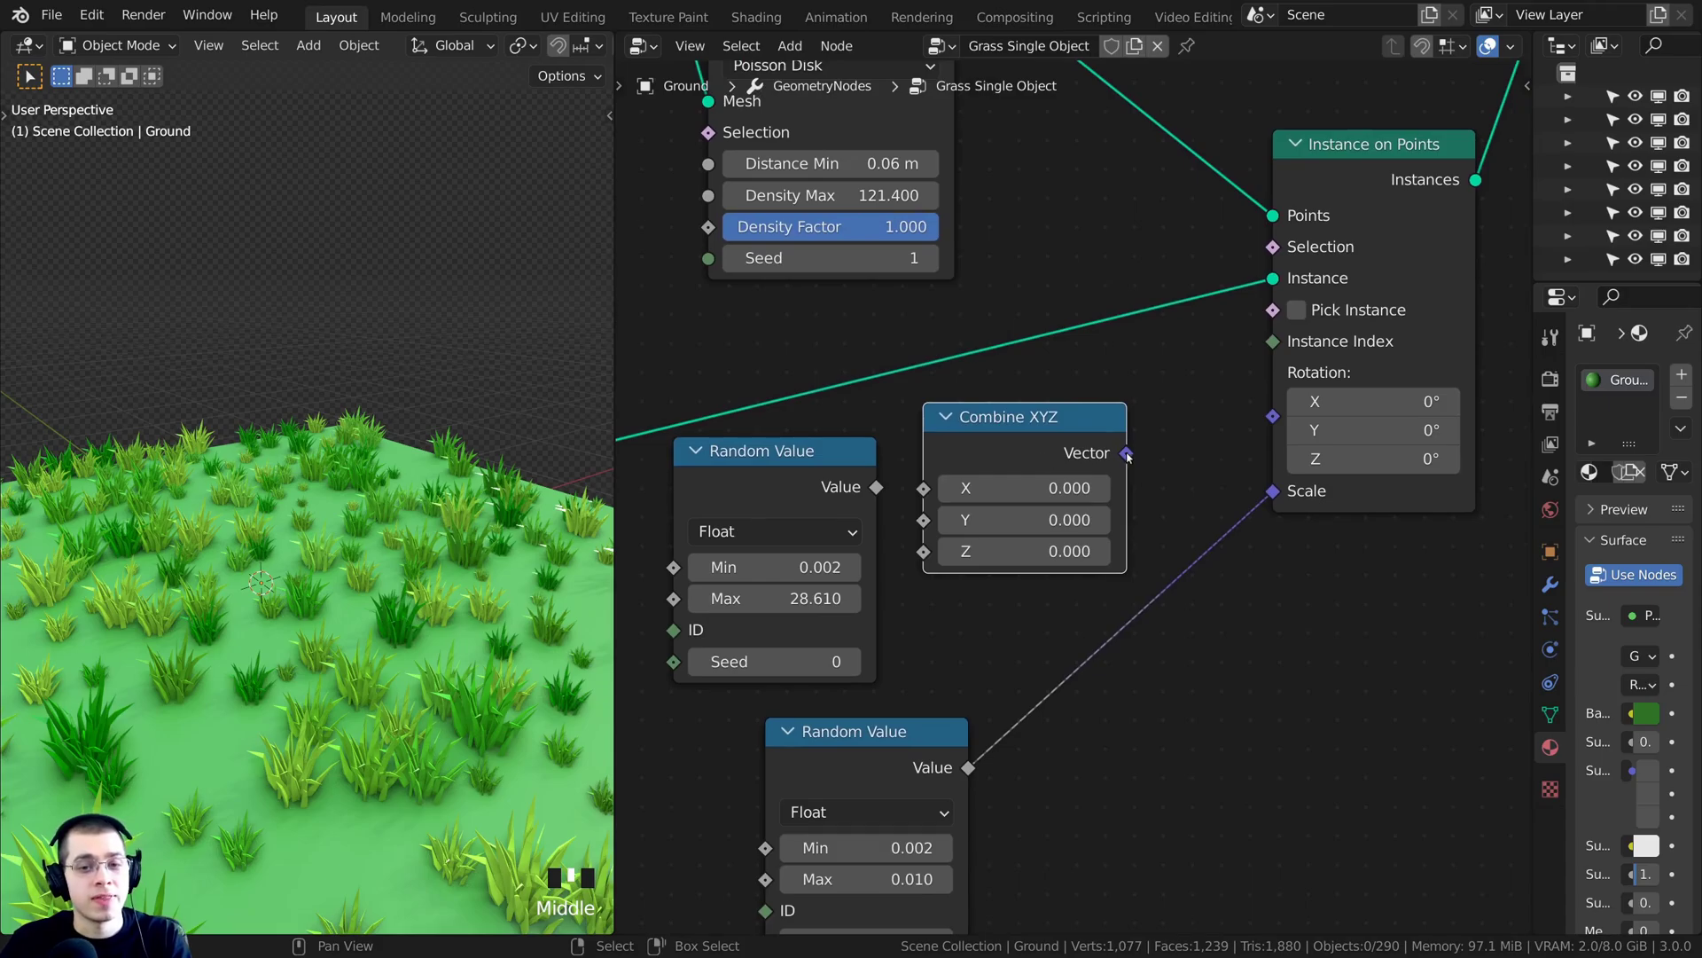
drag(1127, 454, 1196, 382)
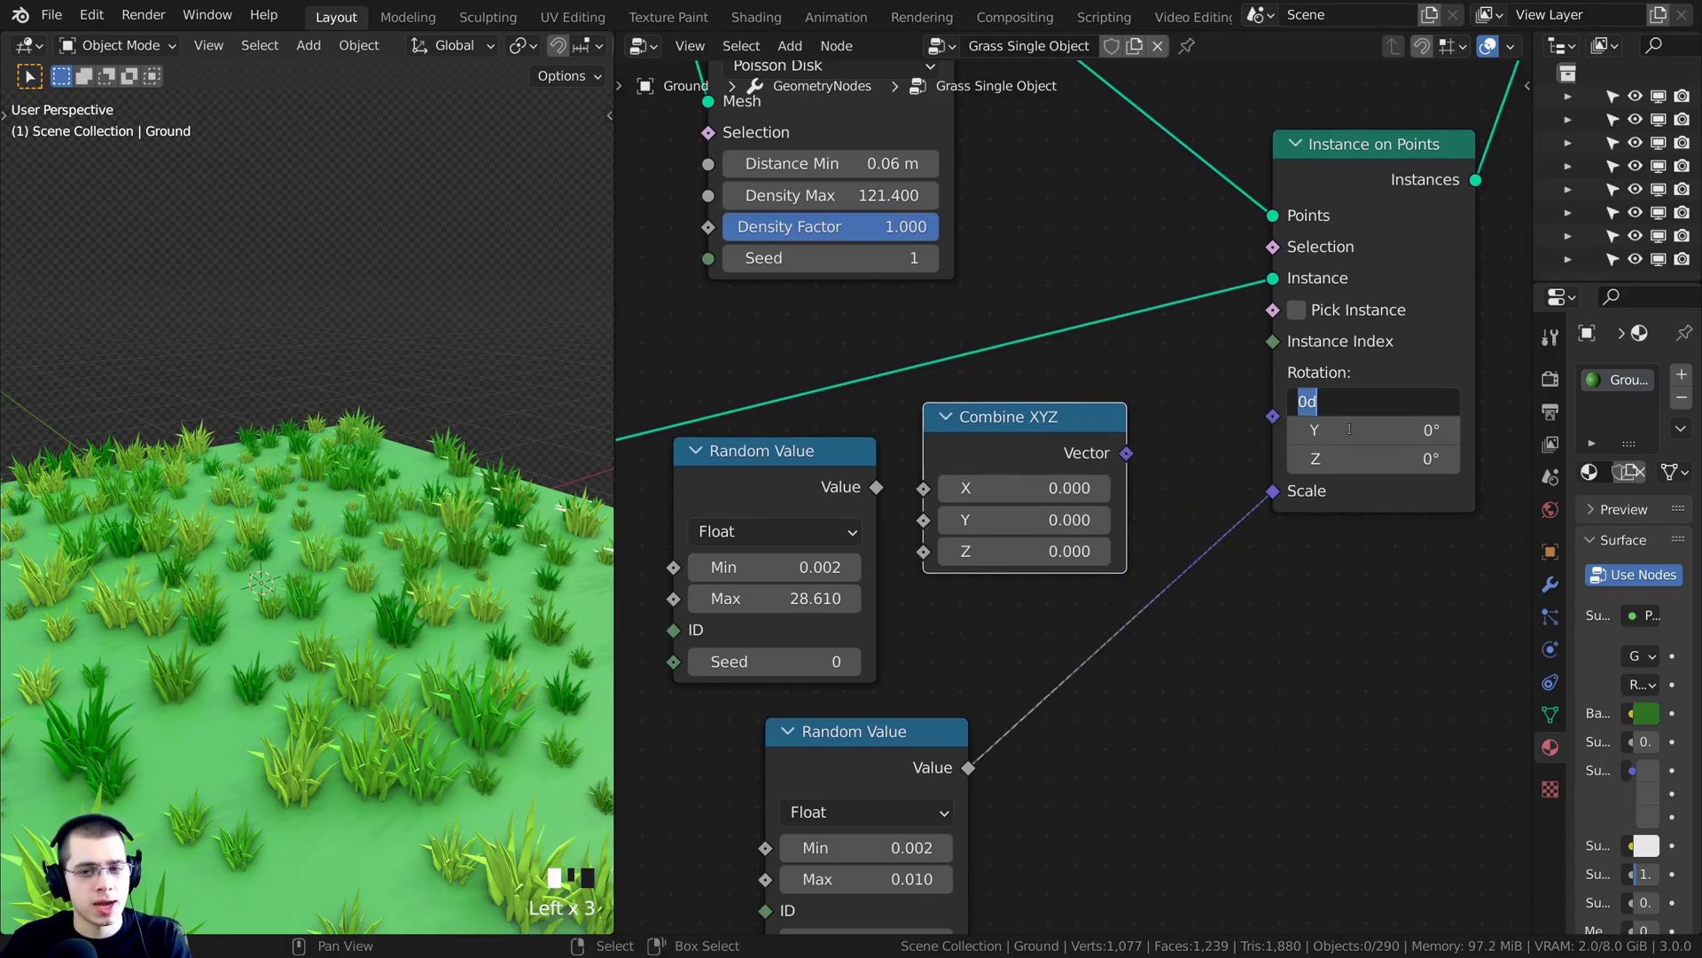
double_click(1347, 468)
click(1110, 423)
drag(988, 433, 987, 426)
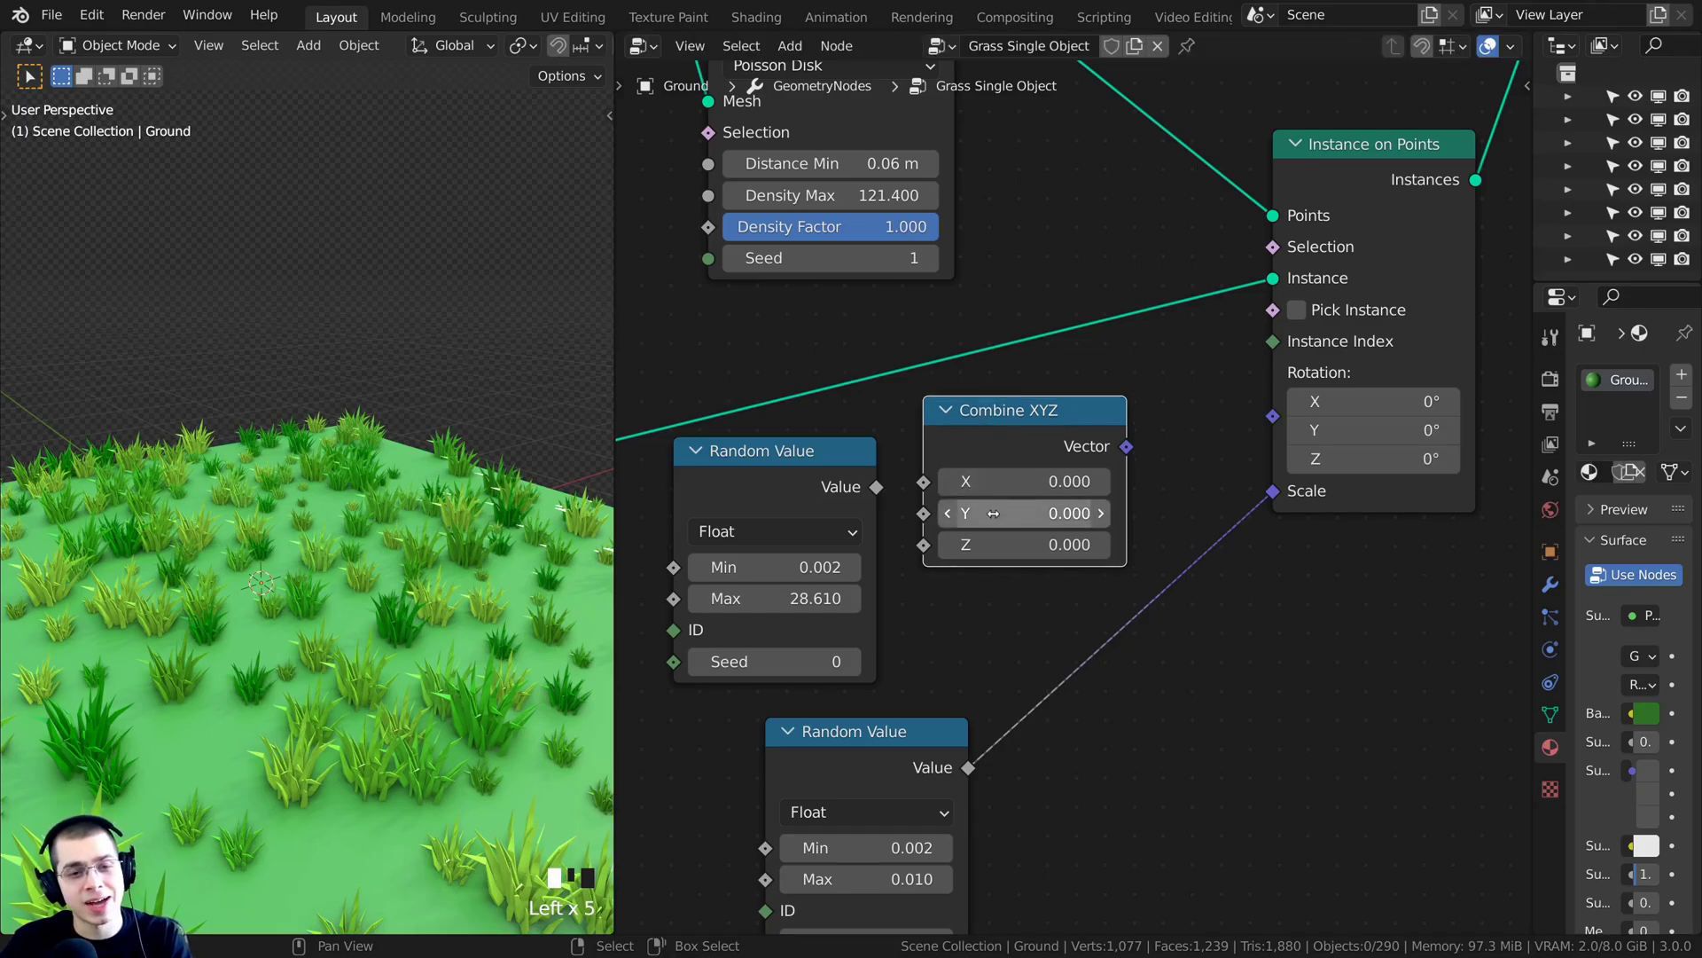
scroll(1082, 481, up, 1)
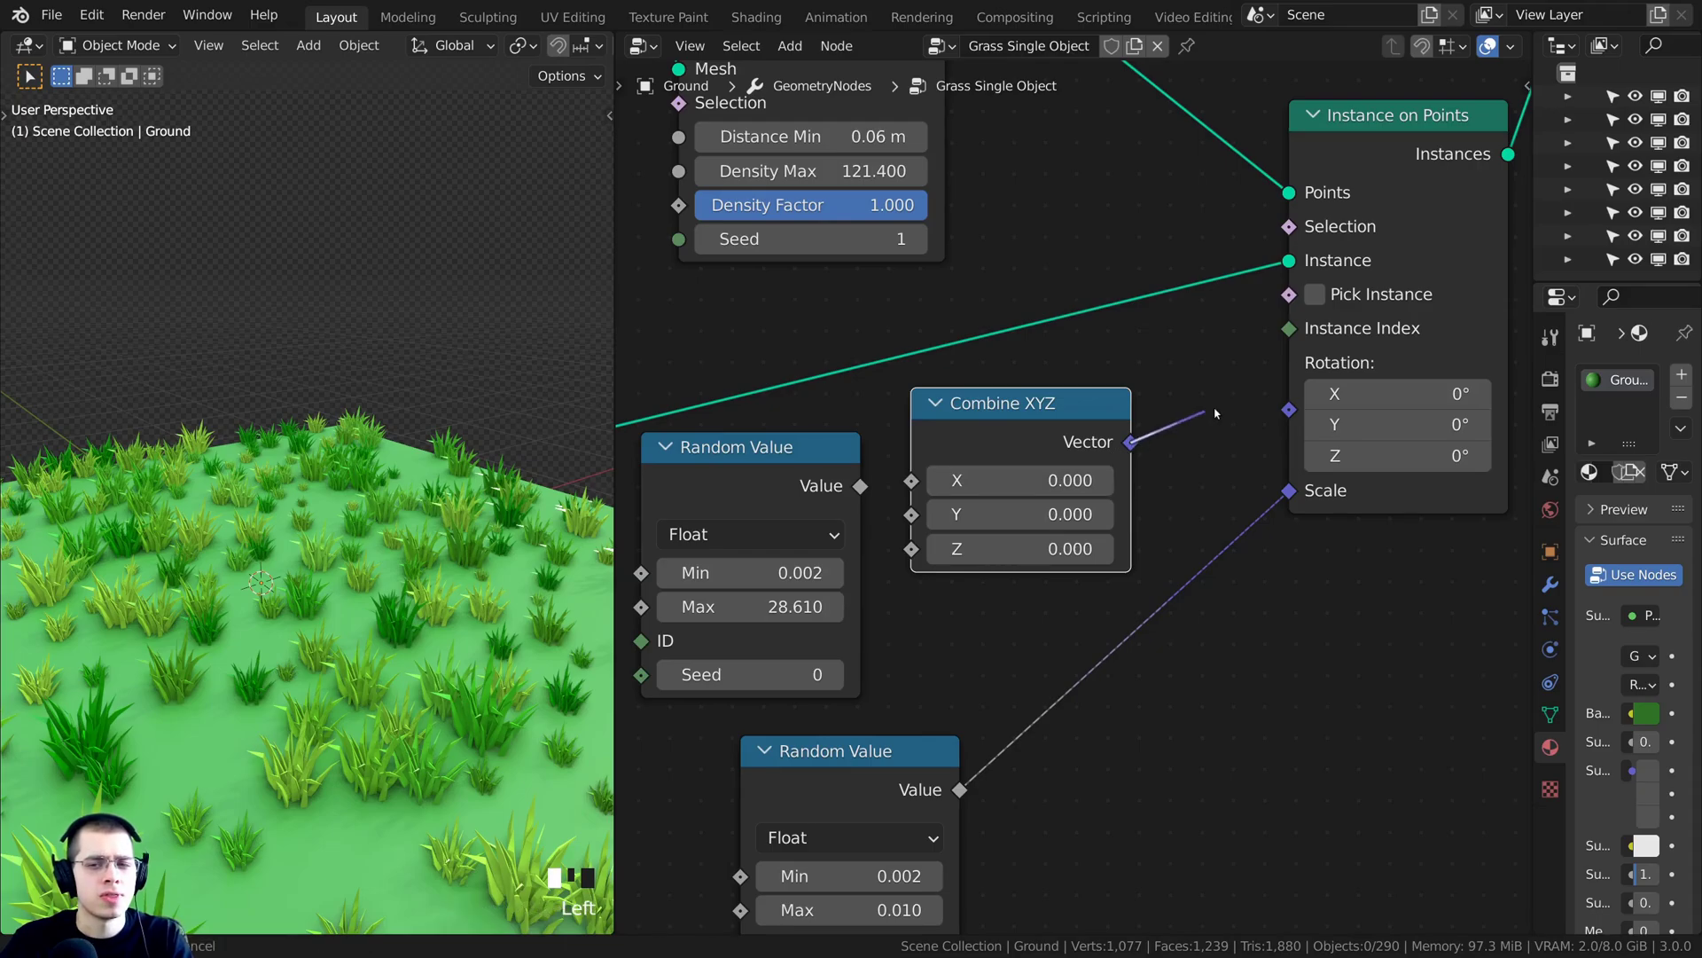
drag(1126, 446, 1273, 416)
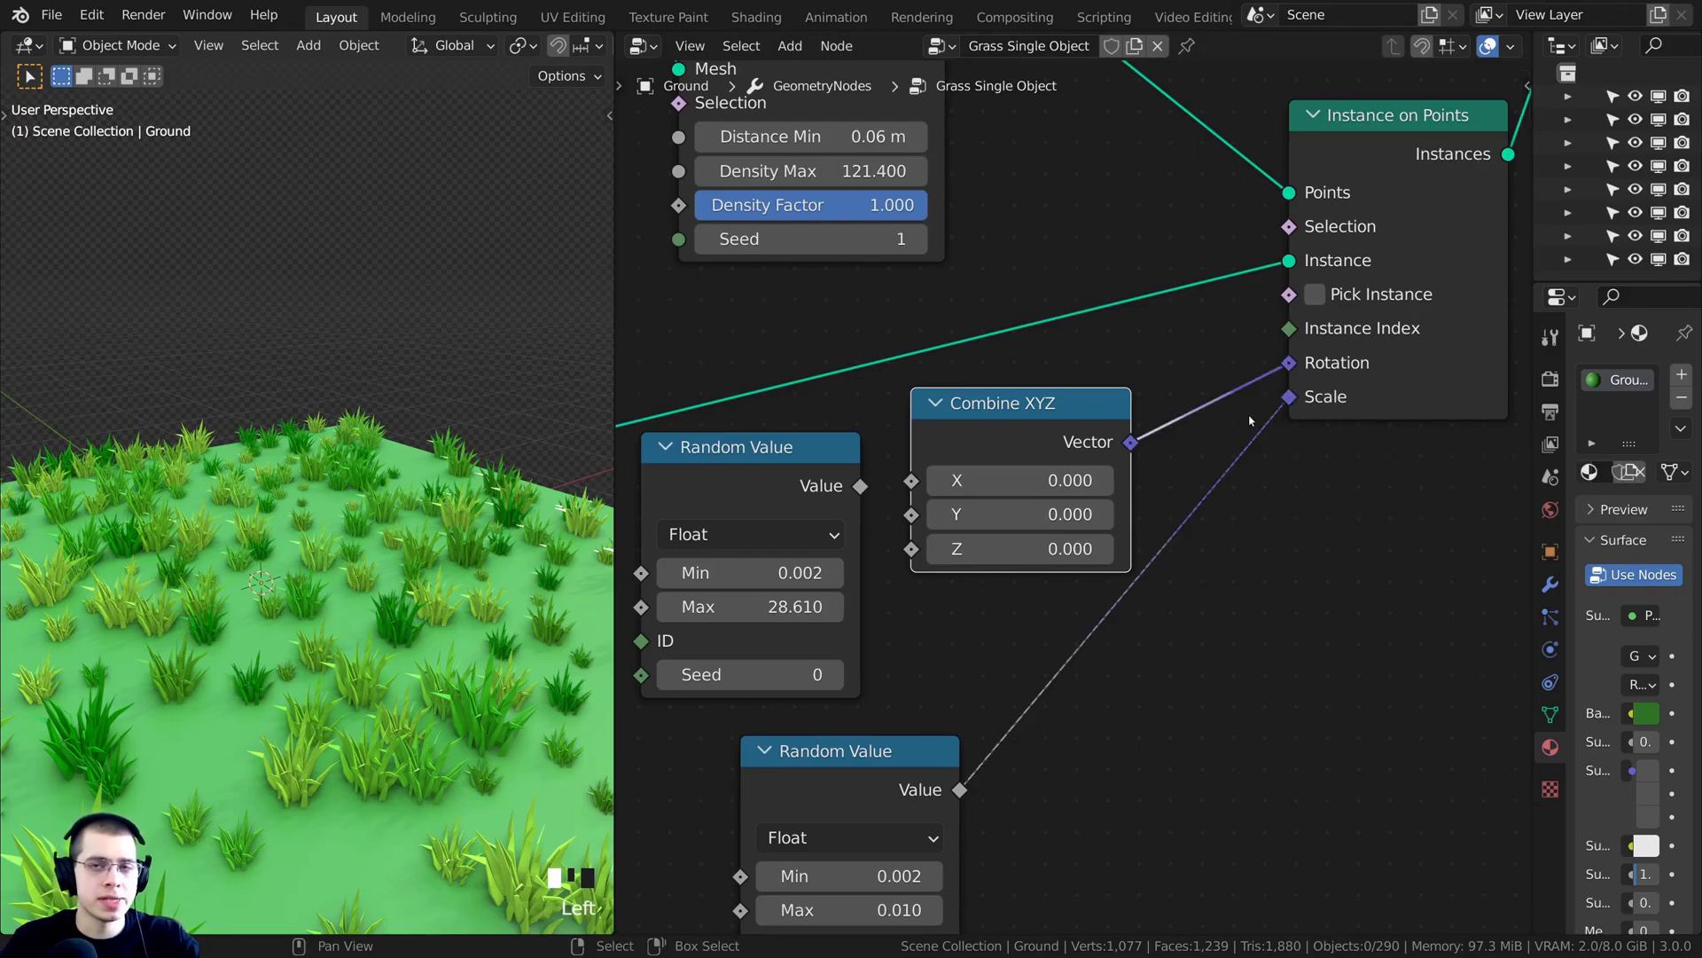
Connect the upper Random Value node's output to the Z input of the Combine XYZ node
middle_drag(962, 437, 1040, 464)
middle_drag(785, 518, 958, 428)
scroll(1096, 412, up, 1)
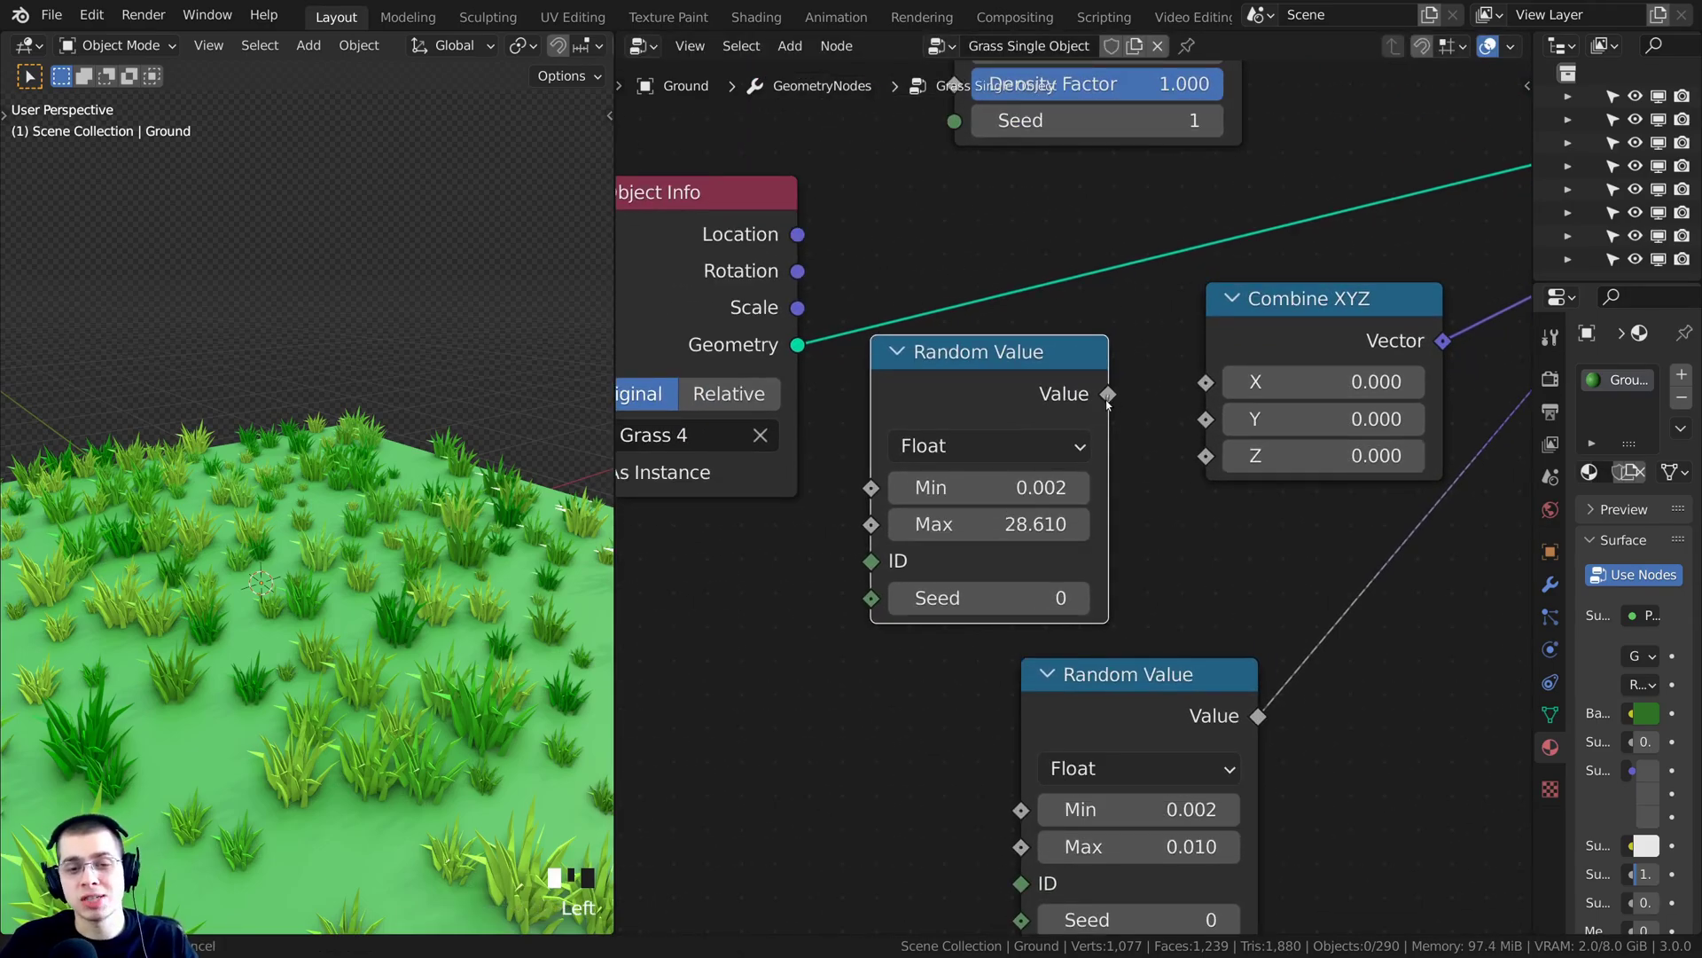
drag(1110, 395, 1142, 414)
drag(1209, 463, 1206, 457)
scroll(975, 422, up, 1)
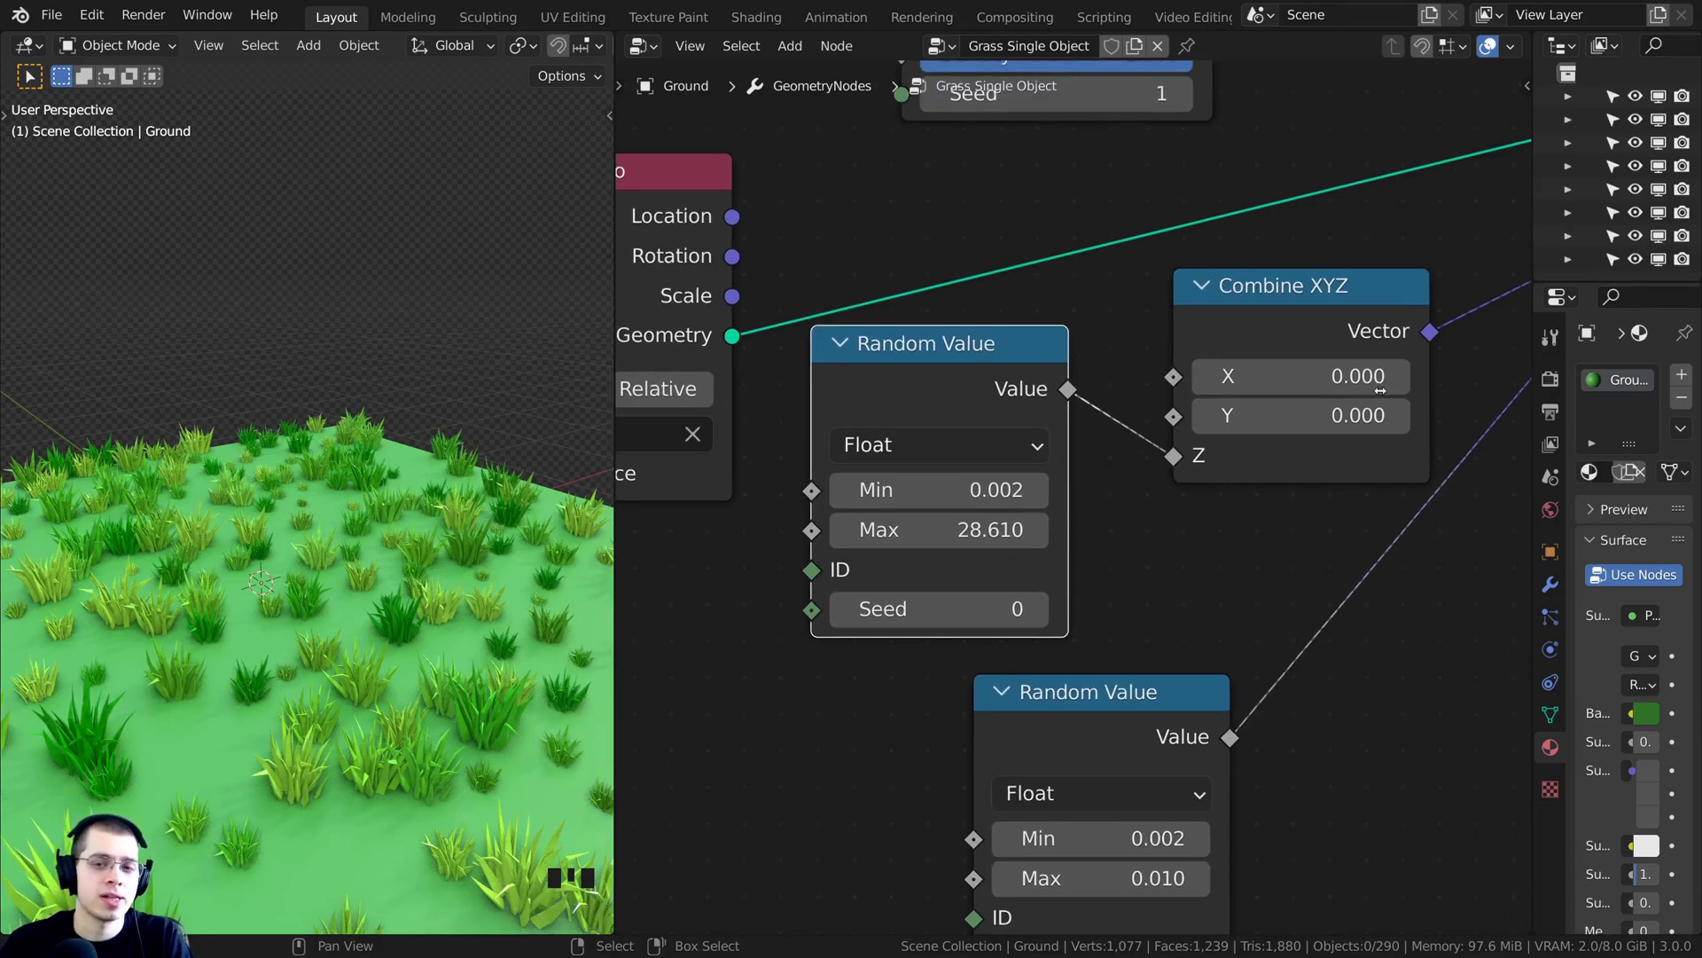
middle_drag(1093, 407, 992, 392)
click(1211, 362)
click(1215, 399)
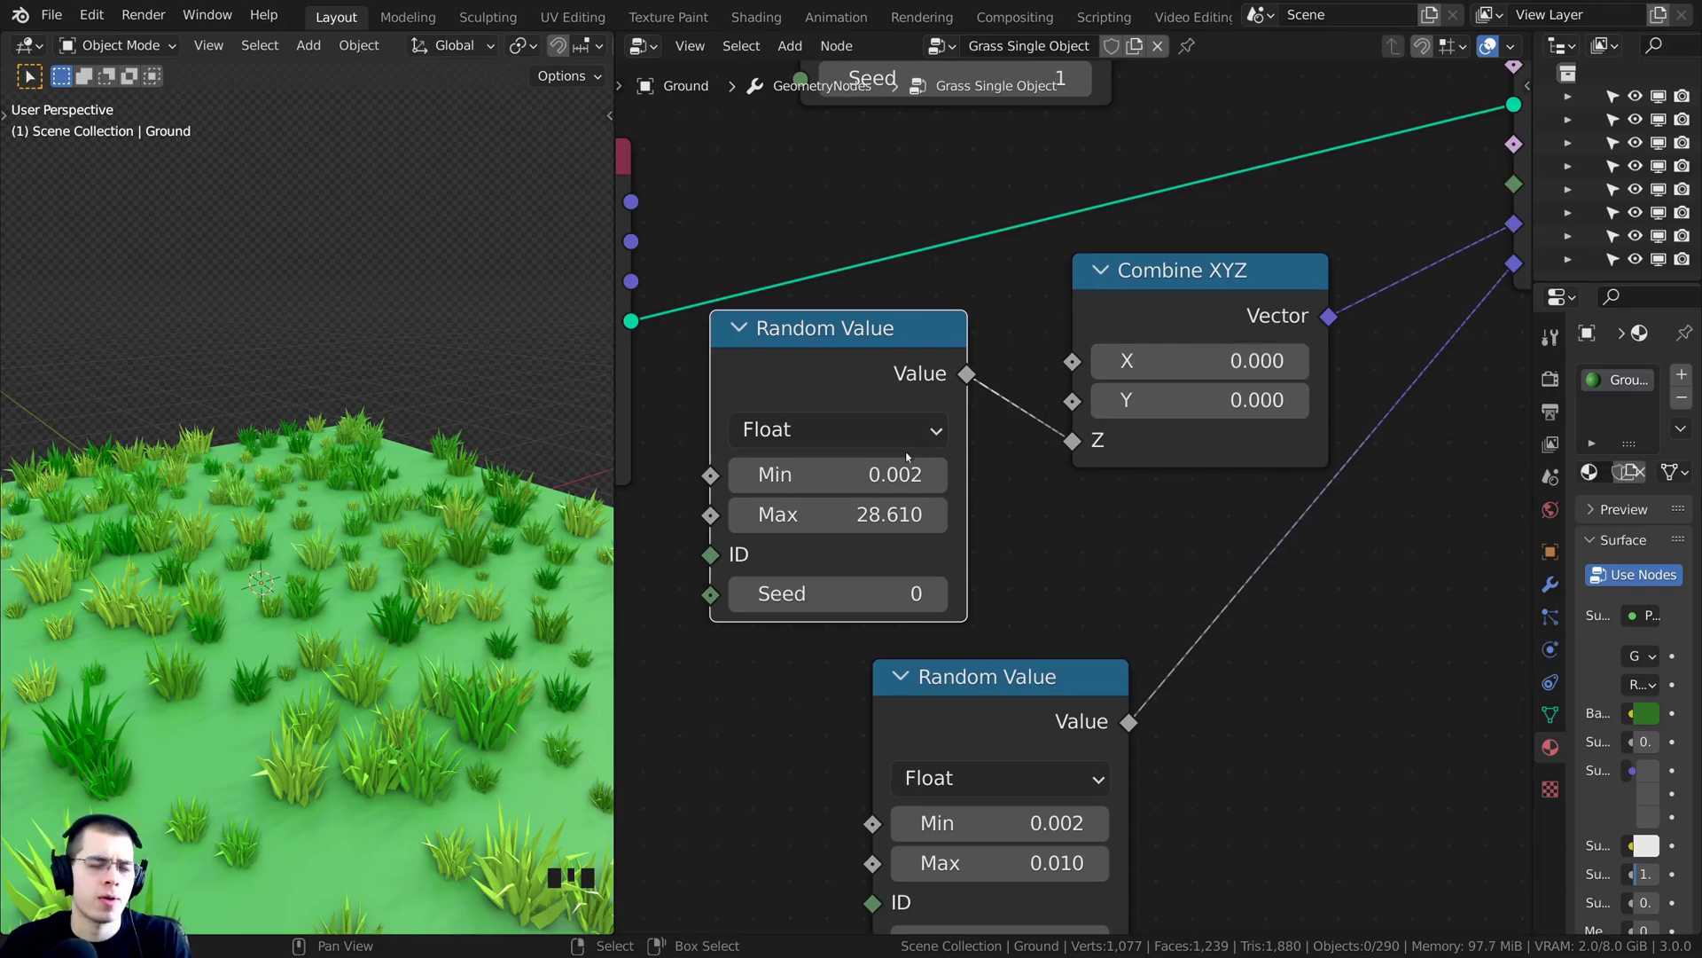
Raise the Max of the rotation's Random Value node to 51.91 while checking the grass from several angles
drag(823, 519, 828, 519)
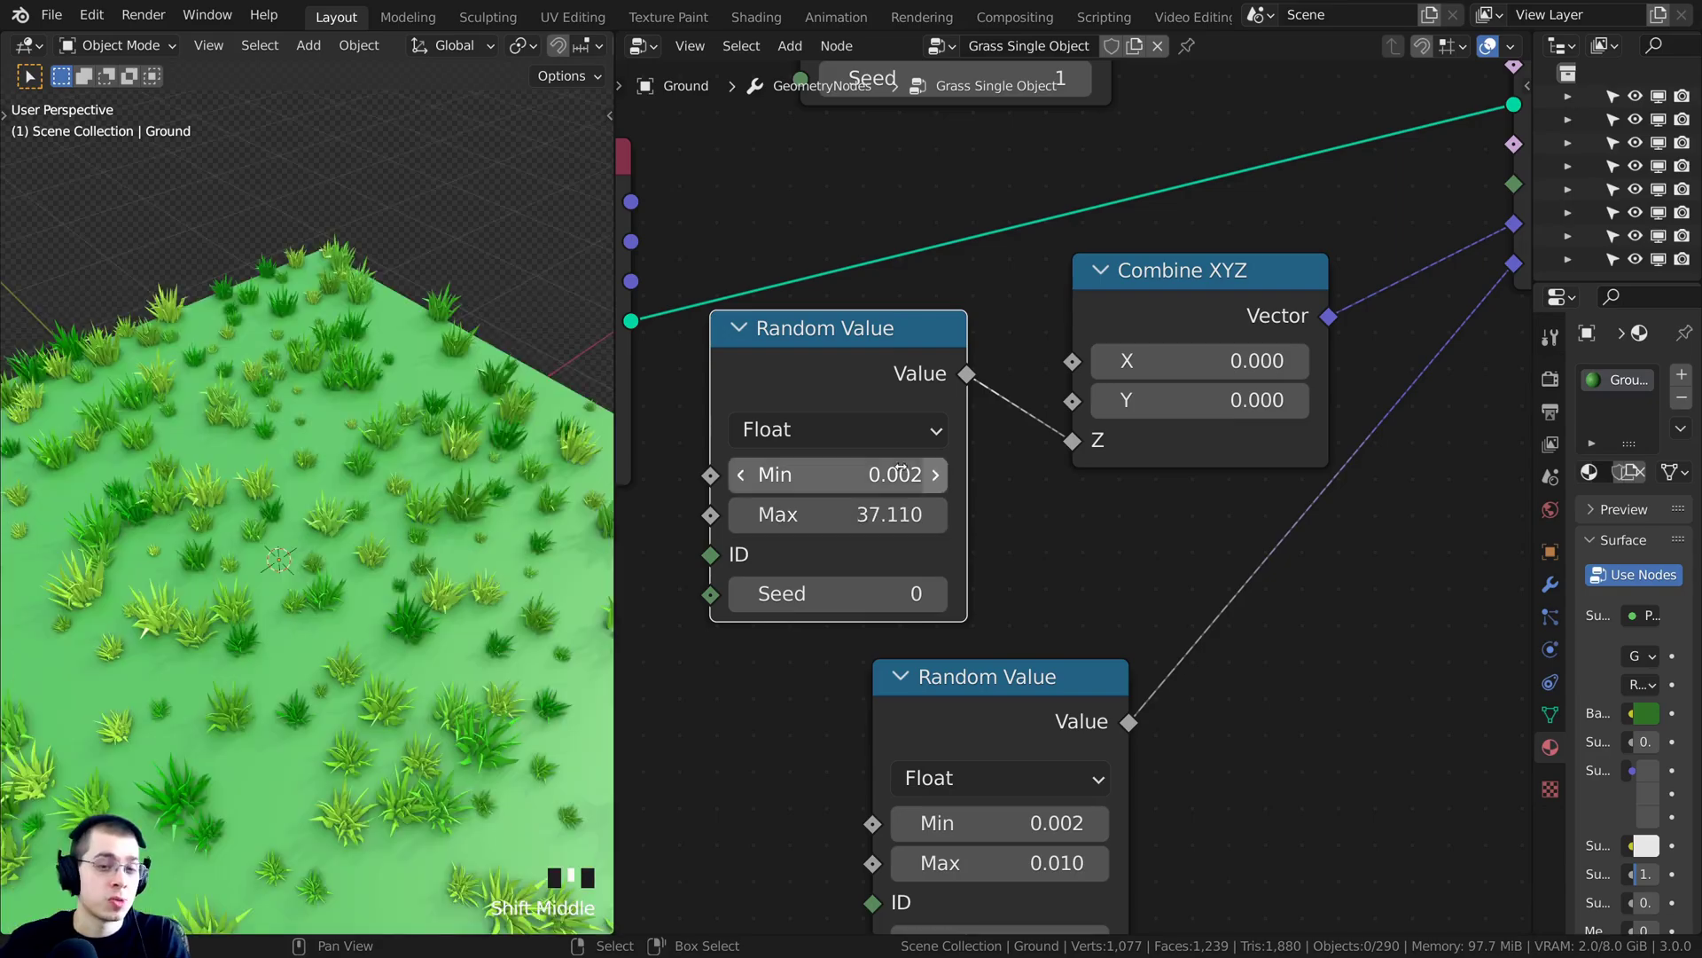
drag(793, 516, 822, 534)
scroll(470, 555, up, 2)
middle_drag(460, 568, 443, 525)
drag(824, 515, 925, 514)
scroll(381, 621, down, 5)
scroll(359, 607, up, 3)
middle_drag(381, 639, 353, 596)
scroll(351, 596, down, 1)
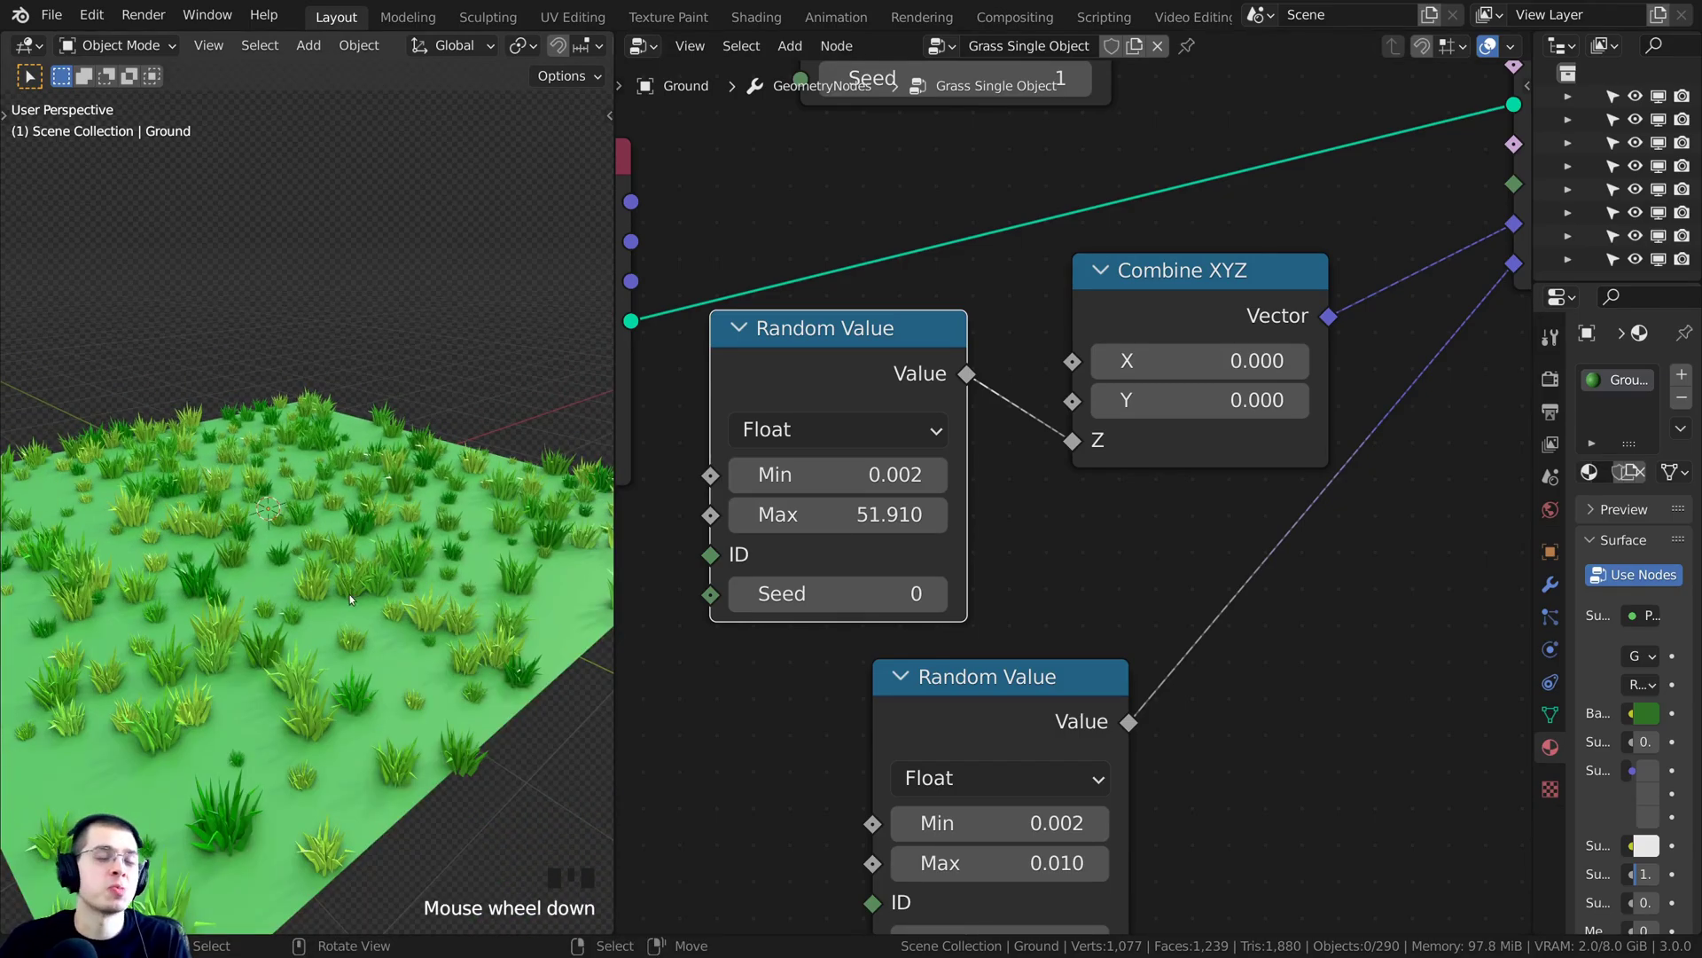
Inspect the scattered grass in a maximized view, restore the layout and save the file
scroll(1109, 364, down, 10)
middle_drag(1113, 417, 1076, 521)
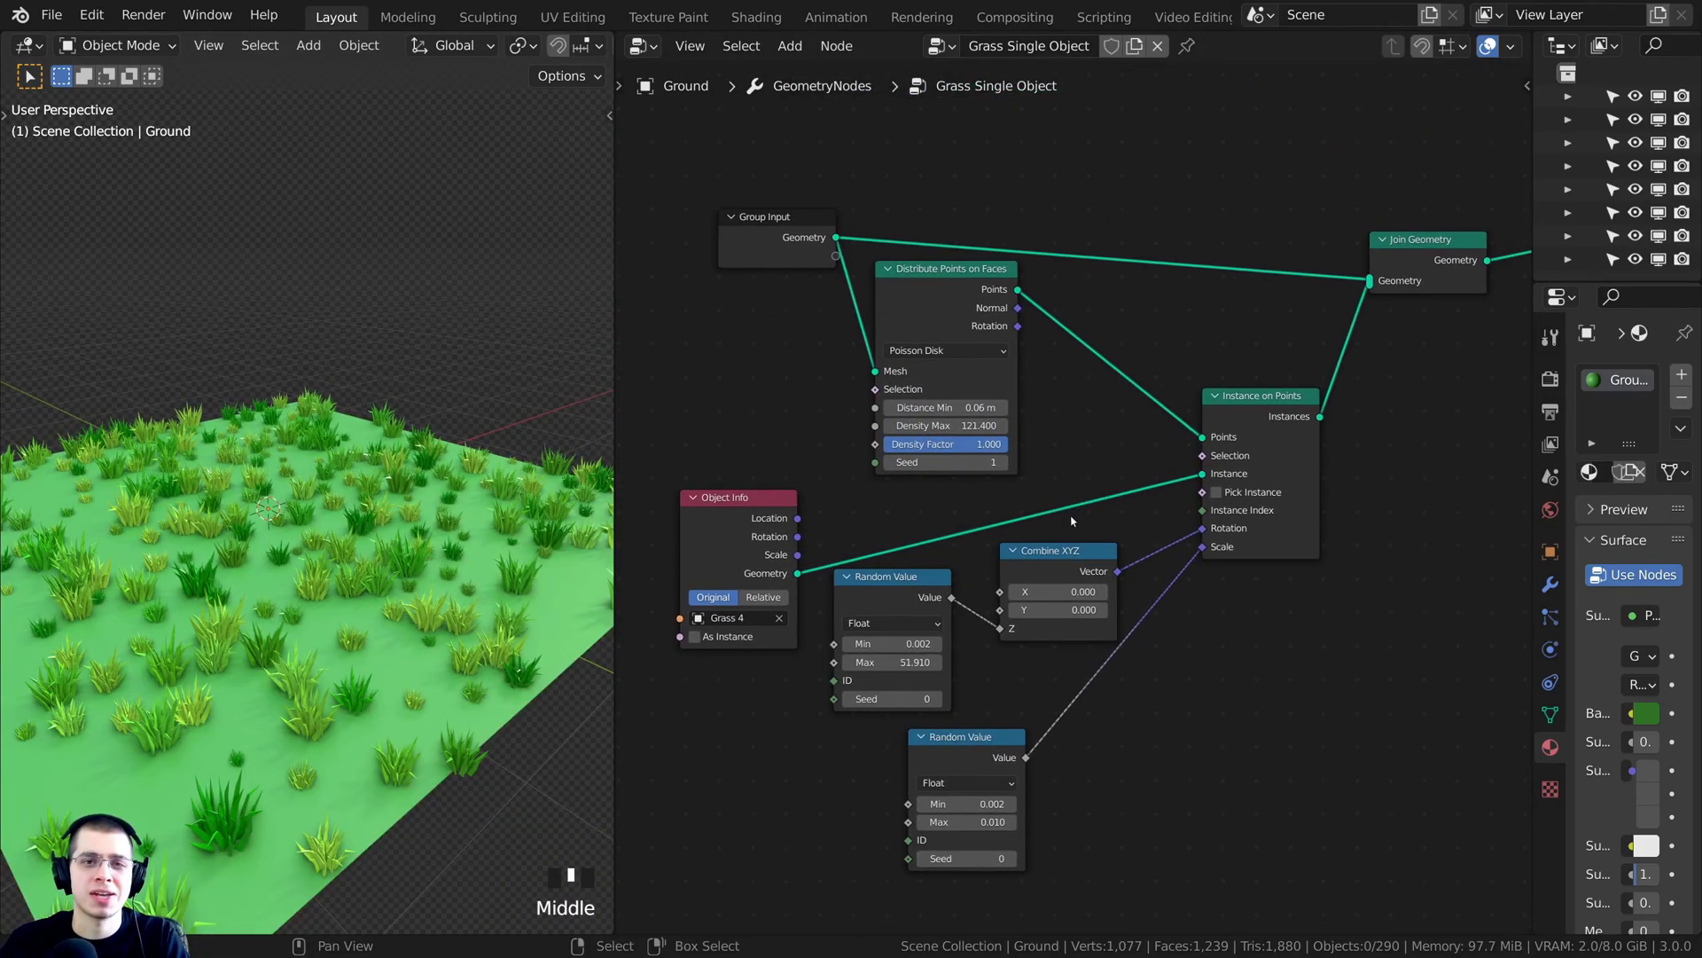
key(ctrl+space)
middle_drag(936, 463, 902, 472)
shift+middle_drag(912, 465, 1076, 438)
key(ctrl+space)
key(ctrl+s)
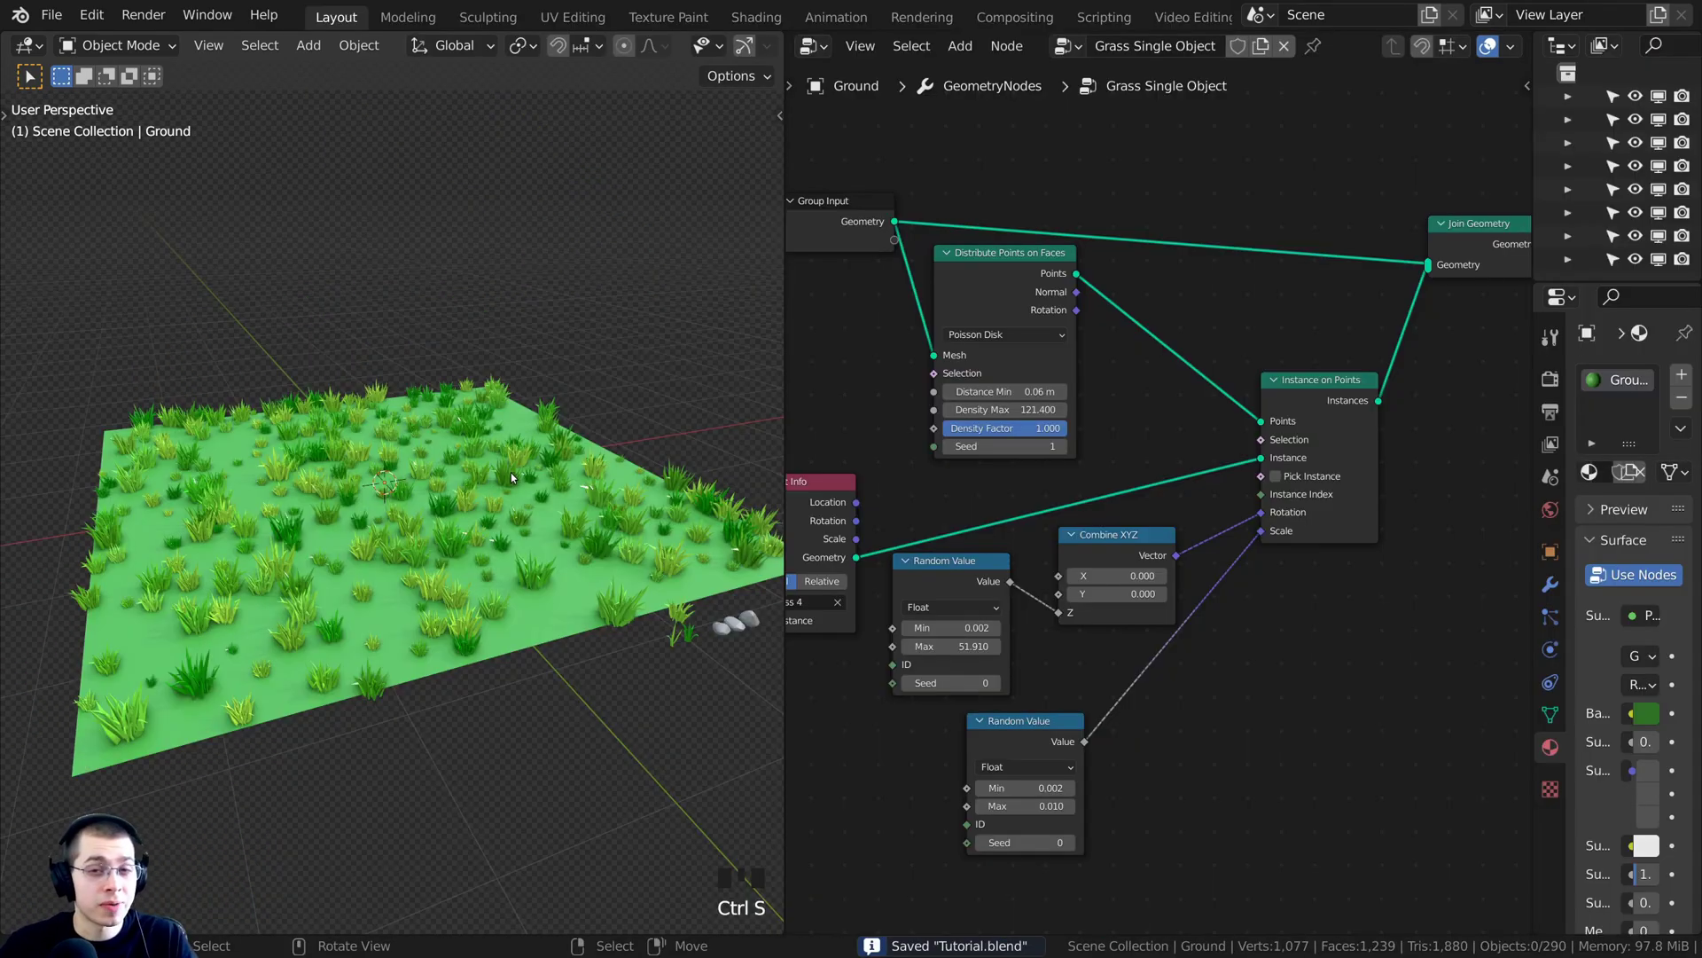
Move the Object Info node for Grass 4 slightly upward
scroll(510, 472, down, 2)
middle_drag(524, 520, 528, 518)
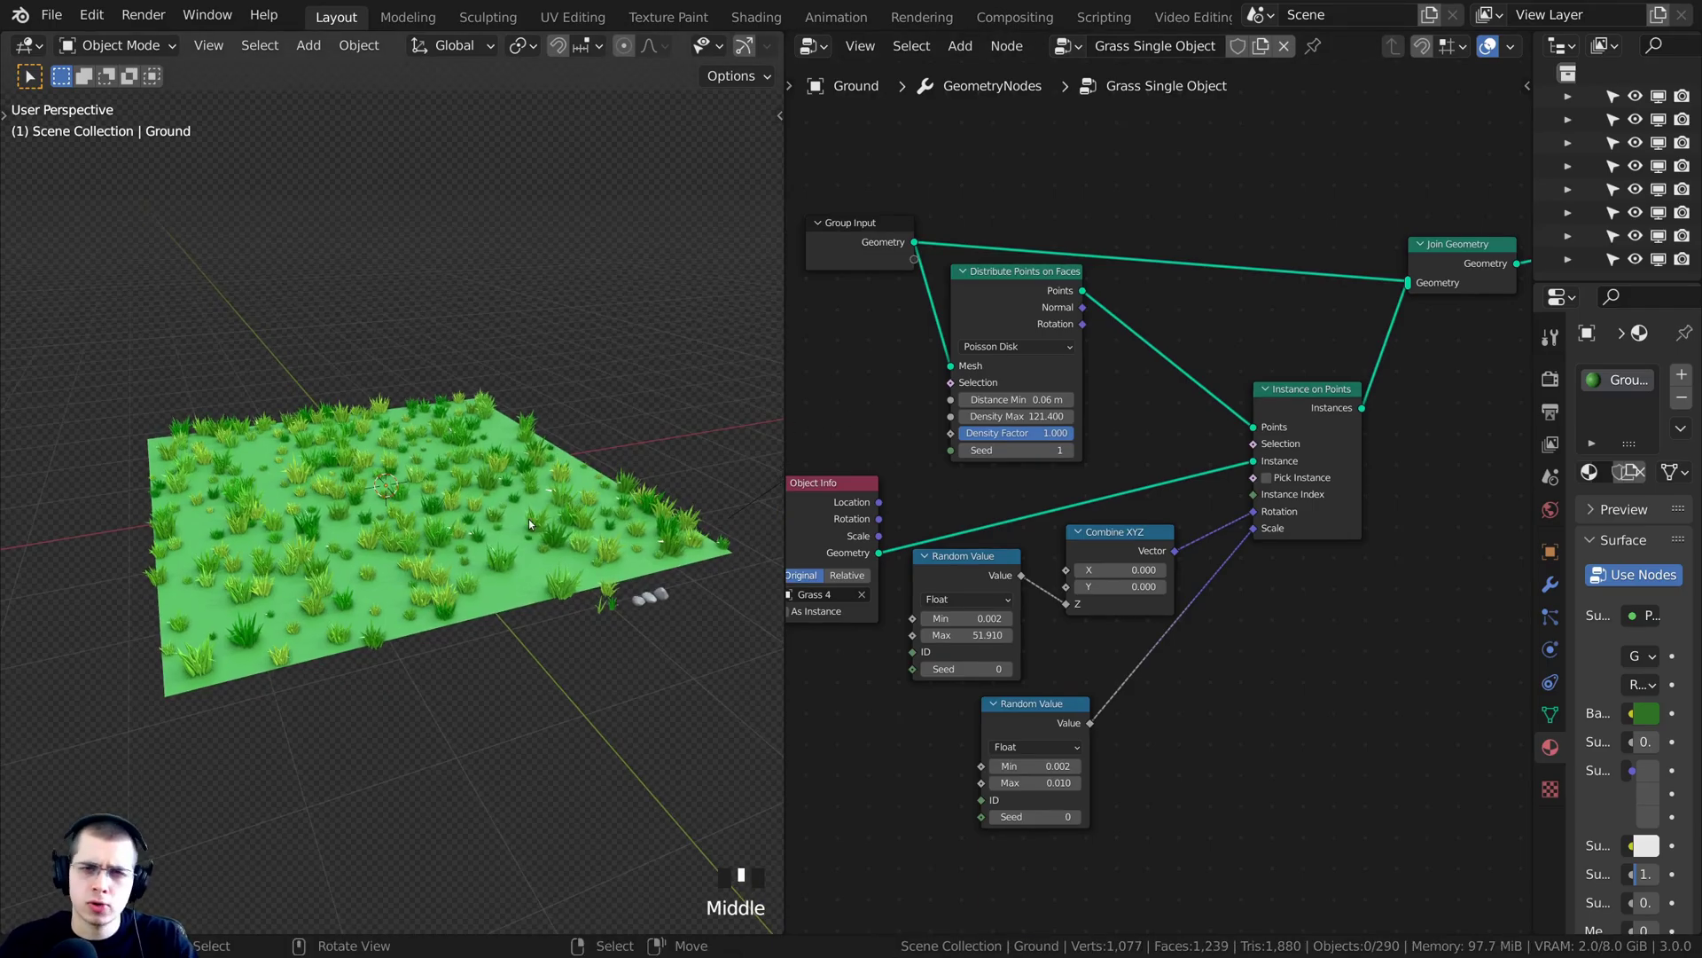
middle_drag(943, 528, 1115, 511)
scroll(1008, 503, up, 5)
drag(937, 506, 932, 478)
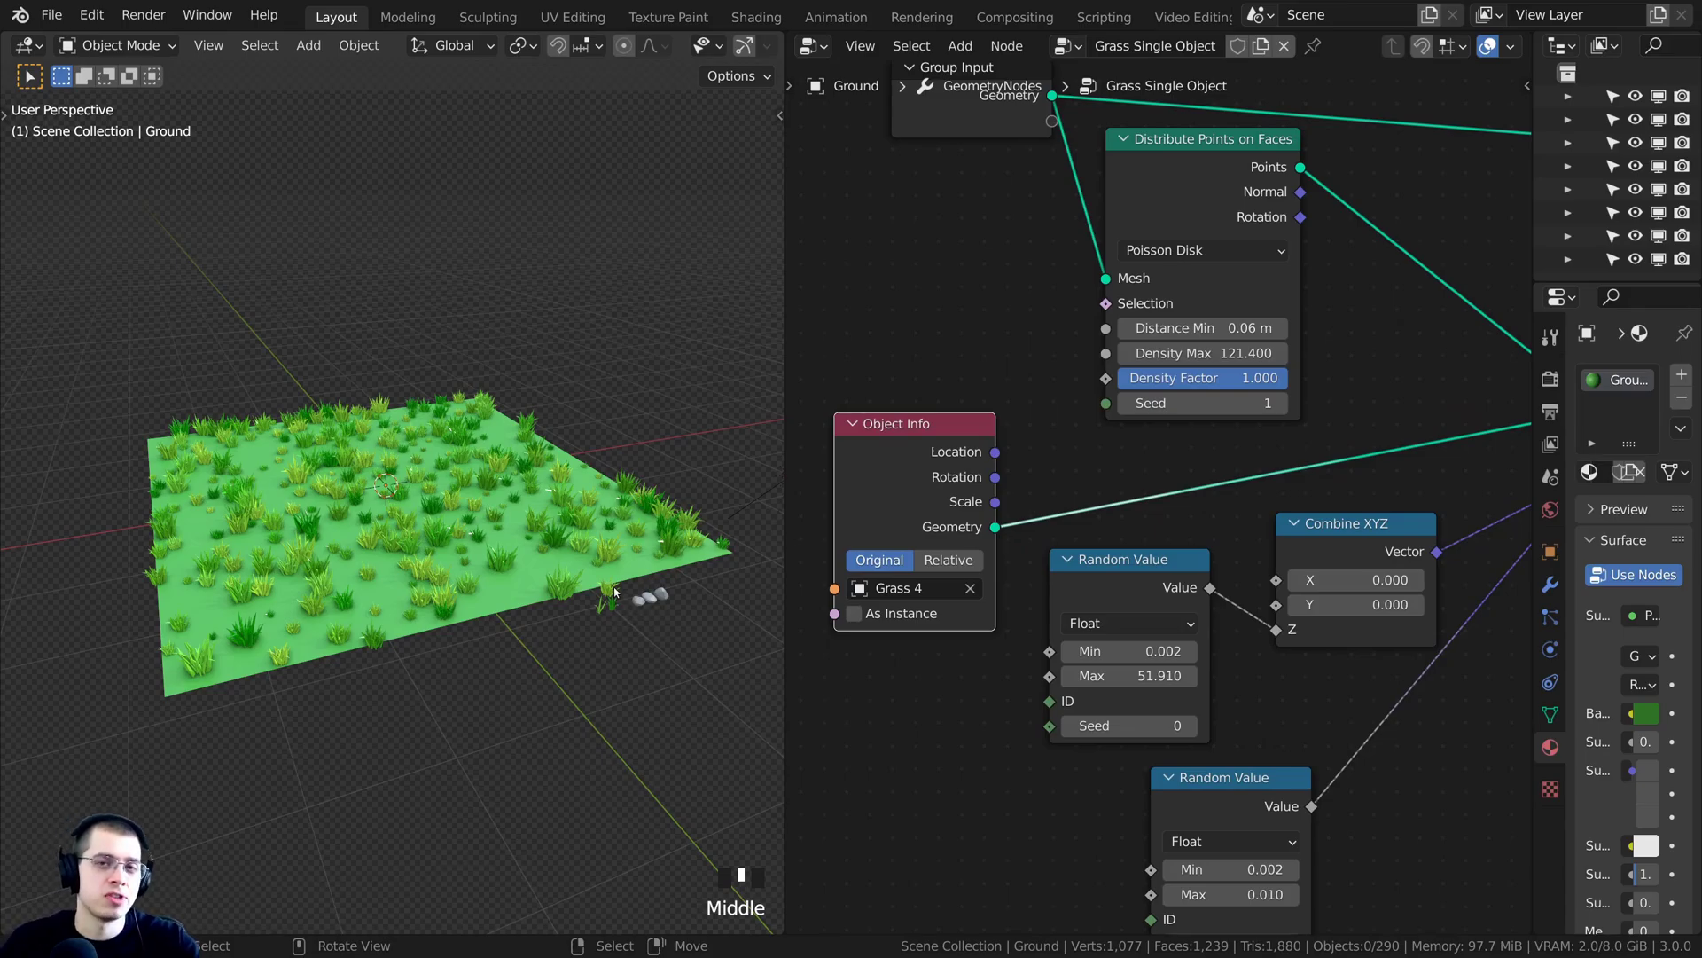
Duplicate the grass-covered ground plane and place the copy beside the original along the X axis
scroll(460, 560, down, 2)
middle_drag(459, 560, 461, 585)
right_click(425, 497)
scroll(395, 467, up, 1)
middle_drag(395, 468, 292, 541)
scroll(410, 546, up, 2)
key(shift+d)
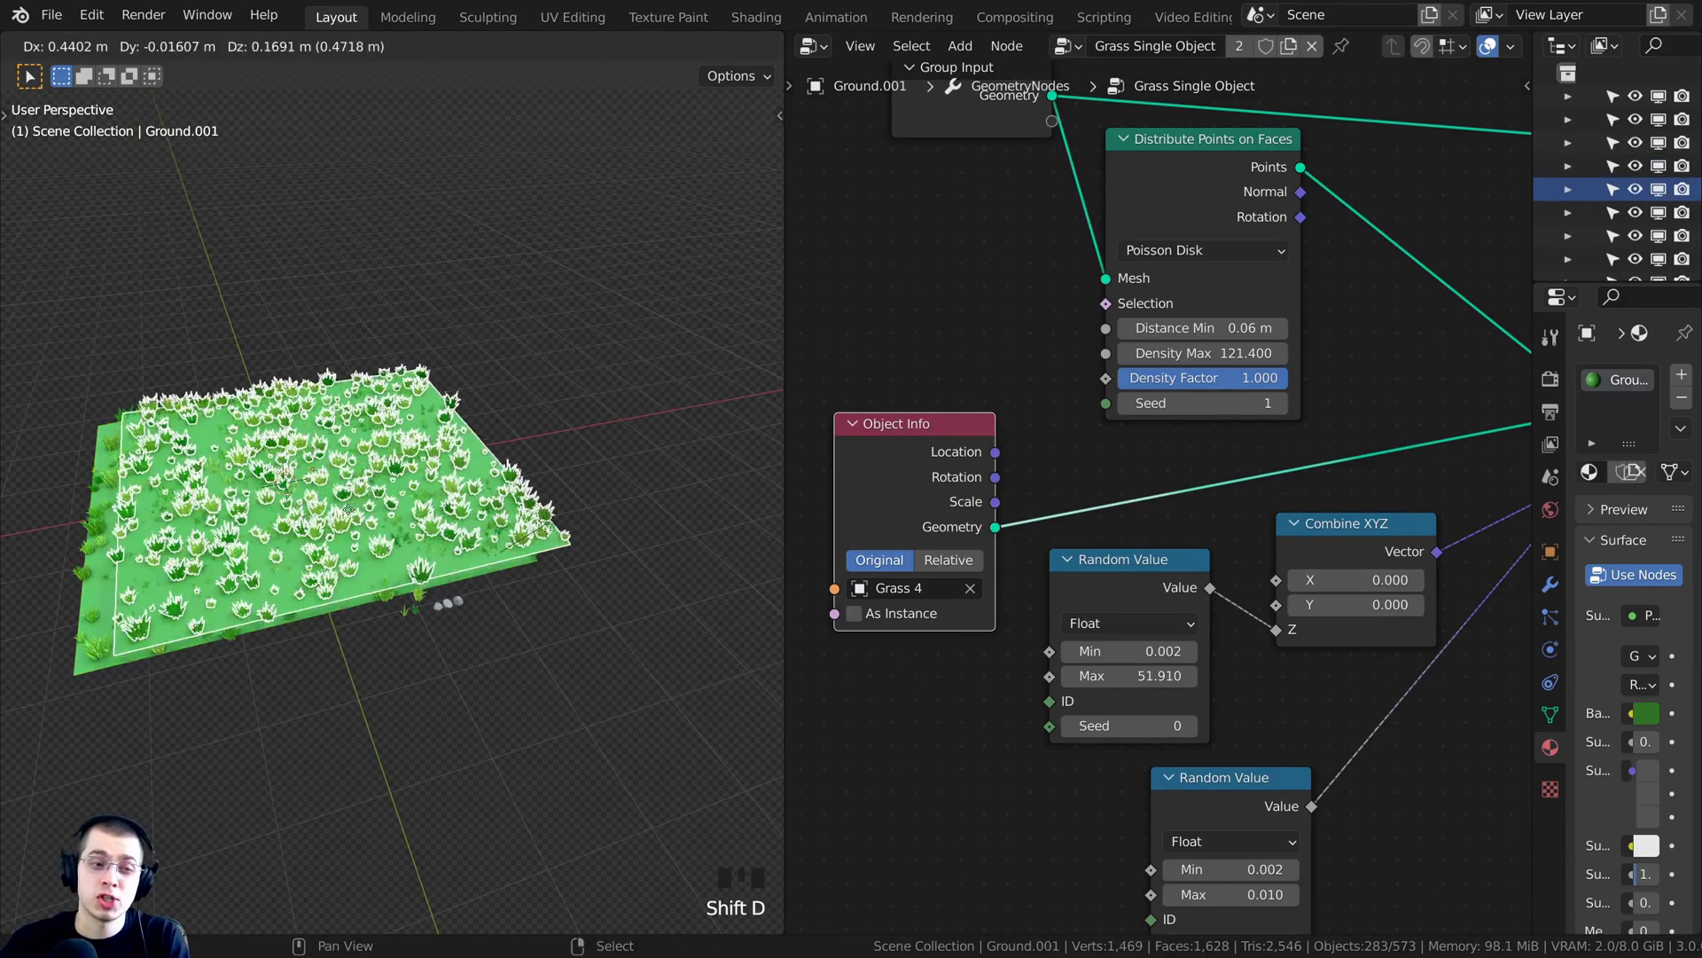
key(x)
click(653, 472)
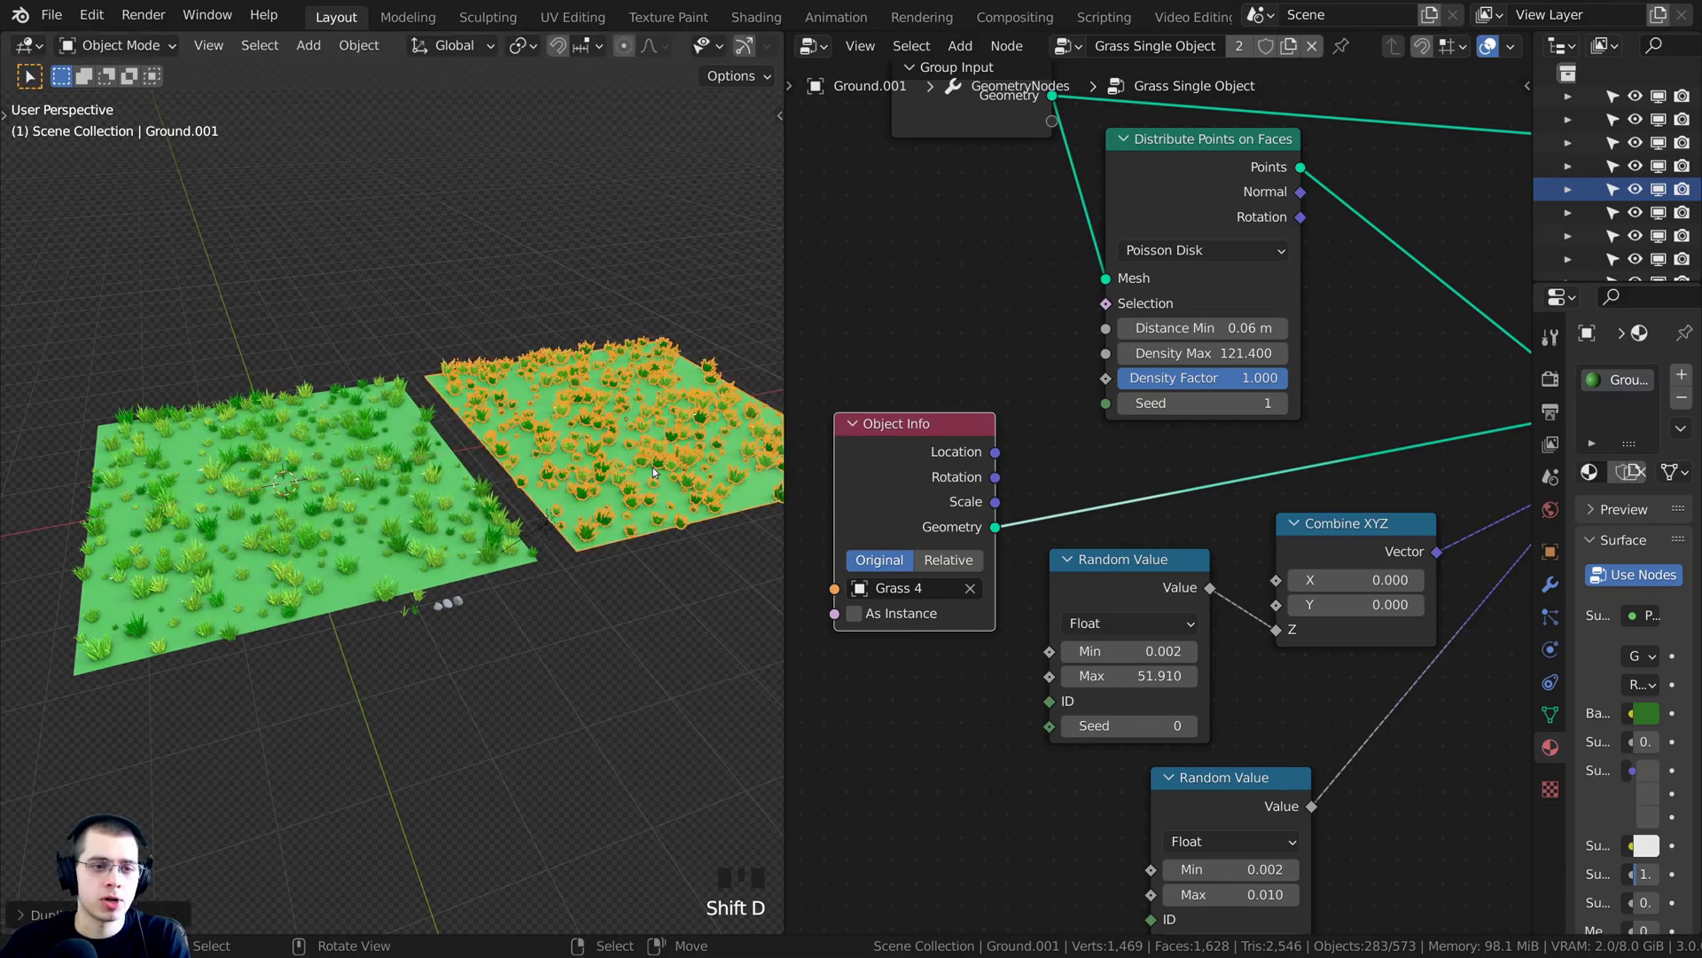
Select the original ground plane again and widen the node editor to show more of its node tree
key(alt+a)
scroll(279, 448, up, 4)
shift+middle_drag(279, 447, 403, 332)
right_click(403, 333)
scroll(403, 332, down, 1)
scroll(1110, 313, down, 4)
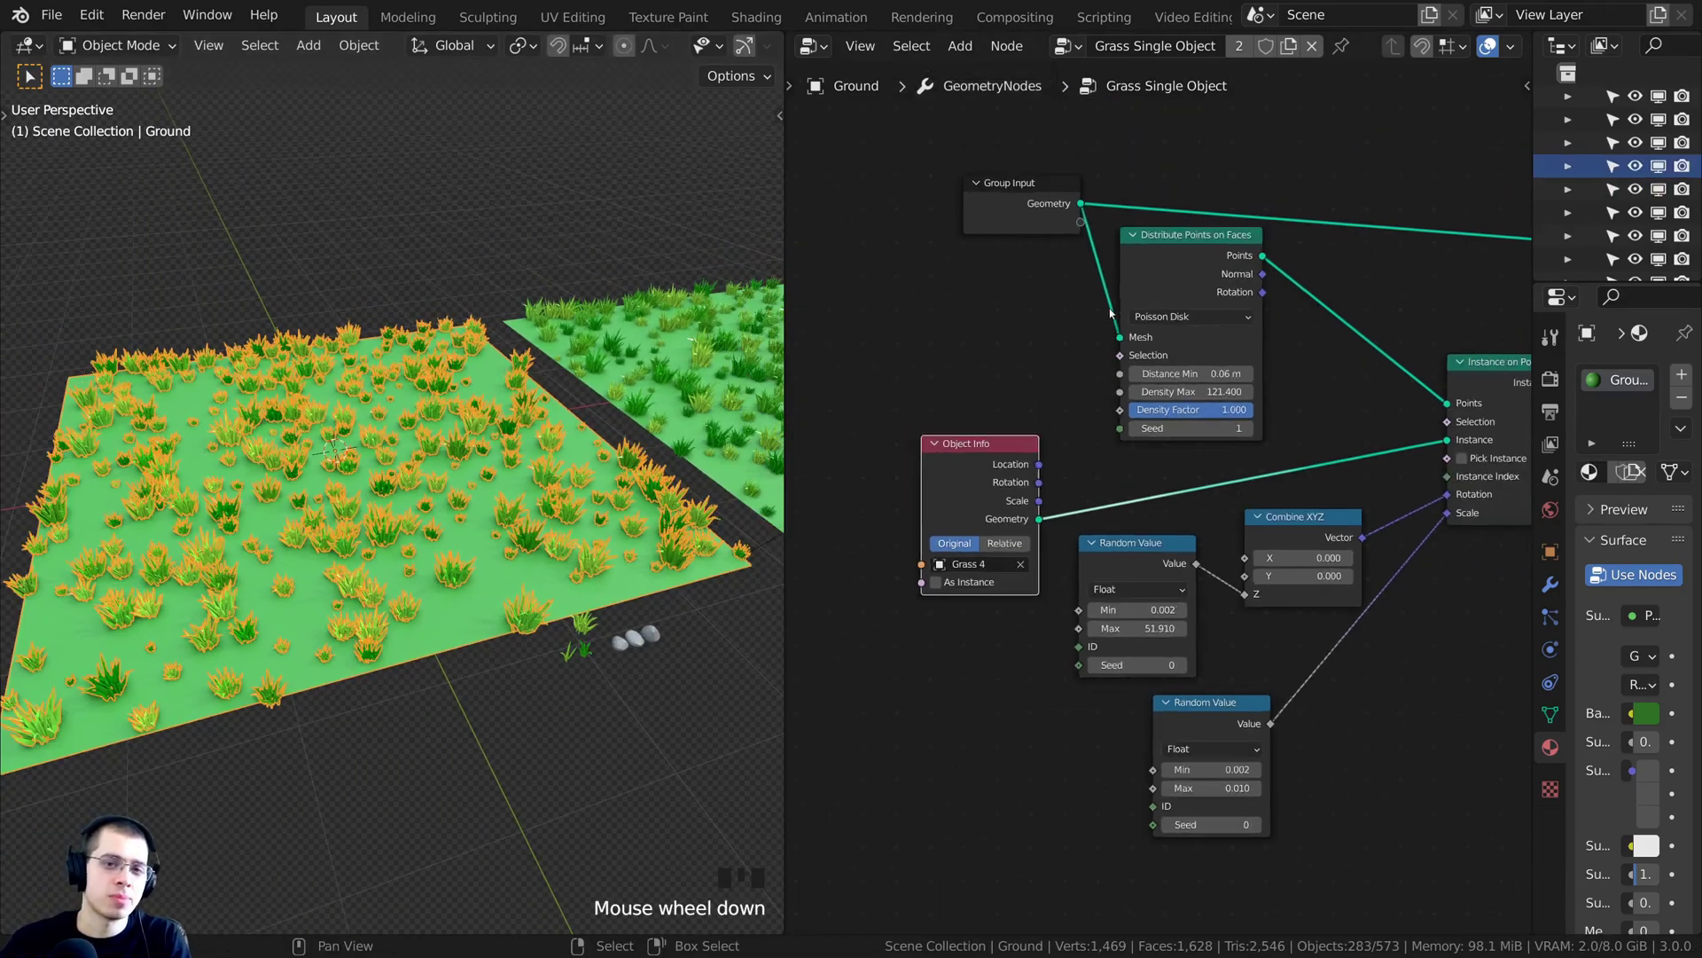
scroll(1110, 313, down, 1)
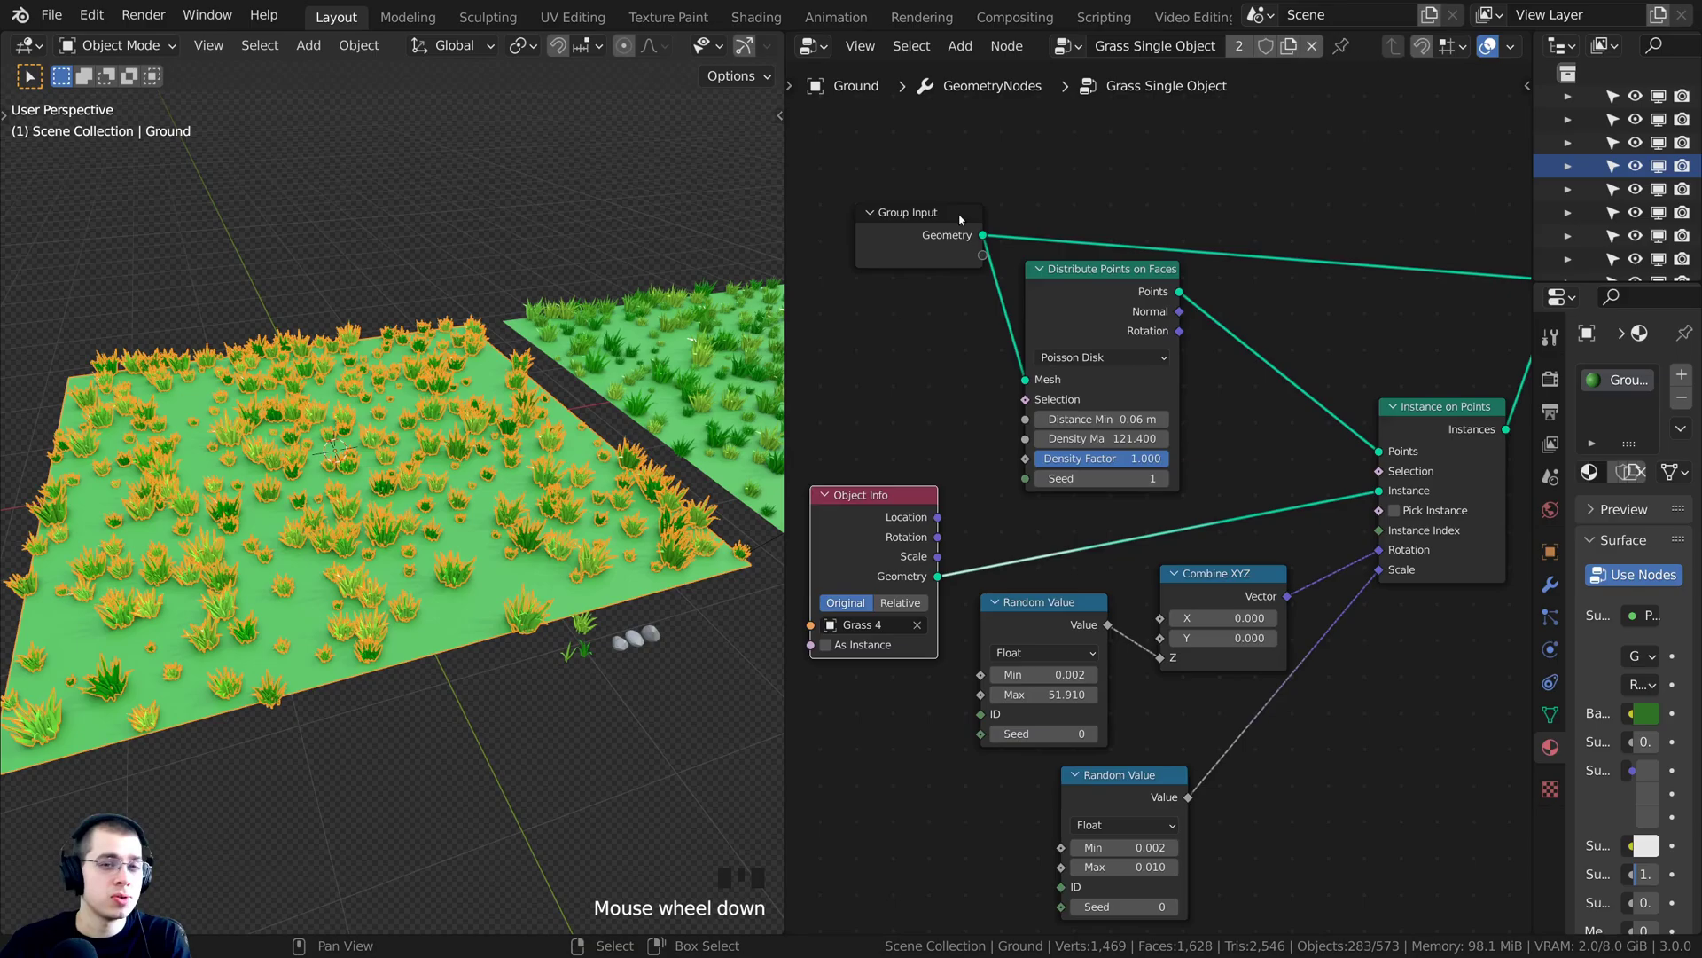
scroll(1164, 494, down, 4)
key(a)
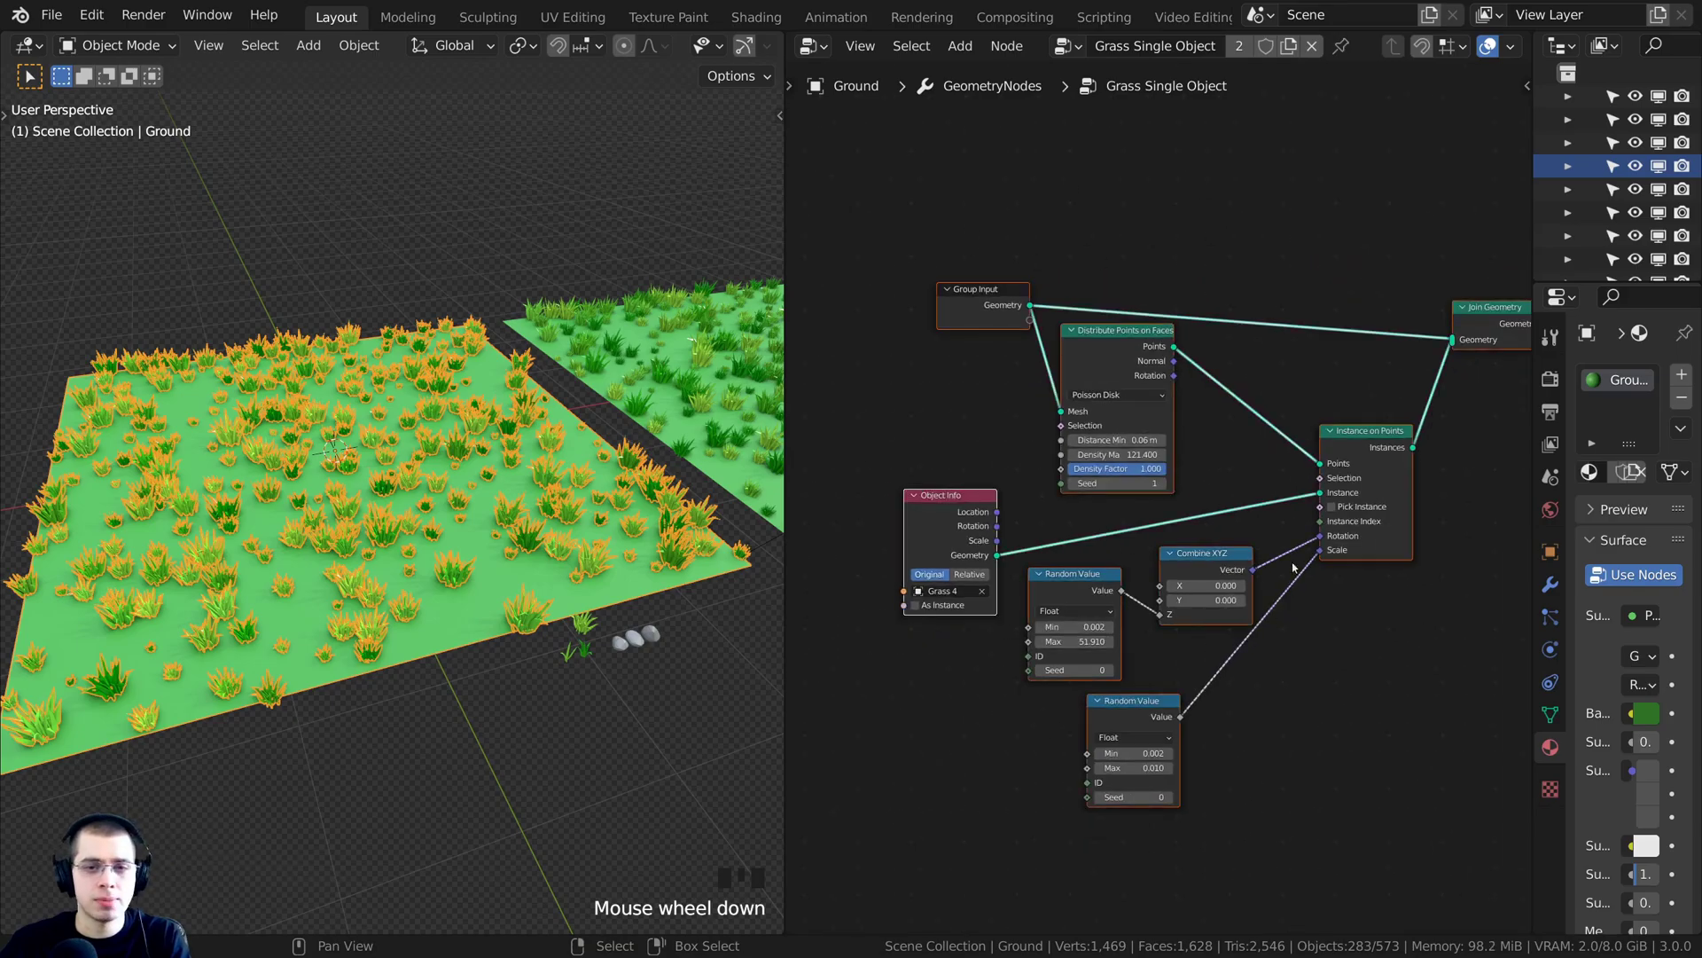
middle_drag(1292, 568, 1268, 577)
click(1424, 266)
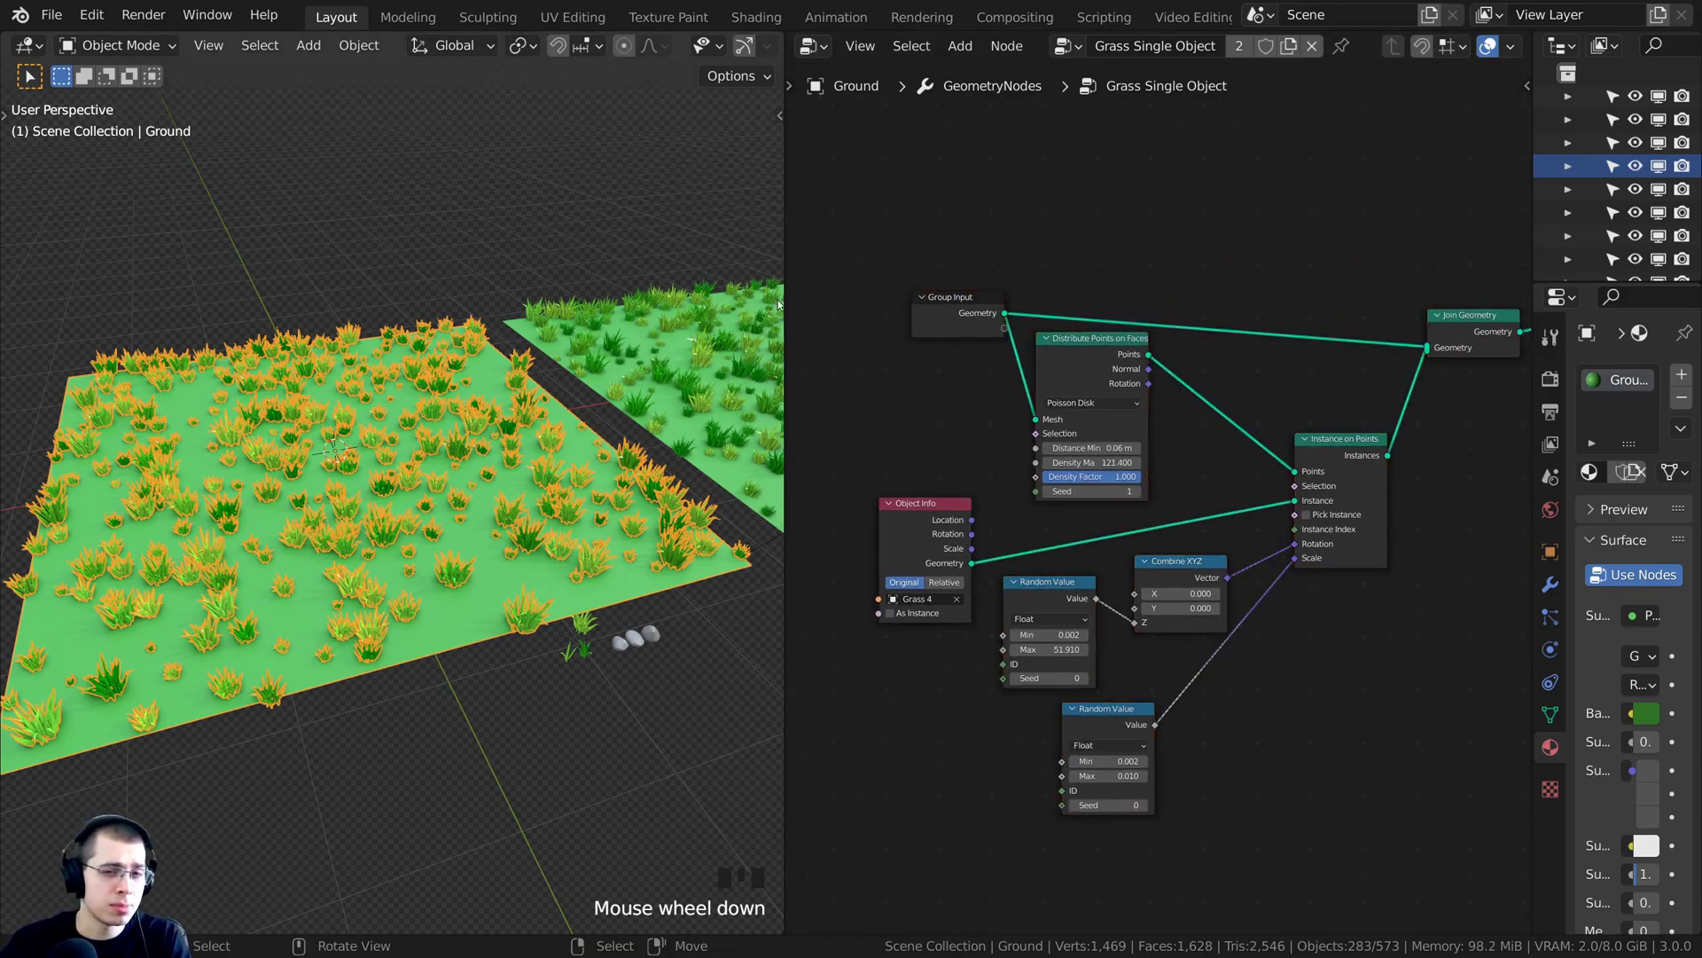
drag(784, 304, 681, 310)
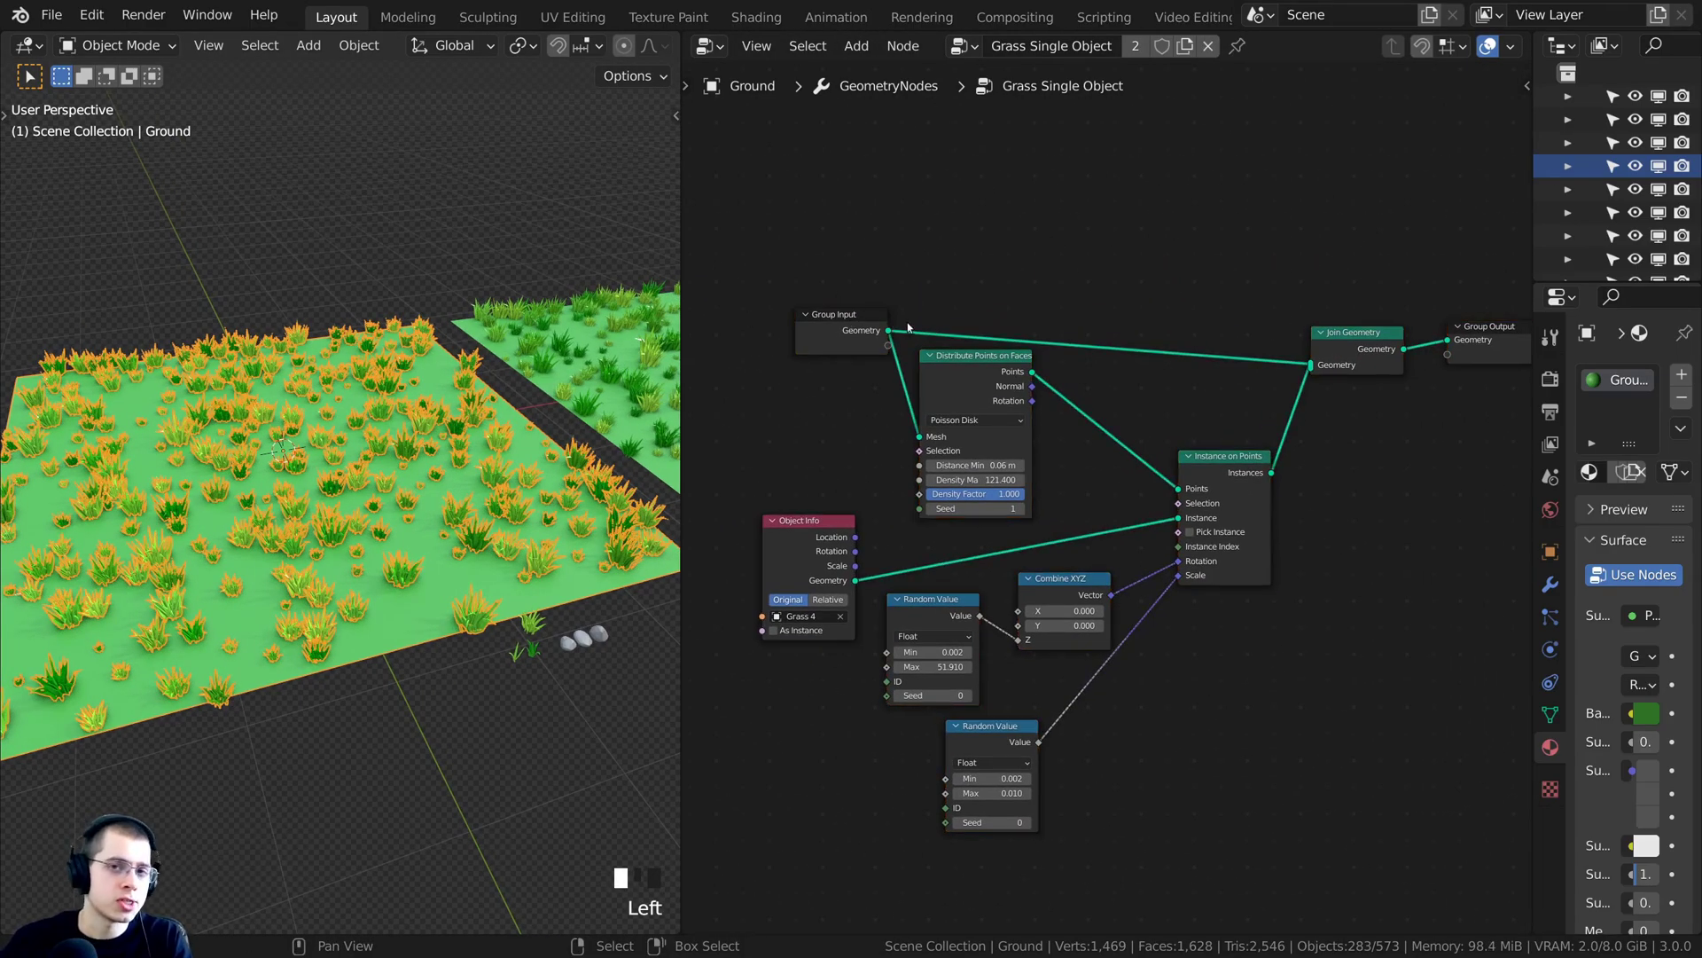
Make the original plane's node group a separate copy and rename it Grass Collection
scroll(922, 326, up, 1)
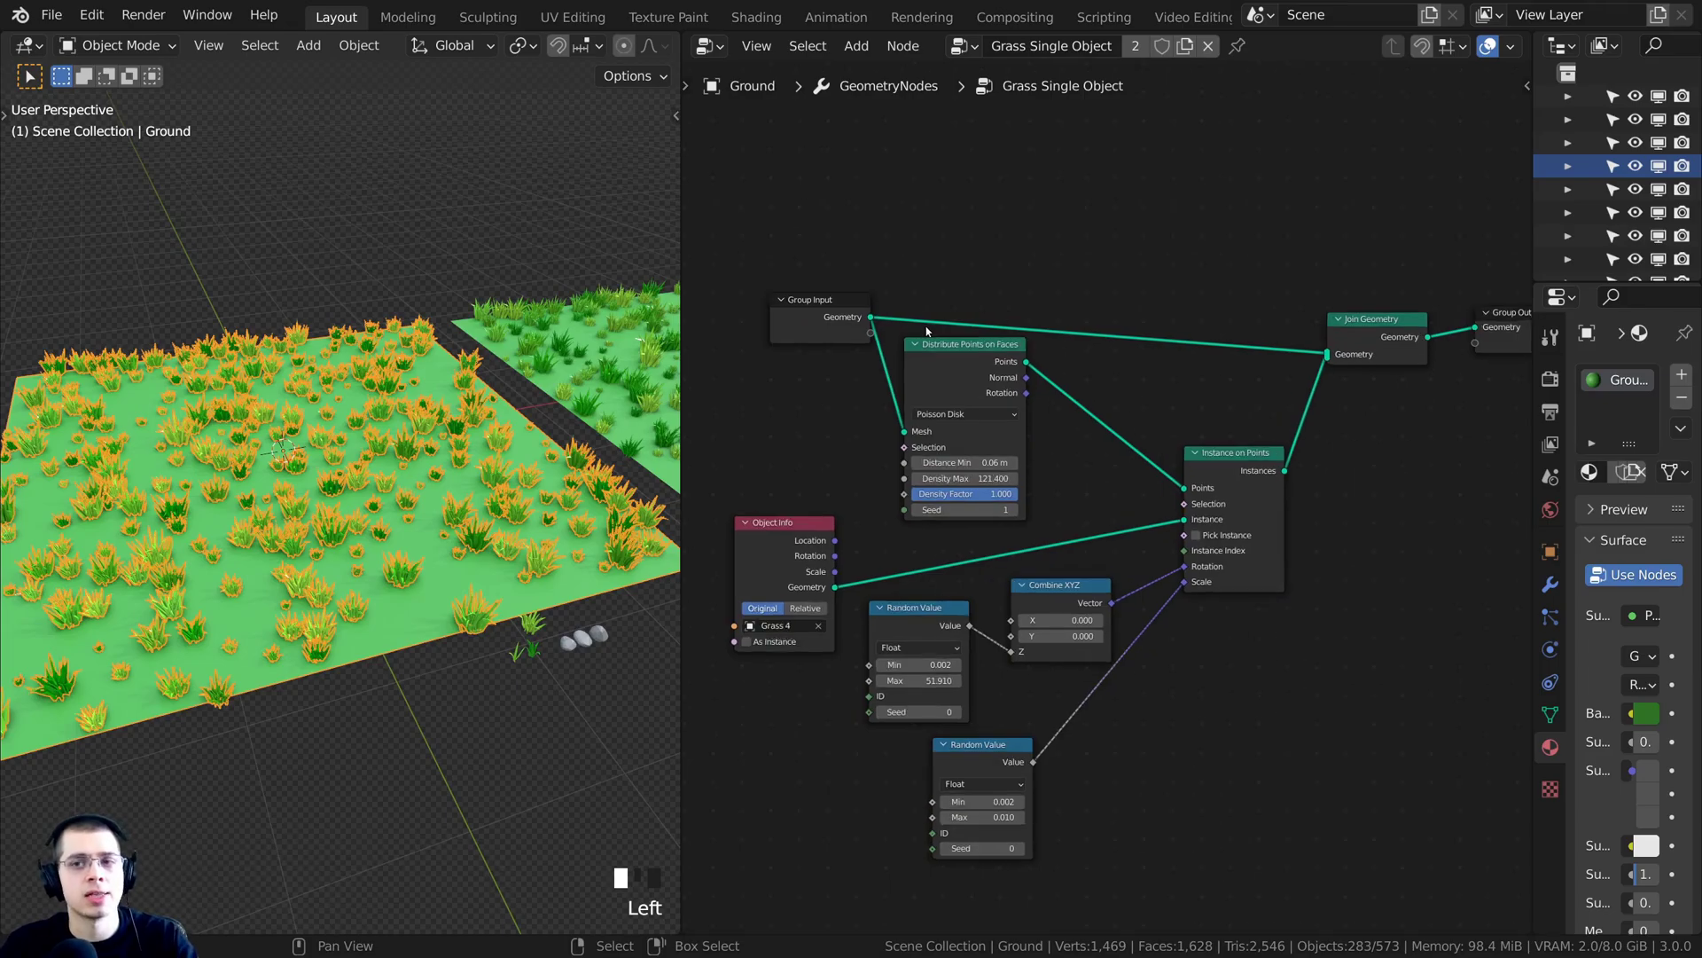
click(1185, 46)
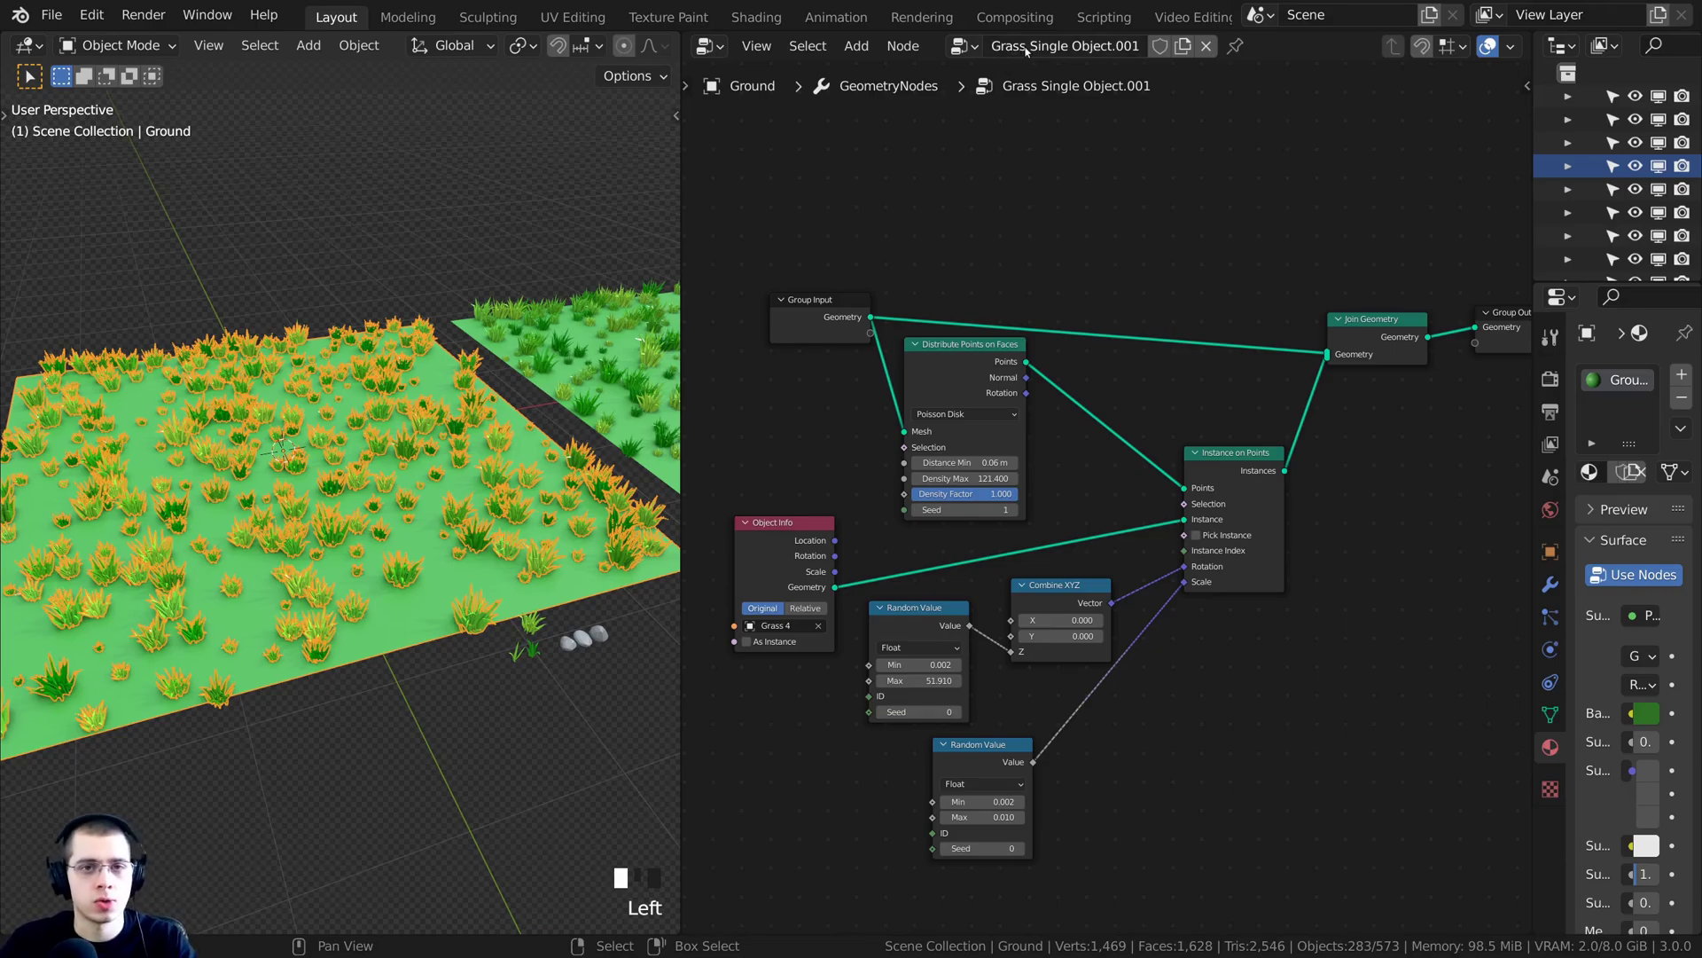
double_click(1136, 50)
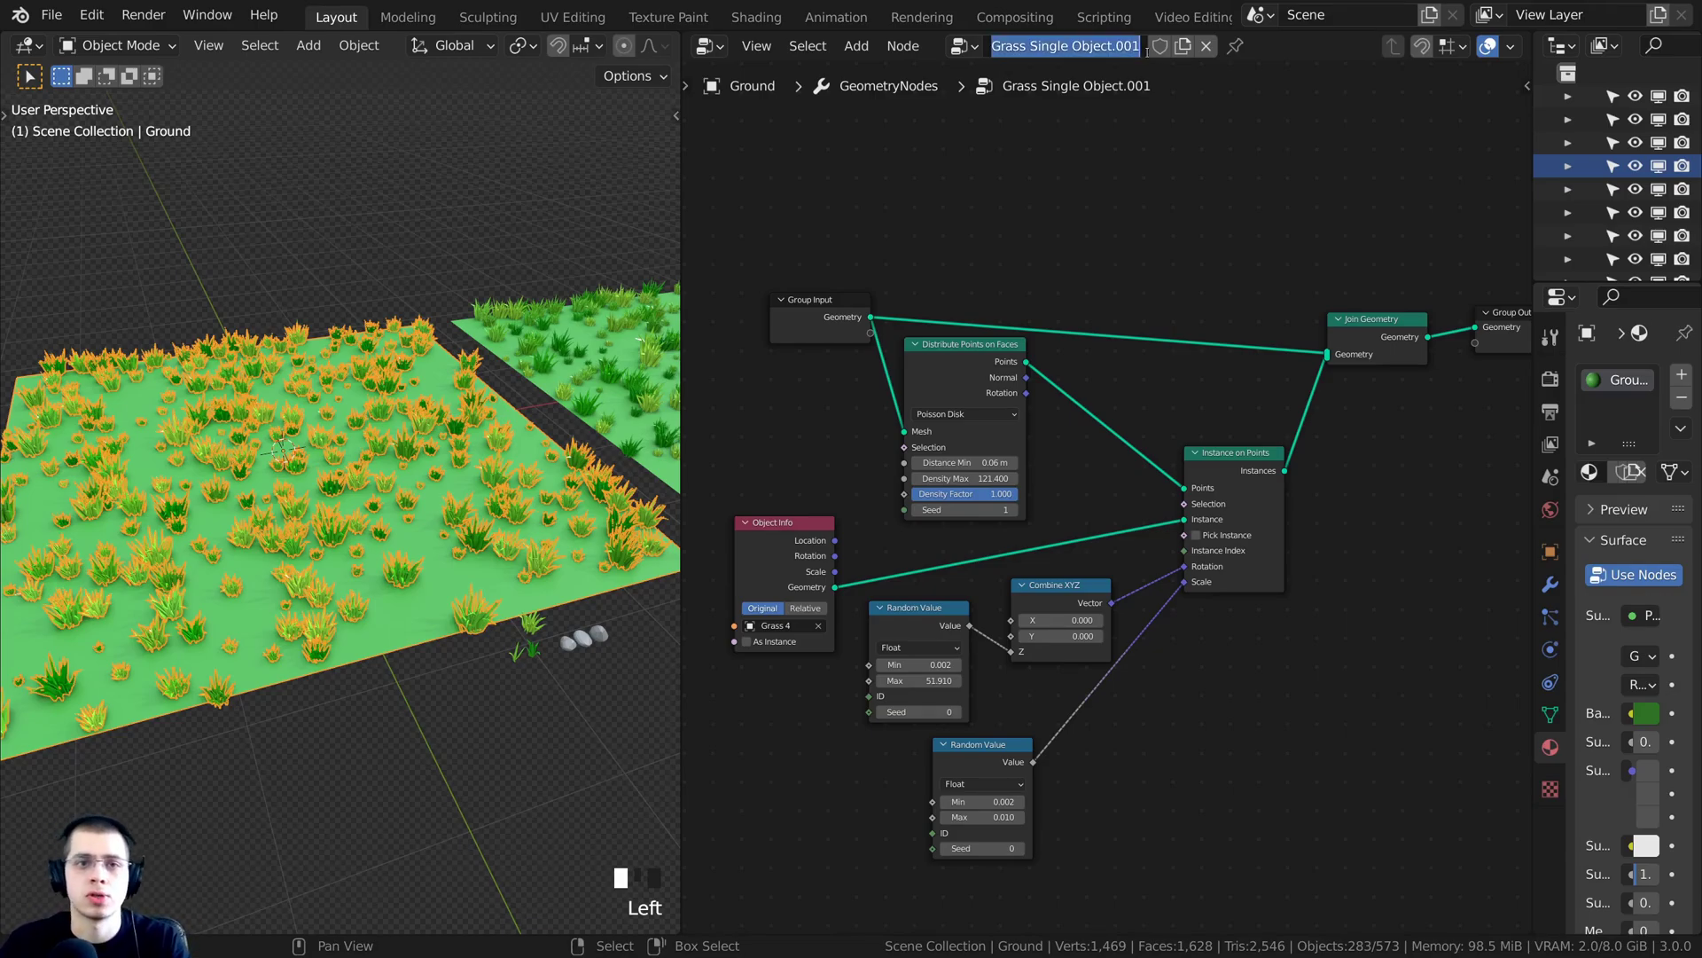
click(1148, 50)
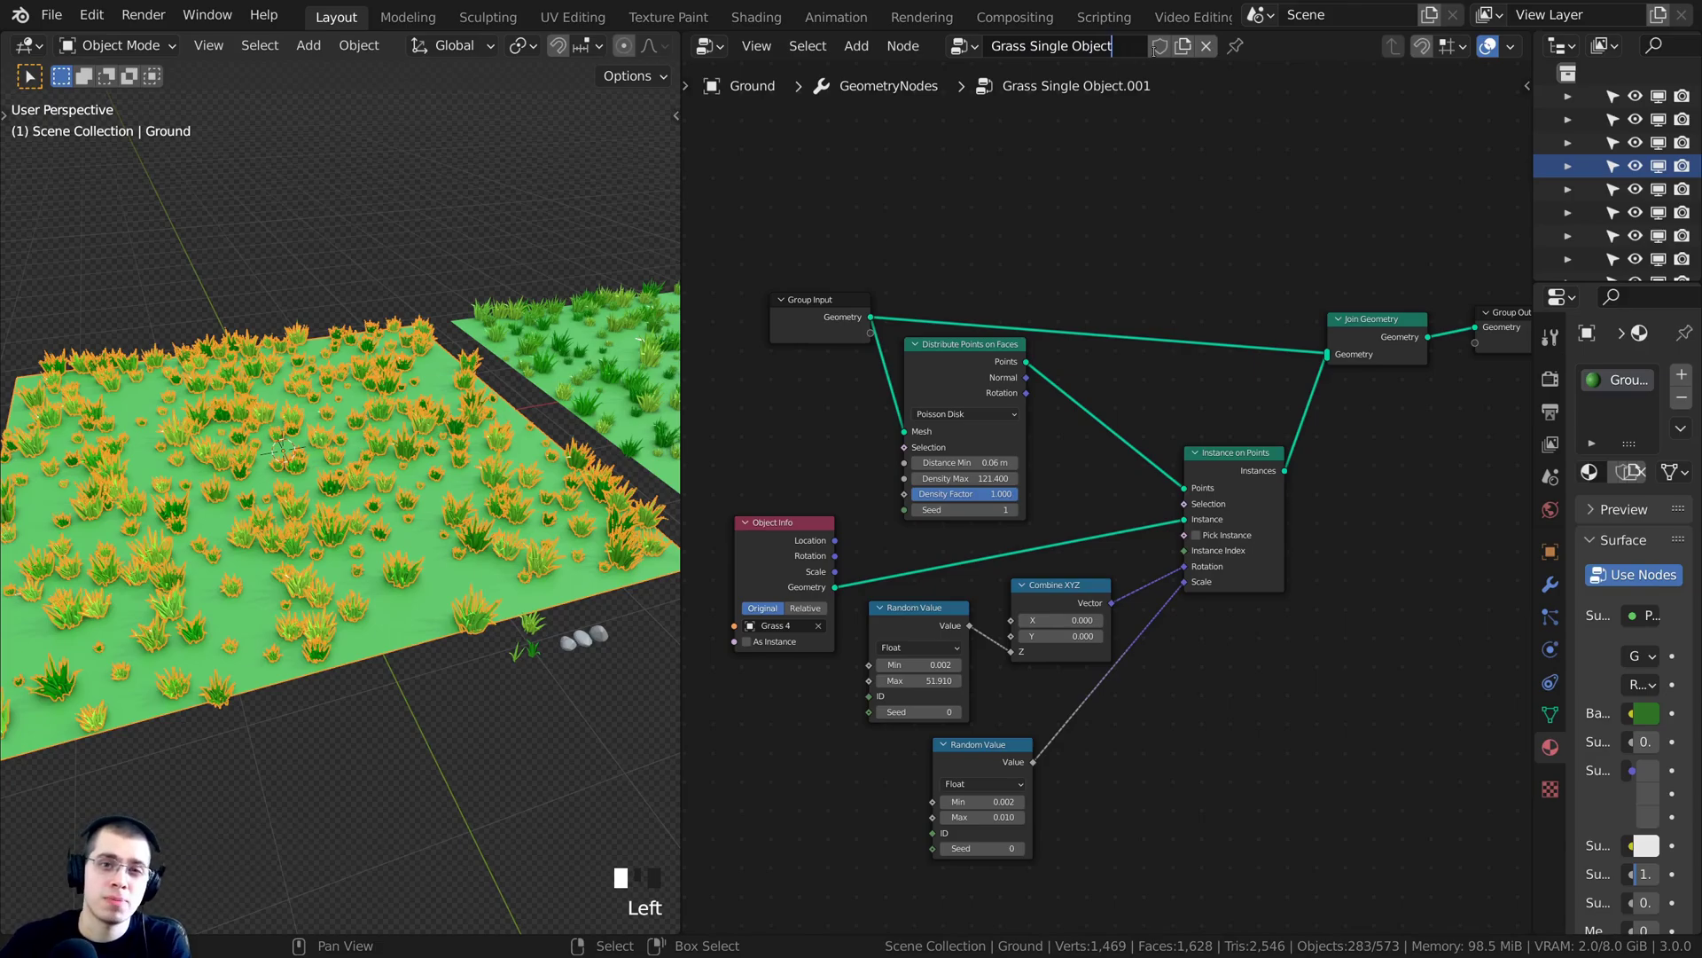
key(BackSpace)
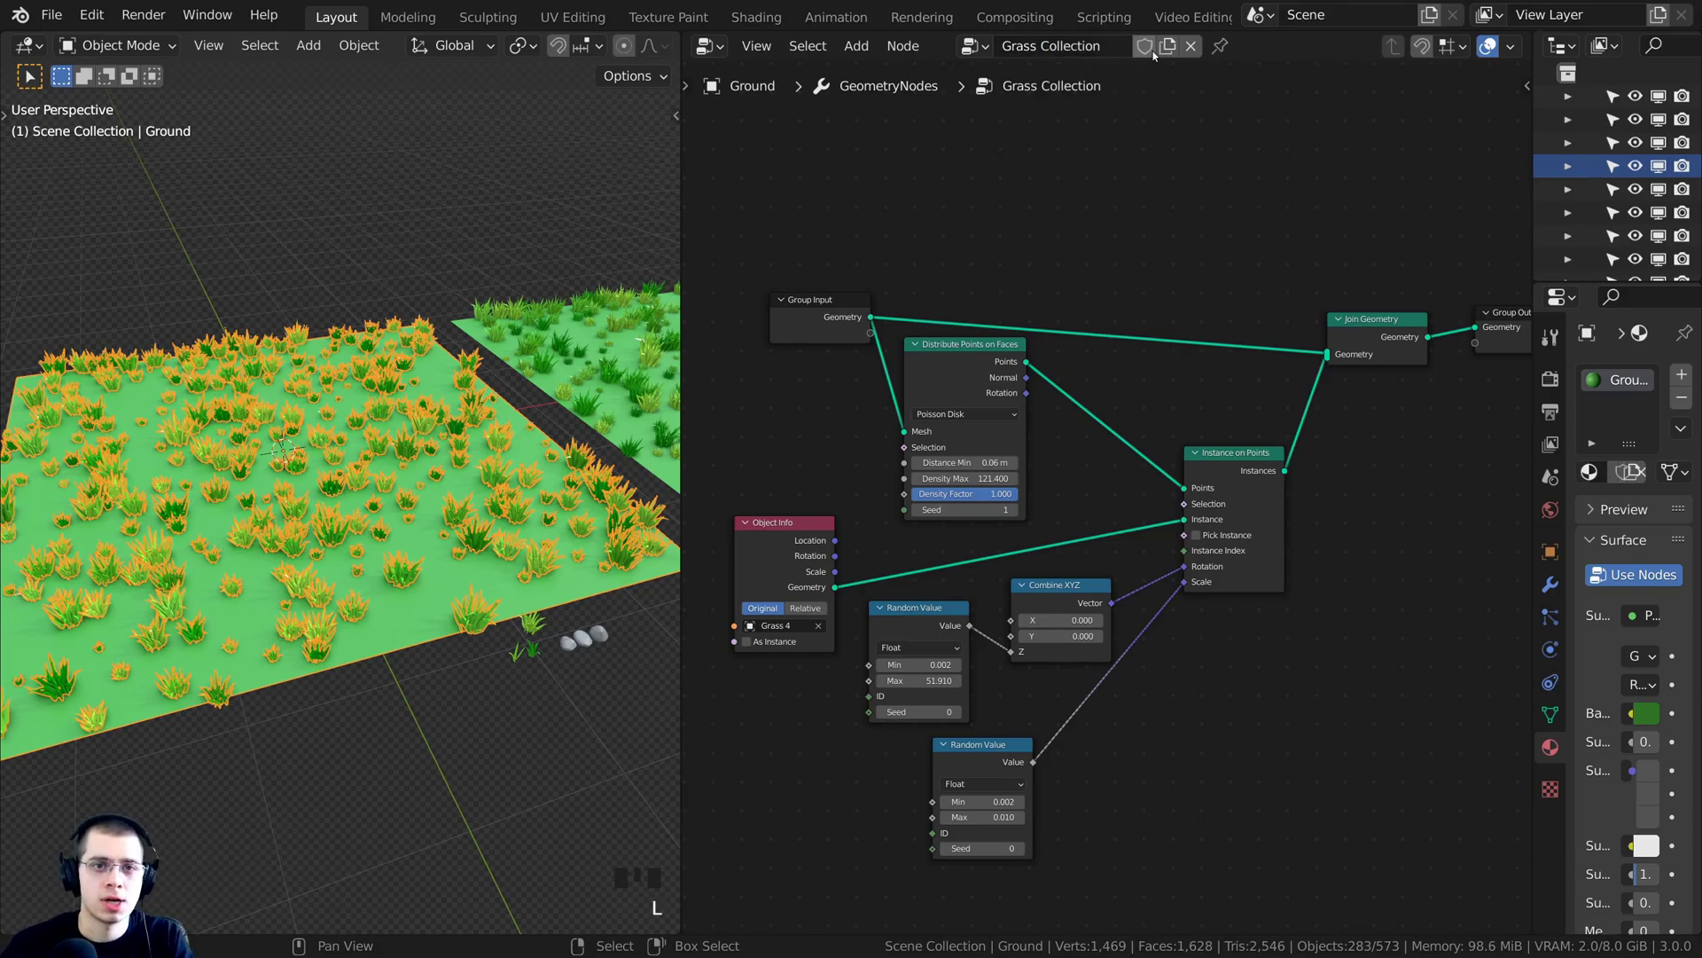
Select the duplicated plane and the original in turn to check which node group each one uses
middle_drag(1088, 174, 1069, 169)
scroll(403, 298, down, 3)
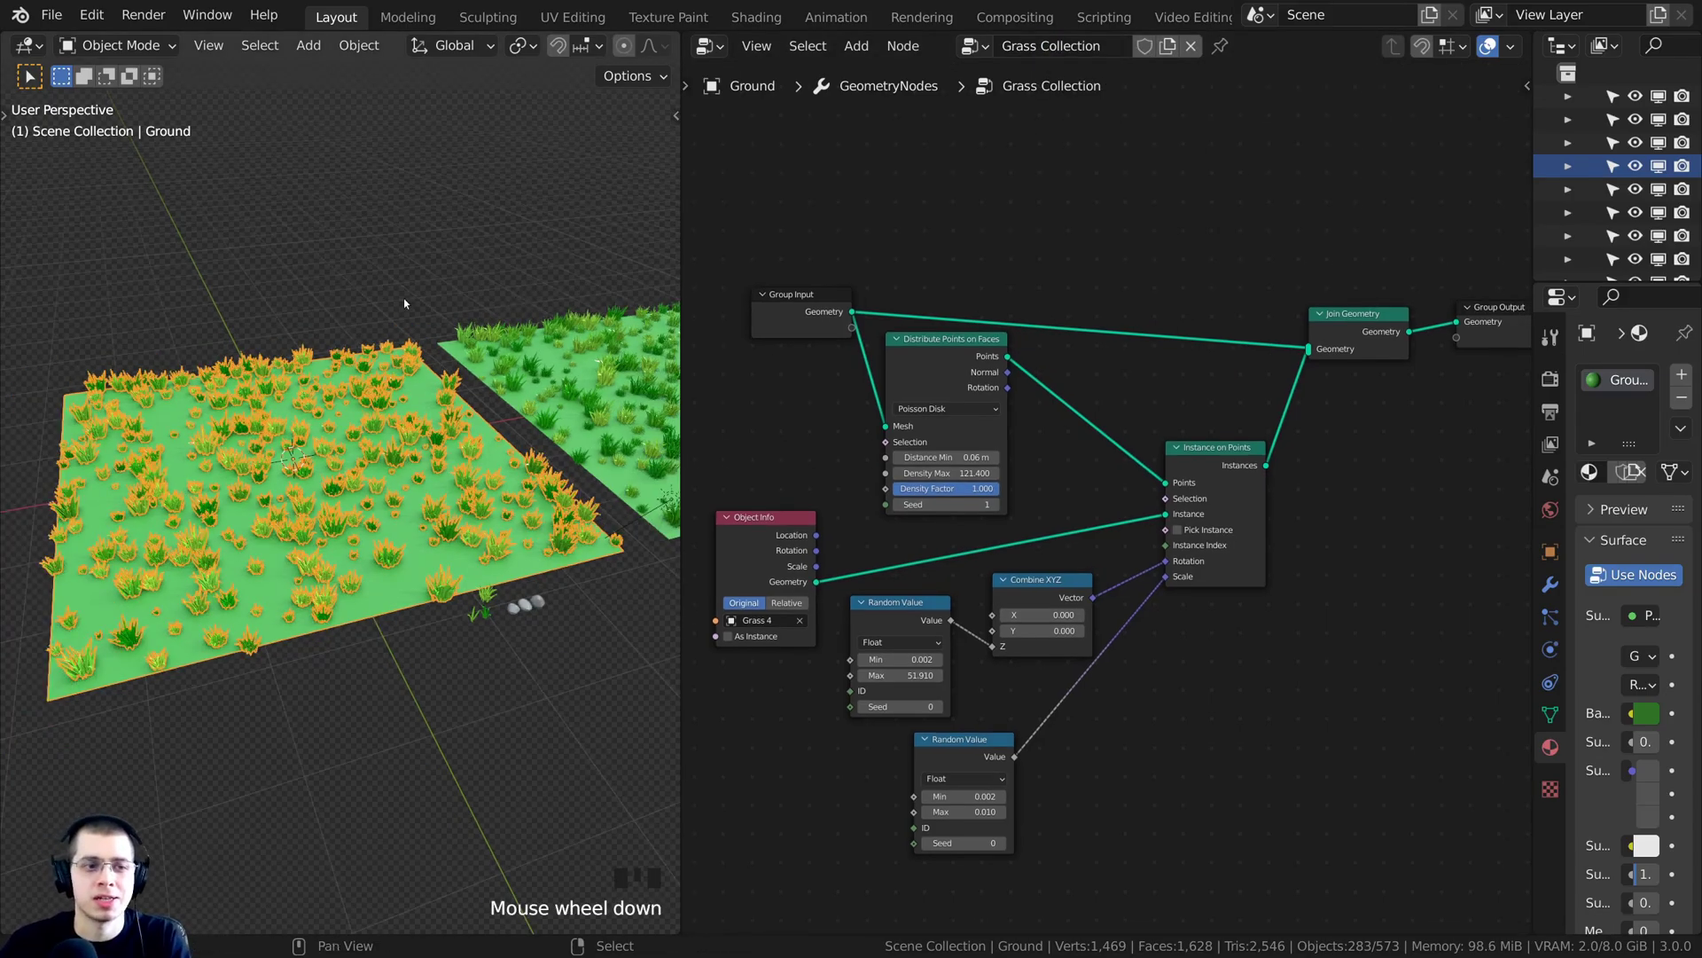
middle_drag(402, 298, 312, 376)
right_click(455, 382)
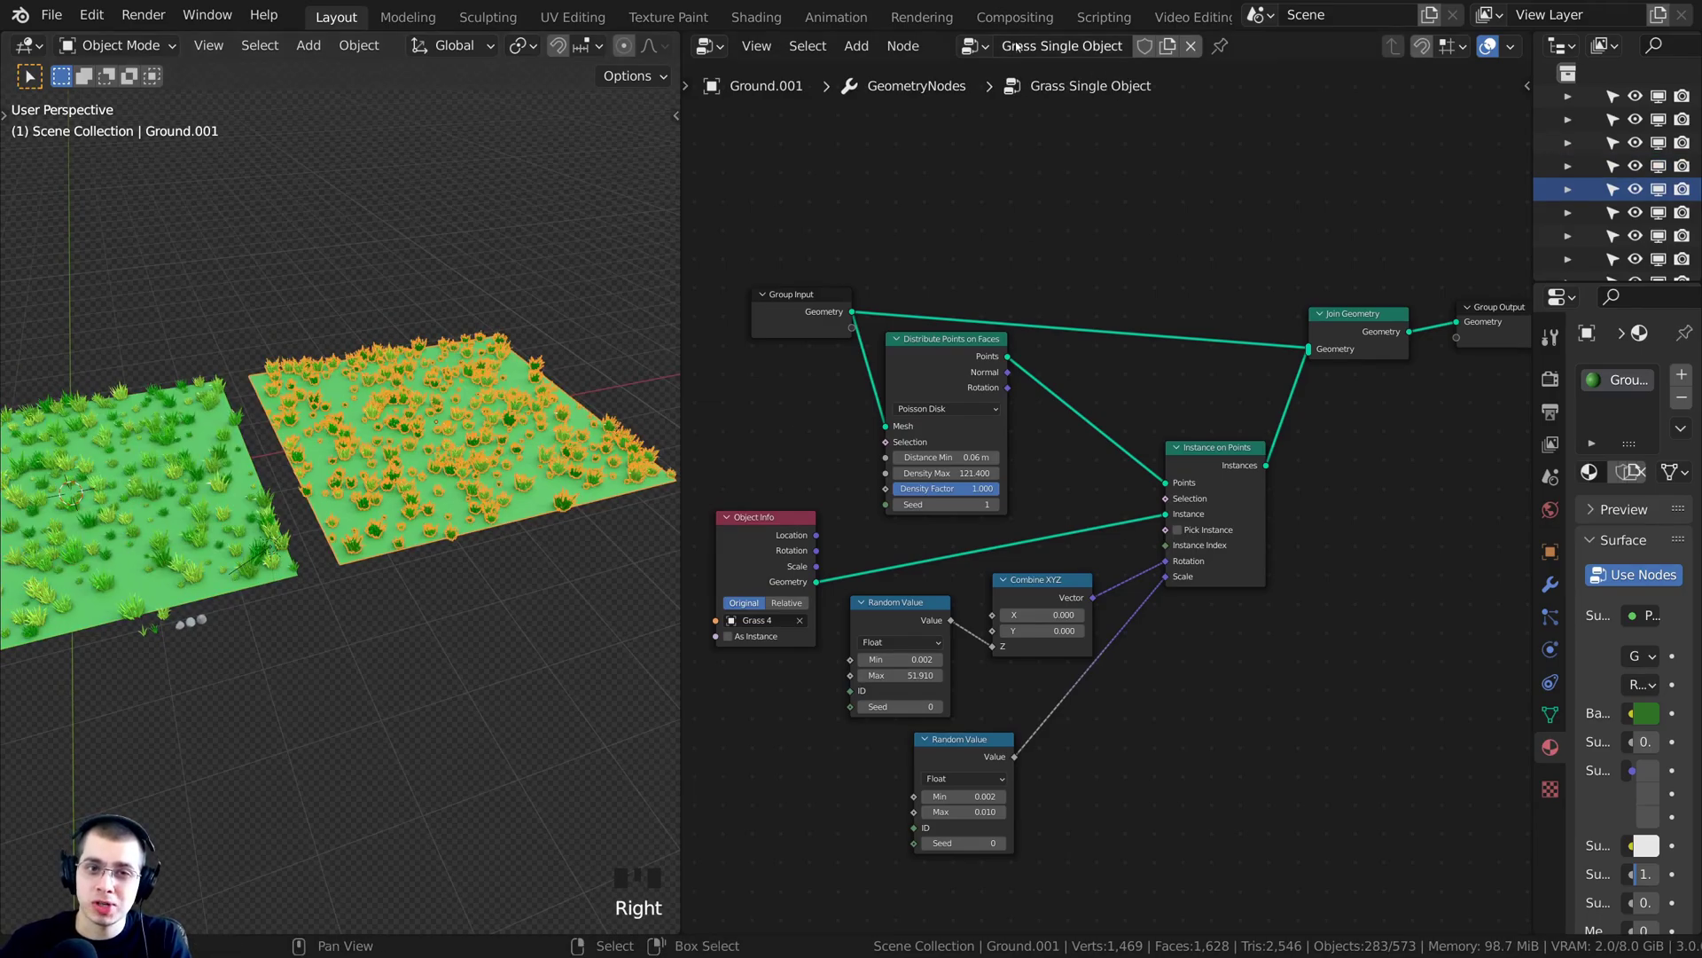
shift+middle_drag(367, 311, 577, 292)
scroll(577, 293, up, 1)
key(a)
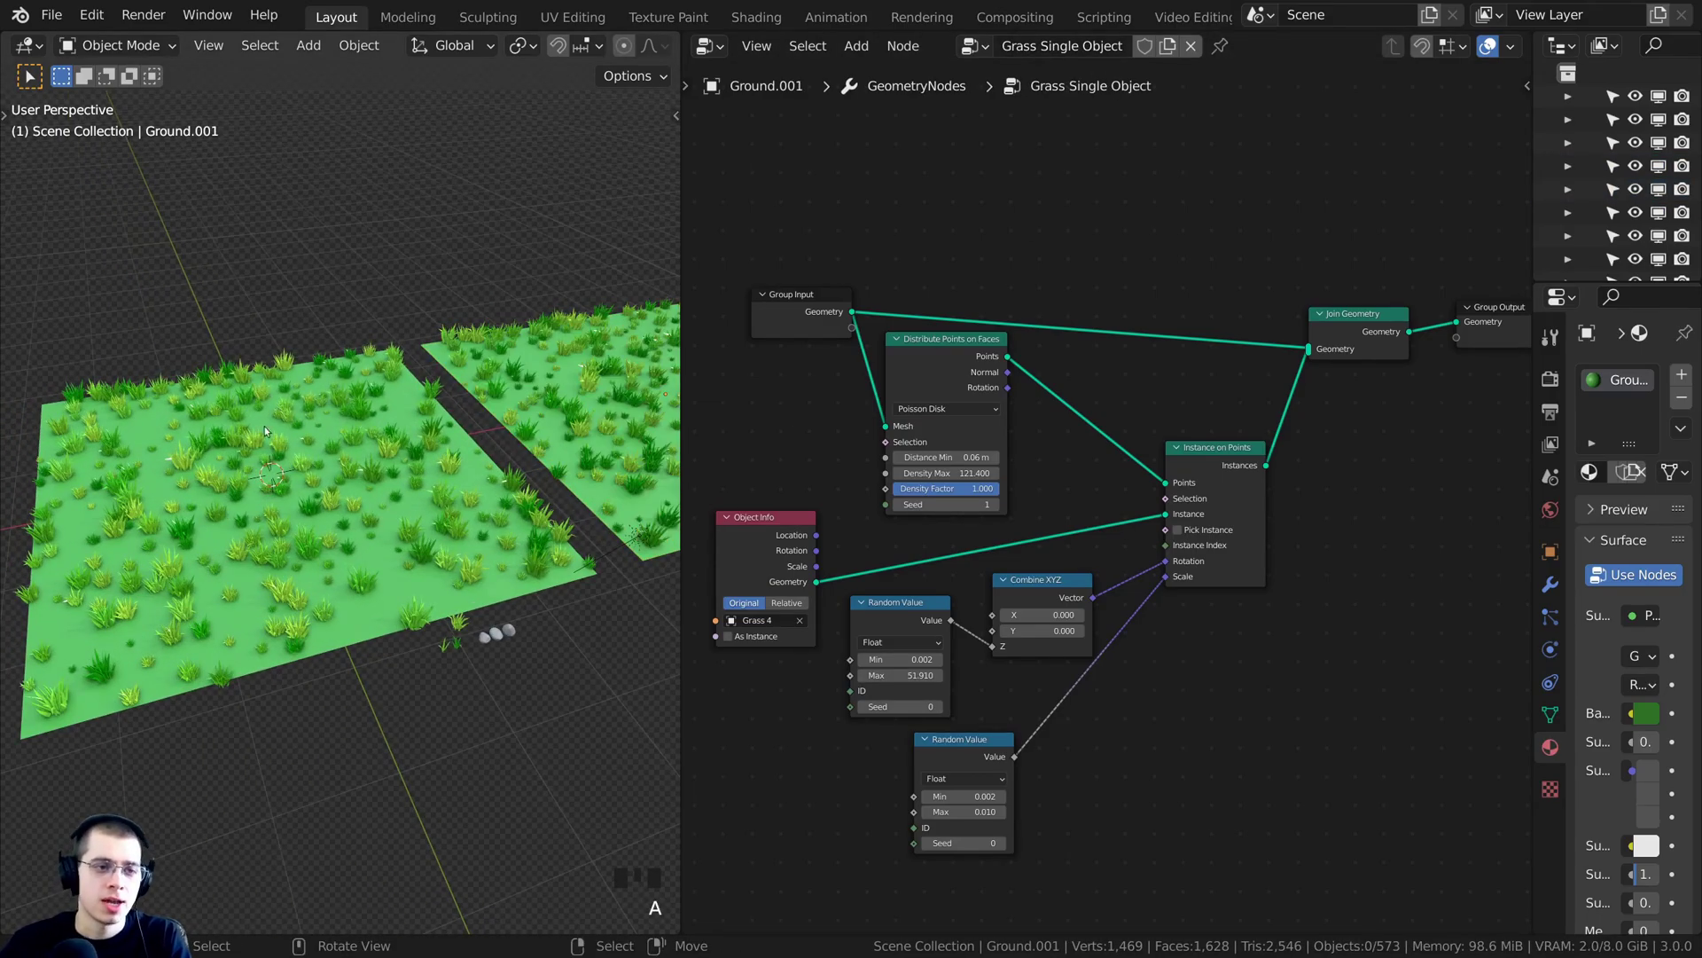
right_click(300, 445)
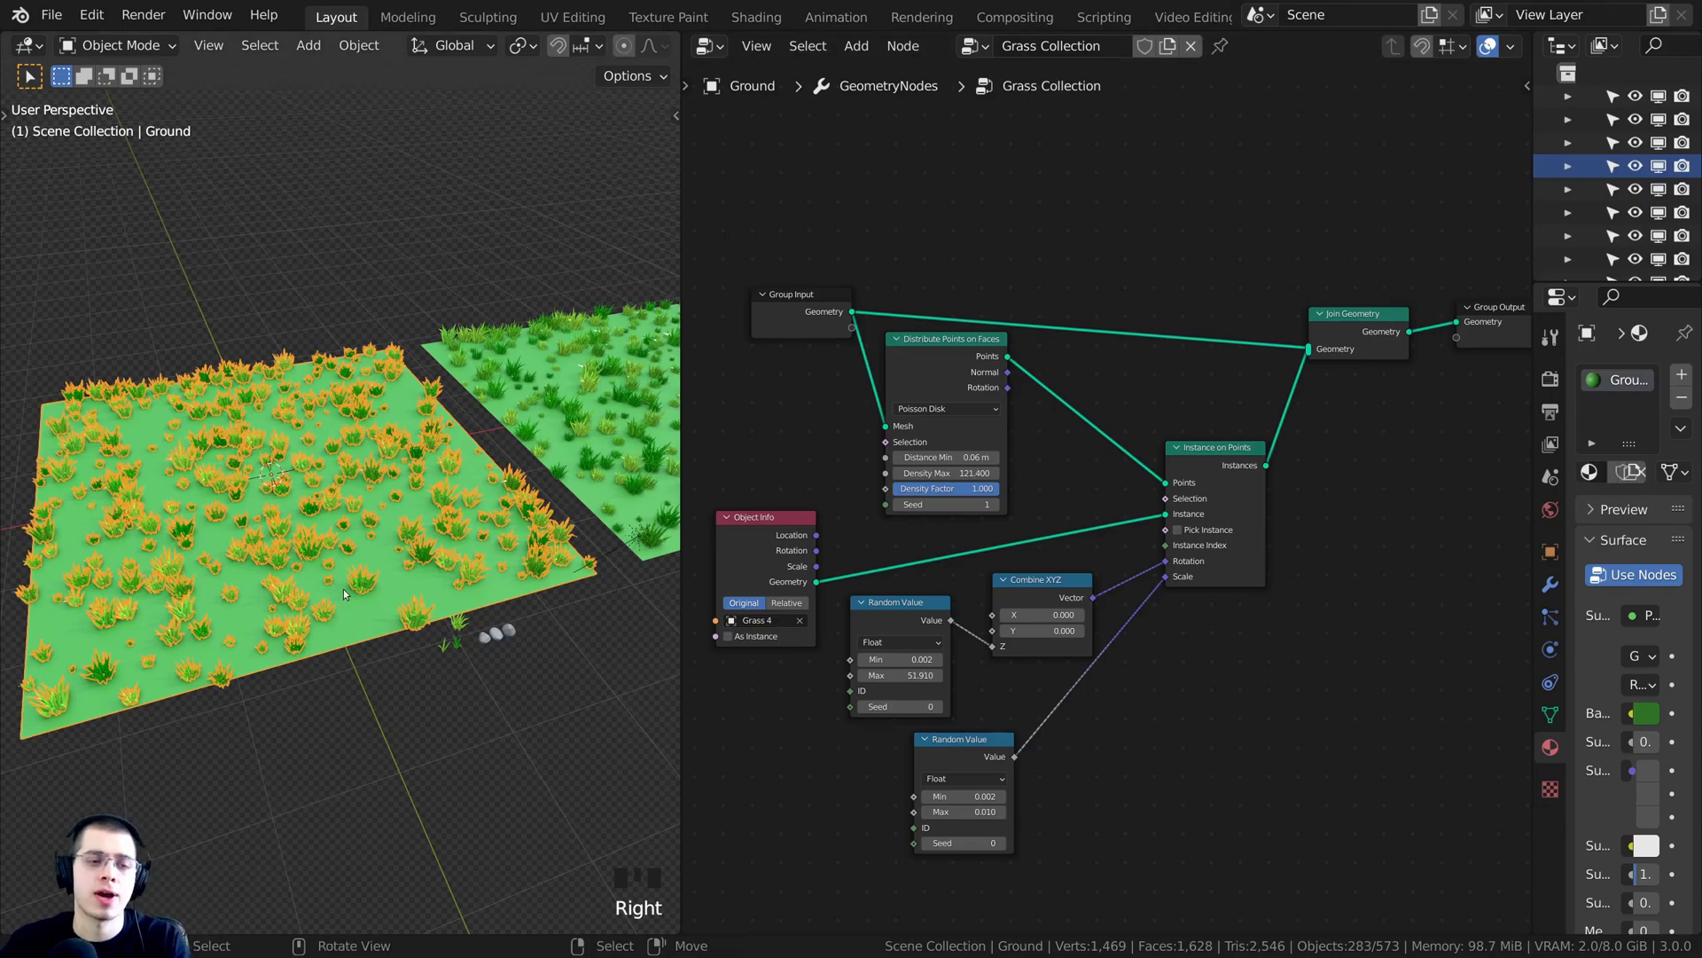
Move the Distribute Points on Faces node slightly down and reselect the original ground plane
key(a)
drag(947, 373, 948, 391)
scroll(390, 435, up, 1)
middle_drag(381, 430, 410, 466)
right_click(334, 365)
shift+middle_drag(333, 365, 452, 439)
middle_drag(1129, 381, 1119, 353)
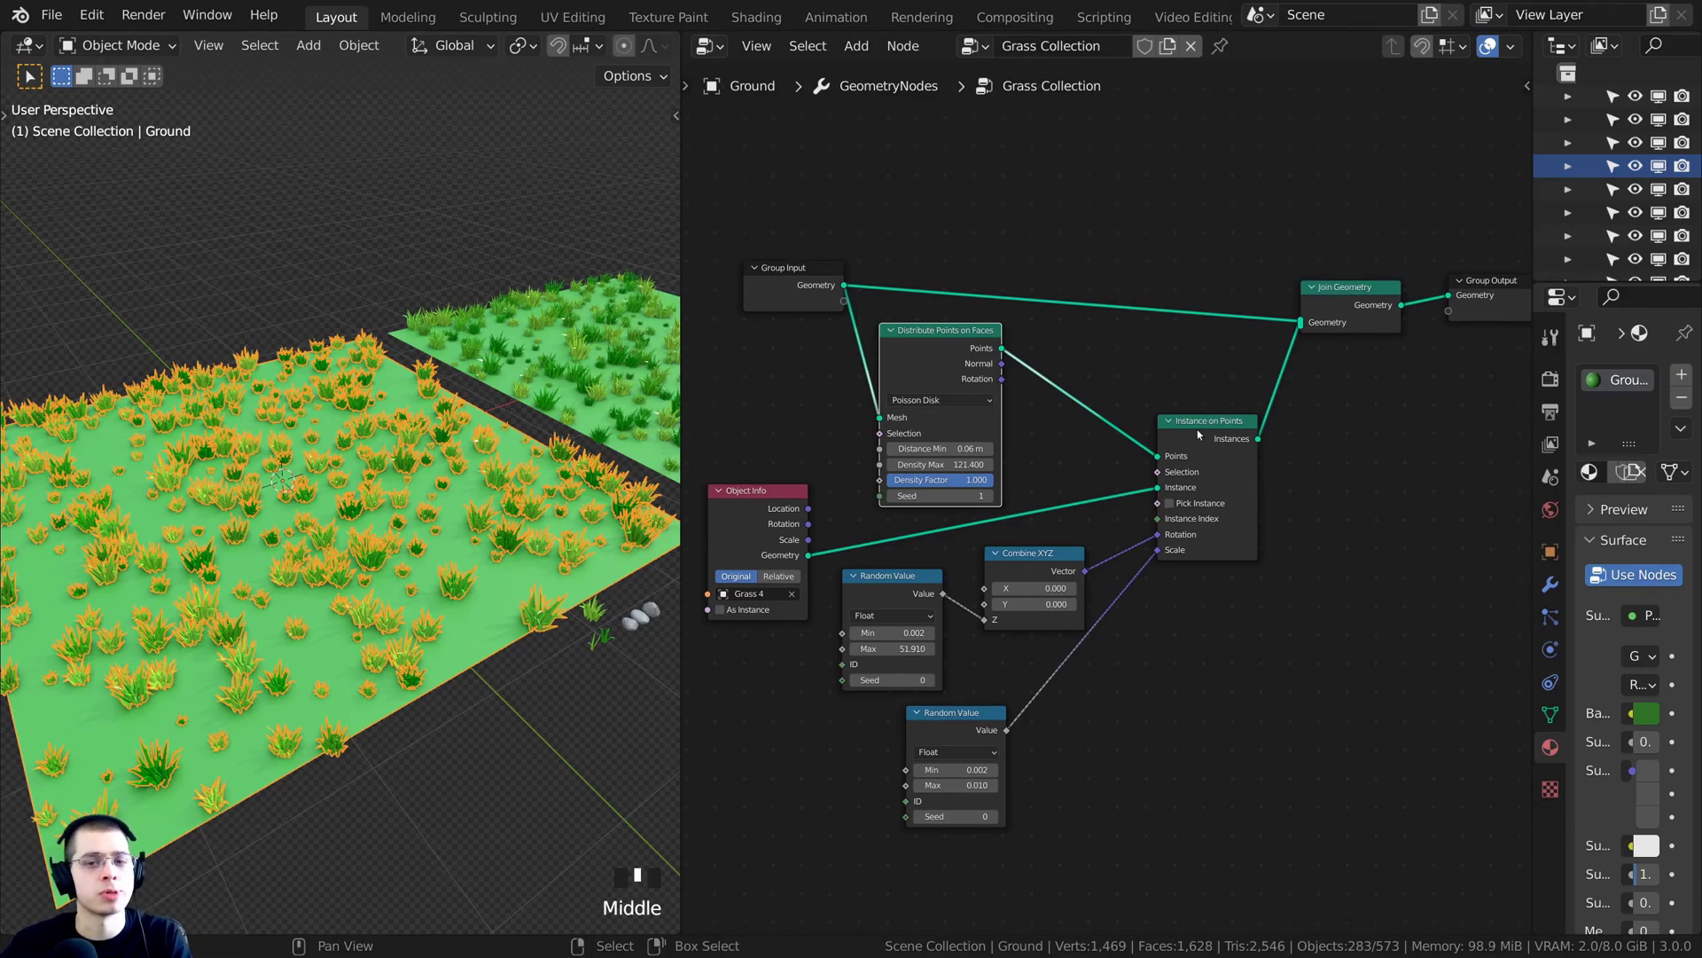
Delete the Object Info node that supplies Grass 4 from the Grass Collection node tree
click(1197, 429)
scroll(953, 463, up, 1)
middle_drag(953, 463, 1105, 461)
scroll(893, 520, up, 1)
middle_drag(894, 520, 1006, 478)
click(968, 495)
drag(968, 495, 948, 496)
scroll(976, 490, up, 4)
scroll(987, 487, down, 1)
key(x)
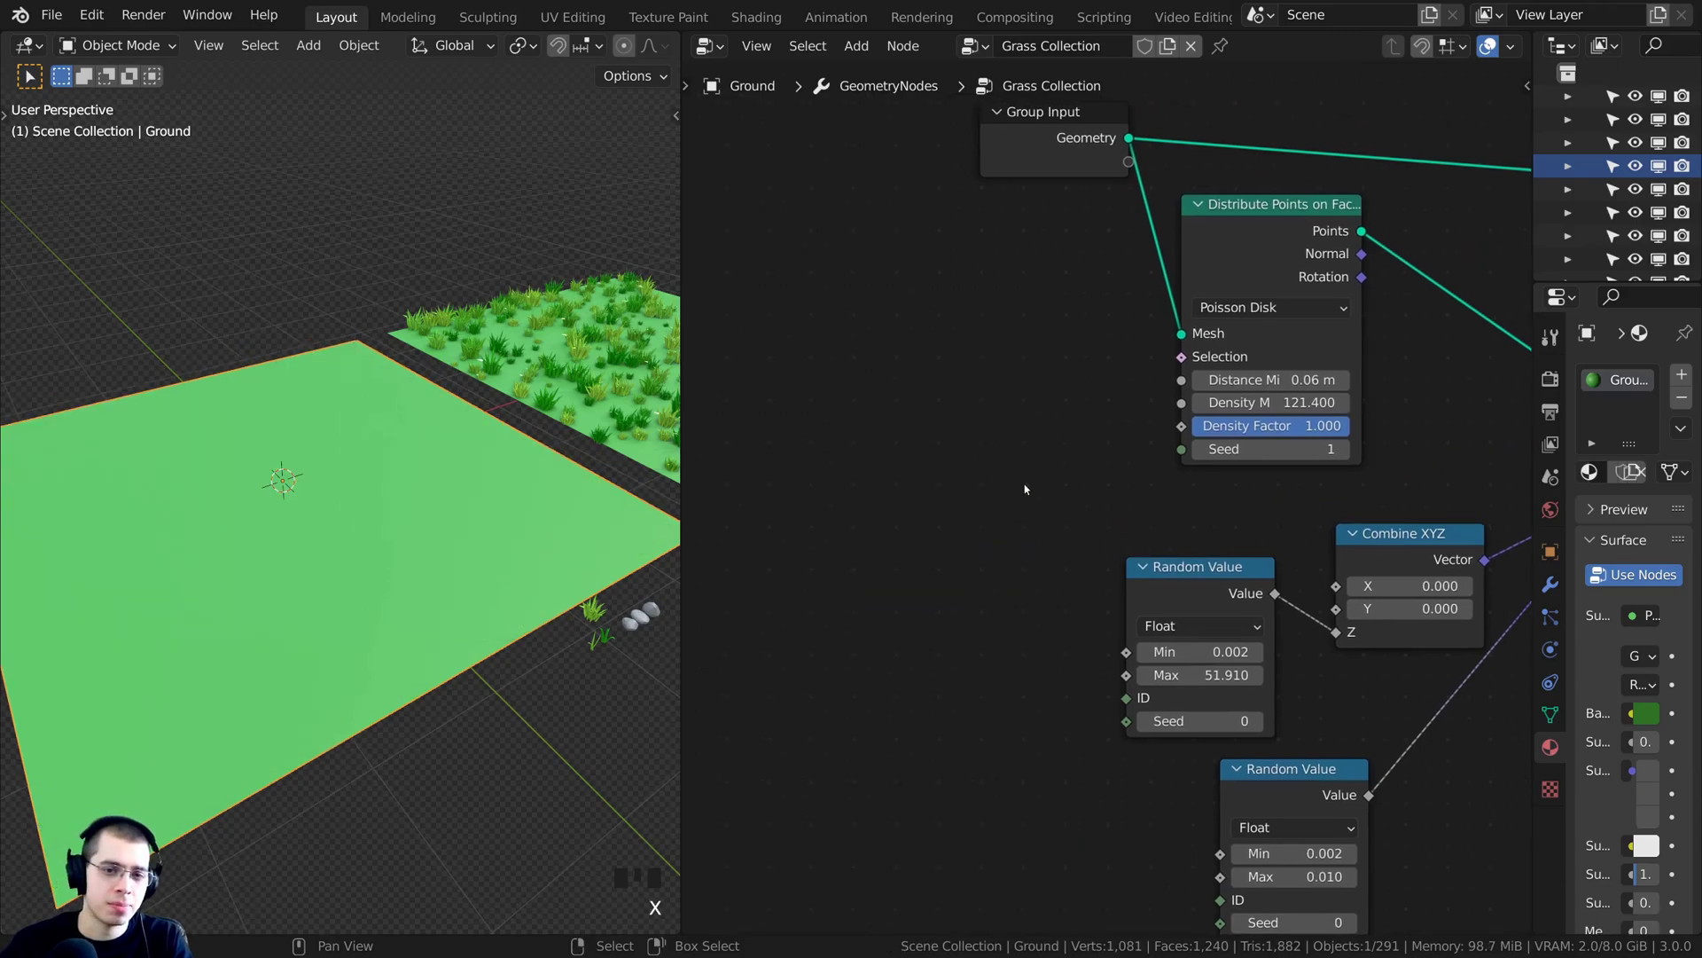
Add a Collection Info node beside the Distribute Points on Faces node in the Grass Collection node tree
scroll(1087, 458, up, 1)
key(shift+a)
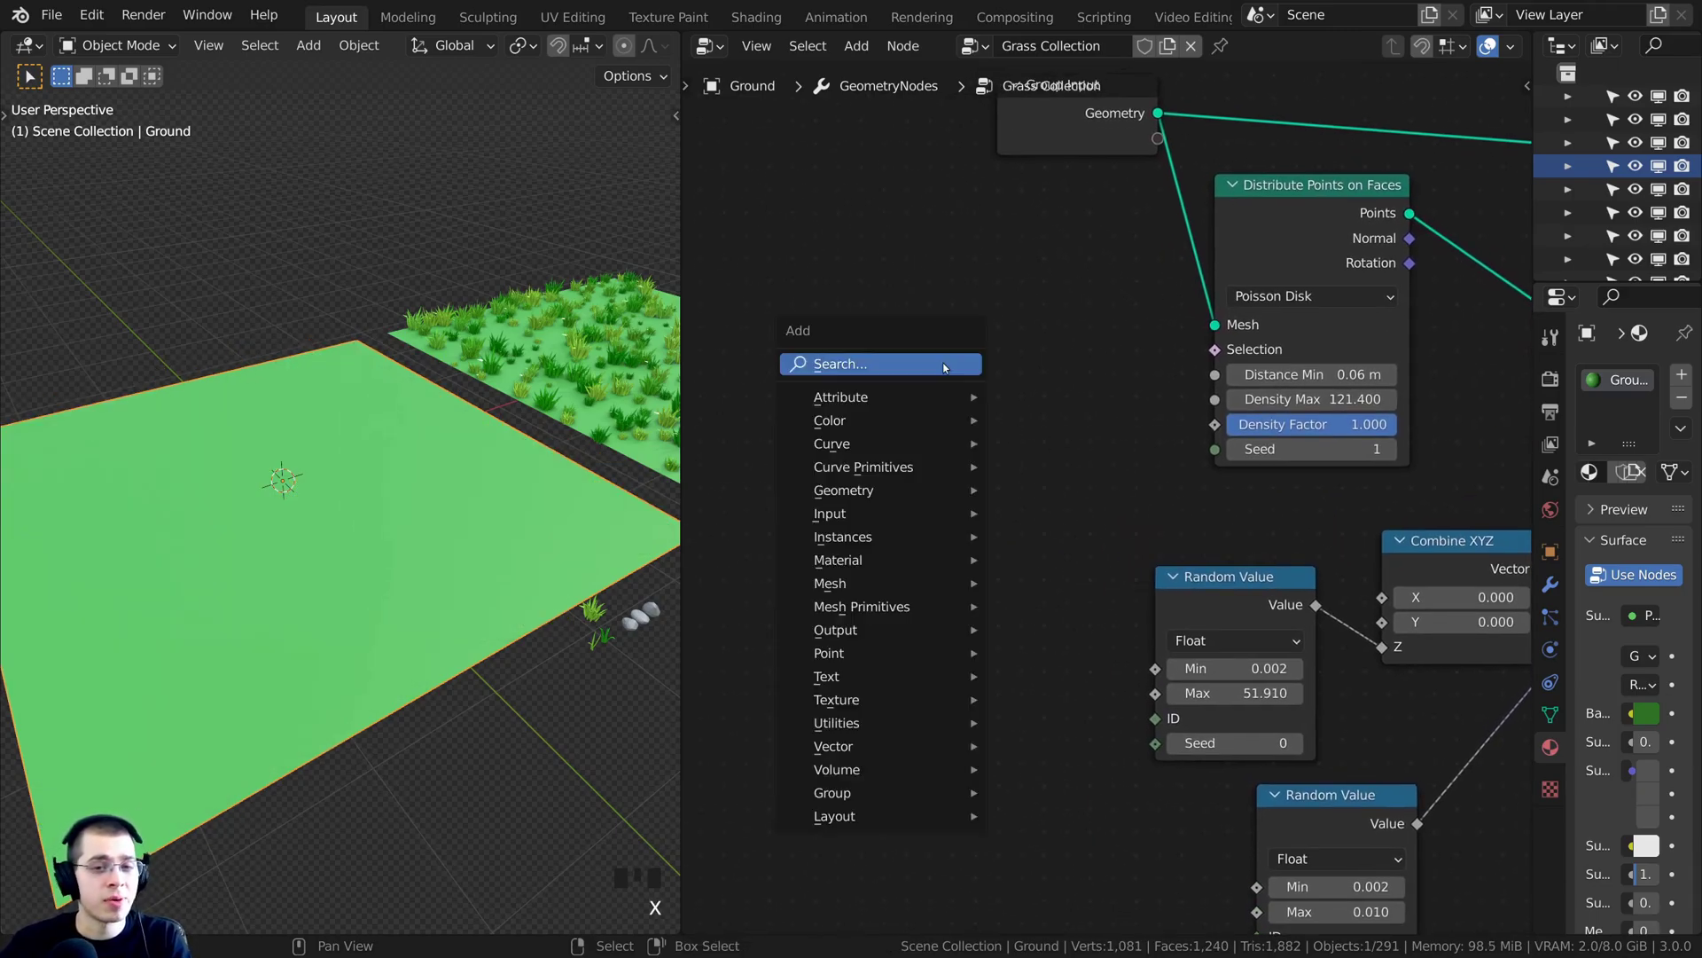
click(948, 364)
text(col)
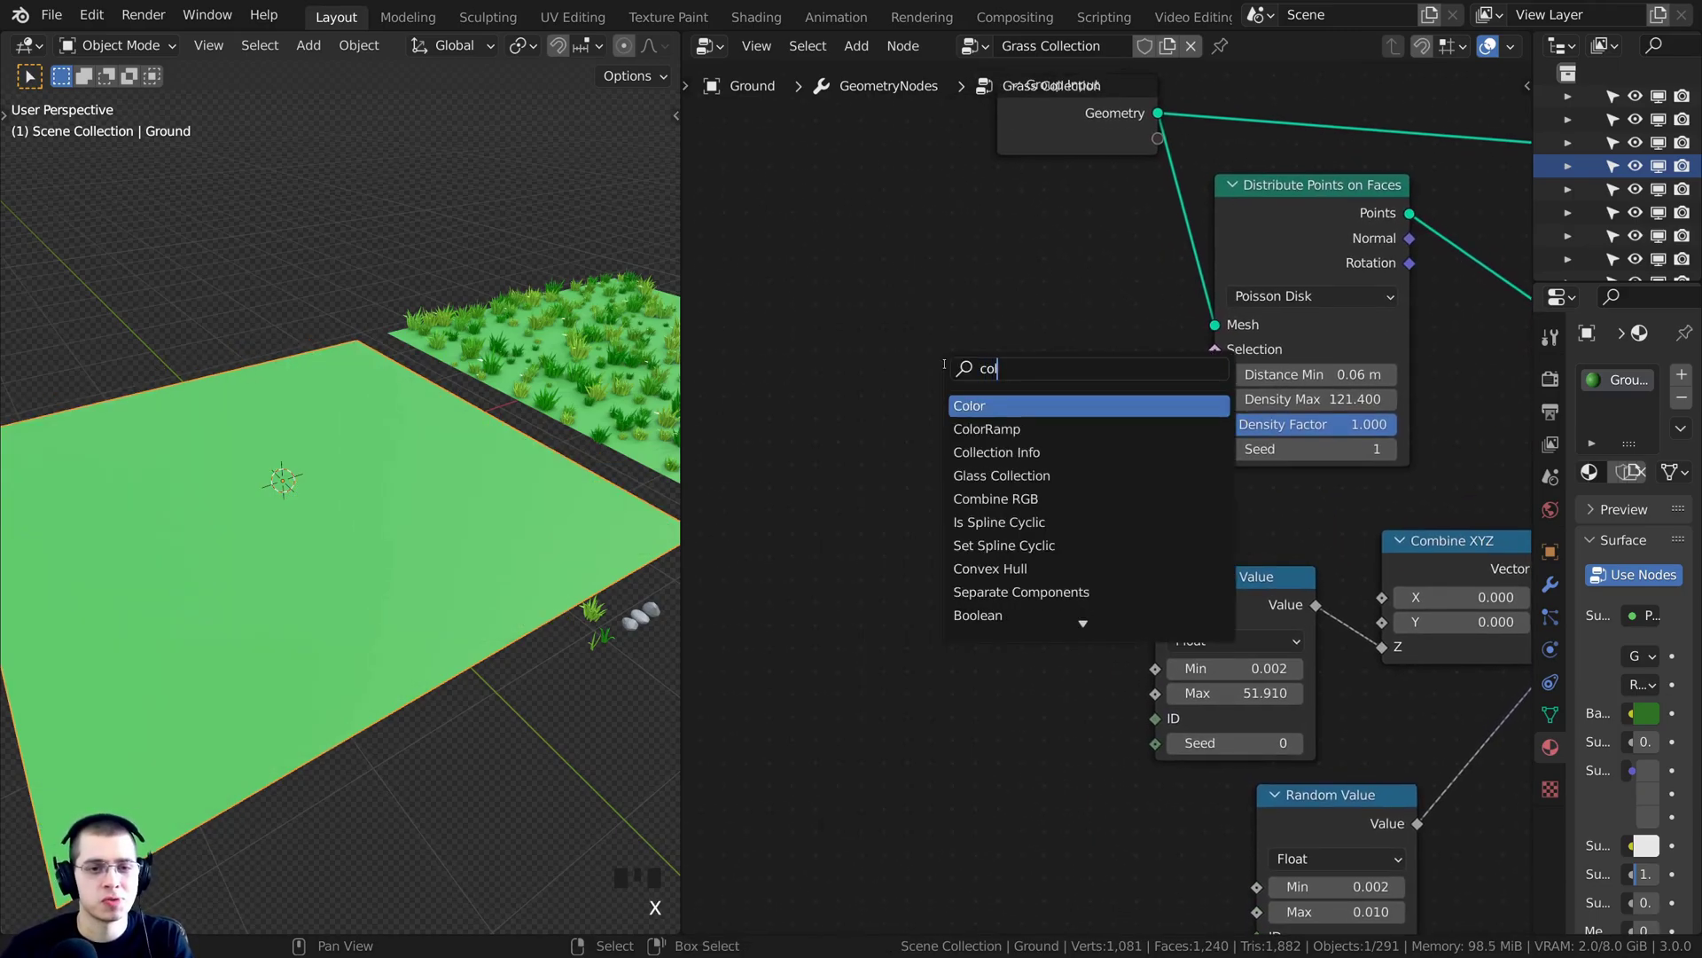
click(992, 452)
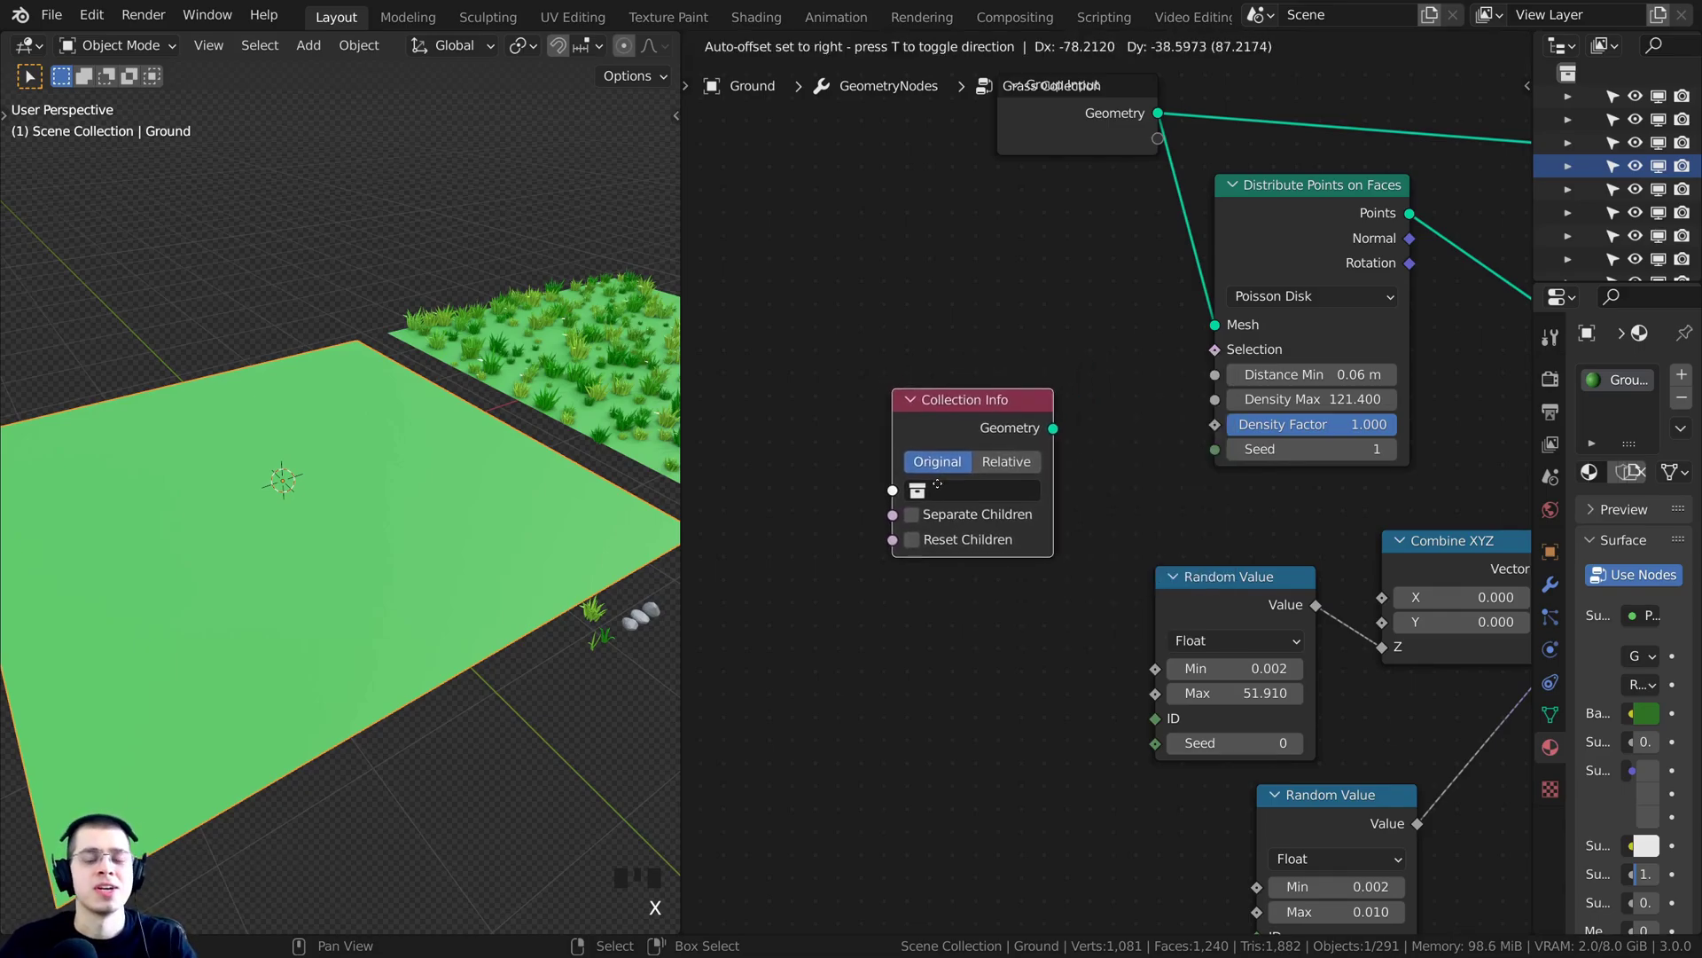
click(984, 461)
scroll(1297, 364, down, 1)
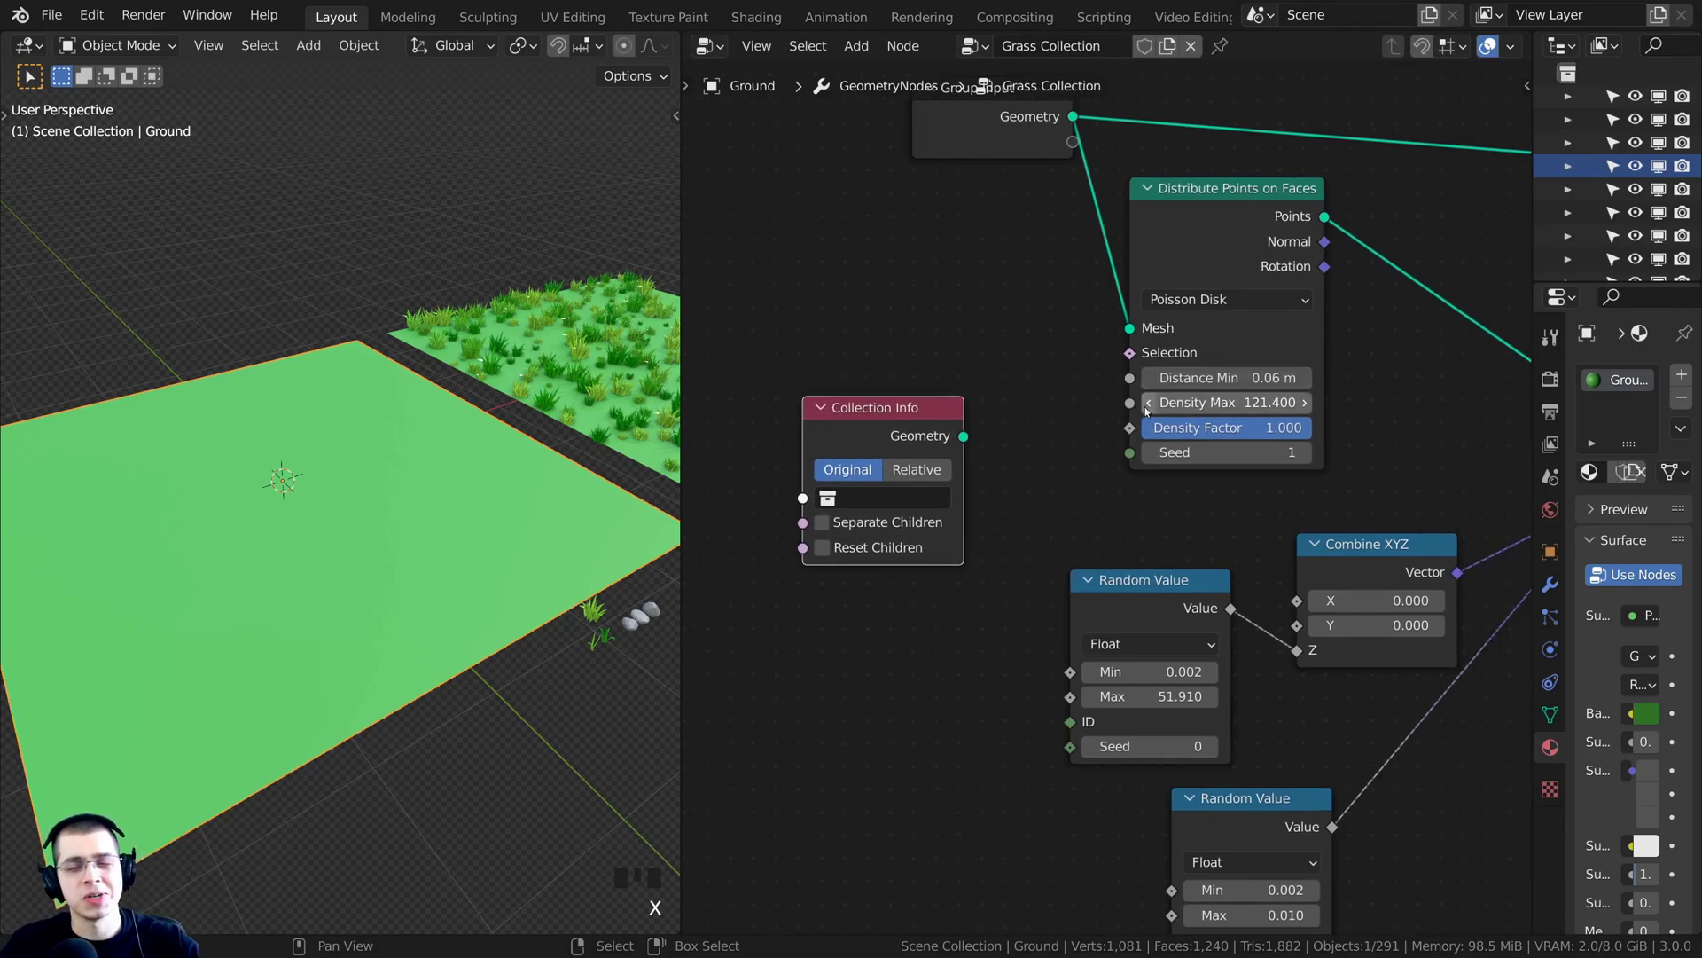
scroll(1018, 400, down, 1)
Move the Grass 4 model along the Y axis into line with the other grass and rock models
middle_drag(461, 576, 391, 560)
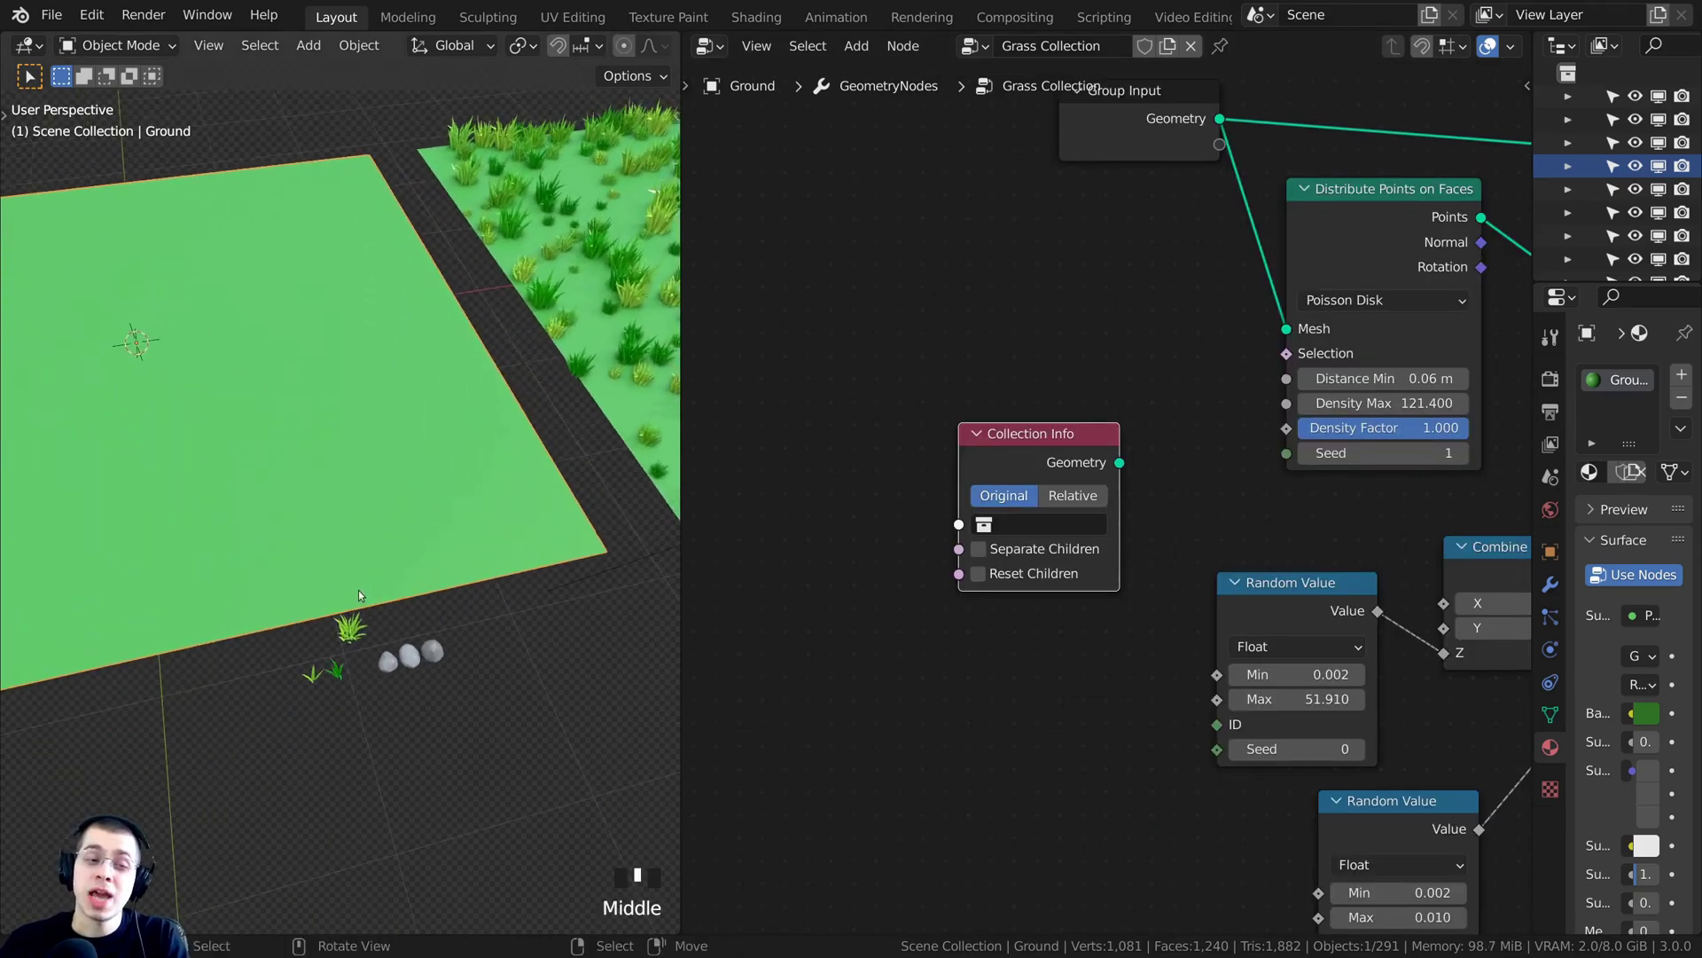
scroll(425, 554, up, 1)
right_click(386, 560)
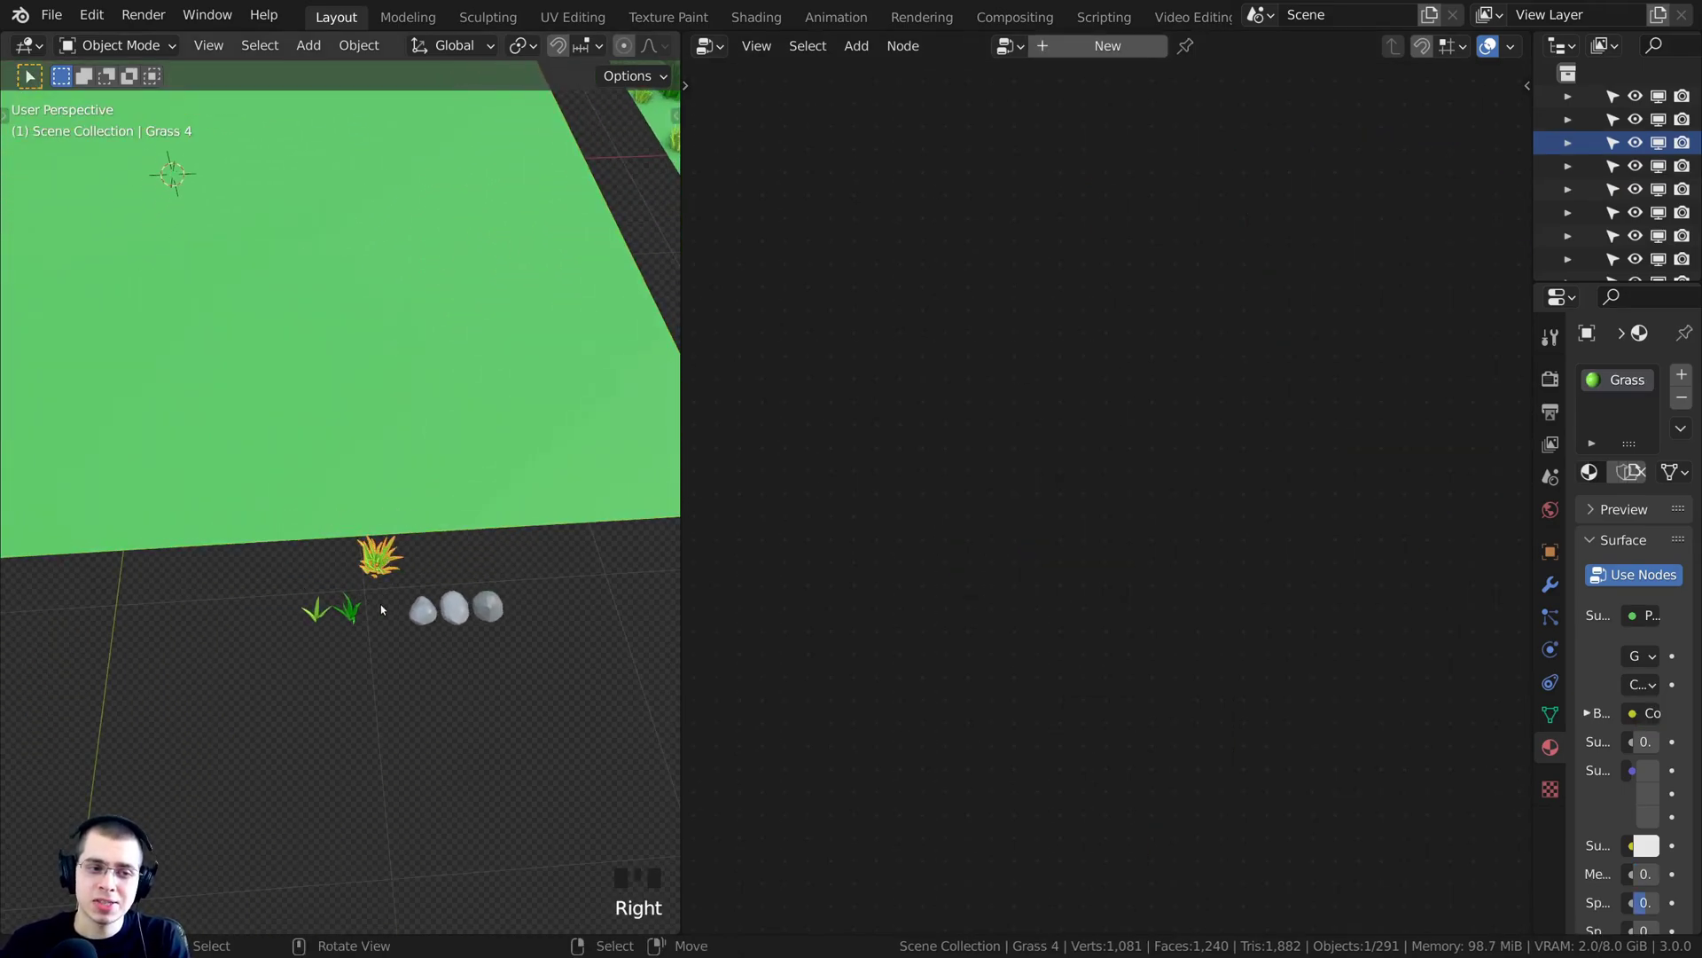
key(g)
key(y)
click(395, 626)
scroll(395, 621, up, 2)
middle_drag(395, 620, 386, 555)
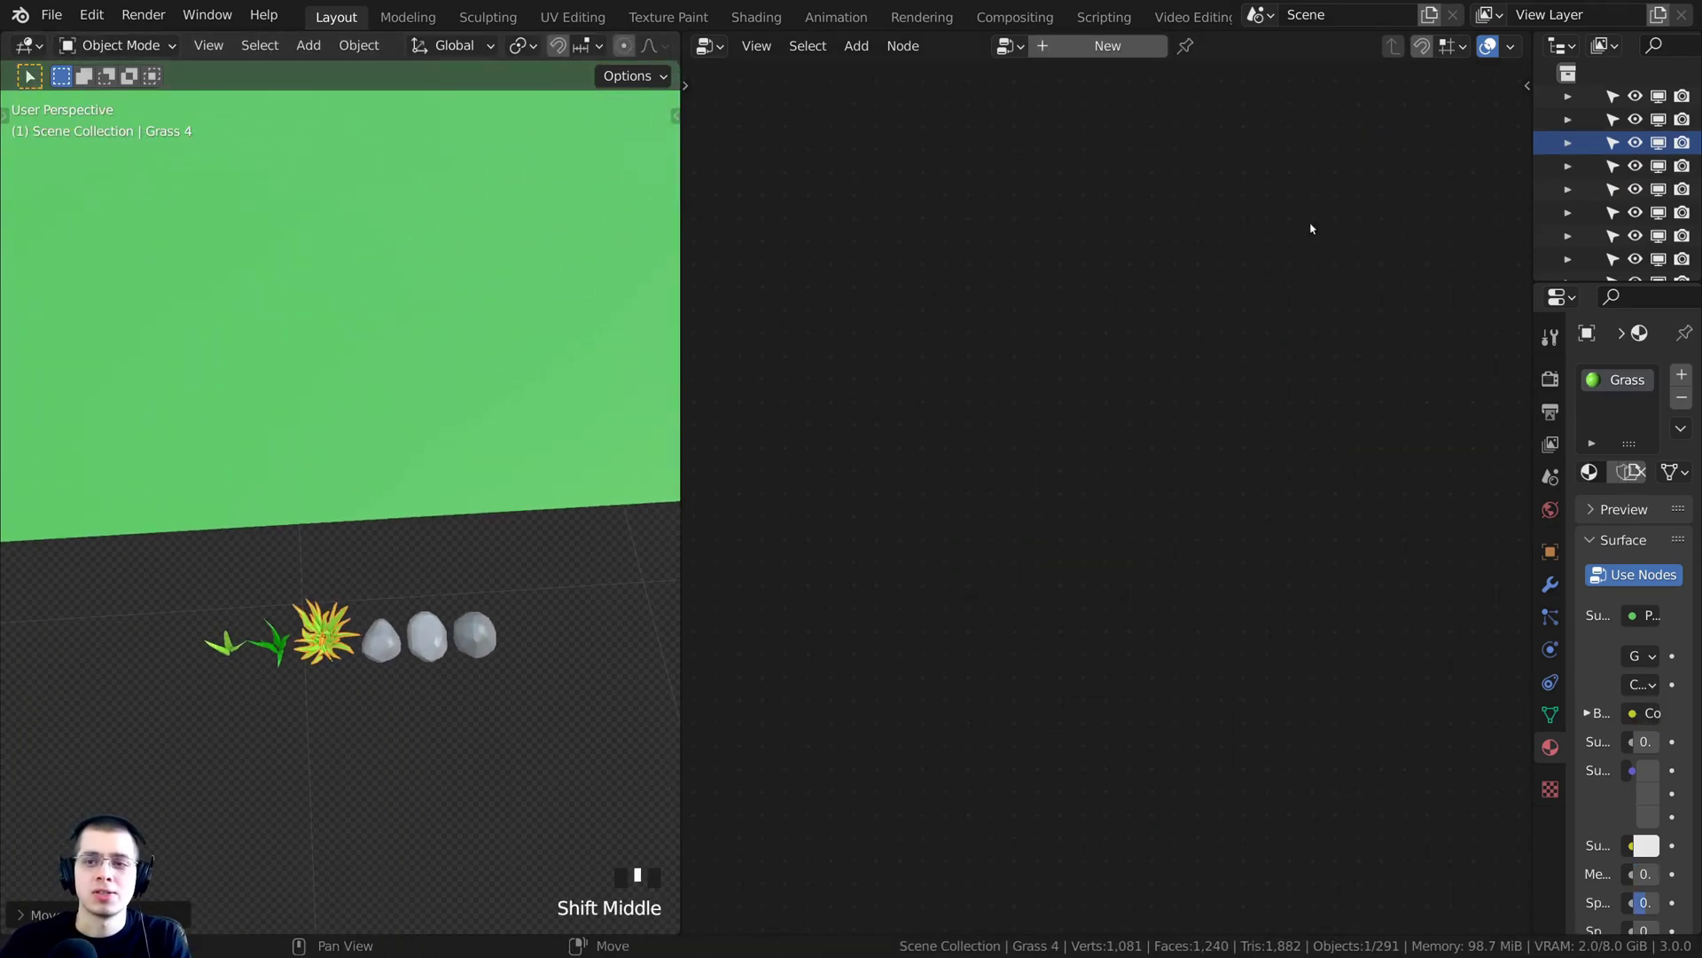
Widen the outliner and select all three grass and three rock source models, with Rock 2 as the active object
drag(1531, 158, 1374, 158)
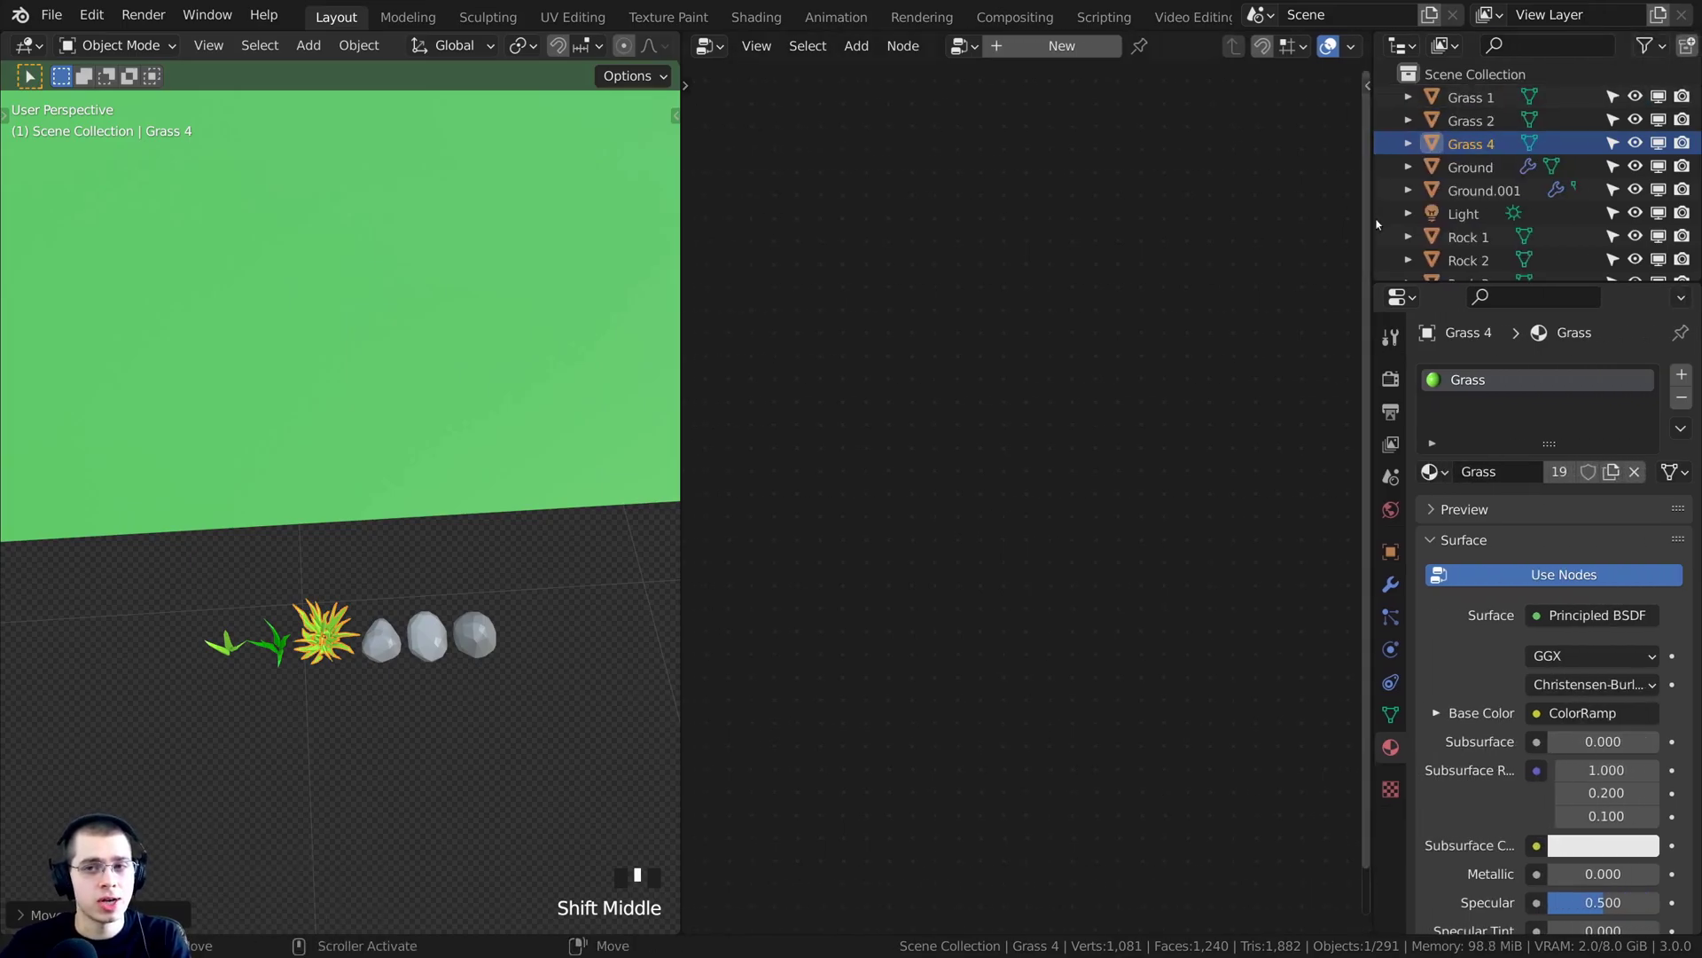
scroll(368, 576, up, 5)
key(alt+a)
scroll(369, 576, down, 5)
shift+middle_drag(368, 576, 438, 518)
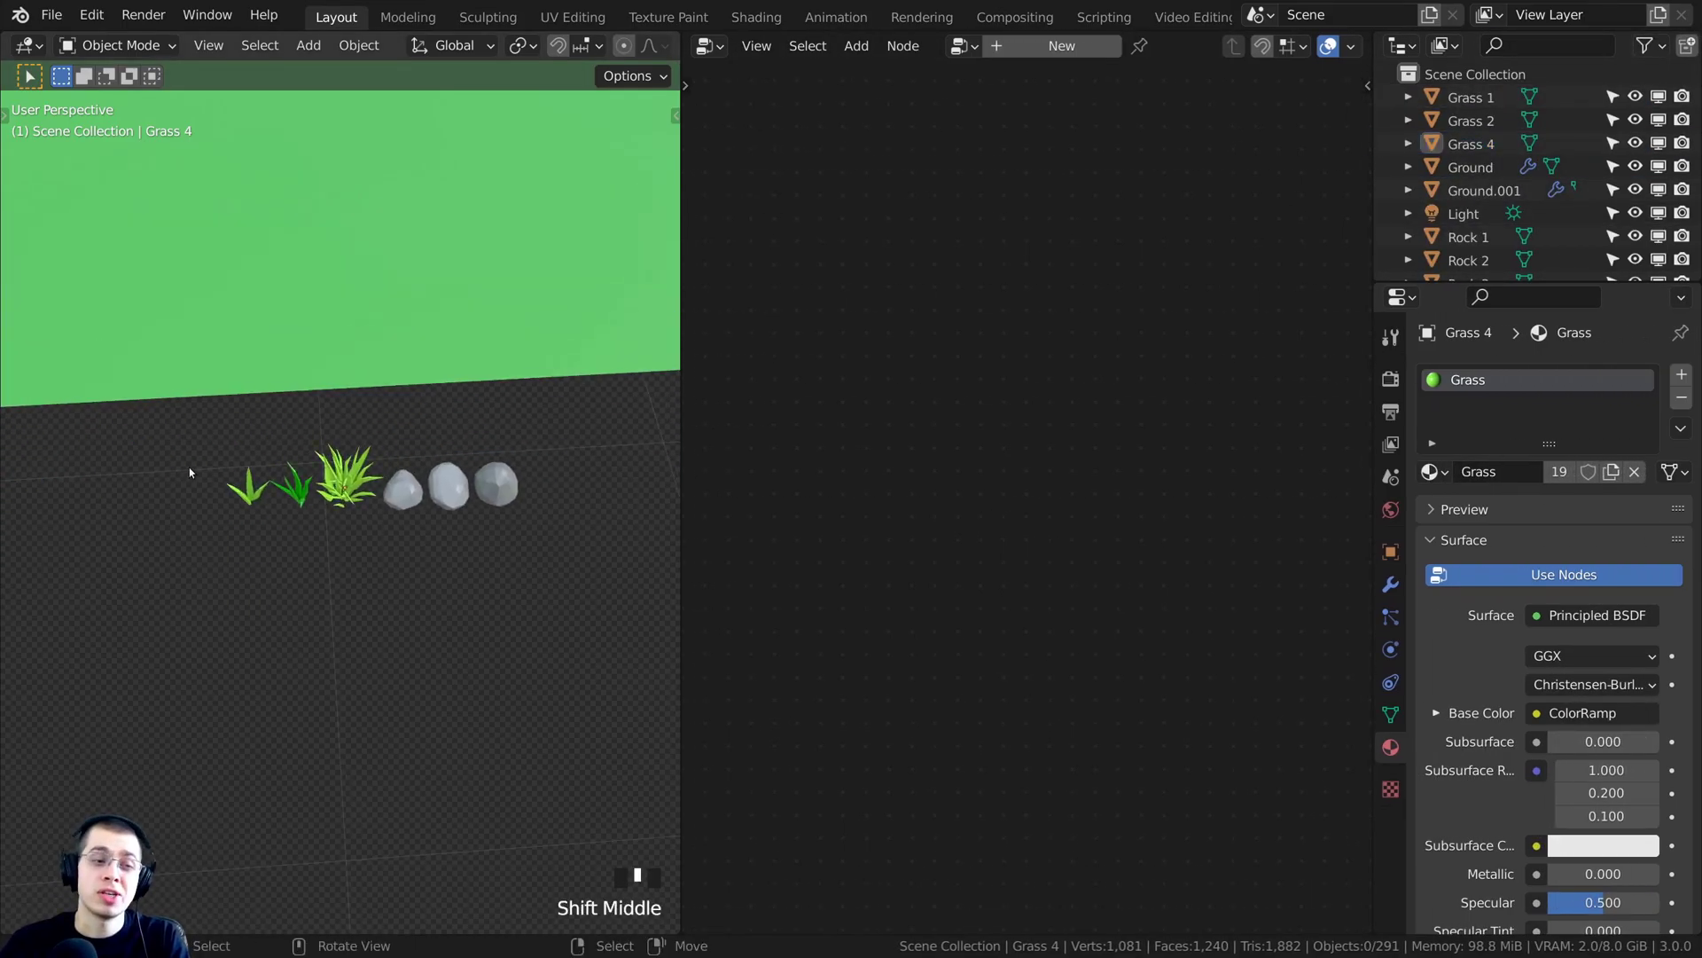
drag(195, 464, 581, 574)
shift+right_click(493, 488)
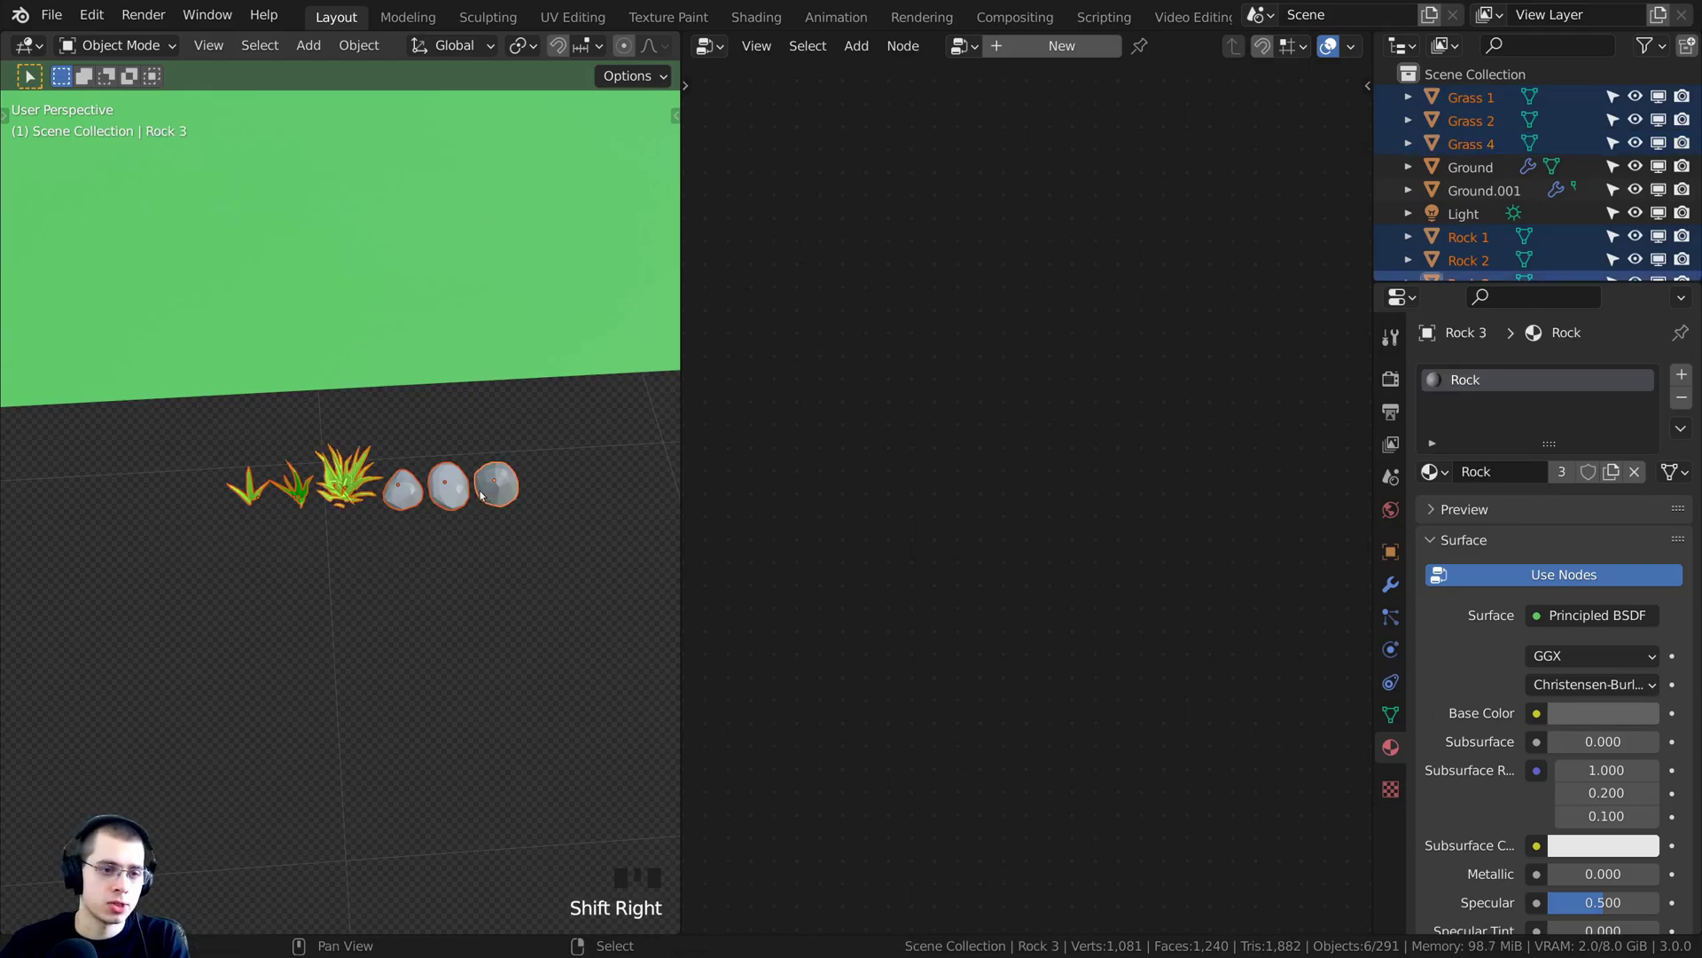
shift+right_click(452, 483)
shift+middle_drag(328, 496, 380, 533)
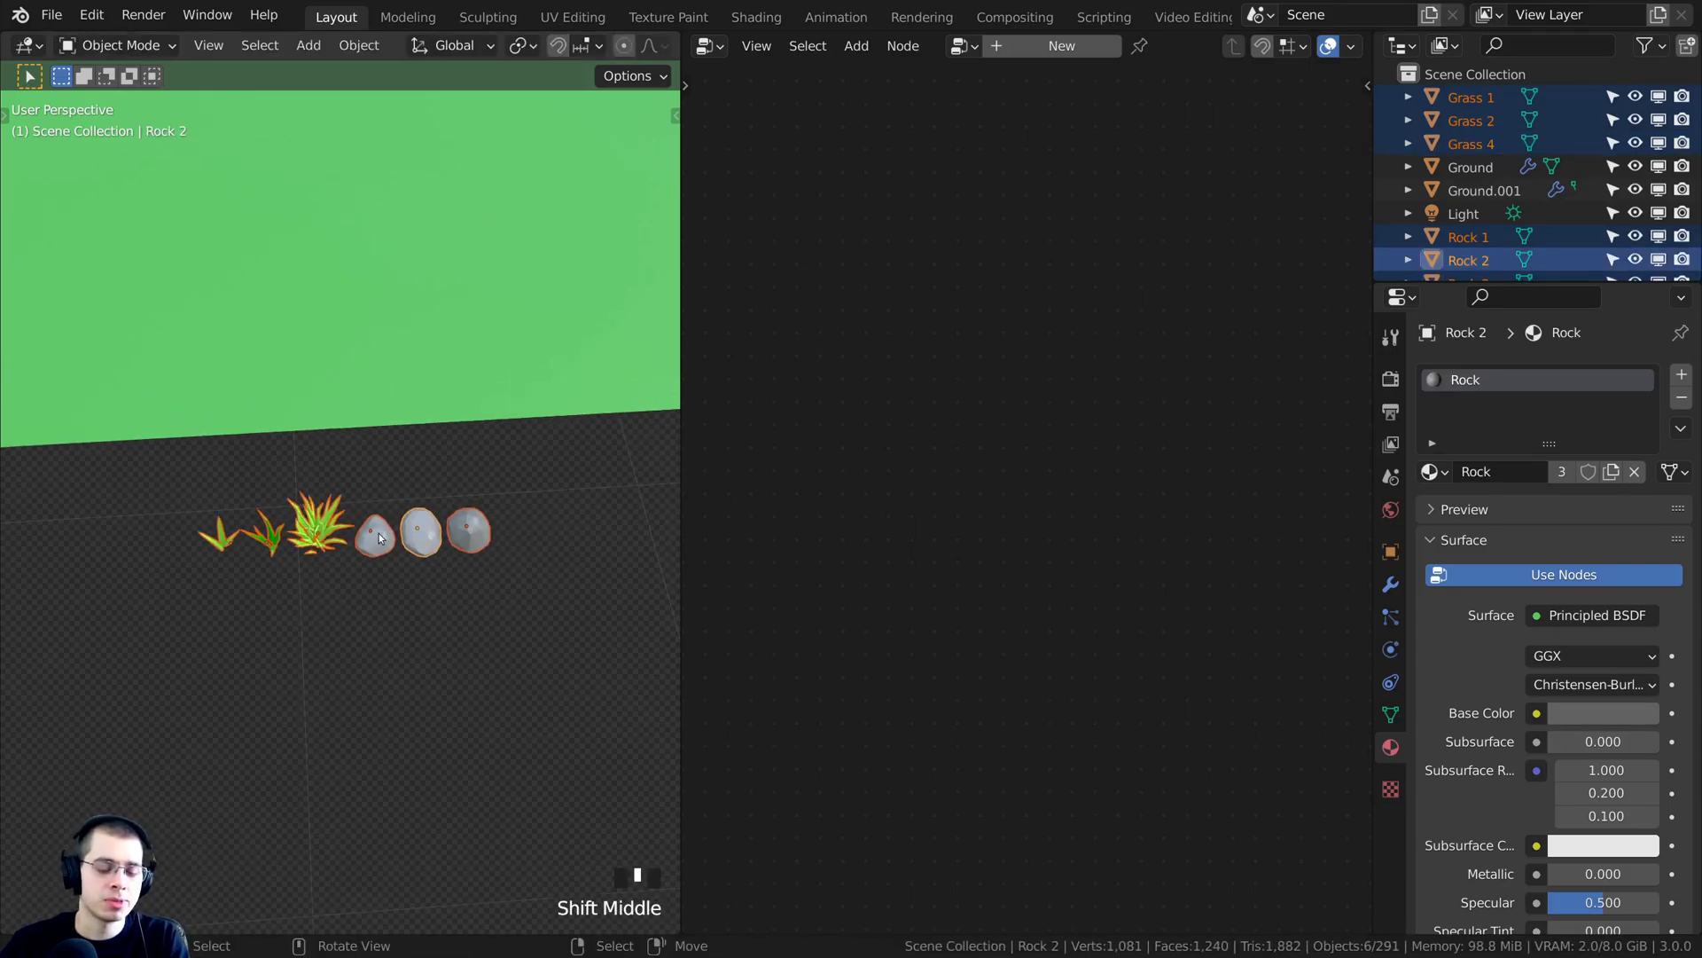
Move the selected grass and rock models into a new collection named Nature
scroll(348, 466, up, 3)
key(m)
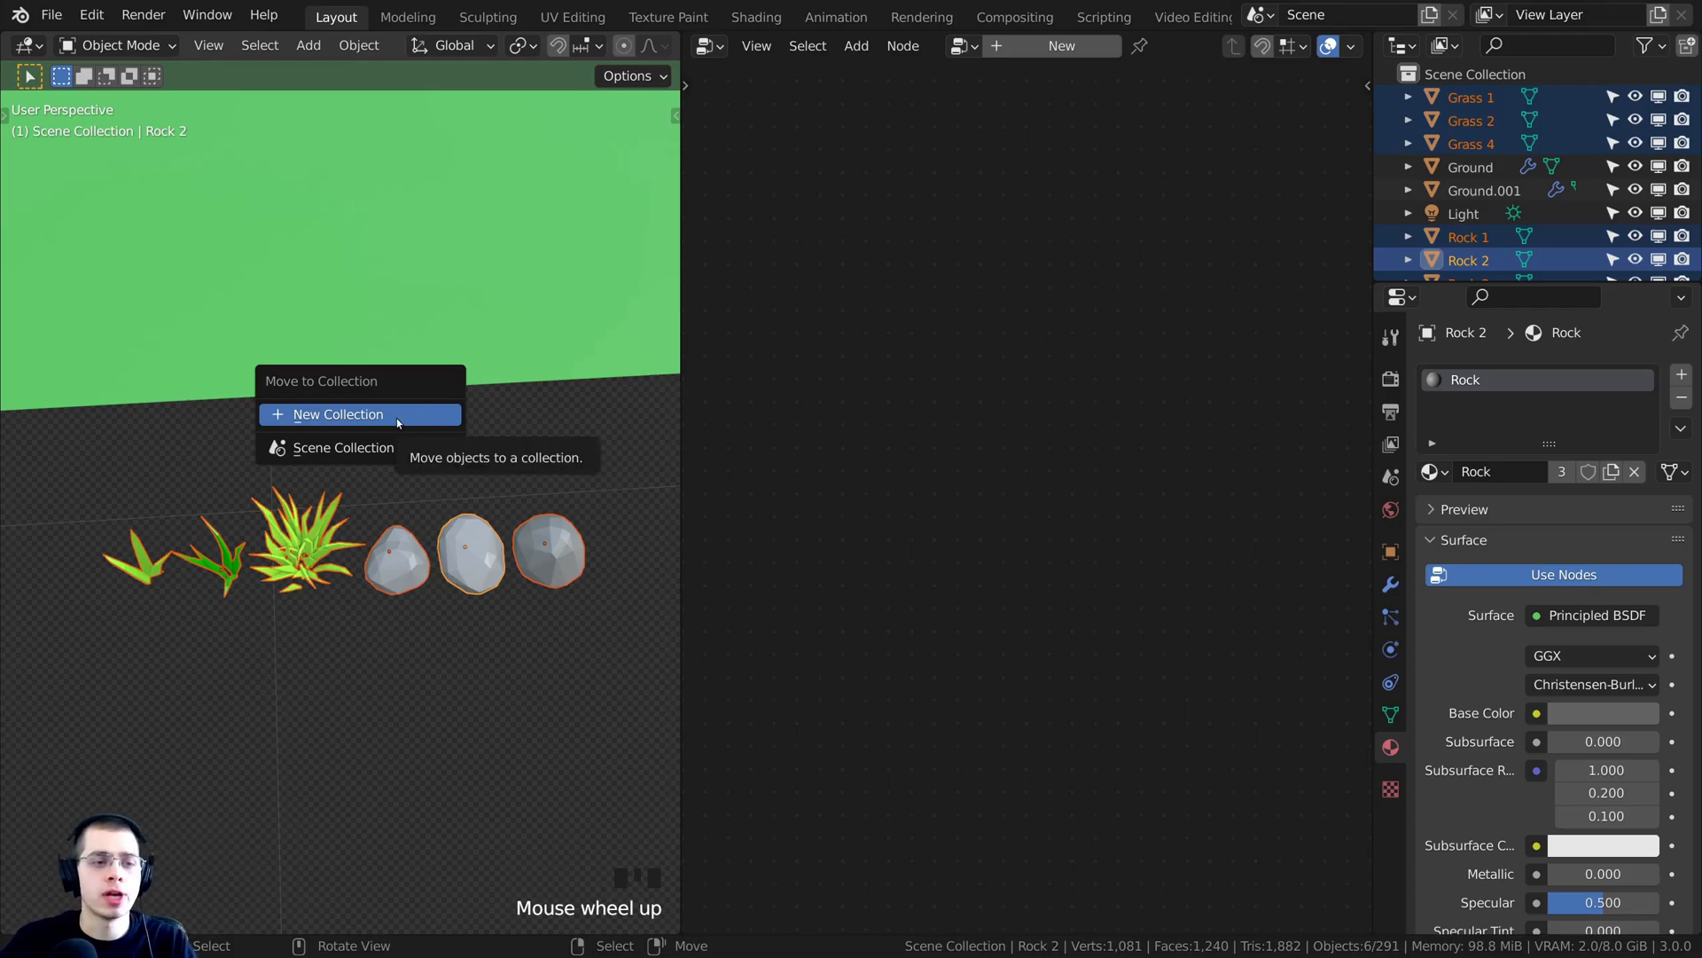
click(322, 415)
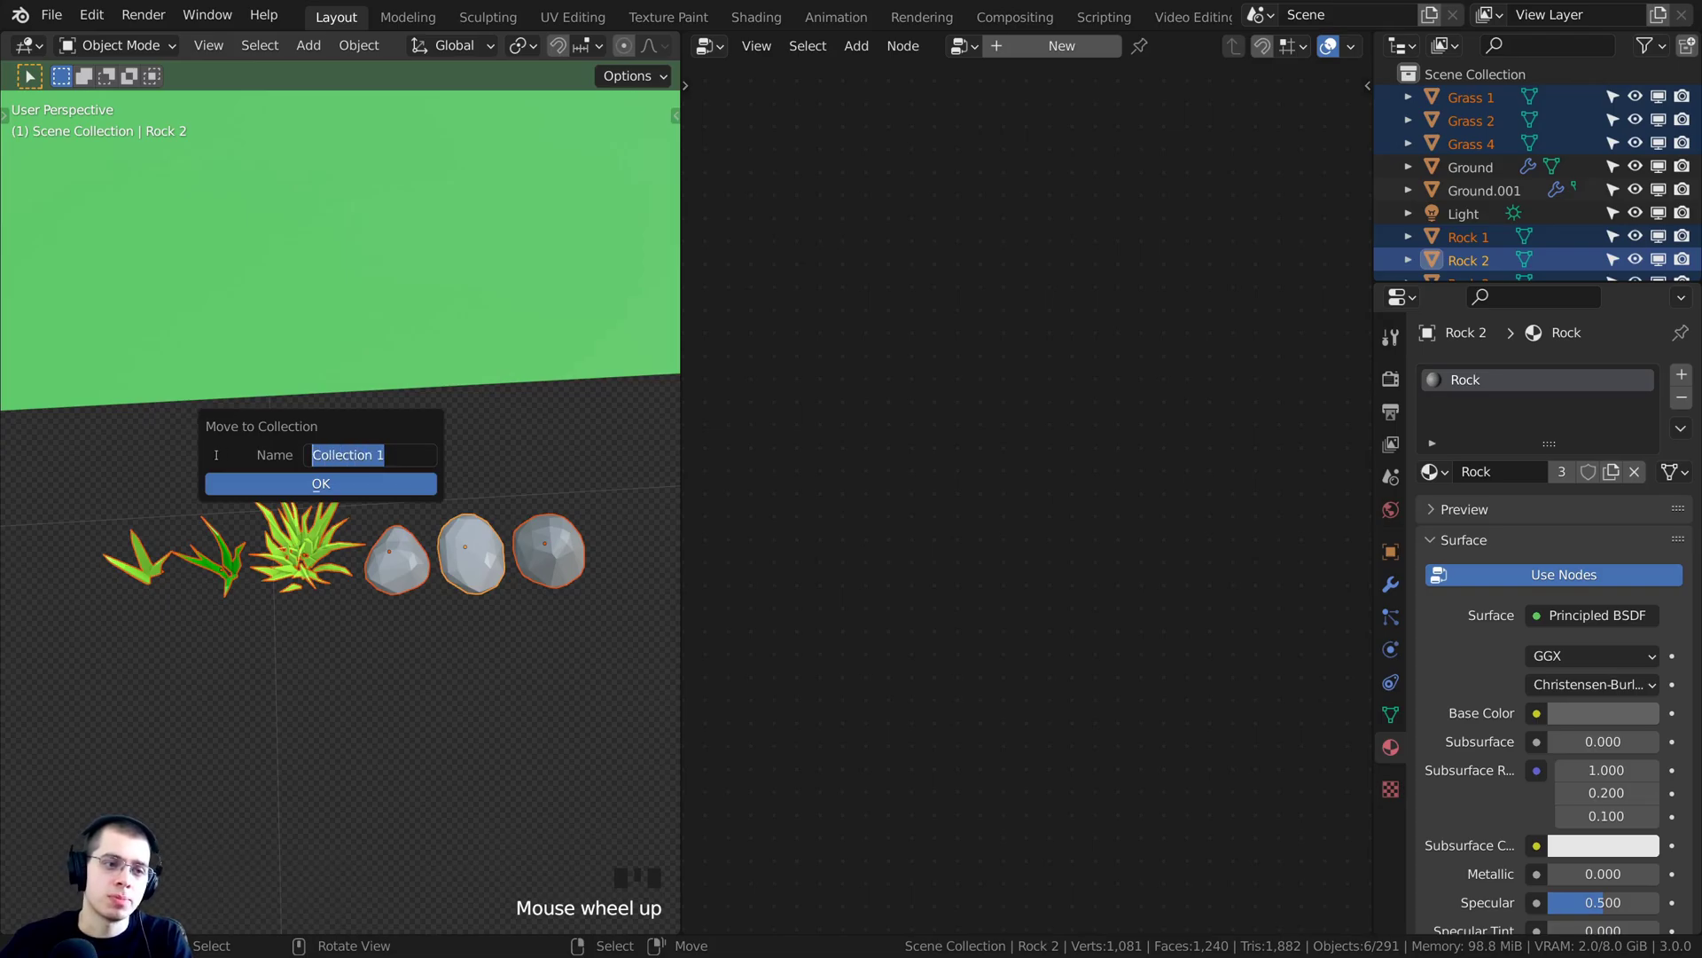
text(Nature)
key(Return)
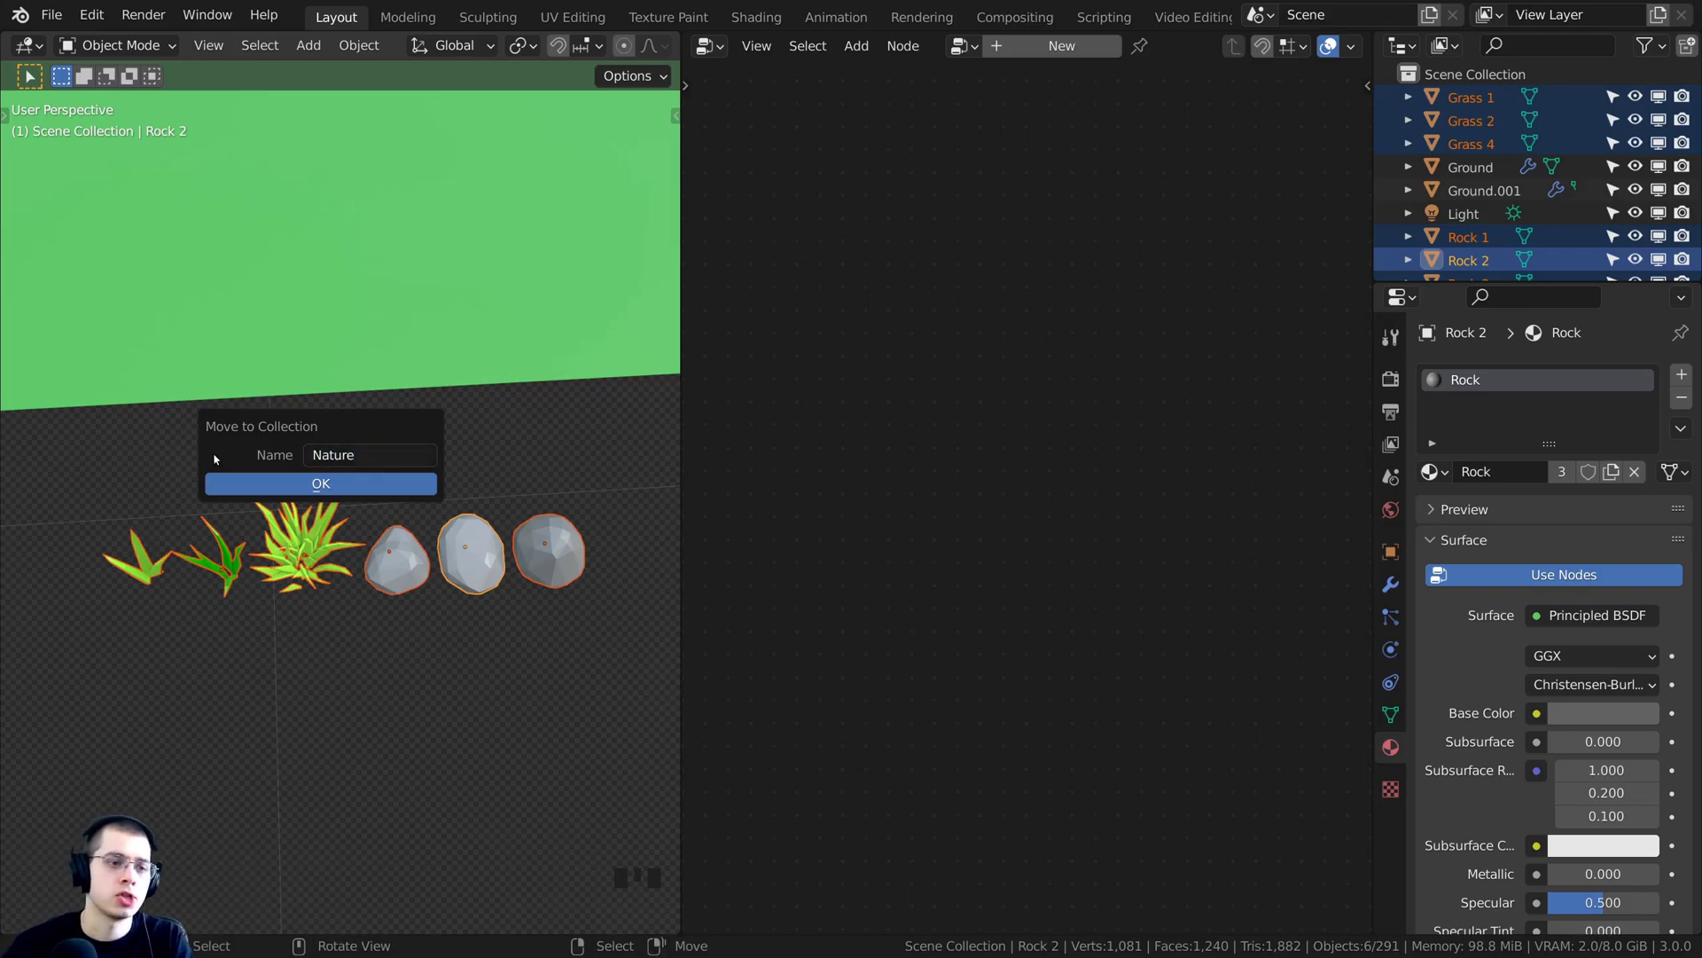
click(270, 479)
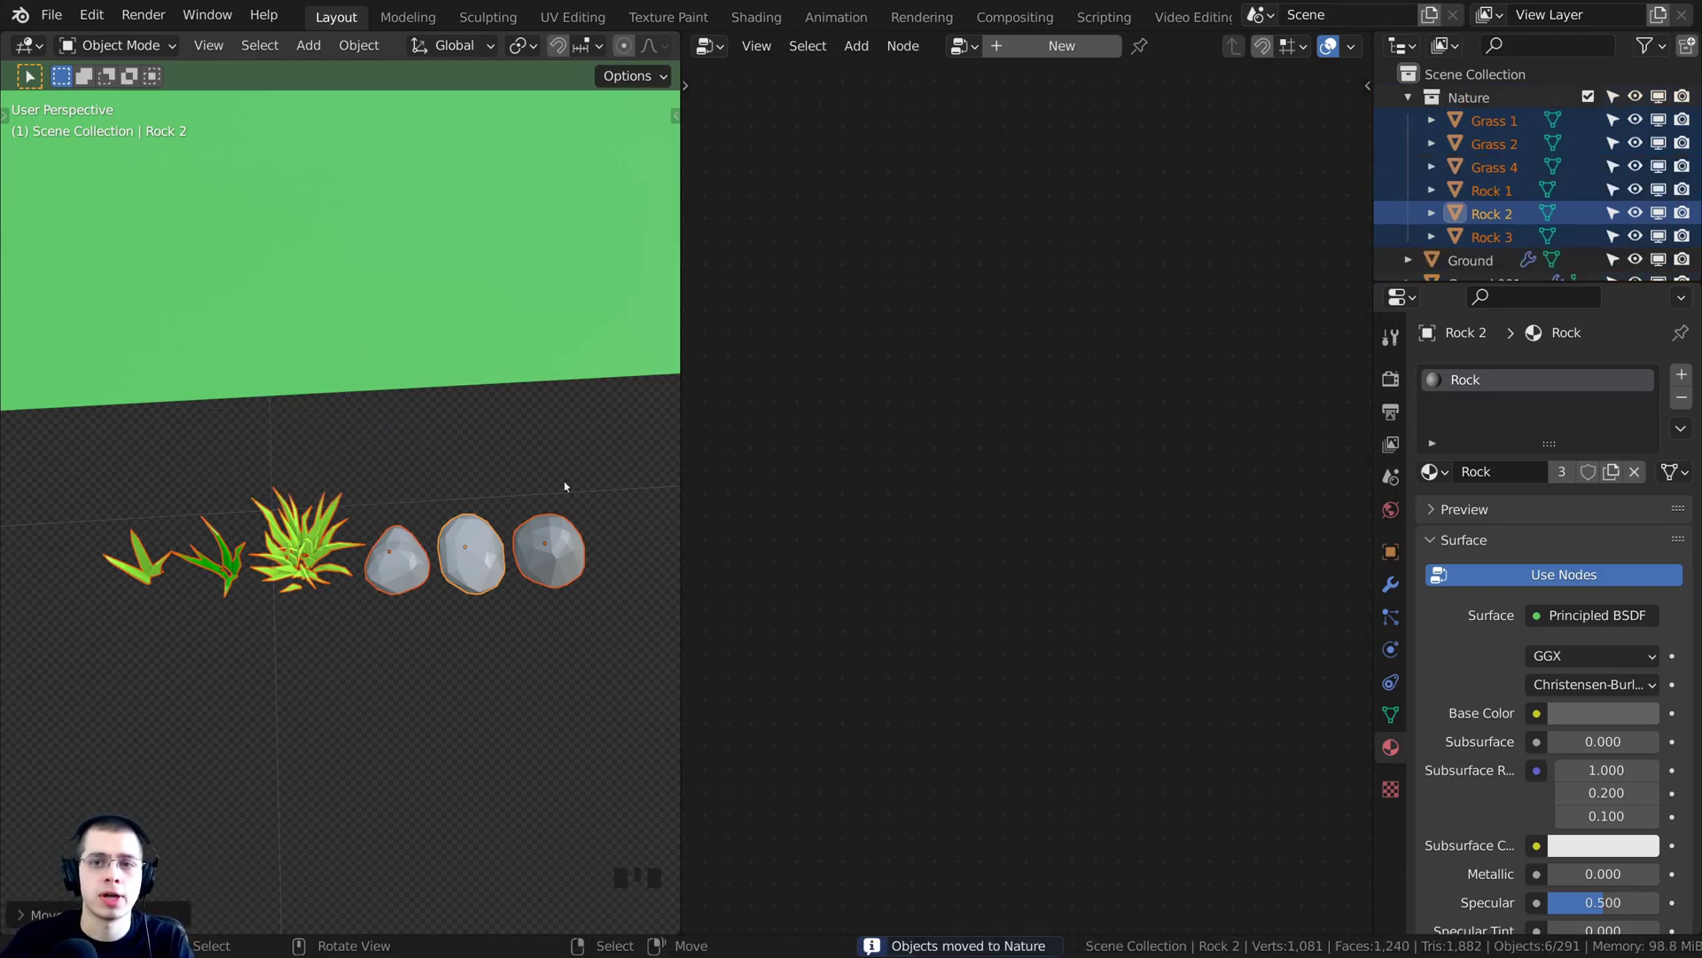
Make the outliner taller, check the contents of the Nature collection and leave it collapsed
click(1409, 98)
drag(1458, 282, 1458, 335)
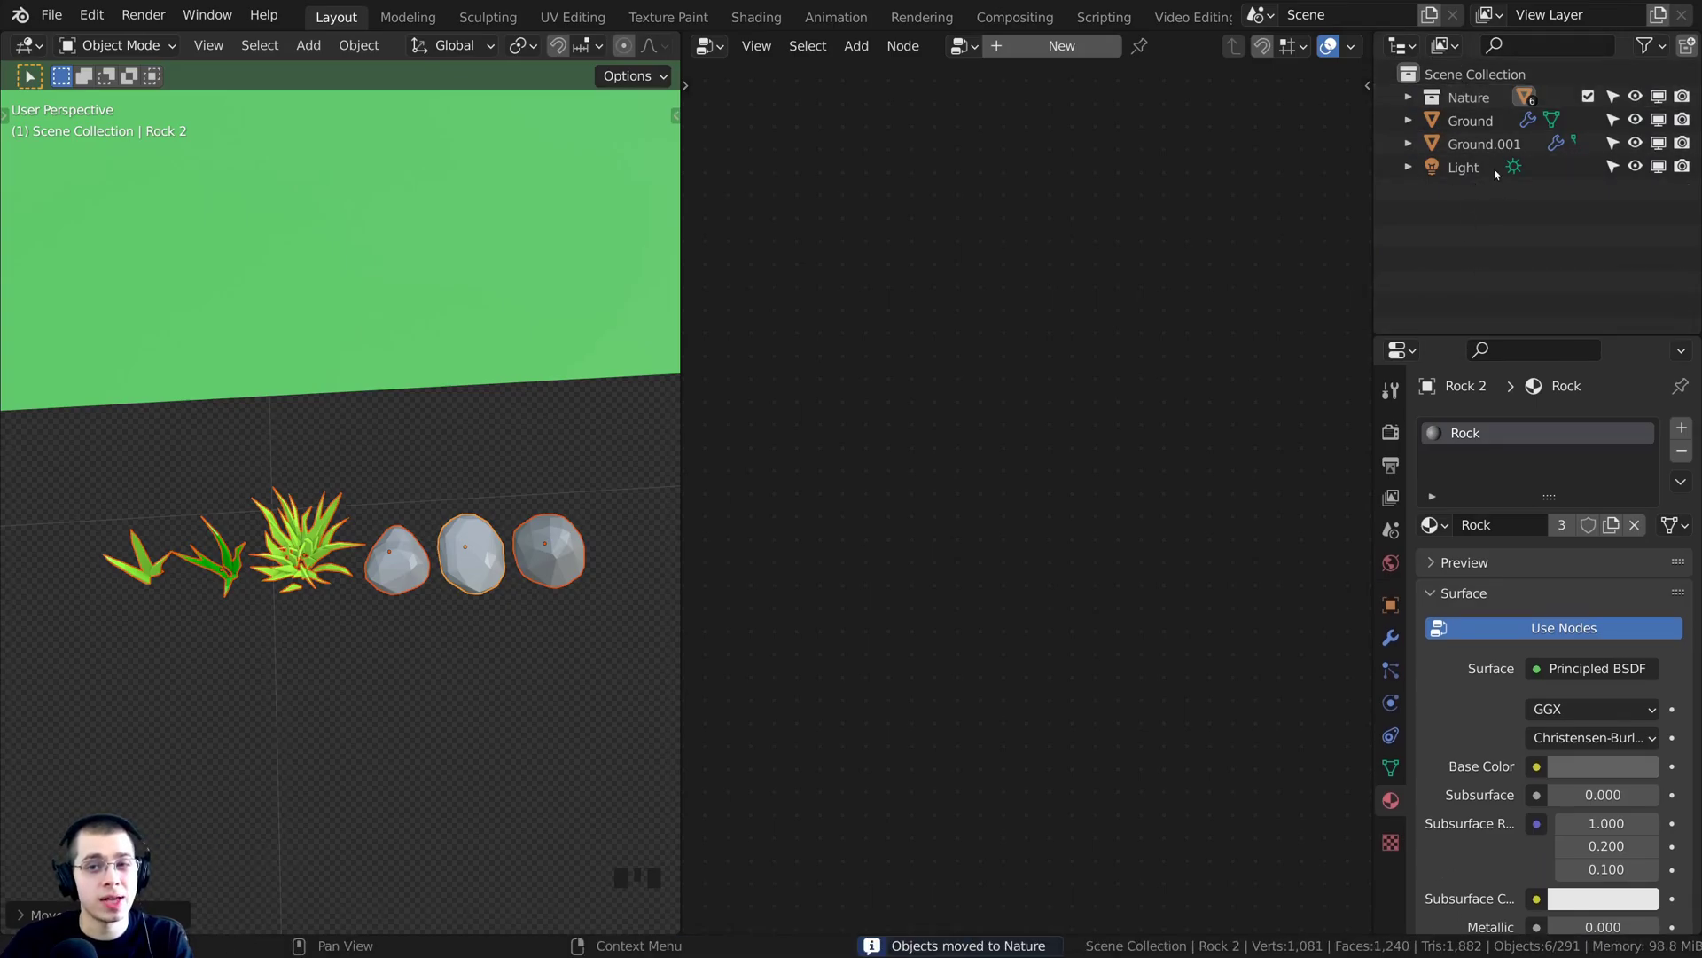
click(1433, 98)
click(1409, 98)
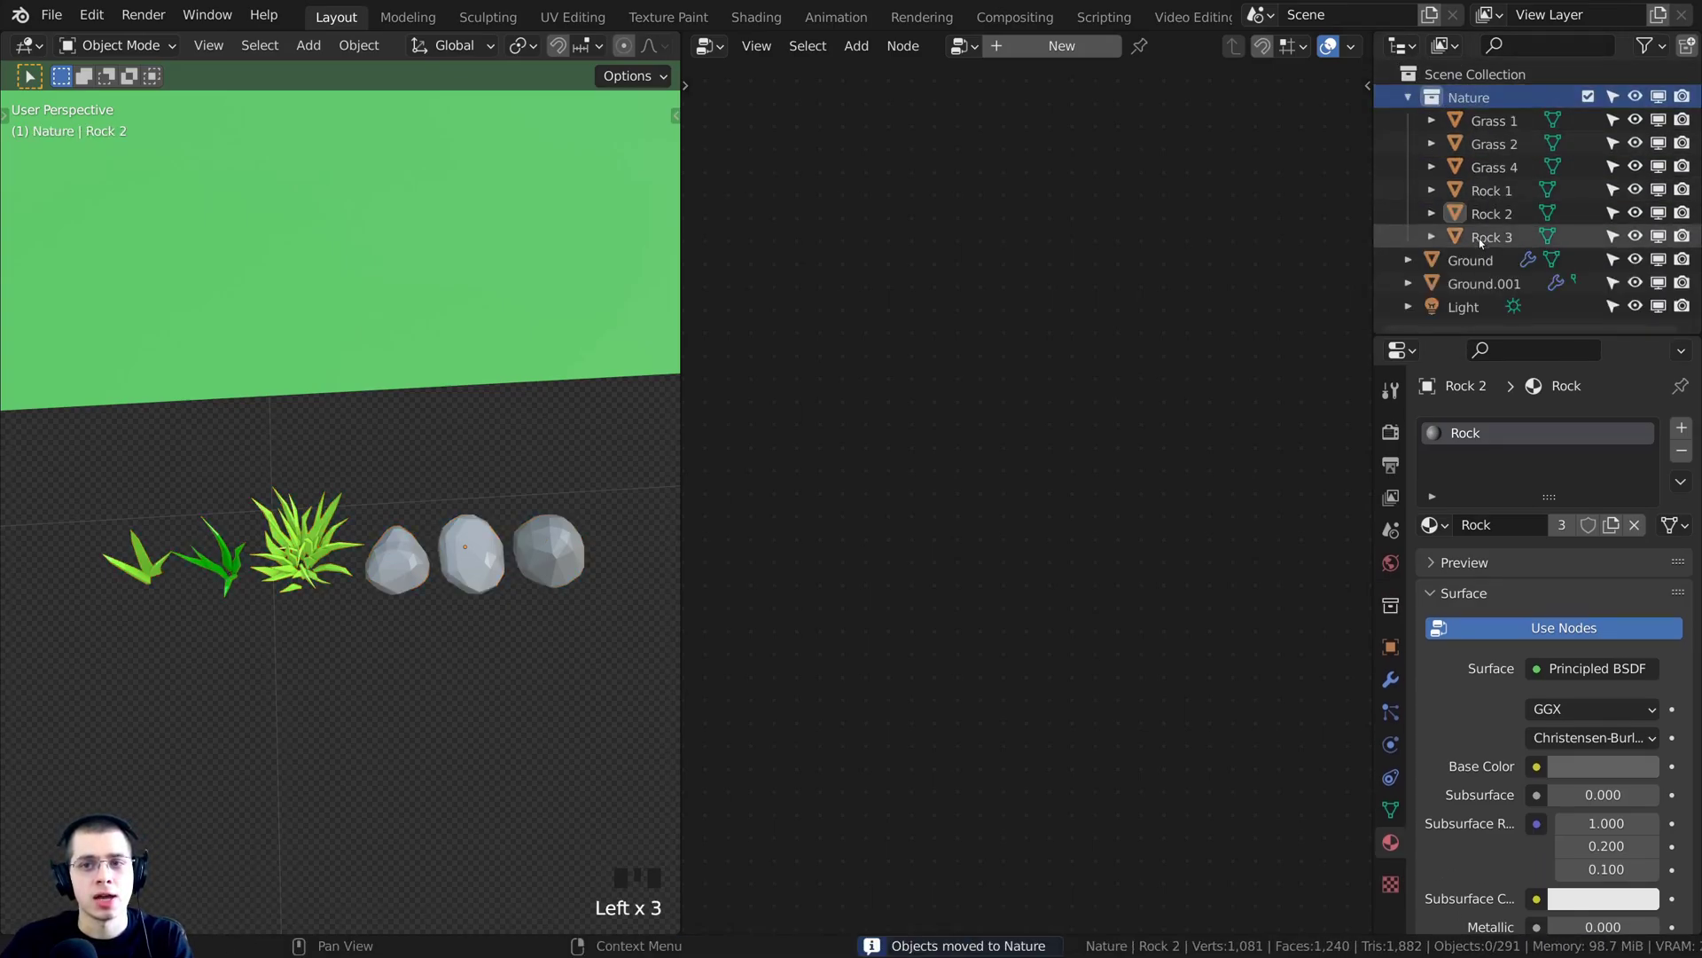
click(1410, 97)
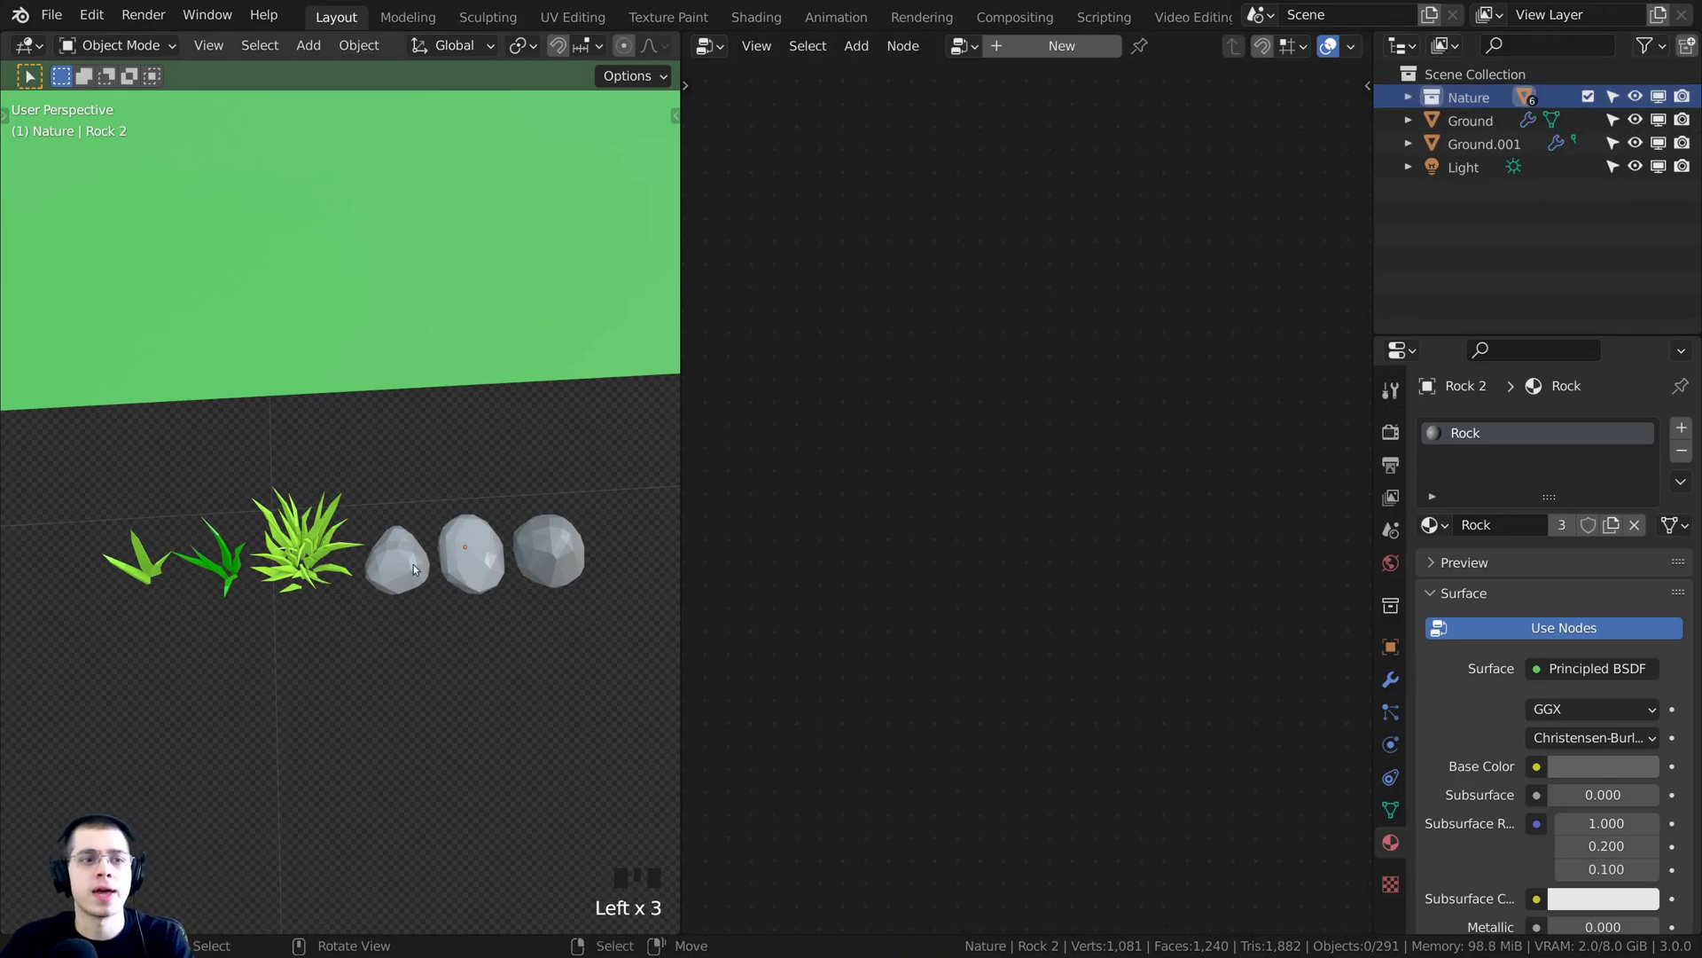
Select the original ground plane and assign the Nature collection to its Collection Info node
scroll(440, 300, down, 2)
middle_drag(440, 301, 360, 393)
click(361, 390)
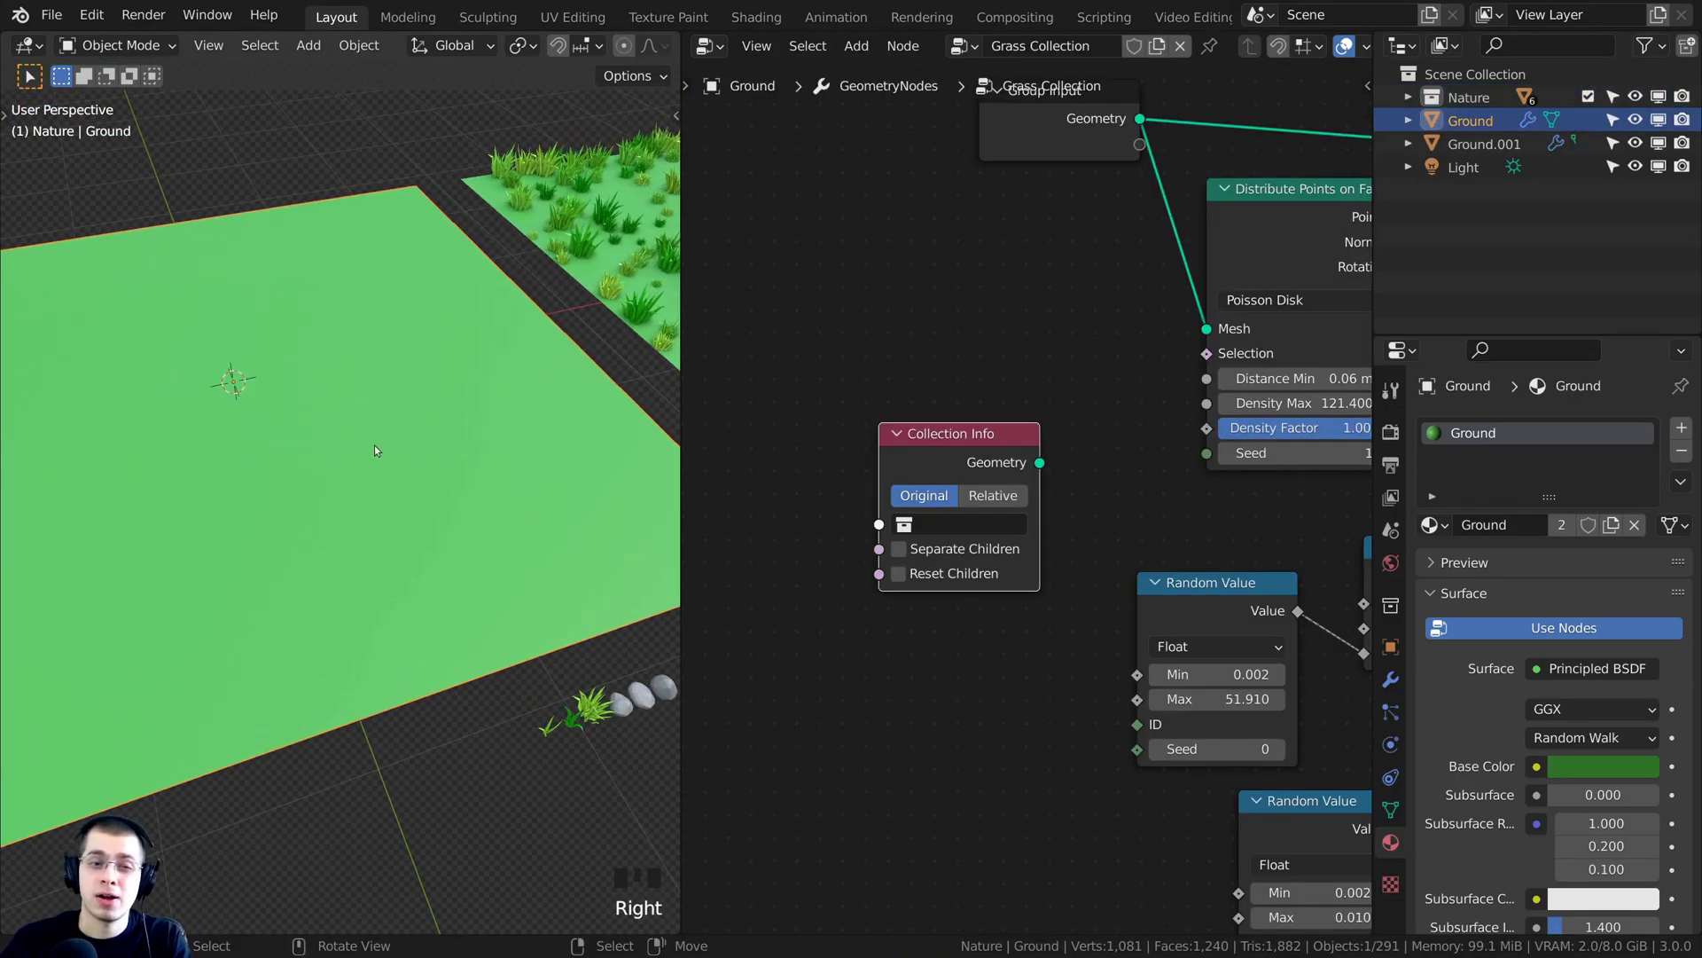
scroll(986, 444, up, 4)
click(1033, 470)
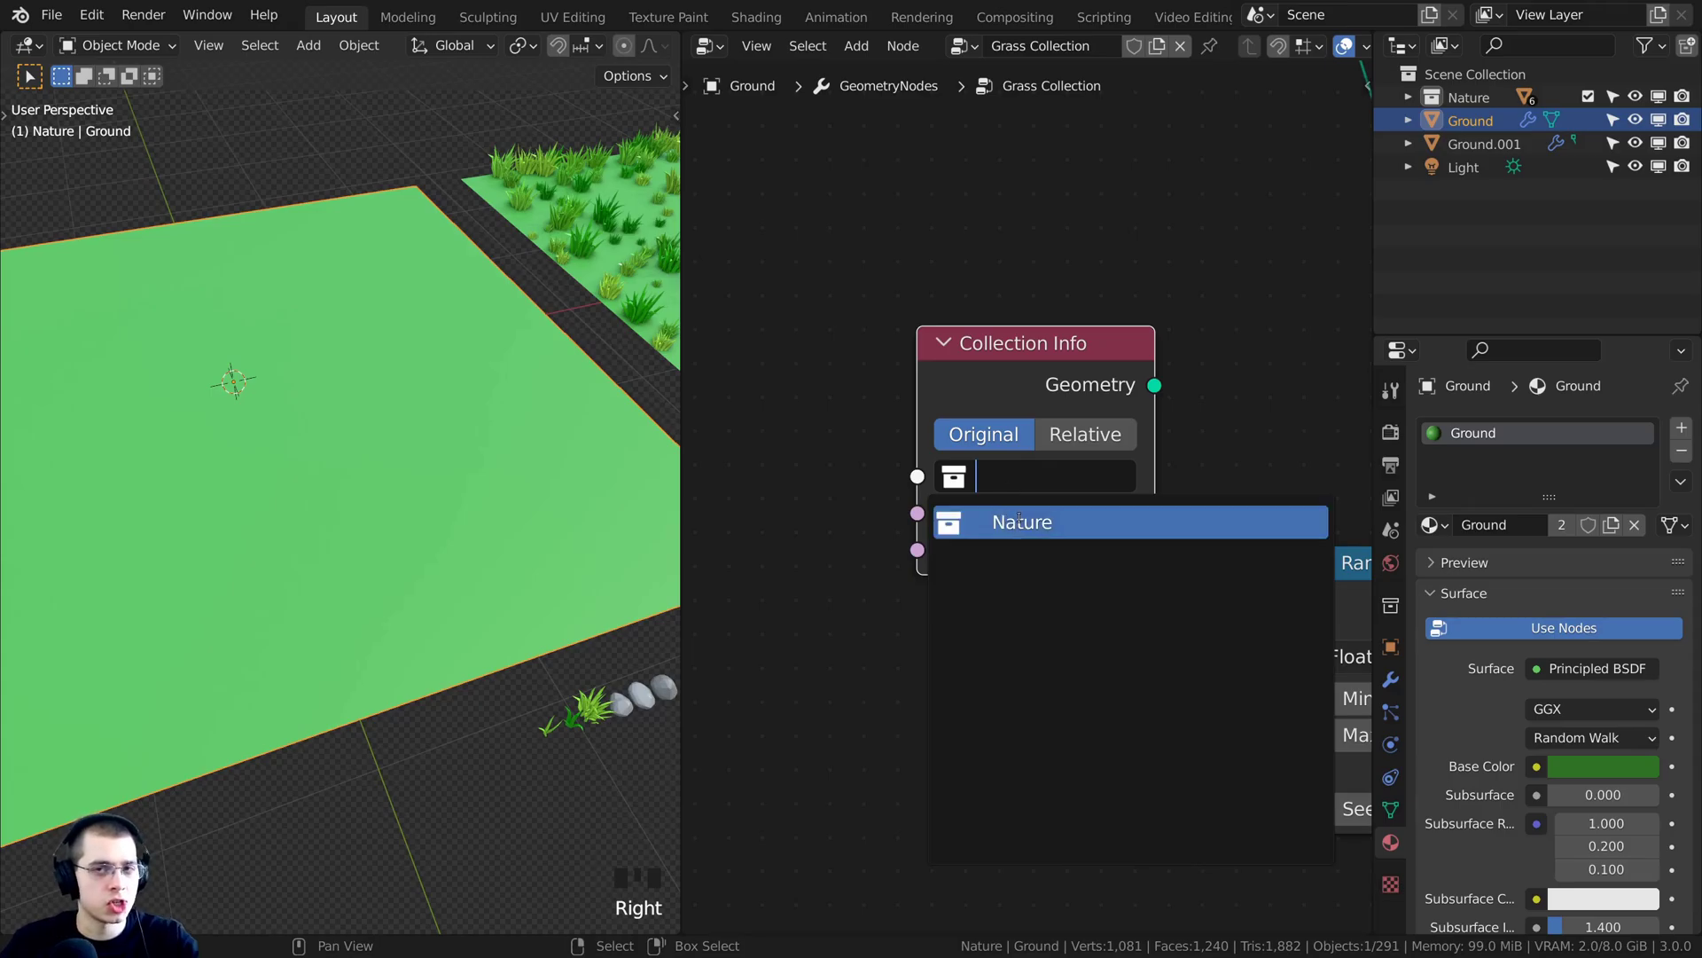
click(1000, 524)
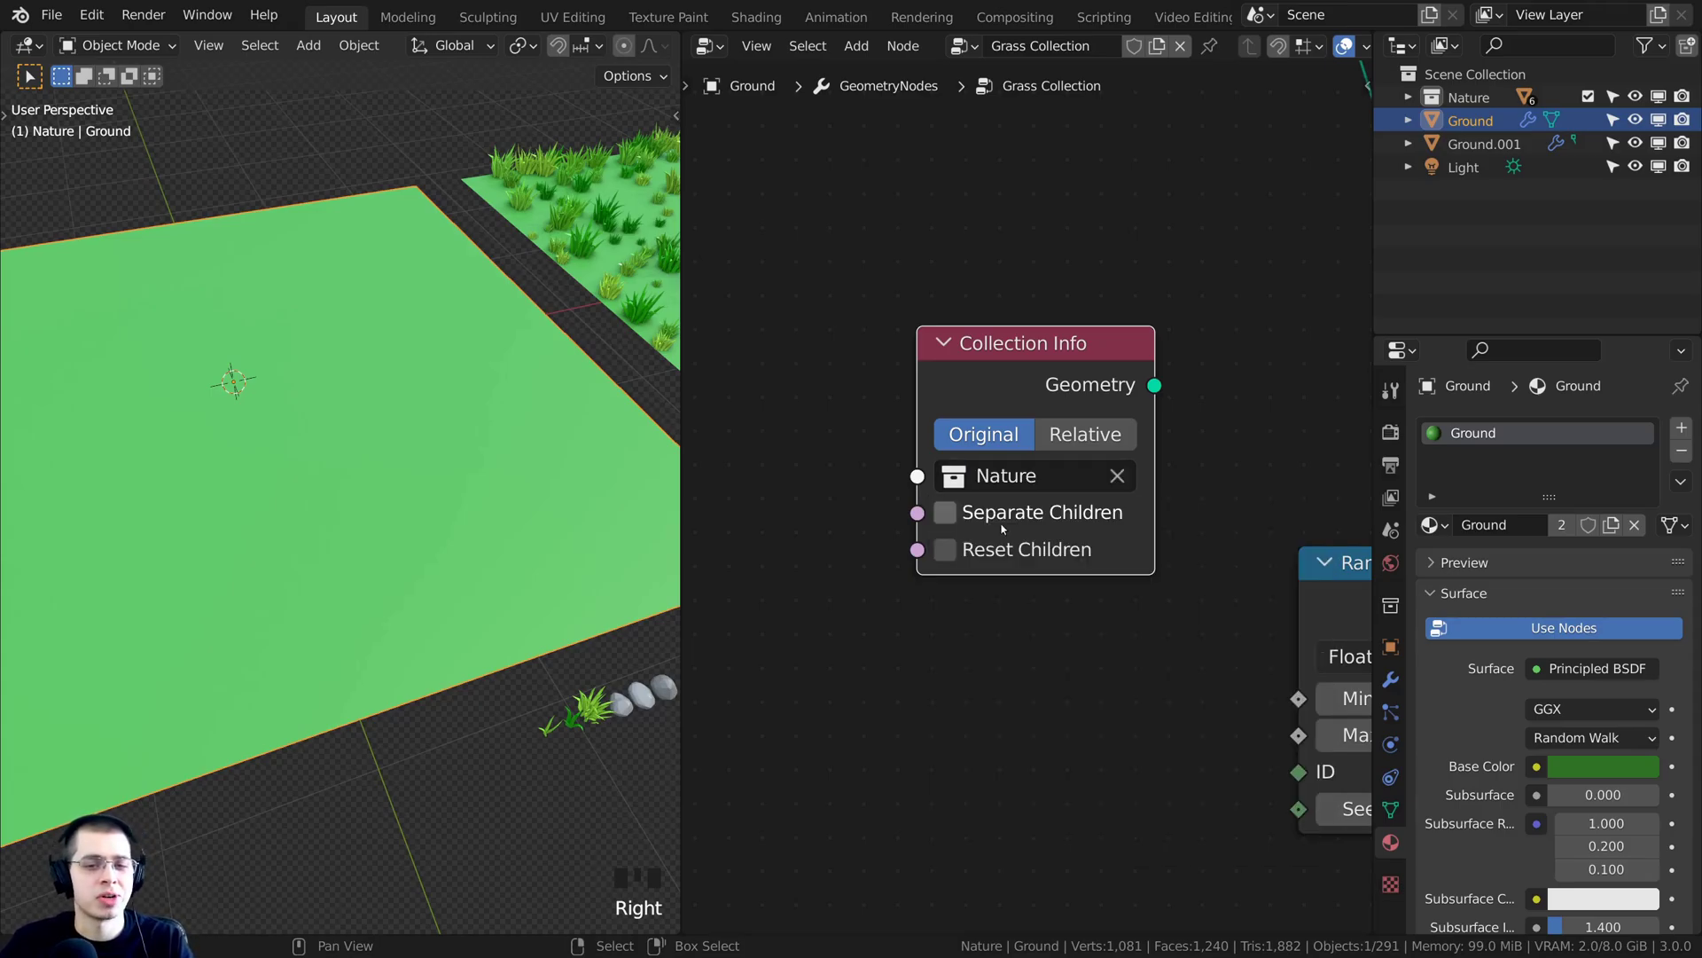
Connect the Collection Info node's Geometry output to the Instance input of Instance on Points
scroll(1000, 483, down, 5)
middle_drag(837, 423, 792, 423)
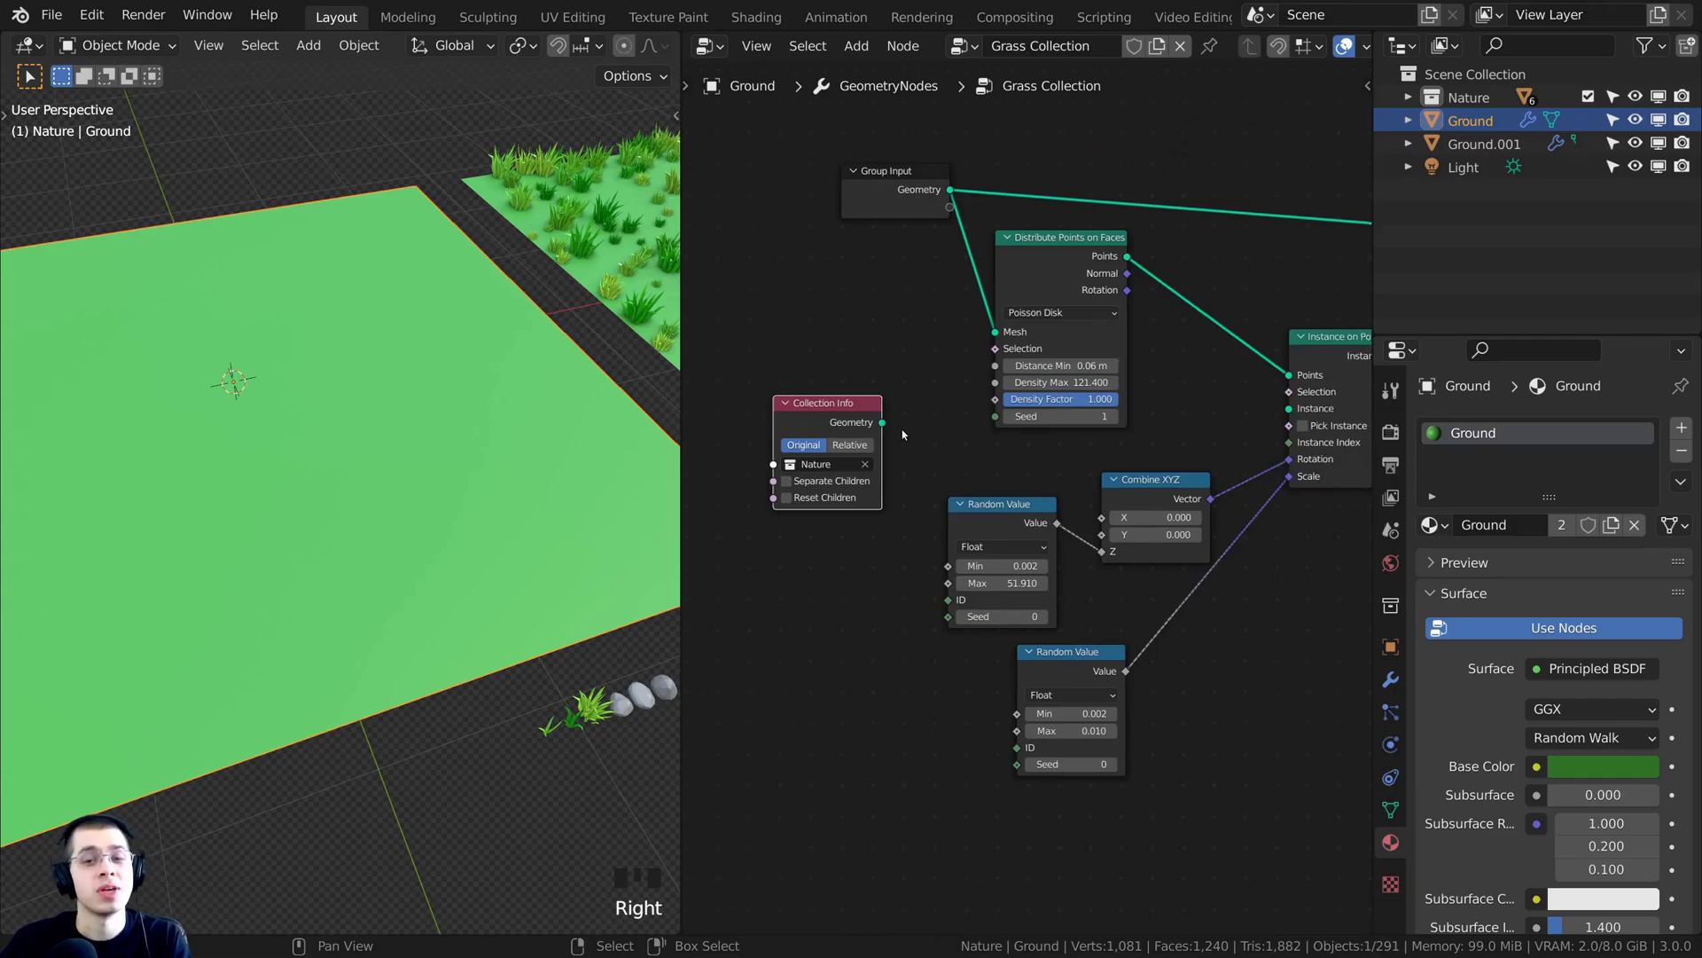
scroll(835, 422, up, 1)
right_drag(835, 422, 832, 441)
middle_drag(1018, 463, 956, 515)
scroll(859, 517, up, 3)
middle_drag(812, 483, 780, 471)
scroll(779, 469, down, 3)
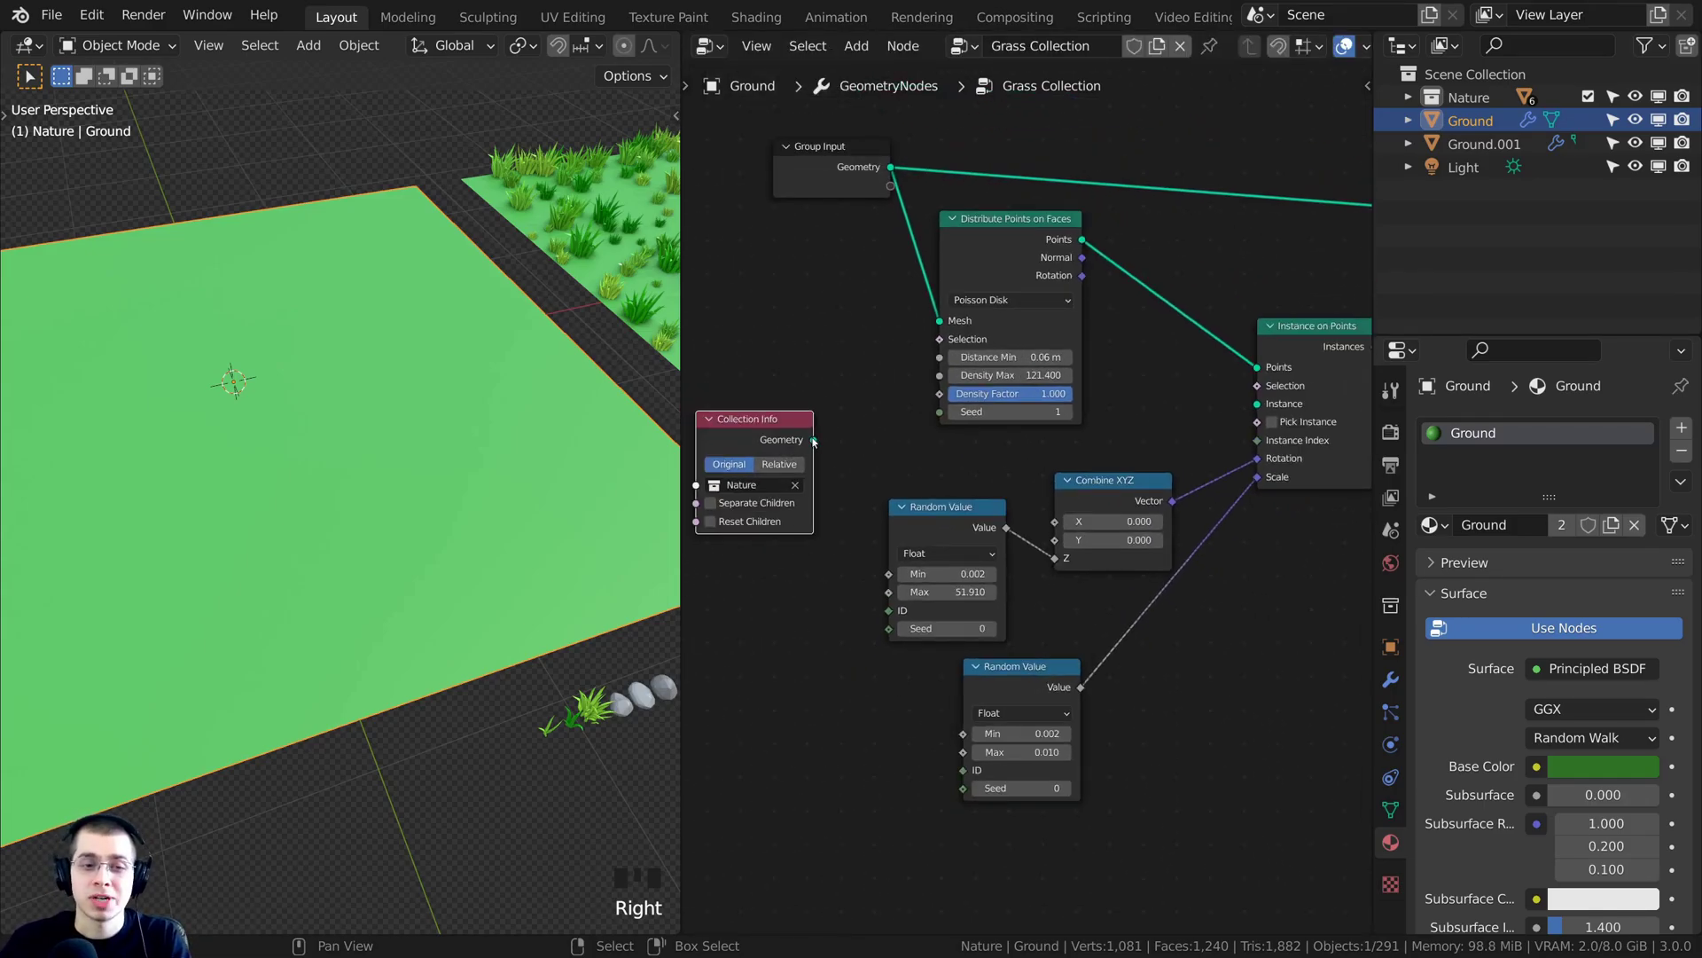
drag(814, 439, 1268, 412)
middle_drag(929, 486, 1059, 481)
drag(1125, 219, 1130, 211)
Shift the Random Value node that drives the instance scale slightly left and narrow the outliner to enlarge the node editor
middle_drag(337, 532, 545, 406)
scroll(411, 576, up, 3)
scroll(535, 557, down, 4)
middle_drag(1023, 604, 858, 501)
scroll(857, 501, up, 3)
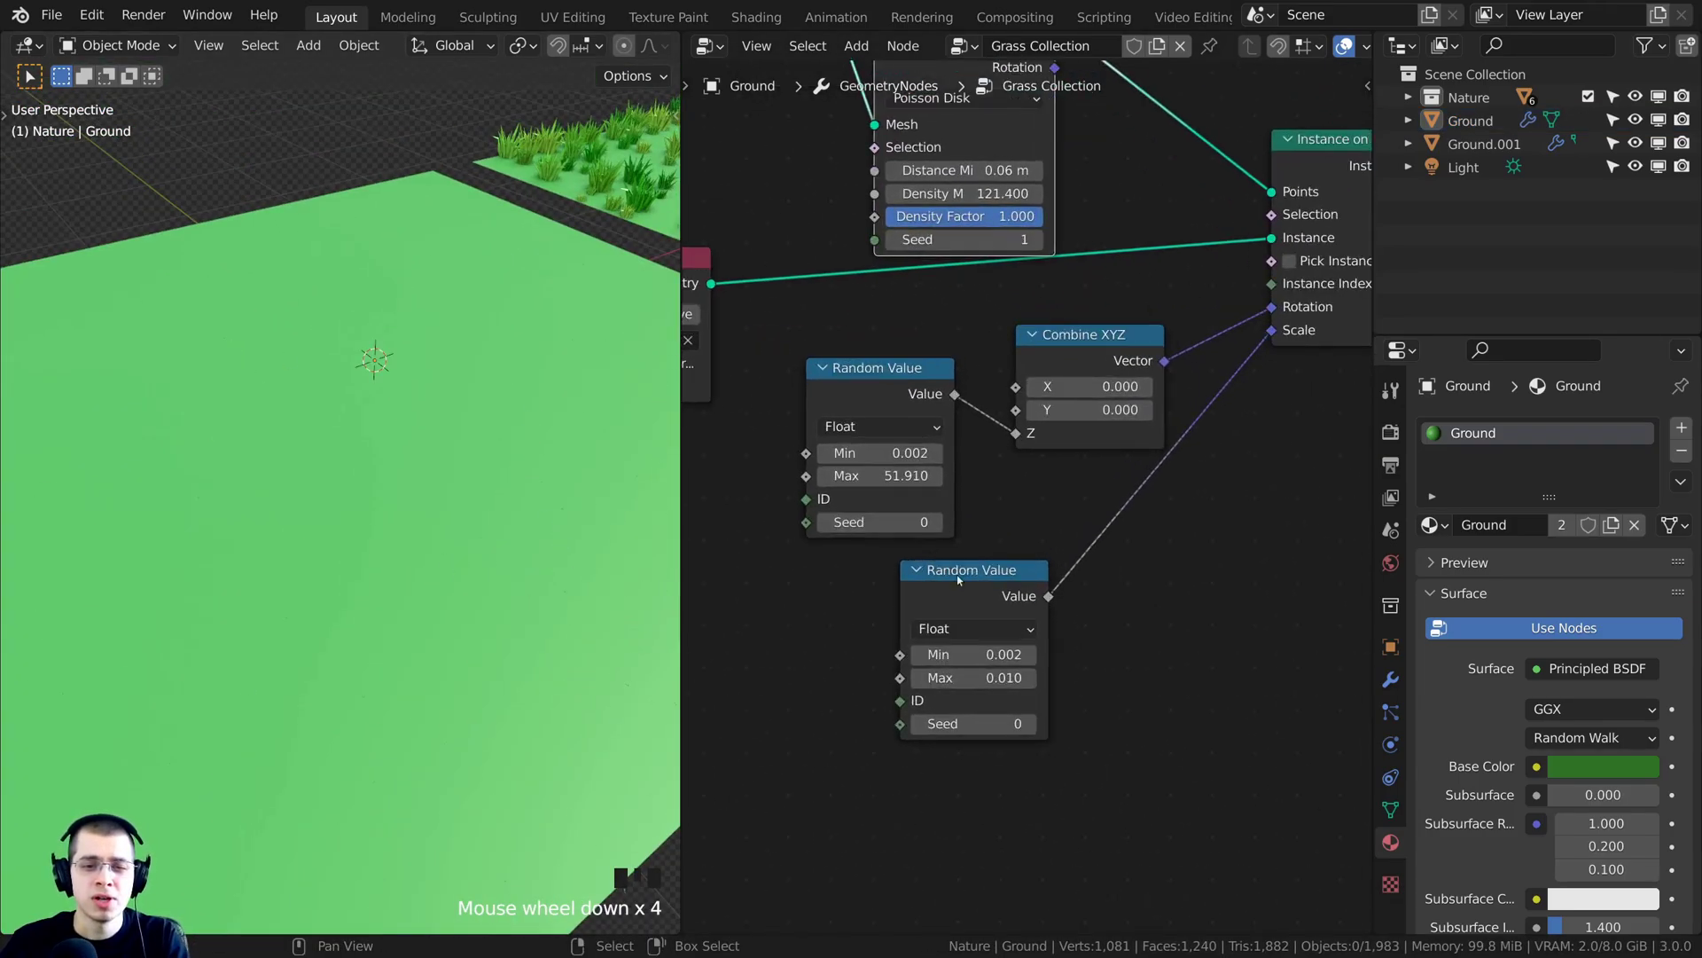
scroll(913, 761, up, 2)
middle_drag(913, 760, 960, 679)
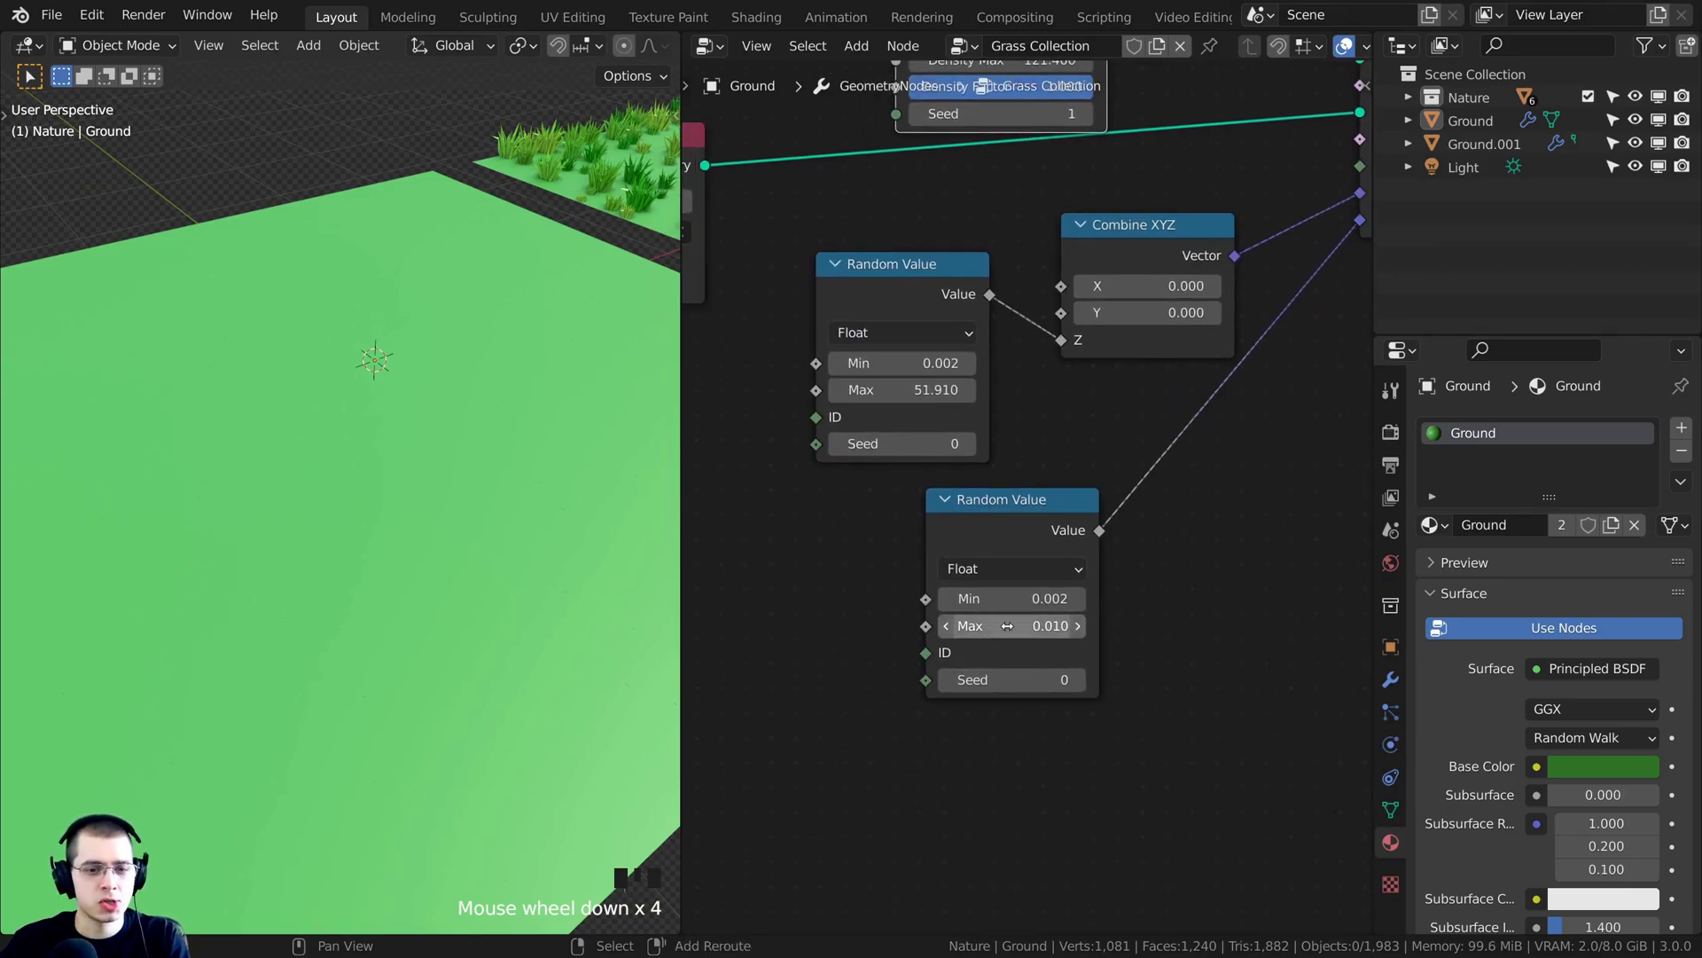
drag(991, 524, 945, 521)
scroll(946, 522, down, 4)
middle_drag(956, 545, 933, 640)
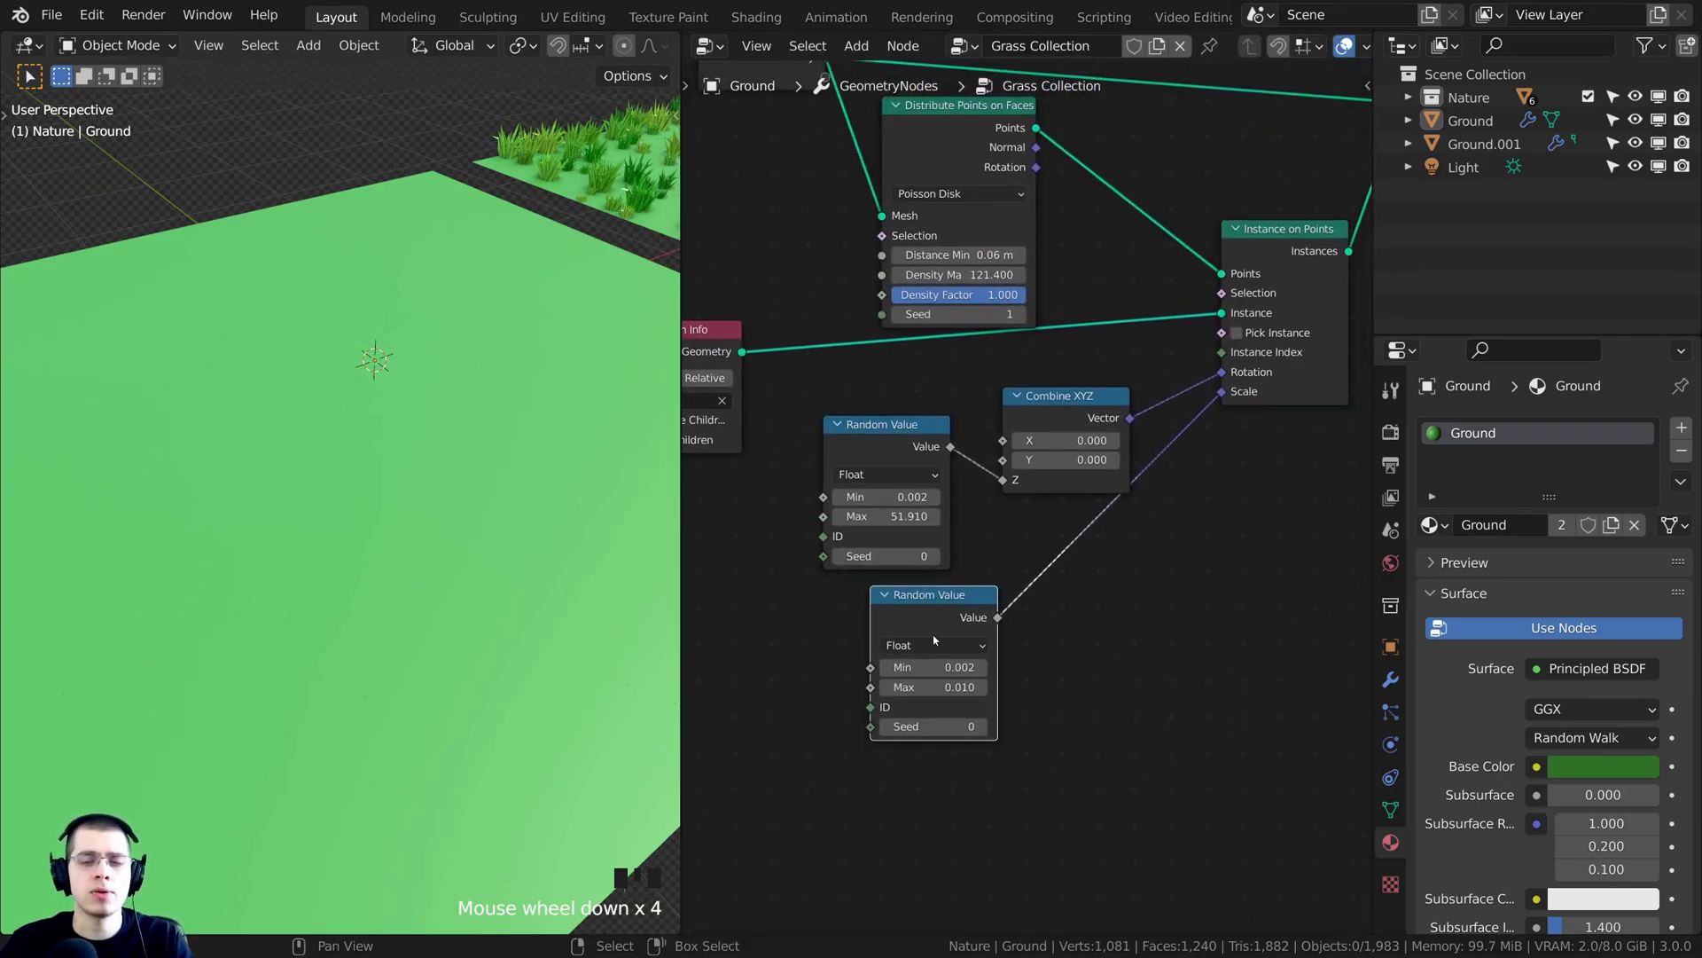
drag(1374, 471, 1562, 476)
Set the Max of the Random Value node driving the instance scale to 0.550
middle_drag(1188, 642, 1167, 580)
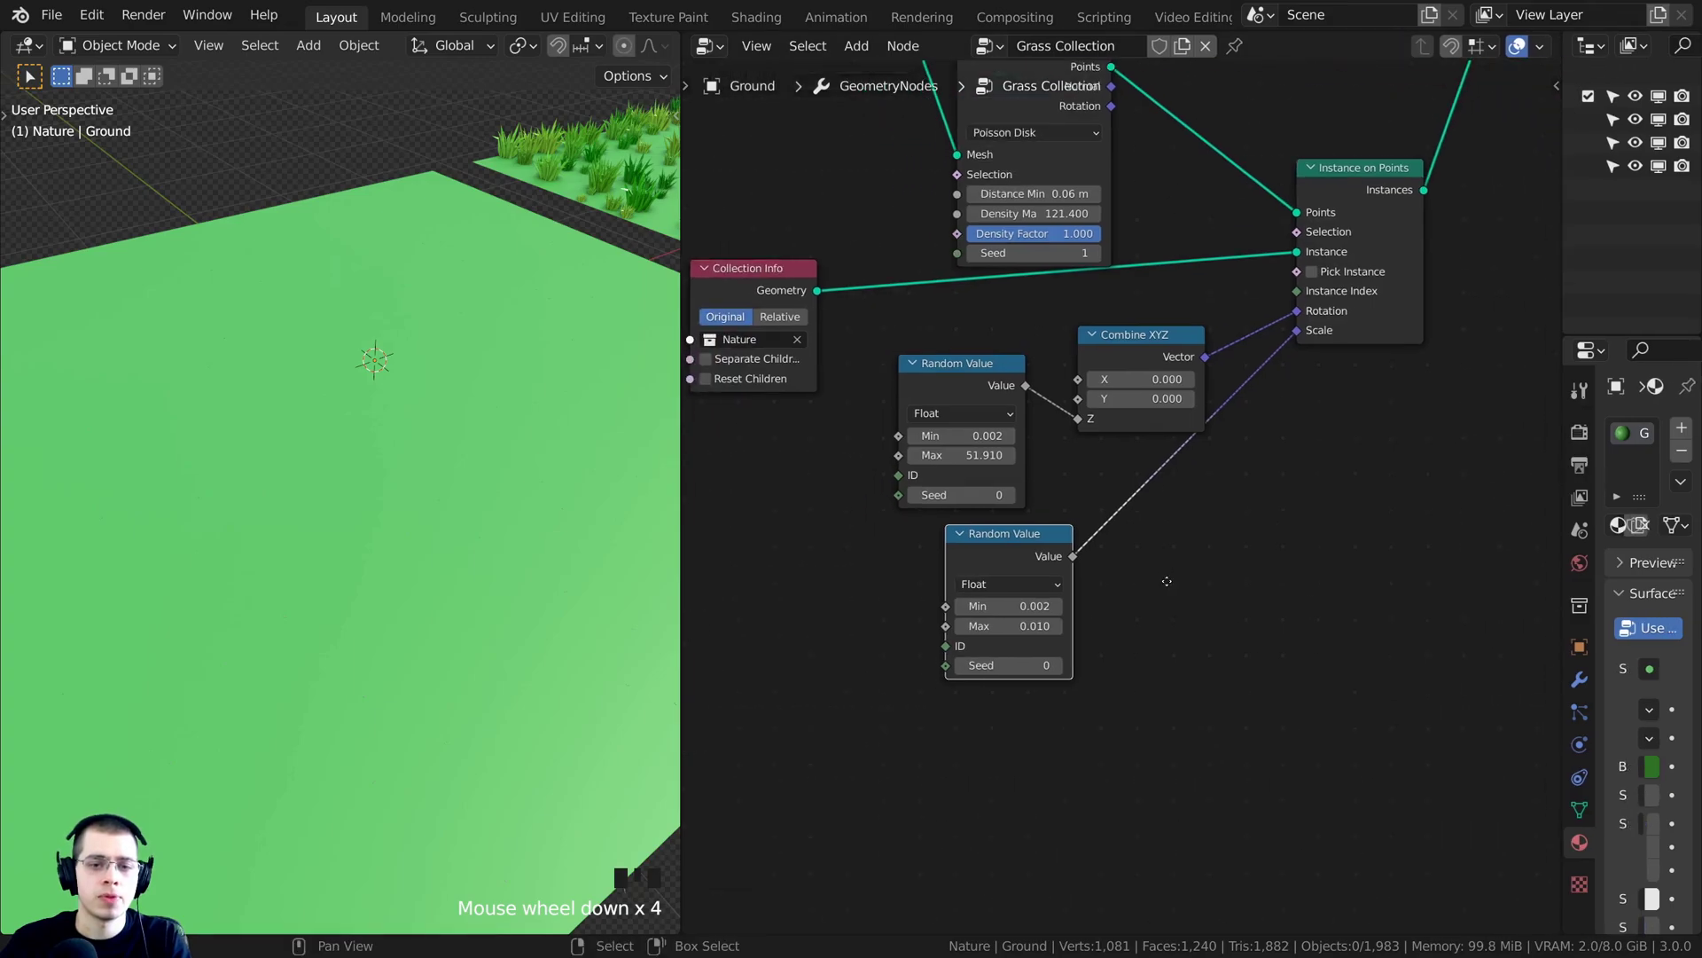
scroll(1167, 581, up, 2)
drag(951, 628, 998, 628)
scroll(426, 567, down, 4)
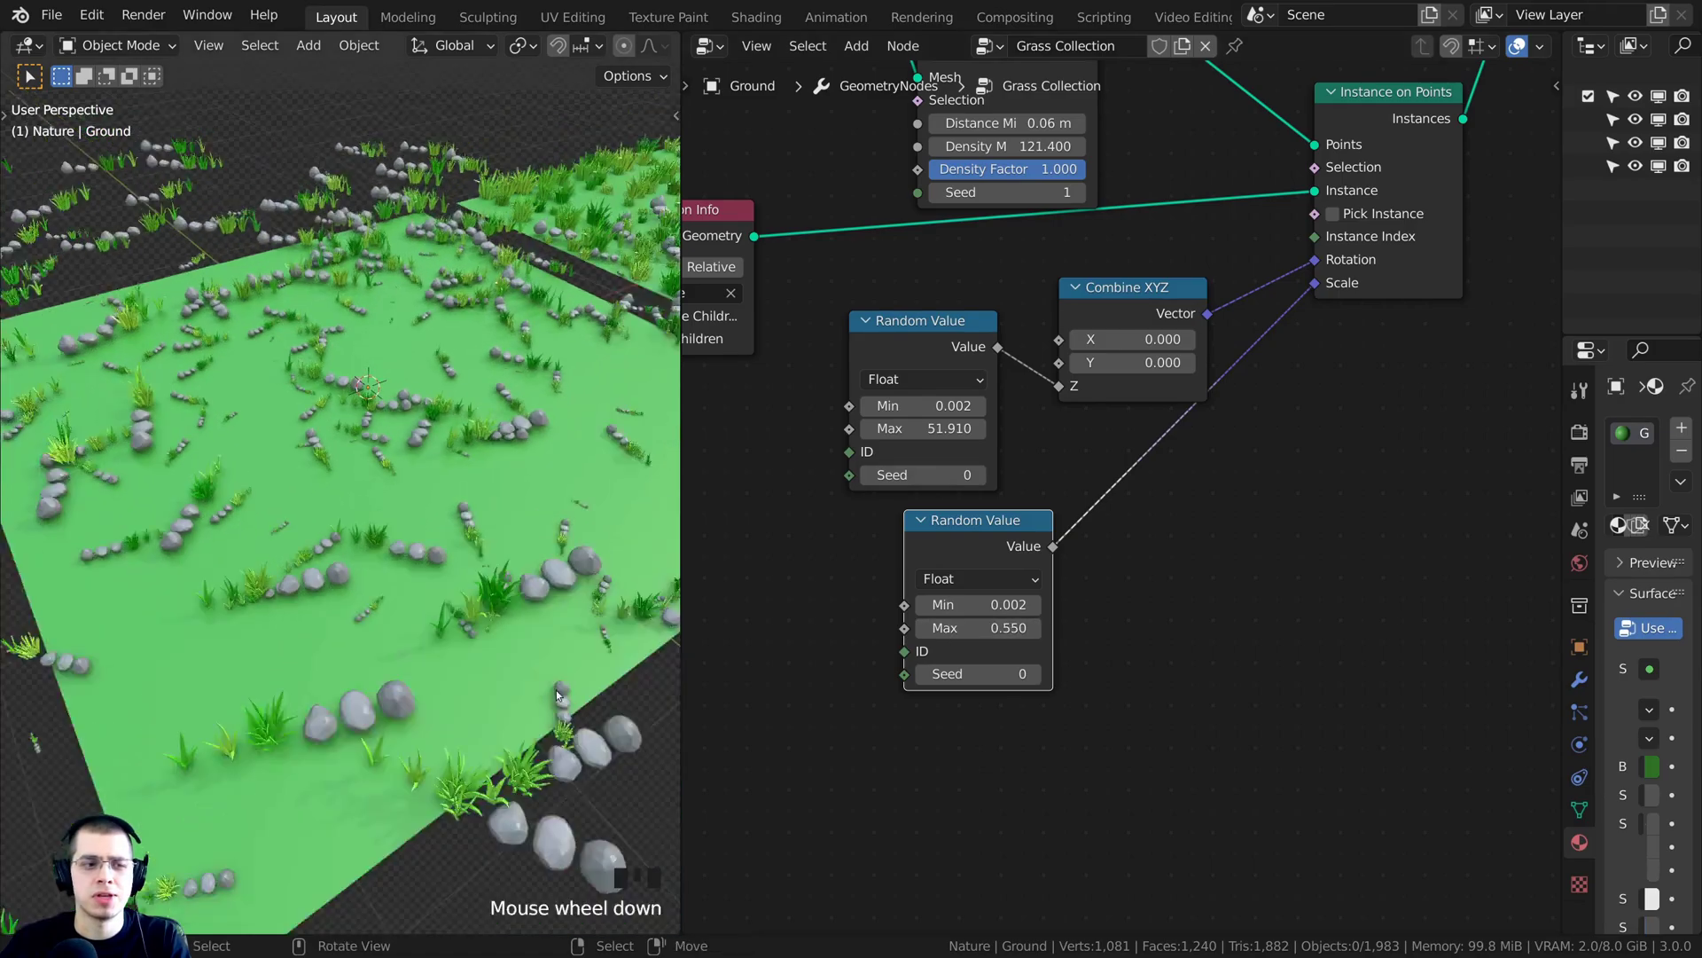
shift+middle_drag(426, 585, 346, 598)
scroll(399, 709, up, 2)
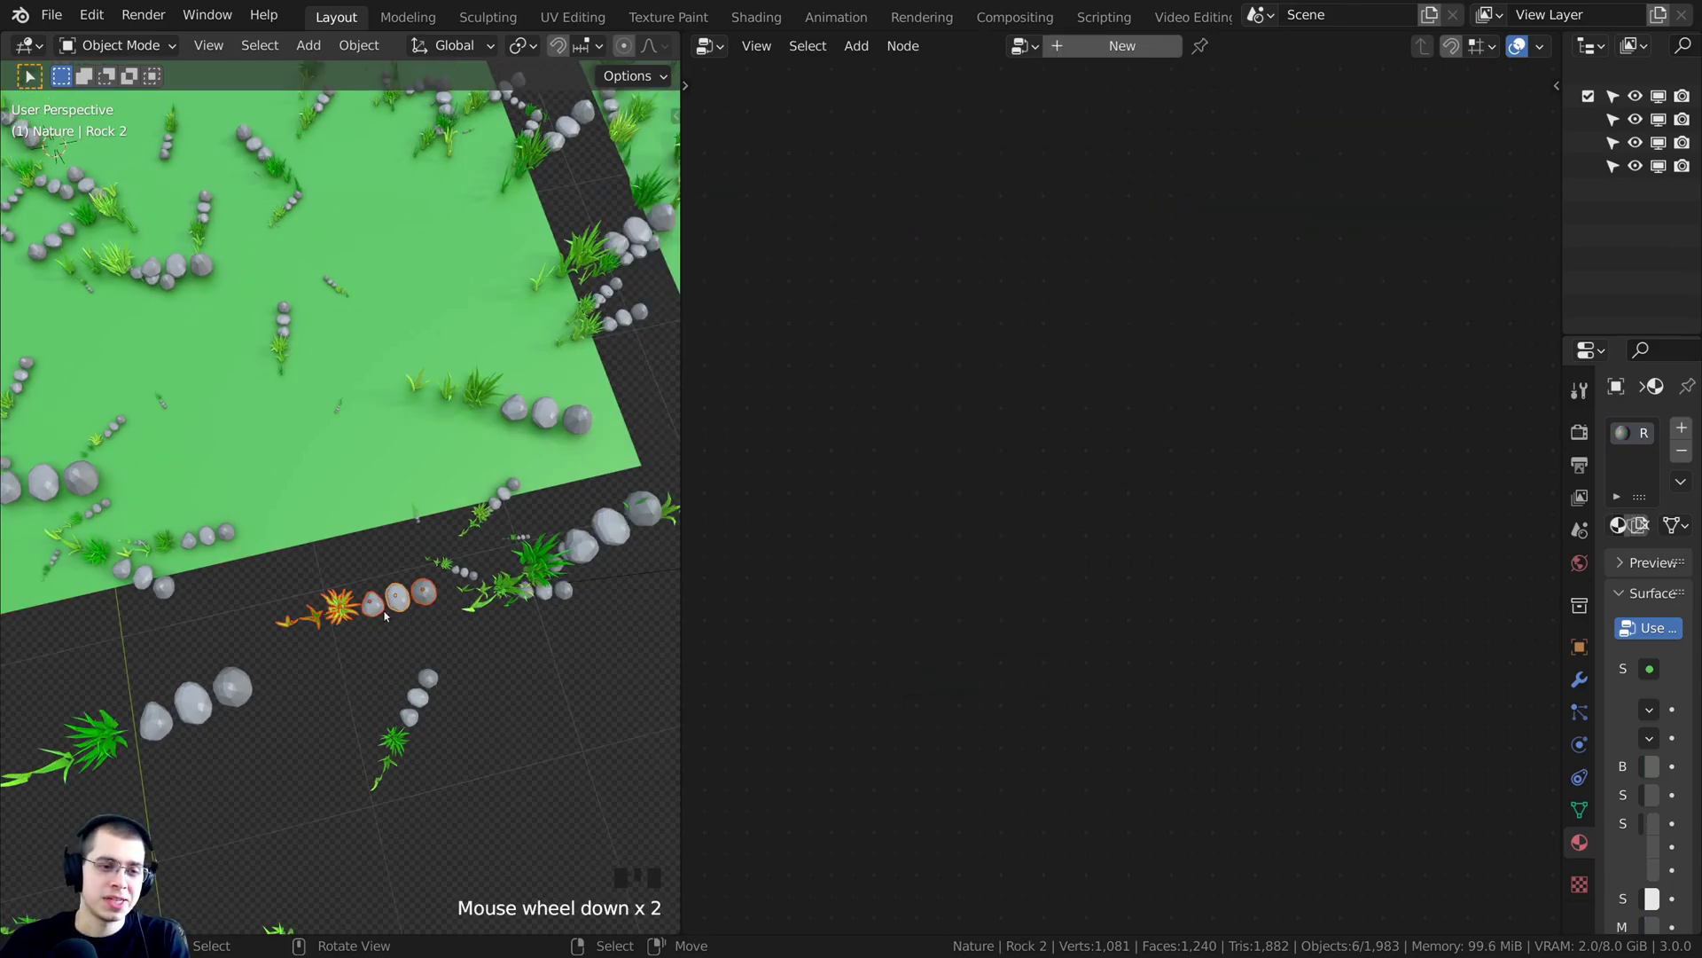
right_click(398, 600)
key(g)
key(y)
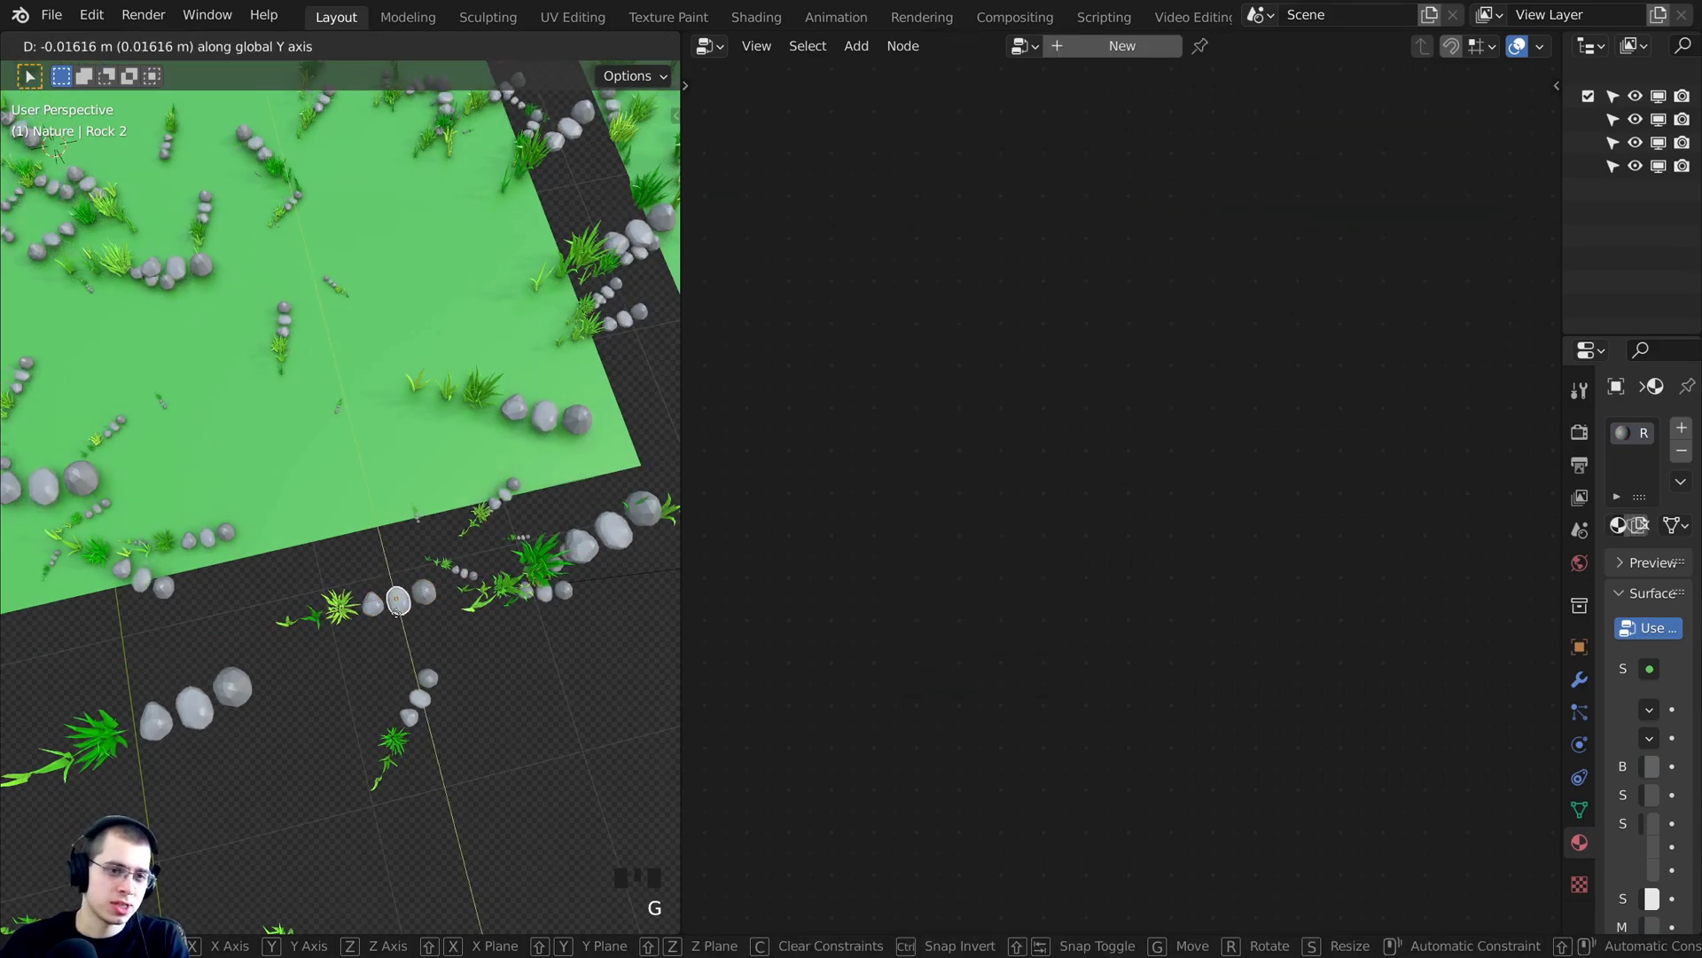
click(401, 604)
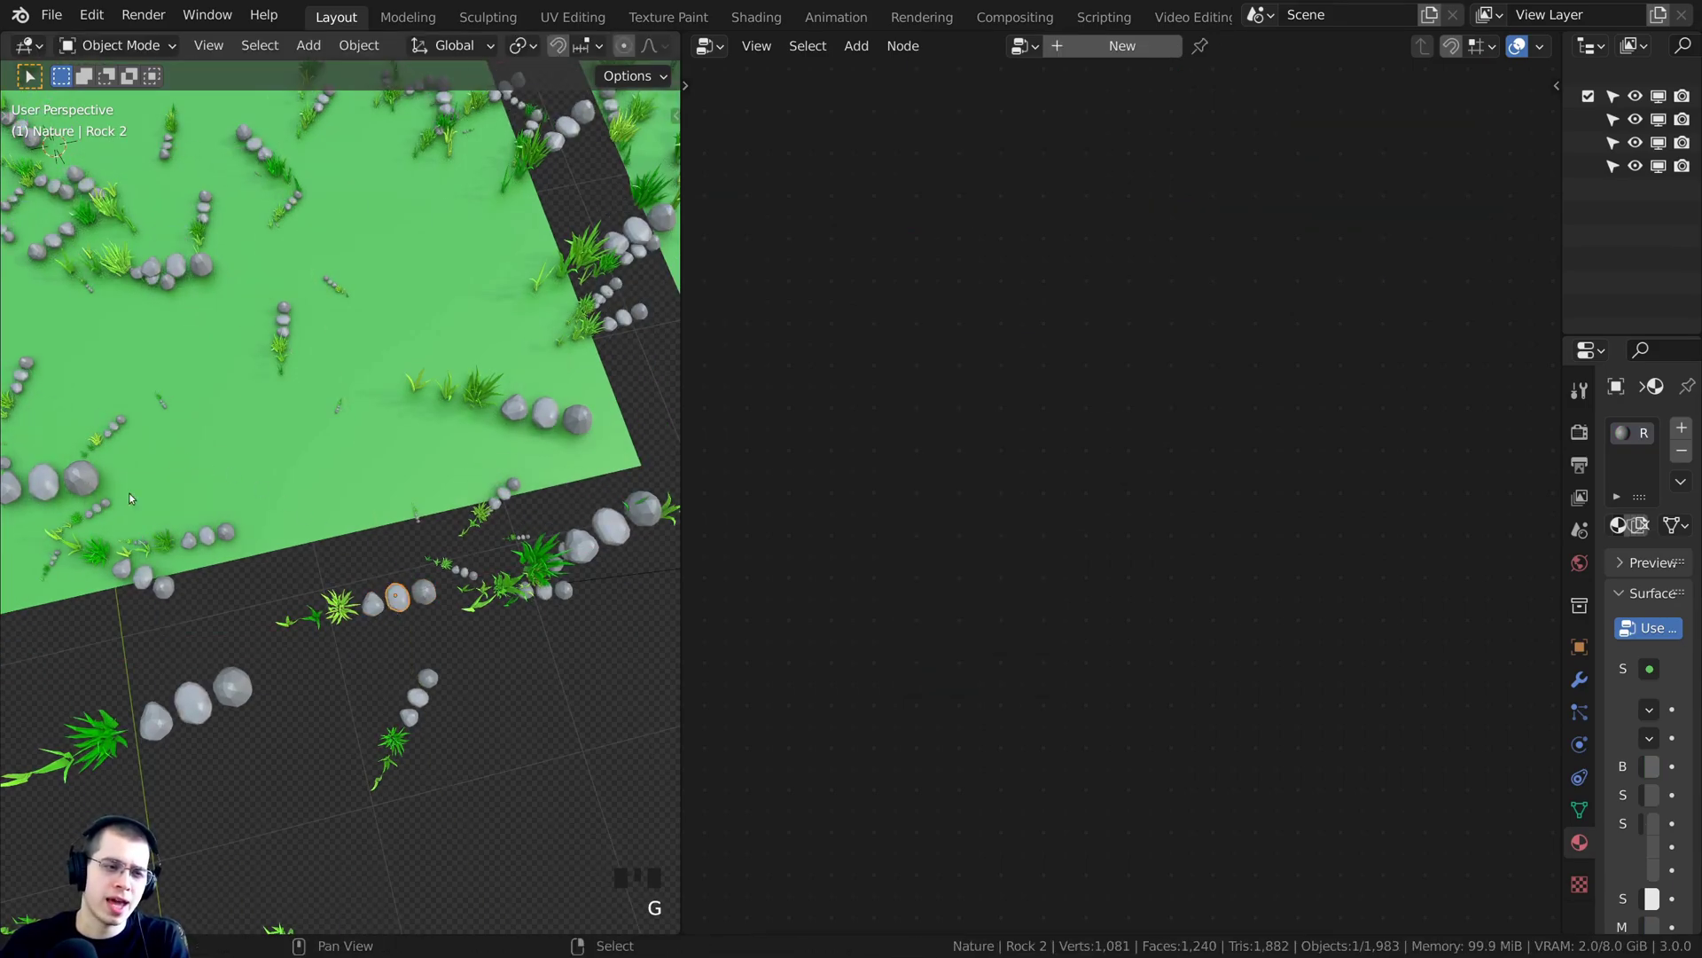
shift+middle_drag(99, 479, 191, 479)
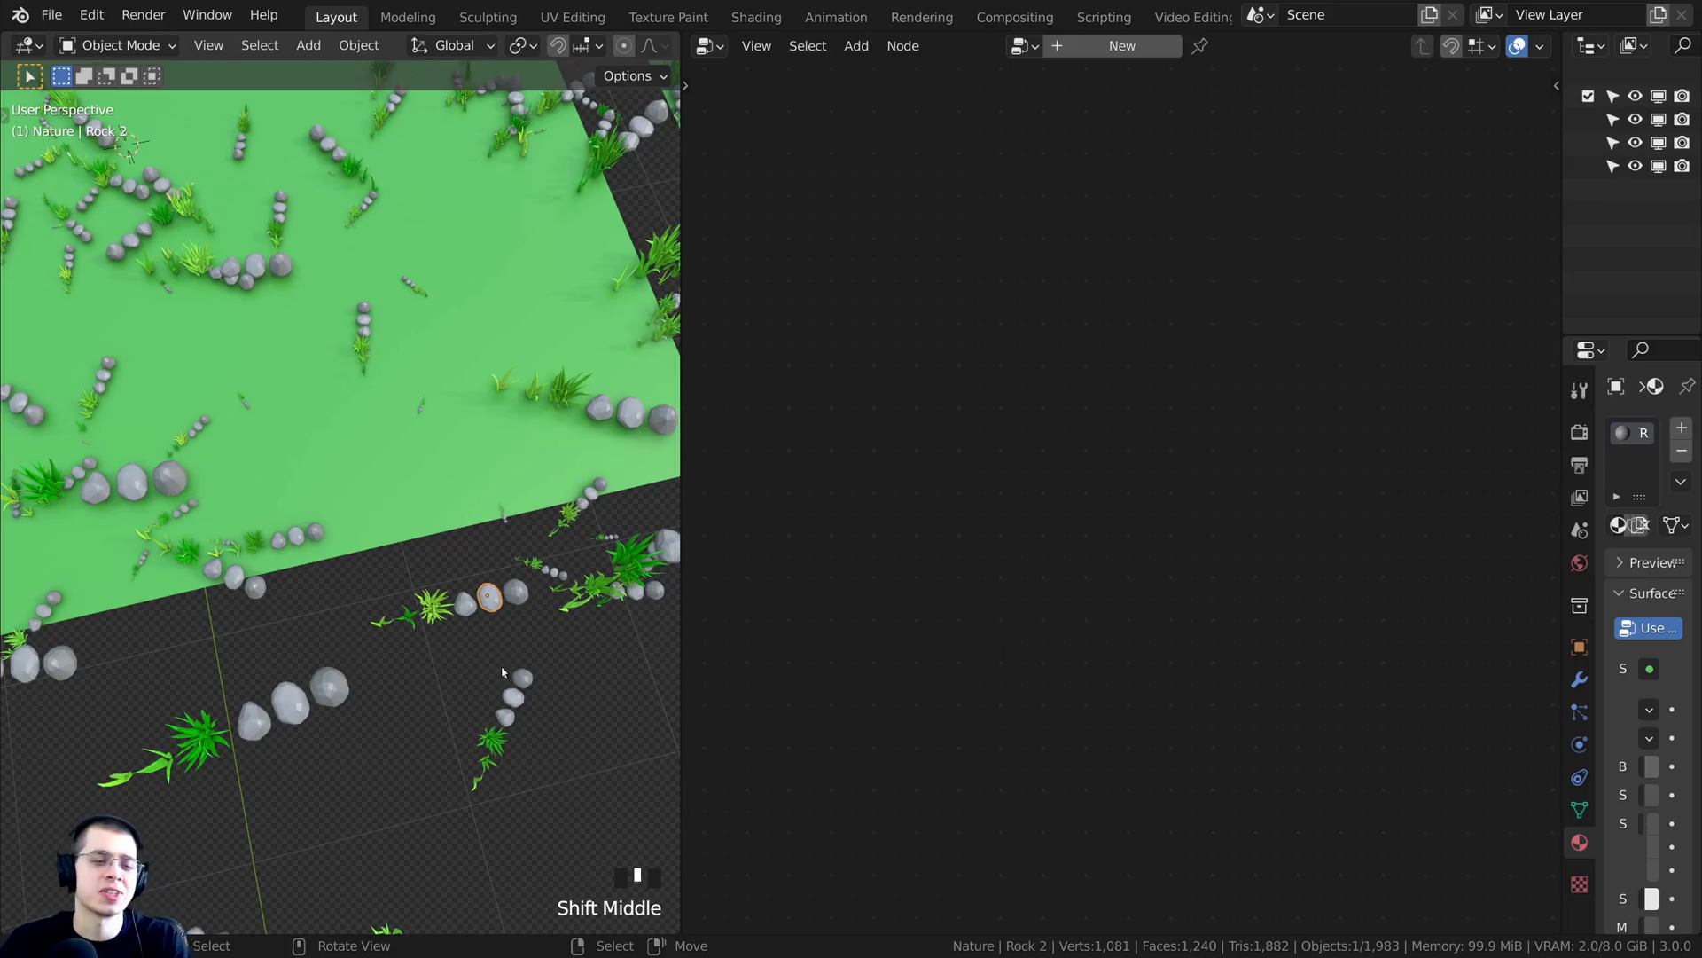
middle_drag(502, 673, 426, 674)
scroll(320, 677, up, 2)
key(a)
key(r)
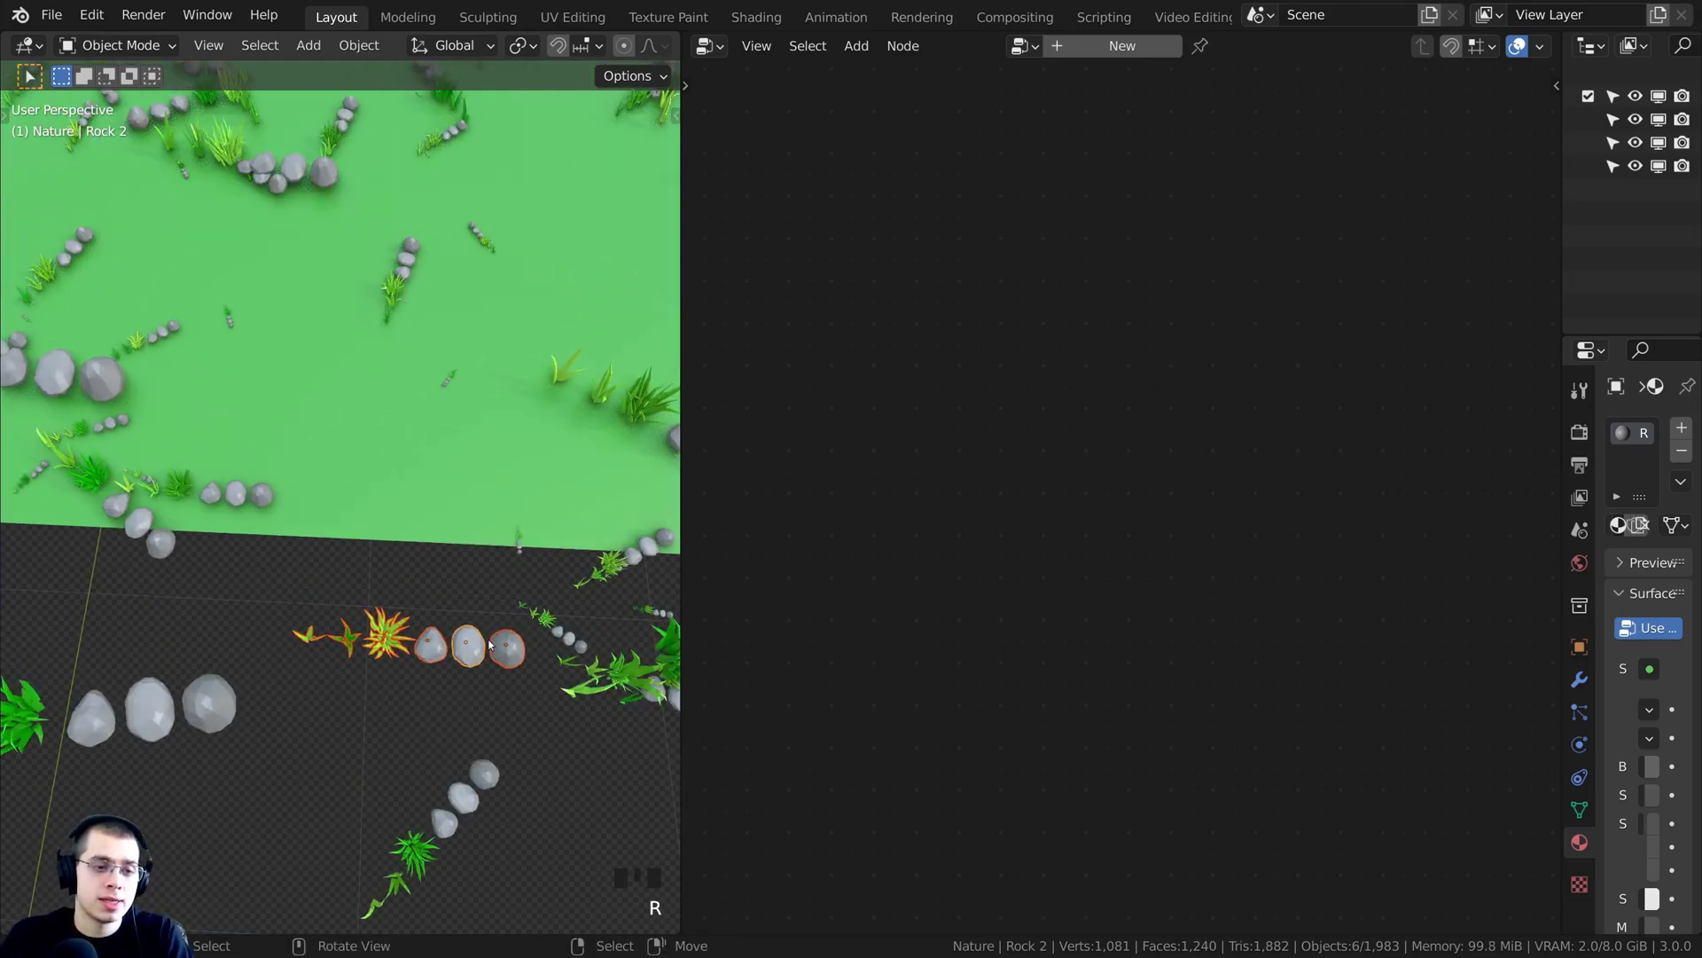
key(g)
right_click(463, 616)
Reselect the original ground plane to bring its Grass Collection node tree back up for editing
middle_drag(441, 625, 453, 611)
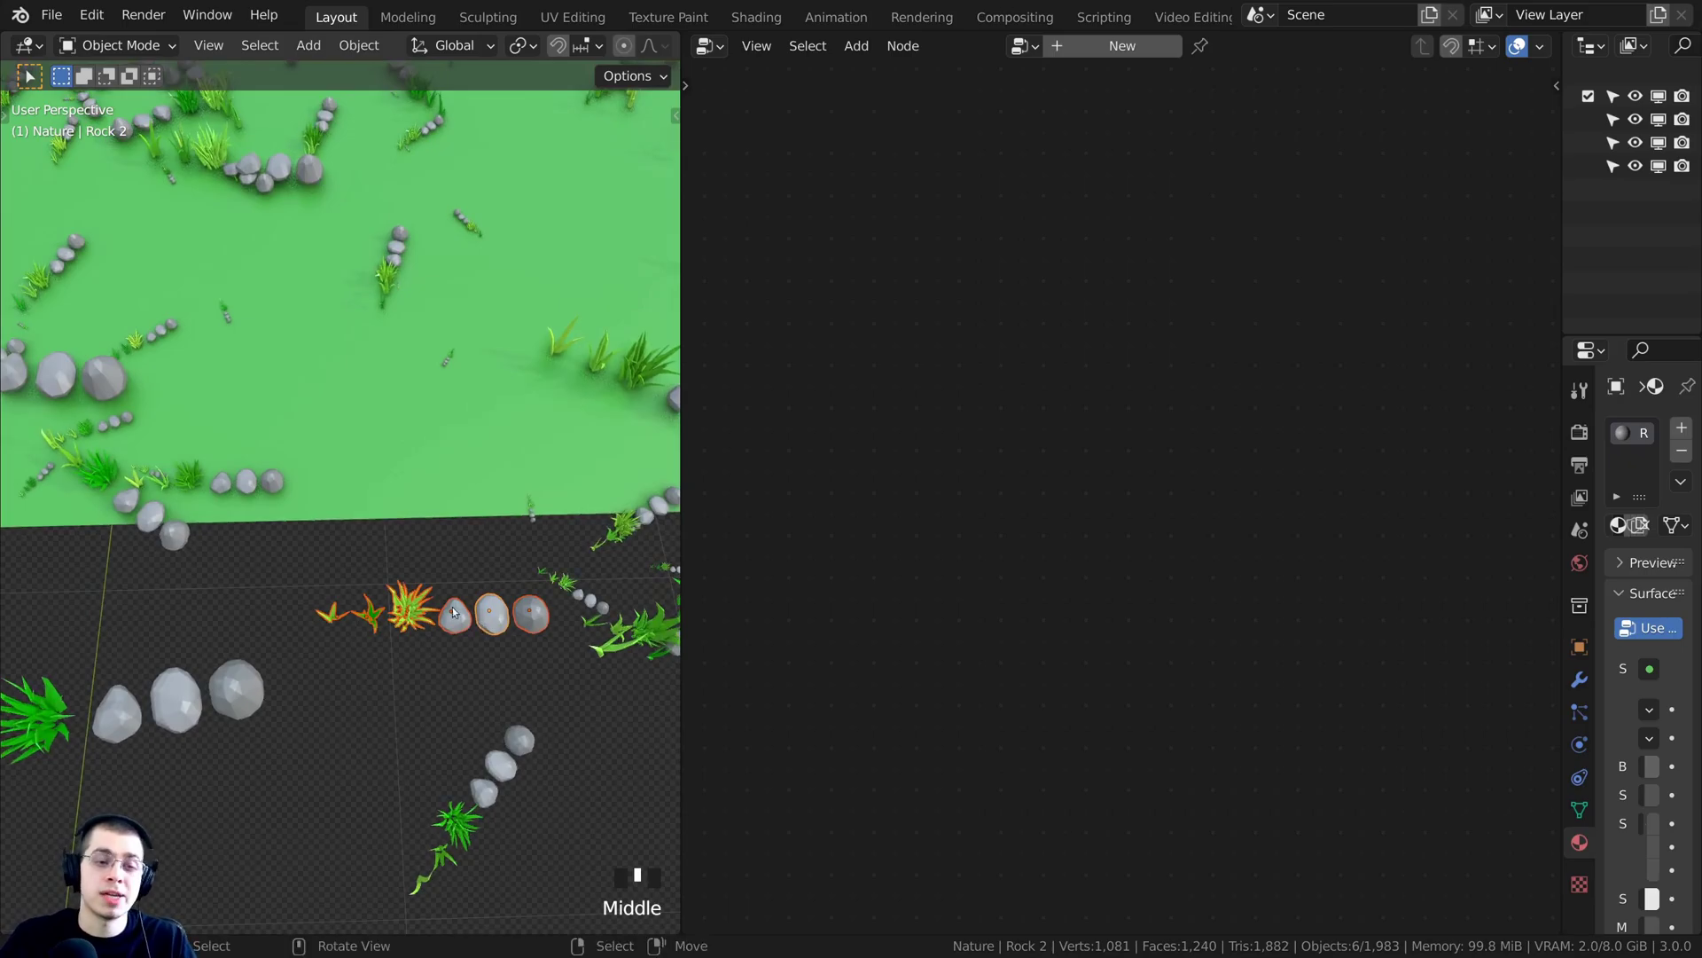
right_click(386, 487)
scroll(1104, 486, up, 2)
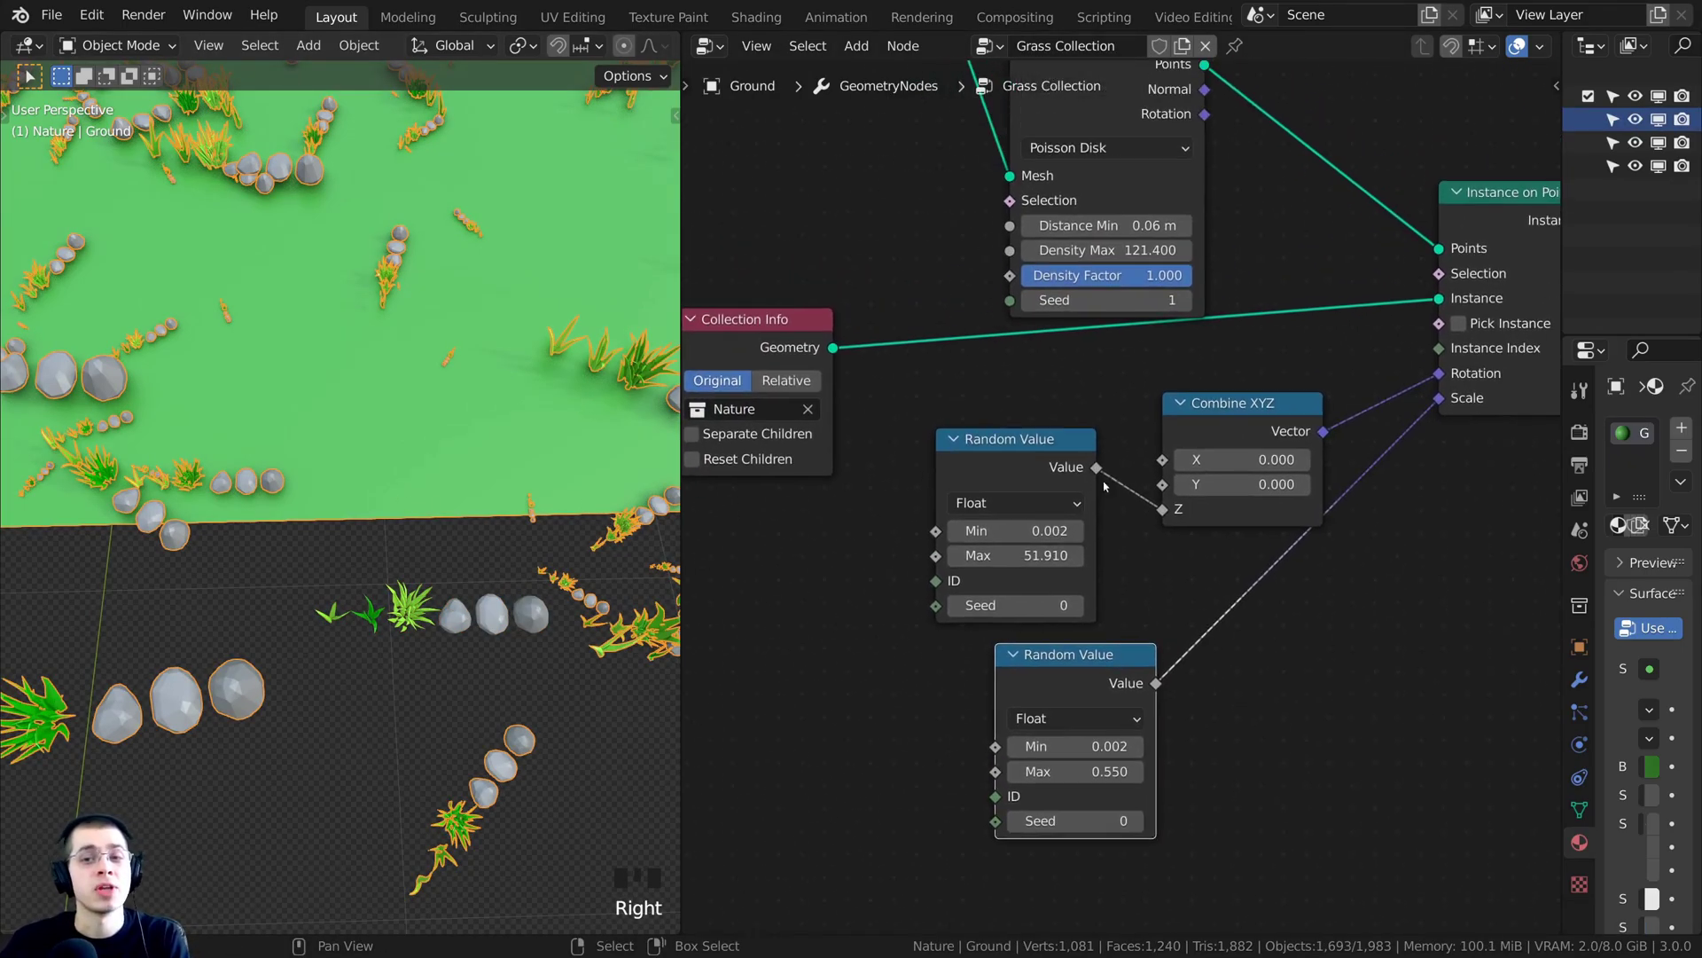
Enable Separate Children on the Collection Info node and shift the node slightly right
middle_drag(938, 485, 1195, 568)
scroll(1125, 558, up, 6)
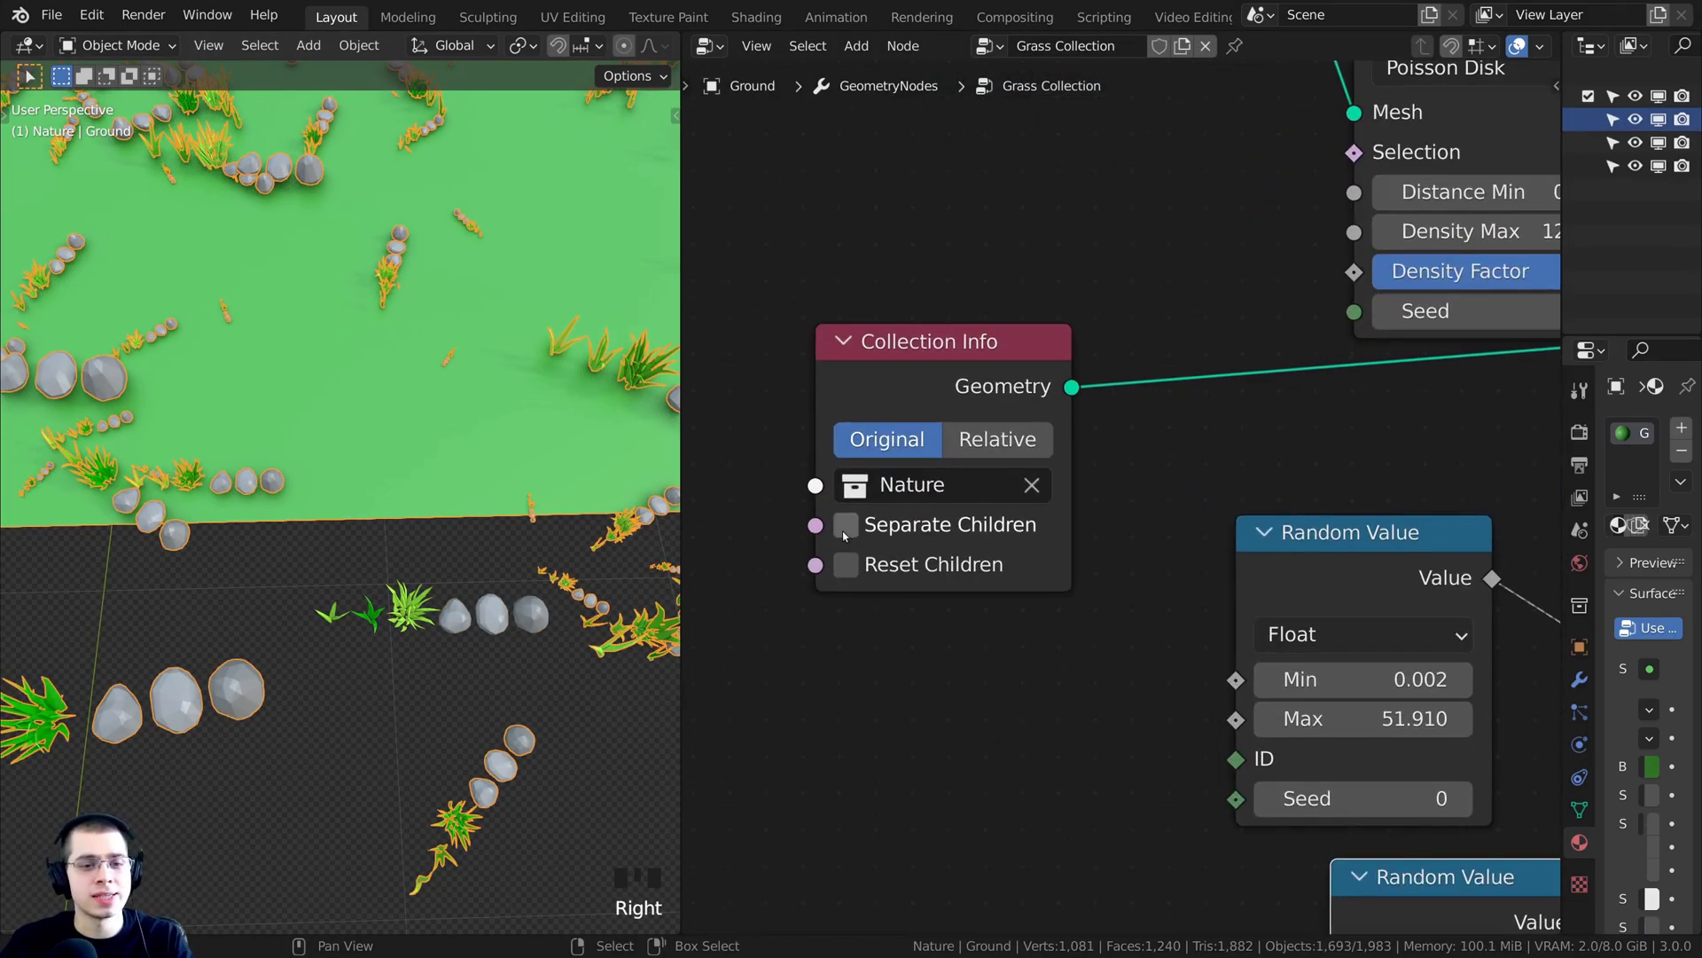
click(844, 532)
drag(896, 399, 938, 388)
shift+middle_drag(496, 621, 372, 615)
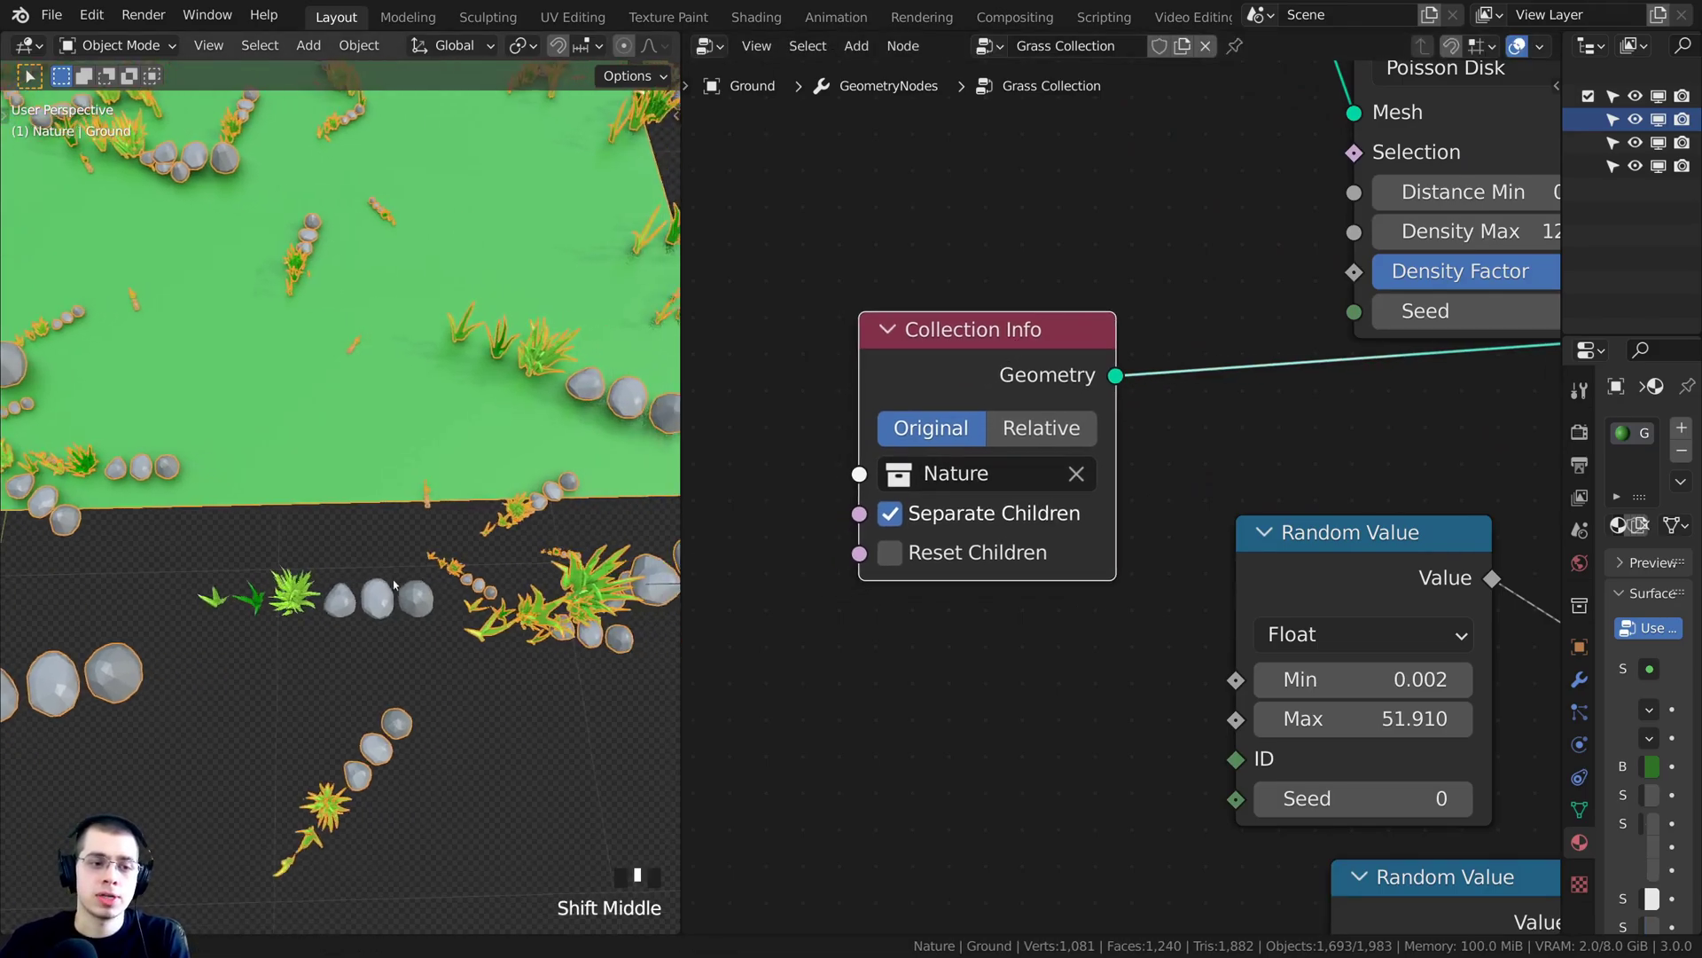
Select individual models in the source row beside the ground plane to show them separately, and reselect the ground plane
scroll(372, 621, up, 2)
right_click(363, 660)
right_click(350, 657)
right_click(248, 663)
scroll(248, 663, down, 2)
right_click(549, 399)
Enable Pick Instance on the Instance on Points node
middle_drag(1329, 425, 1191, 467)
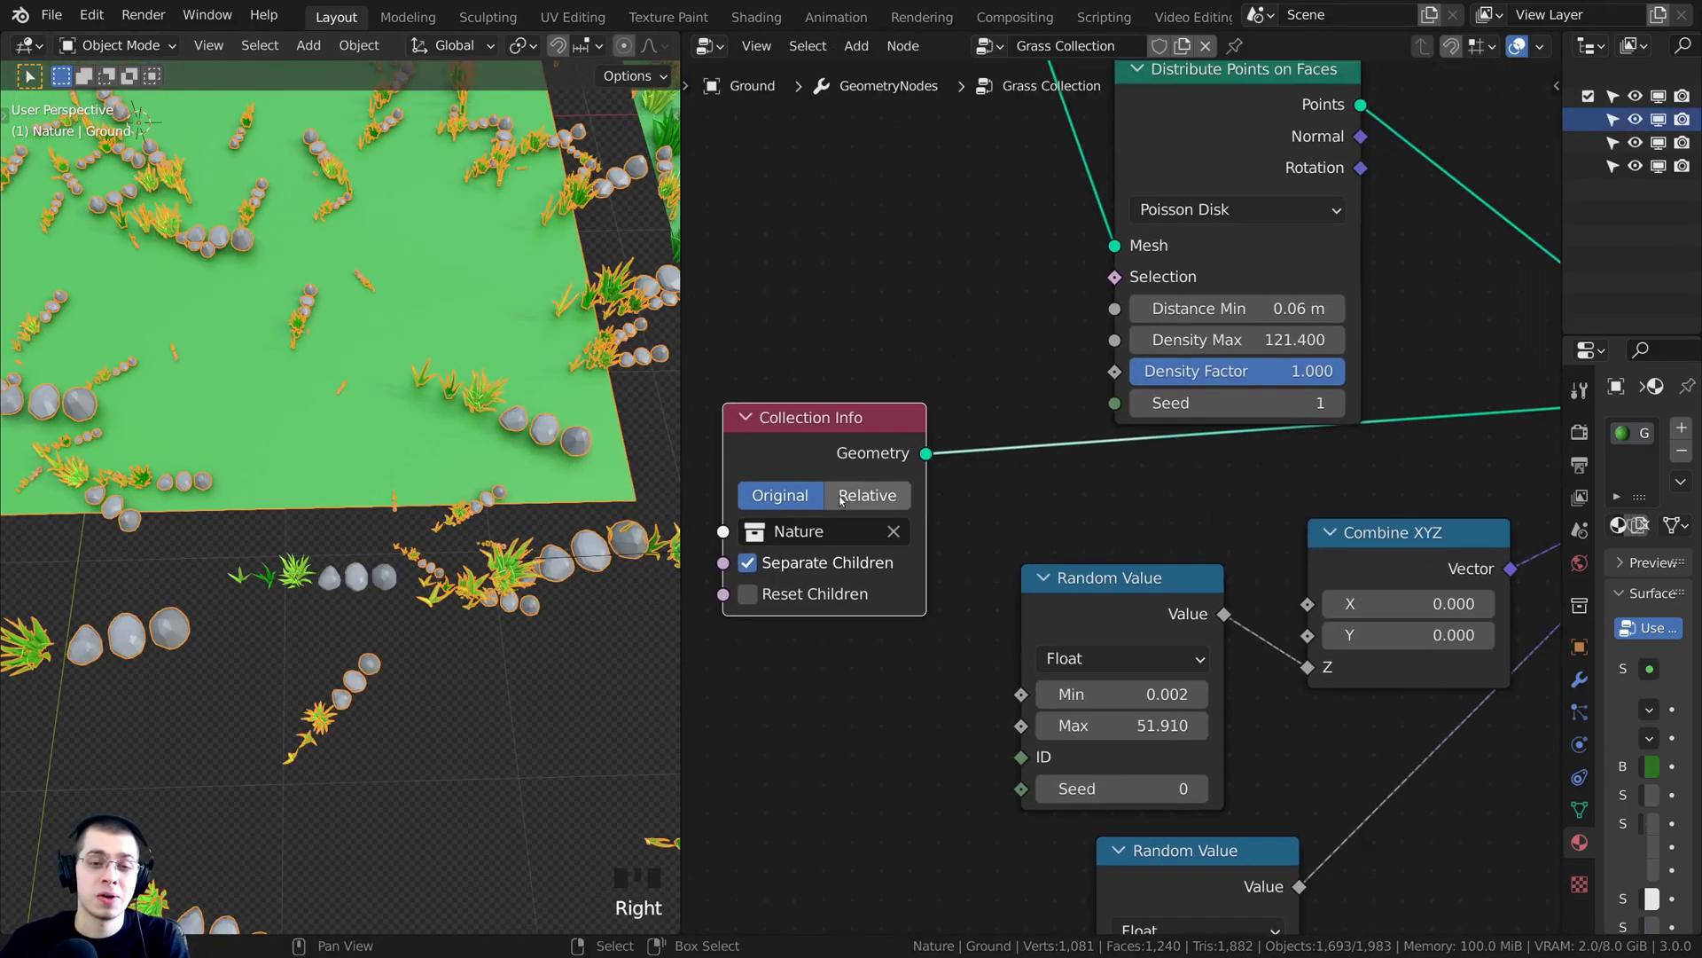
scroll(1312, 416, down, 1)
middle_drag(1403, 401, 909, 472)
scroll(1144, 543, up, 2)
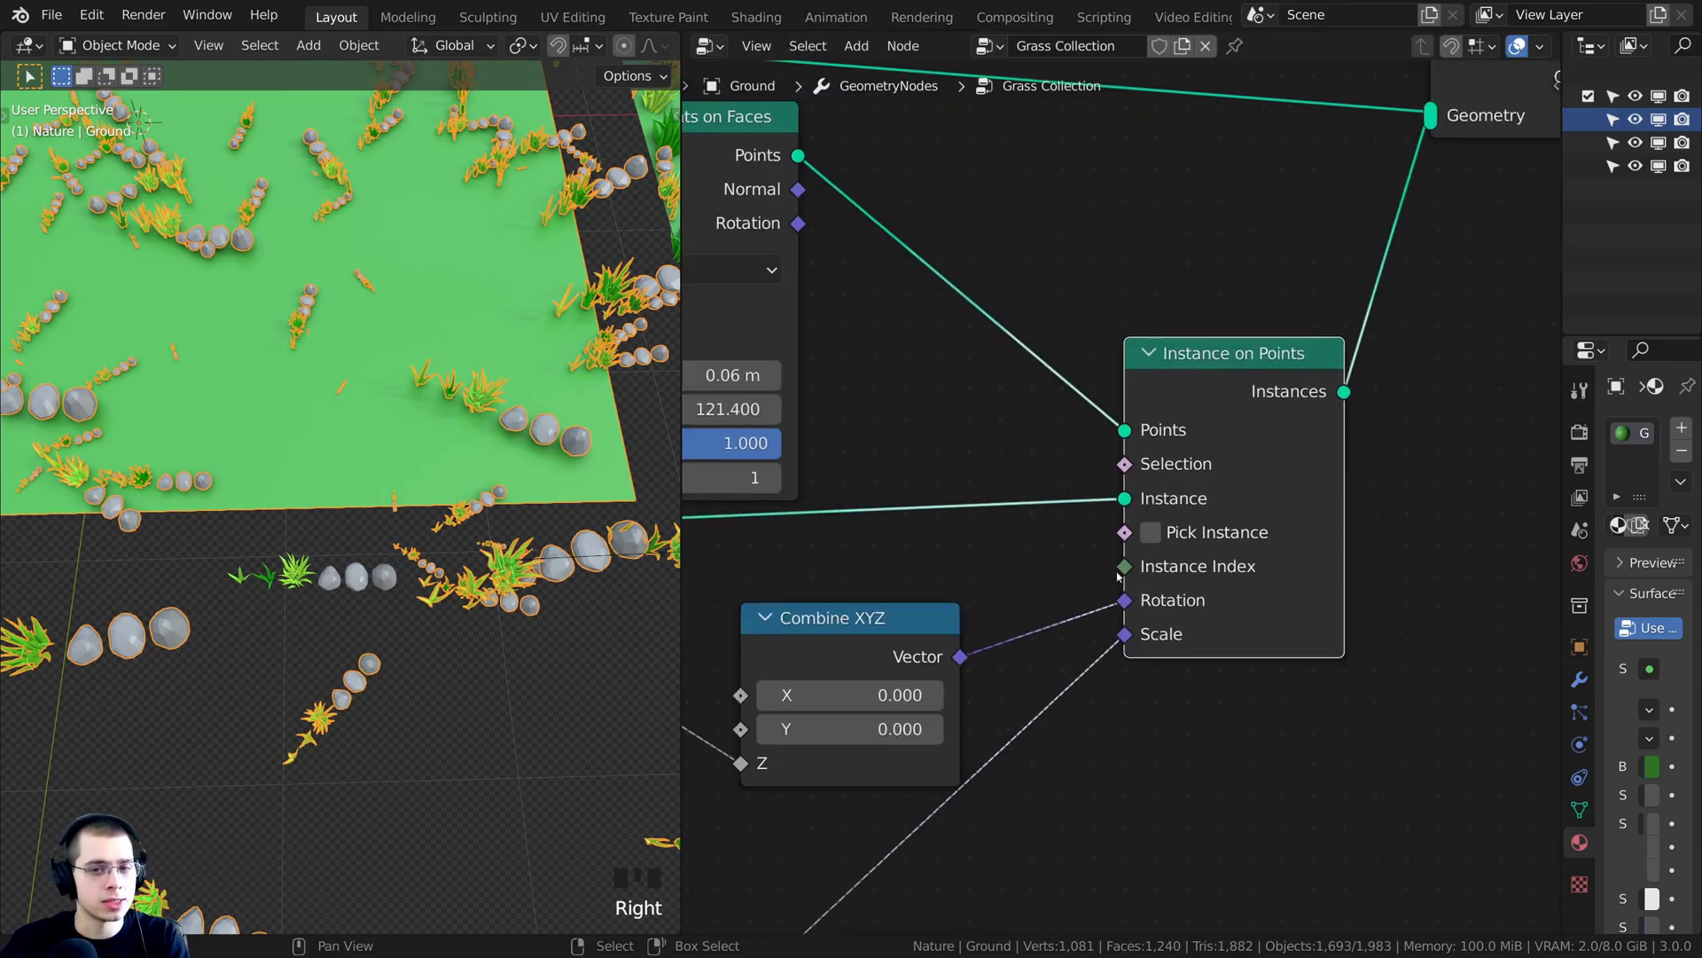
click(1154, 535)
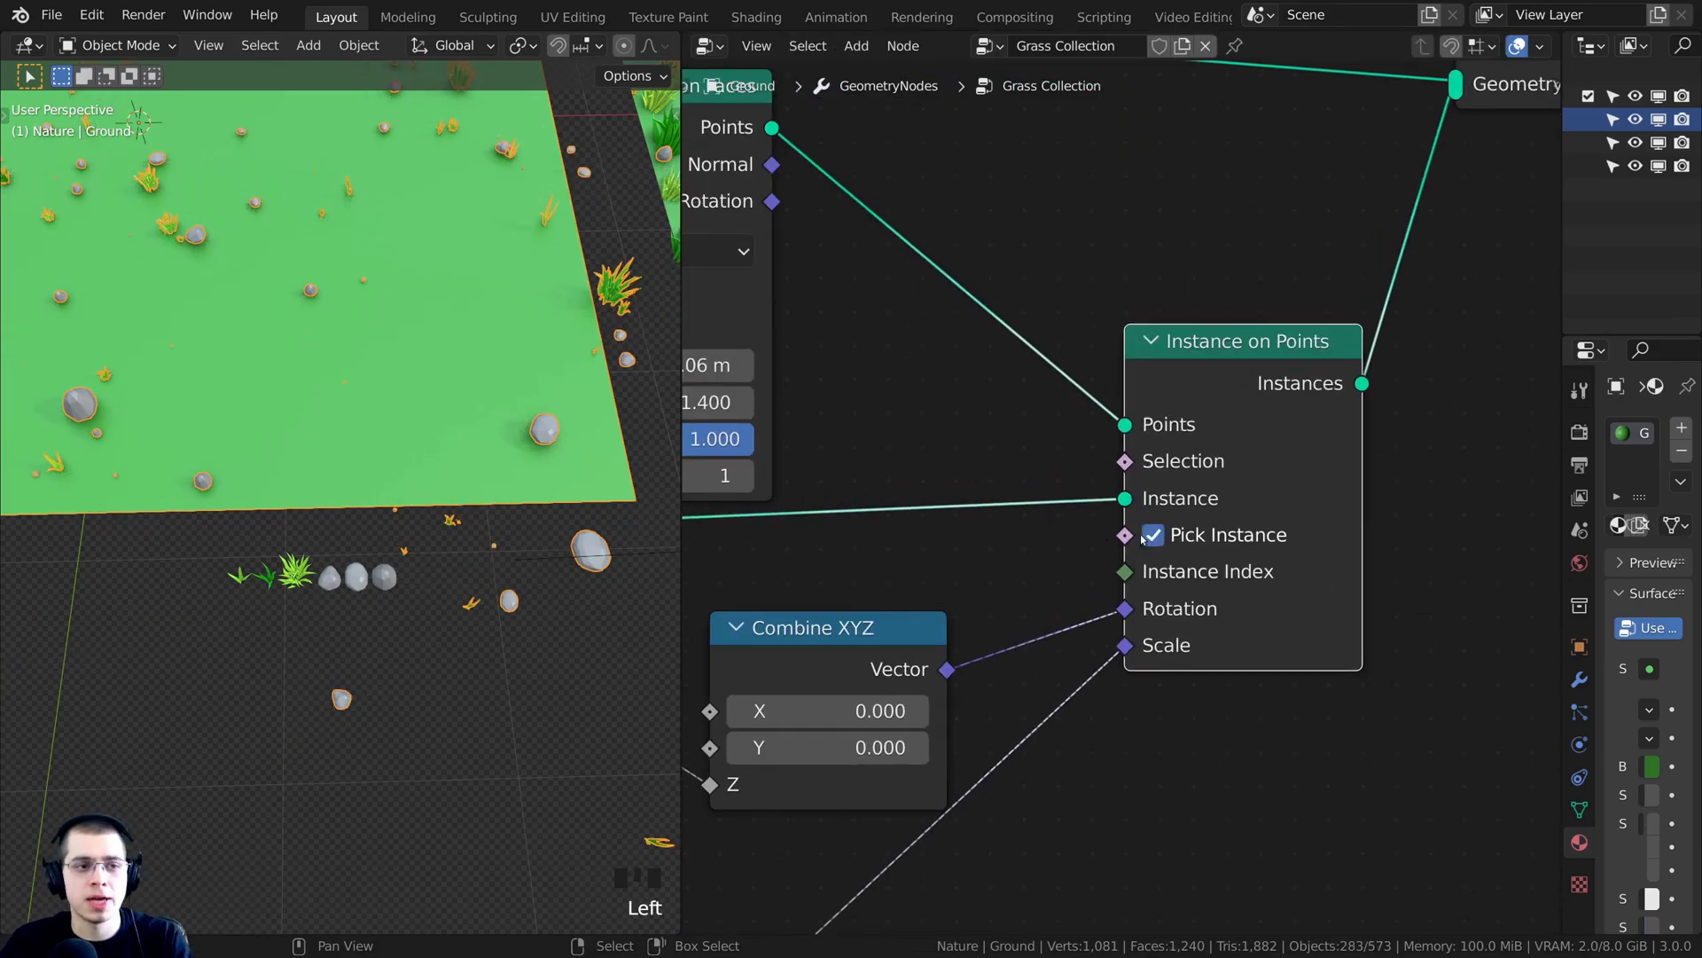
Examine how the individual grass and rock instances are spread over and around the ground plane
scroll(399, 443, down, 3)
mouse_move(399, 443)
shift+middle_down()
mouse_move(491, 518)
mouse_move(429, 491)
mouse_move(402, 445)
shift+middle_up()
scroll(429, 491, up, 1)
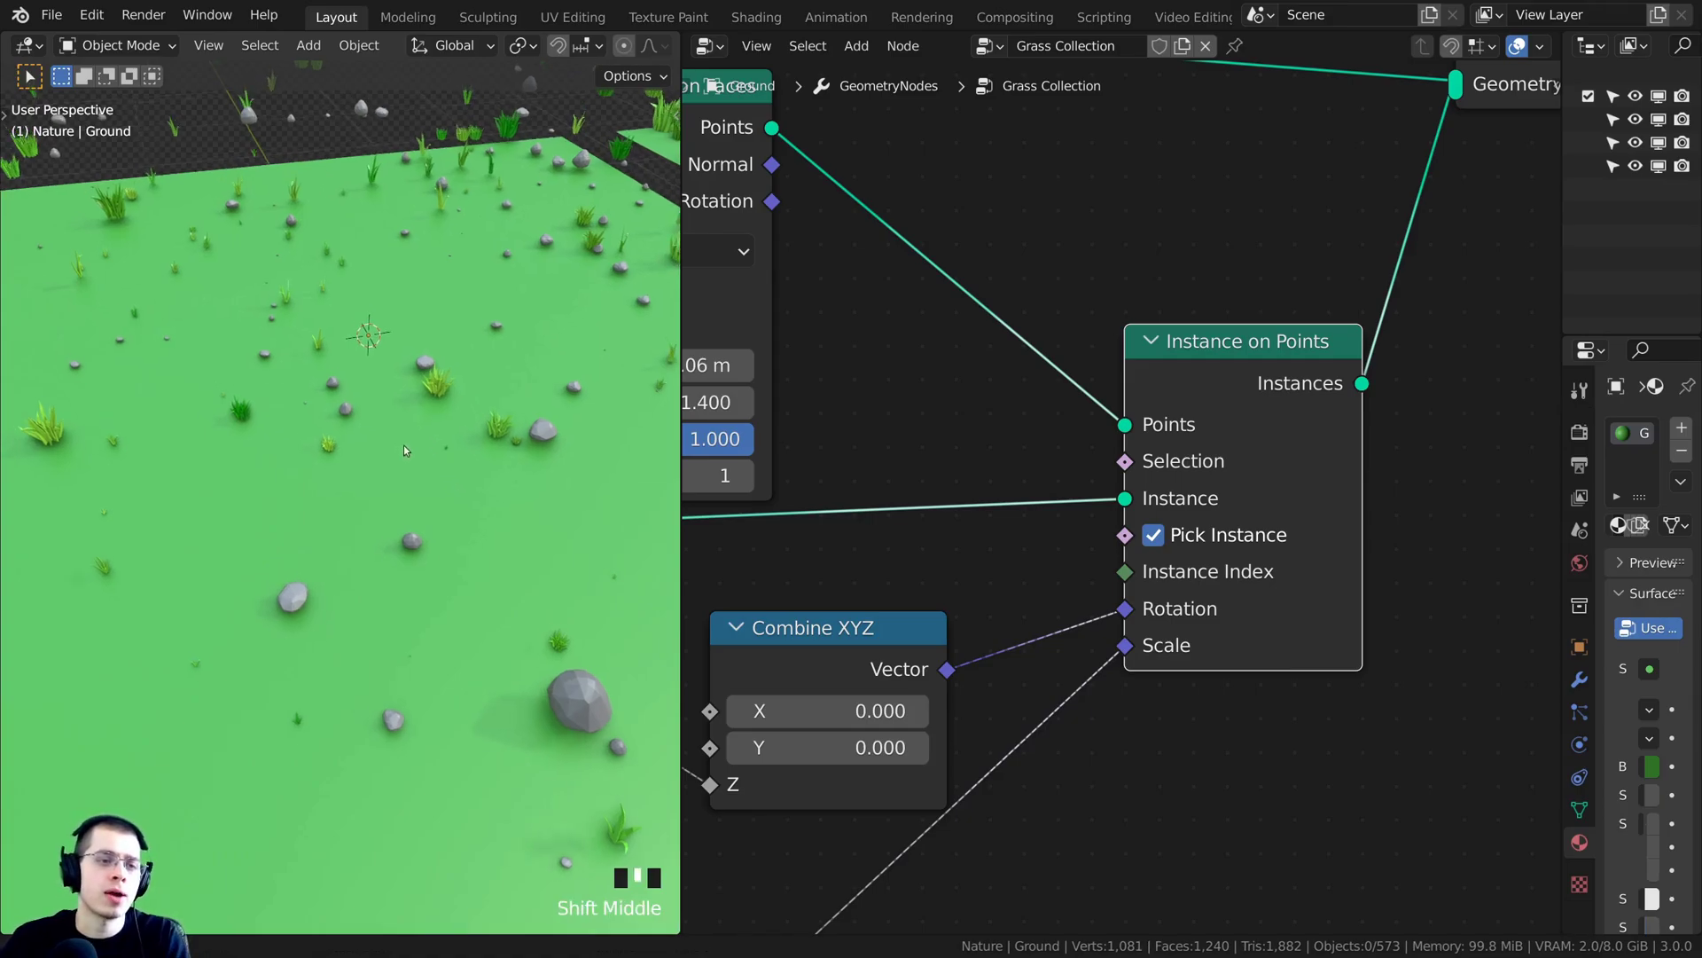
scroll(575, 638, down, 2)
shift+middle_drag(575, 639, 396, 539)
scroll(420, 571, down, 3)
scroll(355, 541, down, 1)
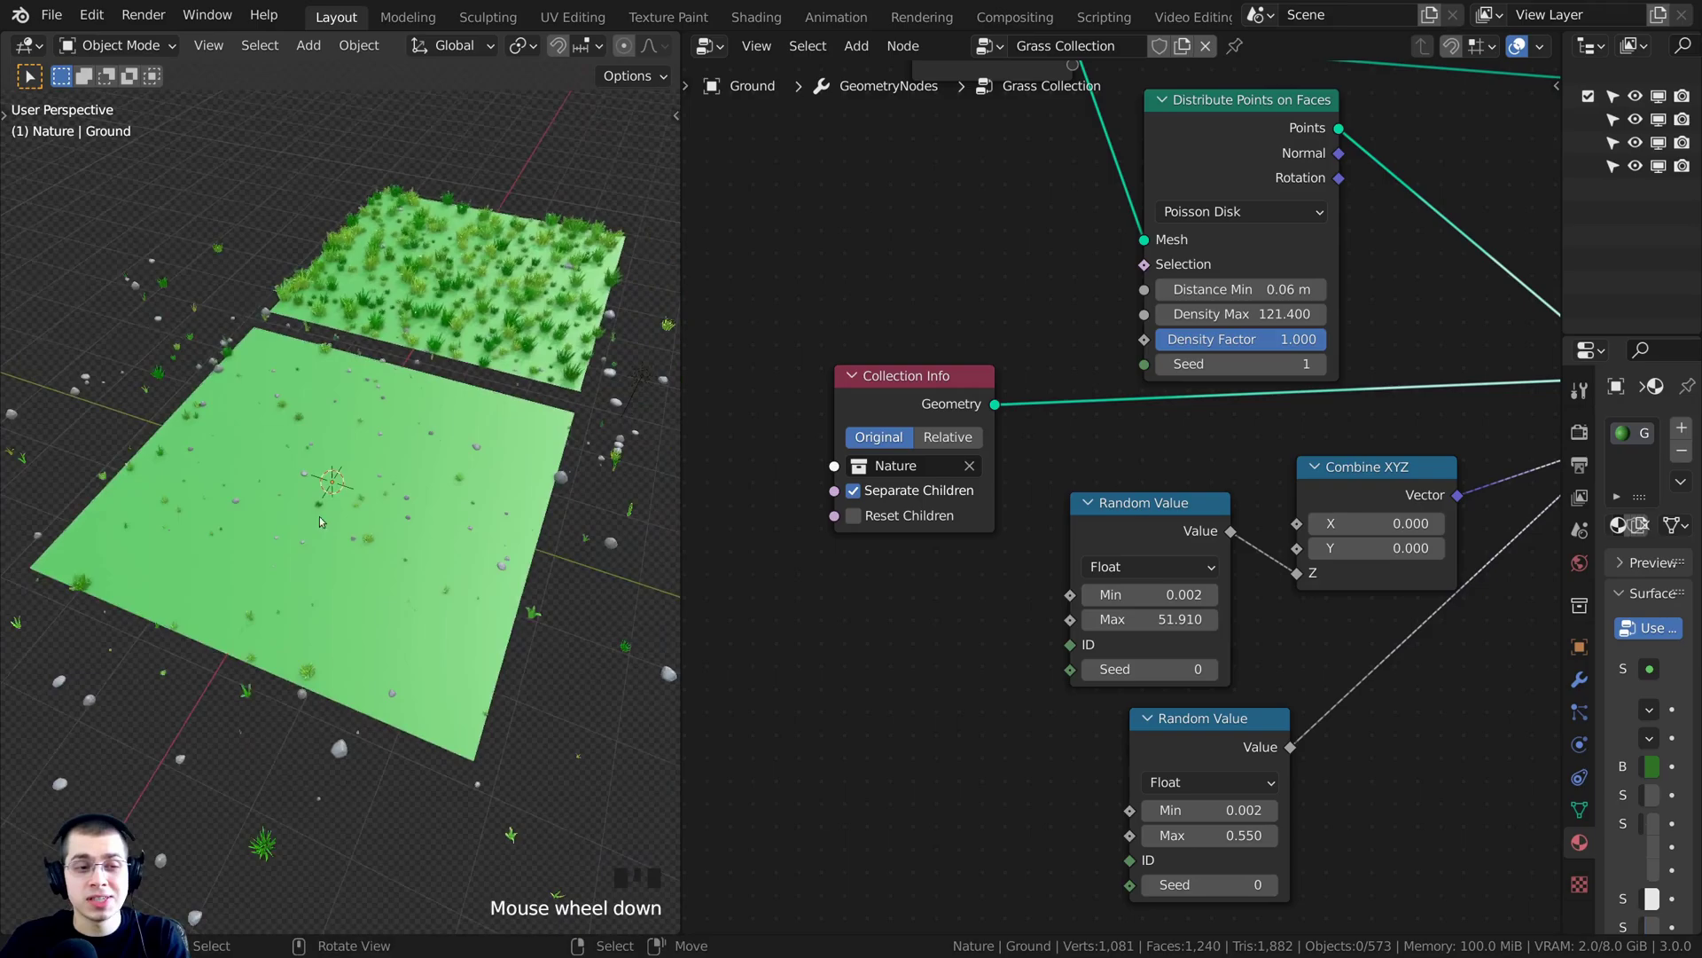
middle_drag(355, 540, 264, 454)
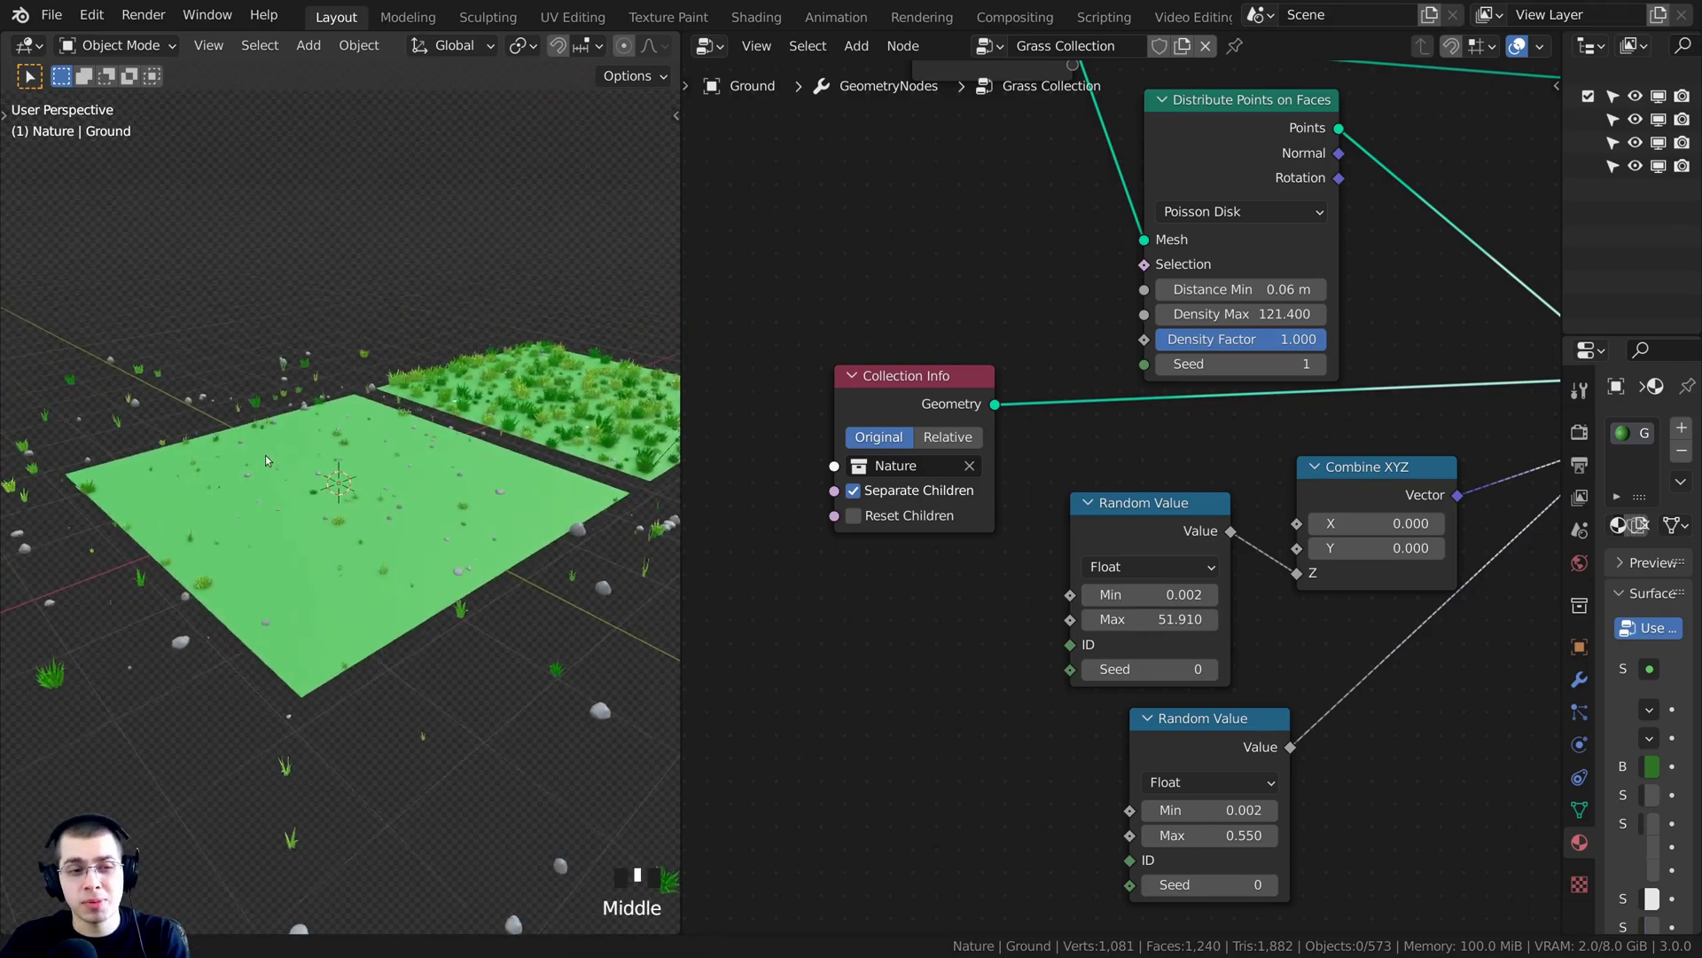
middle_drag(404, 532, 399, 470)
middle_drag(195, 604, 534, 592)
Move the six source grass and rock models together onto the middle of the ground plane
shift+middle_drag(534, 593, 478, 568)
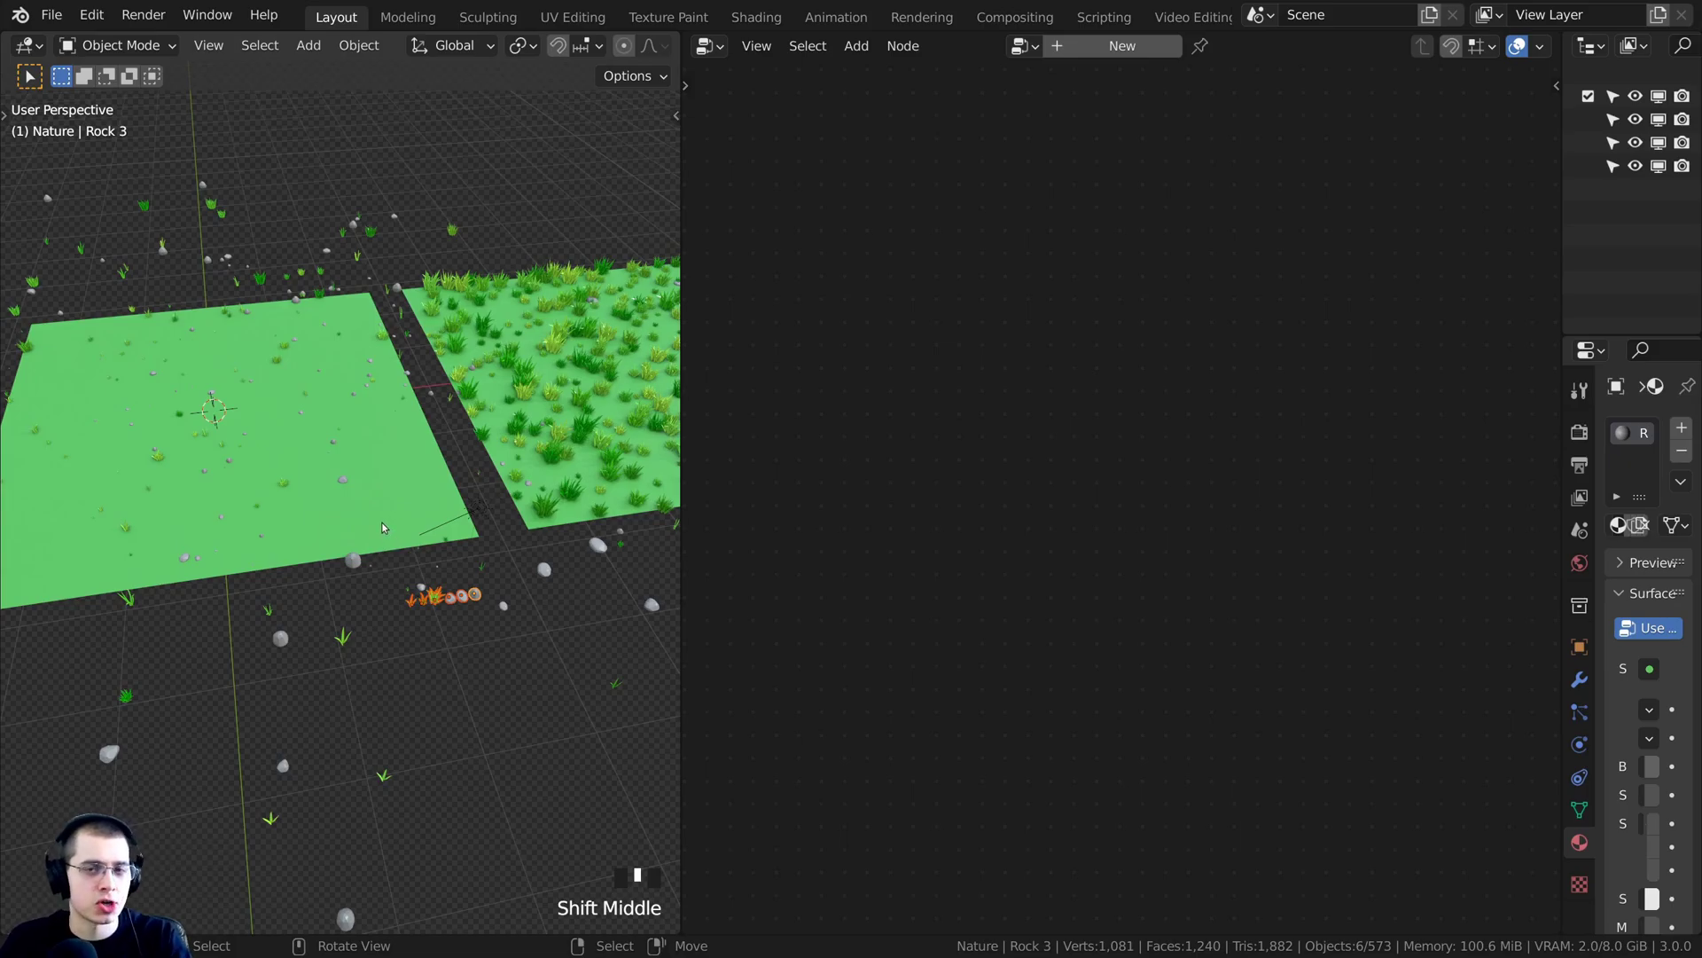
middle_drag(337, 542, 632, 562)
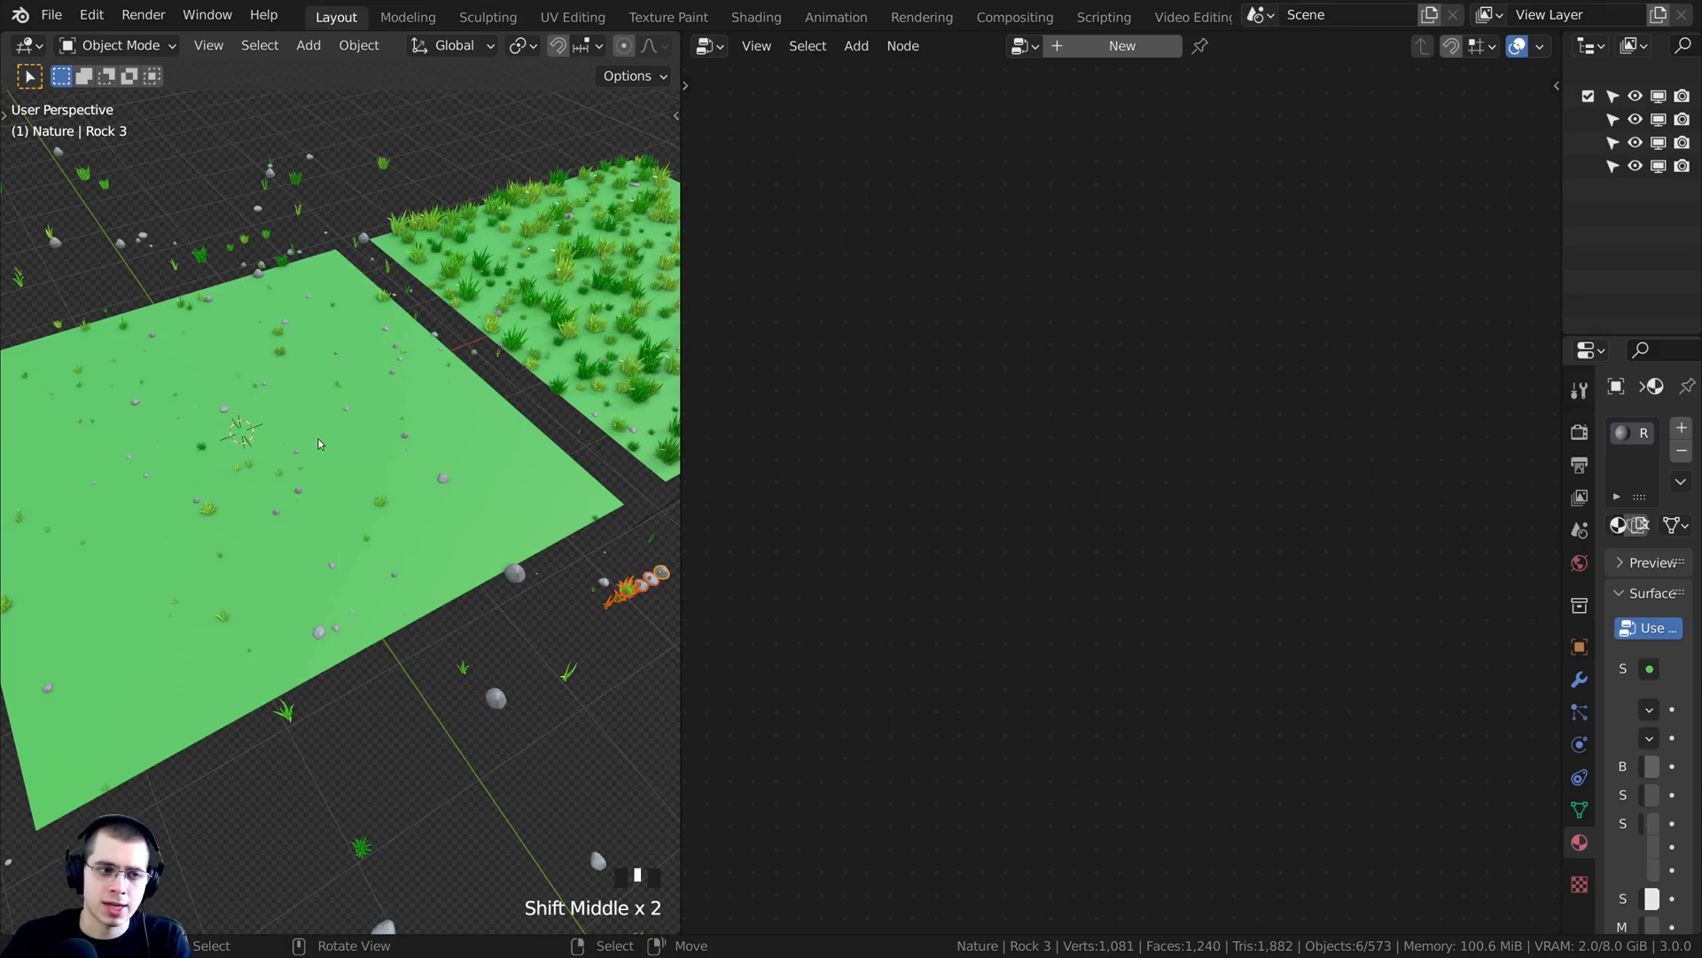
middle_drag(319, 444, 323, 532)
key(g)
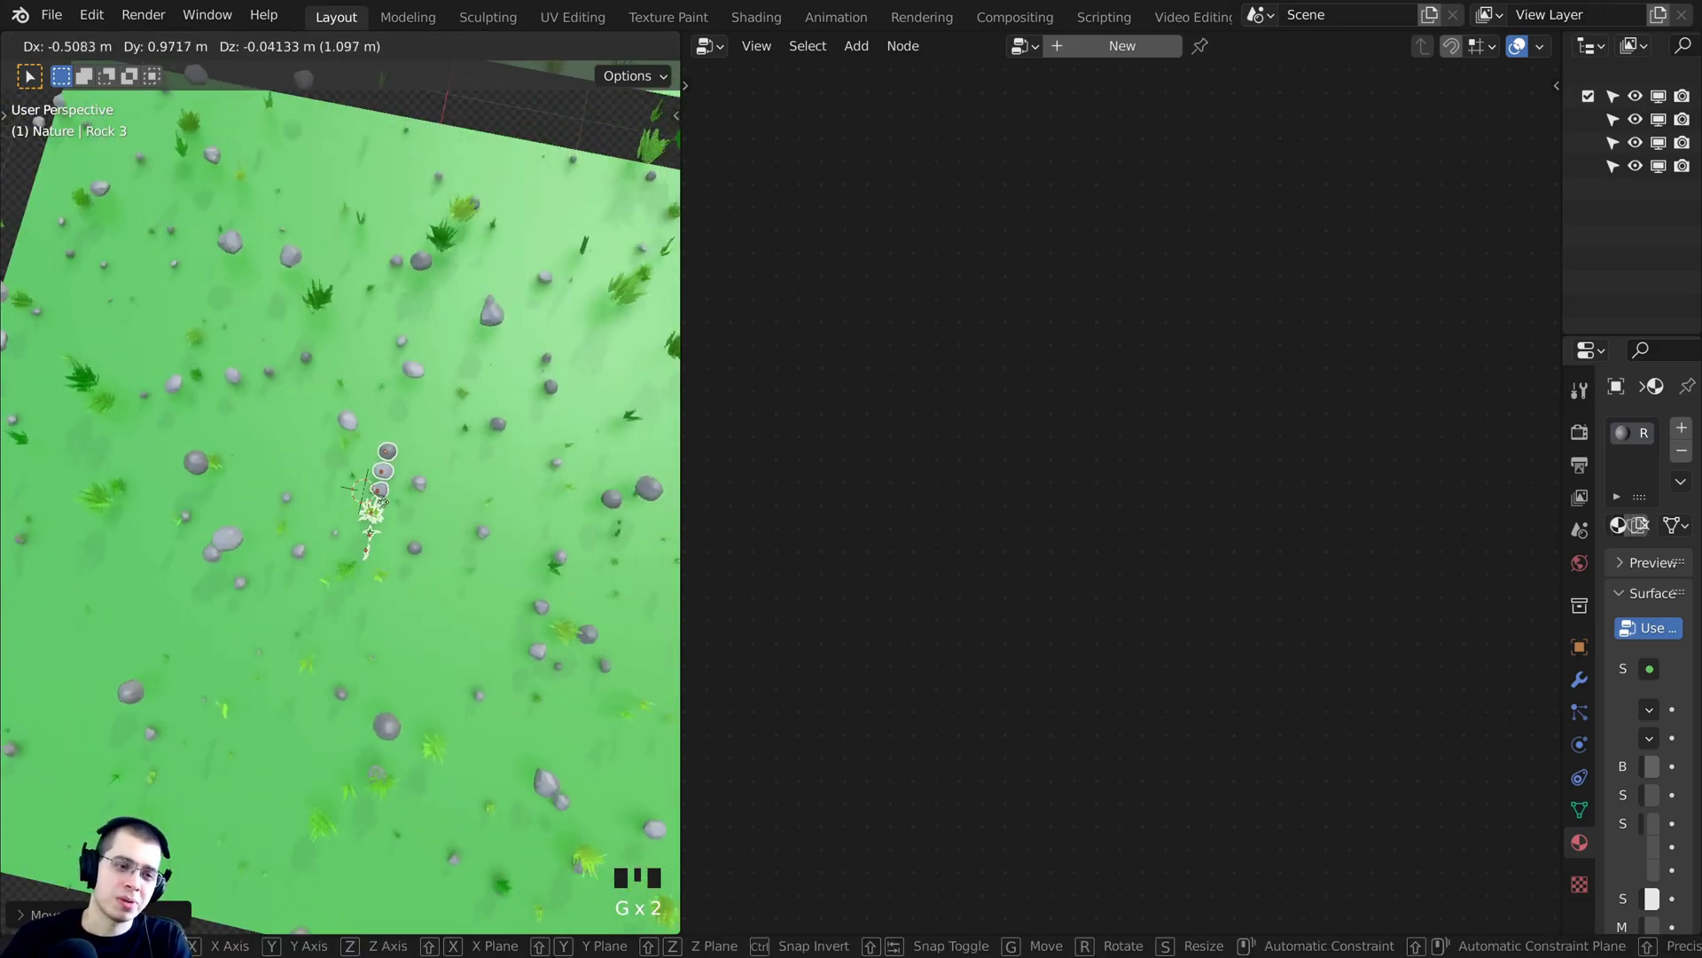
click(364, 508)
scroll(389, 535, down, 3)
scroll(396, 381, up, 1)
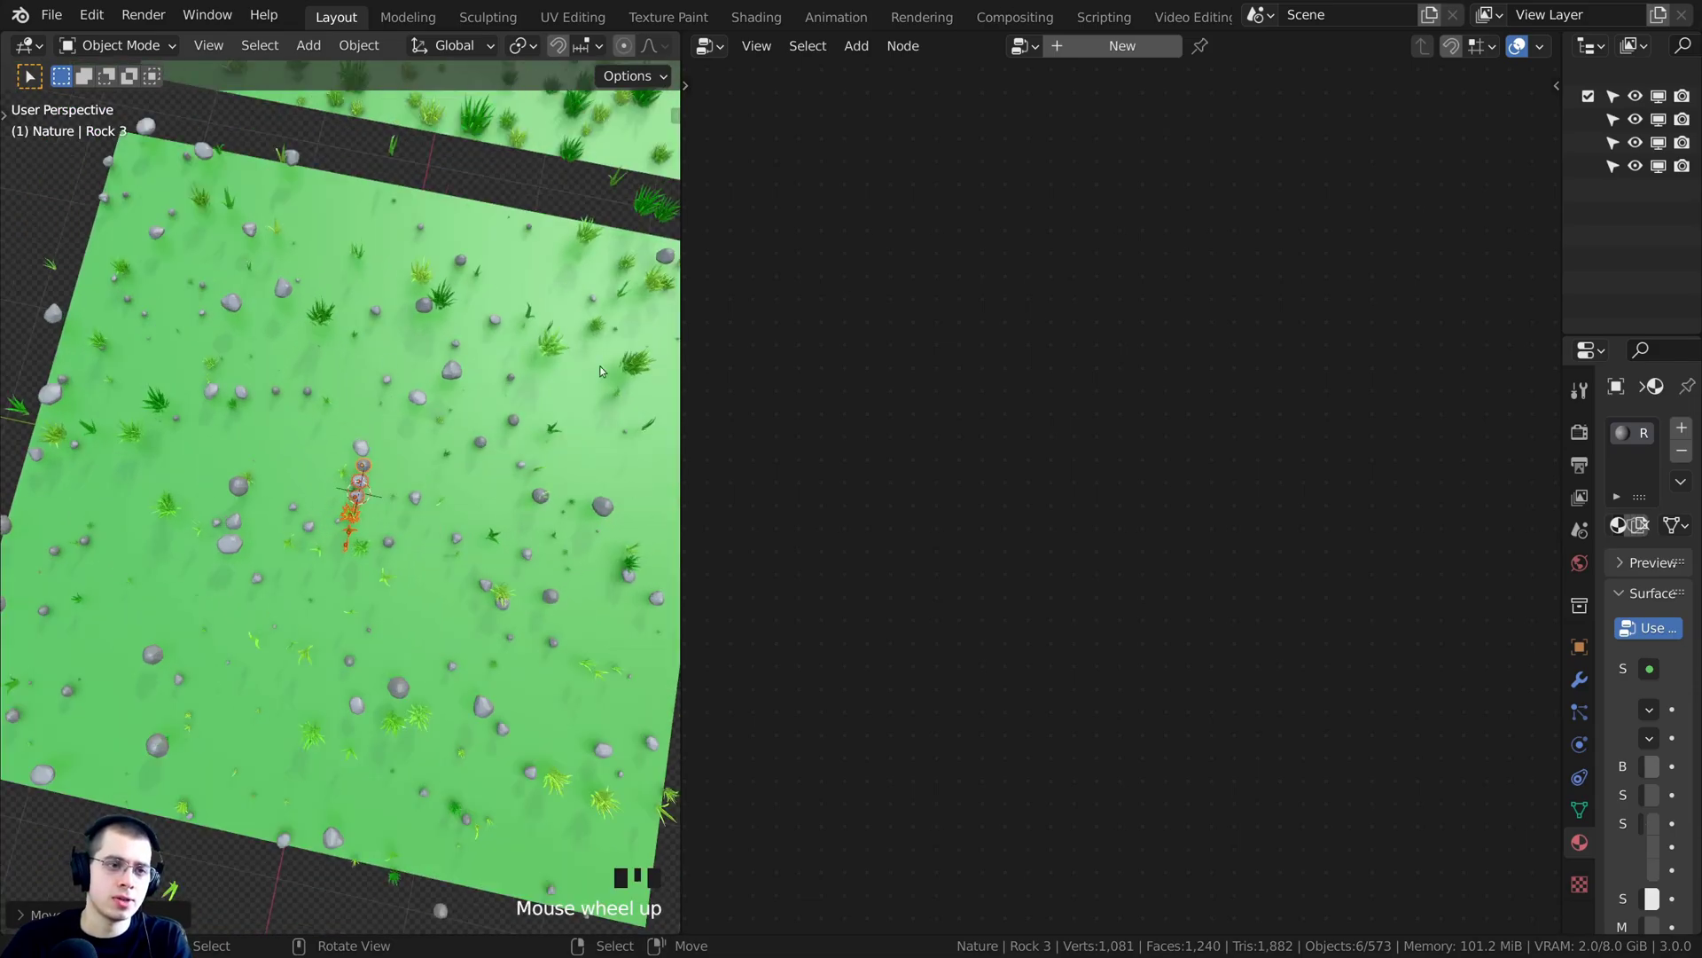
Lower the six source models along the Z axis by about 0.07 m
middle_drag(370, 455, 378, 369)
key(g)
key(z)
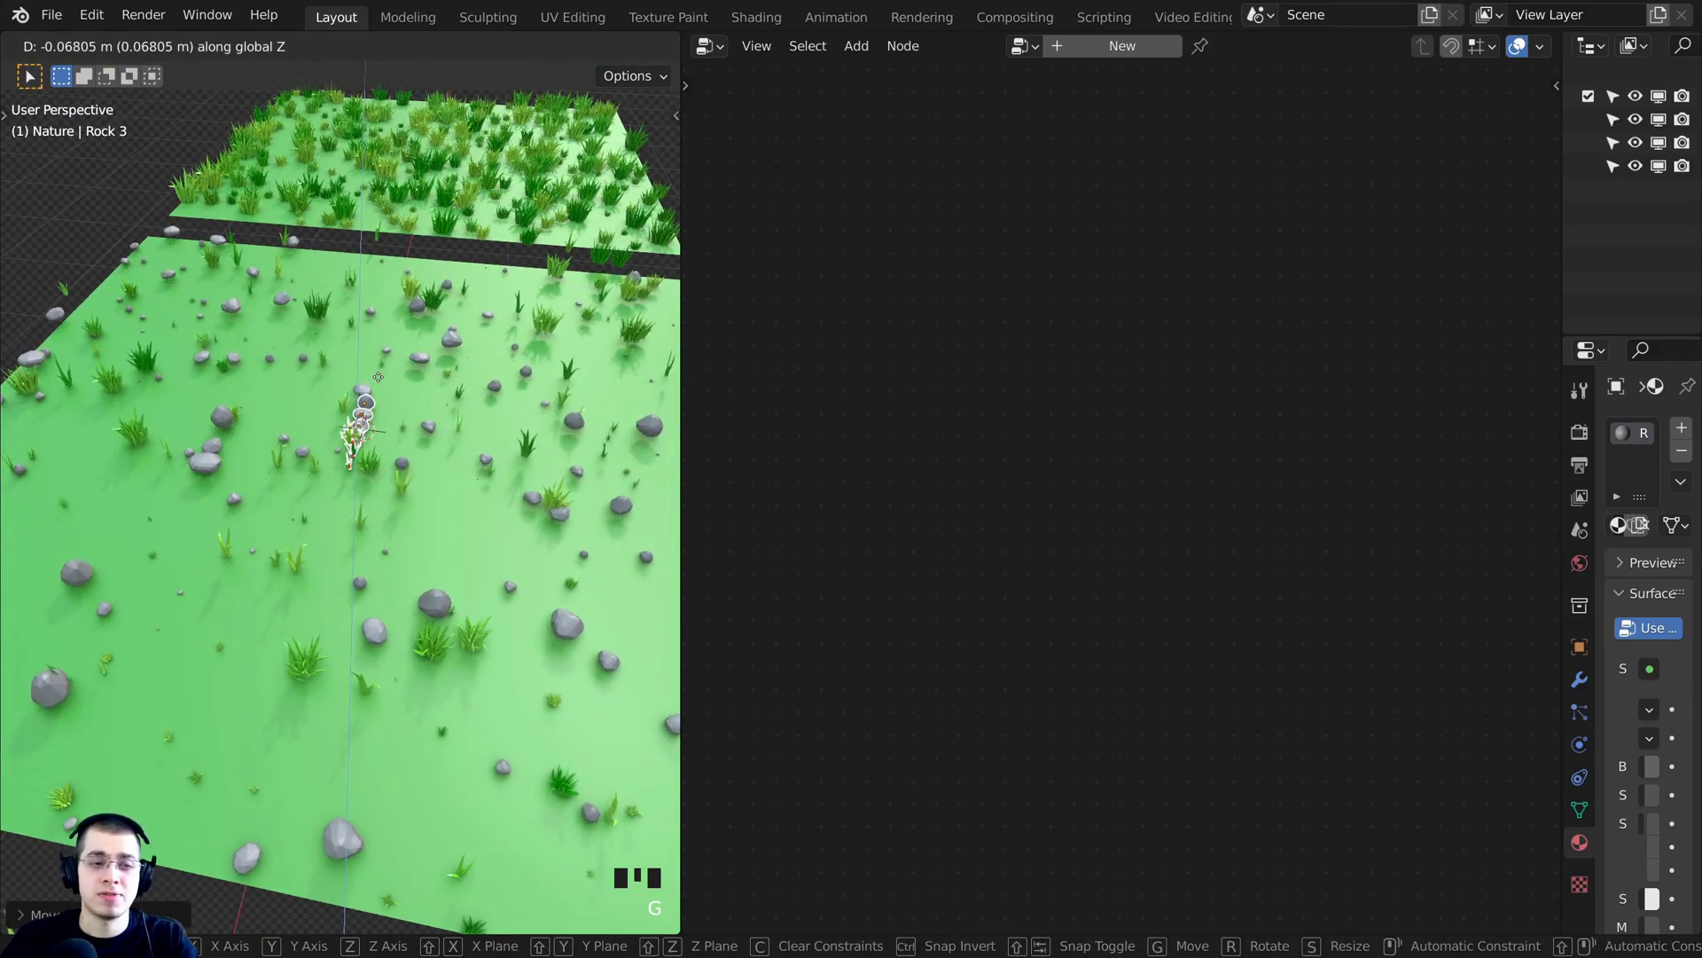
click(379, 377)
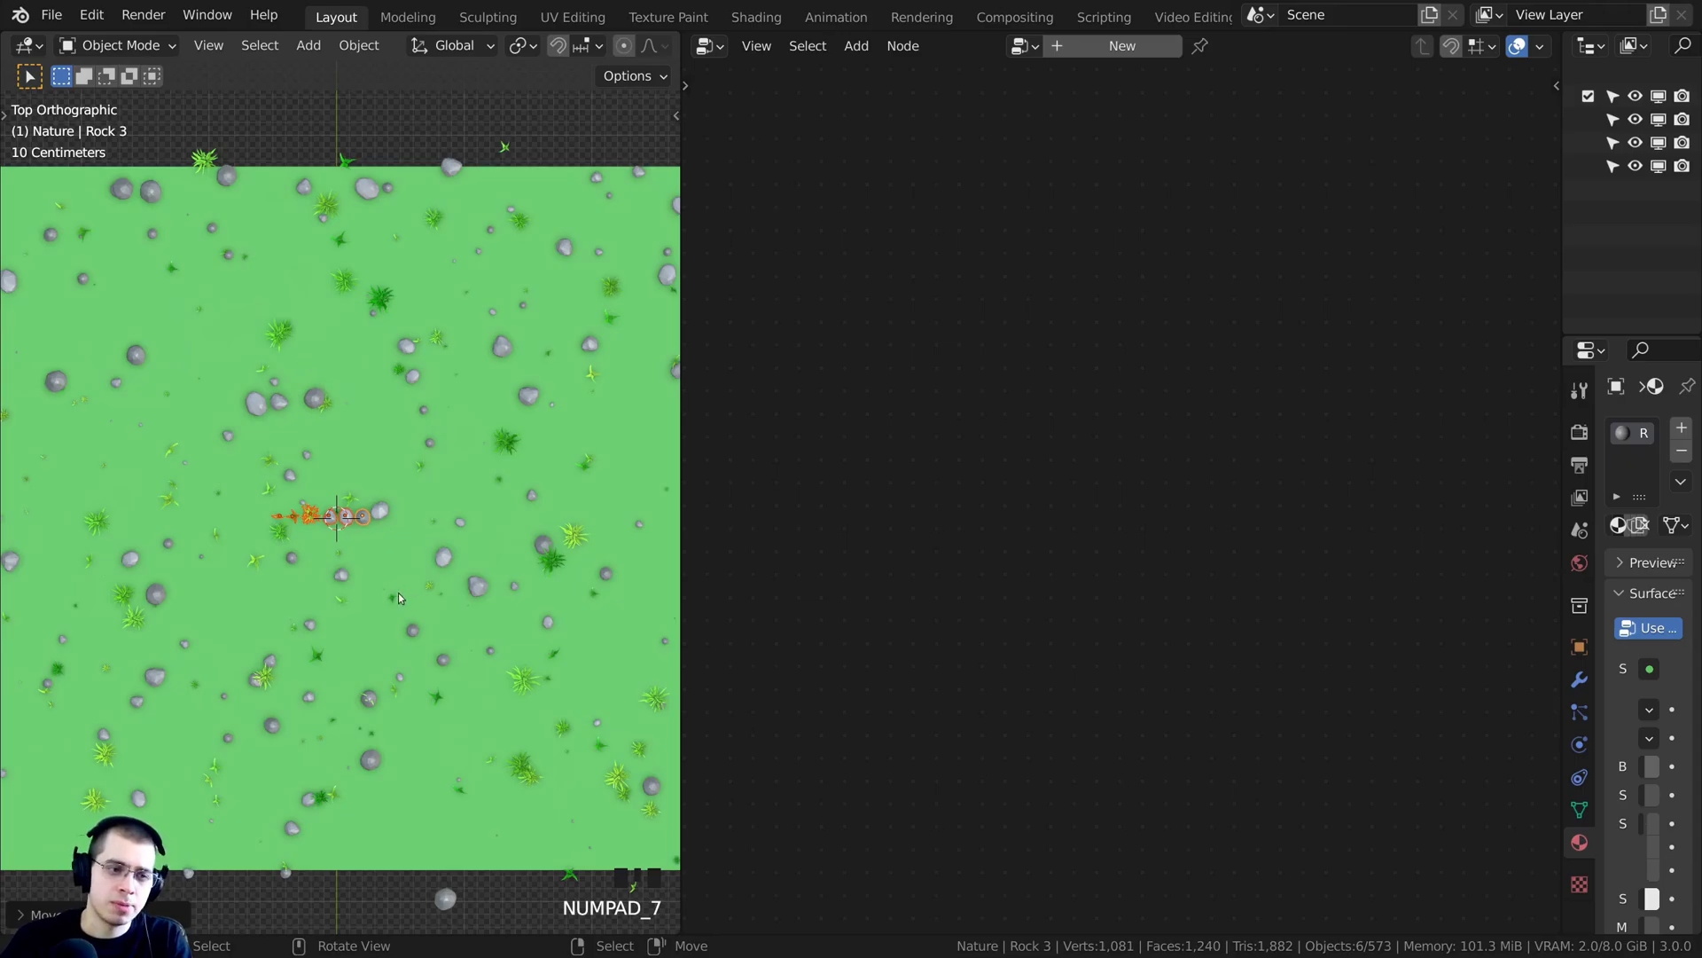
In top view, move the six source models back off the ground plane, just beyond its front edge, and deselect everything
scroll(326, 387, down, 4)
shift+middle_drag(327, 387, 296, 216)
key(g)
click(556, 591)
key(a)
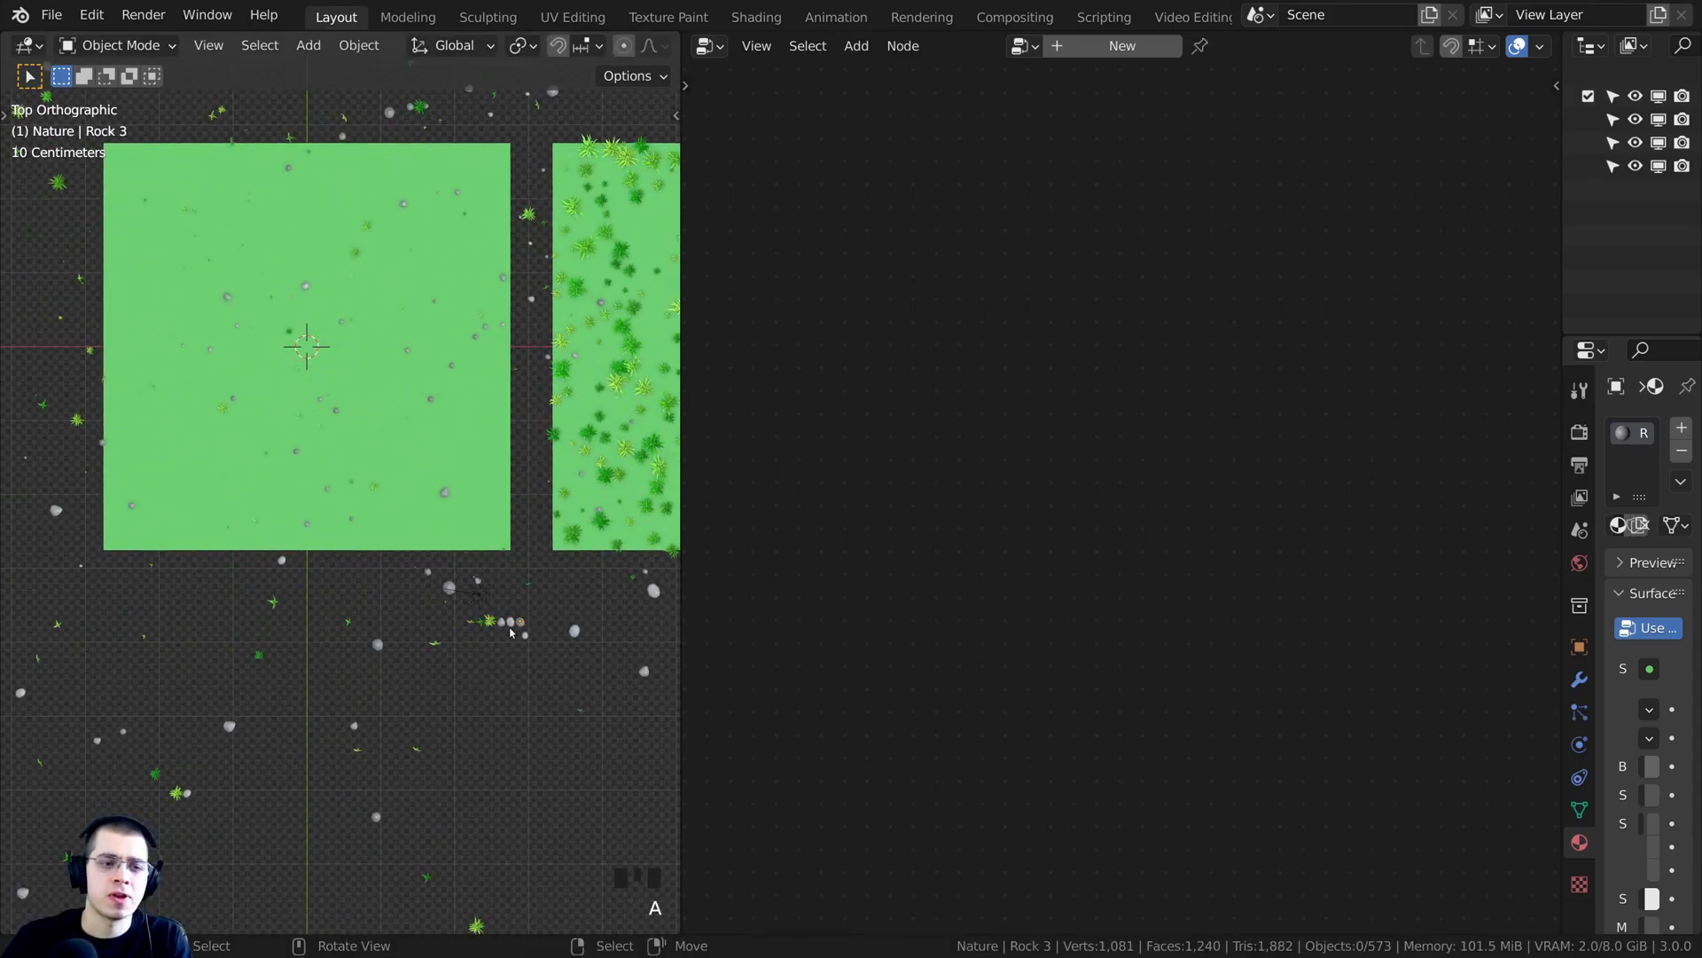
Compare the scattered instances with the source models and take a close look at the origin of Rock 1
scroll(509, 624, up, 1)
shift+middle_drag(509, 624, 483, 452)
shift+middle_drag(328, 442, 226, 454)
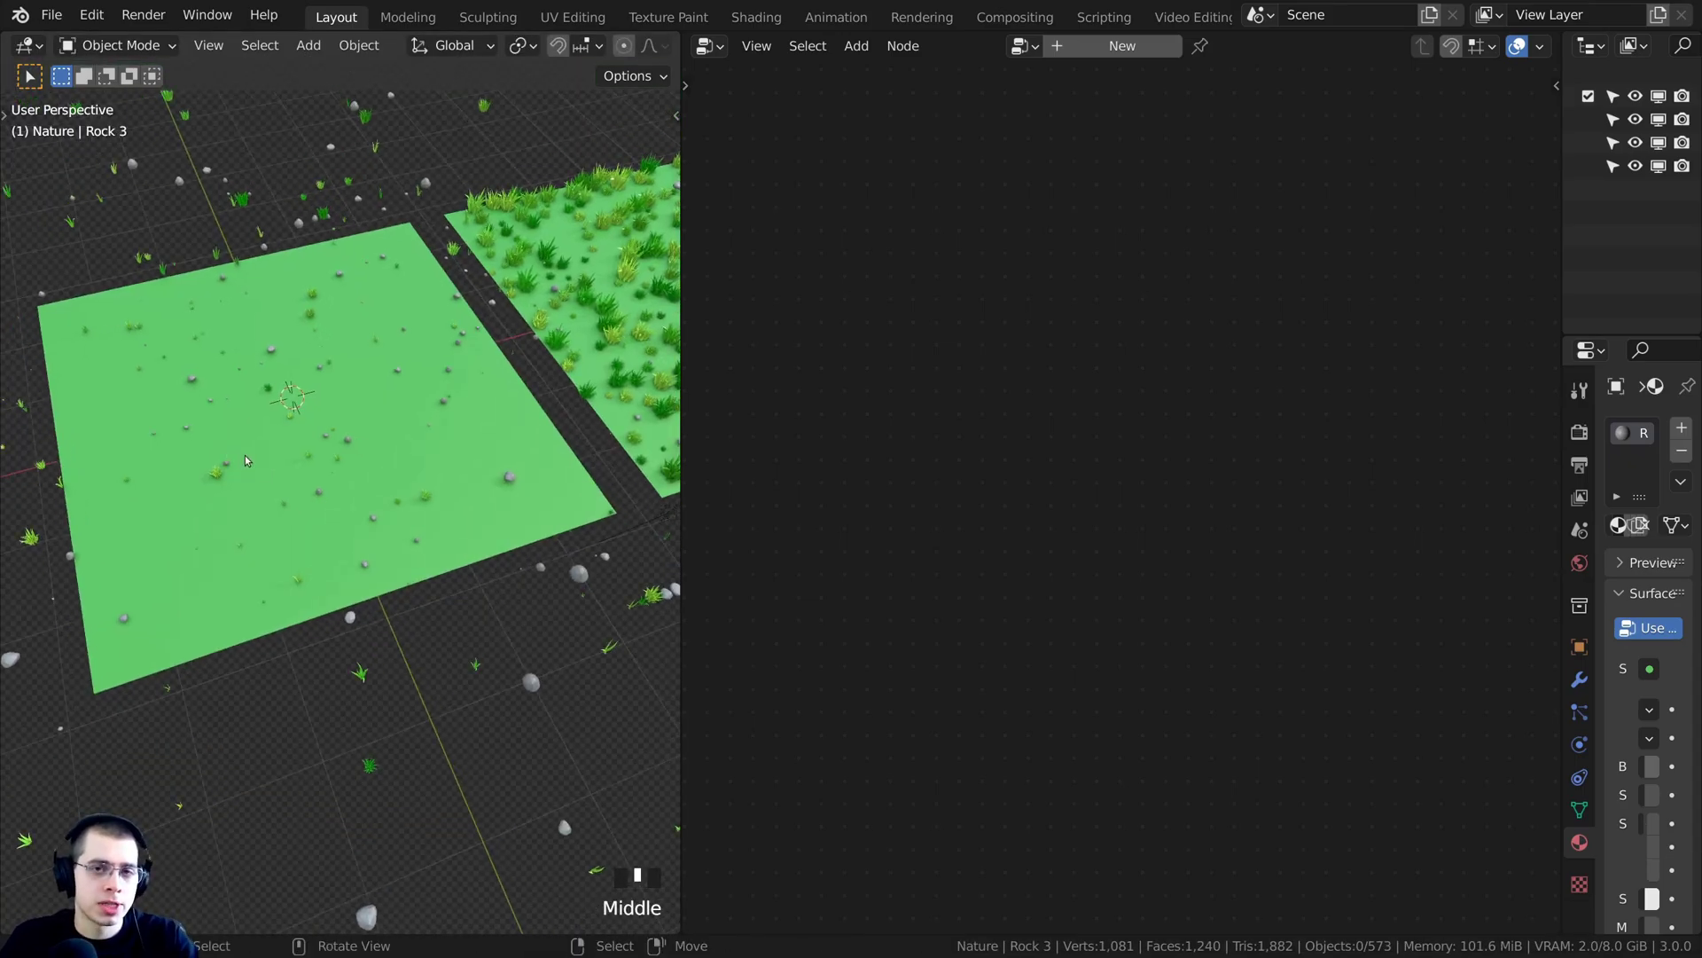
scroll(260, 383, up, 3)
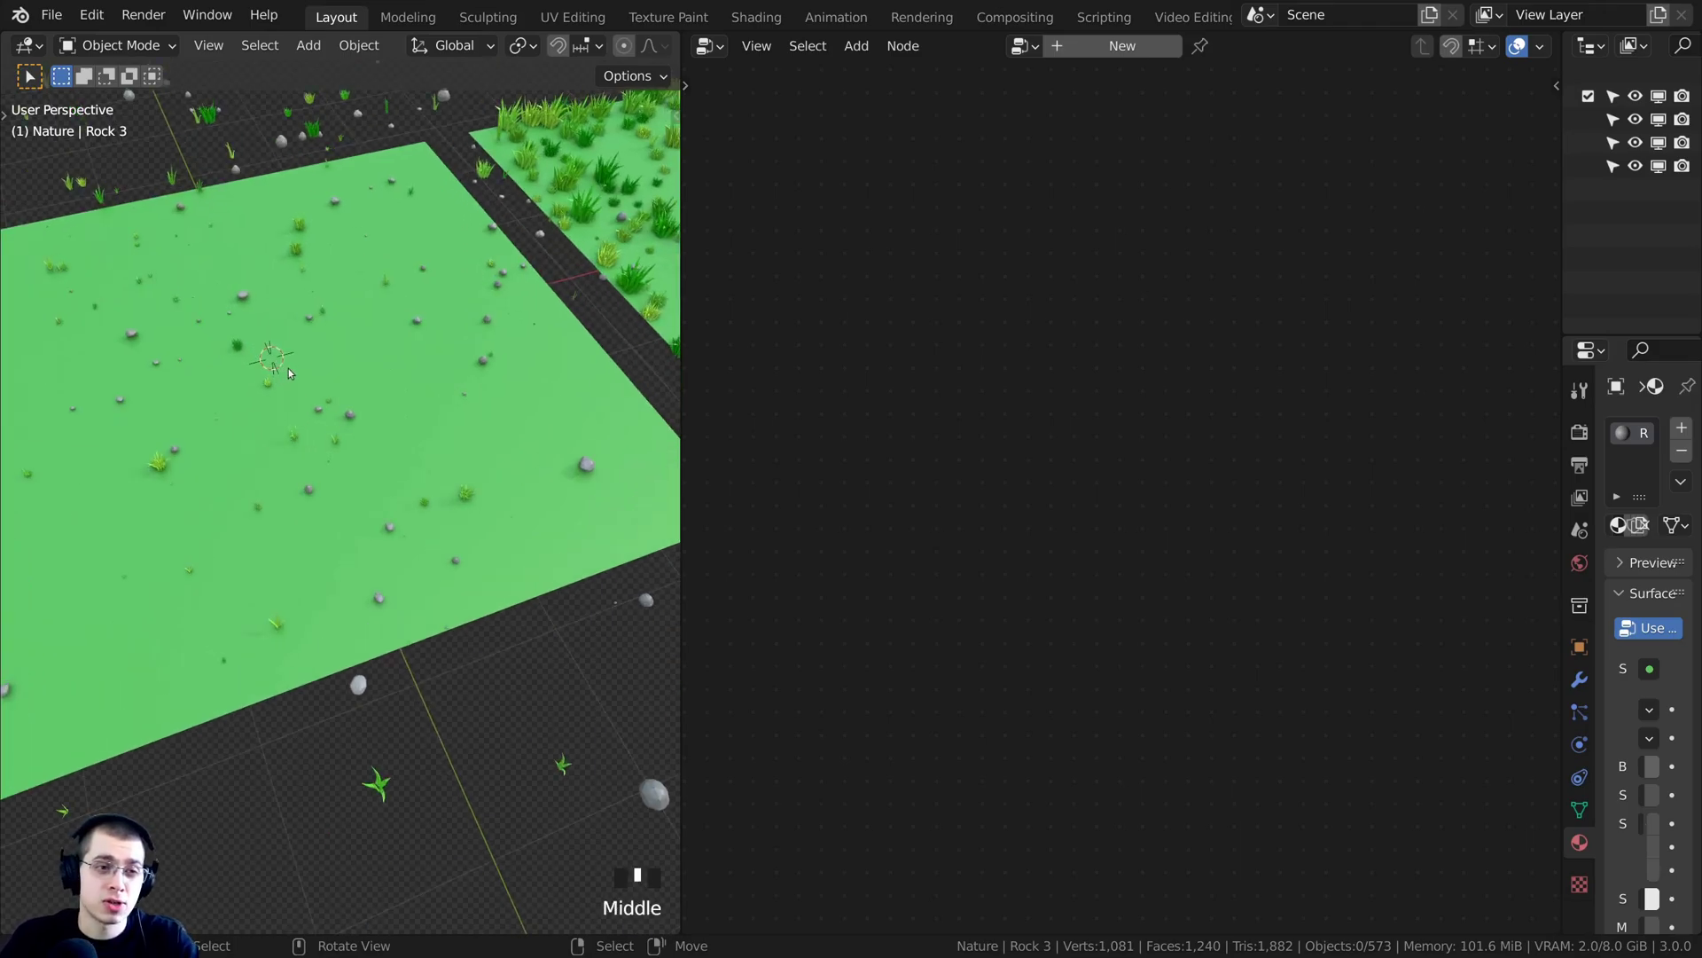
scroll(521, 502, down, 2)
scroll(454, 607, up, 3)
scroll(425, 569, up, 3)
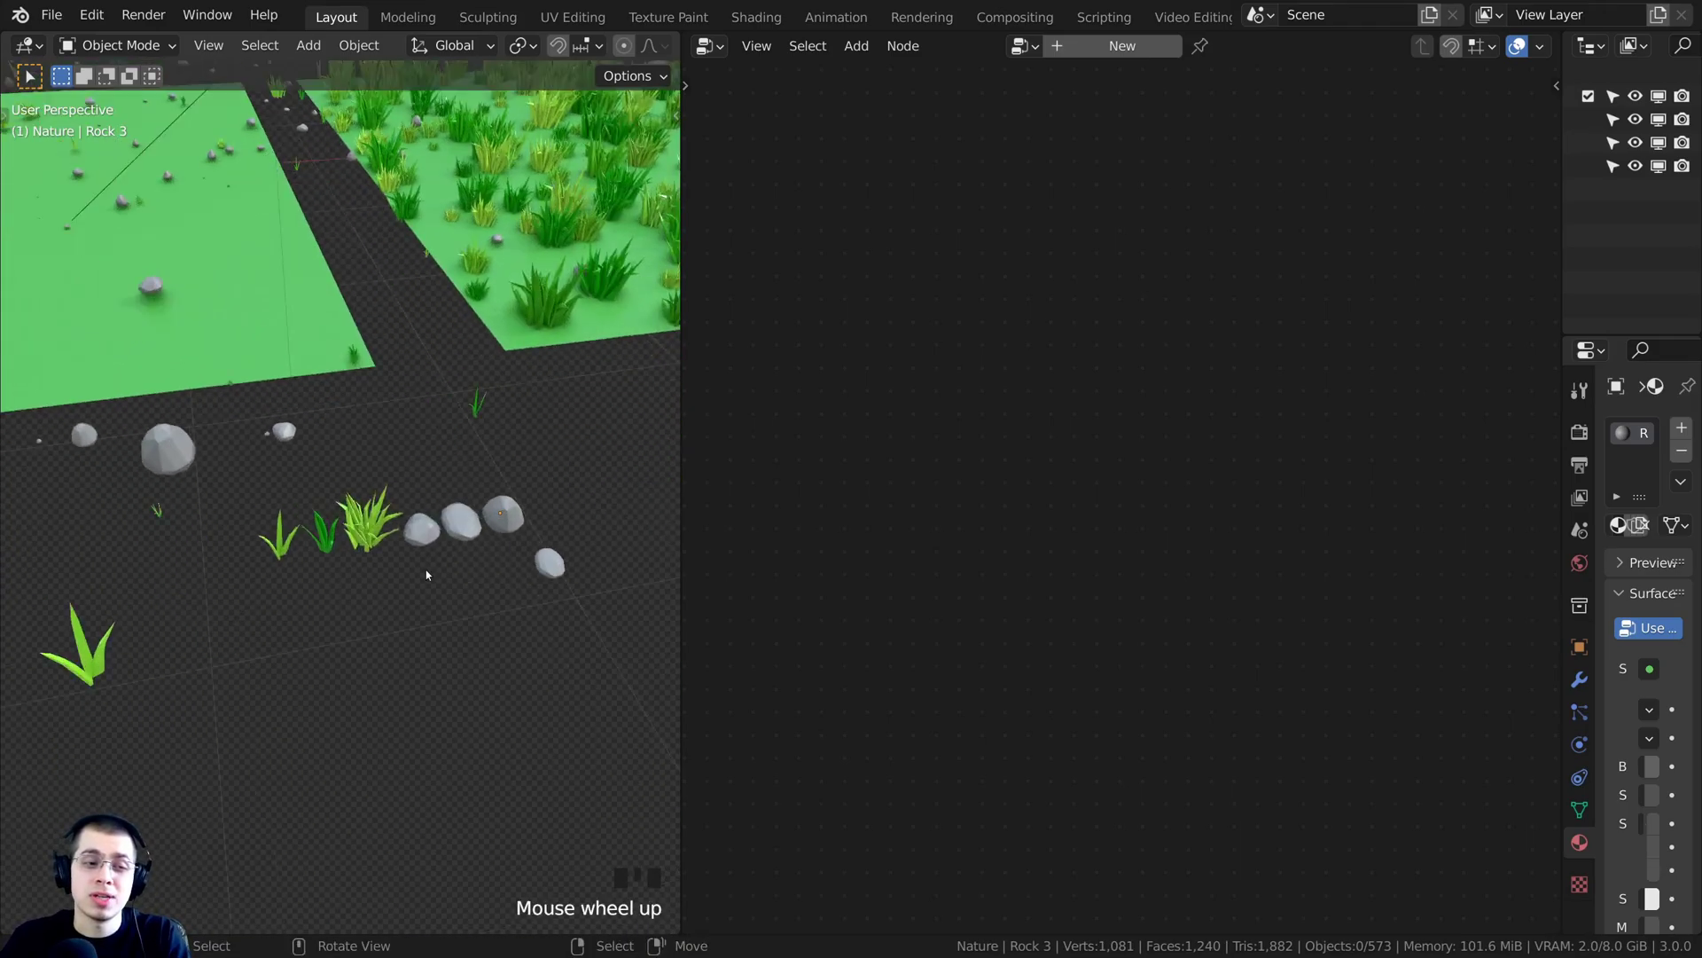
right_click(403, 576)
mouse_move(402, 577)
middle_down()
mouse_move(378, 534)
mouse_move(449, 413)
mouse_move(430, 572)
middle_up()
right_click(431, 428)
key(KP_Decimal)
key(a)
scroll(444, 437, down, 4)
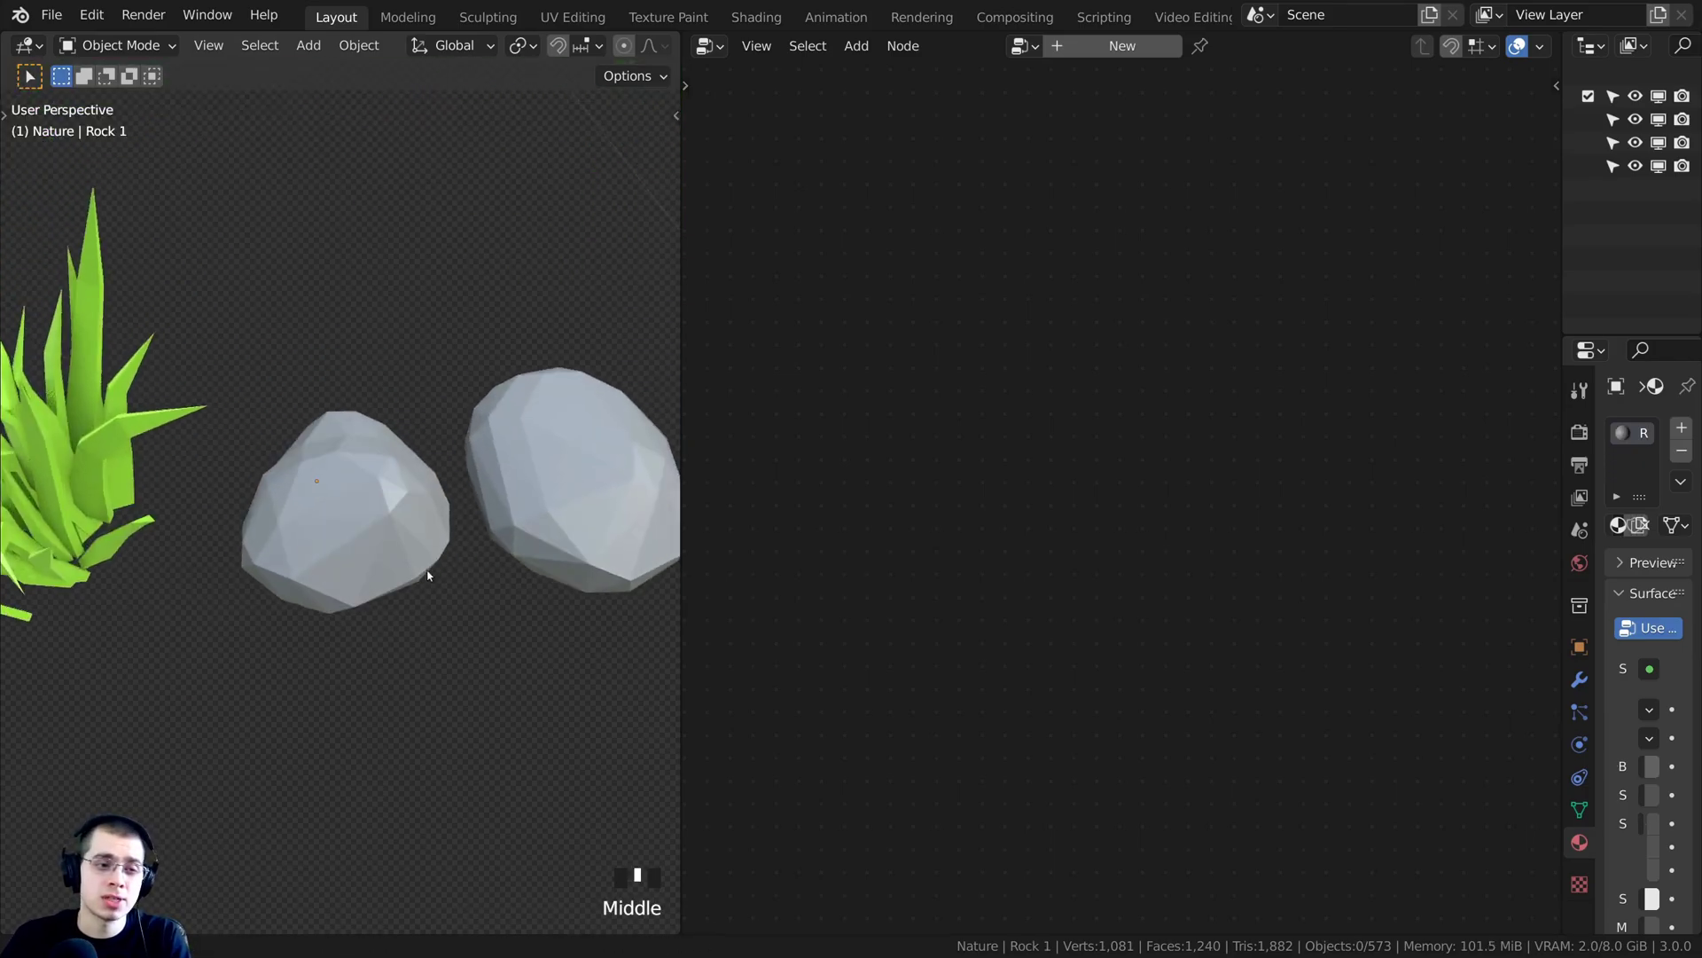
Select the three source rocks one after another to inspect their origin points
right_click(289, 492)
scroll(341, 493, down, 3)
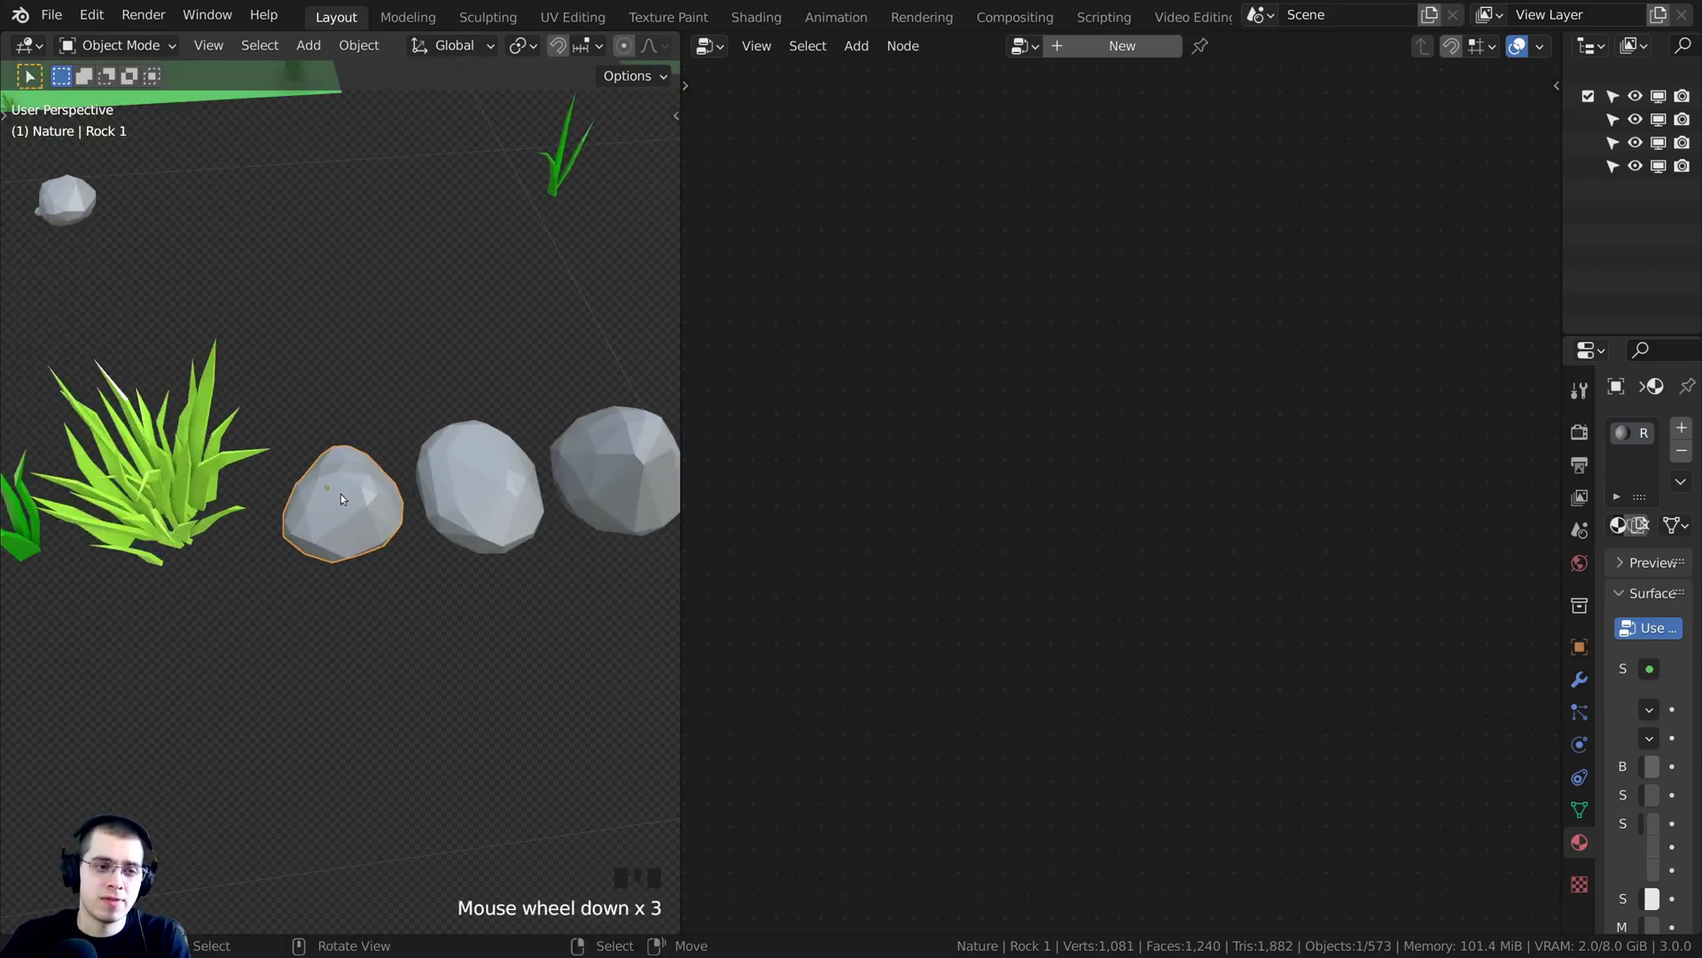
right_click(466, 476)
right_click(613, 465)
scroll(614, 464, down, 3)
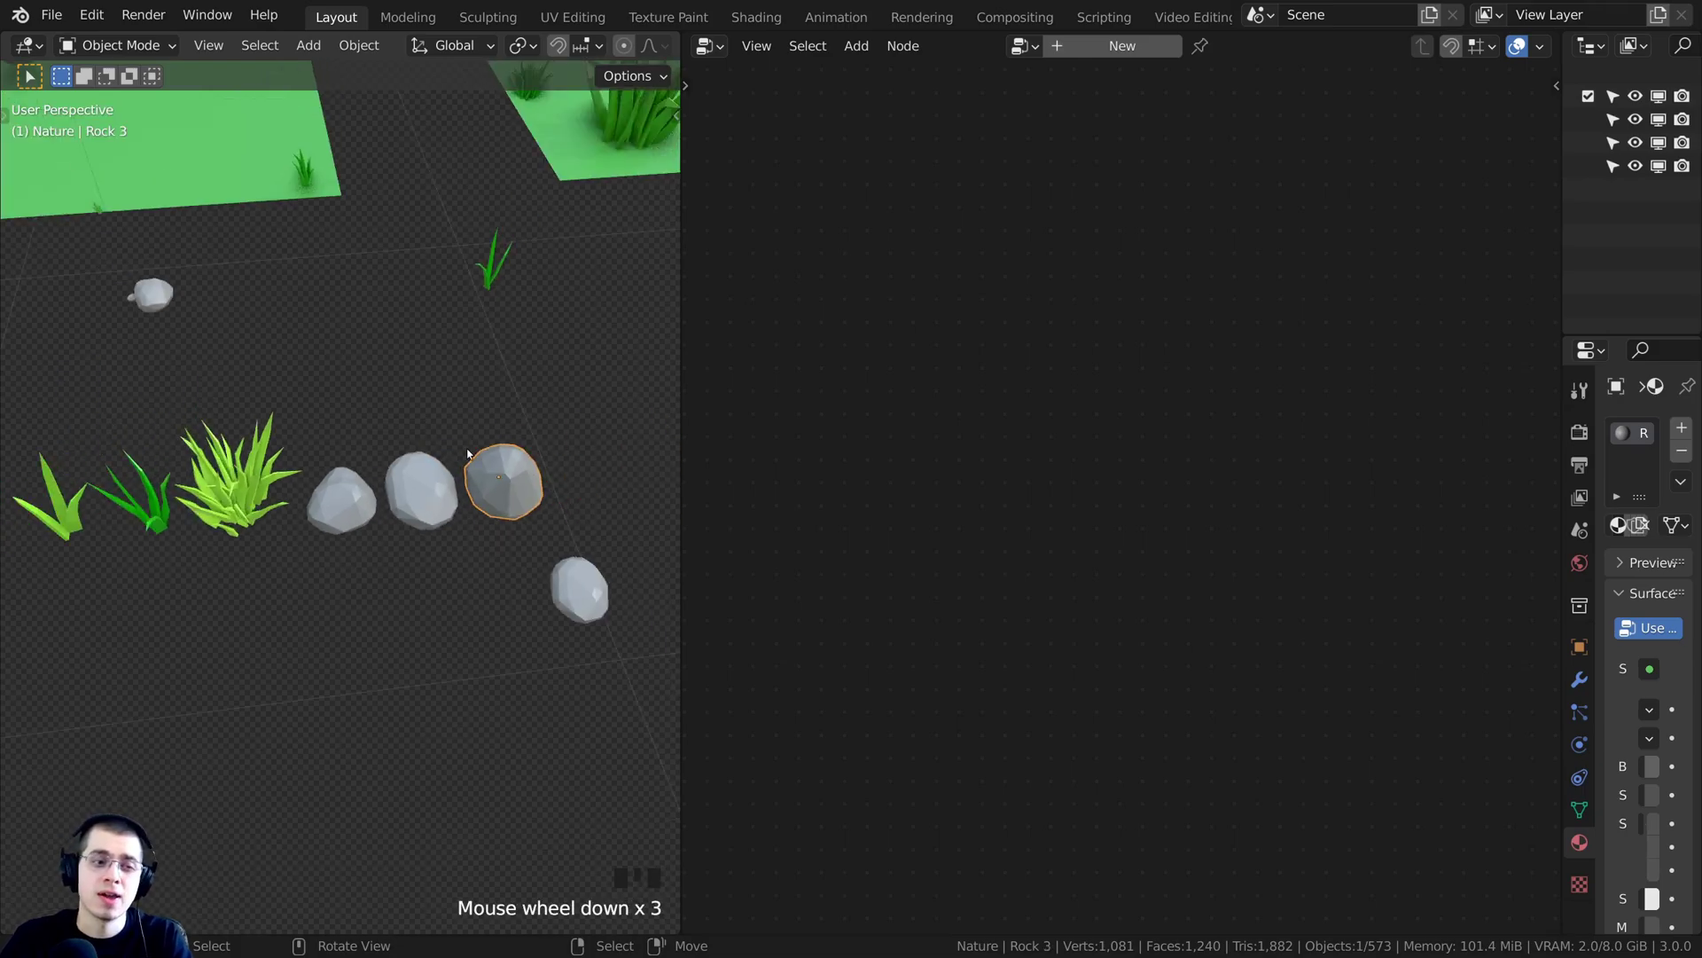
middle_drag(383, 493, 358, 530)
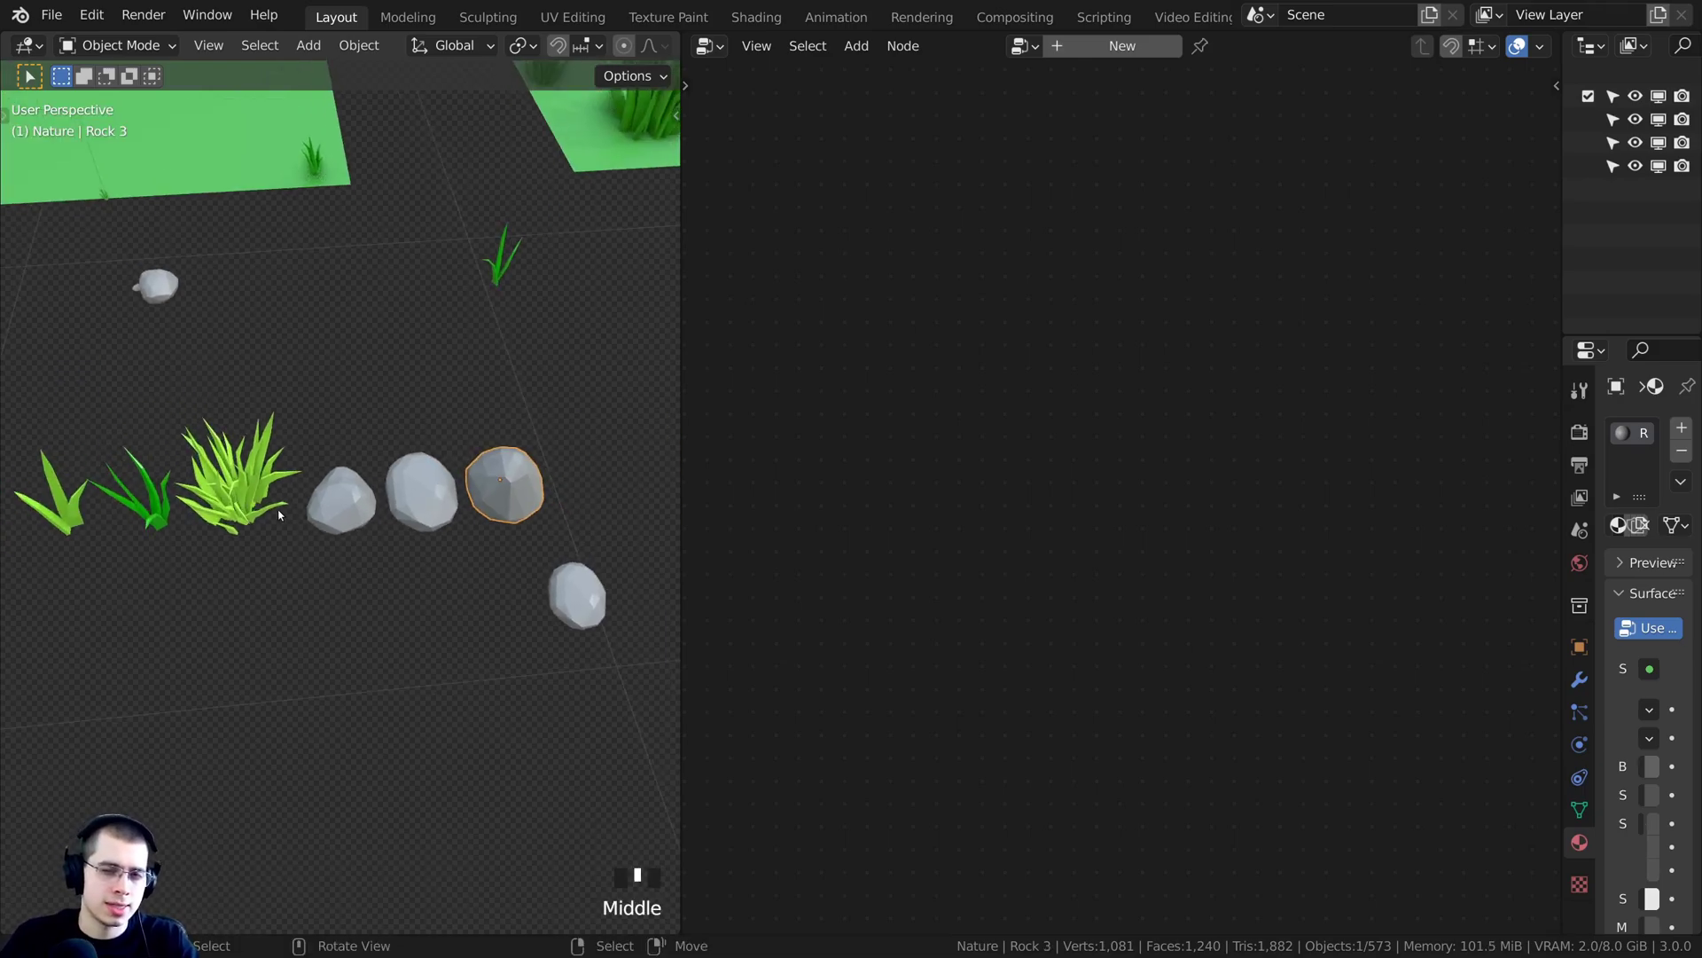
Reselect the ground plane and enable Reset Children on its Collection Info node
scroll(304, 487, down, 8)
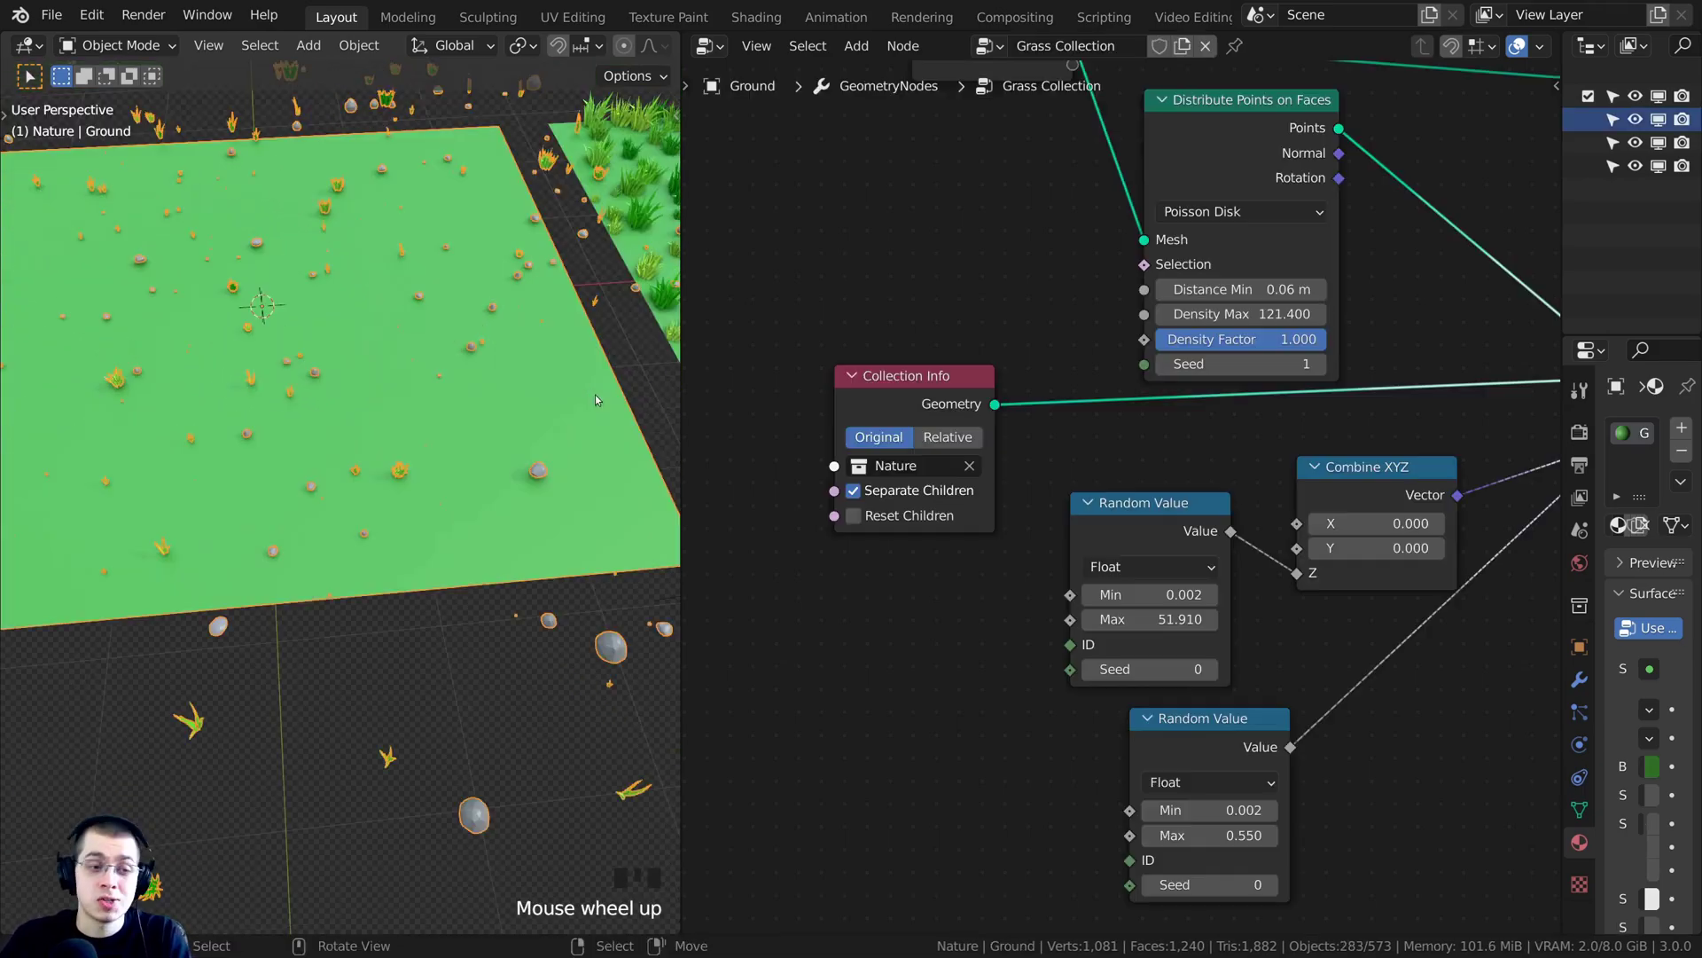
shift+middle_drag(594, 395, 434, 377)
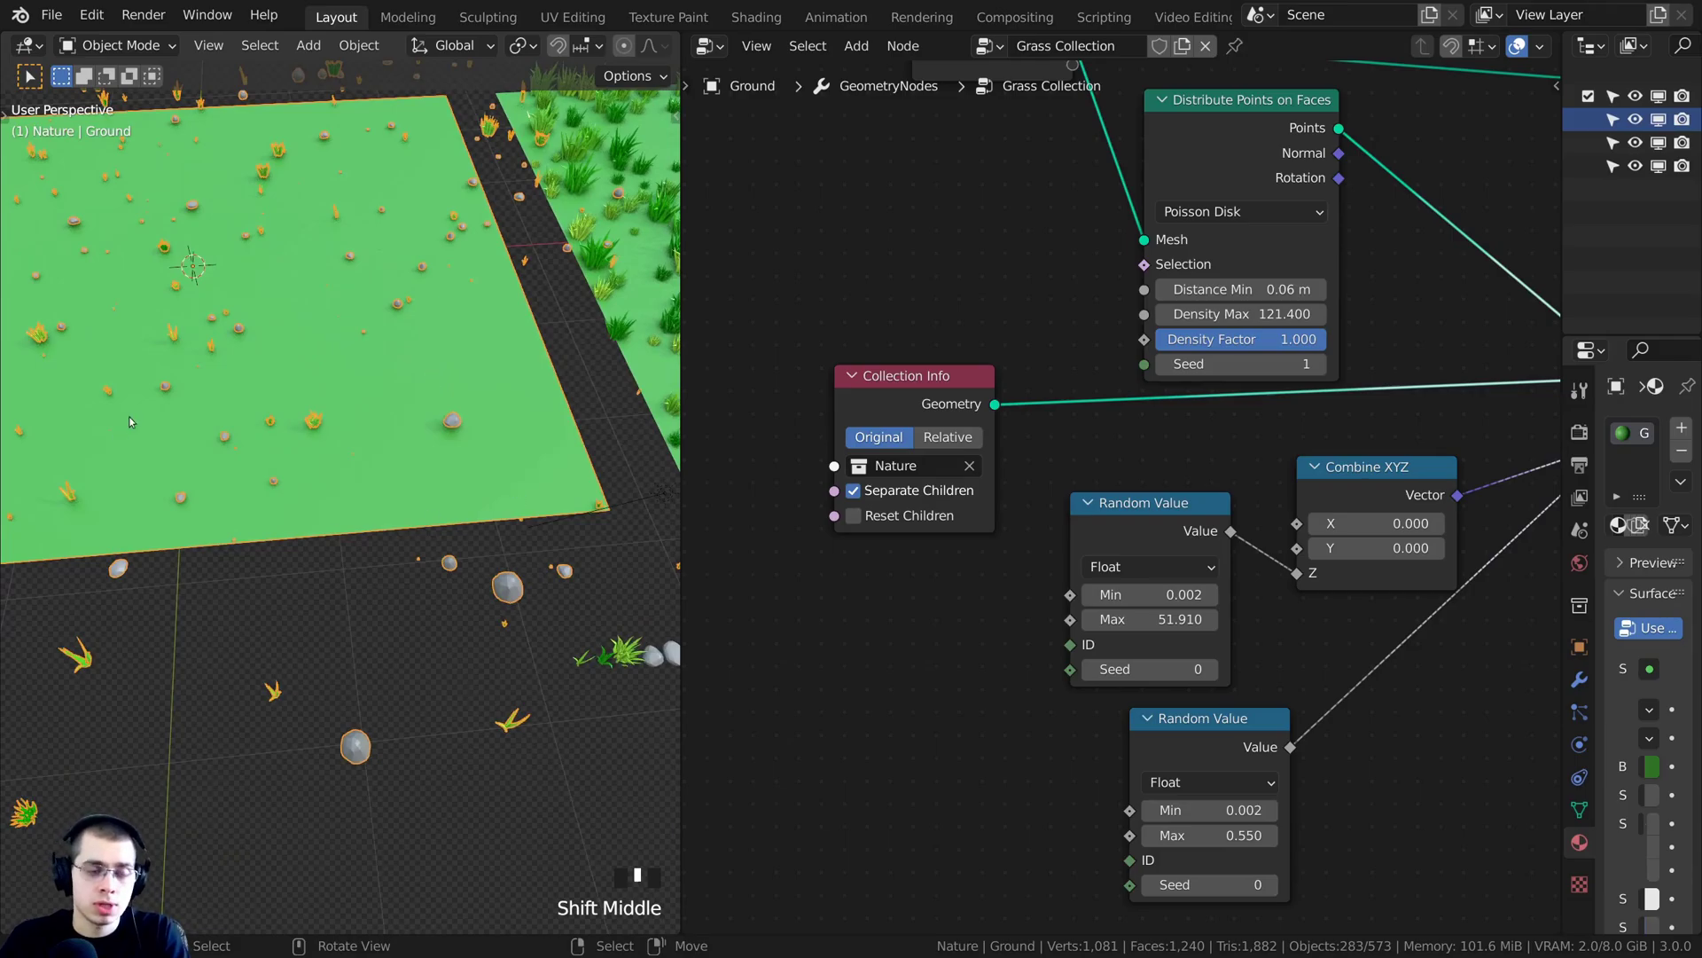
shift+middle_drag(182, 152, 359, 250)
middle_drag(359, 367, 443, 356)
scroll(967, 498, up, 4)
middle_drag(967, 498, 1045, 455)
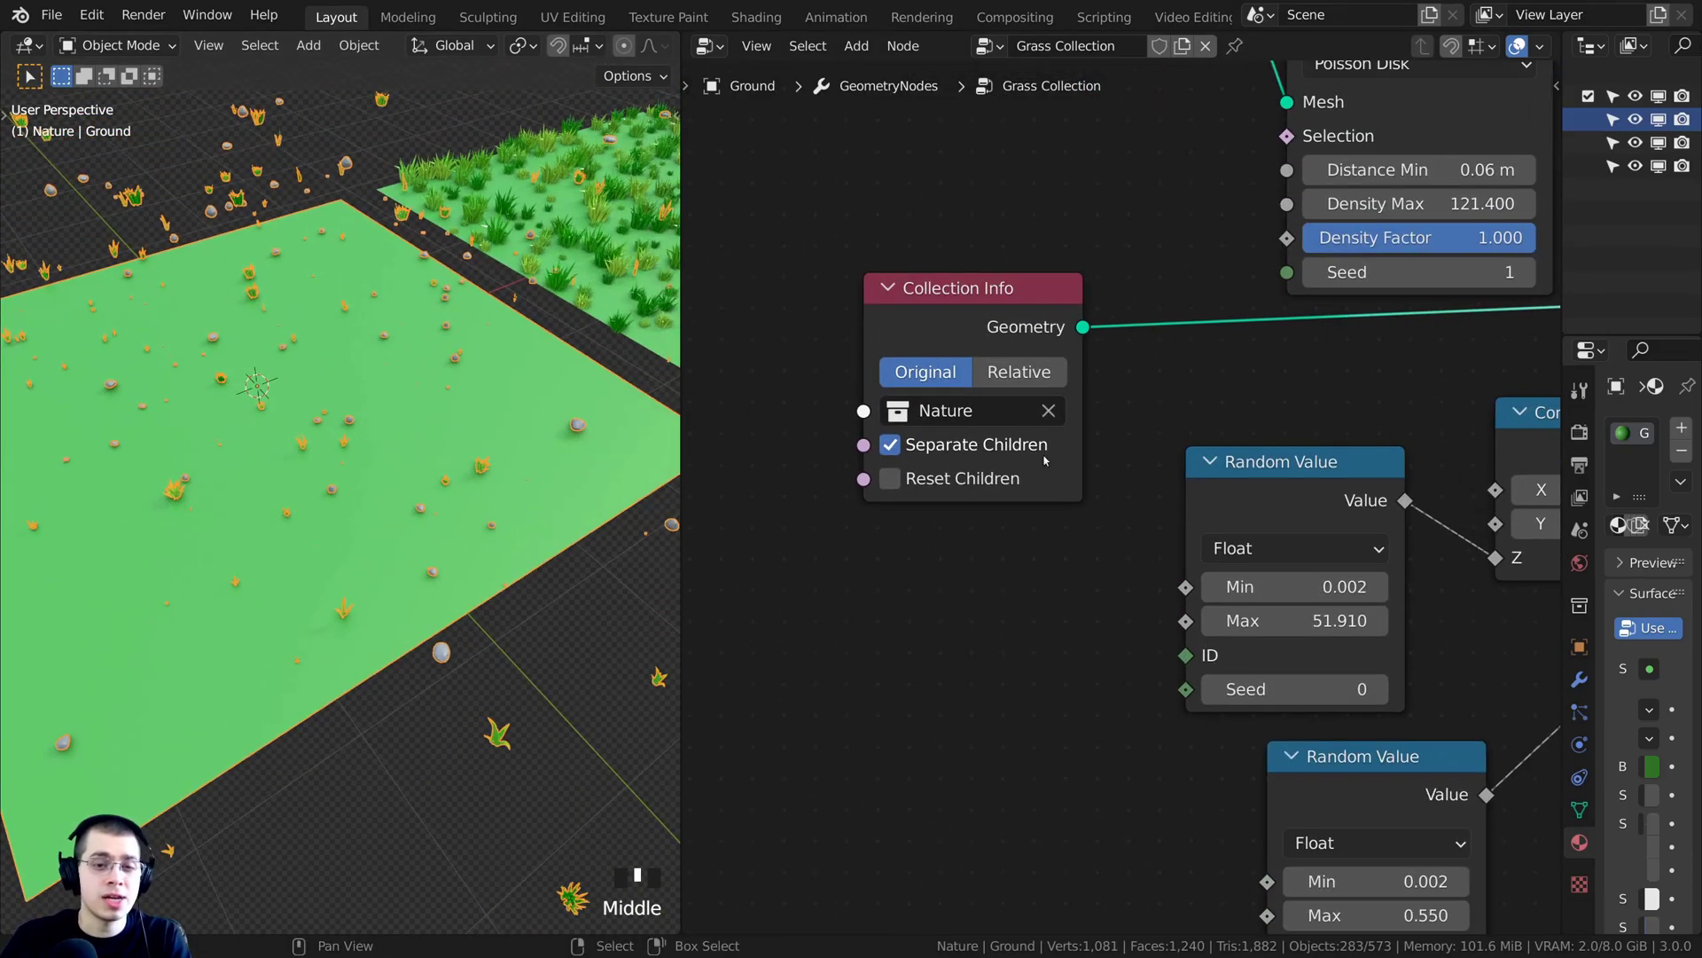
scroll(882, 484, up, 1)
click(873, 484)
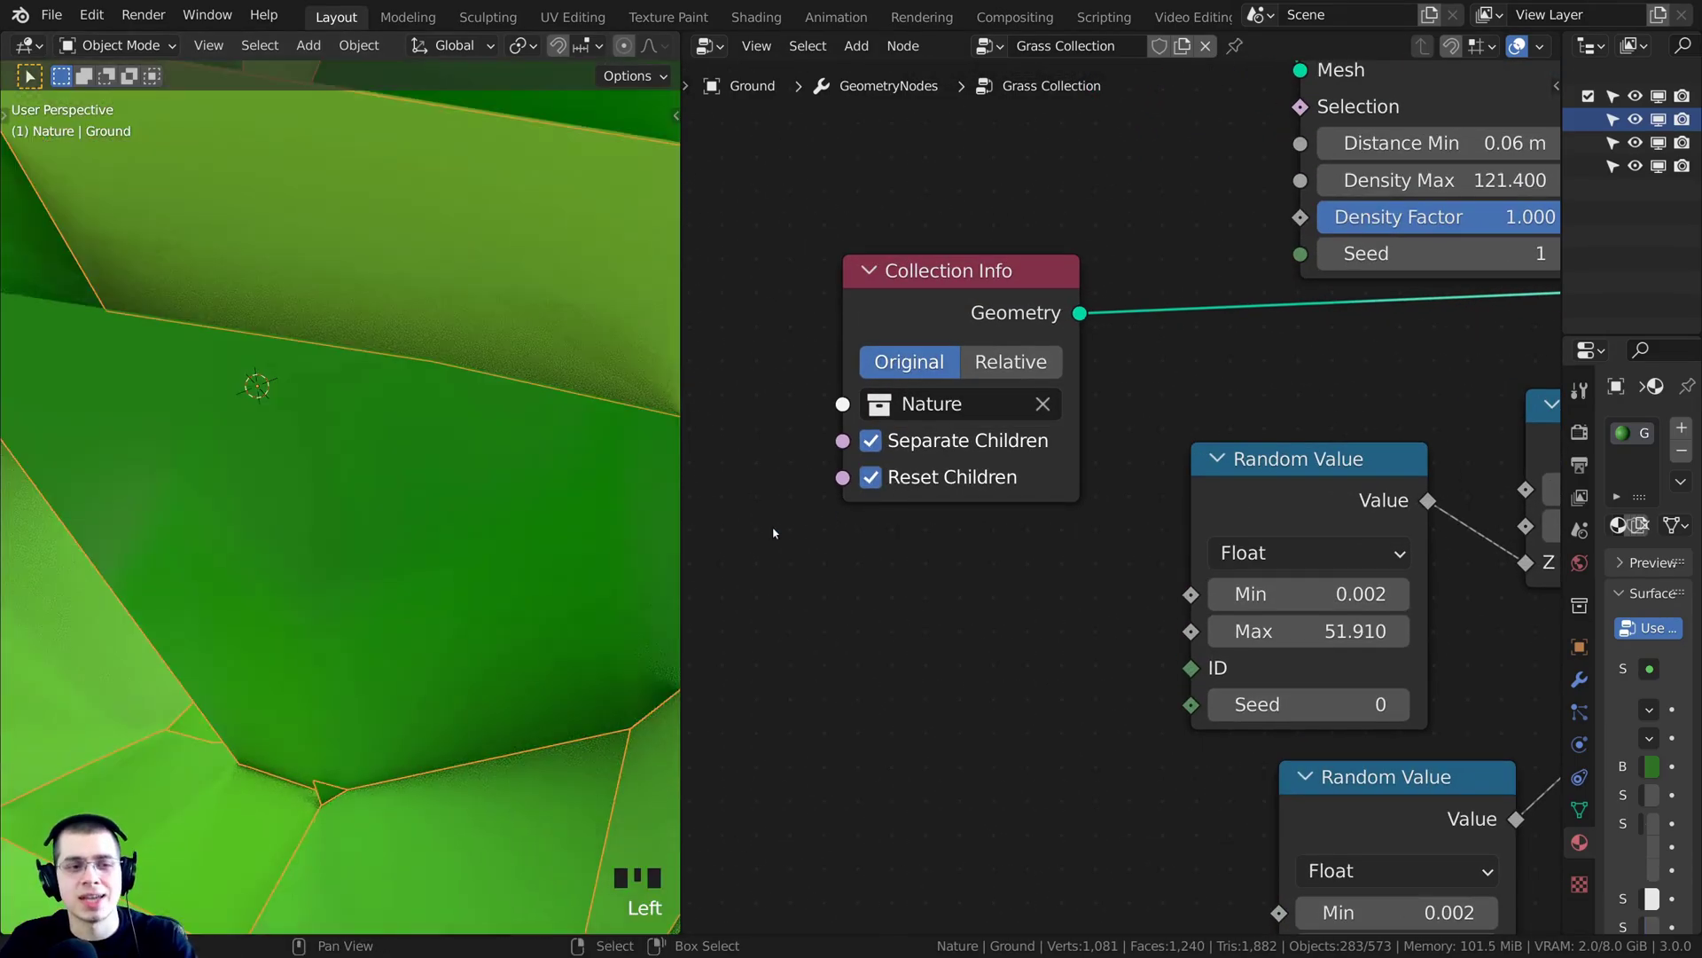
scroll(481, 518, down, 8)
shift+middle_drag(481, 518, 933, 523)
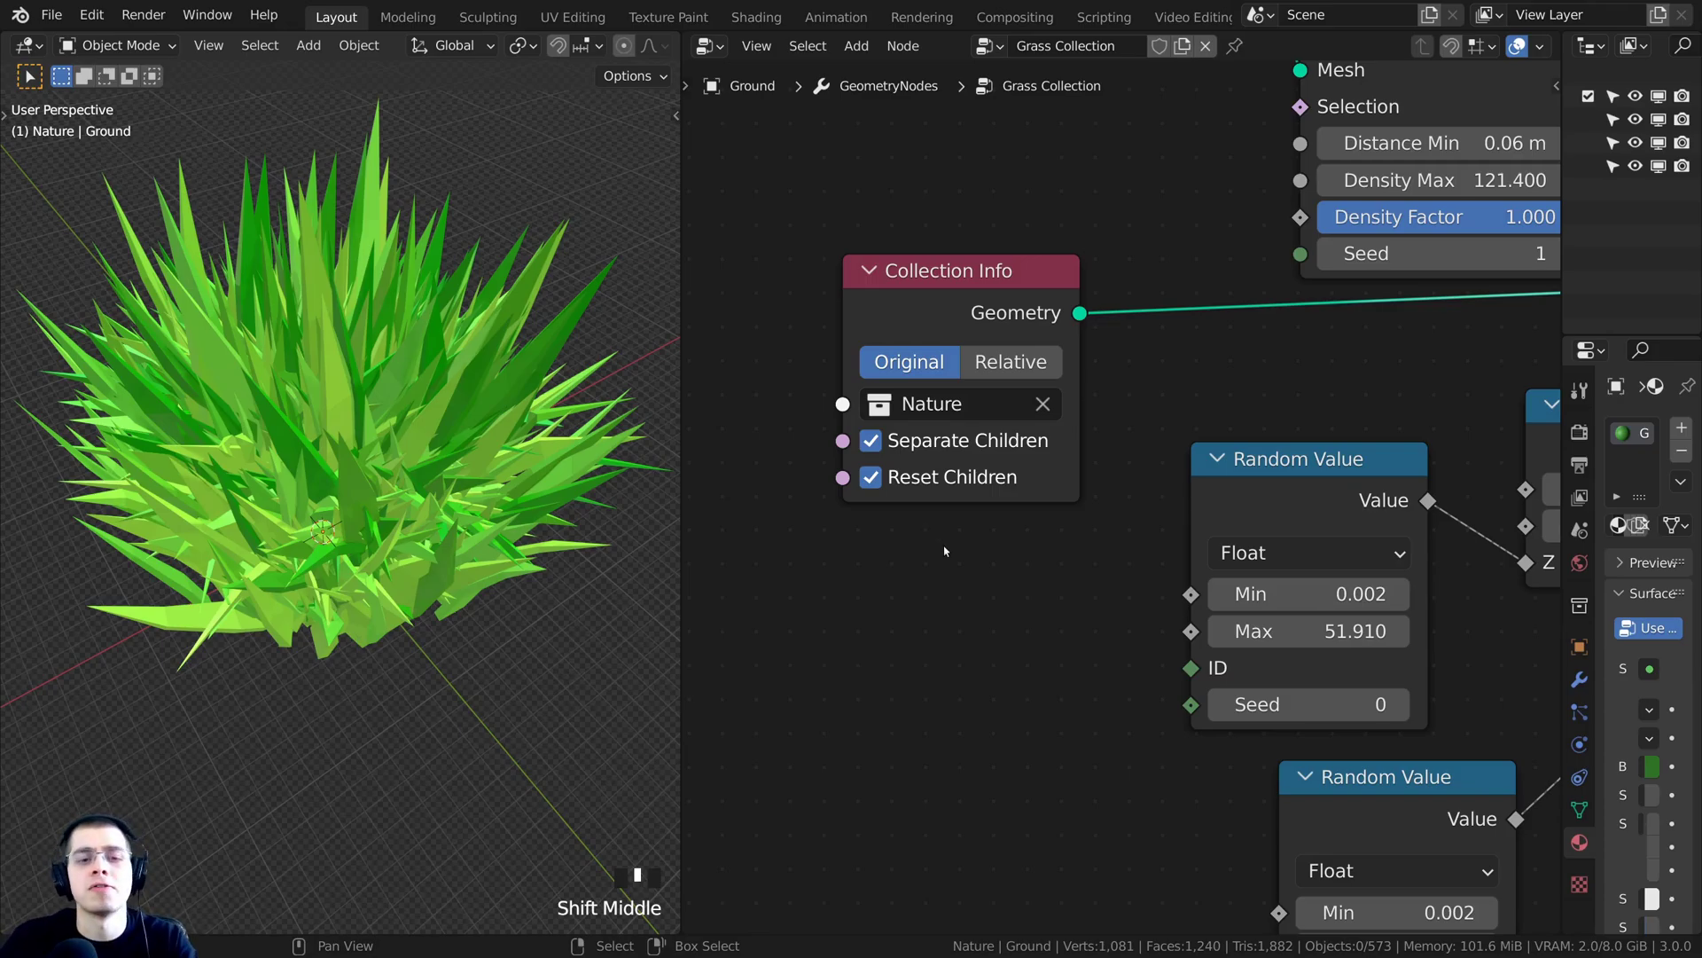
Reduce the Max of the Random Value node driving the instance scale to 0.050
shift+middle_drag(944, 551, 768, 407)
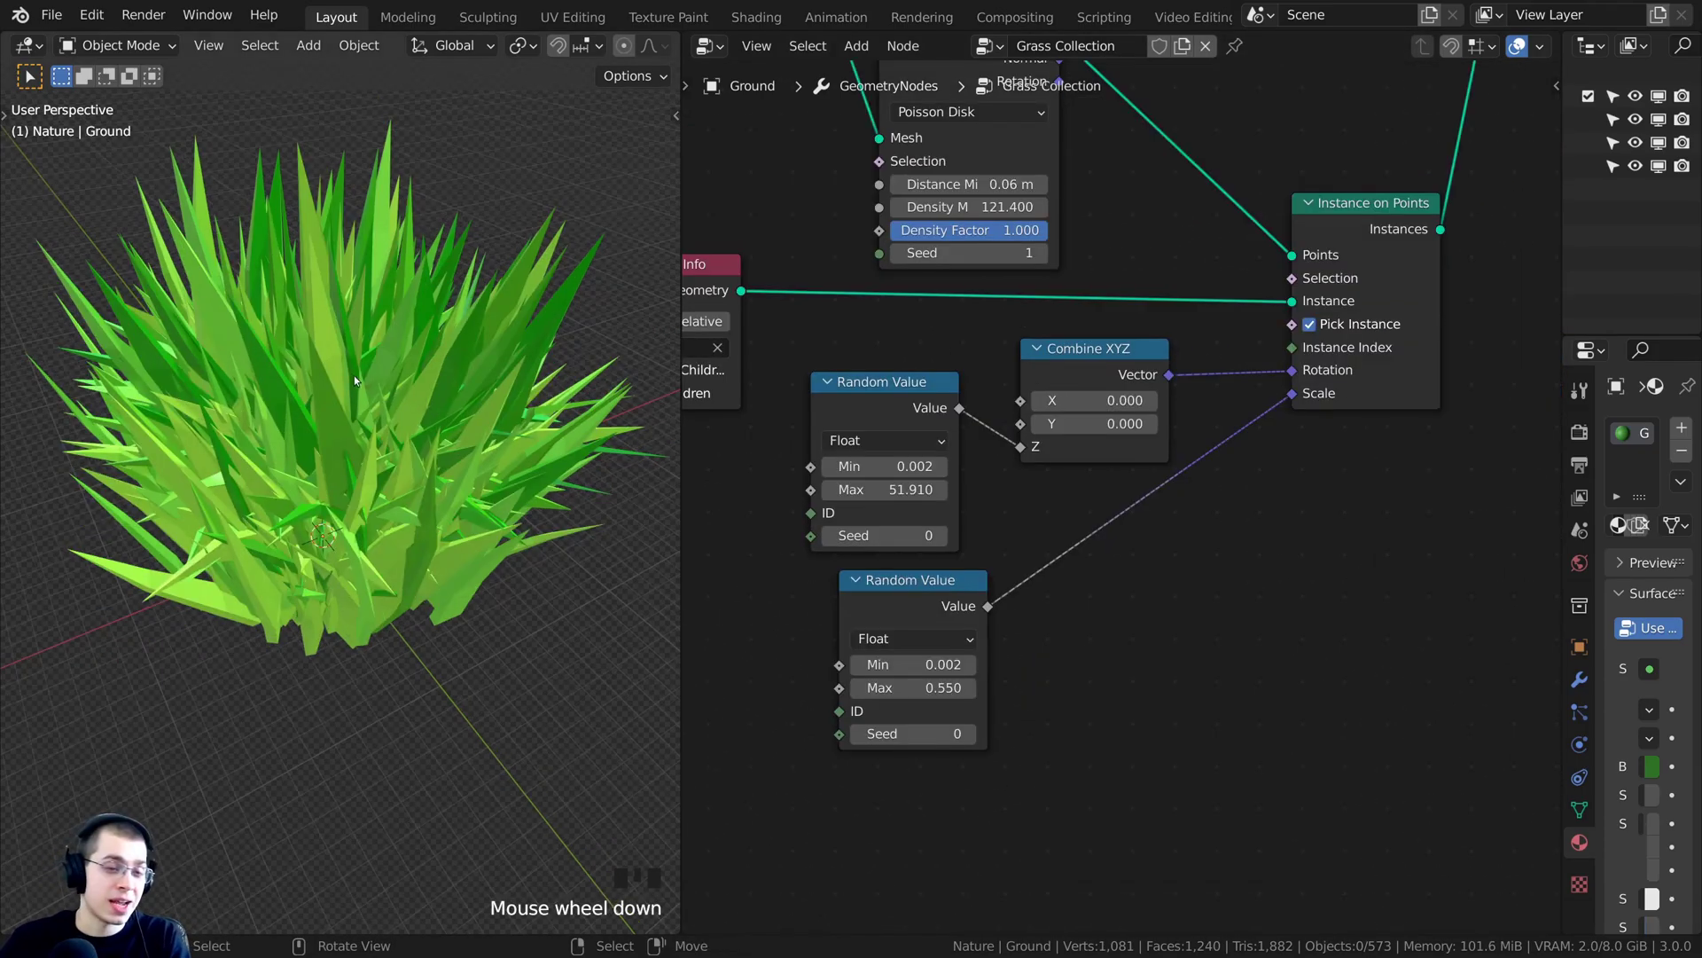
middle_drag(354, 376, 364, 337)
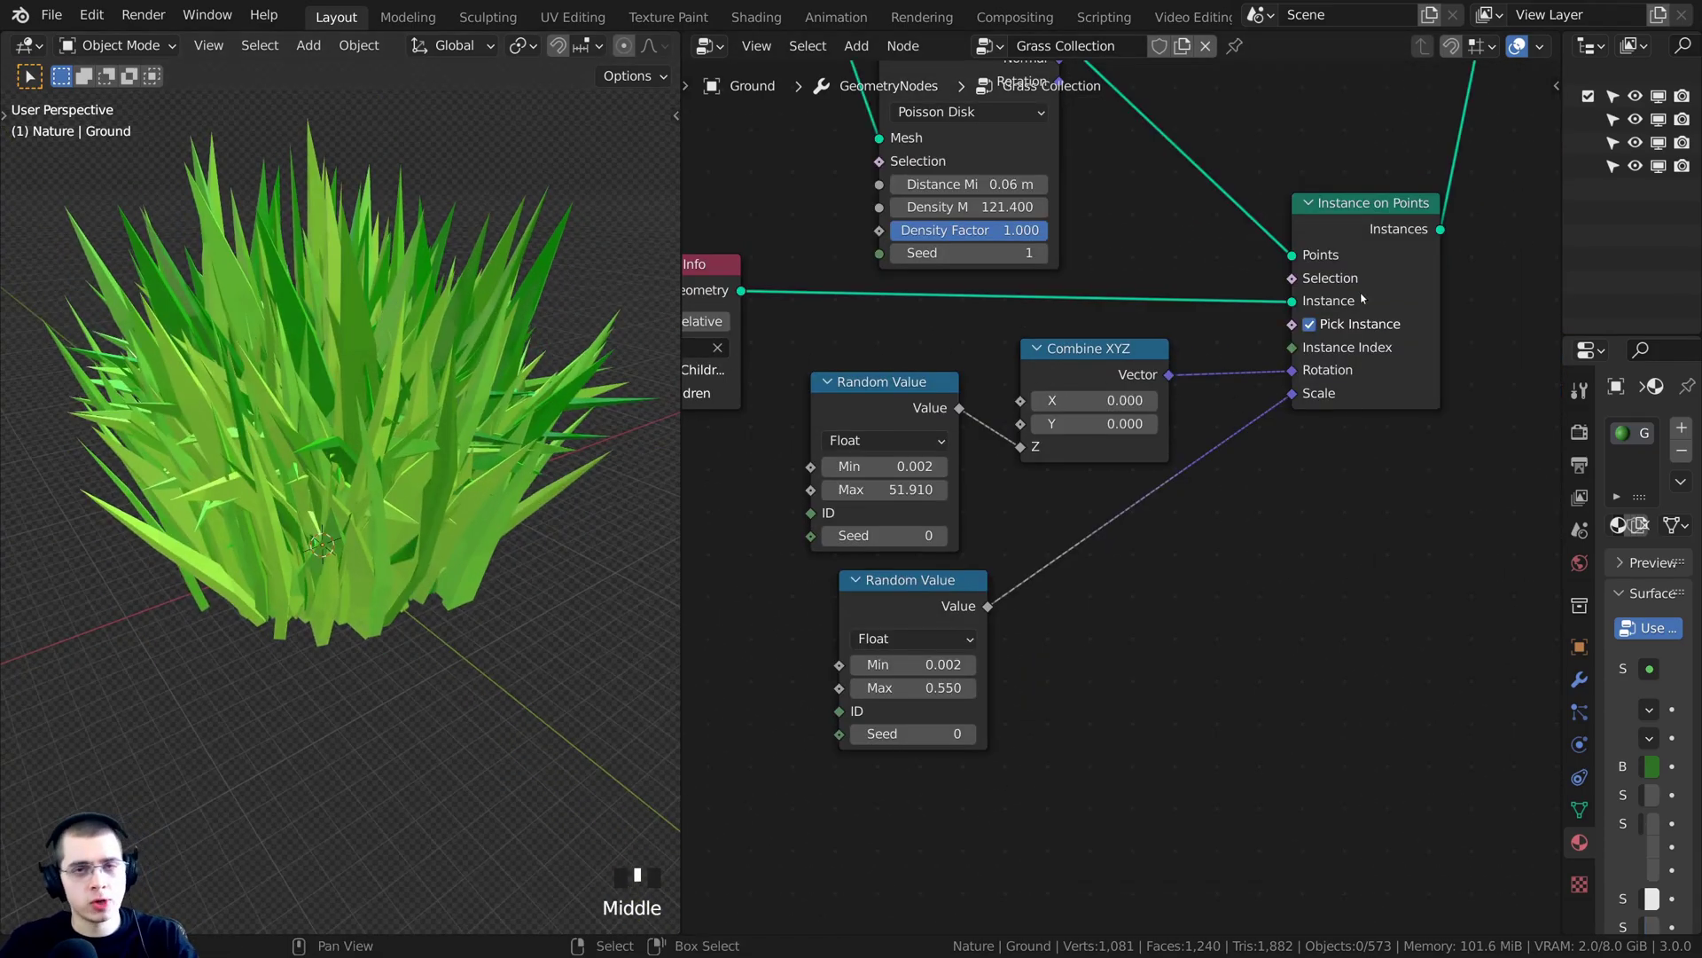
middle_drag(1359, 248, 1381, 239)
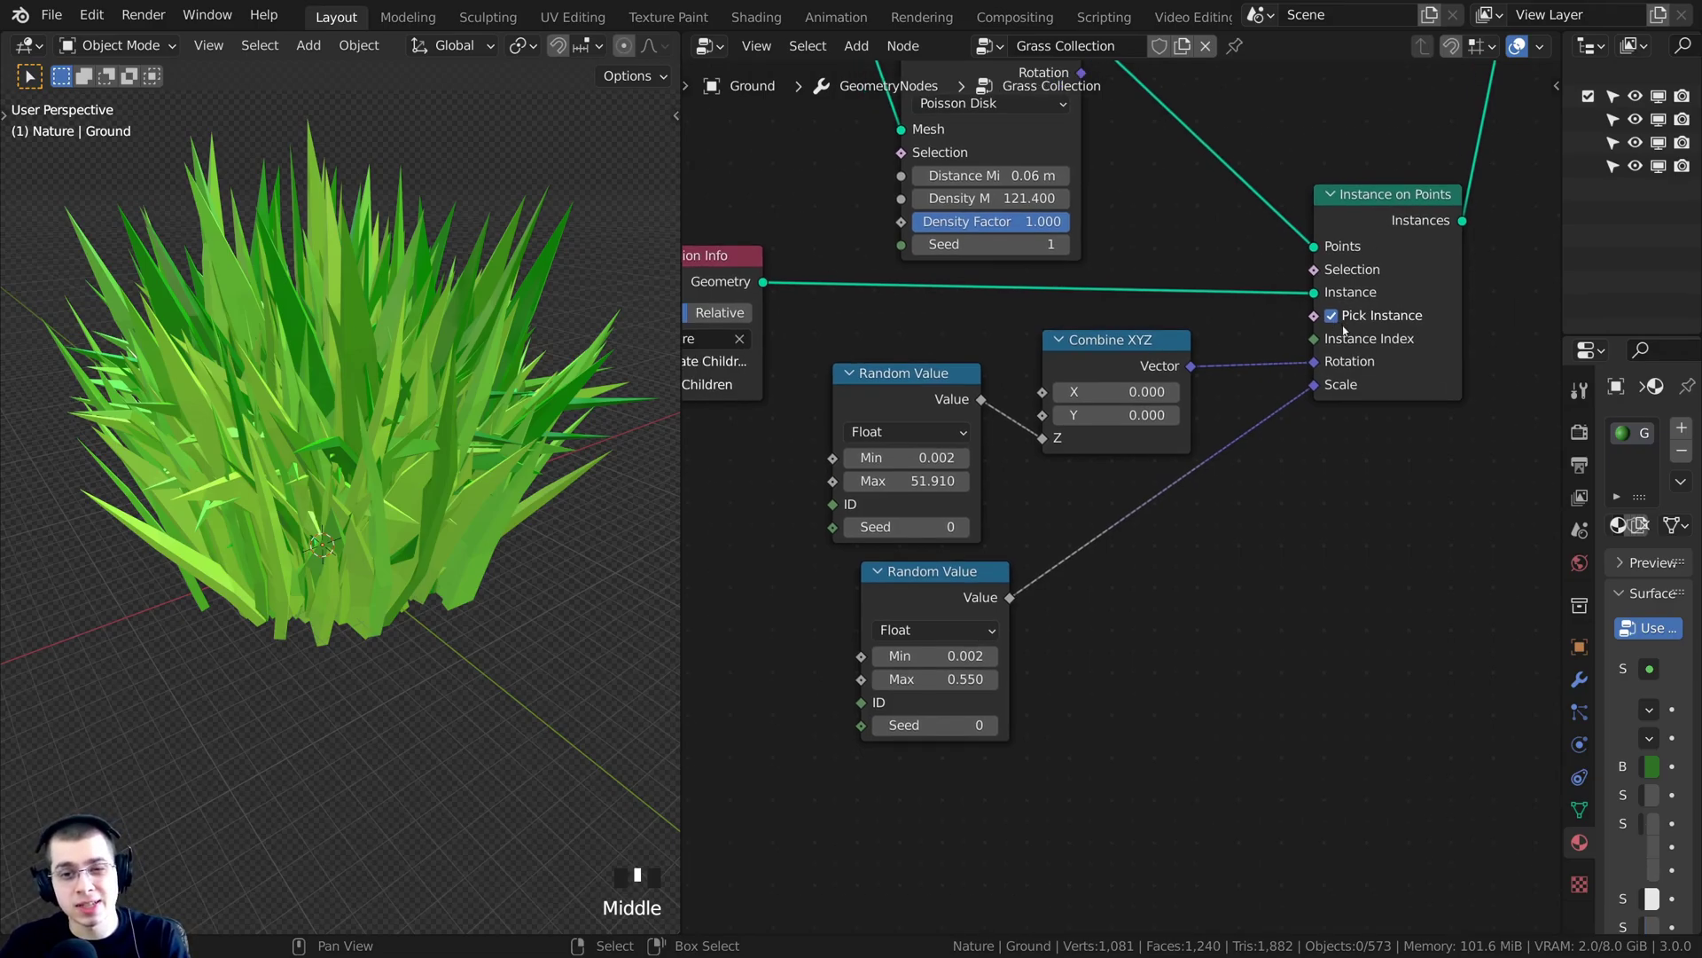
middle_drag(1004, 579, 1179, 370)
scroll(1179, 369, up, 3)
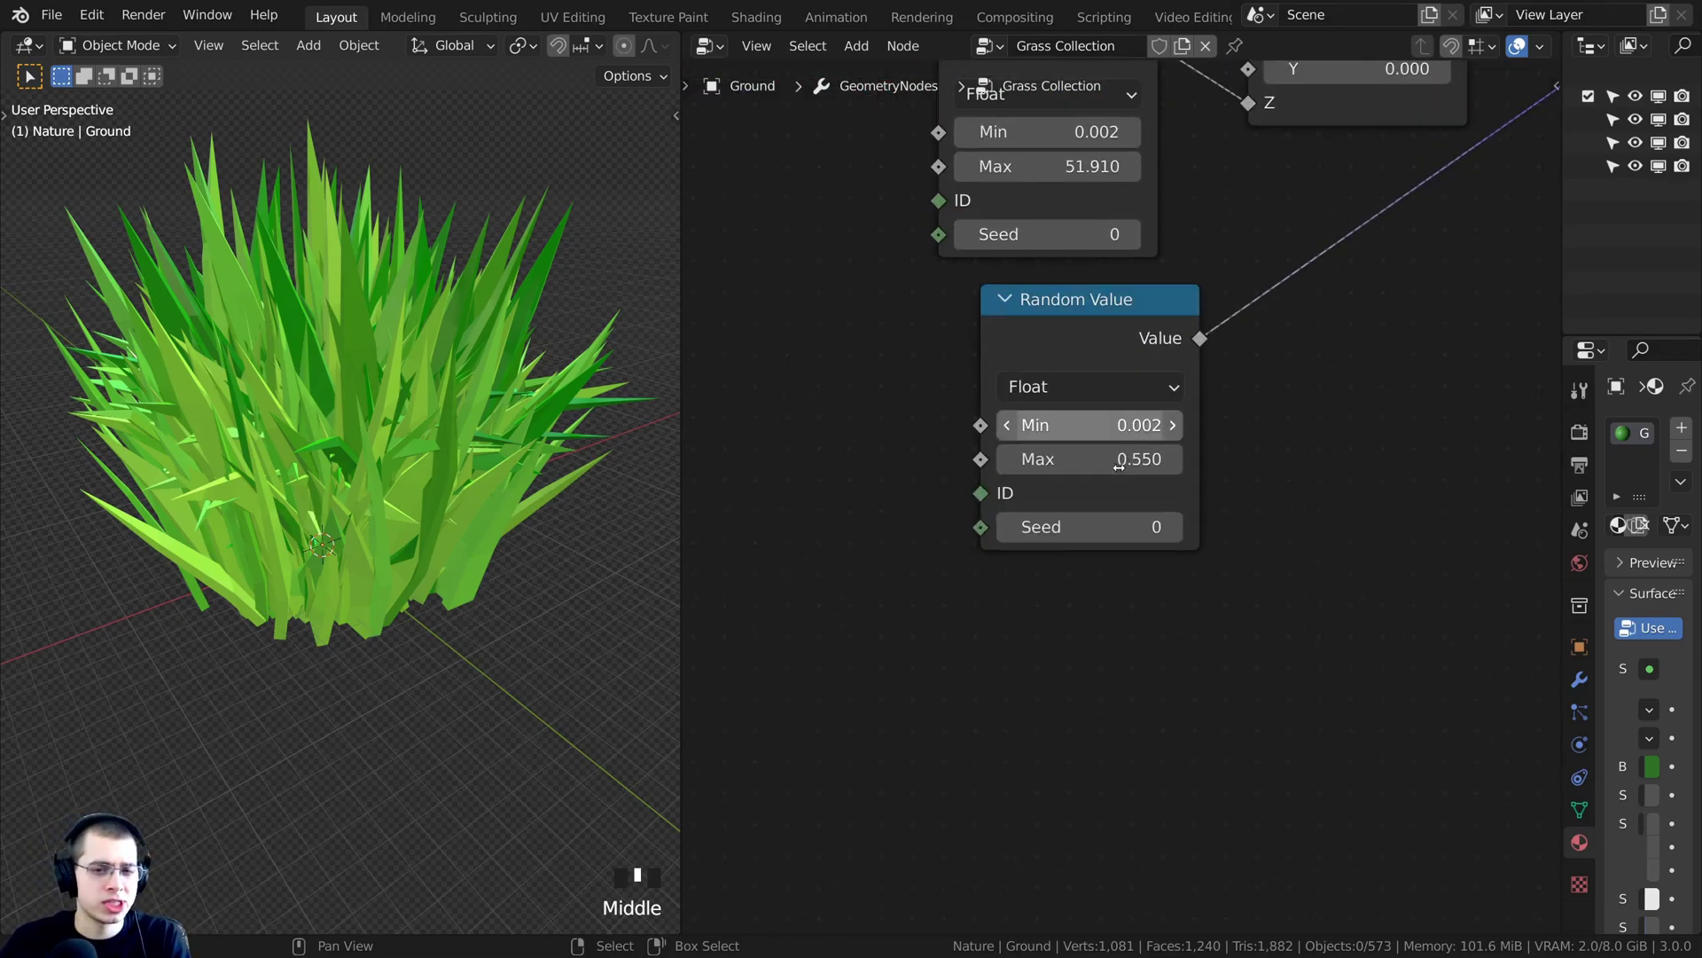
shift+drag(1090, 459, 647, 458)
scroll(381, 541, up, 6)
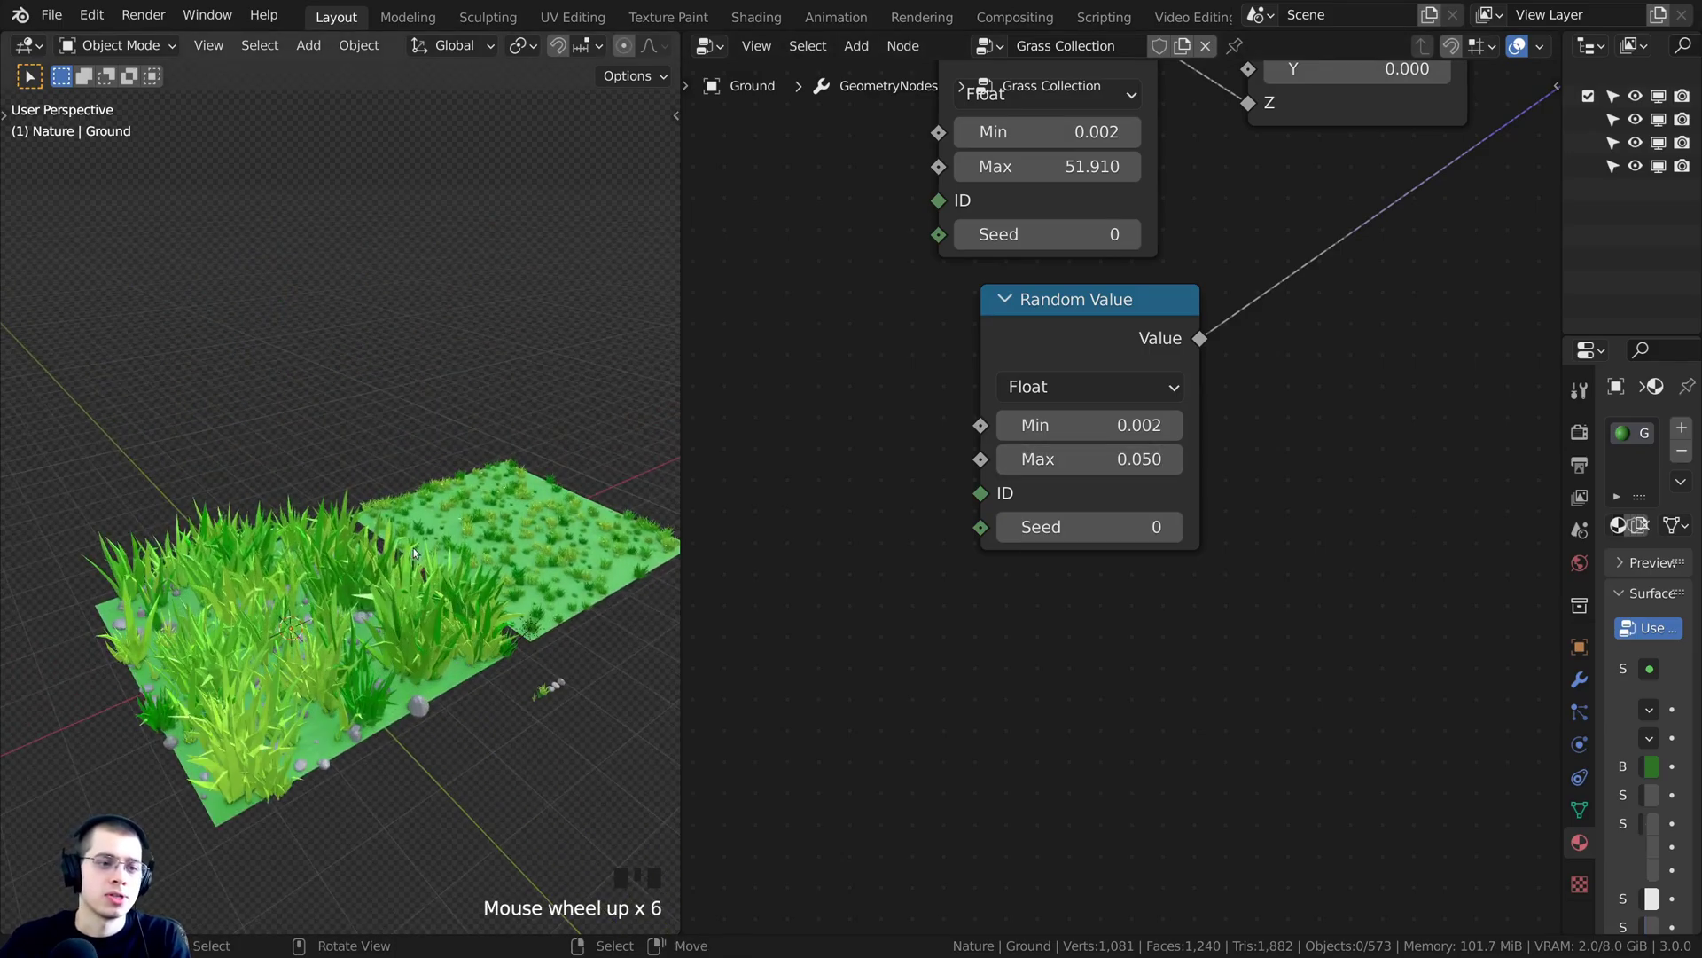
Fine-tune the Max of the Random Value node driving the instance scale down to 0.015
shift+middle_drag(381, 567, 381, 505)
scroll(1119, 494, up, 3)
shift+drag(1090, 448, 1060, 449)
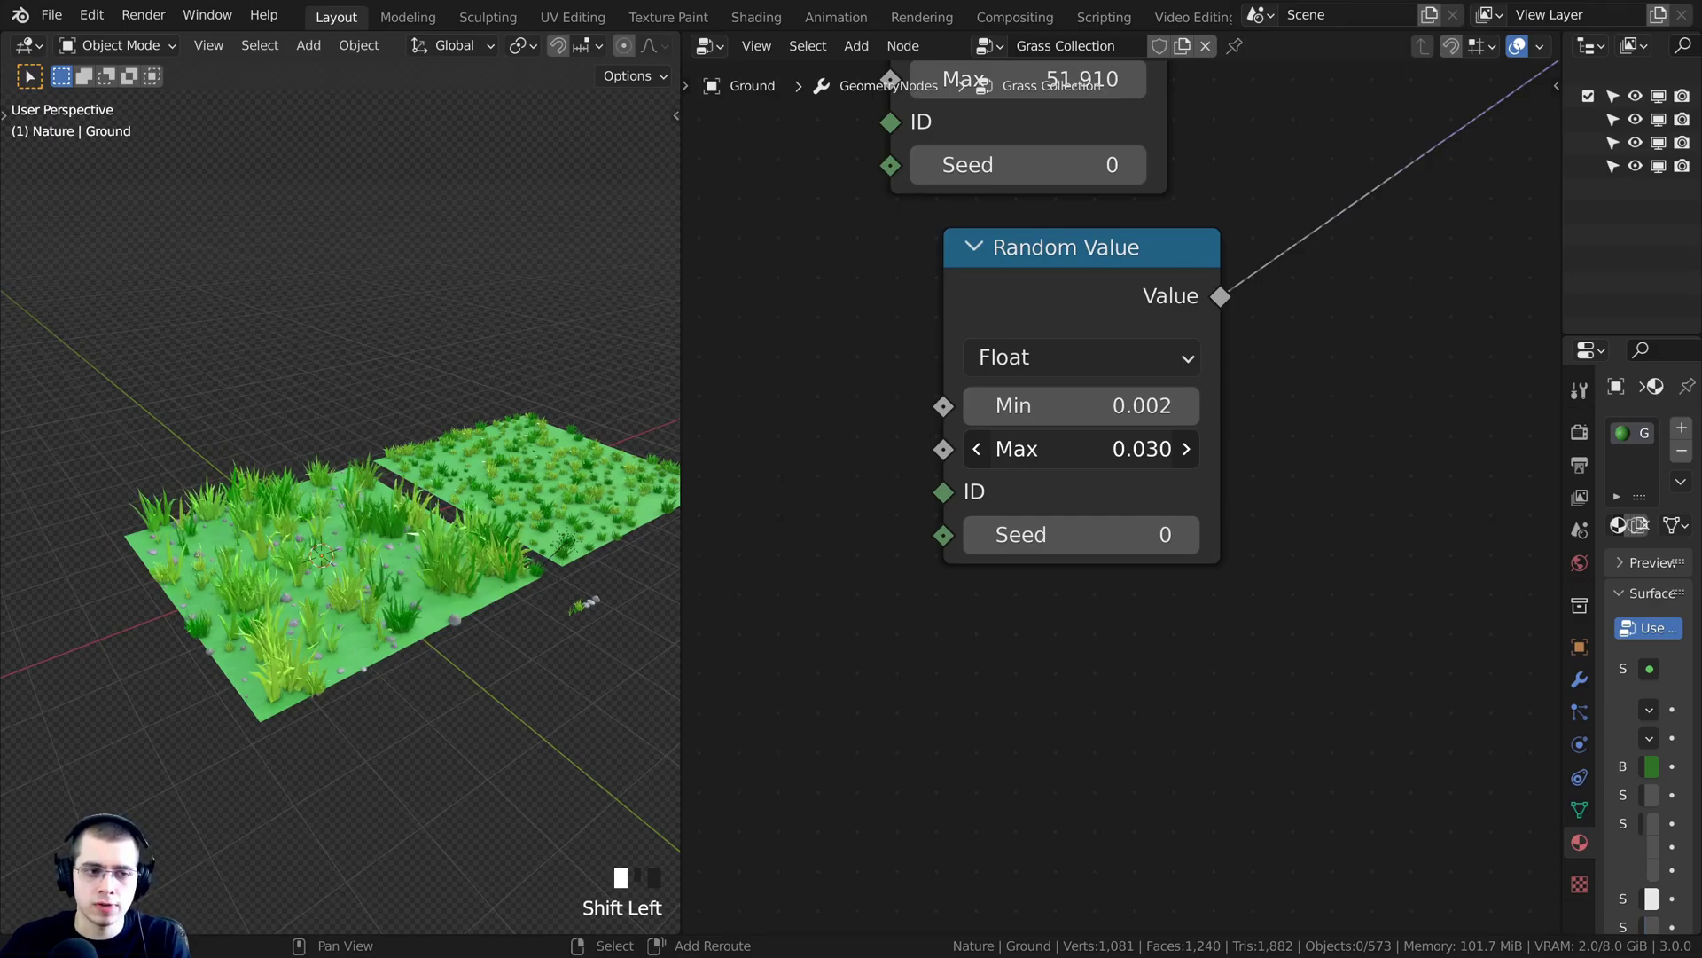
click(1107, 451)
key(Right)
key(BackSpace)
text(2)
key(Return)
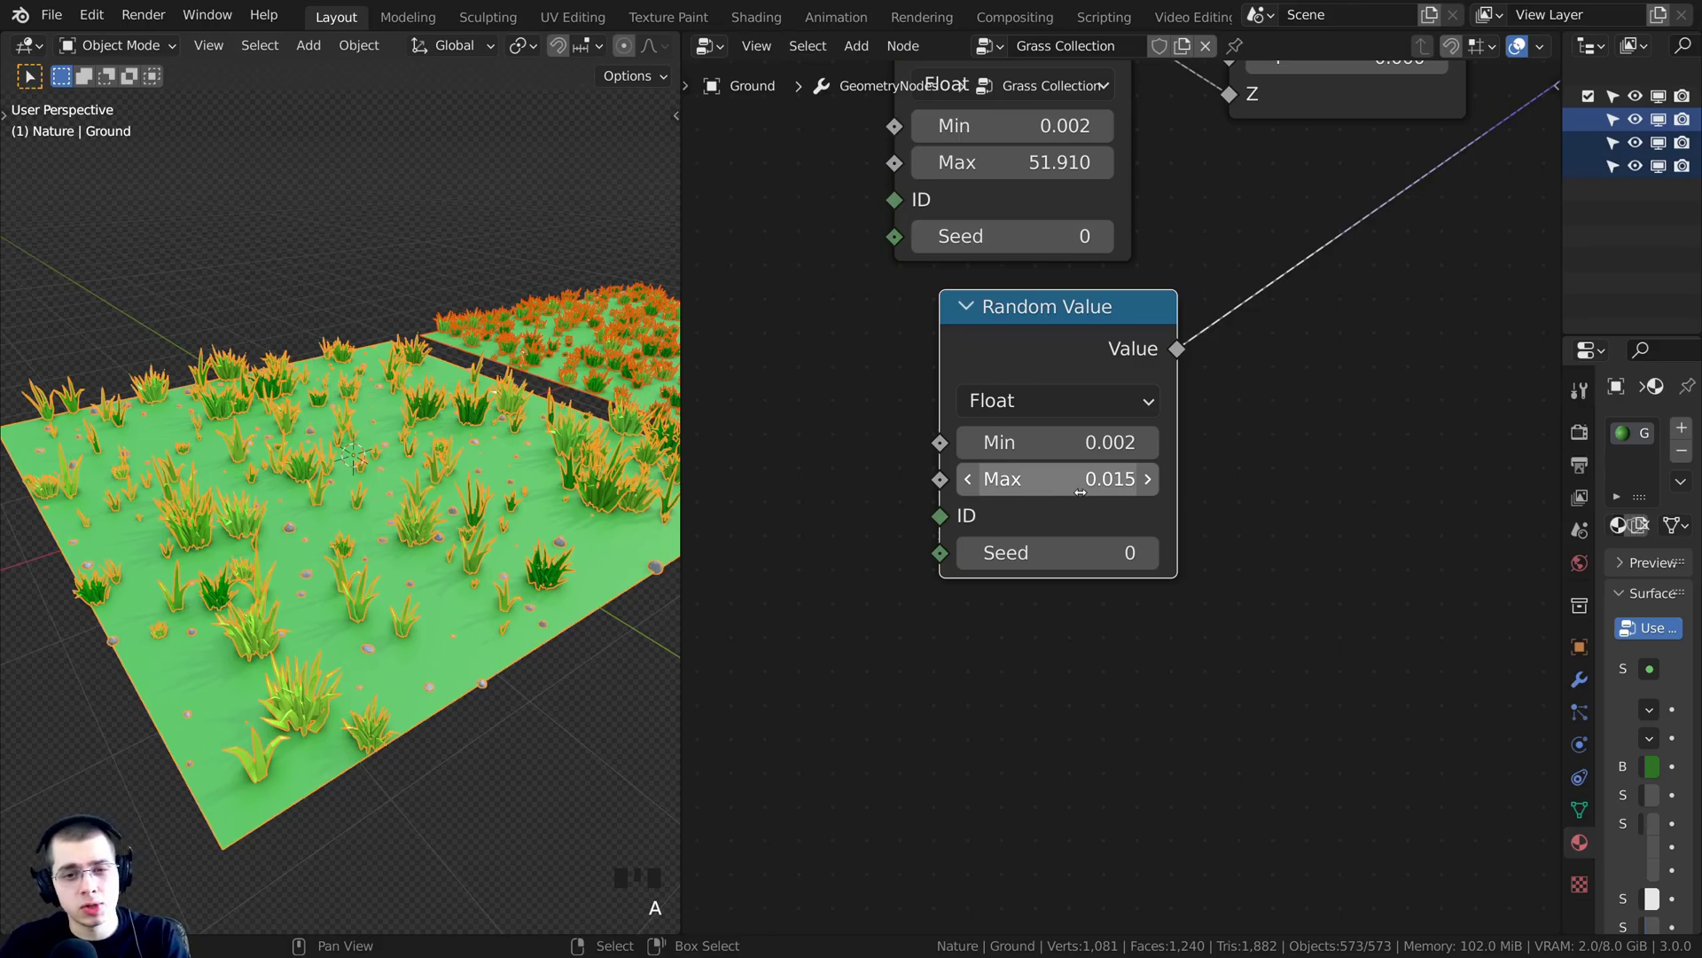
Shift the Random Value node that drives the instance scale slightly left
scroll(1083, 492, up, 1)
scroll(1102, 492, down, 1)
drag(1035, 363, 1013, 363)
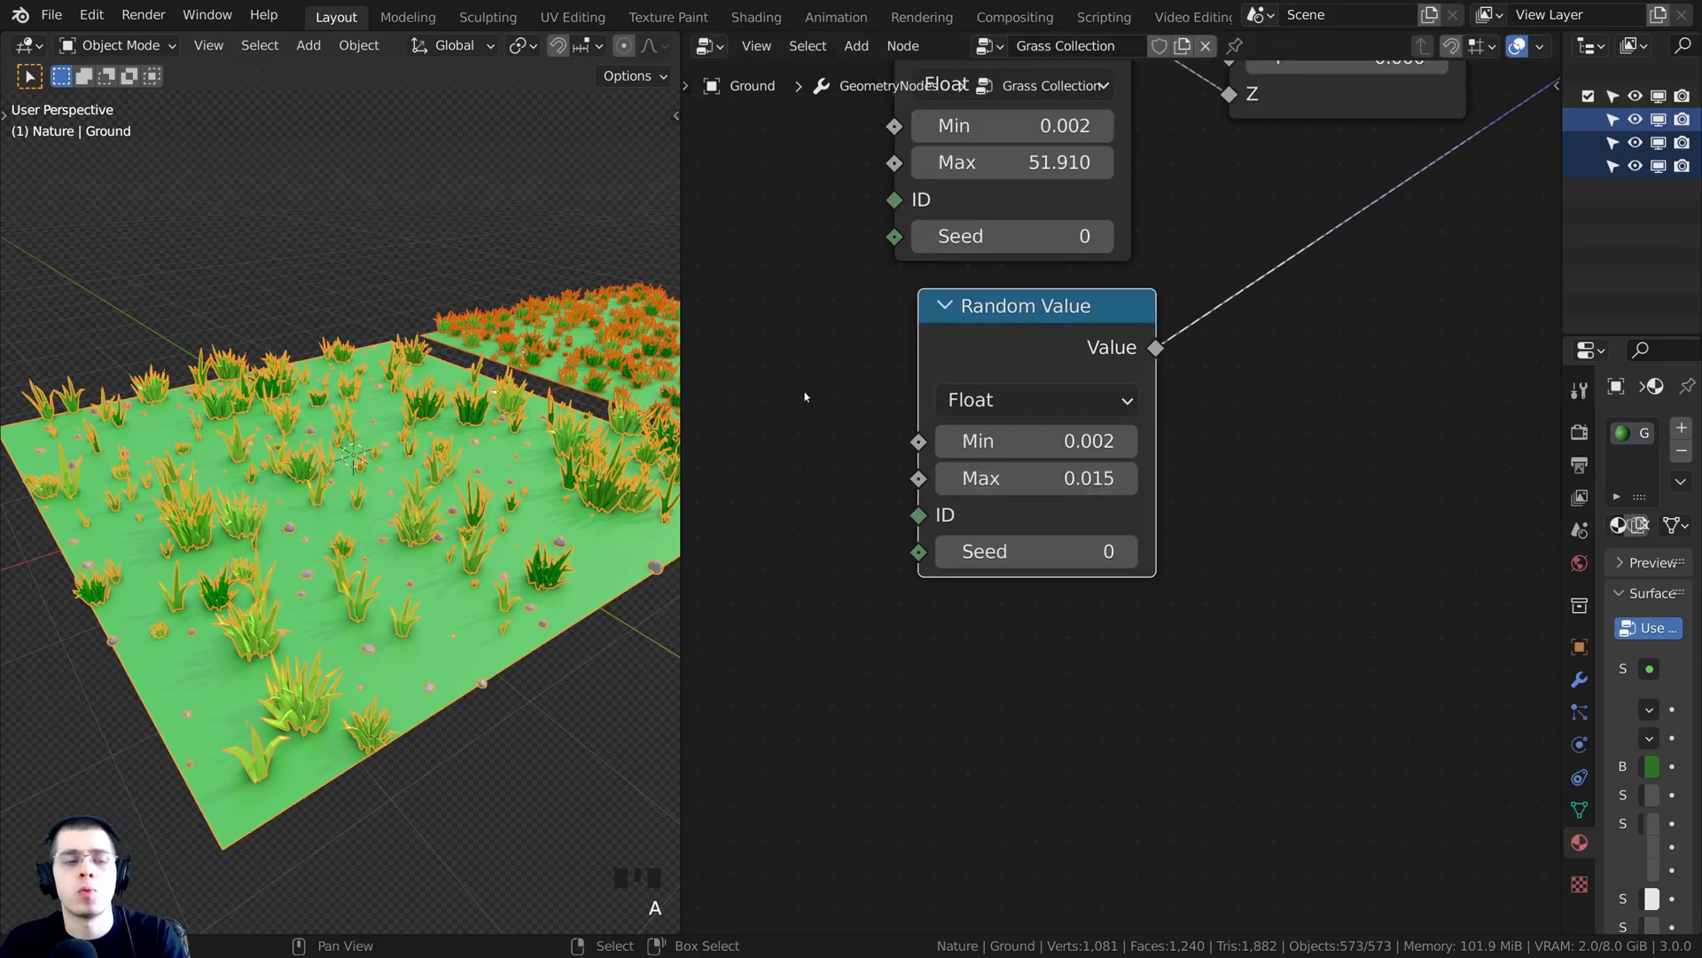
Deselect everything and raise Density Max on the Distribute Points on Faces node to 163.900
key(a)
middle_drag(355, 478, 580, 567)
shift+middle_drag(611, 509, 390, 481)
scroll(447, 401, down, 2)
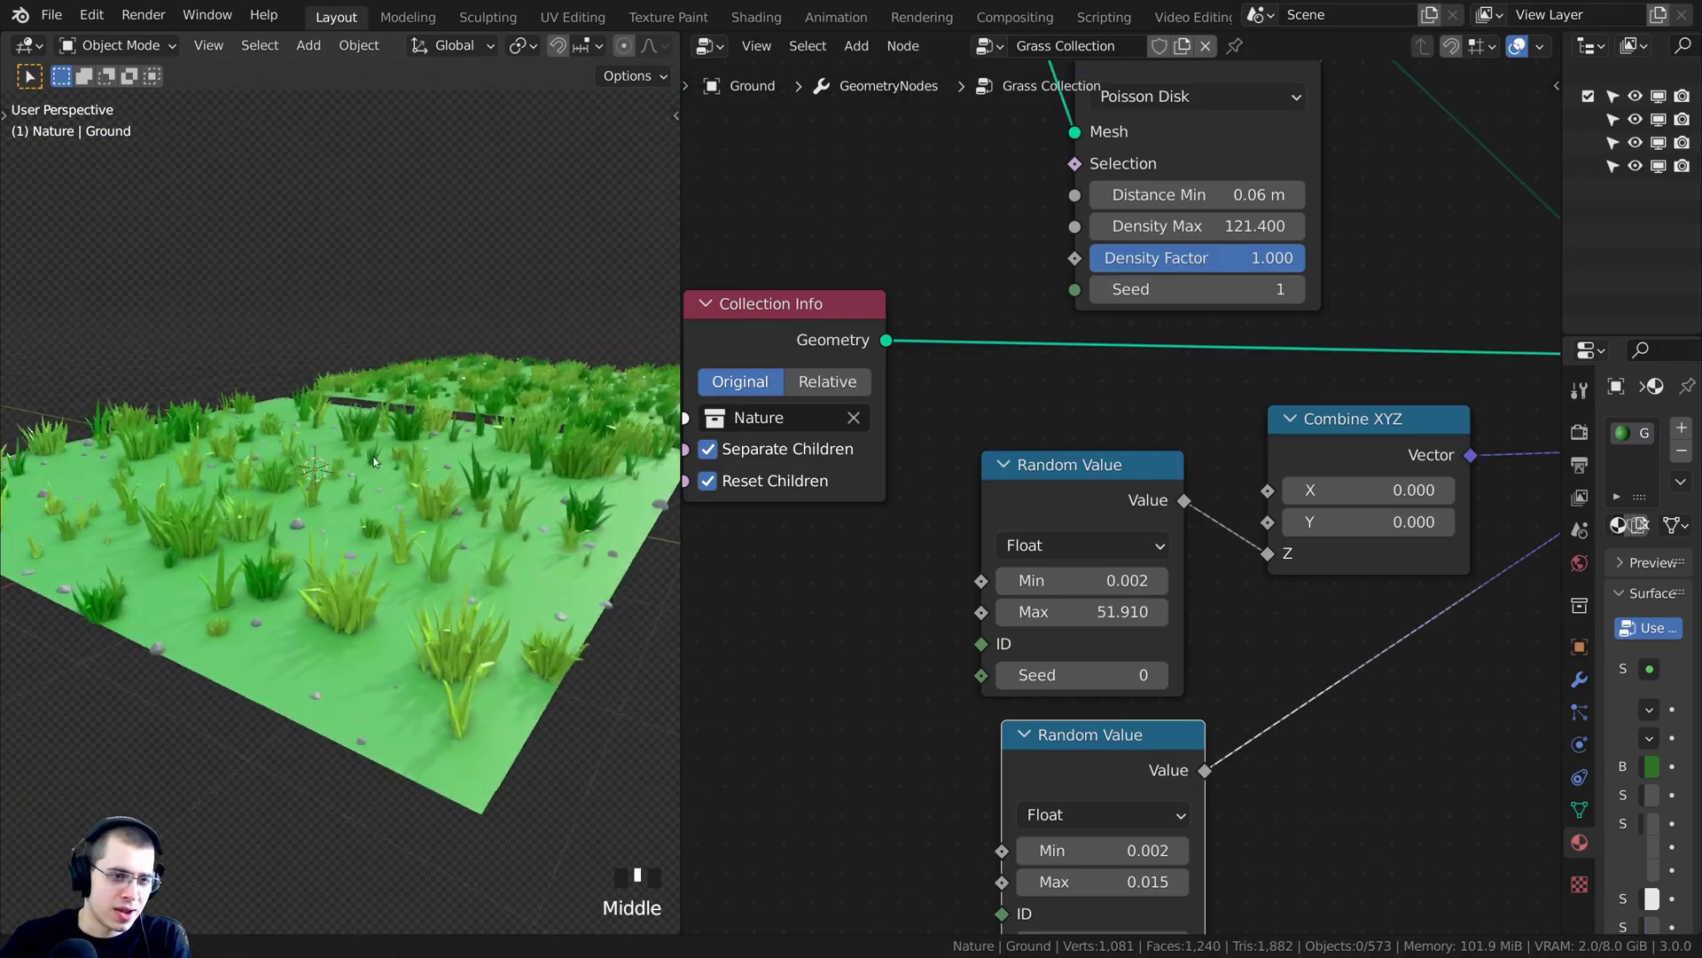
middle_drag(374, 461, 337, 466)
middle_drag(975, 275, 933, 493)
scroll(1119, 506, up, 1)
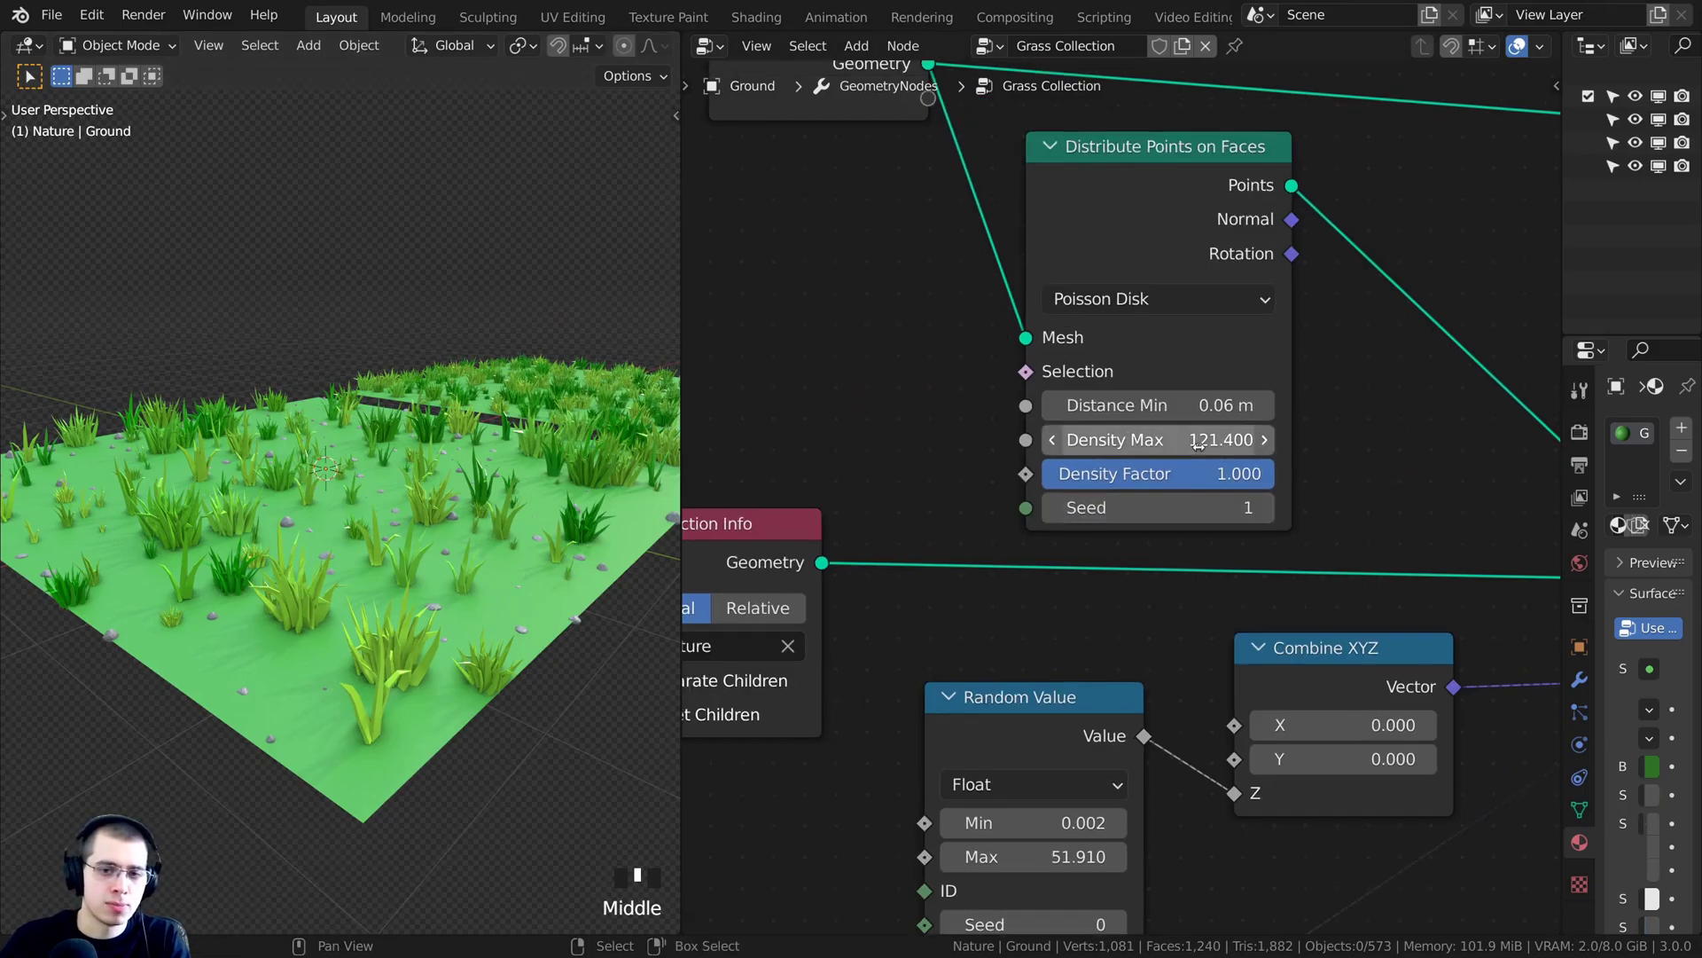
drag(1198, 443, 1276, 442)
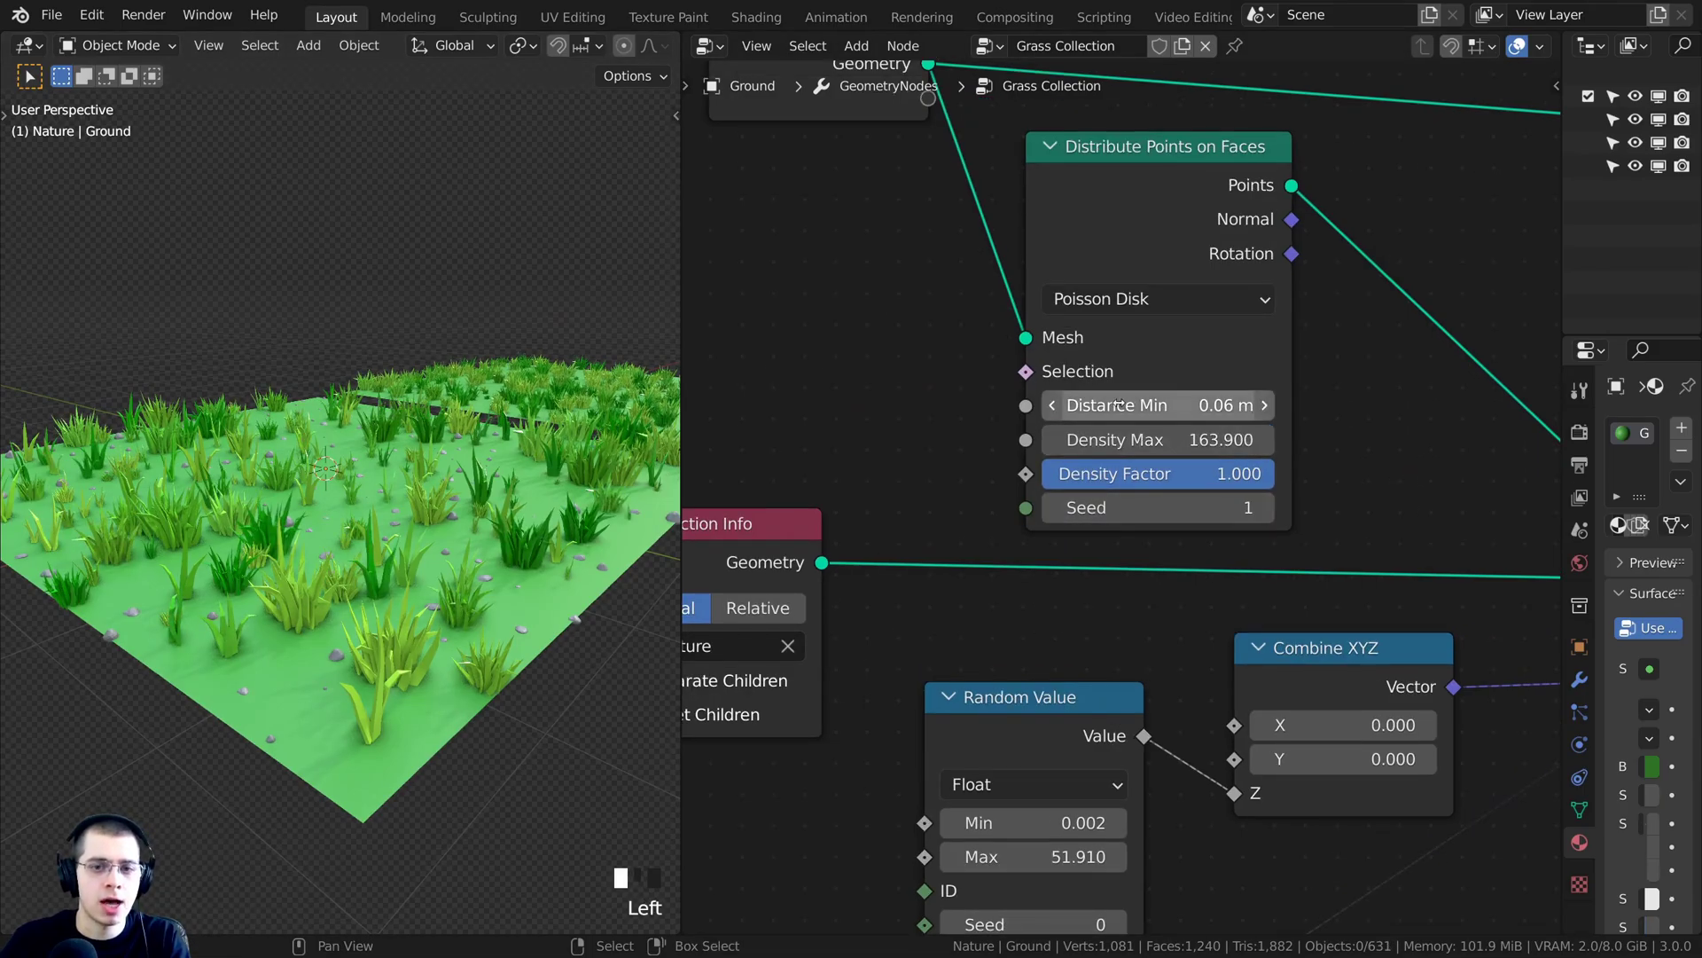
Set Distance Min on the Distribute Points on Faces node to 0.04 m
click(1166, 408)
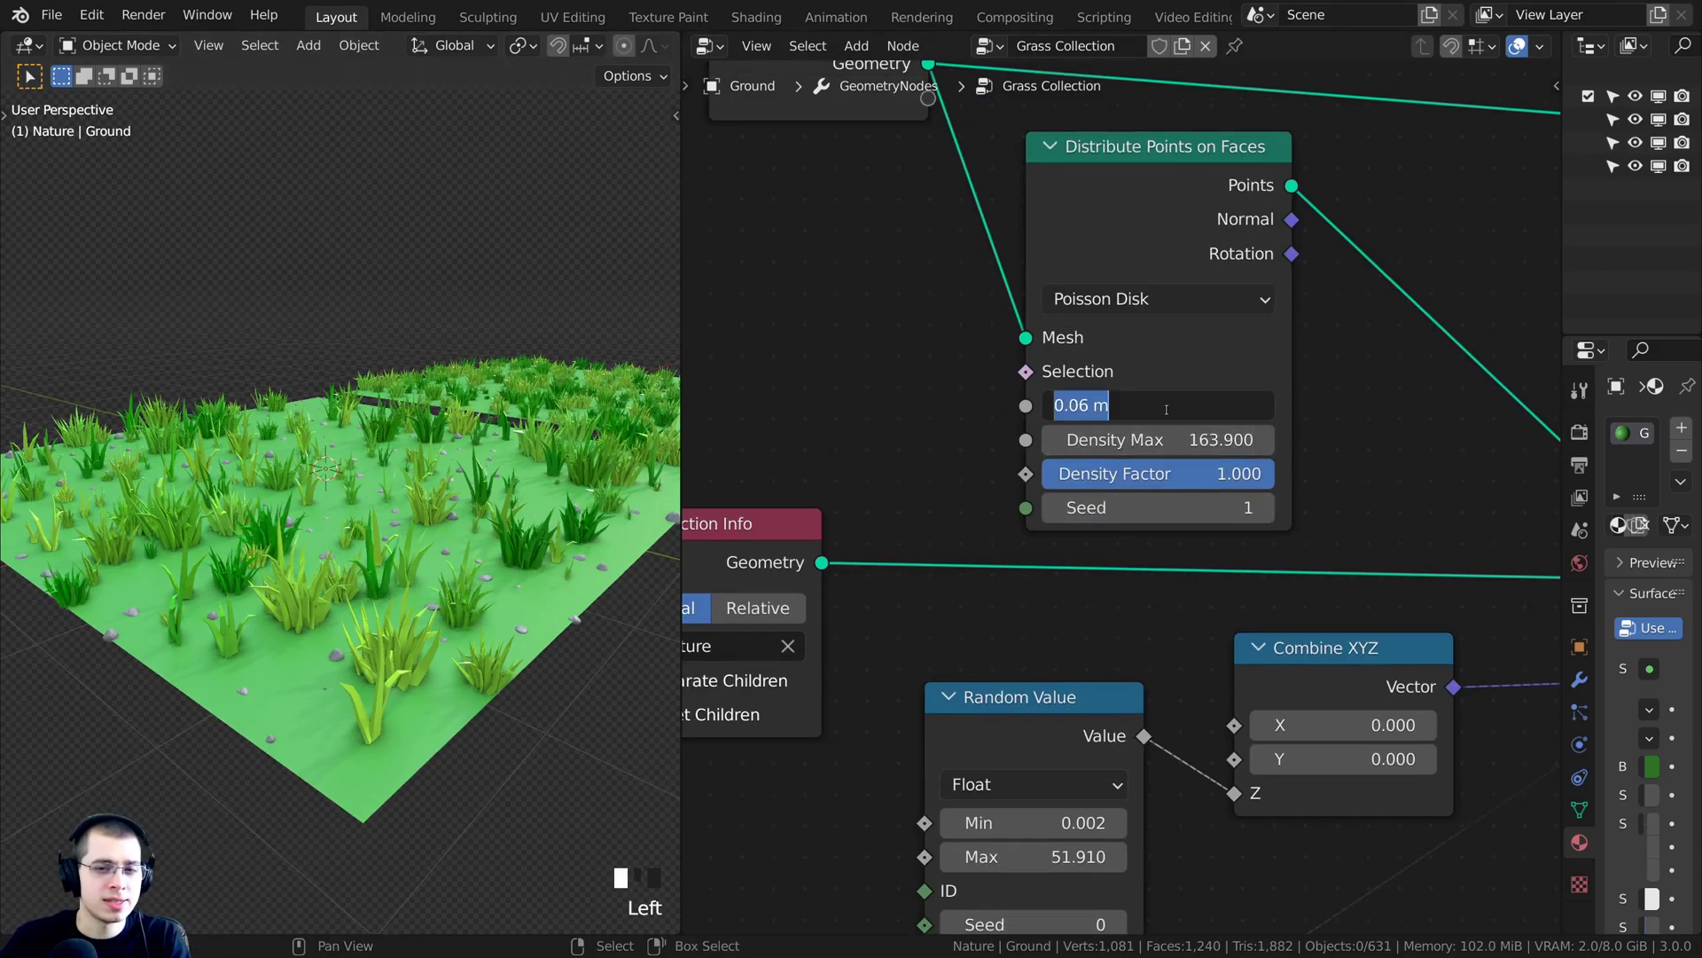
key(End)
key(BackSpace)
key(BackSpace)
key(BackSpace)
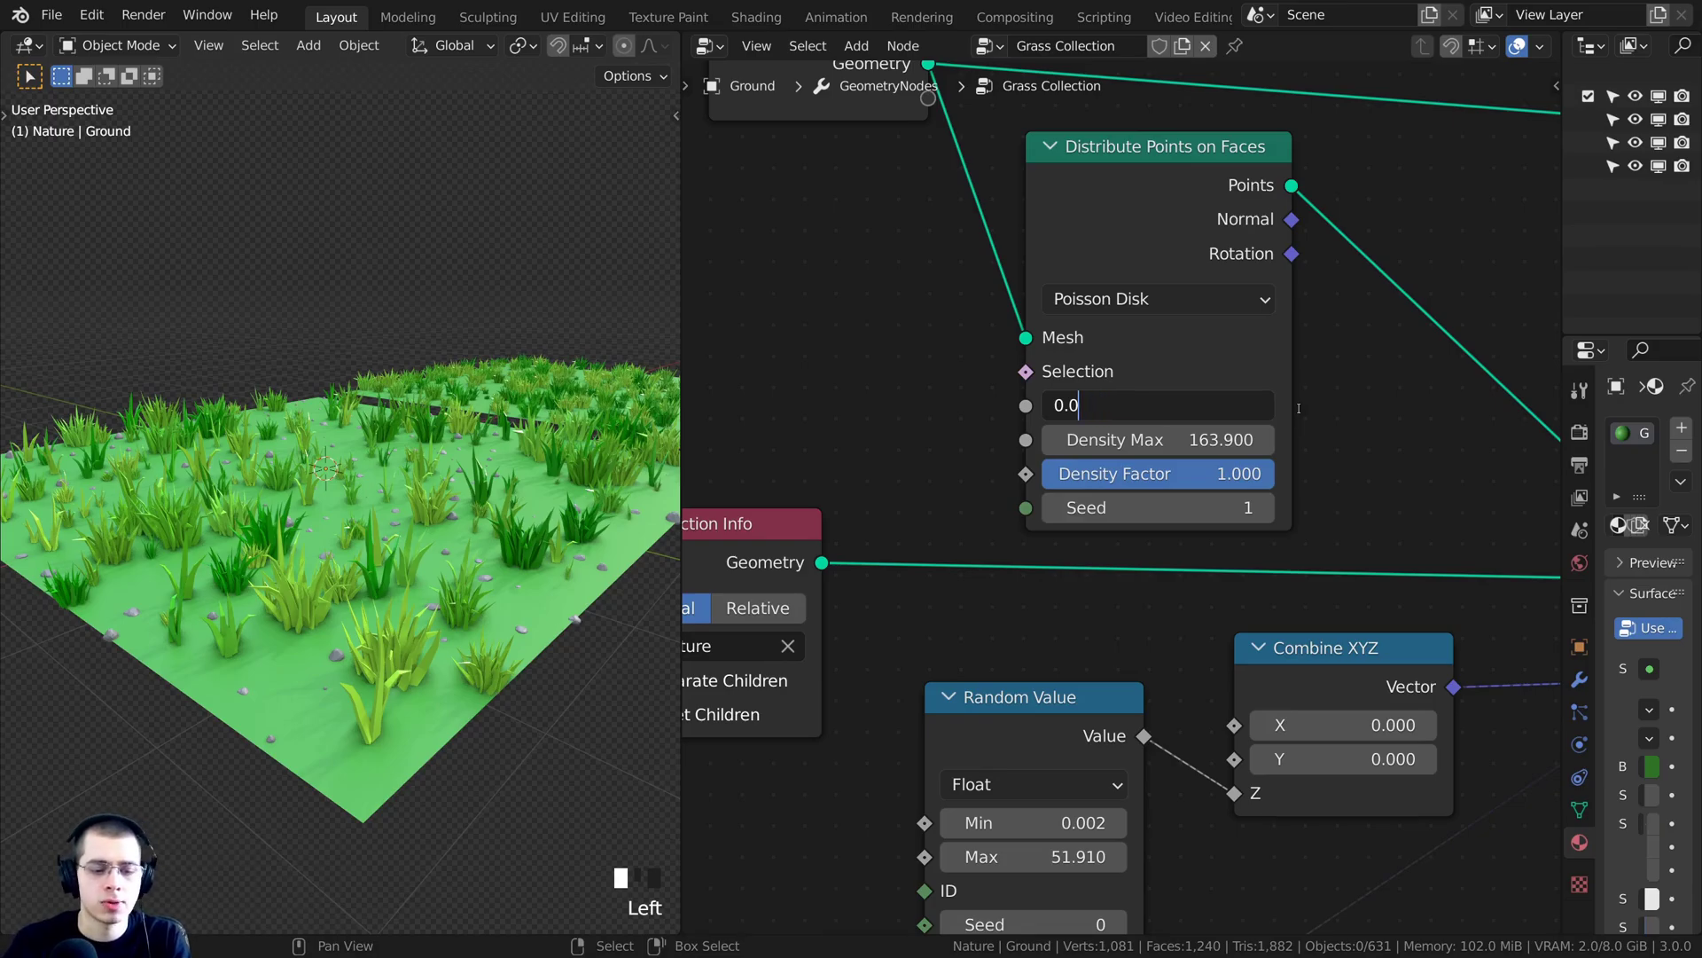
text(4)
key(Return)
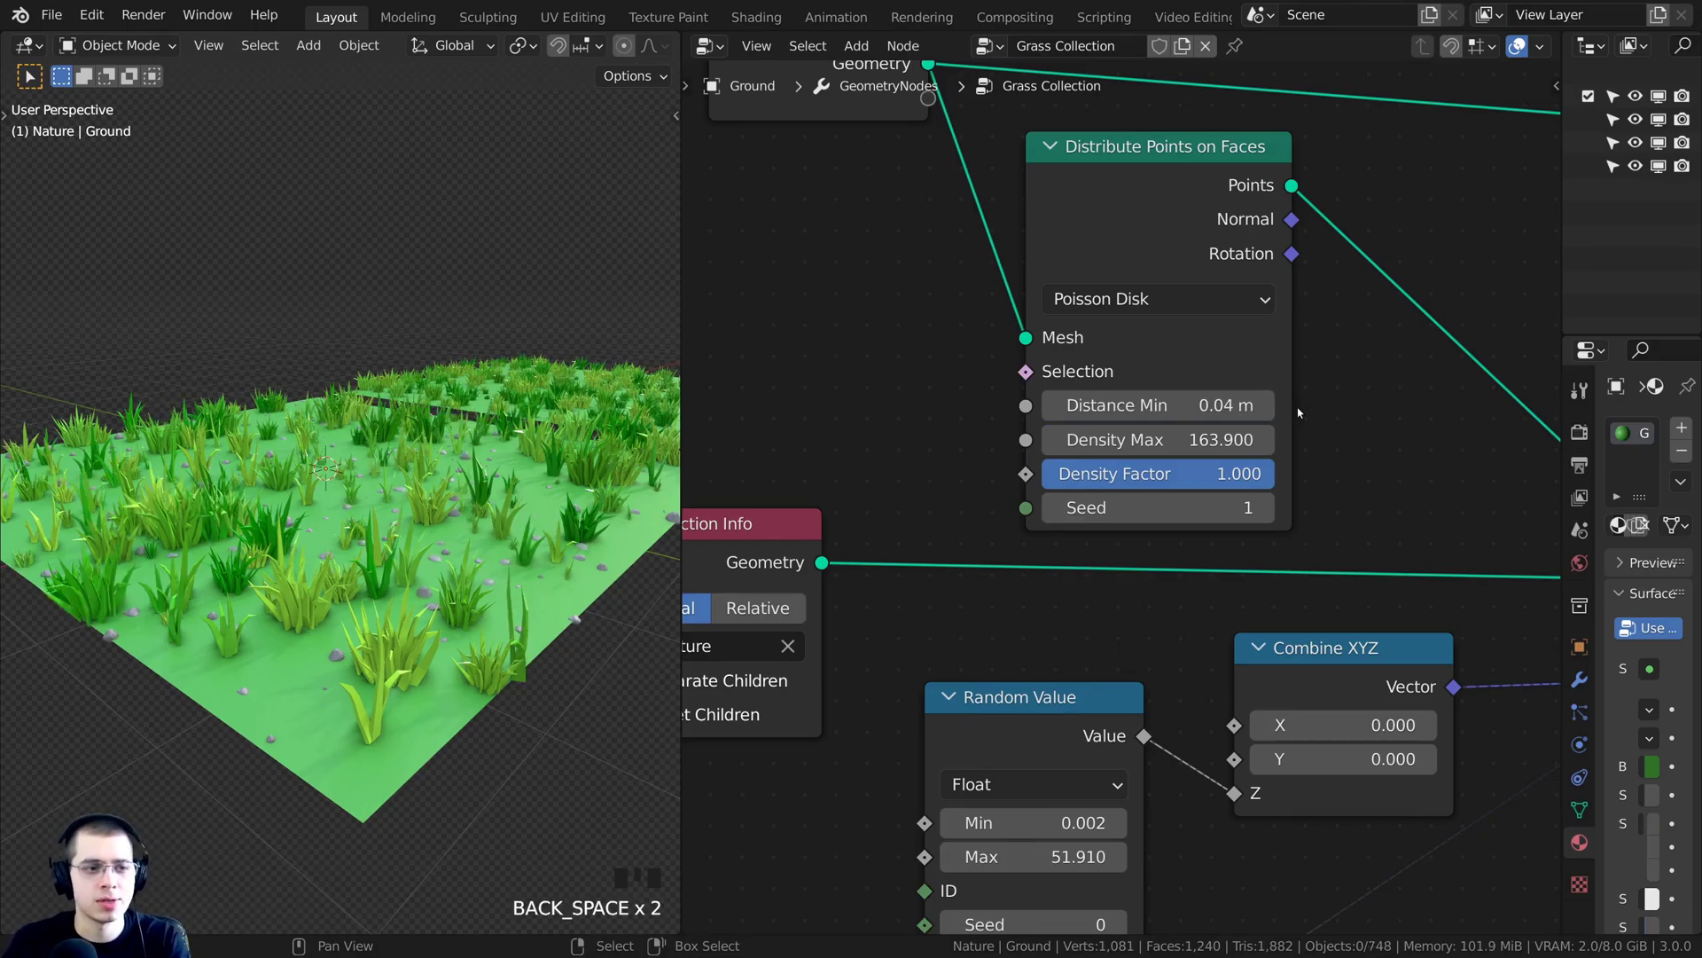
Increase Density Max on the Distribute Points on Faces node further to 583.100 for denser grass and rocks
middle_drag(621, 417, 607, 447)
drag(1158, 440, 1269, 440)
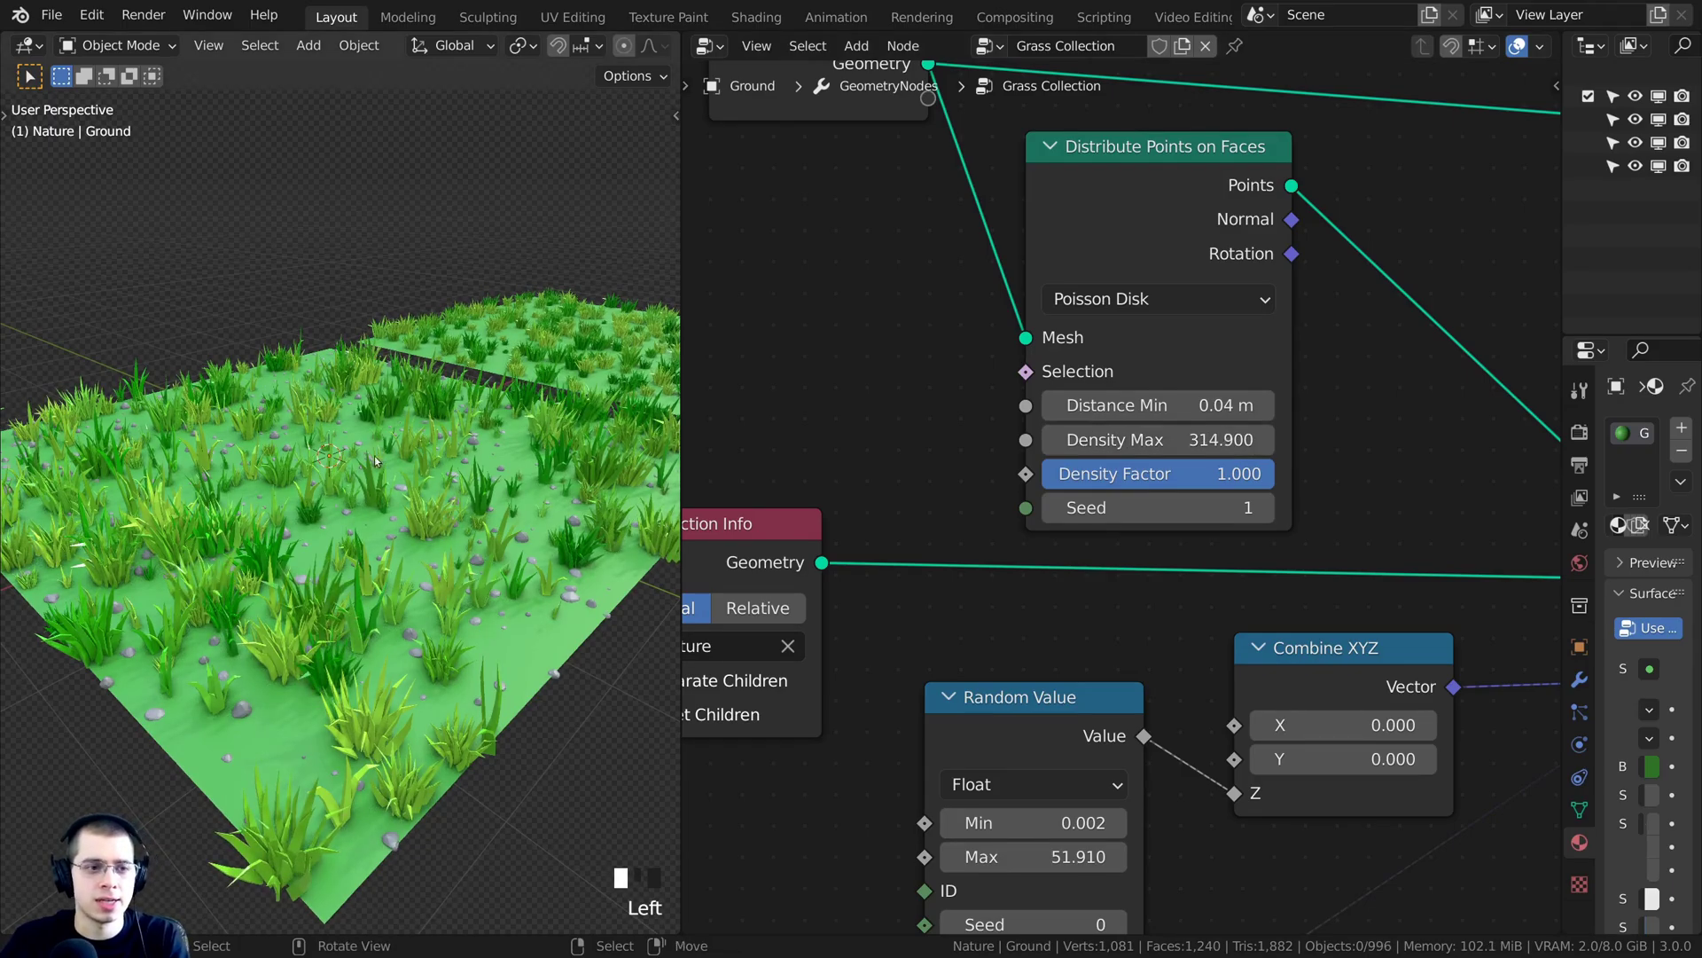
middle_drag(621, 426, 602, 505)
drag(1158, 441, 1273, 441)
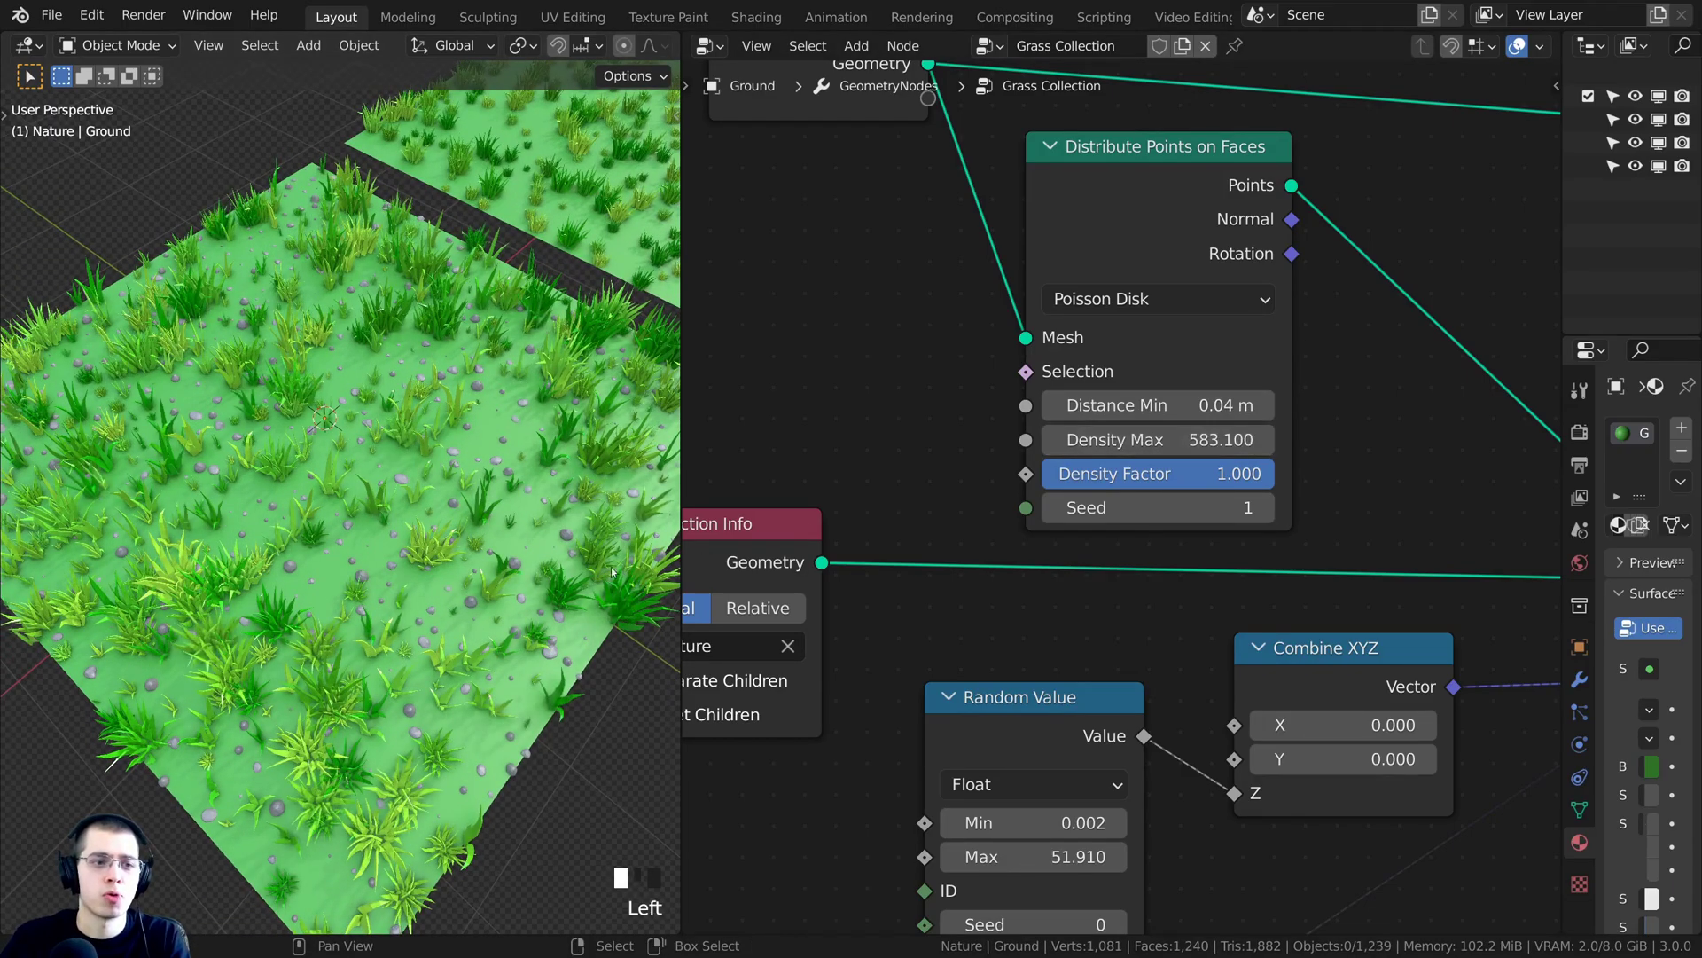
Compare the grass and rock scatter with the grass-only ground plane beside it in a maximized 3D viewport
key(a)
middle_drag(266, 532, 217, 482)
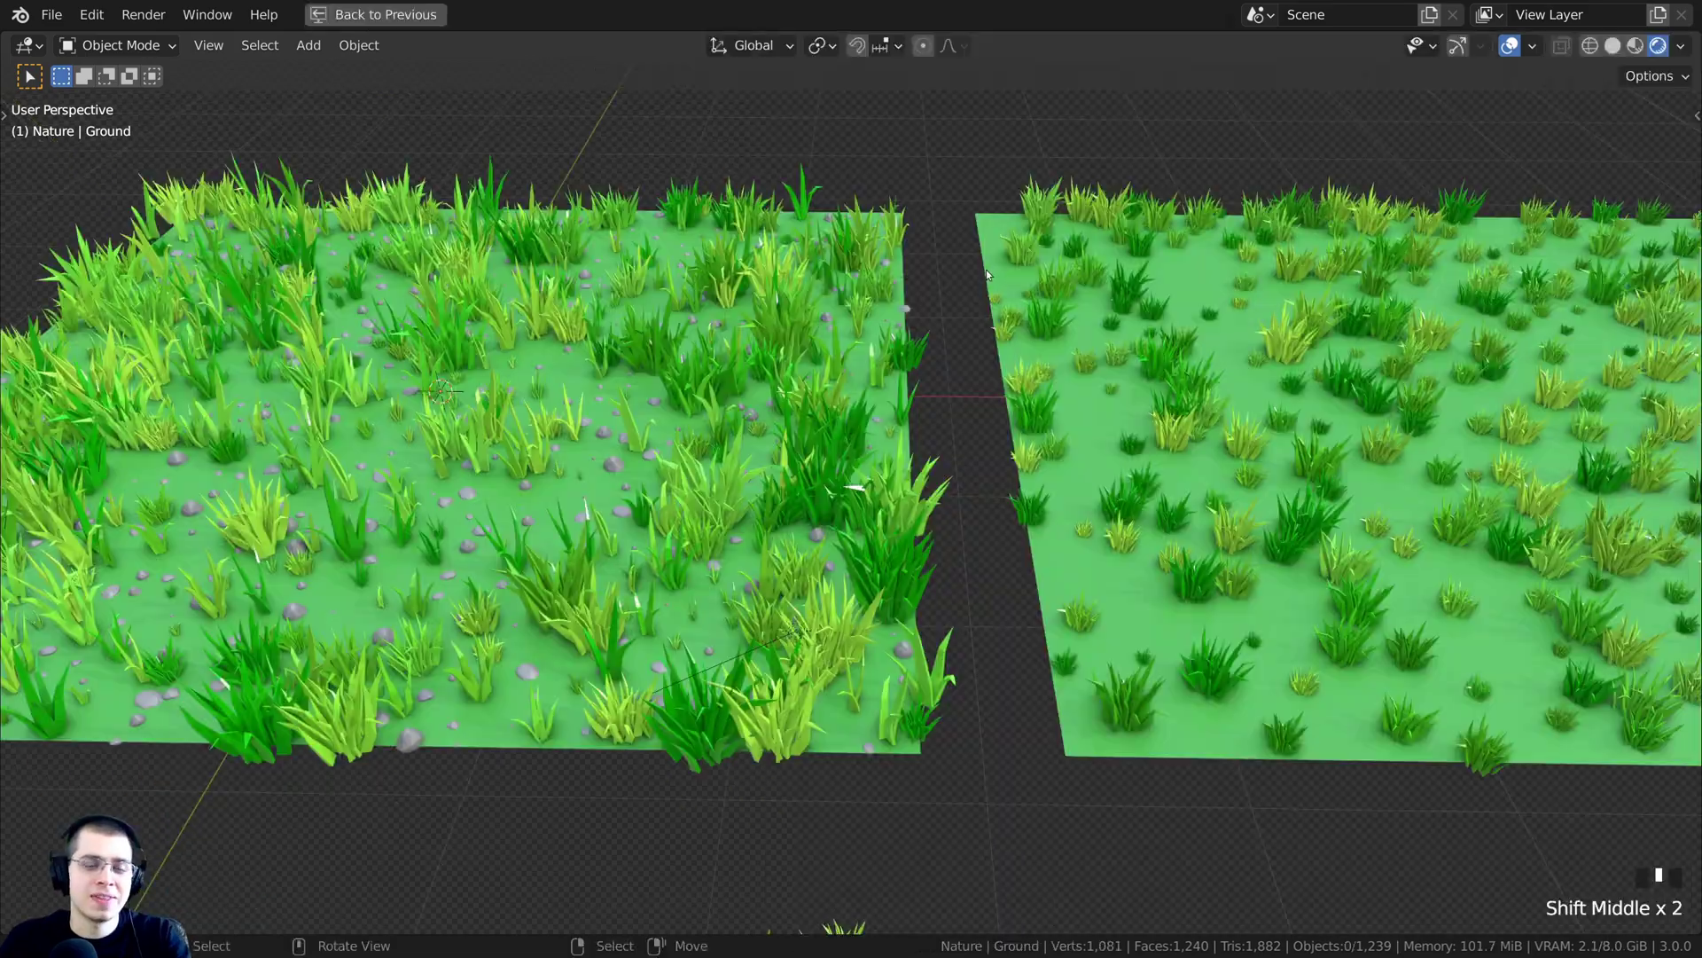
scroll(986, 270, down, 1)
shift+middle_drag(987, 248, 952, 265)
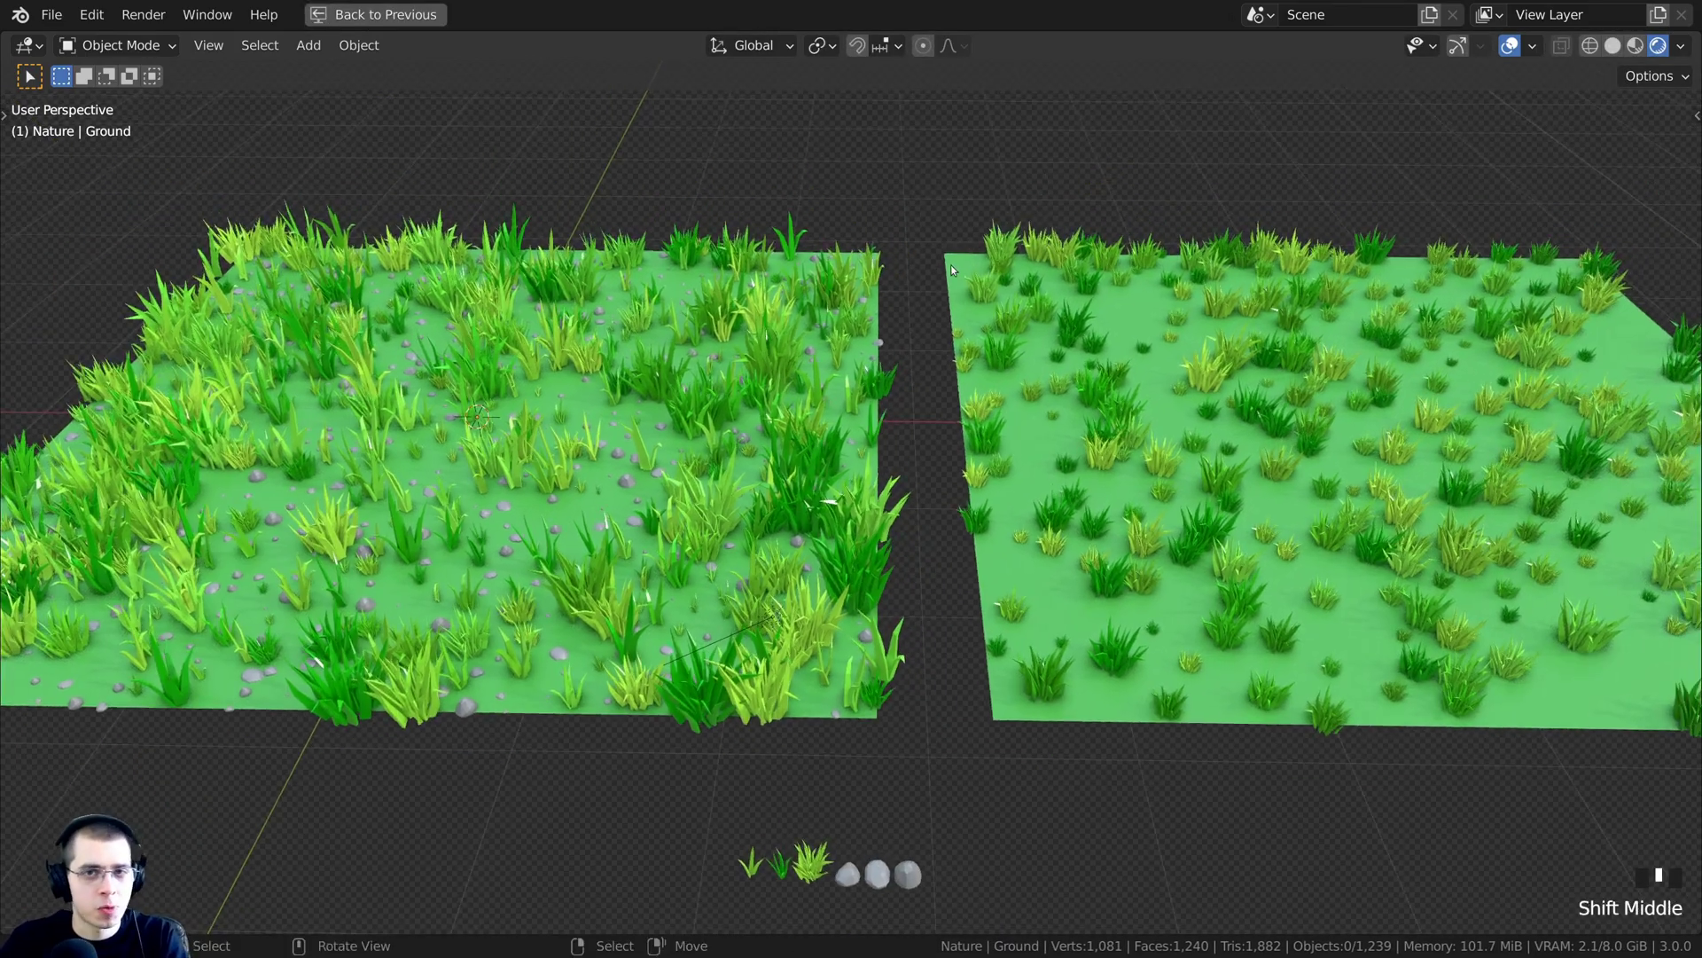
shift+middle_drag(1276, 312, 1082, 386)
click(1121, 332)
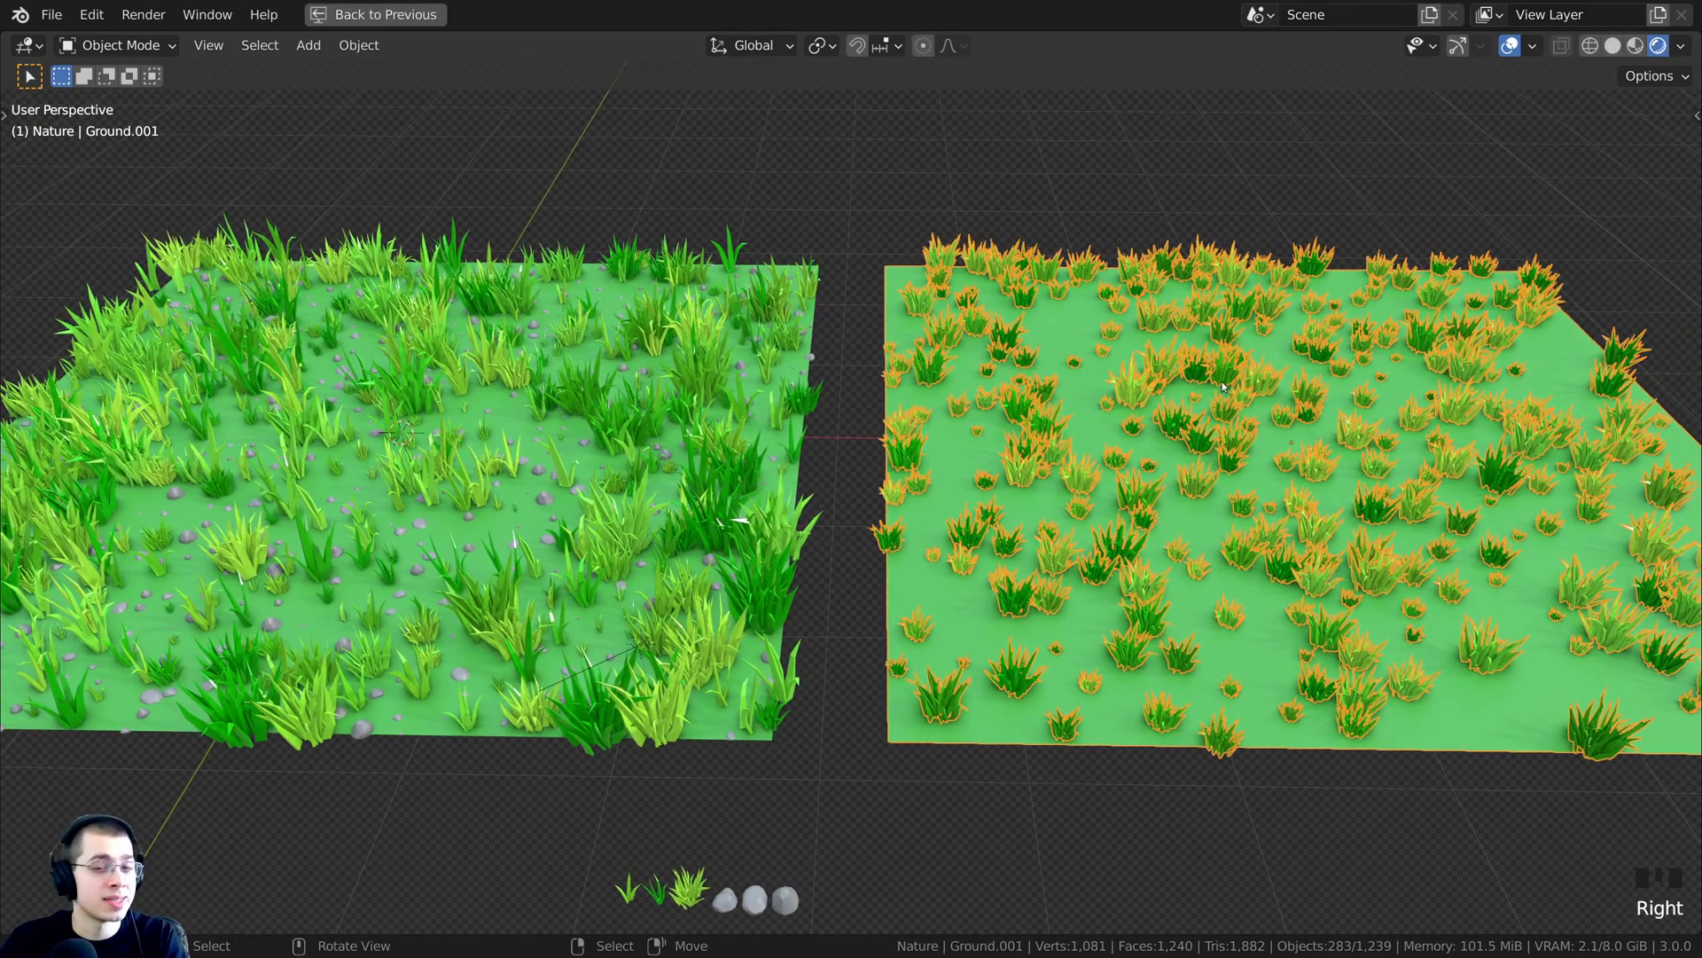
key(a)
middle_drag(1182, 546, 1002, 502)
shift+middle_drag(497, 567, 790, 519)
Select the grass and rock ground plane, clear the selection and save the file
click(816, 454)
scroll(887, 385, up, 1)
key(a)
key(ctrl+s)
middle_drag(971, 497, 723, 483)
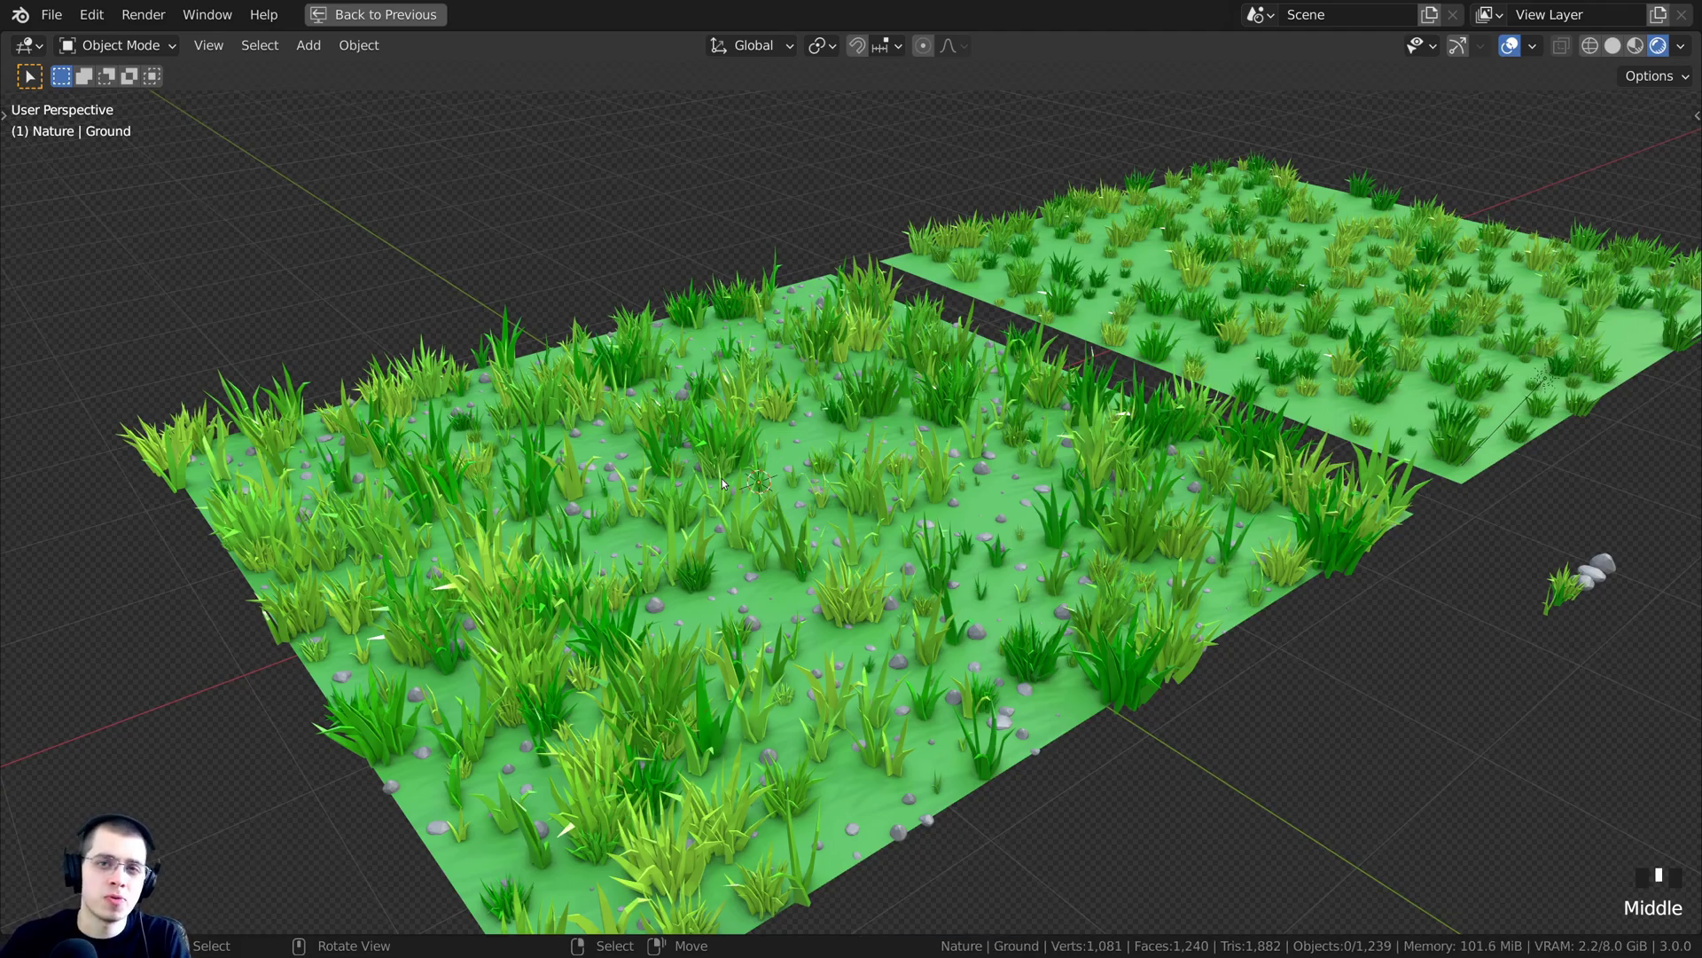
scroll(1105, 535, up, 3)
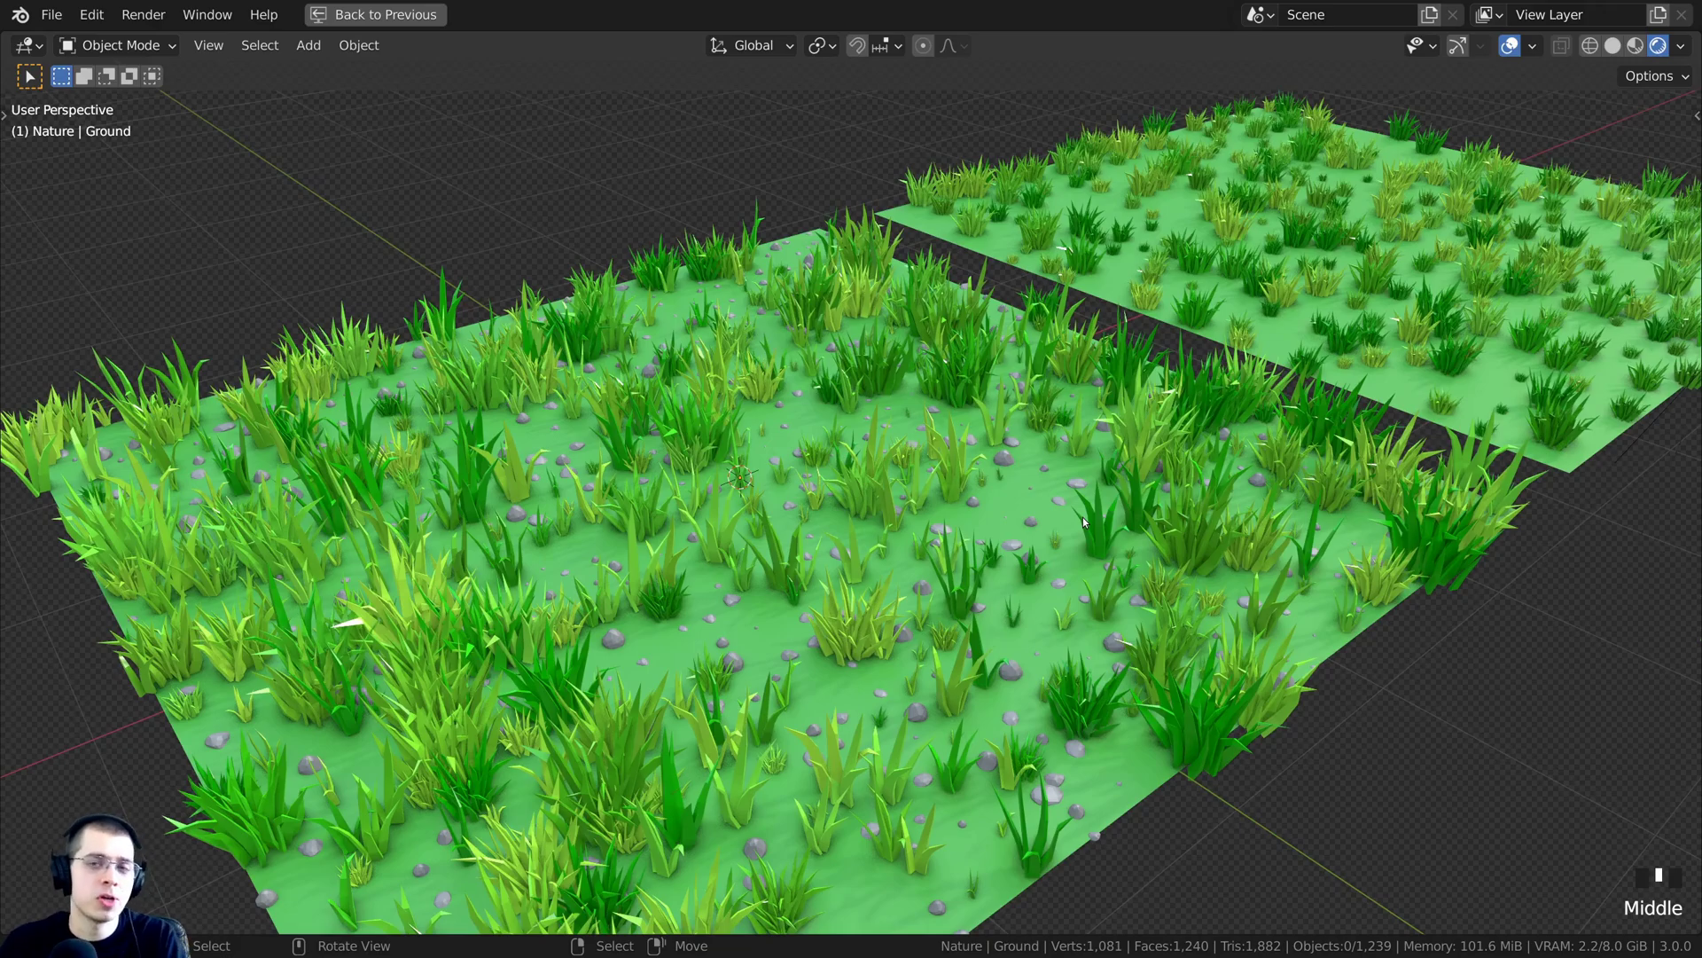
scroll(849, 577, down, 2)
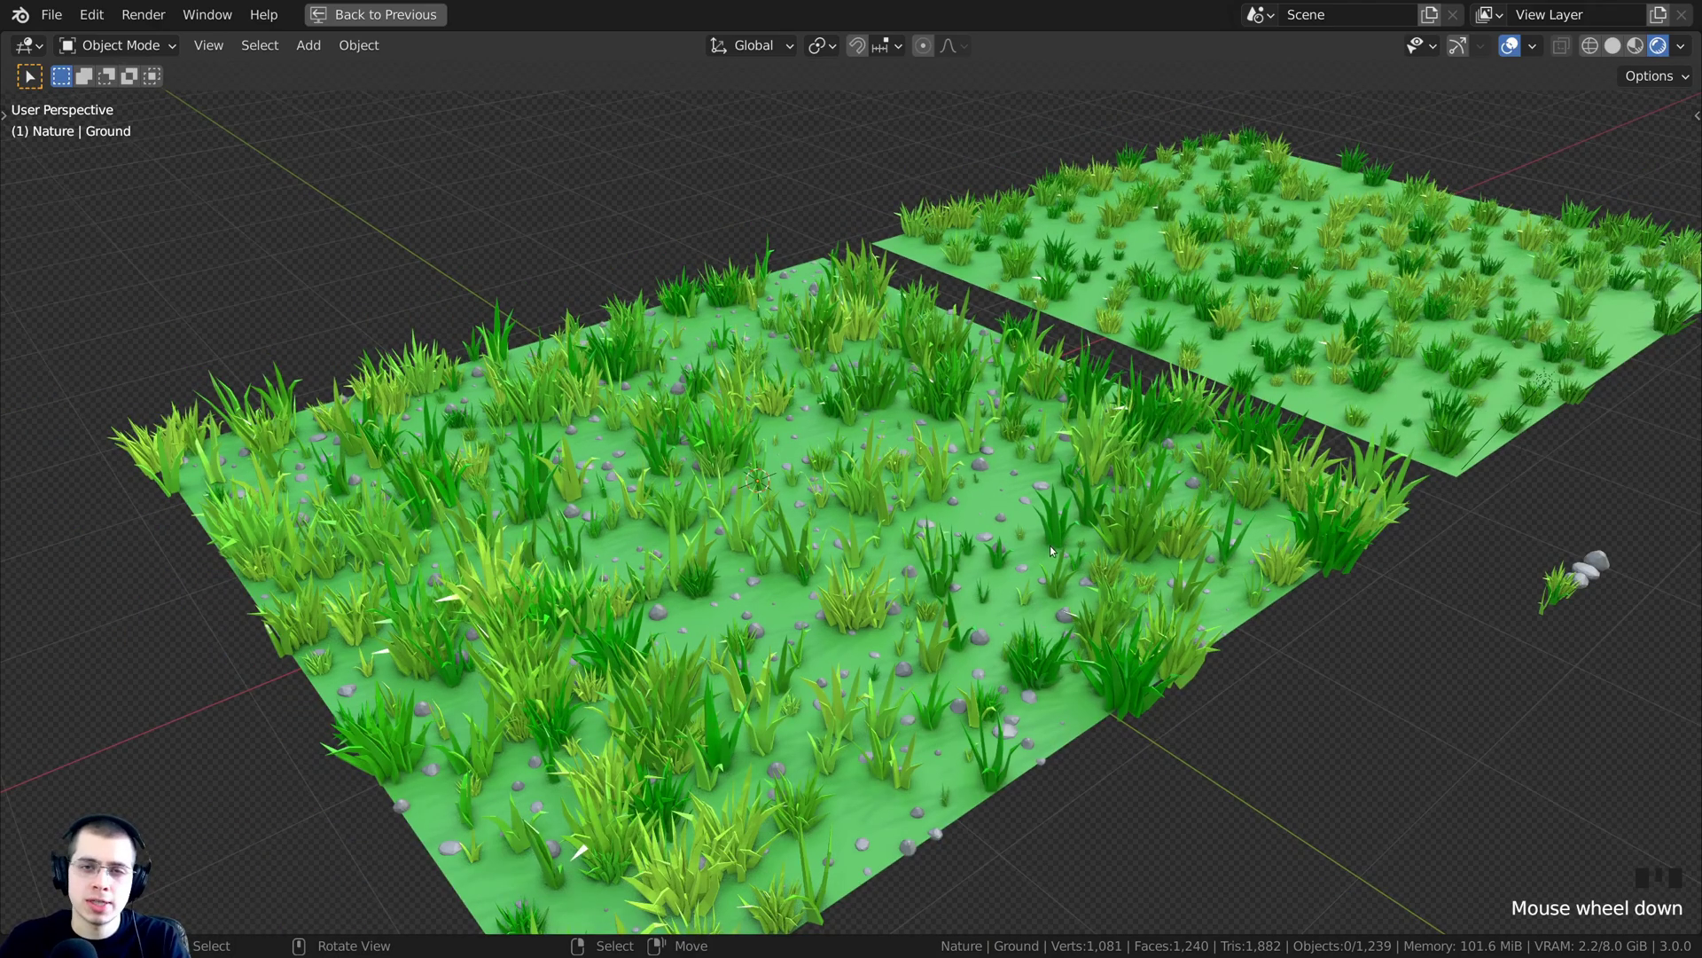
mouse_move(1050, 545)
middle_down()
mouse_move(1067, 539)
mouse_move(1050, 535)
middle_up()
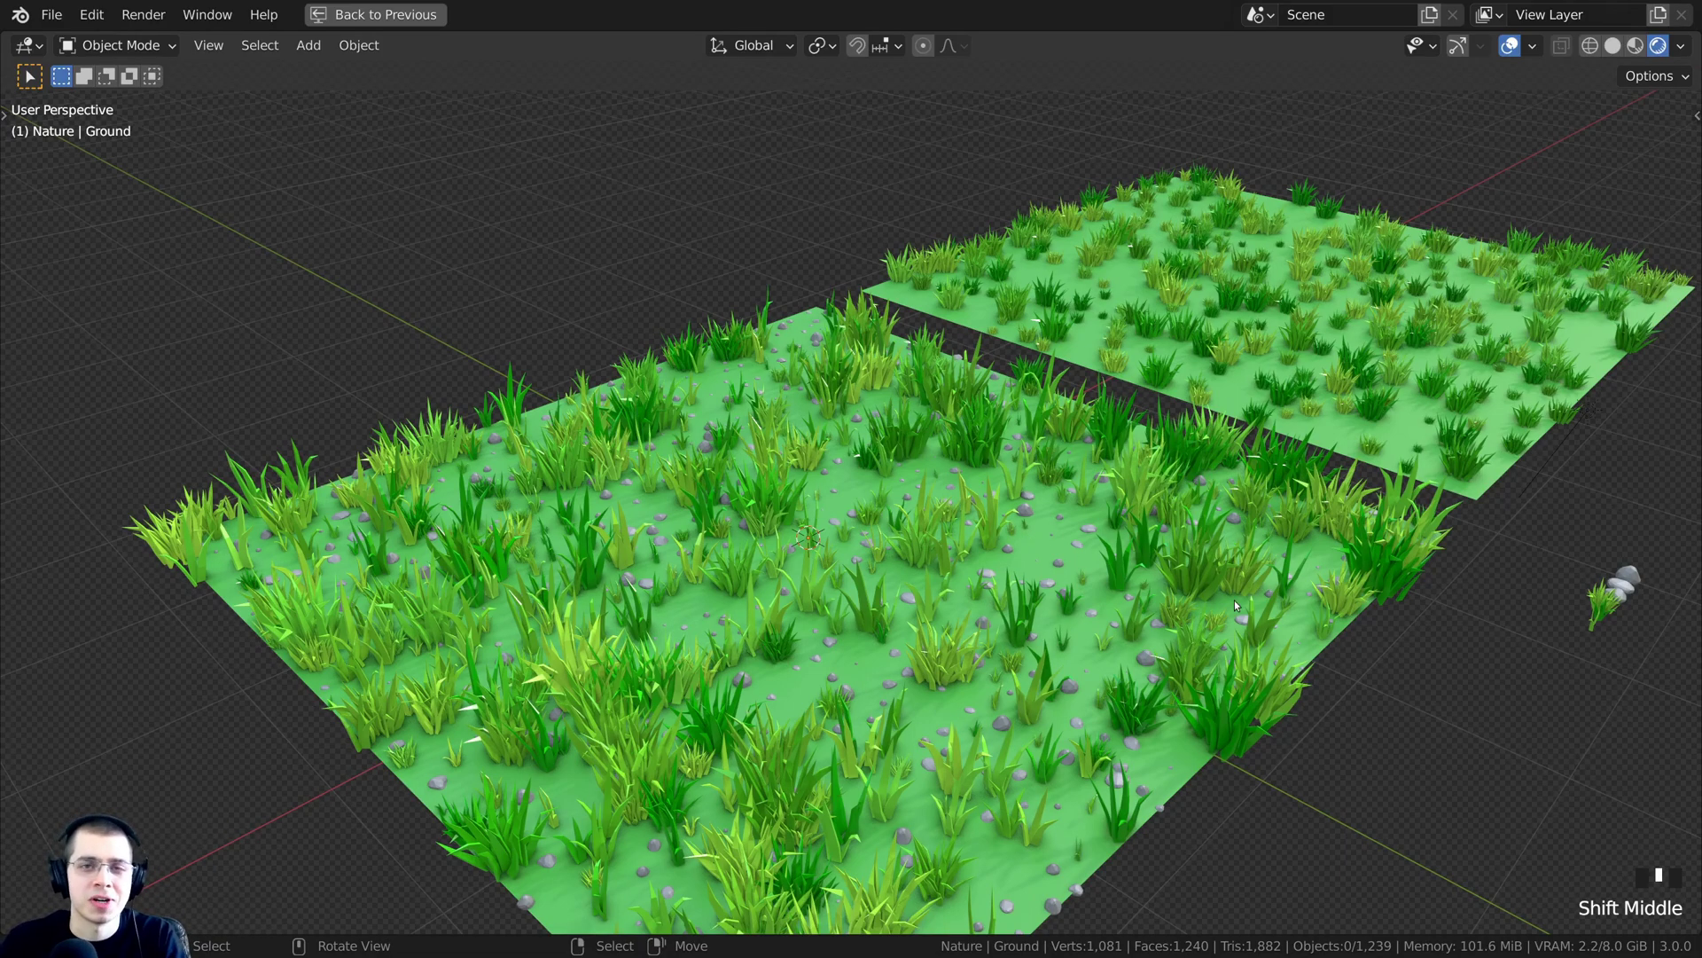
middle_drag(1266, 588, 1478, 597)
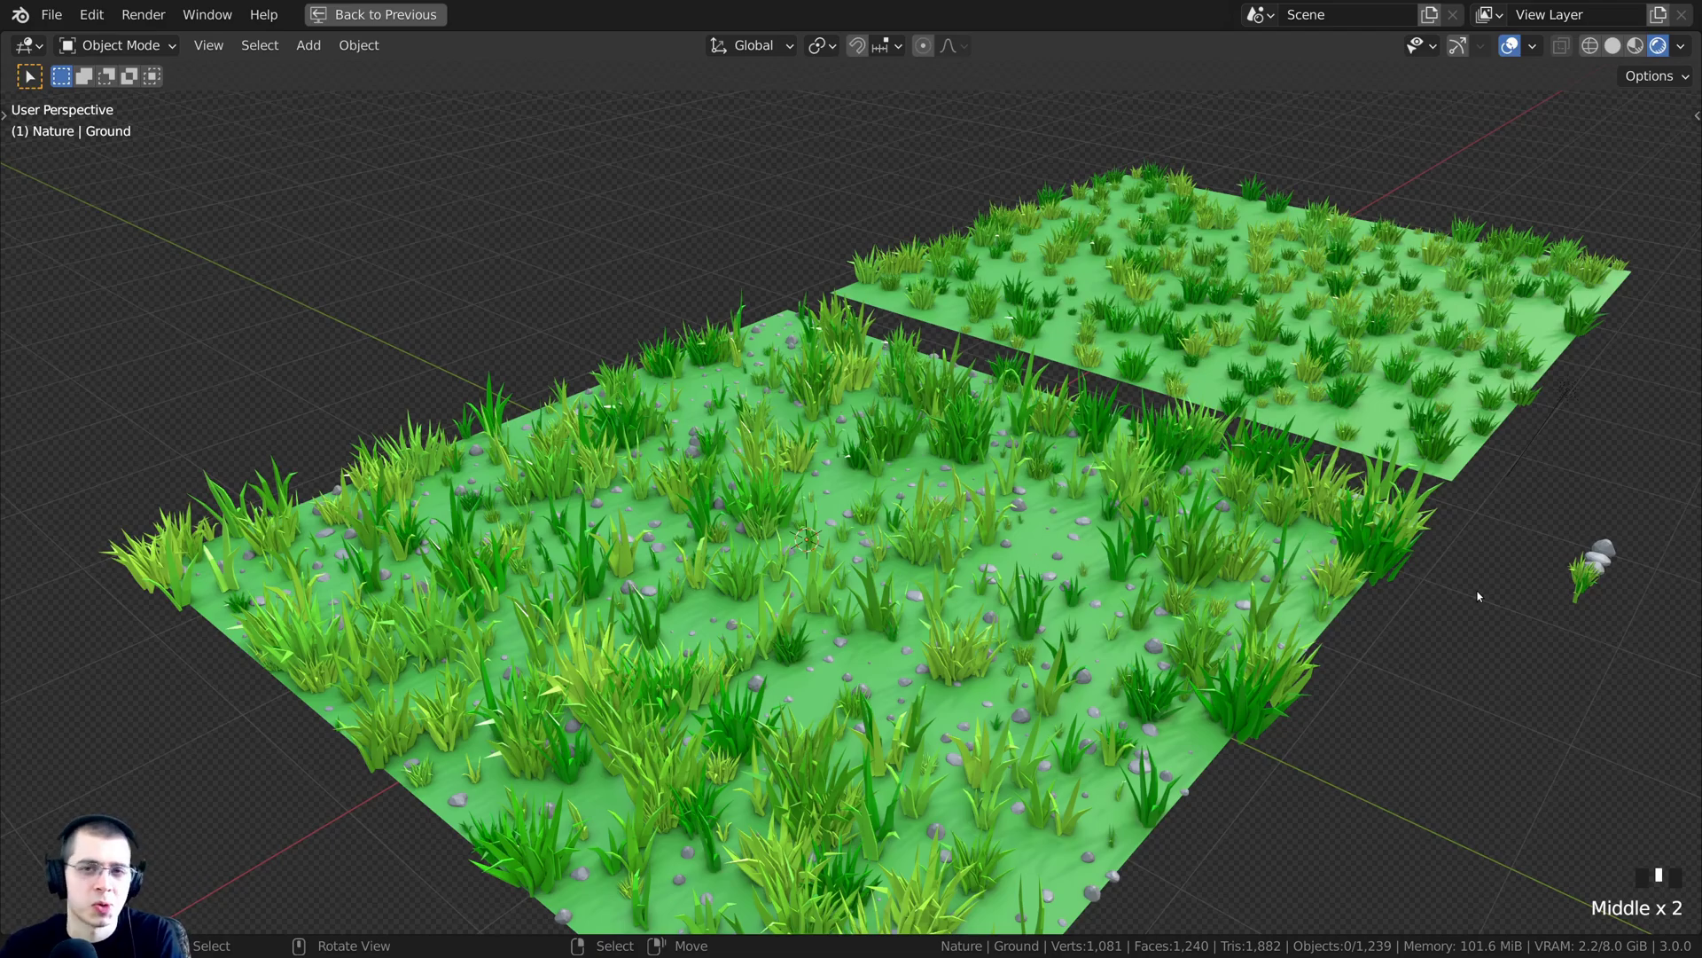
shift+middle_drag(1478, 596, 1562, 657)
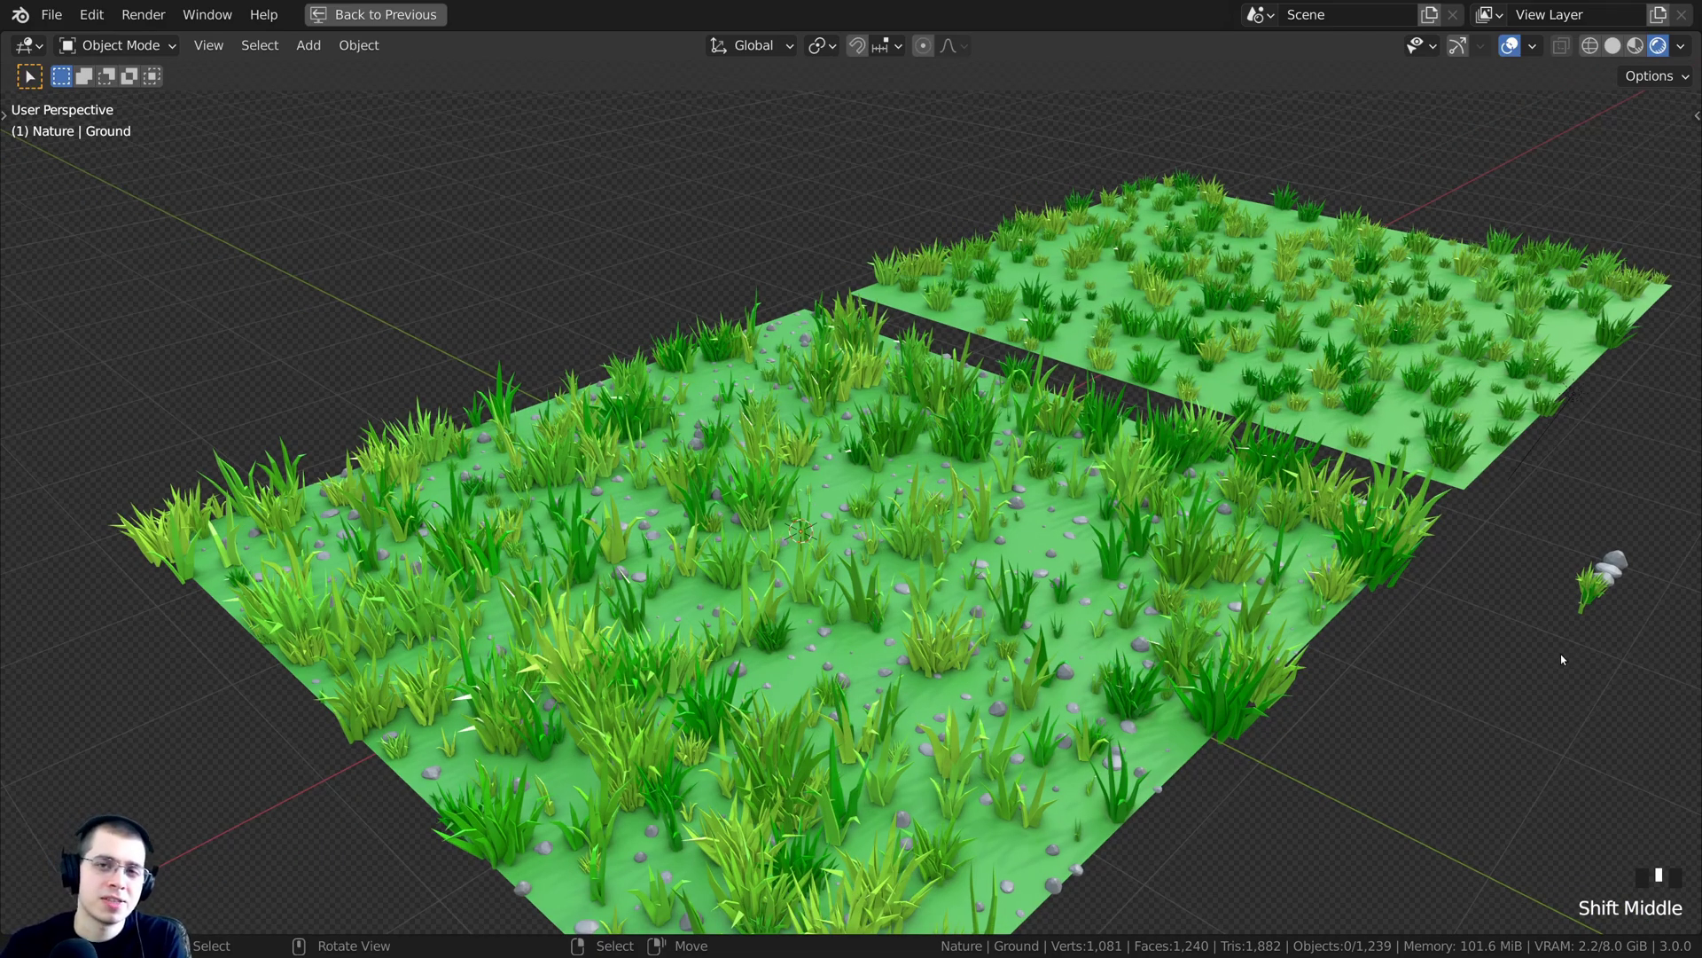